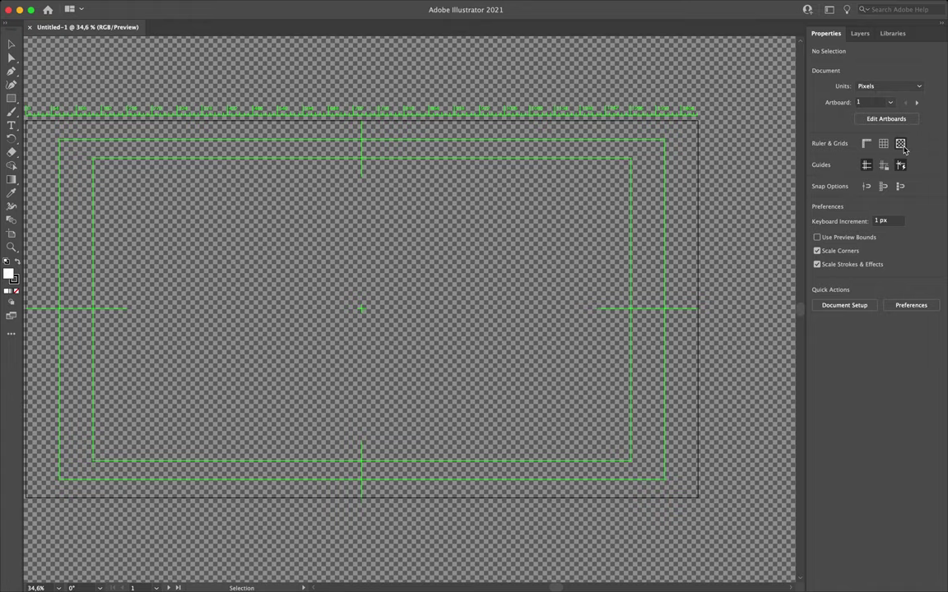
- Show the document's layer list and narrow its panel to leave more room for the canvas
click(860, 33)
scroll(591, 167, left, 3)
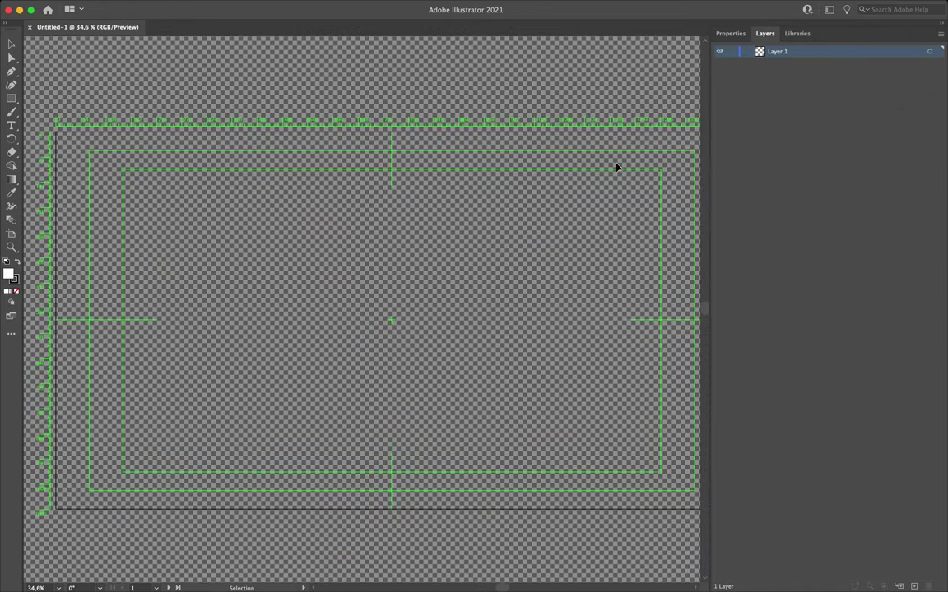
drag(712, 187, 866, 181)
scroll(450, 229, left, 3)
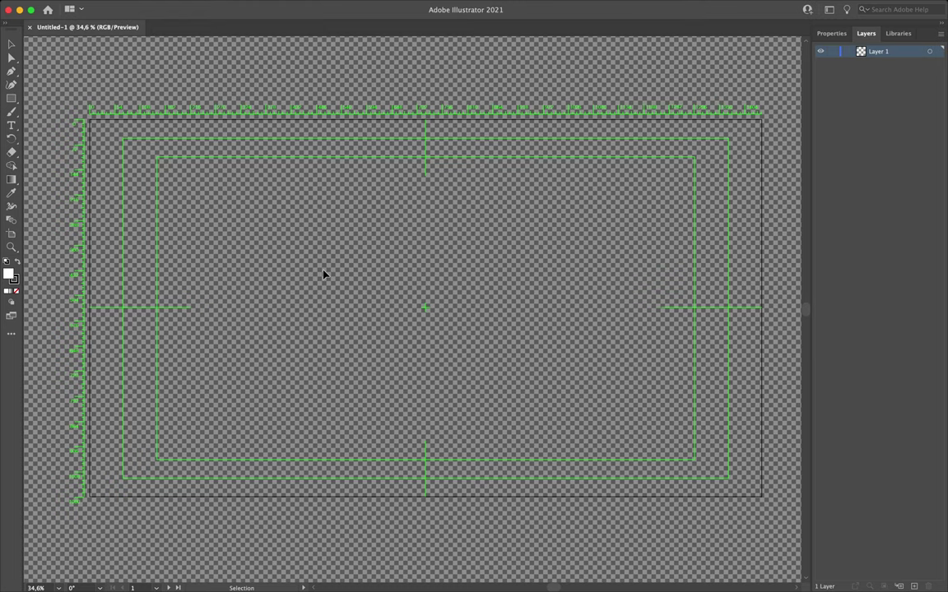
mouse_move(254, 4)
click(85, 7)
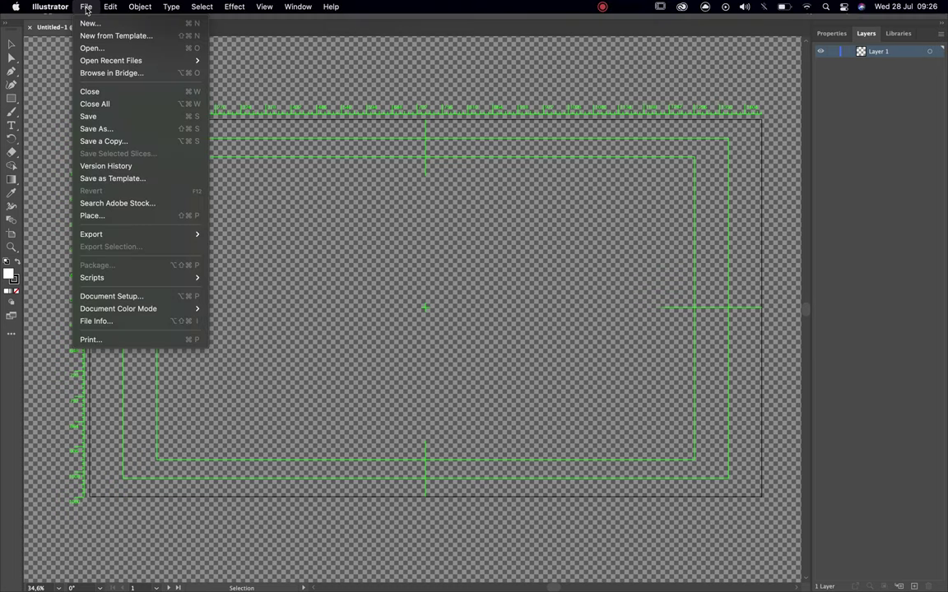
click(122, 215)
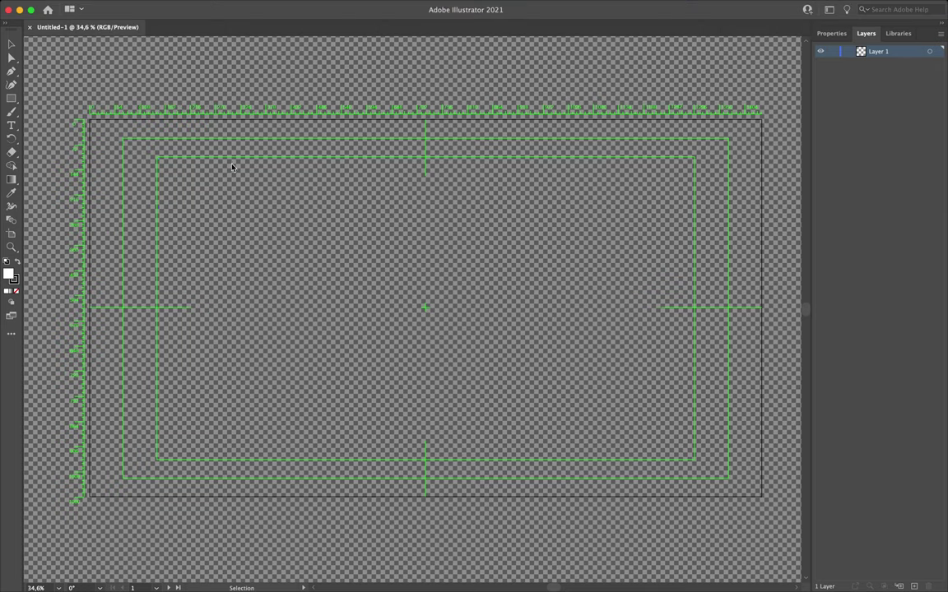
click(407, 157)
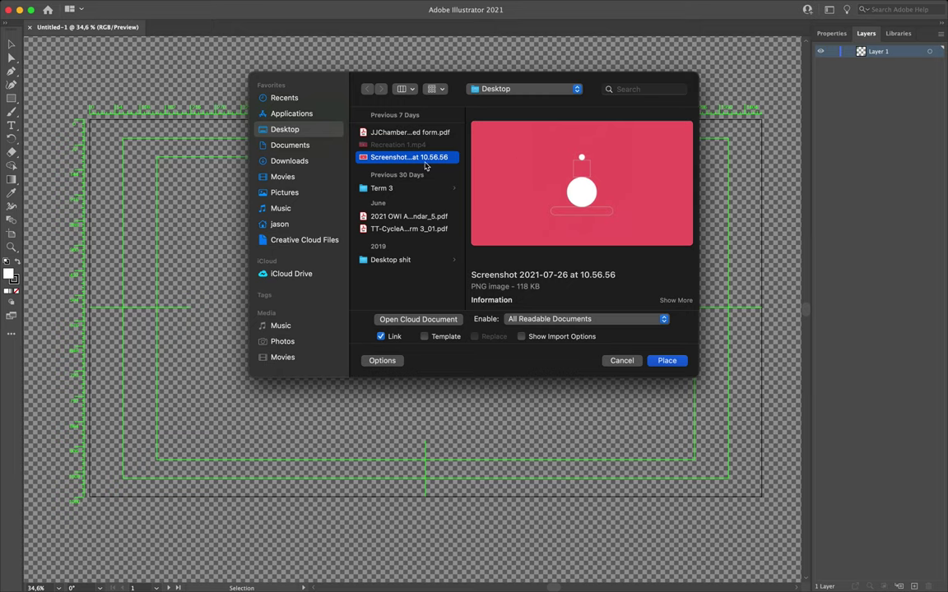
click(667, 361)
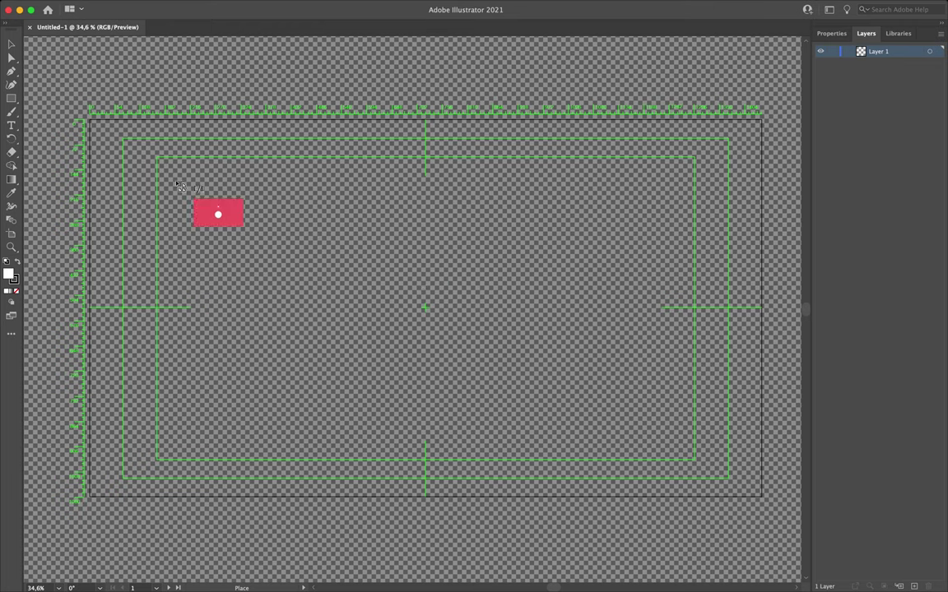
click(105, 121)
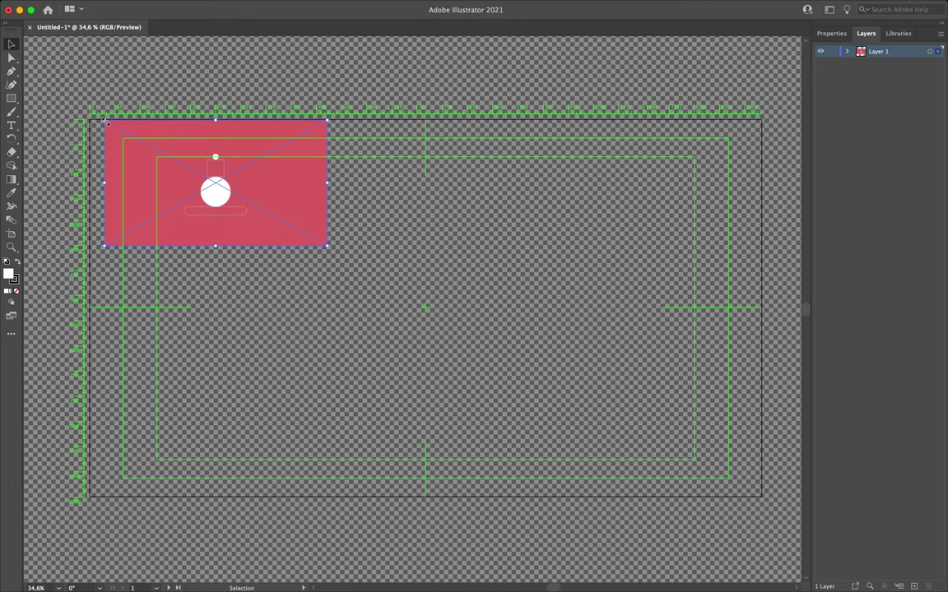
key(Delete)
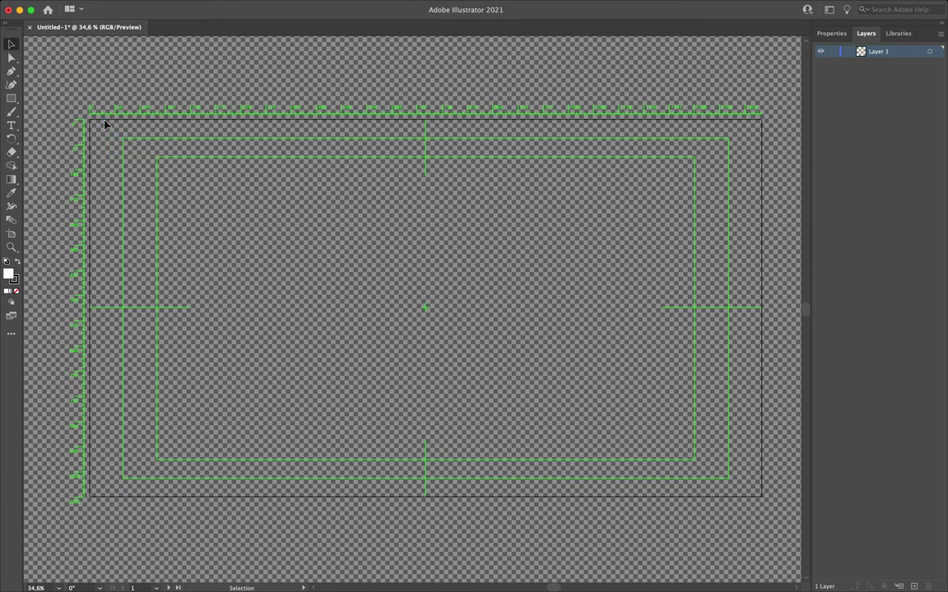
- Place the Desktop image "Screenshot 2021-07-26 at 10.56.56" scaled to fill the artboard, and lock Layer 1
click(85, 6)
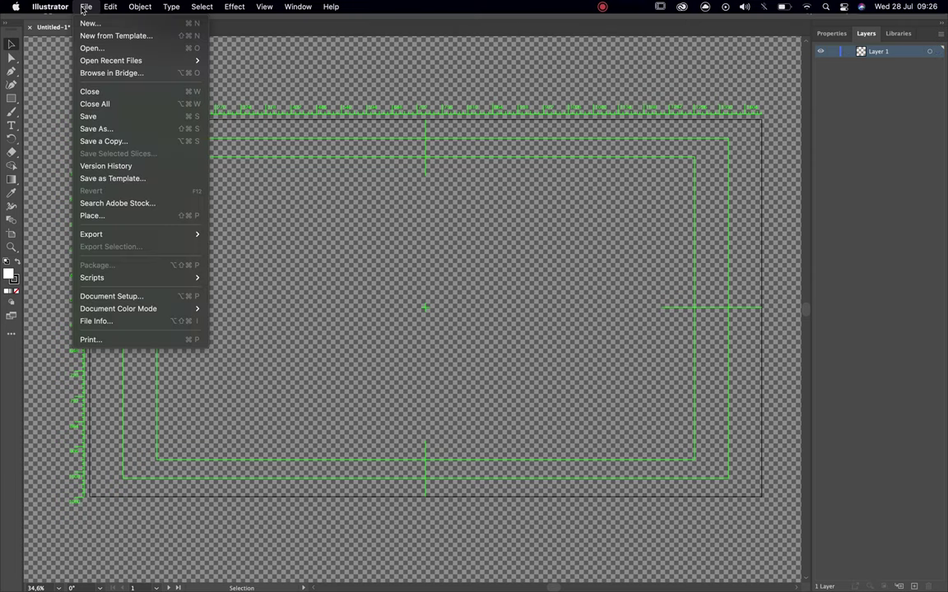
click(123, 215)
click(408, 157)
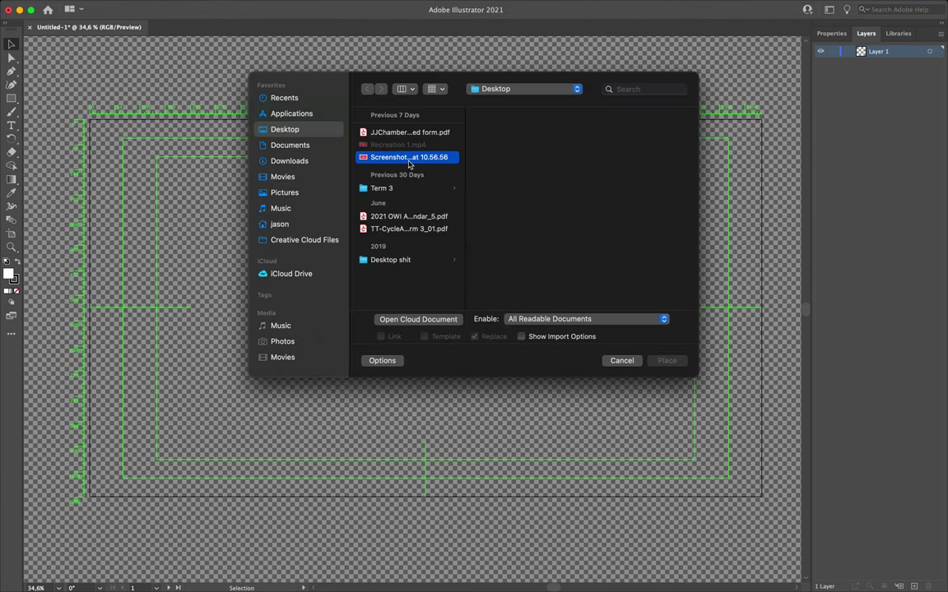
click(667, 361)
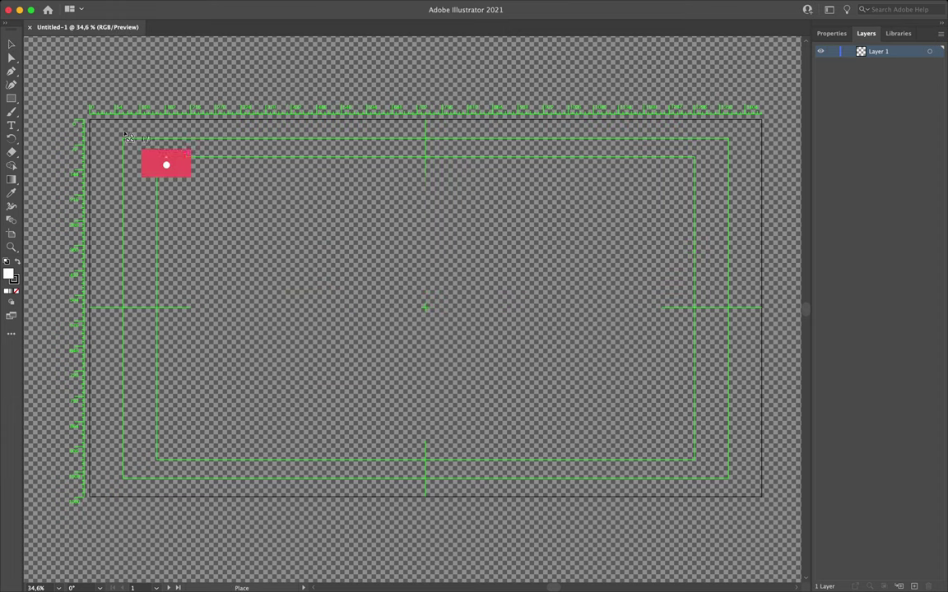
drag(91, 121, 762, 519)
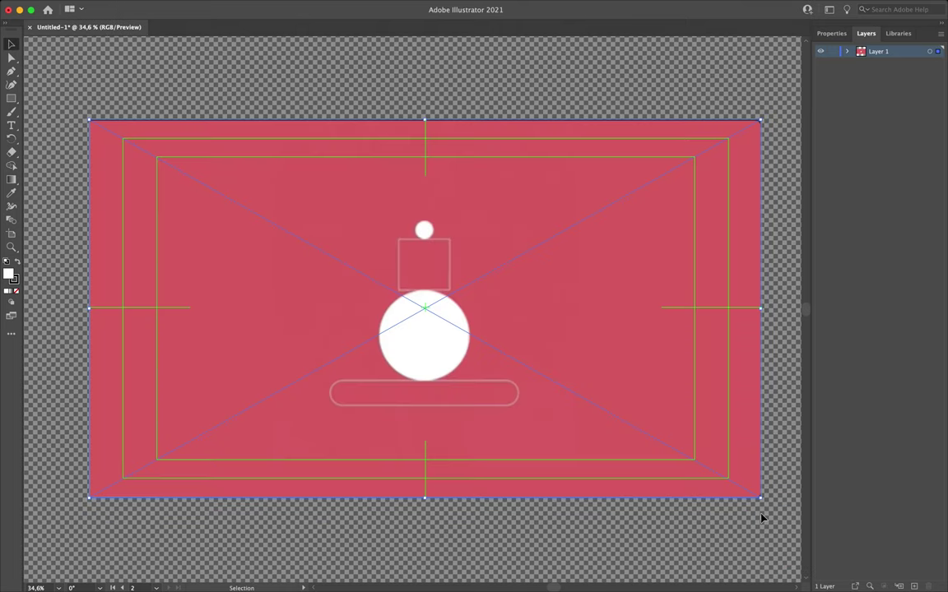
click(465, 93)
click(831, 51)
- Preview Recreation 1.mp4 from the Desktop folder in Finder, scrub through the animation, and return to Illustrator
mouse_move(381, 568)
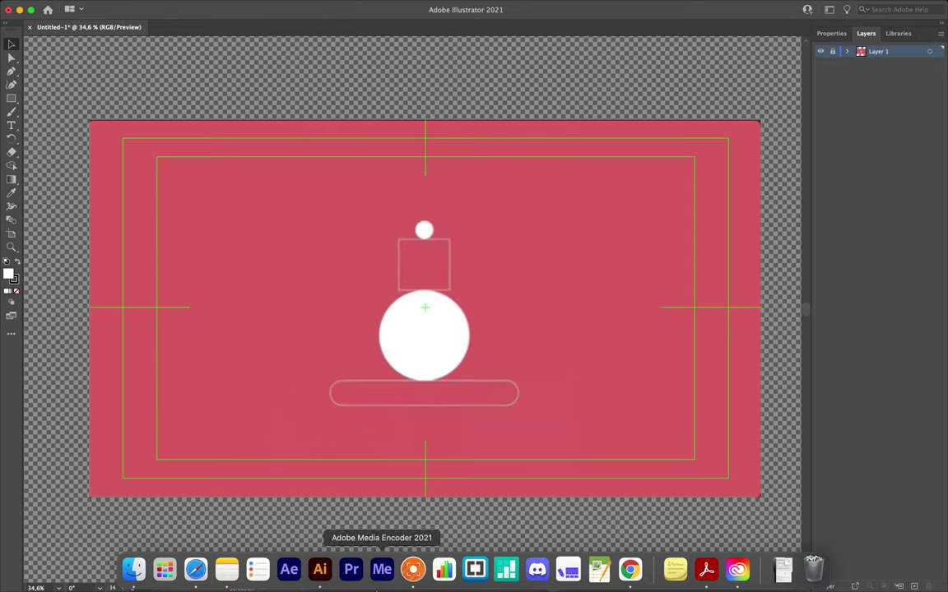
click(132, 569)
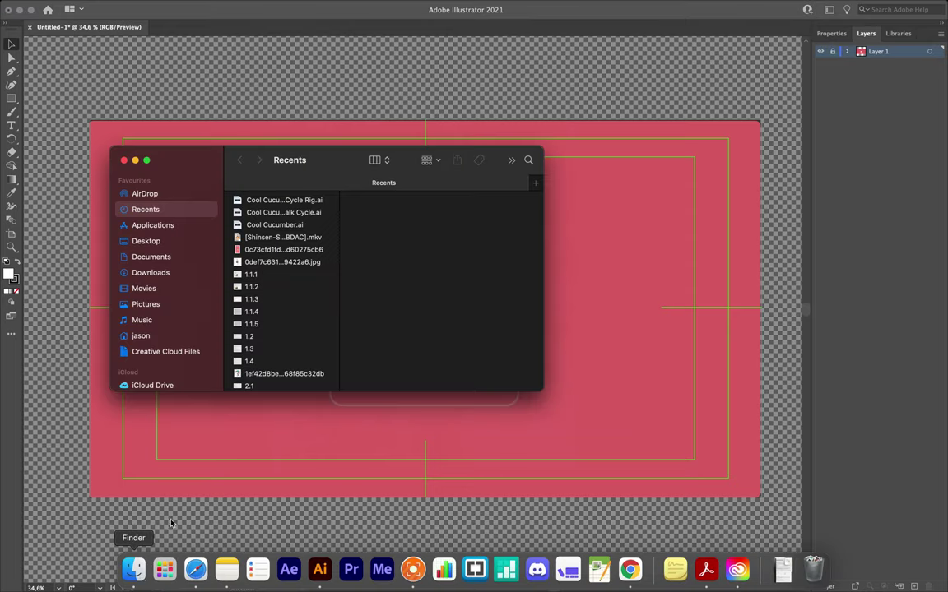
click(153, 241)
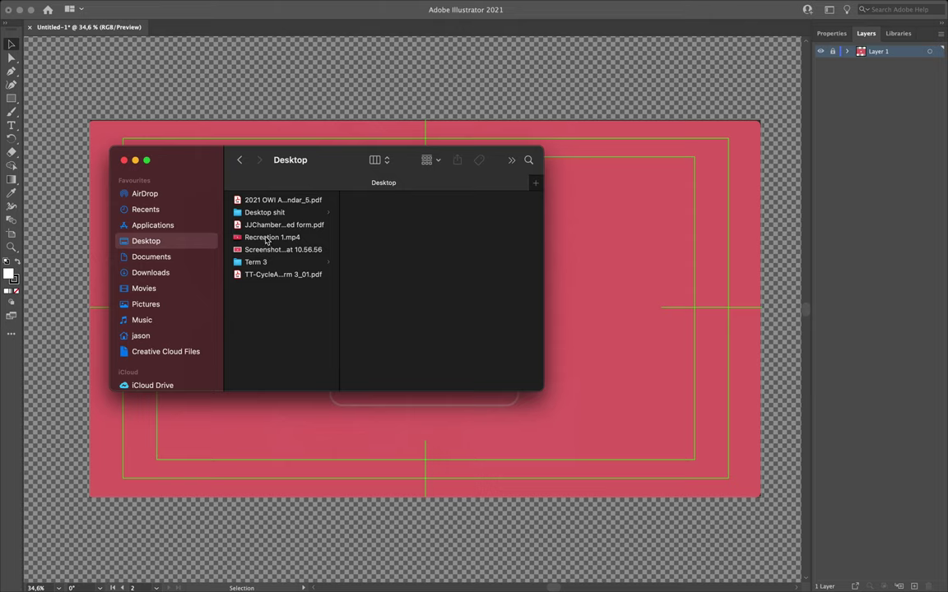
click(255, 237)
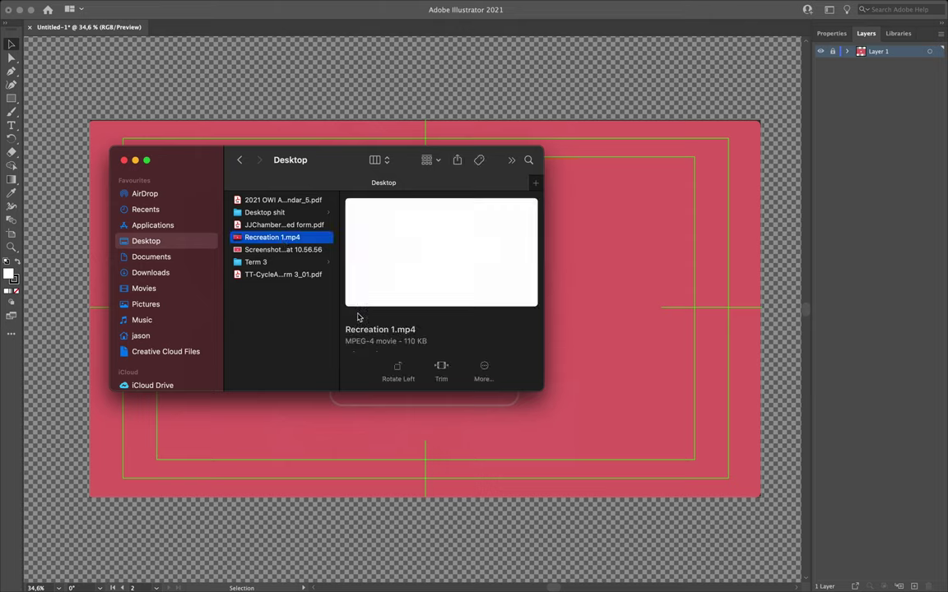
key(space)
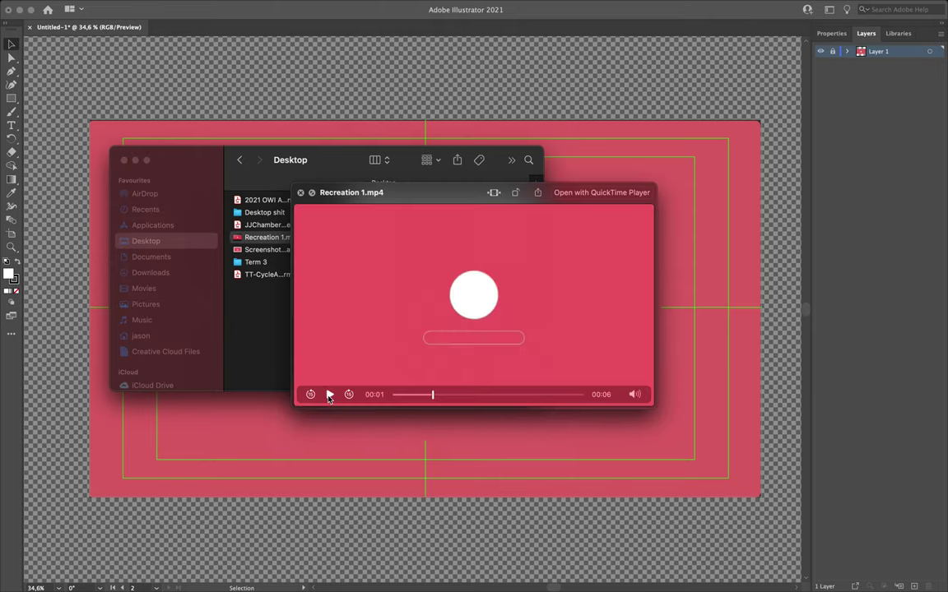
drag(436, 396, 495, 399)
click(619, 91)
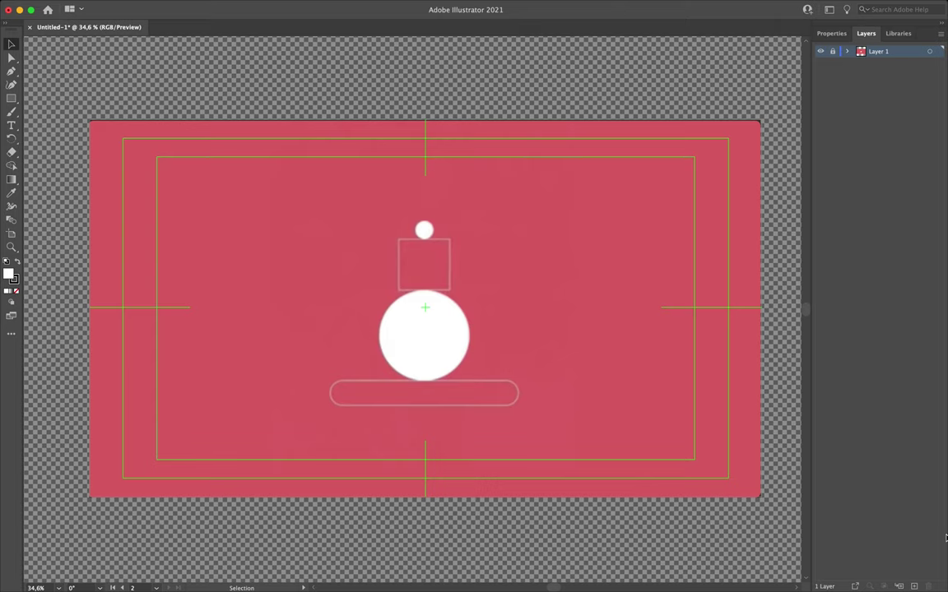
- Add a new layer above the locked reference layer and set the Rectangle tool's fill to none
click(914, 586)
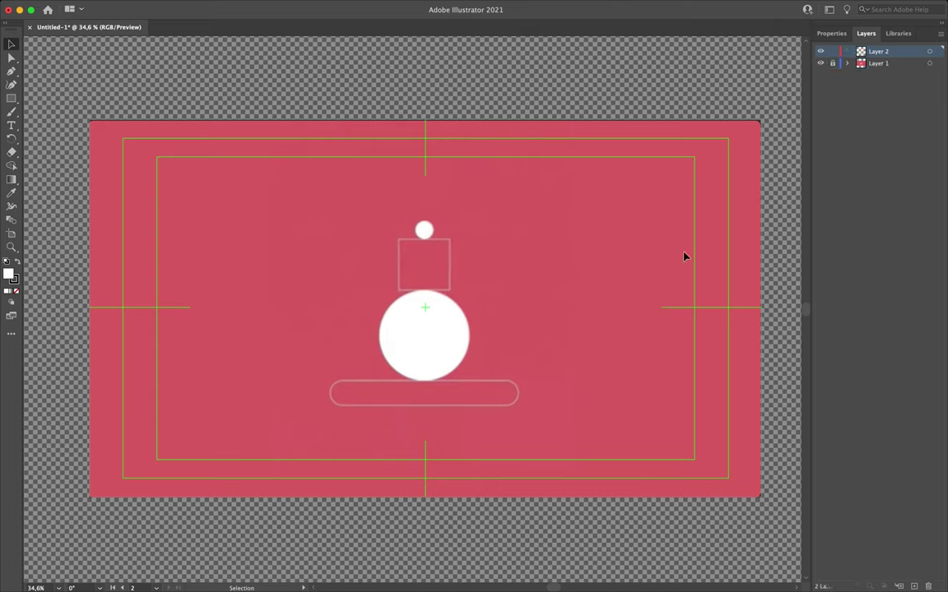
click(12, 98)
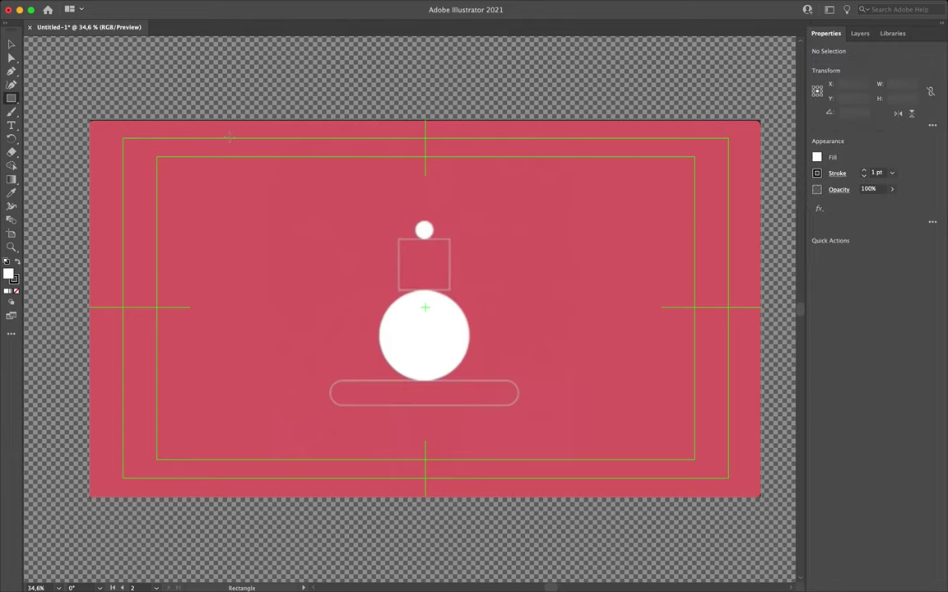
click(817, 157)
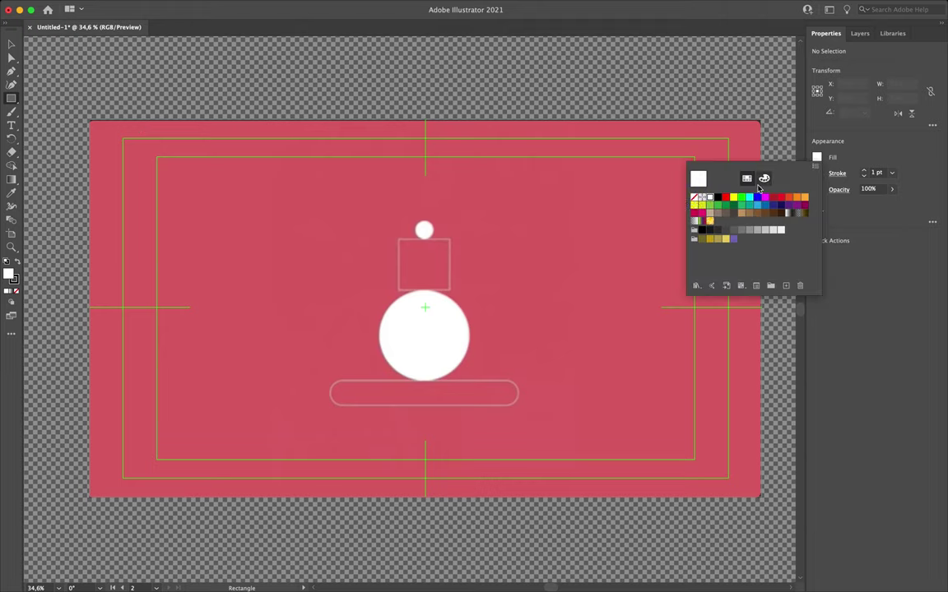
key(slash)
click(854, 148)
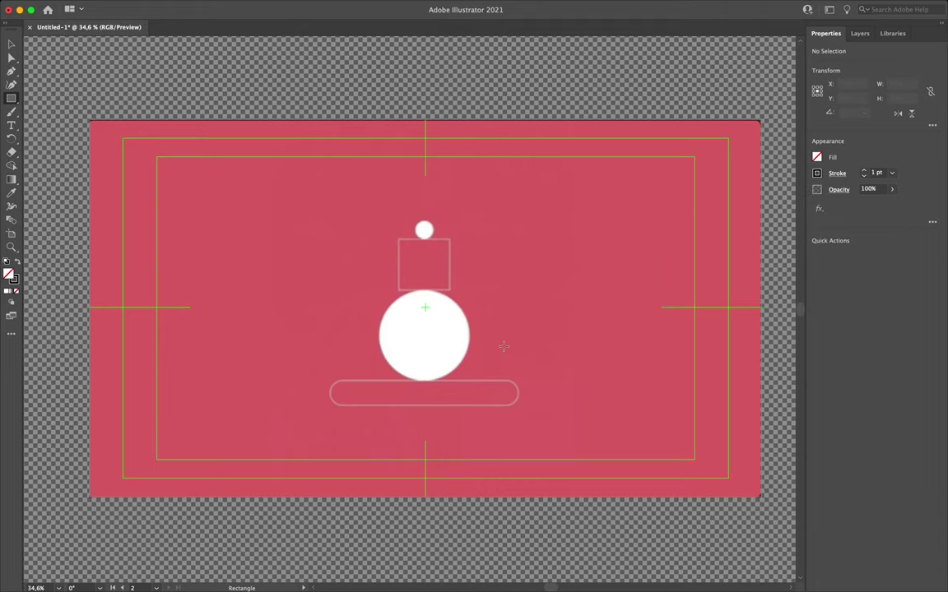
- Draw a rectangle about 538 by 72 px over the reference's long bar and adjust its edges to match the outline
scroll(431, 370, up, 6)
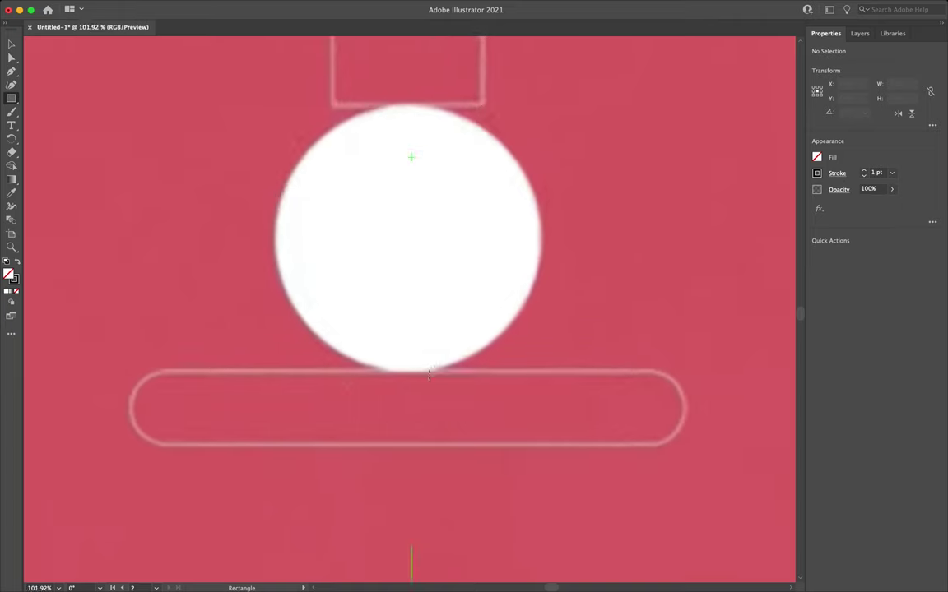
drag(132, 366, 685, 447)
drag(409, 367, 408, 370)
drag(410, 449, 408, 446)
drag(133, 409, 131, 408)
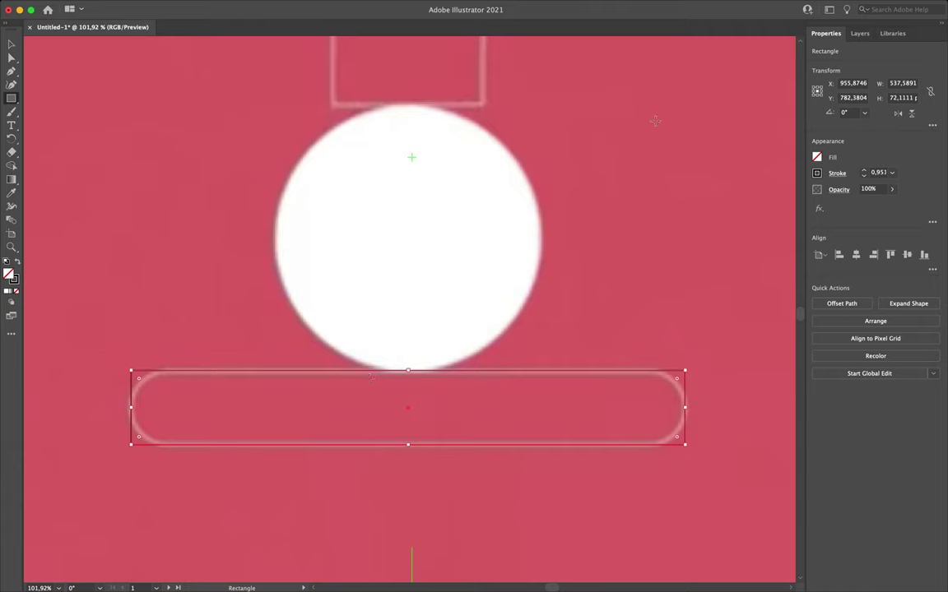
- Change the highlight color of Layer 2 to Medium Blue
click(860, 34)
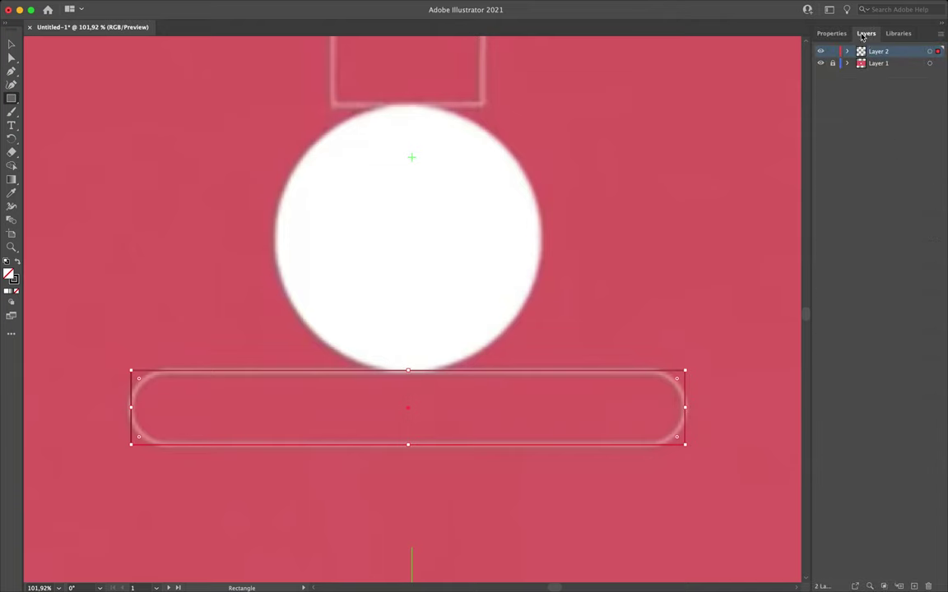
double_click(861, 53)
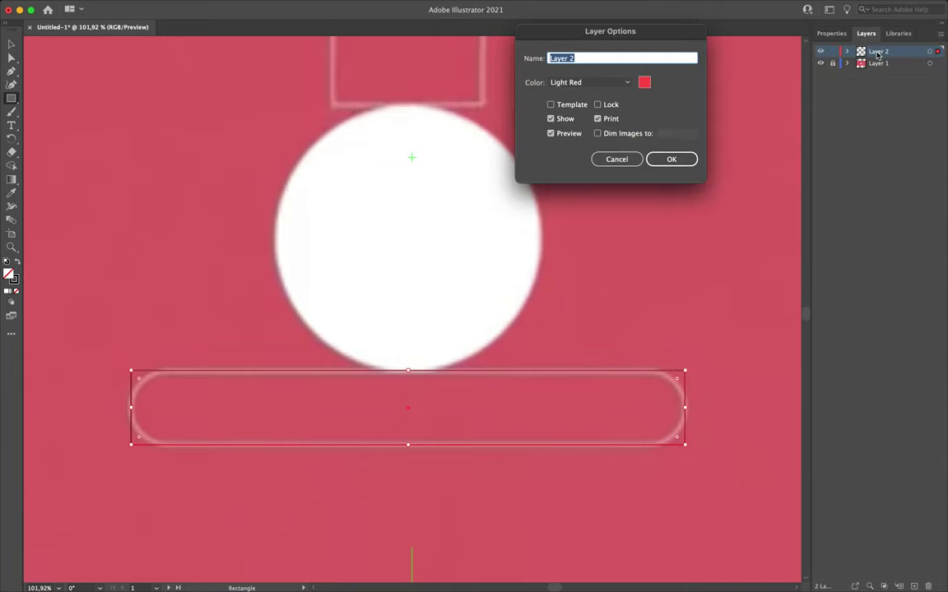
click(599, 84)
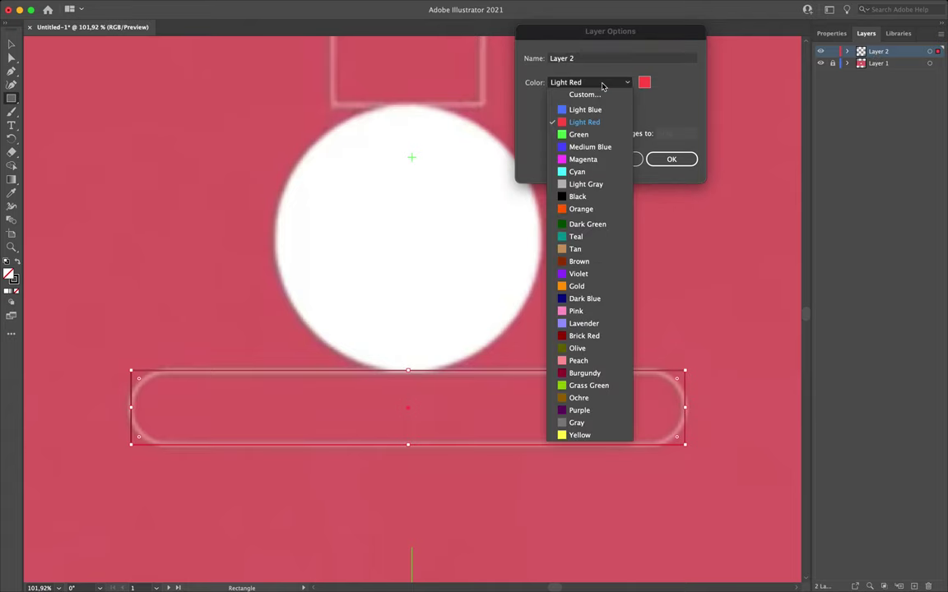
click(590, 147)
click(671, 158)
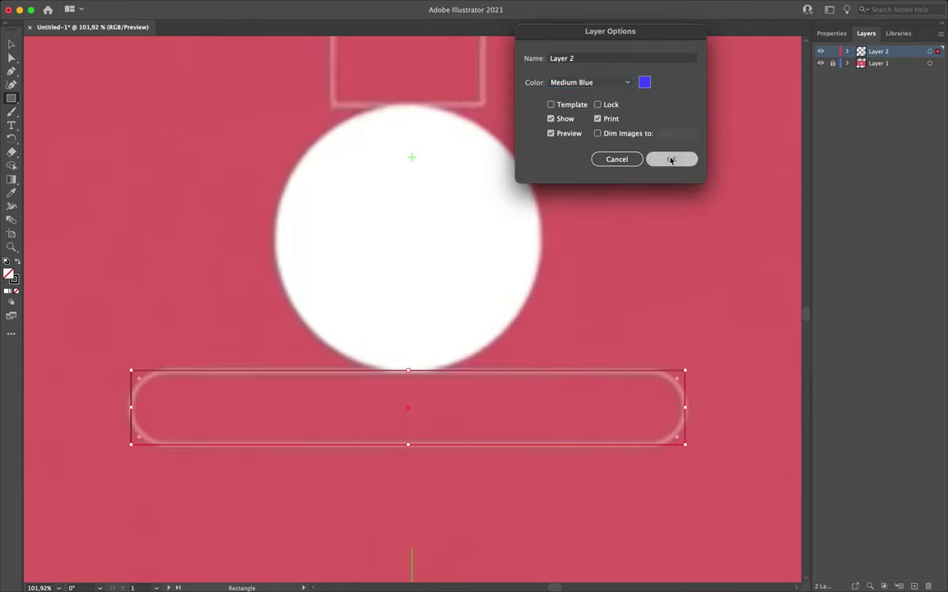
- Round the bar rectangle's corners fully to match the reference's pill shape, and deselect it
click(11, 44)
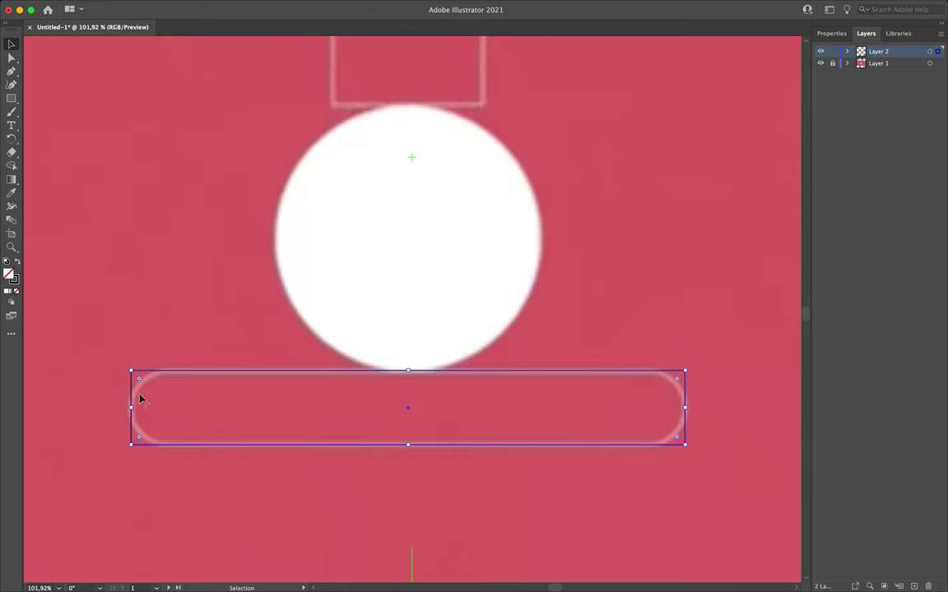
drag(140, 381, 229, 429)
click(230, 342)
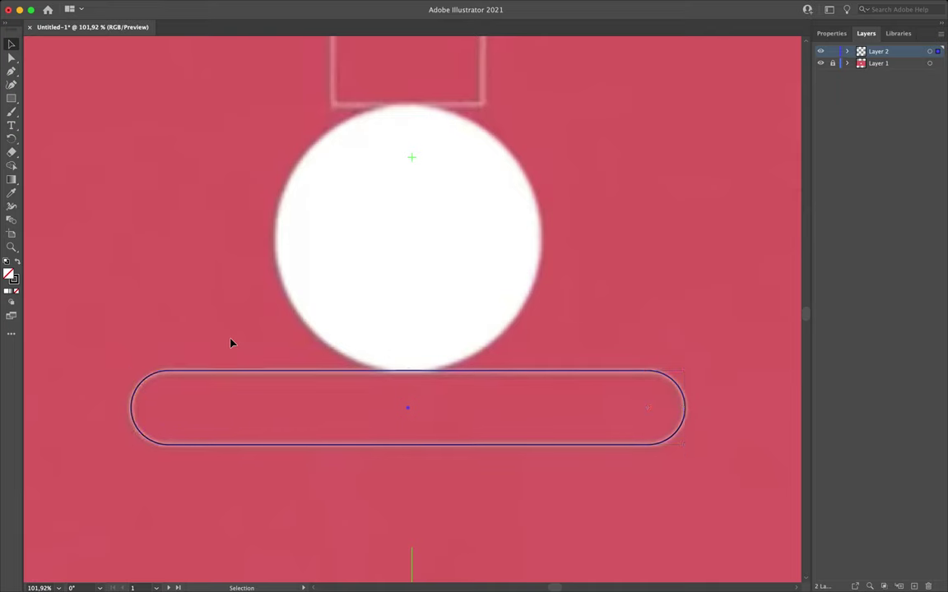
- Trace the reference's square with a rectangle and the large circle beneath it with a circle drawn from its center
scroll(230, 343, up, 3)
scroll(230, 342, right, 2)
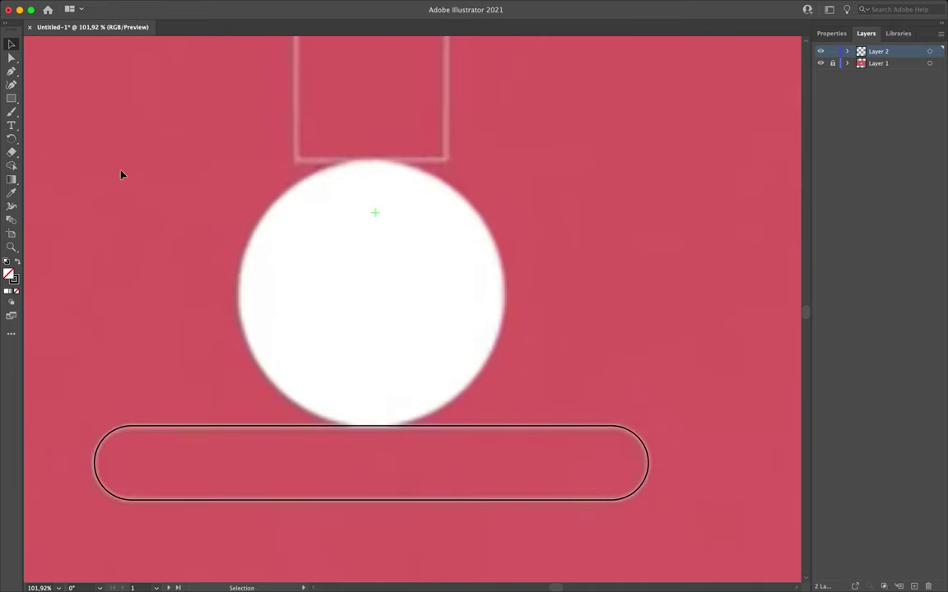
click(11, 98)
scroll(269, 125, up, 2)
scroll(269, 125, up, 4)
scroll(269, 125, right, 1)
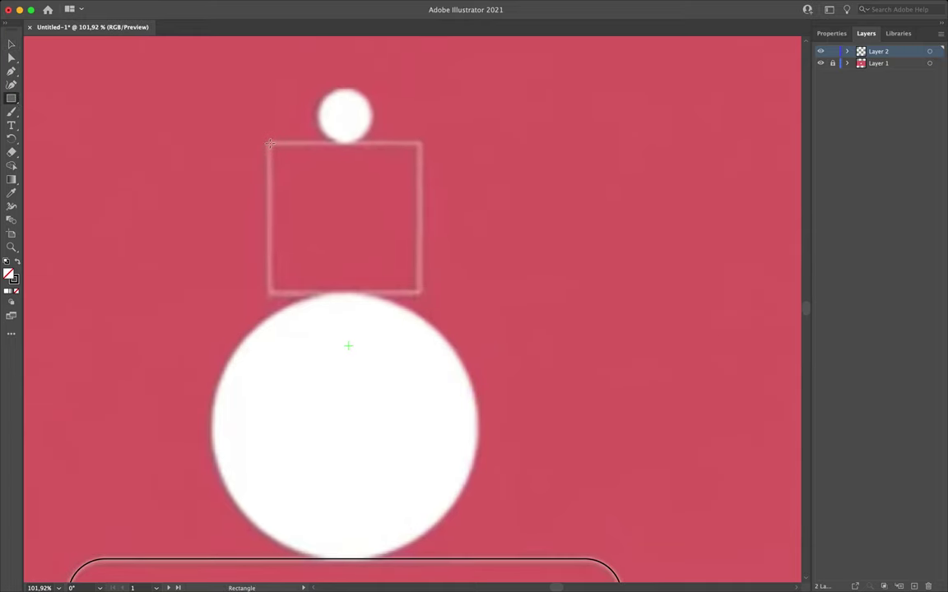
drag(269, 145, 421, 294)
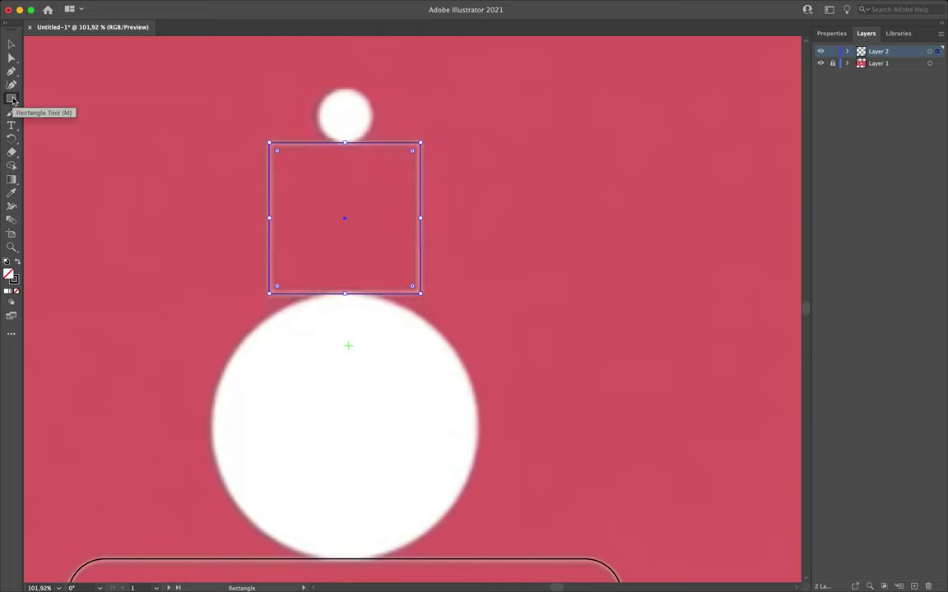
drag(11, 98, 59, 111)
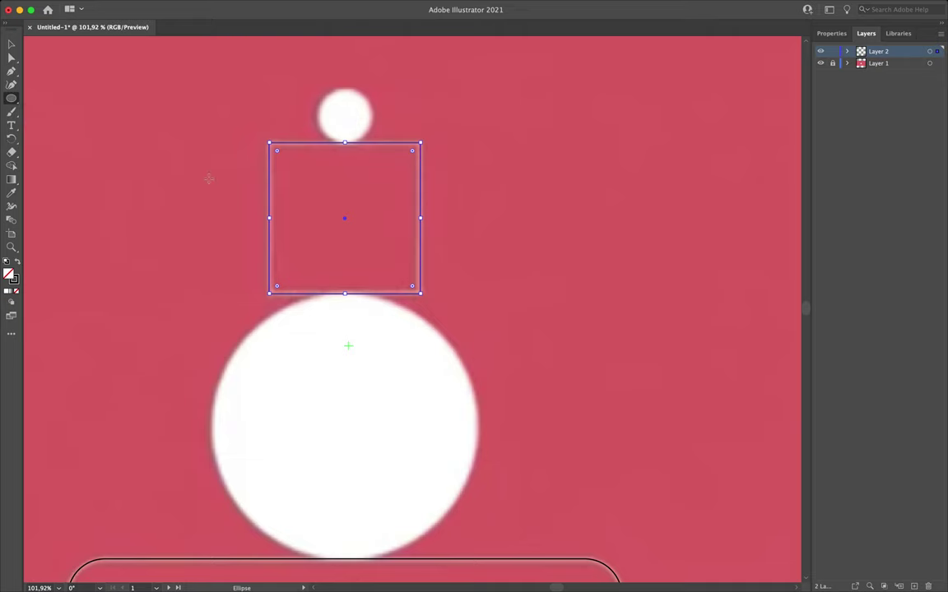
drag(347, 424, 480, 472)
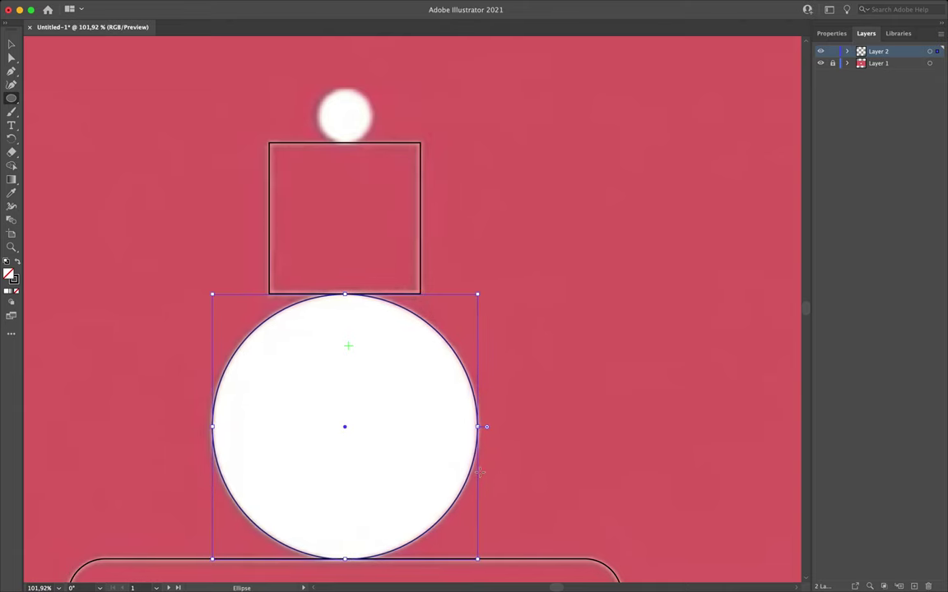
- Enlarge the big circle to about 259 px to match the reference, and trace the small circle above the square from its center
drag(346, 562, 345, 562)
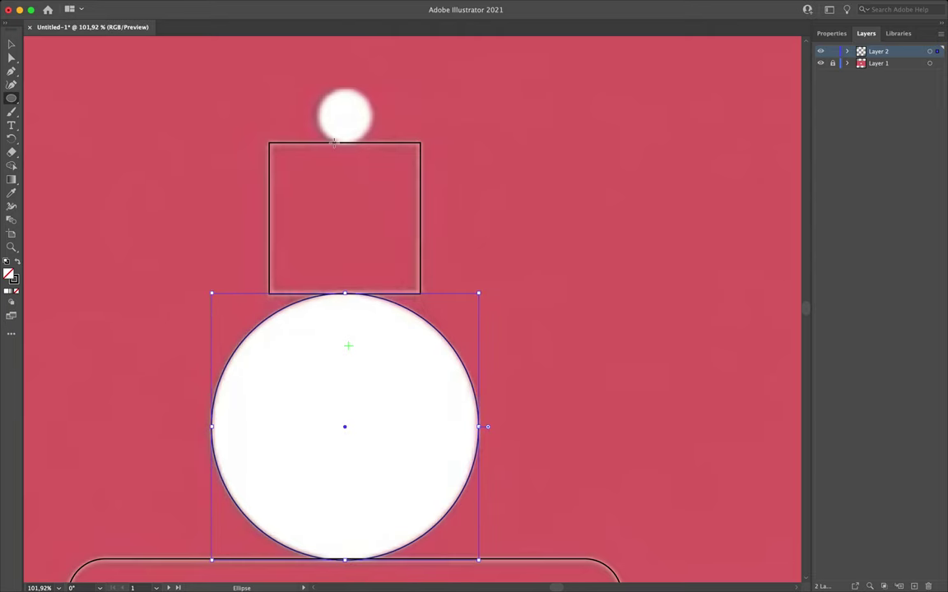
drag(344, 115, 373, 143)
key(v)
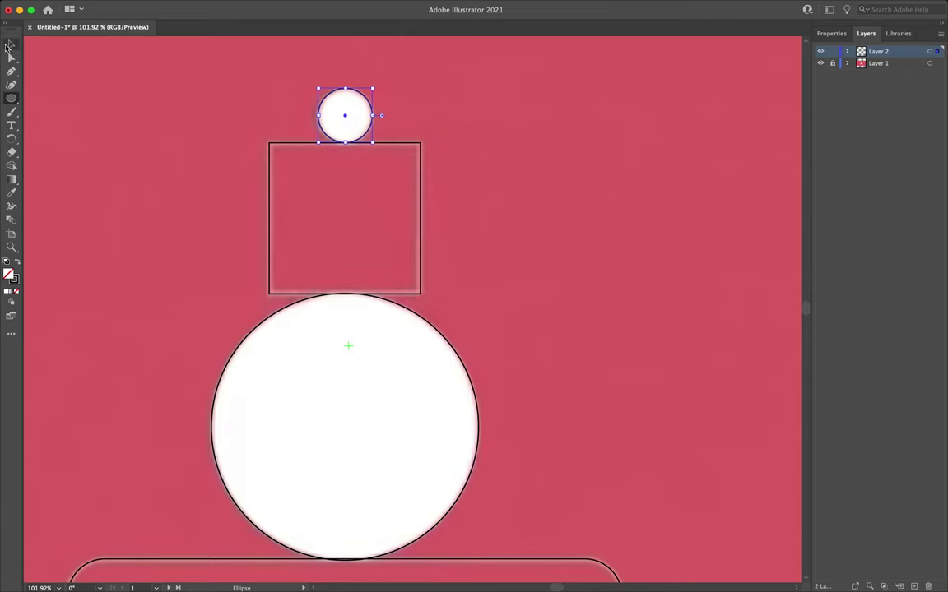
scroll(260, 165, down, 4)
scroll(260, 166, up, 3)
scroll(260, 166, left, 2)
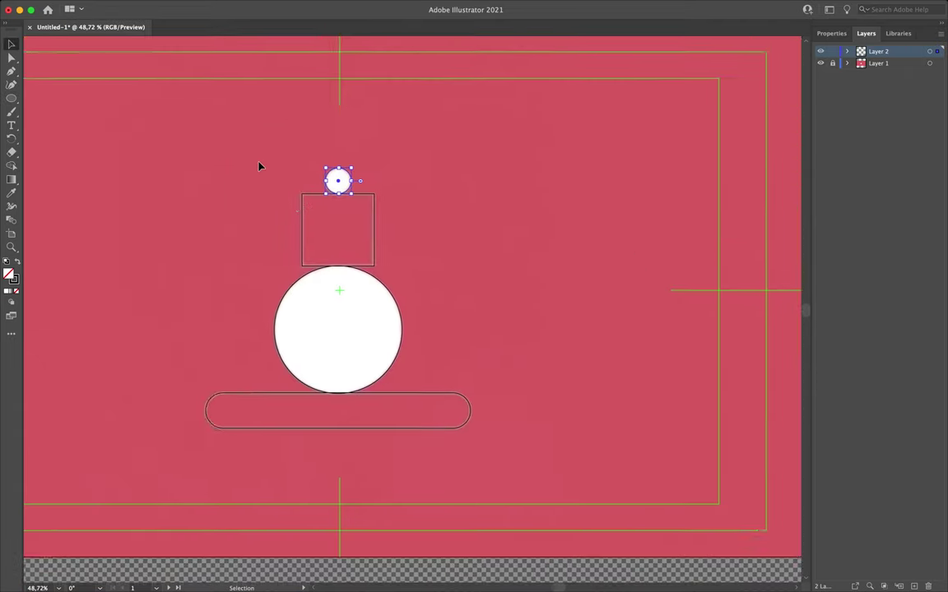
click(266, 270)
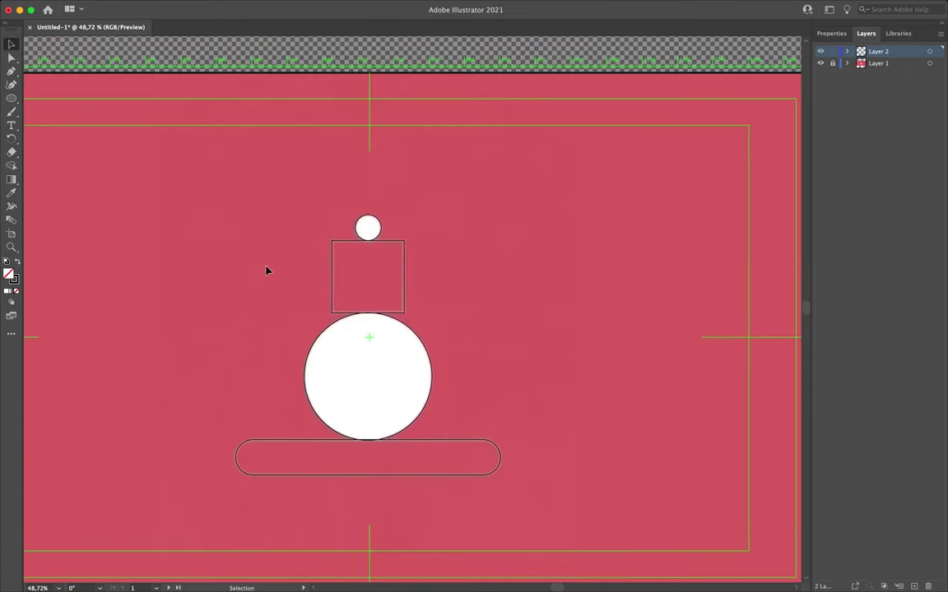
- Move all four traced shapes together horizontally to the empty area left of the reference figure, and deselect them
drag(306, 196, 463, 510)
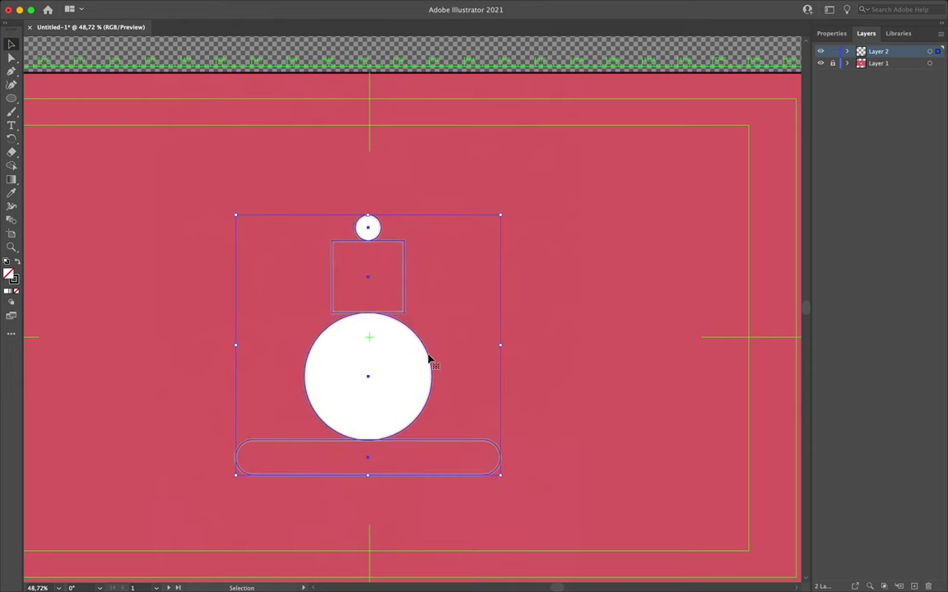
drag(429, 360, 158, 359)
scroll(158, 360, left, 5)
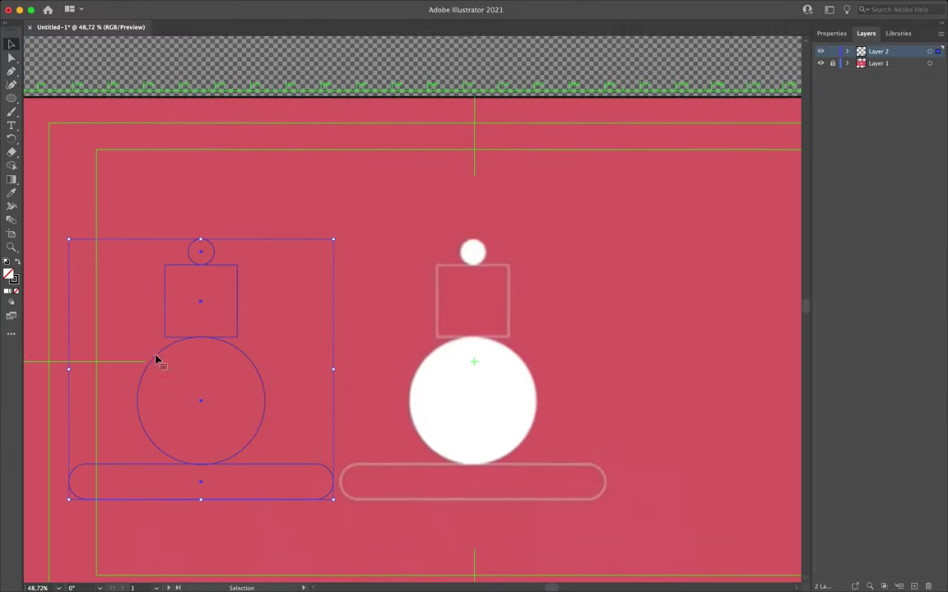
click(282, 231)
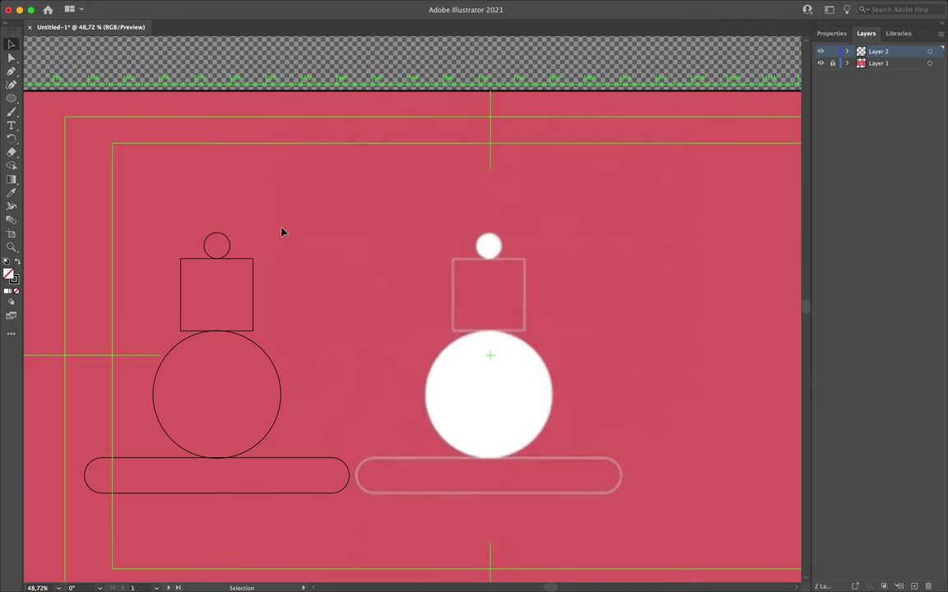
- Give the traced square and the pill-shaped bar a 3 pt white stroke
click(248, 265)
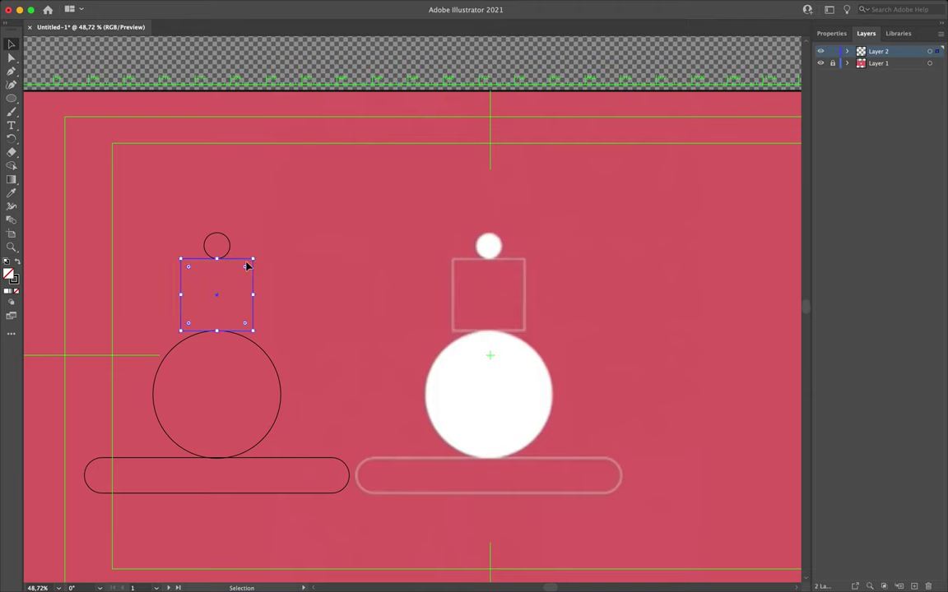
shift+click(264, 461)
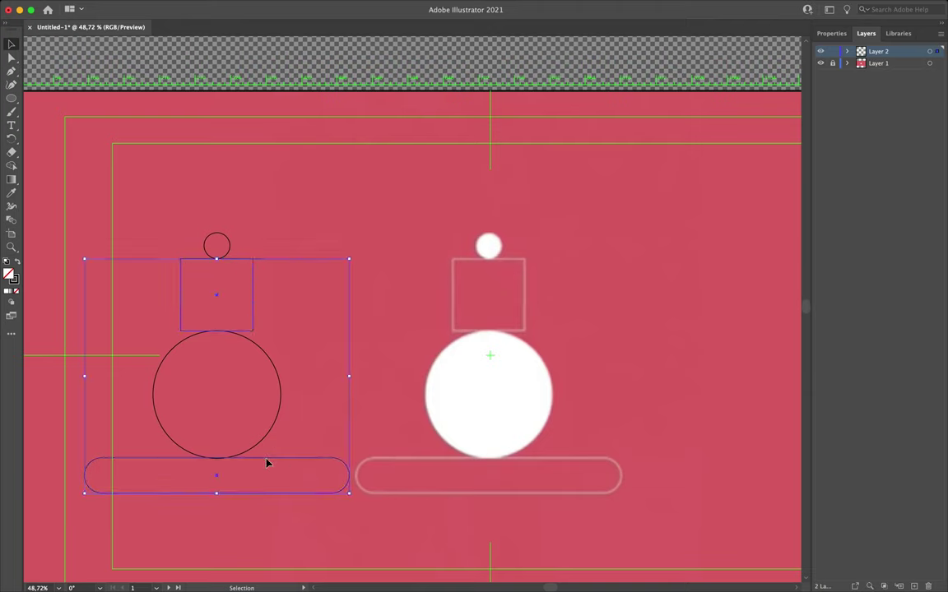
click(831, 34)
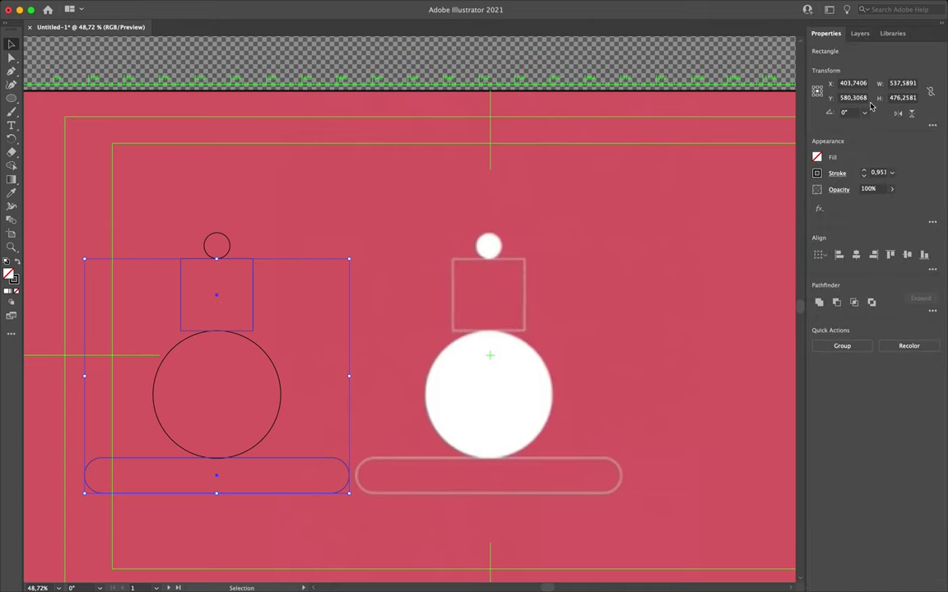
click(891, 173)
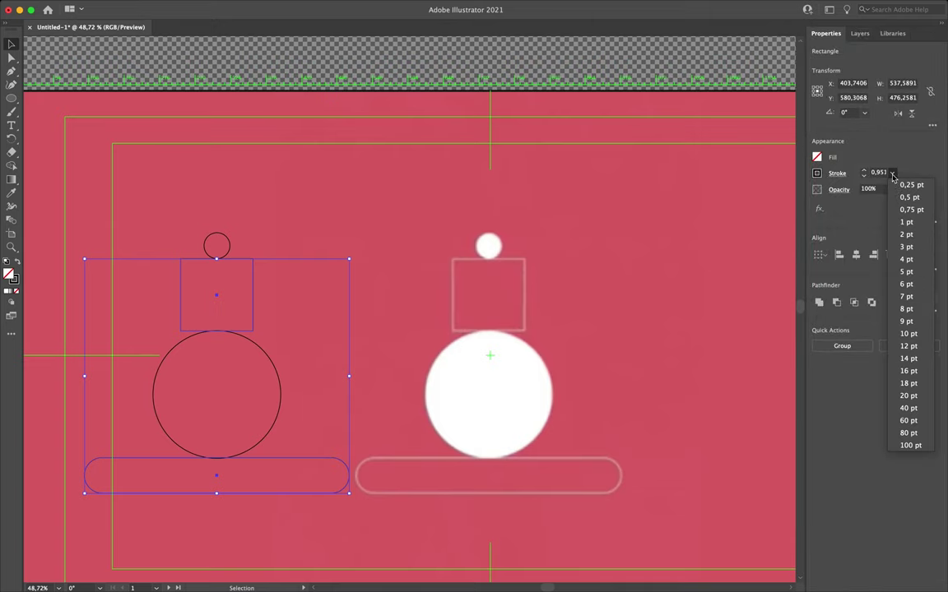
click(915, 247)
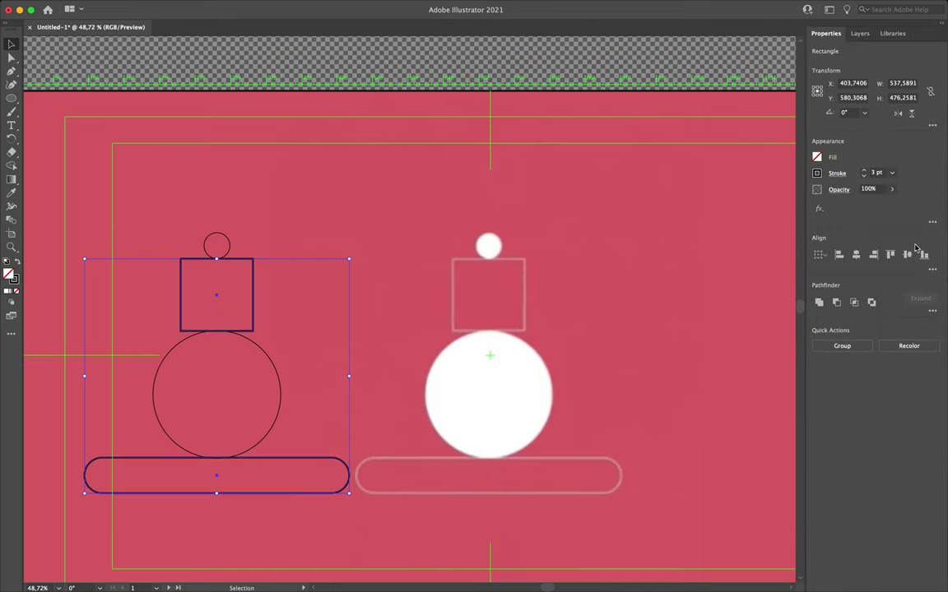
click(817, 173)
click(702, 214)
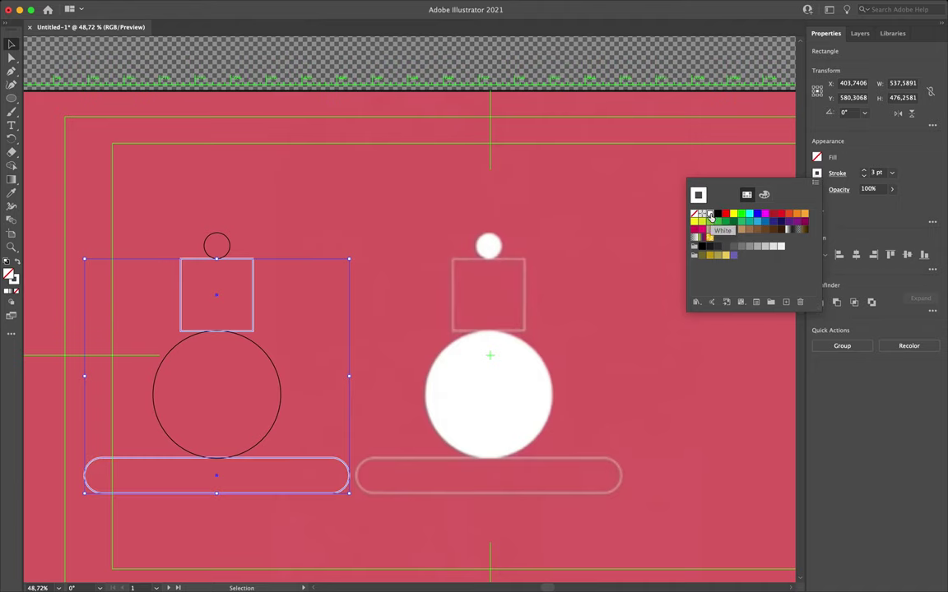
- Fill both traced circles with the white sampled from the reference's large circle, leaving no stroke, and deselect them
click(225, 238)
click(226, 238)
shift+click(271, 365)
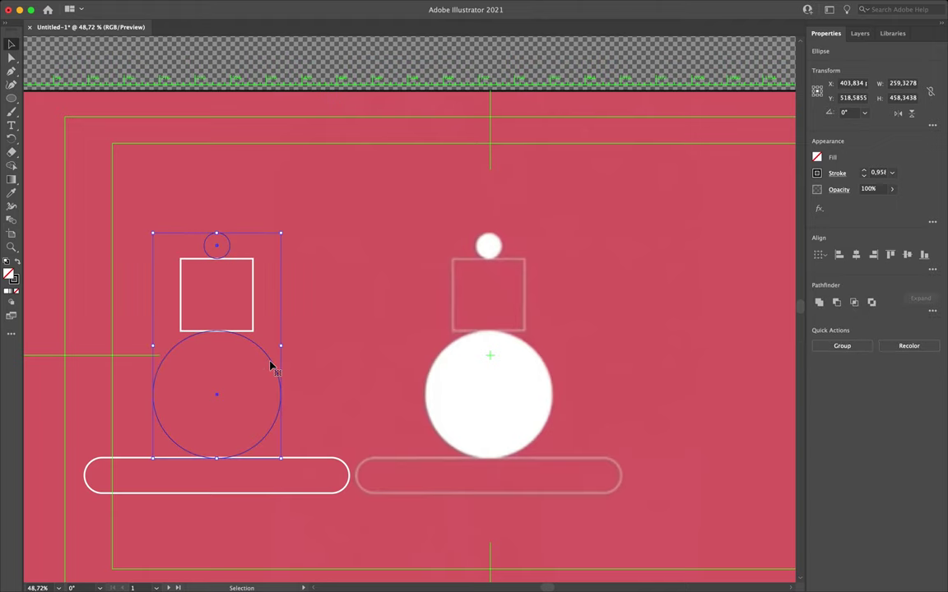
key(i)
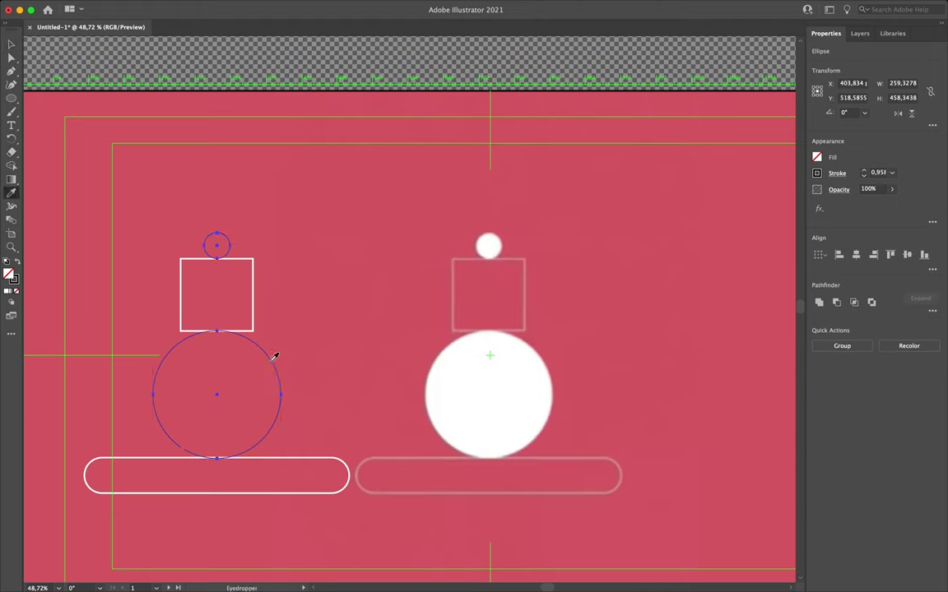
click(480, 374)
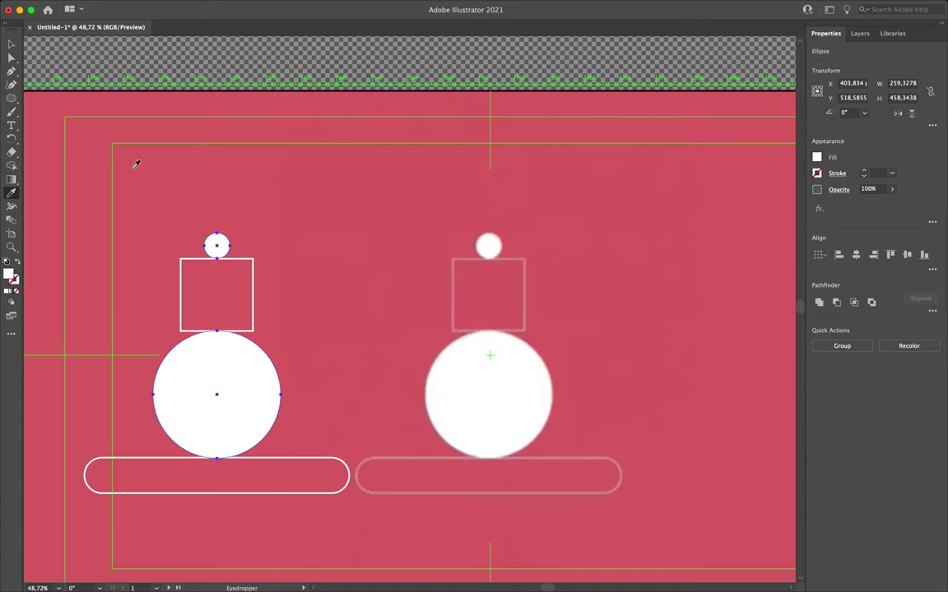
click(11, 44)
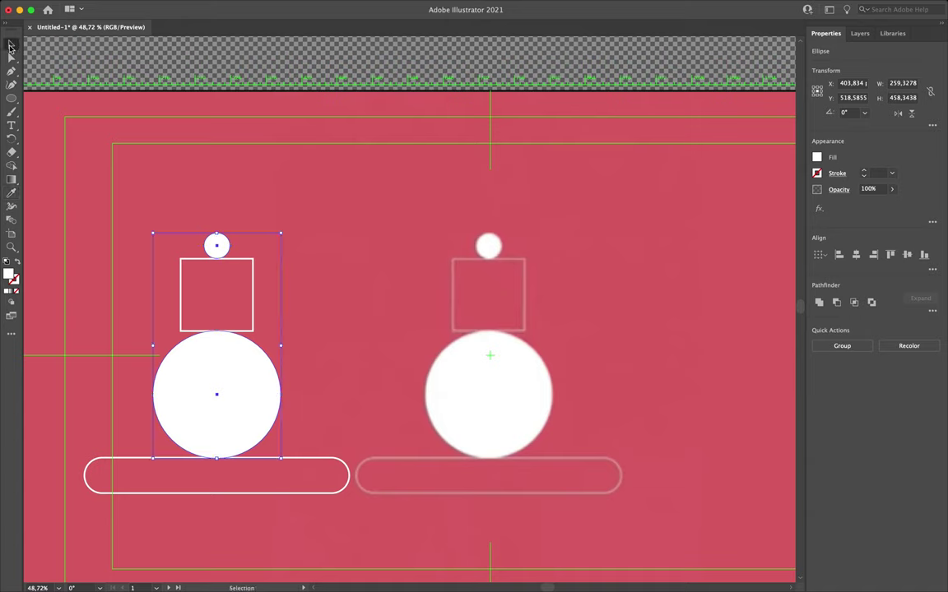
click(217, 180)
- Duplicate the whole white figure horizontally to the right side of the reference, and deselect the copy
scroll(217, 180, right, 2)
scroll(217, 179, down, 1)
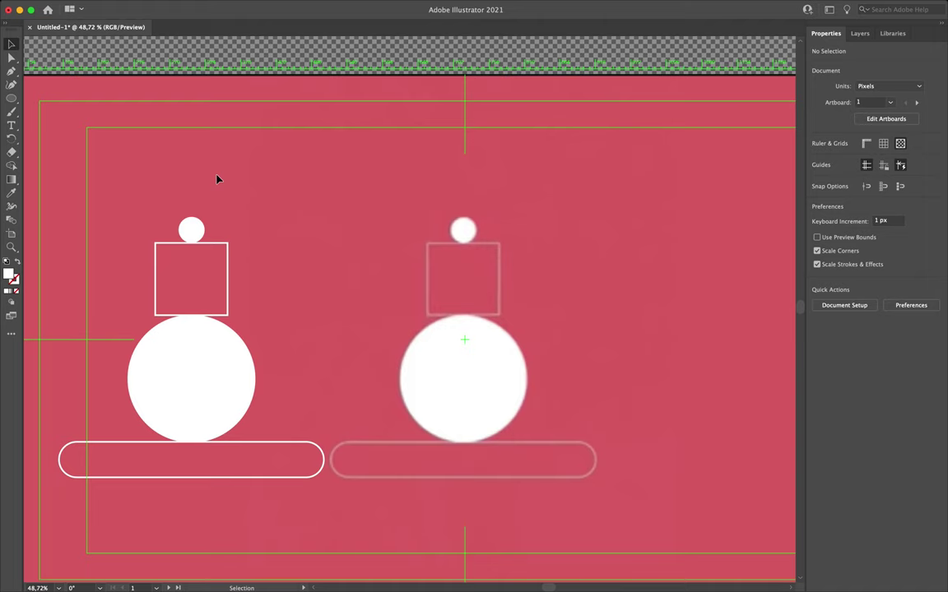
drag(157, 198, 289, 498)
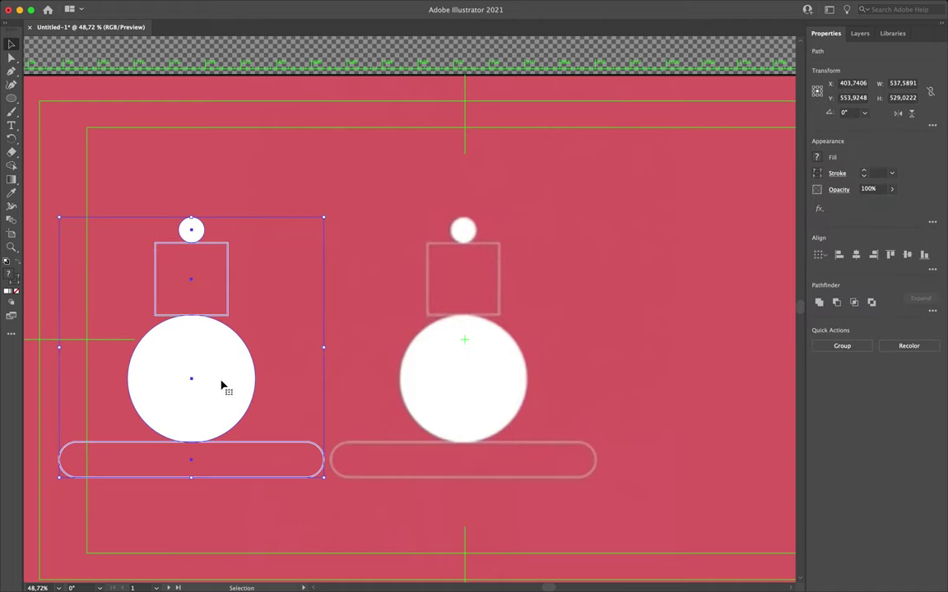
alt+shift+drag(222, 385, 764, 376)
scroll(765, 381, right, 3)
scroll(763, 381, right, 5)
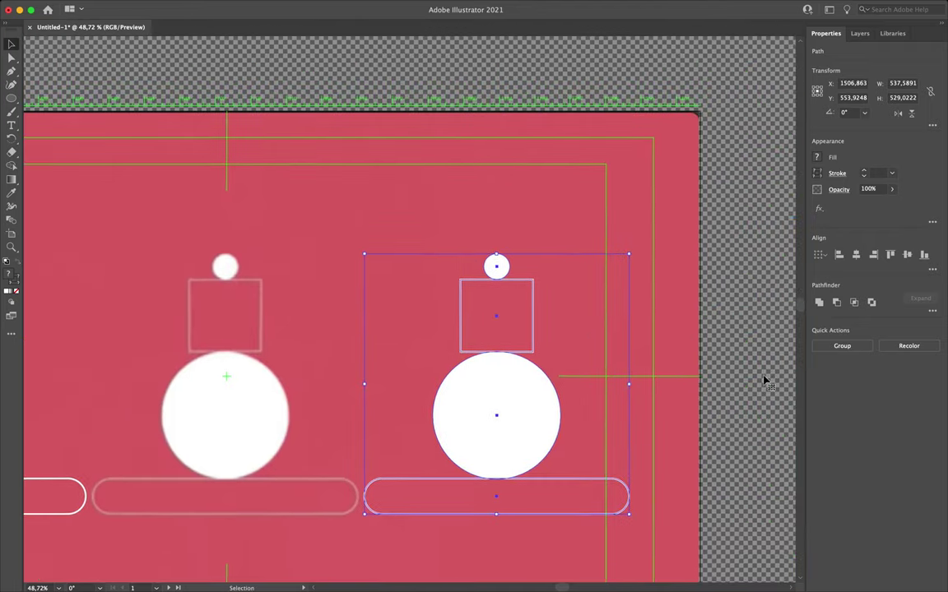
scroll(764, 381, left, 2)
click(607, 235)
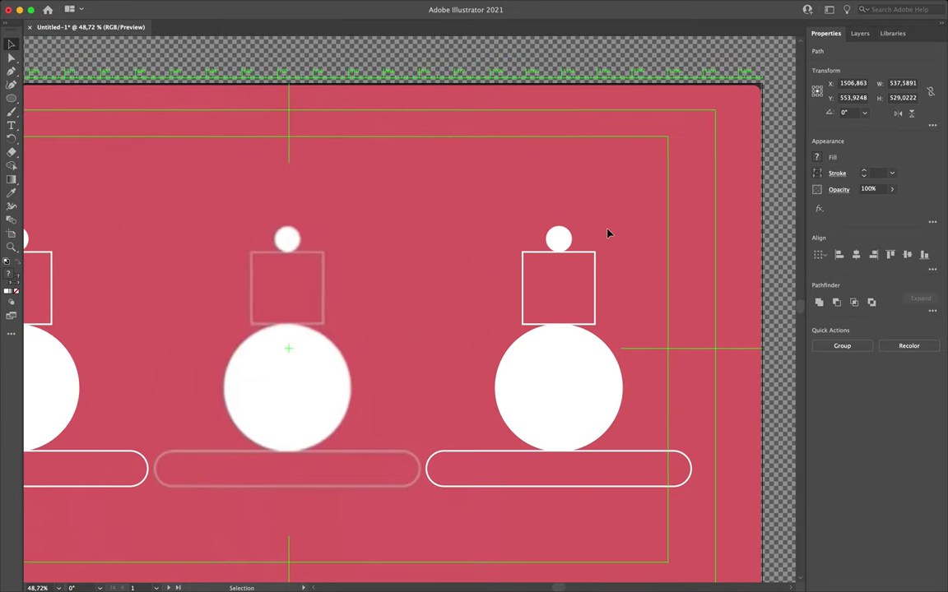
- Change the stroke of the duplicated figure's square and pill-shaped bar to black
click(594, 258)
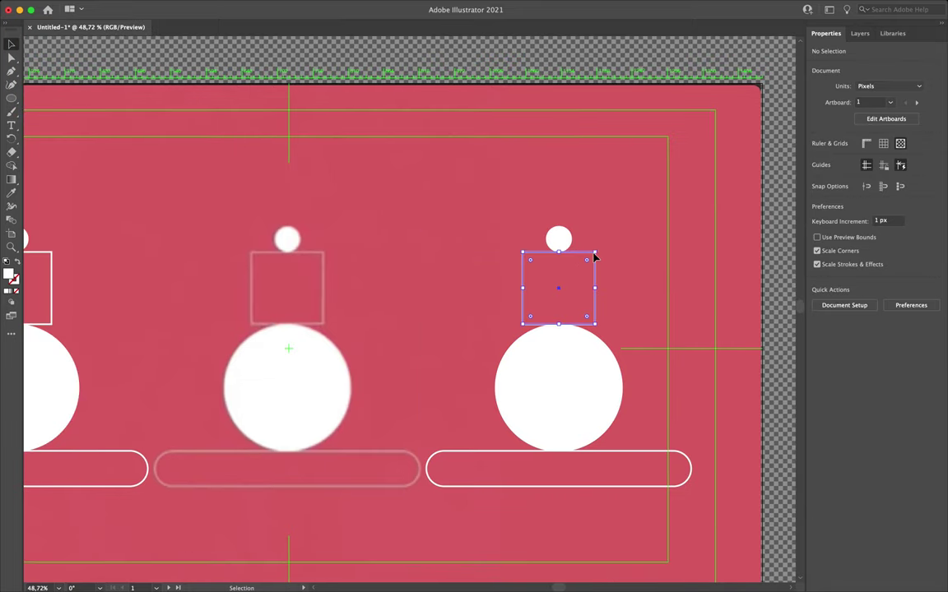
shift+click(625, 454)
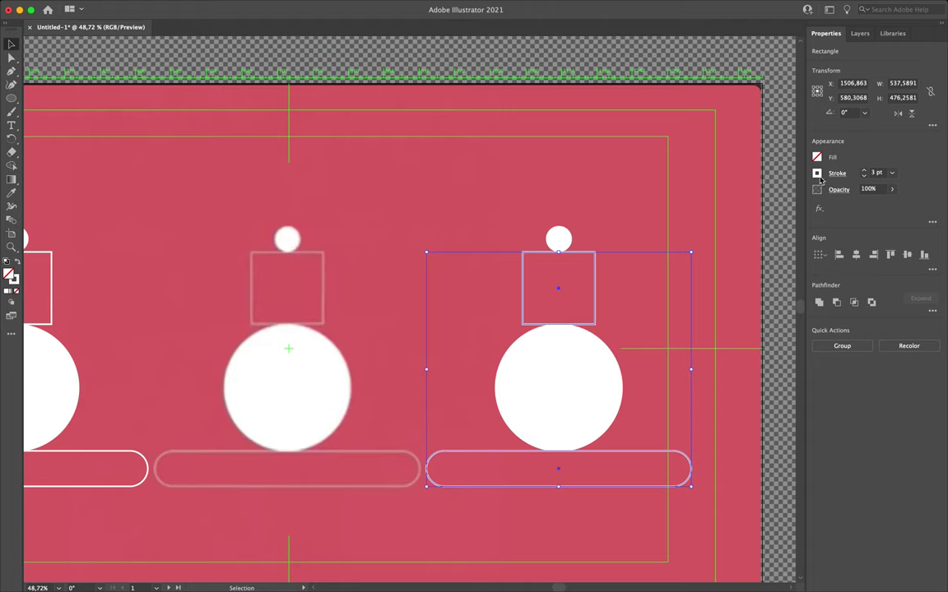
click(816, 173)
click(716, 214)
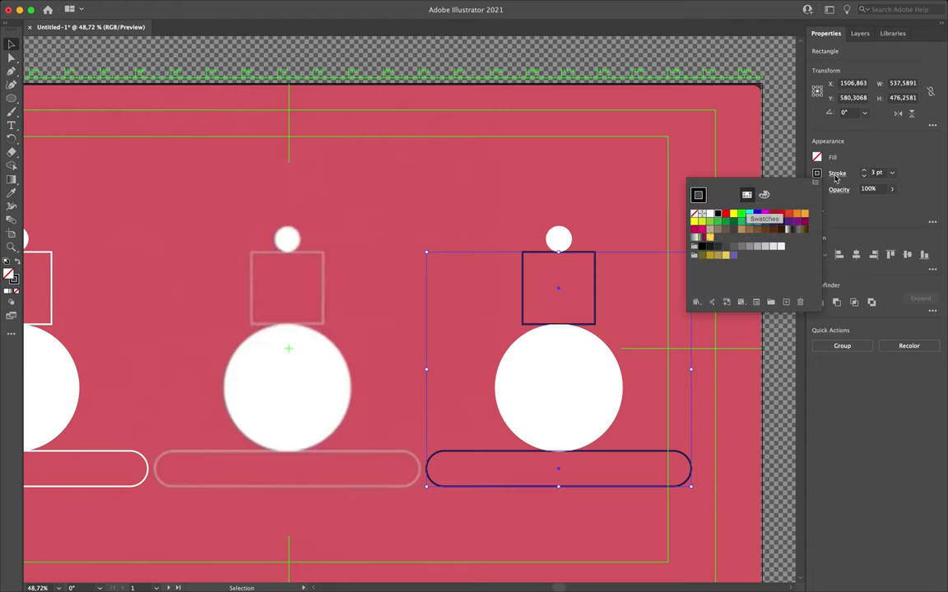
- Fill the duplicated figure's two circles with the crimson background color sampled from the reference screenshot
click(592, 385)
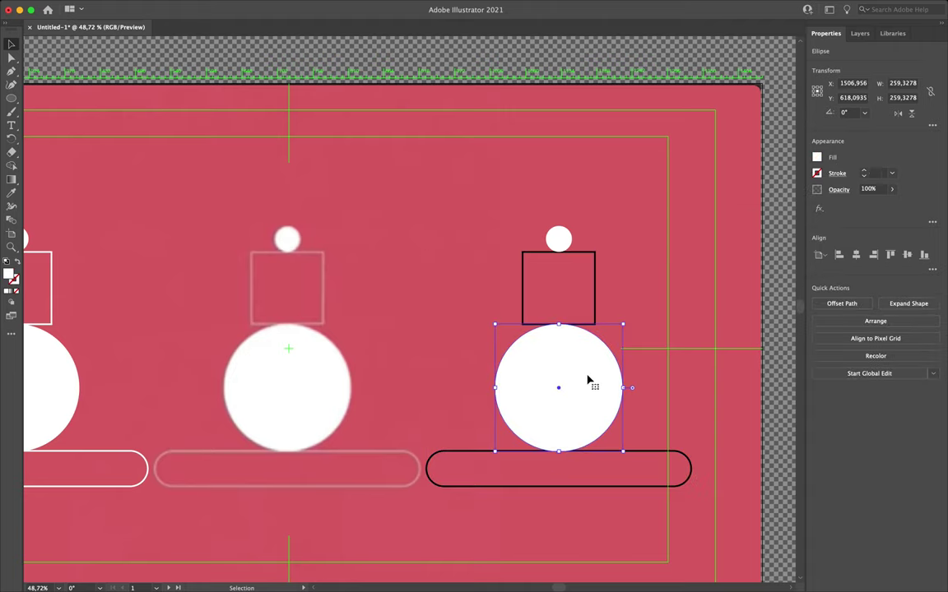
shift+click(565, 246)
key(i)
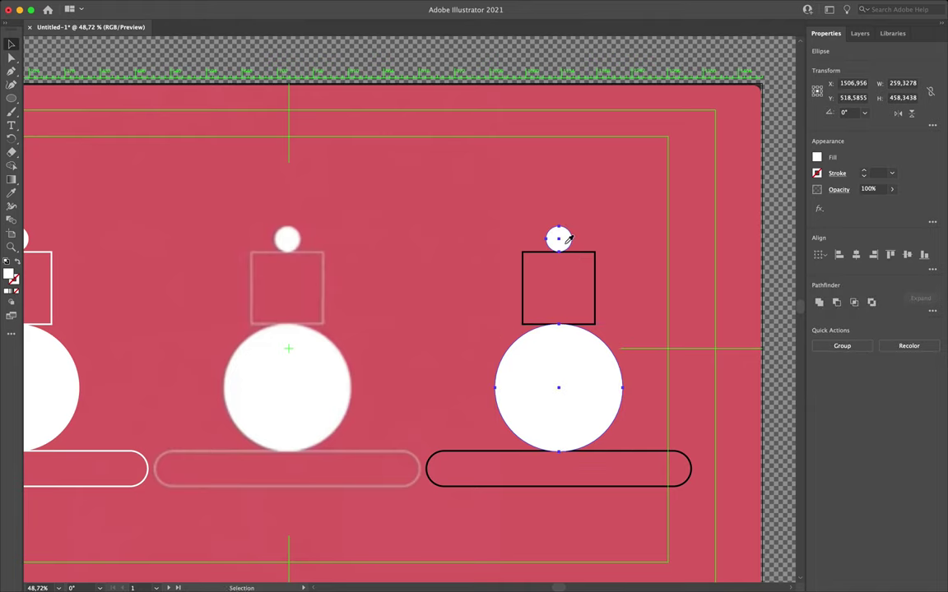
click(444, 184)
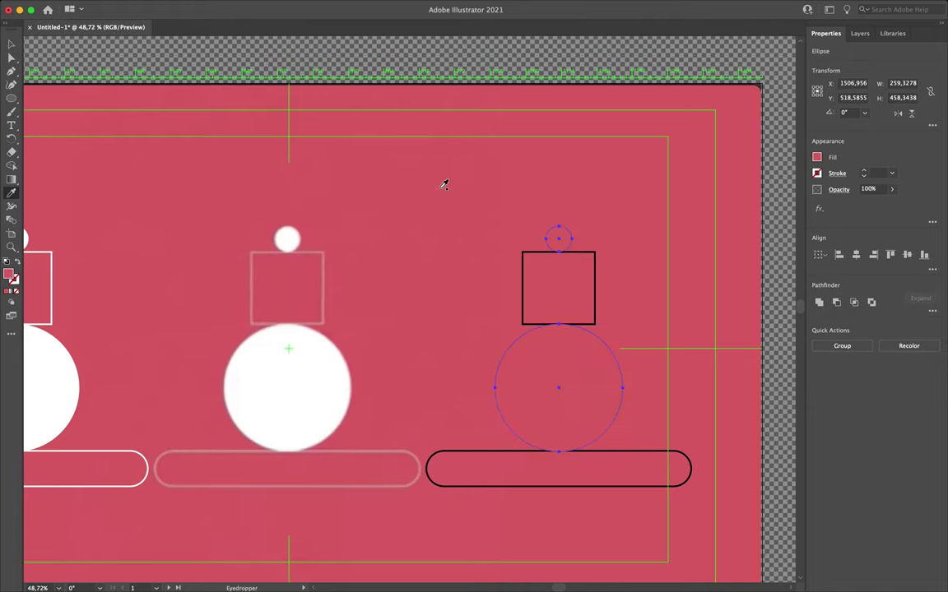
click(11, 45)
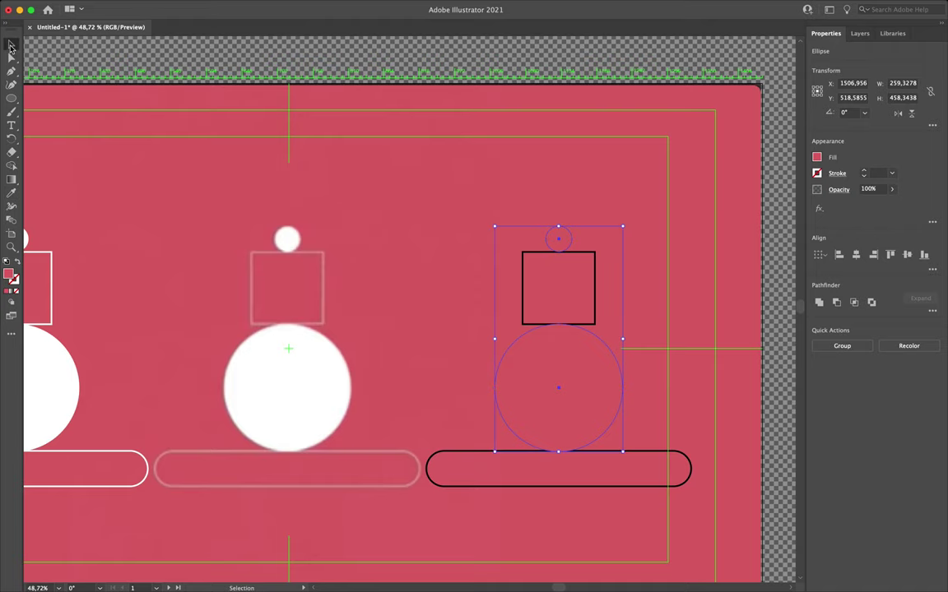
- Hide Layer 1 containing the reference screenshot, and deselect the circles
scroll(264, 202, left, 3)
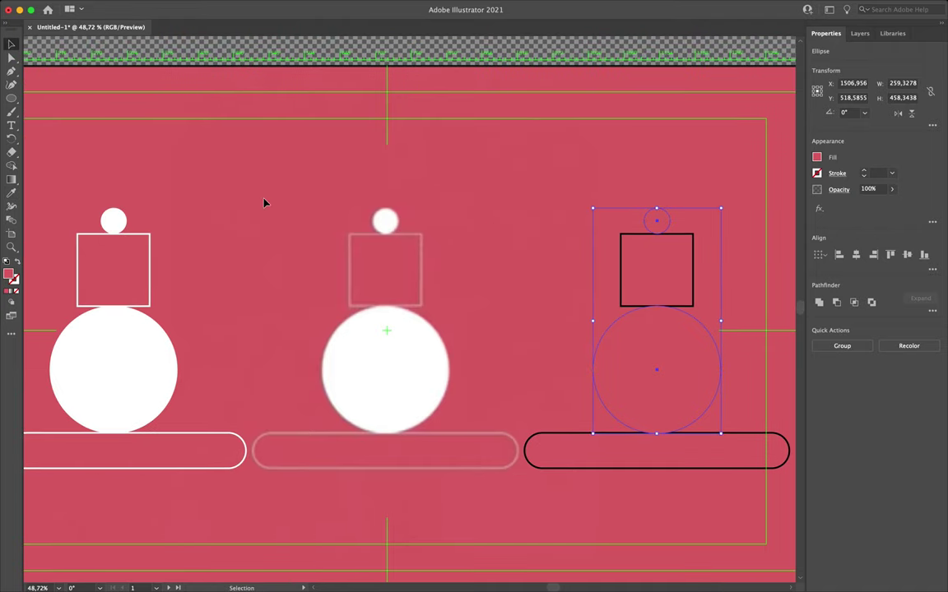
click(859, 33)
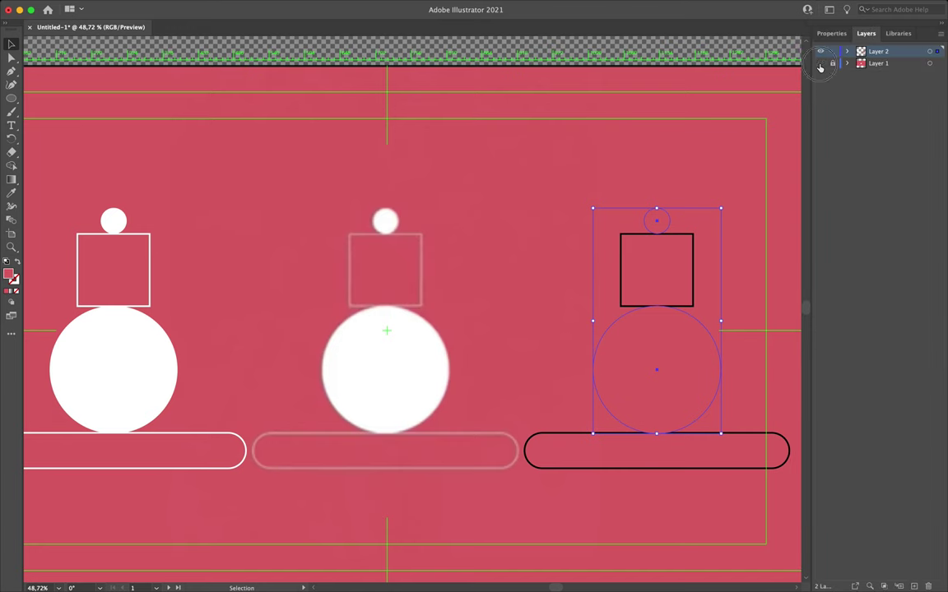
click(820, 64)
click(263, 243)
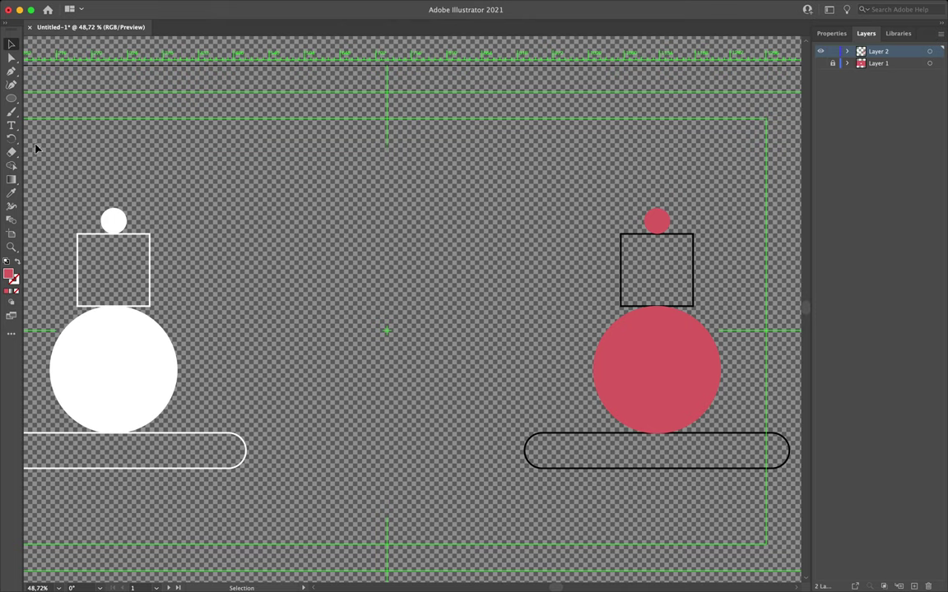
- Select all shapes of both figures and align their horizontal centers, using Align to Selection
key(super+a)
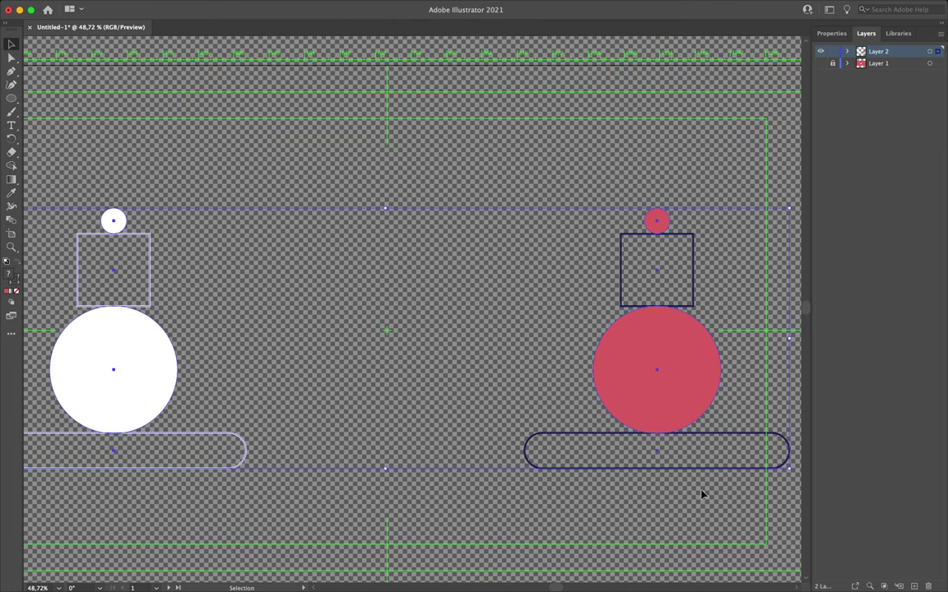
click(829, 35)
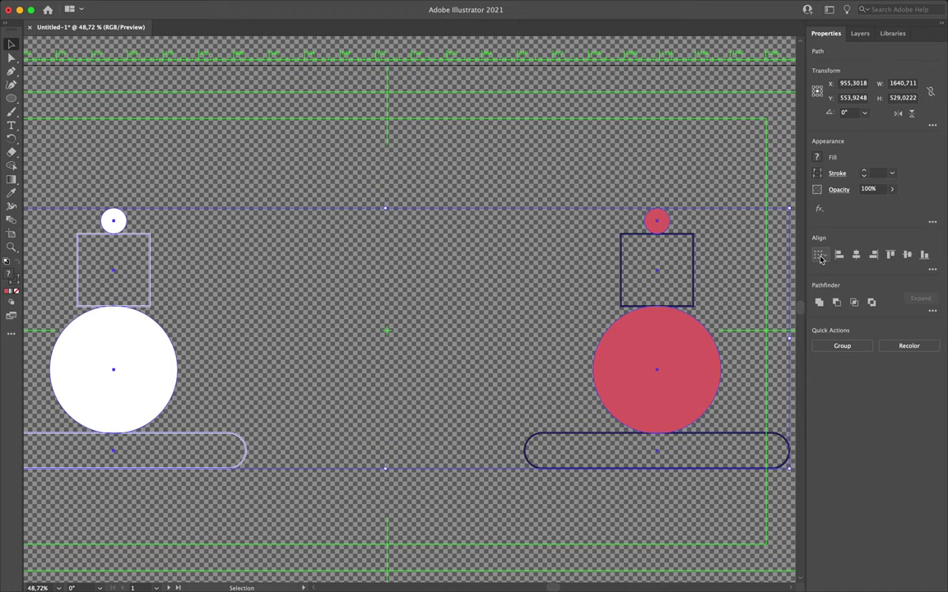
click(819, 256)
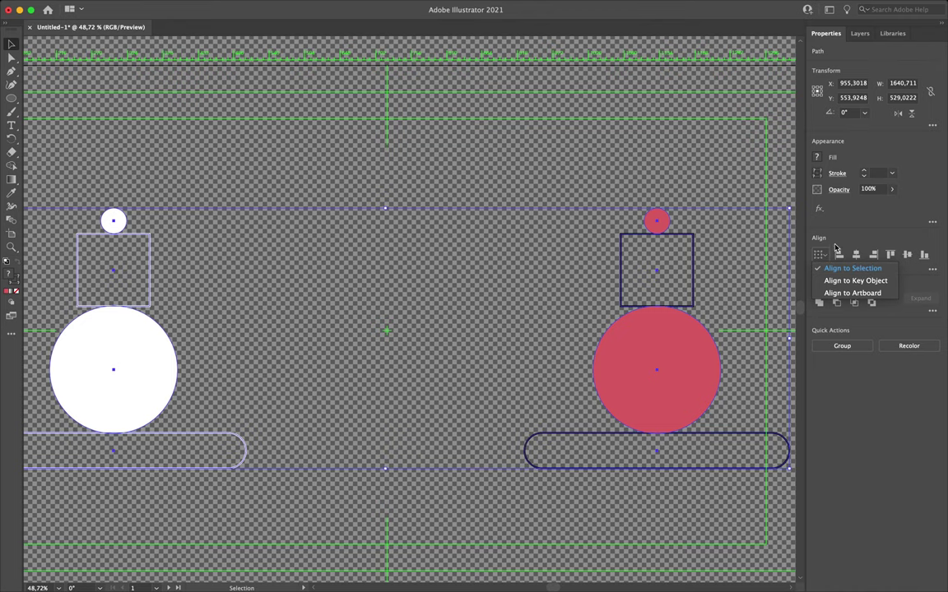
click(852, 269)
click(856, 255)
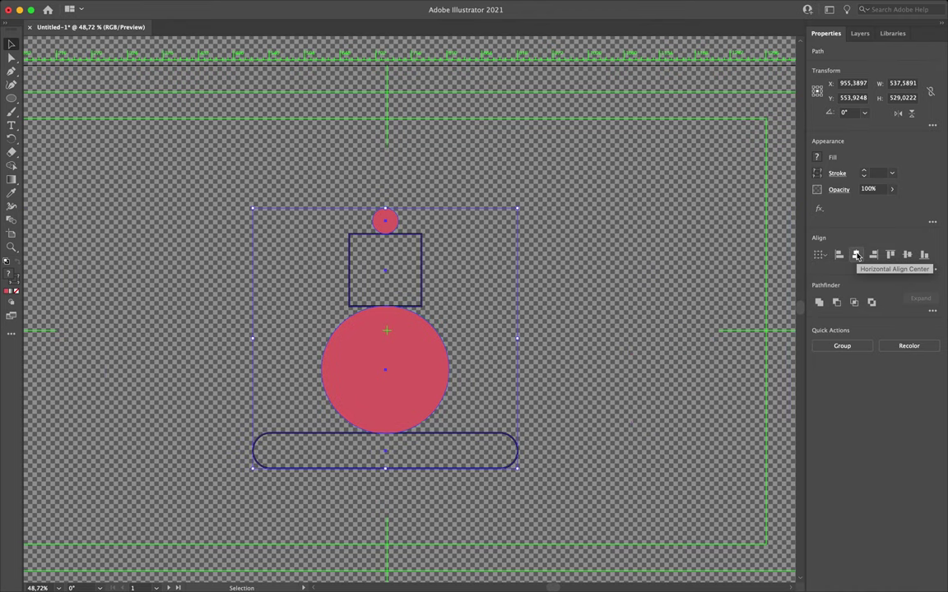
- Undo the last alignment, align all shapes of both figures to the artboard's horizontal center instead, and deselect them
key(super+z)
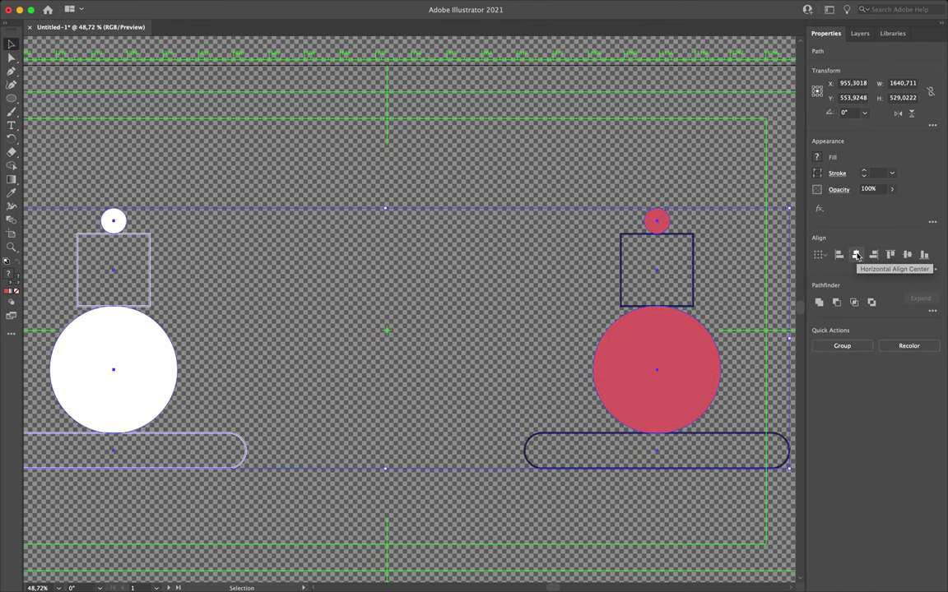
click(819, 255)
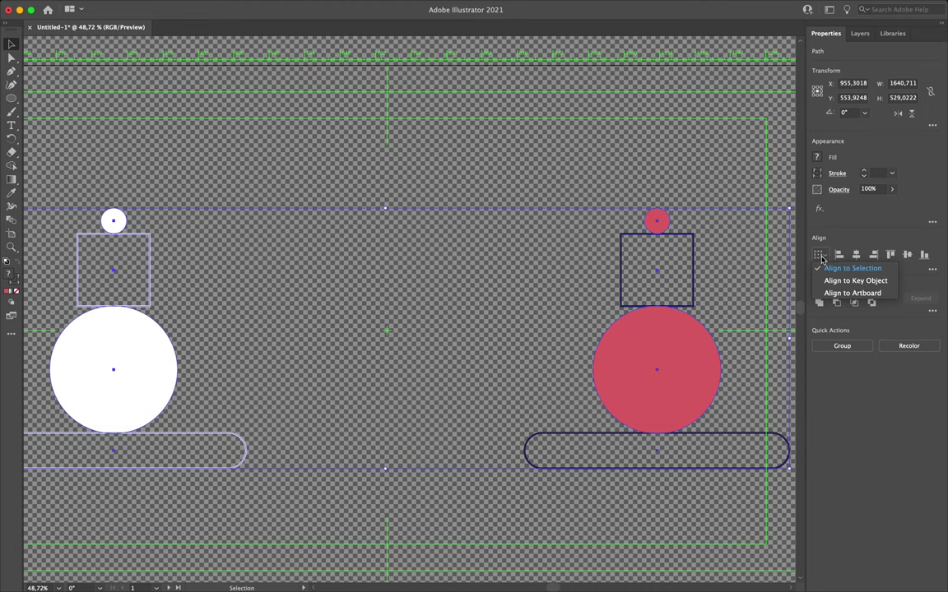
click(833, 294)
click(856, 256)
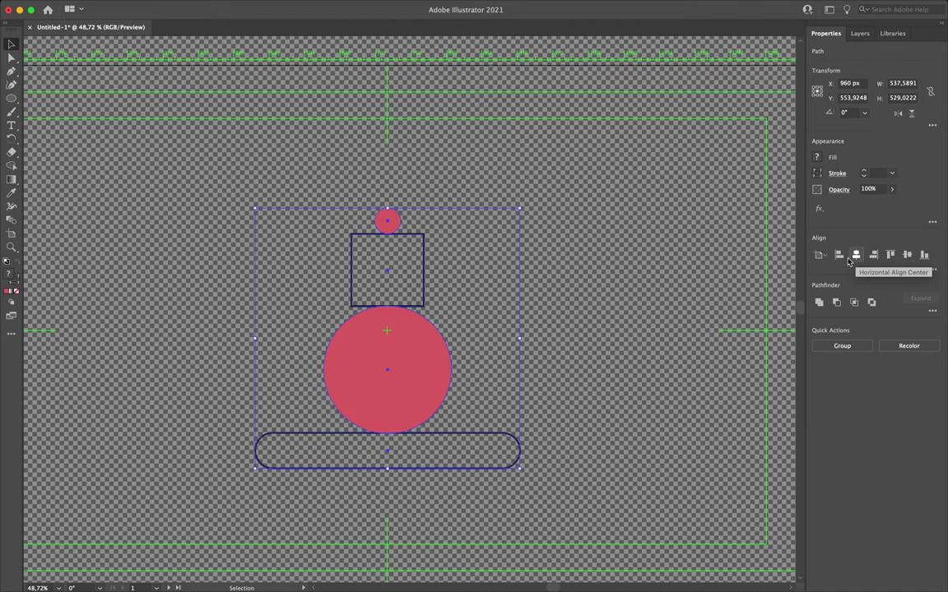
click(820, 255)
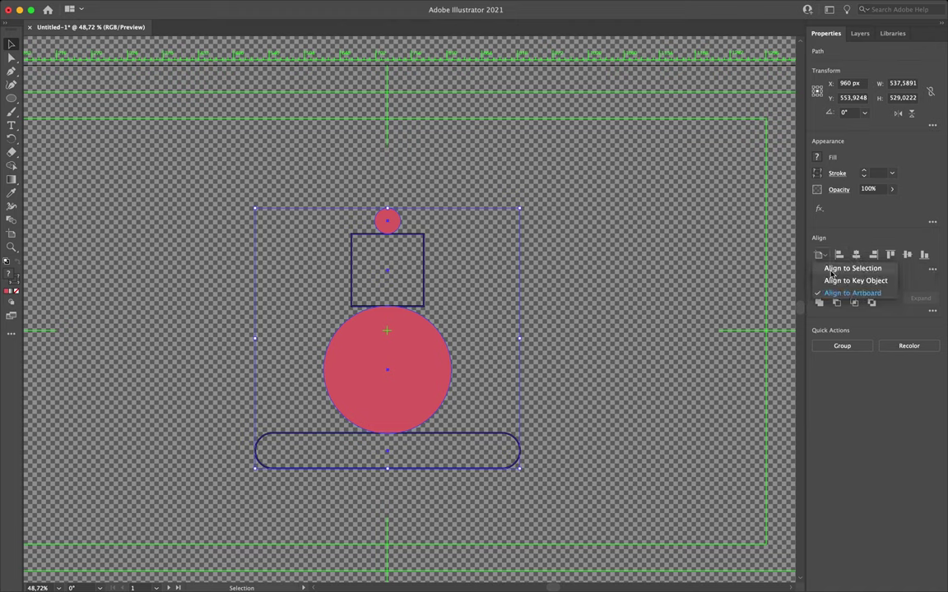
click(824, 256)
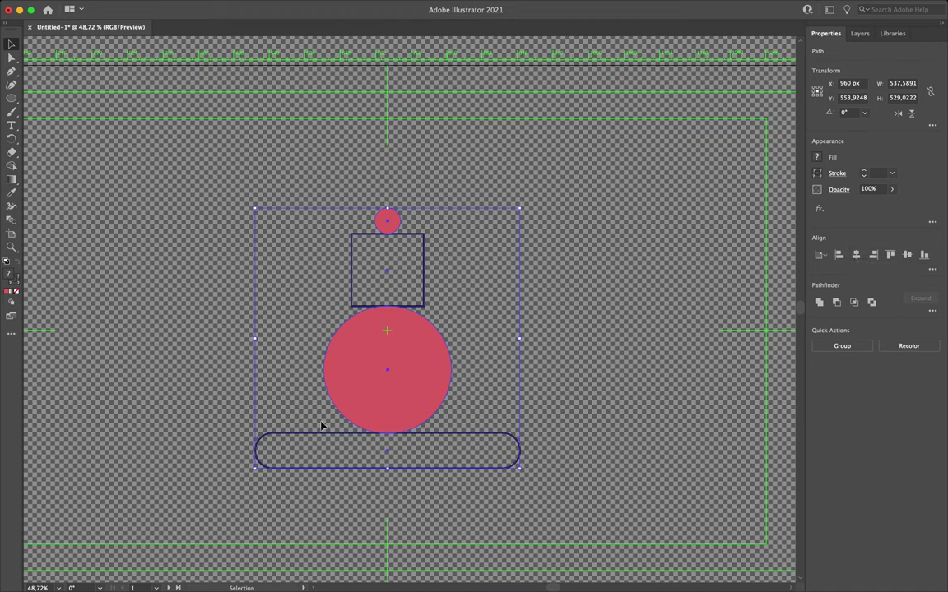
click(496, 301)
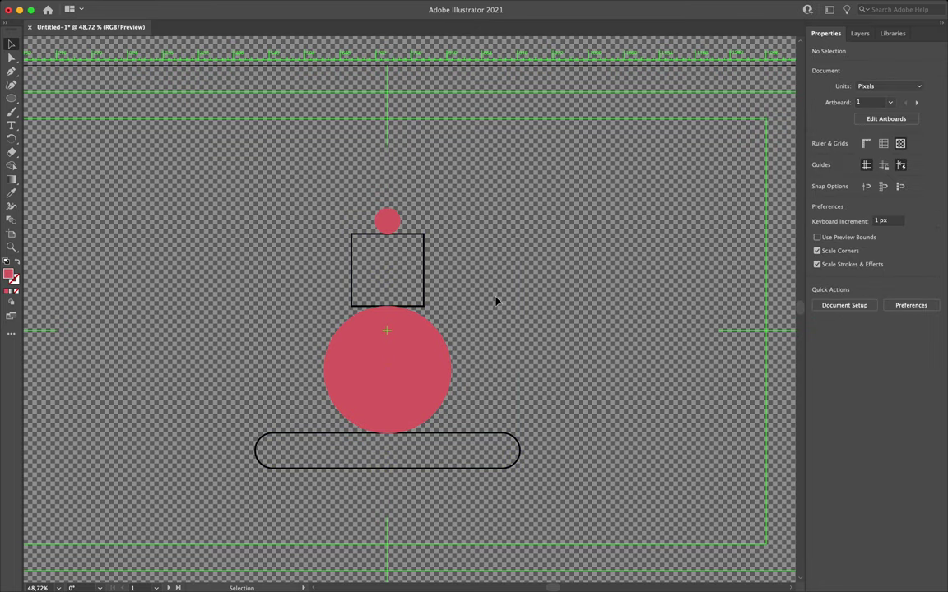
scroll(496, 301, down, 3)
scroll(487, 306, up, 3)
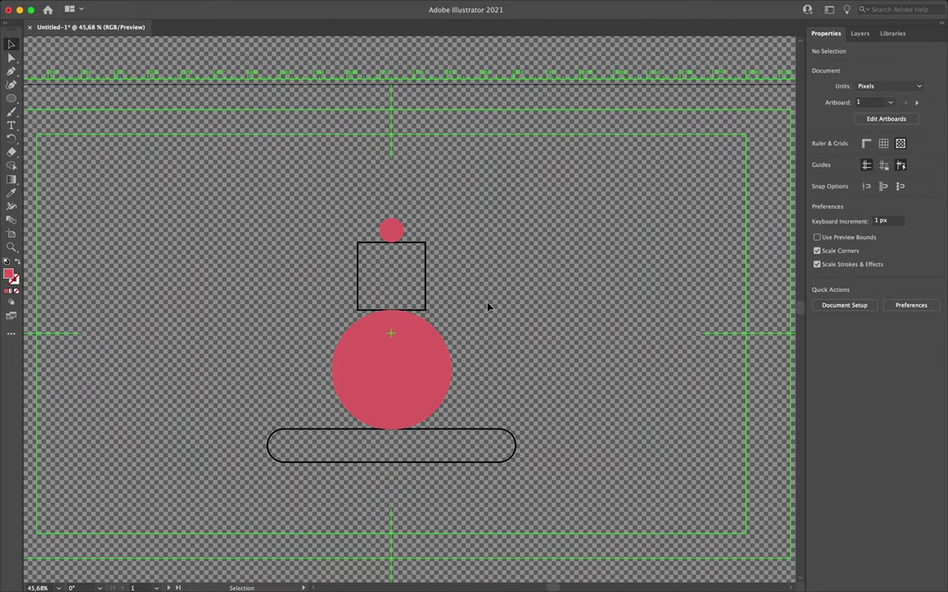
- Open the layer list, expand Layer 2 to show its shapes, and widen the list so the full object names fit
click(860, 33)
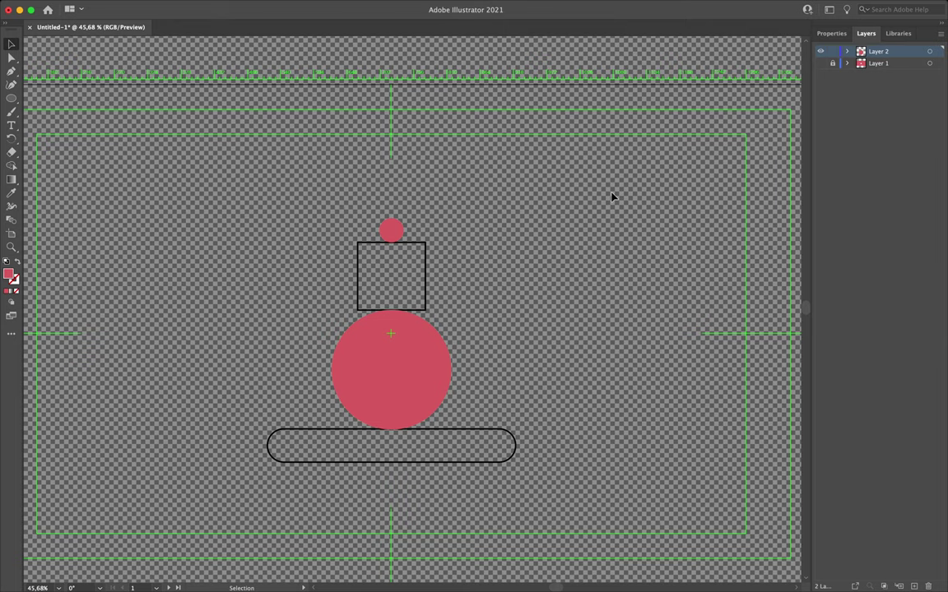
click(848, 51)
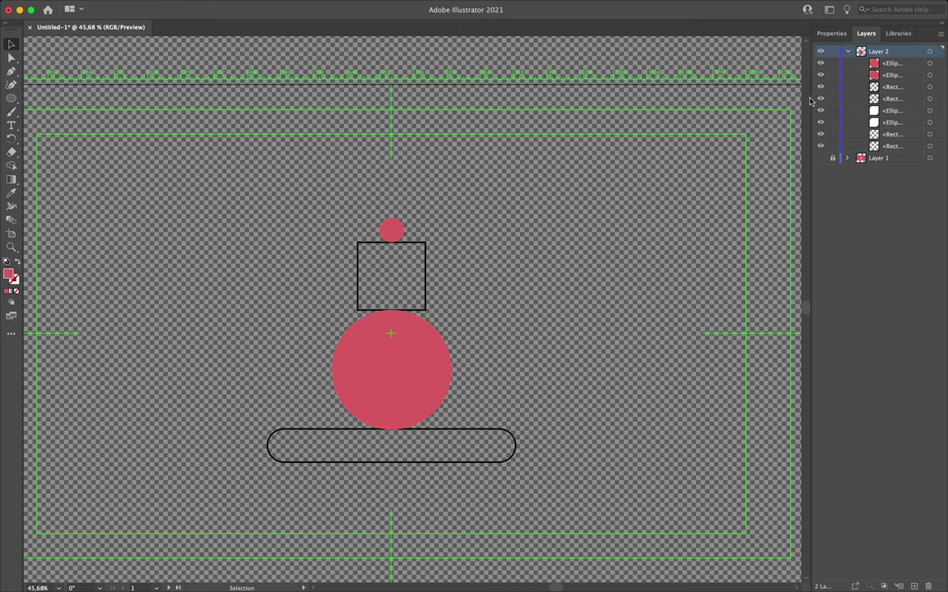
drag(812, 100, 729, 50)
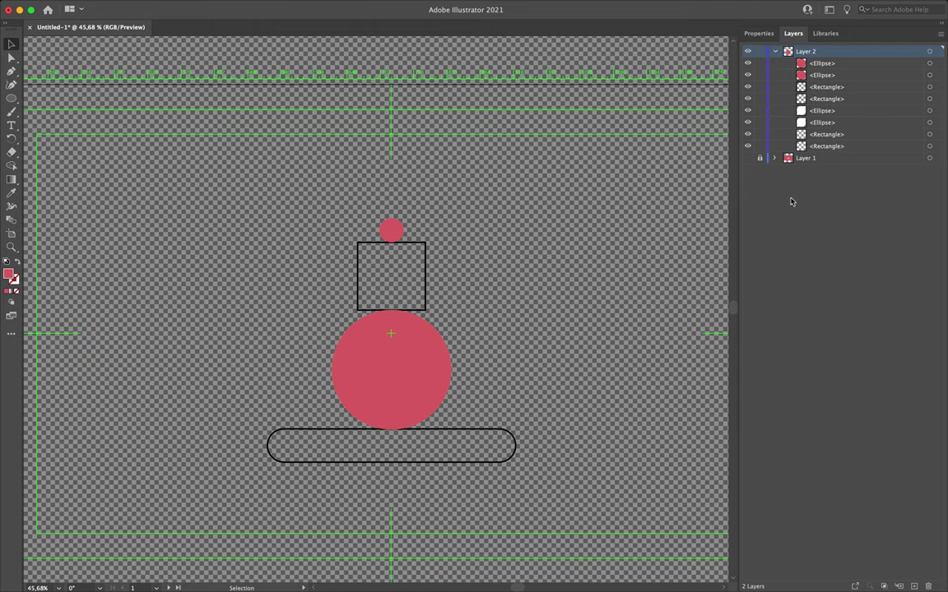
- Unlock Layer 1 with the reference screenshot and delete it together with its artwork
click(759, 157)
click(812, 157)
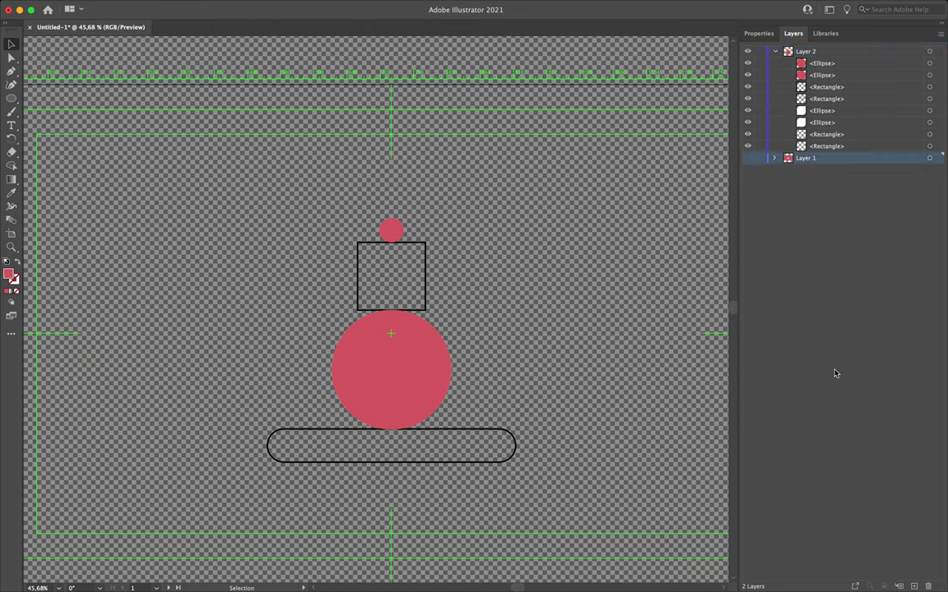
click(748, 158)
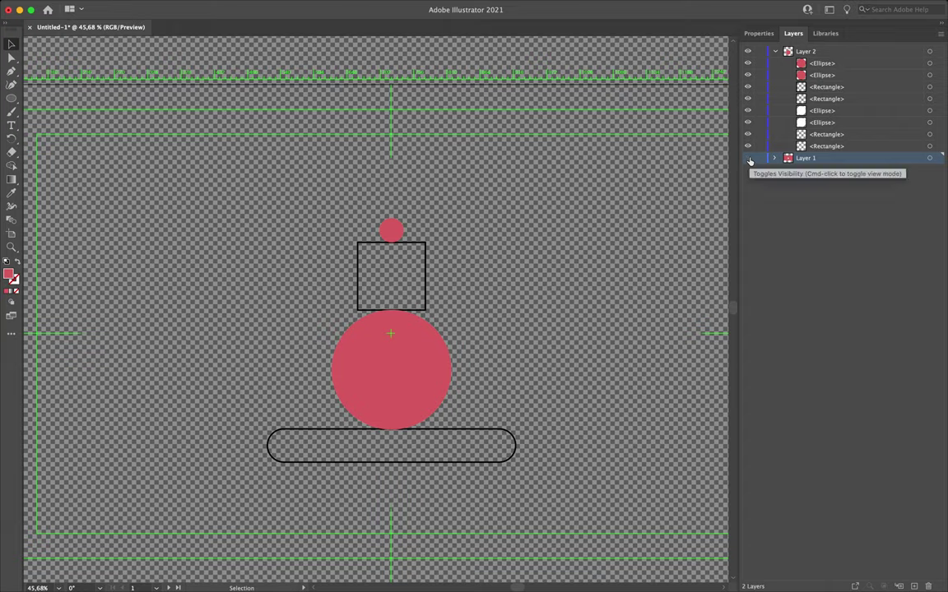
click(749, 159)
click(749, 159)
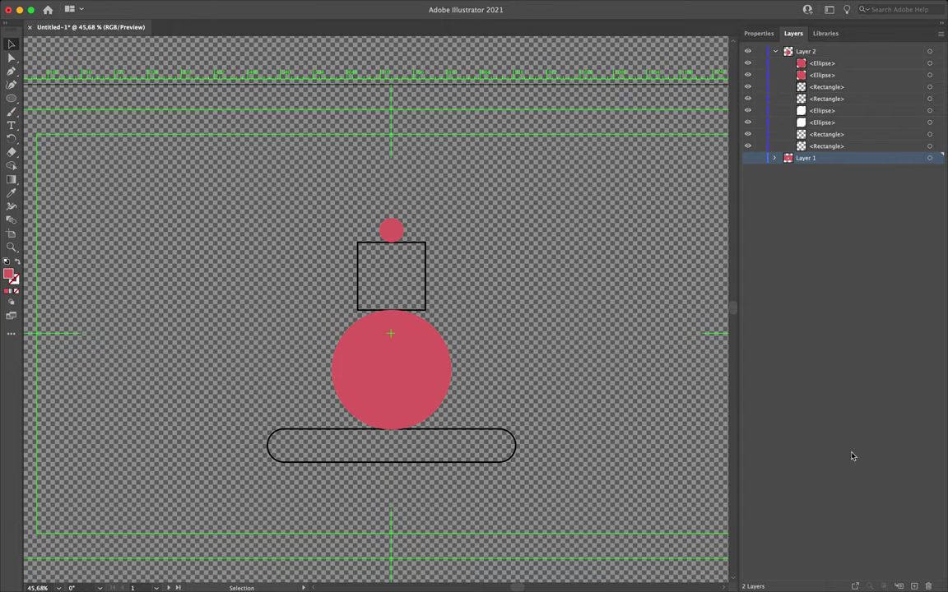
key(Delete)
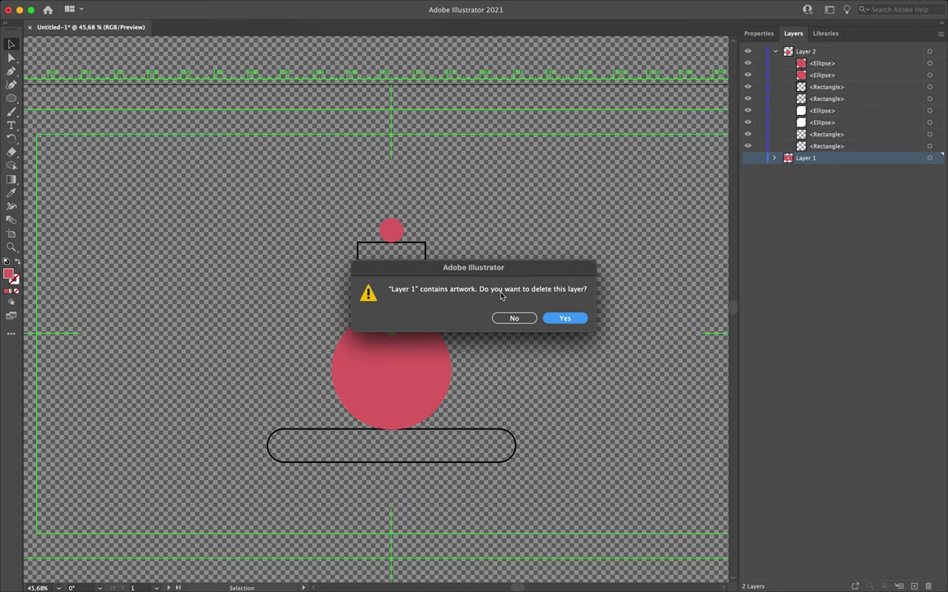
click(565, 318)
click(848, 180)
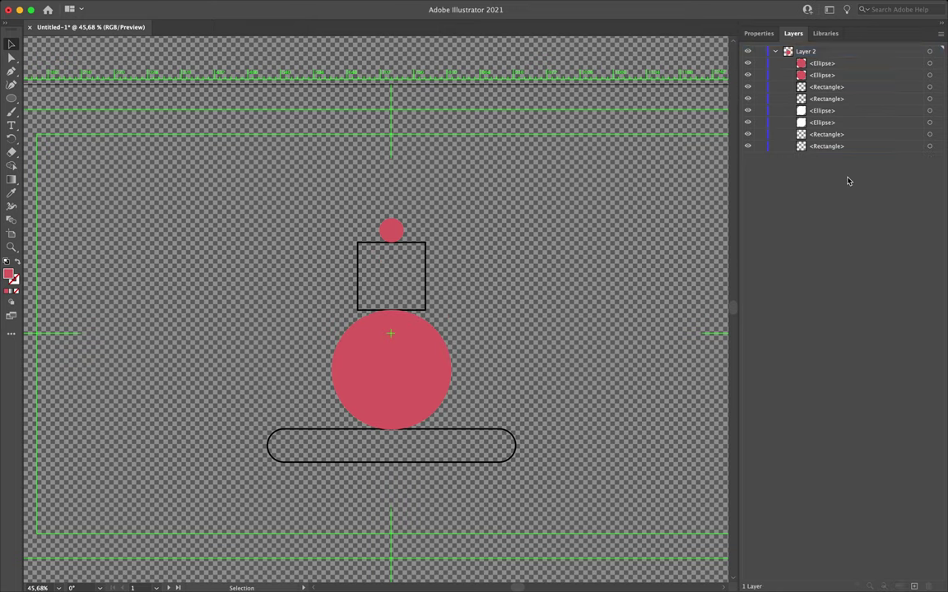
- Add eight new empty layers, Layer 3 to Layer 10, above Layer 2
click(915, 586)
click(915, 585)
click(914, 586)
click(915, 585)
click(915, 586)
click(915, 586)
click(915, 586)
click(915, 586)
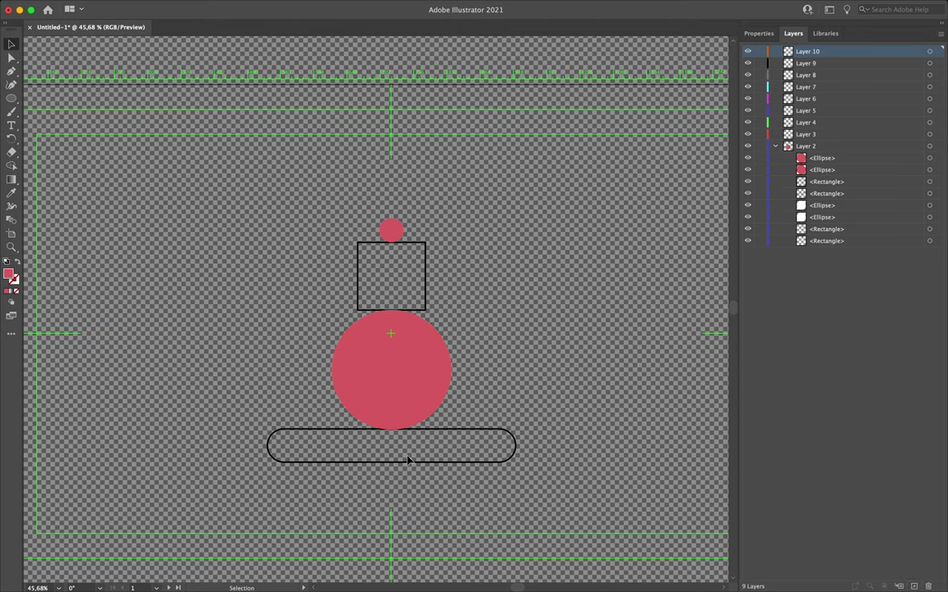
- Move the small crimson circle from Layer 2 into Layer 10, rename that layer "Small Red Circle", and deselect the circle
click(392, 230)
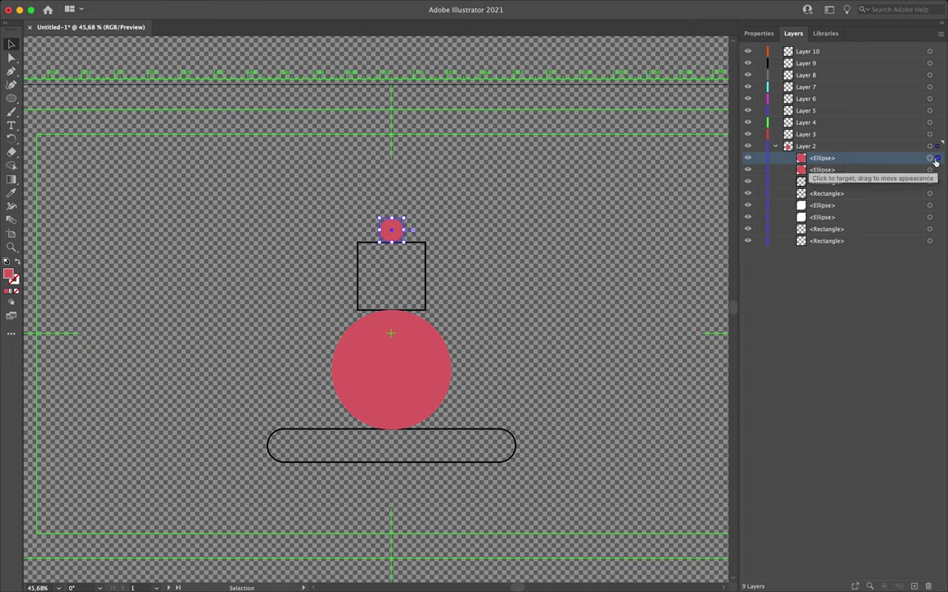
double_click(822, 157)
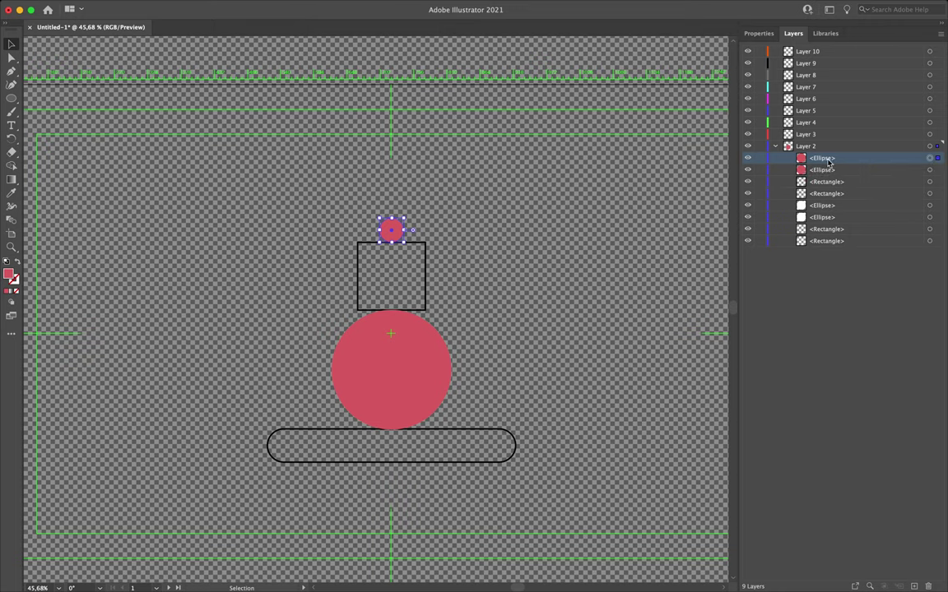
click(806, 56)
drag(810, 53, 809, 54)
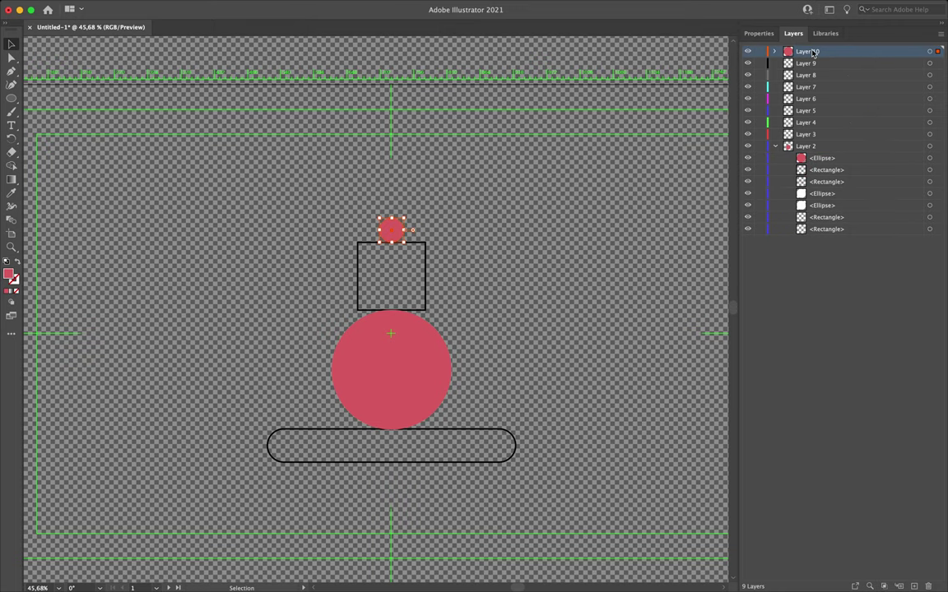
double_click(813, 52)
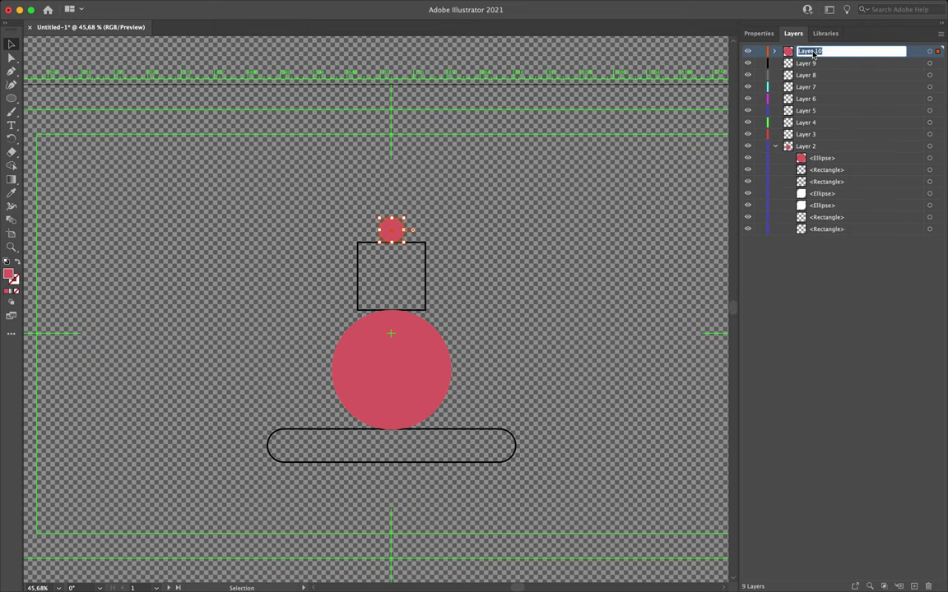
text(Small Red Circle)
key(Return)
click(461, 256)
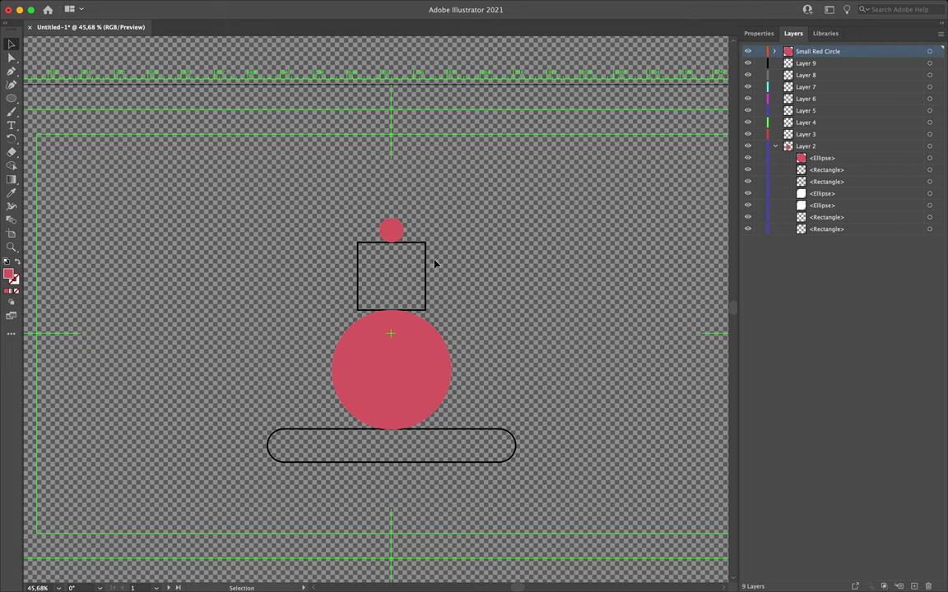
- Move the black square from Layer 2 into Layer 9 and rename that layer "Black Square"
click(425, 269)
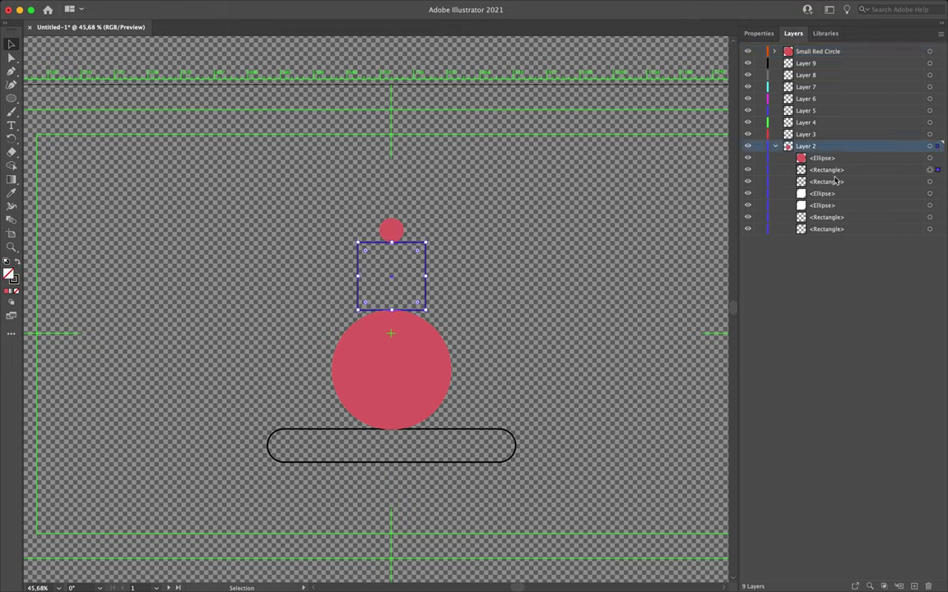
click(829, 170)
drag(830, 173, 811, 65)
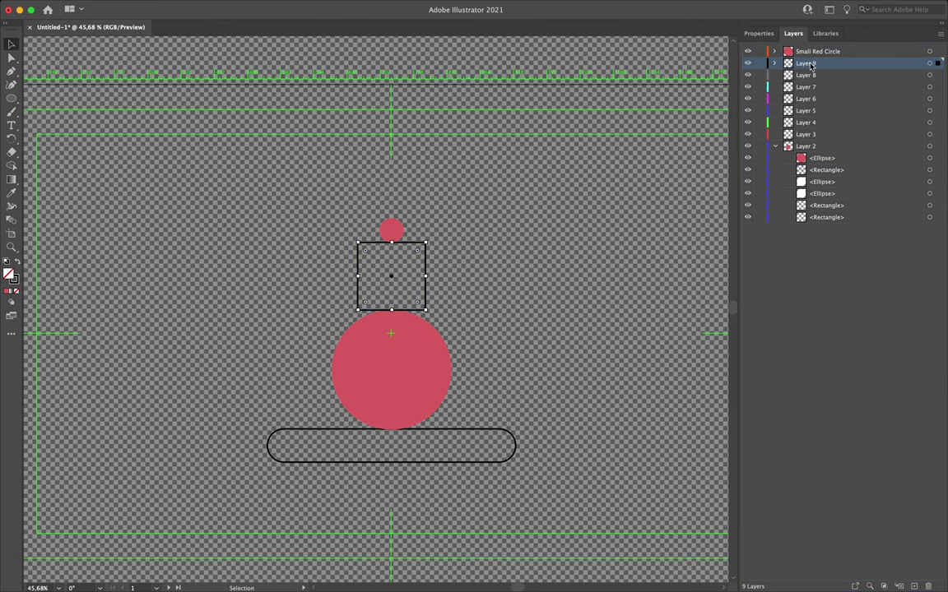
double_click(811, 65)
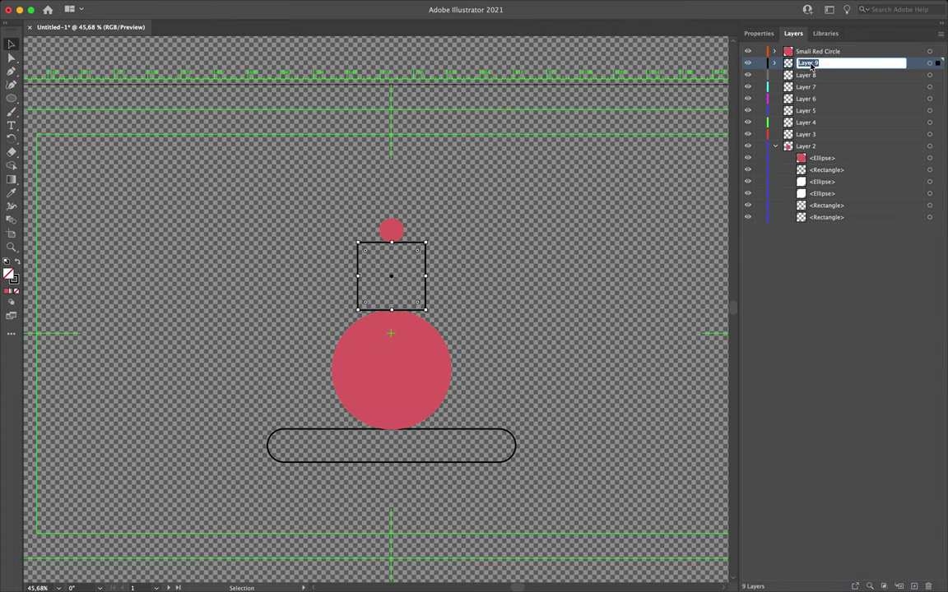
text(Square)
key(Return)
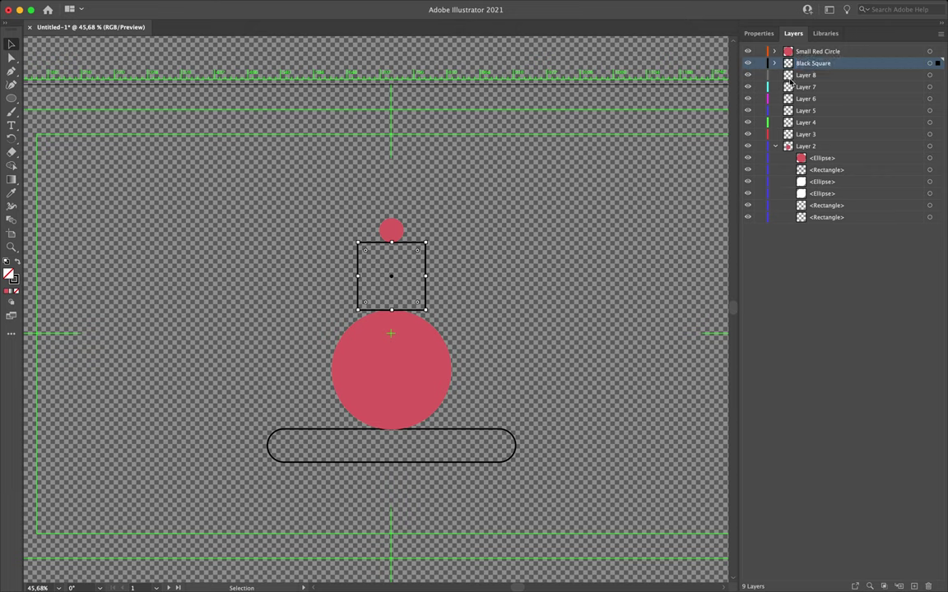
- Move the large crimson circle from Layer 2 into Layer 8 and rename that layer "Big Red Circle"
click(433, 353)
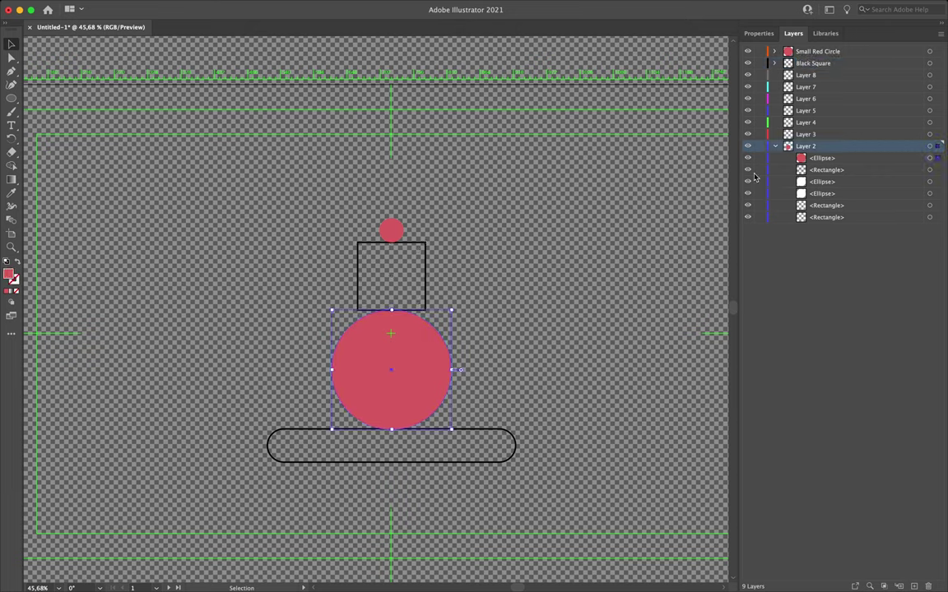
drag(827, 158, 812, 70)
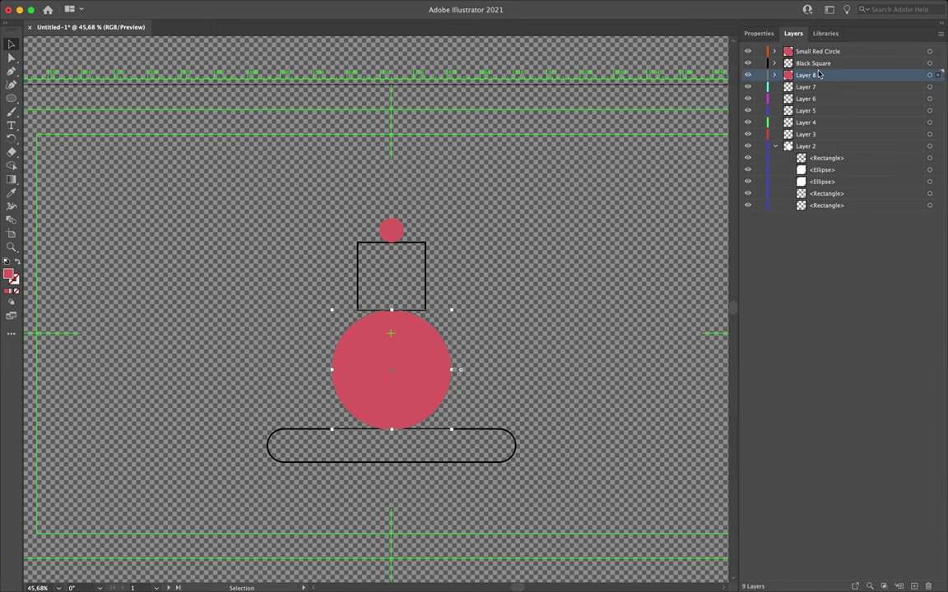
double_click(806, 75)
text(Big)
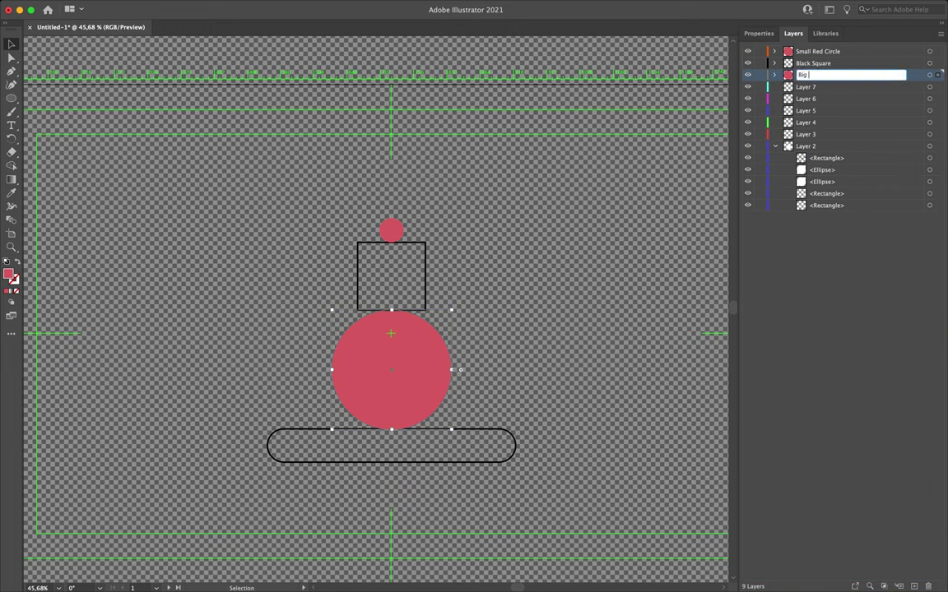
text( Red Circle)
key(Return)
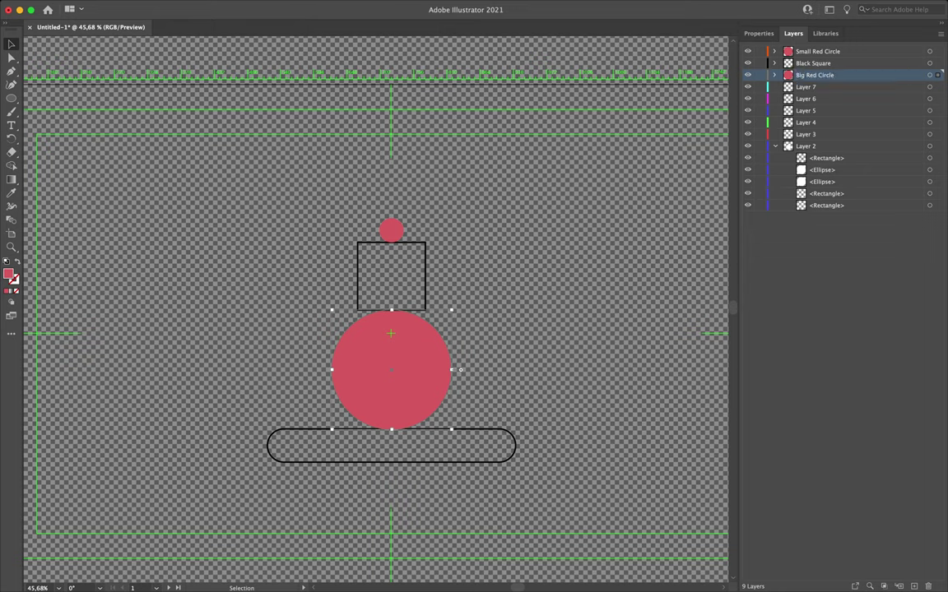
- Move the black pill-shaped bar from Layer 2 into Layer 7 and rename that layer "Black Rectangle"
click(511, 439)
click(841, 158)
drag(844, 159, 811, 88)
double_click(810, 88)
text(Black Rectangle)
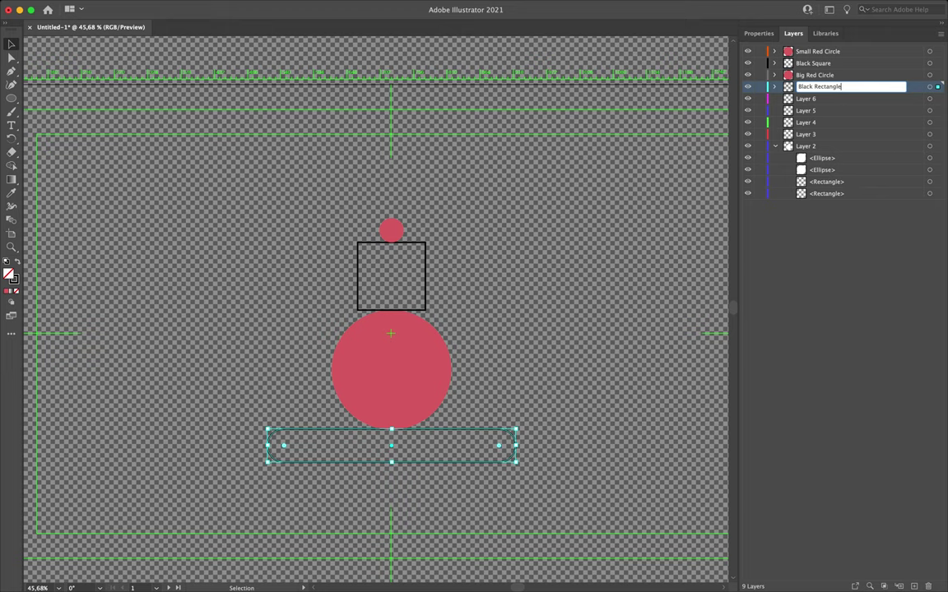
key(Return)
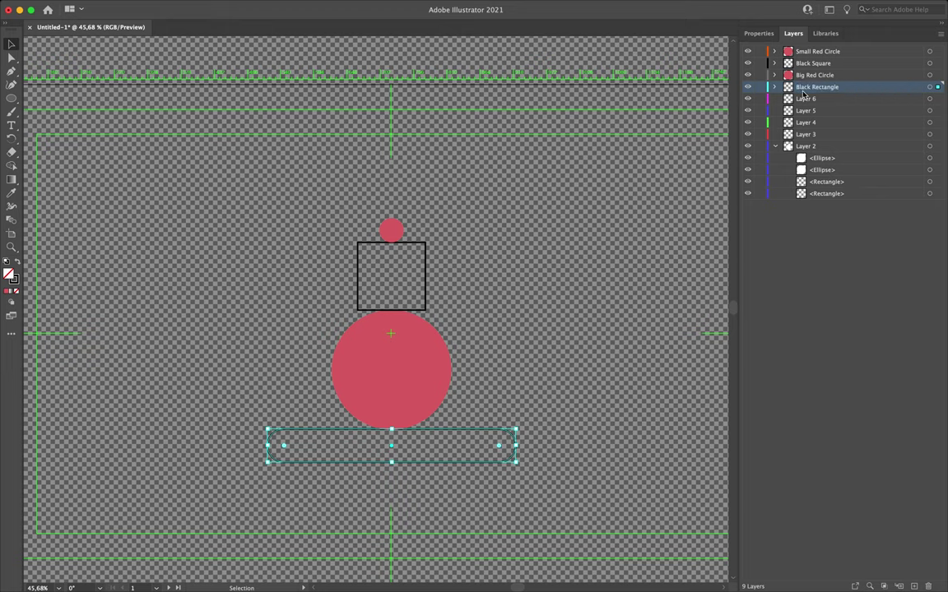
- Hide the Small Red Circle, Black Square, Big Red Circle and Black Rectangle layers
click(747, 52)
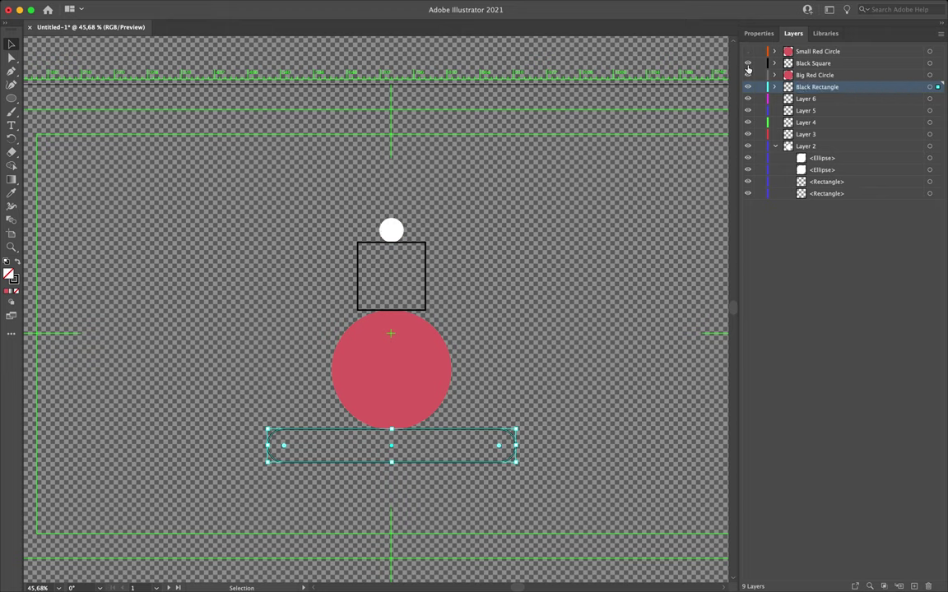
click(747, 53)
click(747, 53)
click(747, 63)
click(746, 74)
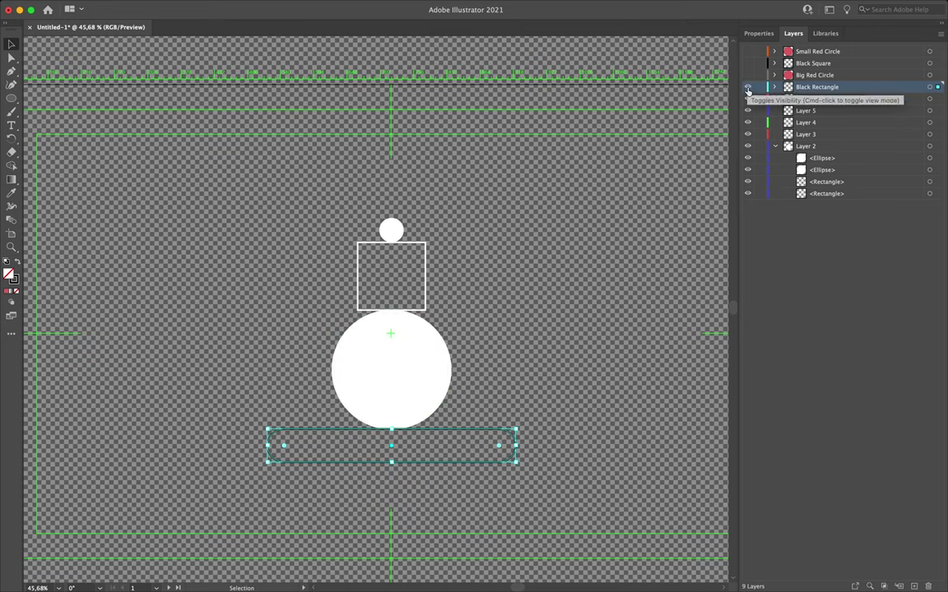
click(747, 87)
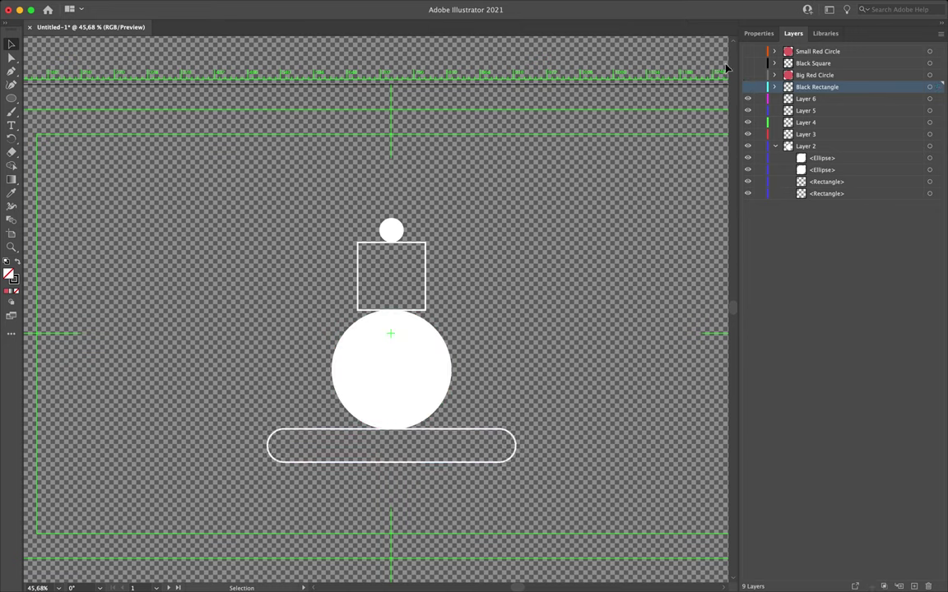
- Toggle the four crimson and black layers on and off one by one to compare them with the white shapes
click(748, 87)
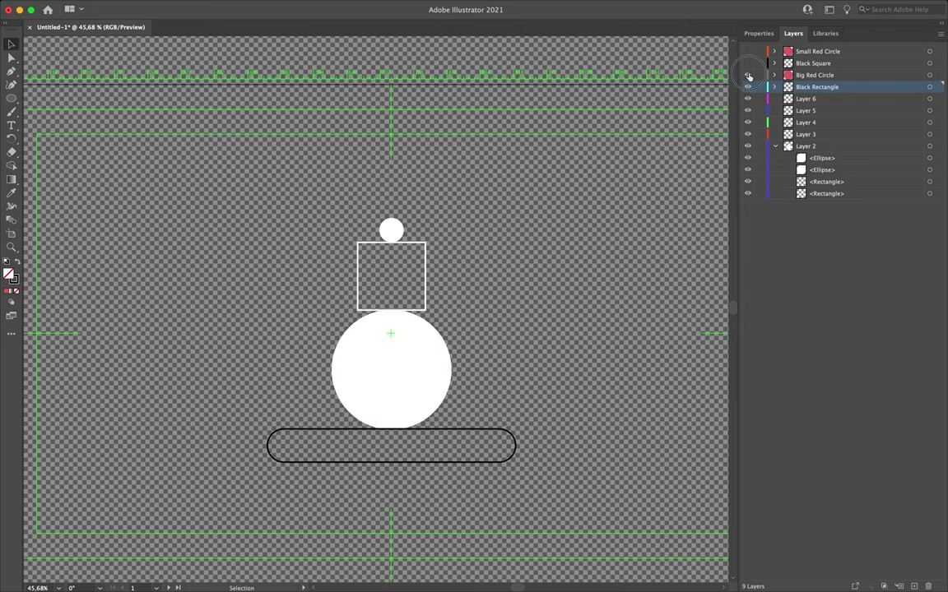
click(747, 75)
click(747, 63)
click(747, 52)
click(748, 52)
click(748, 63)
click(747, 75)
click(747, 87)
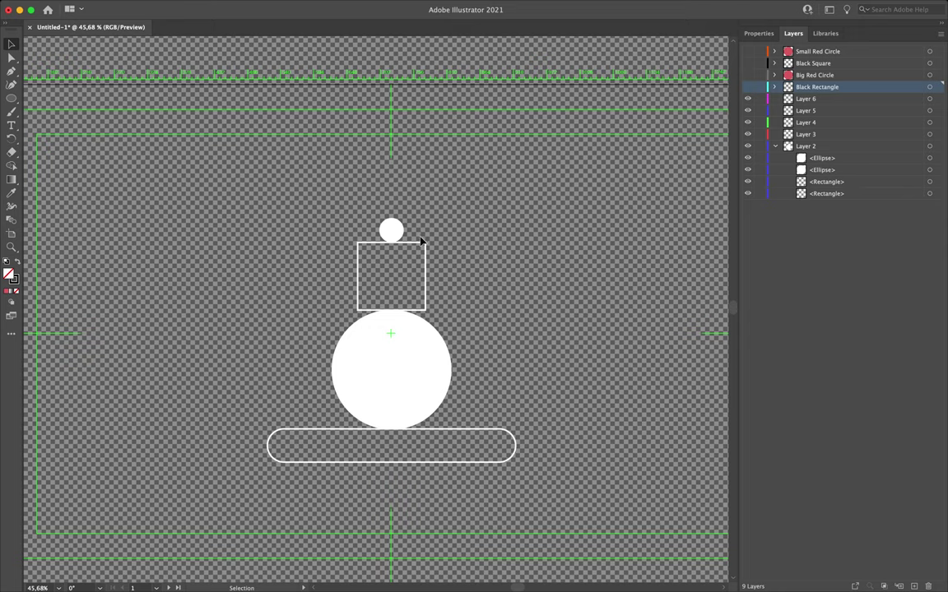
- Move the small white circle from Layer 2 into Layer 6 and rename that layer "Small white Circle"
click(391, 229)
click(817, 160)
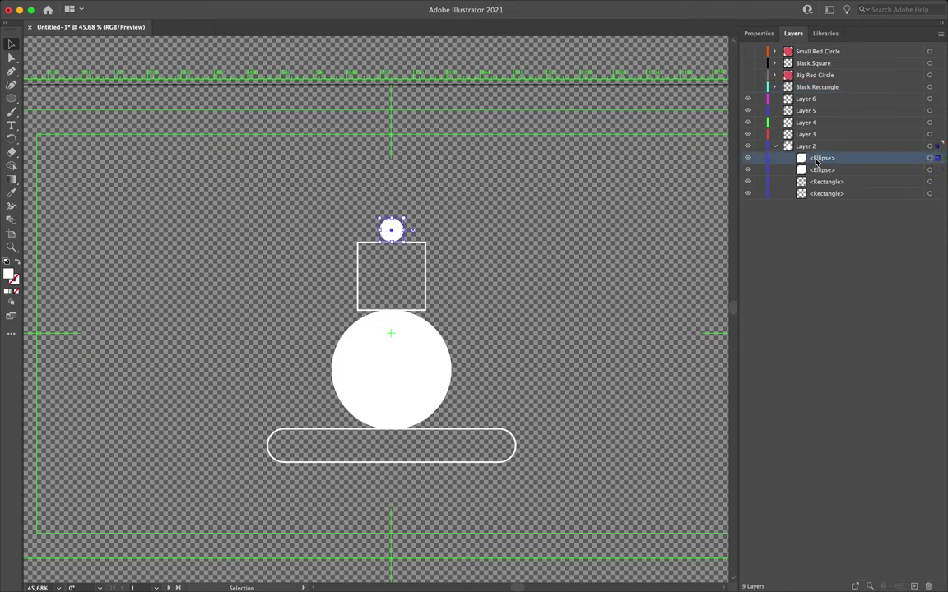
drag(825, 159, 812, 99)
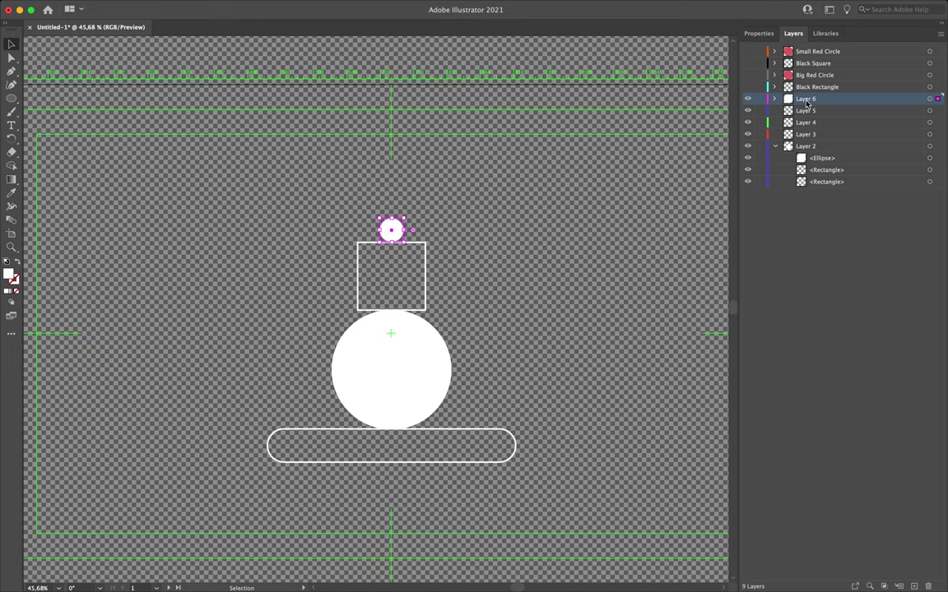
double_click(806, 100)
text(Small)
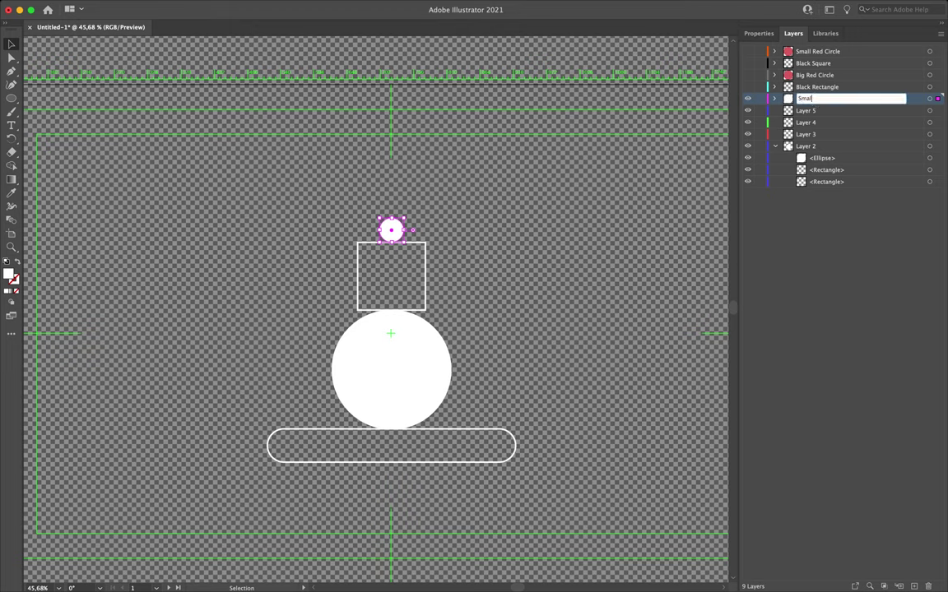
text( white Circle)
key(Return)
- Move the white square from Layer 2 into Layer 5 and rename that layer "White Square"
click(425, 277)
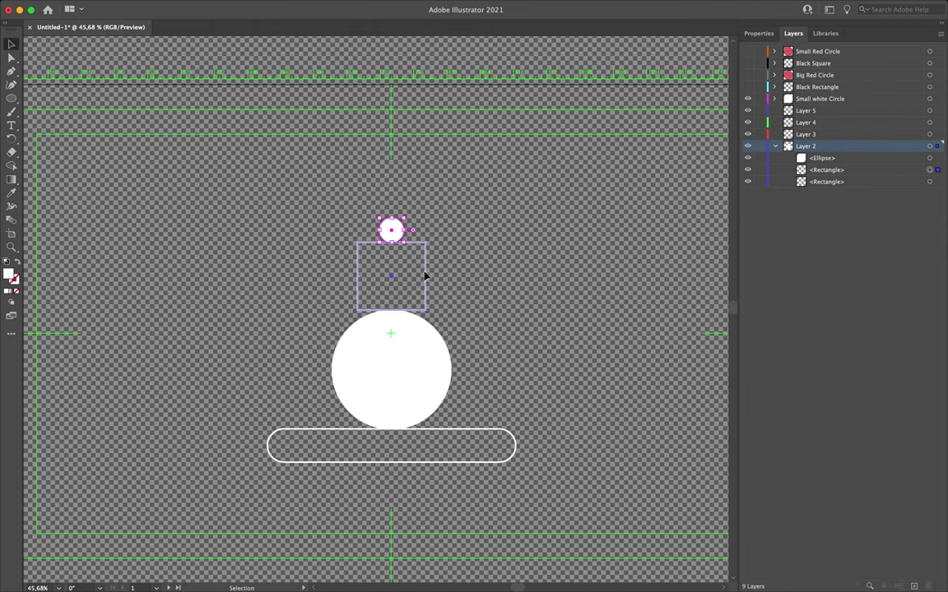
click(821, 158)
drag(820, 172, 811, 112)
double_click(808, 110)
text(White Square)
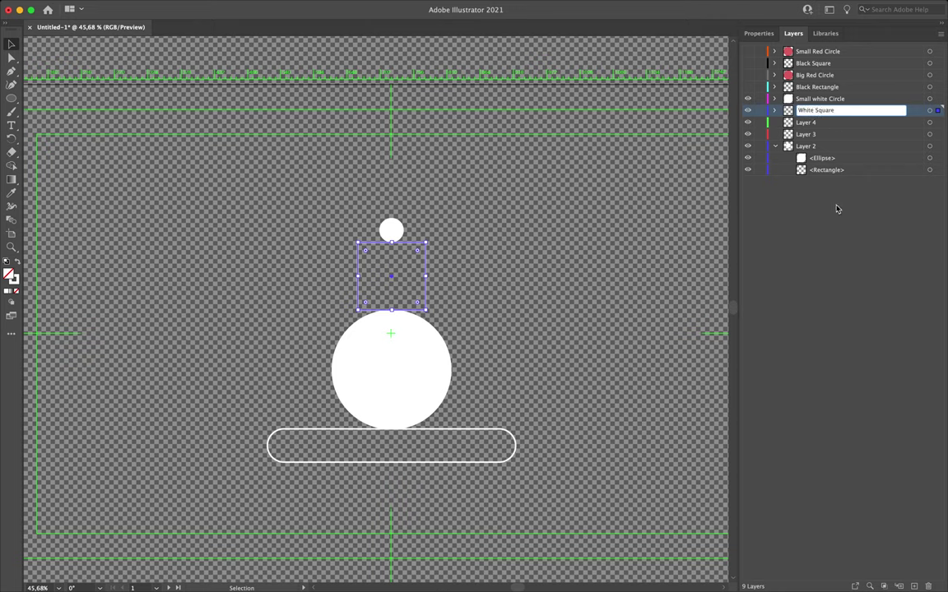
key(Return)
- Move the large white circle from Layer 2 into Layer 4 and rename that layer "Big White Circle"
click(427, 354)
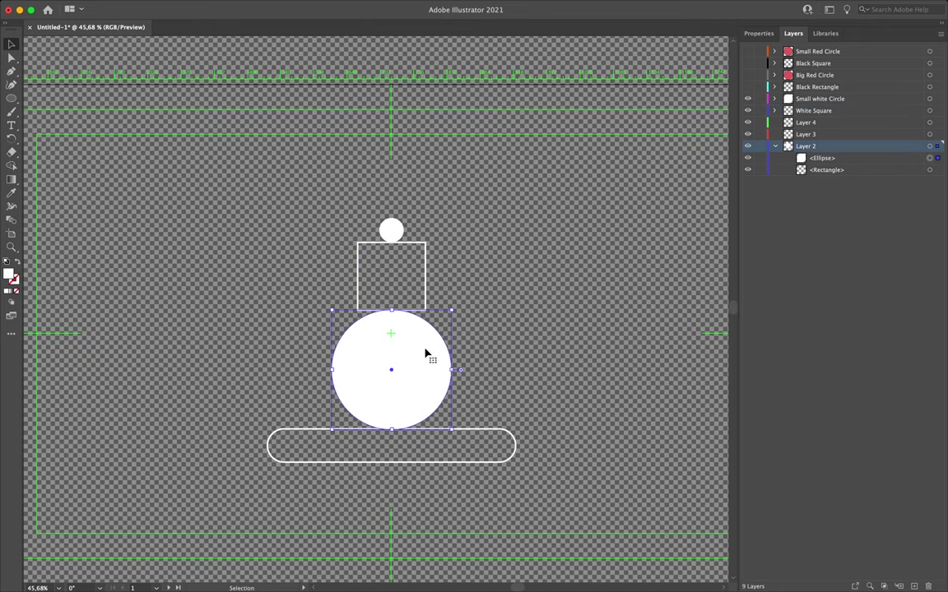
drag(822, 158, 812, 123)
double_click(807, 123)
text(Big White)
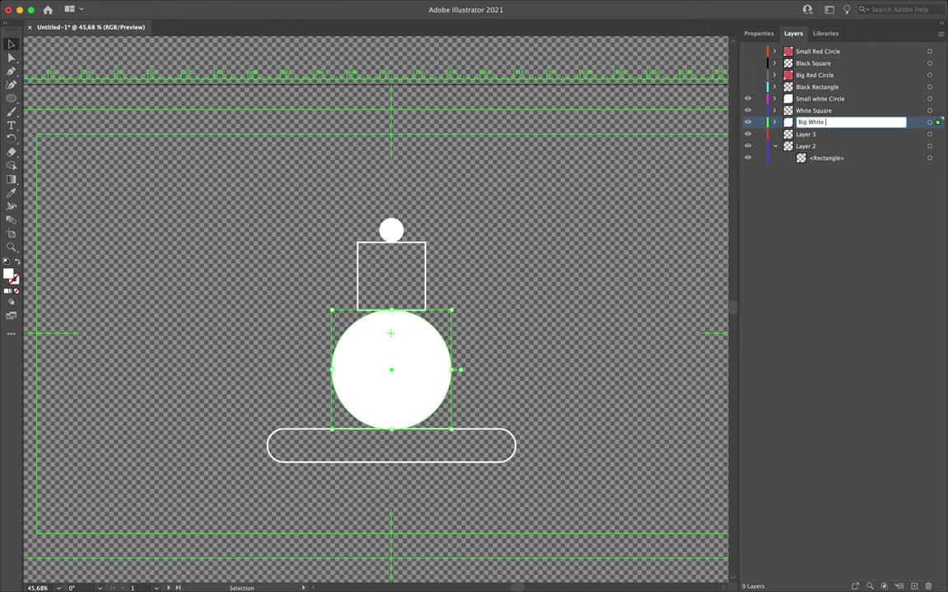
text( Circle)
key(Return)
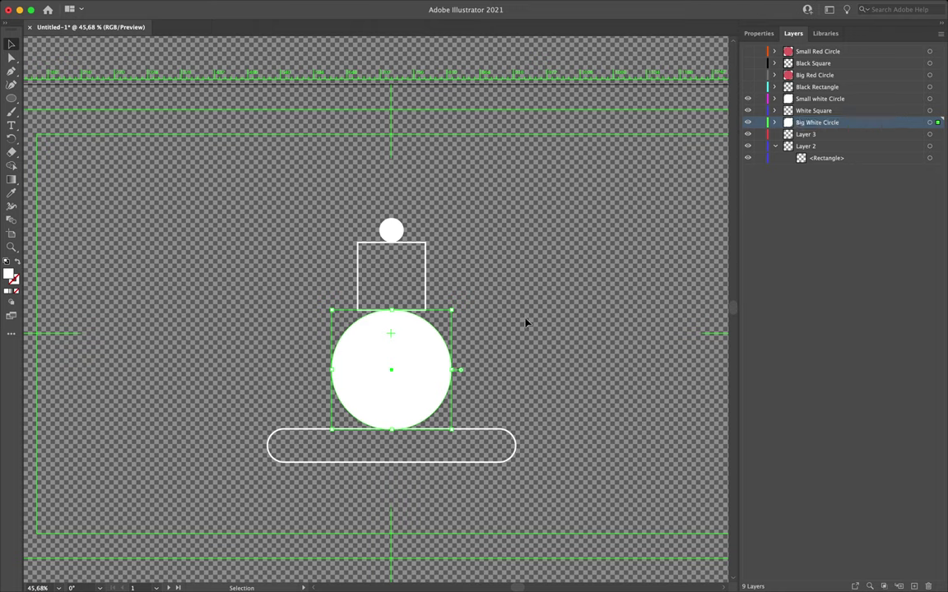
- Move the white pill-shaped bar from Layer 2 into Layer 3, rename that layer "White Rectangle", and deselect the bar
click(489, 431)
click(490, 436)
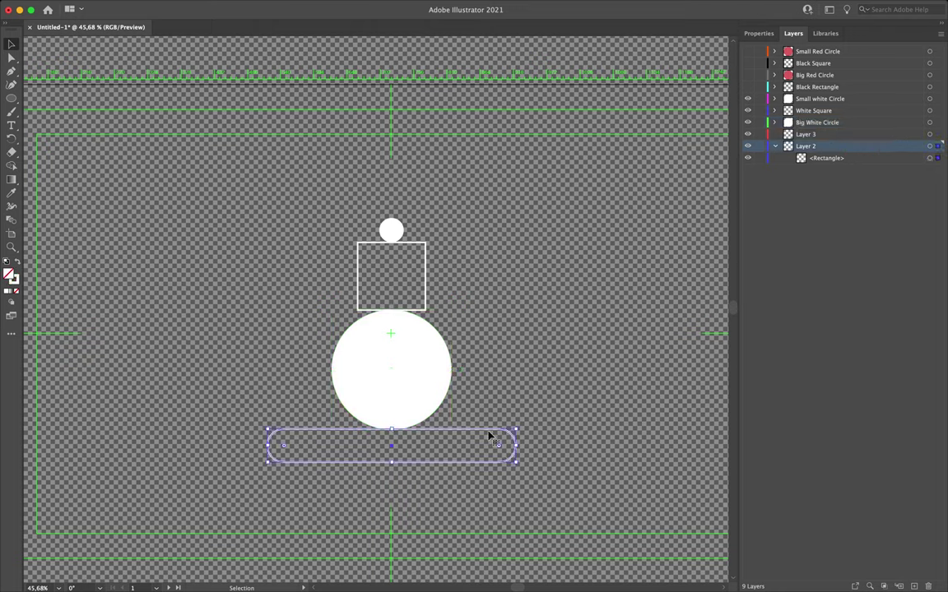
drag(841, 160, 810, 135)
double_click(806, 135)
text(White Rectangle)
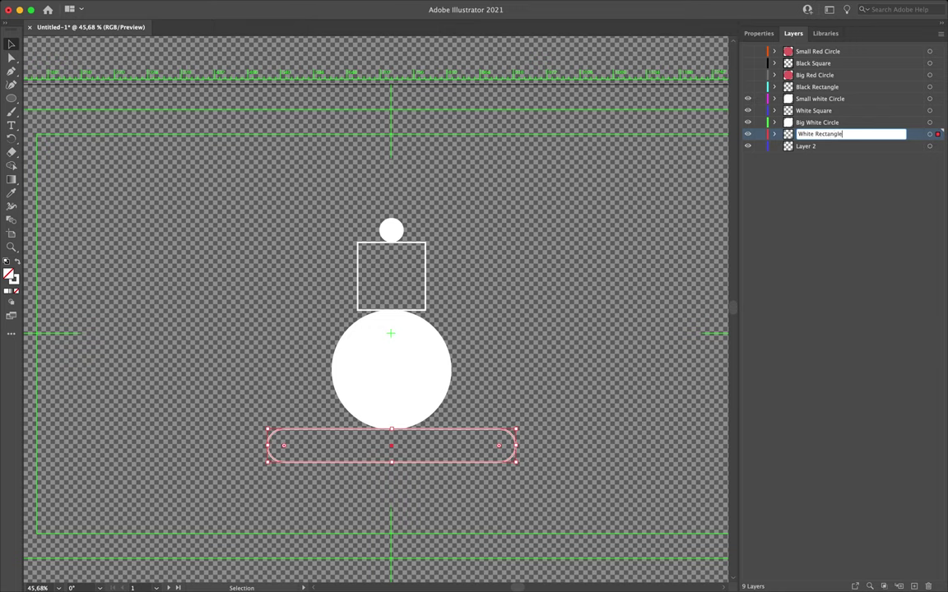
key(Return)
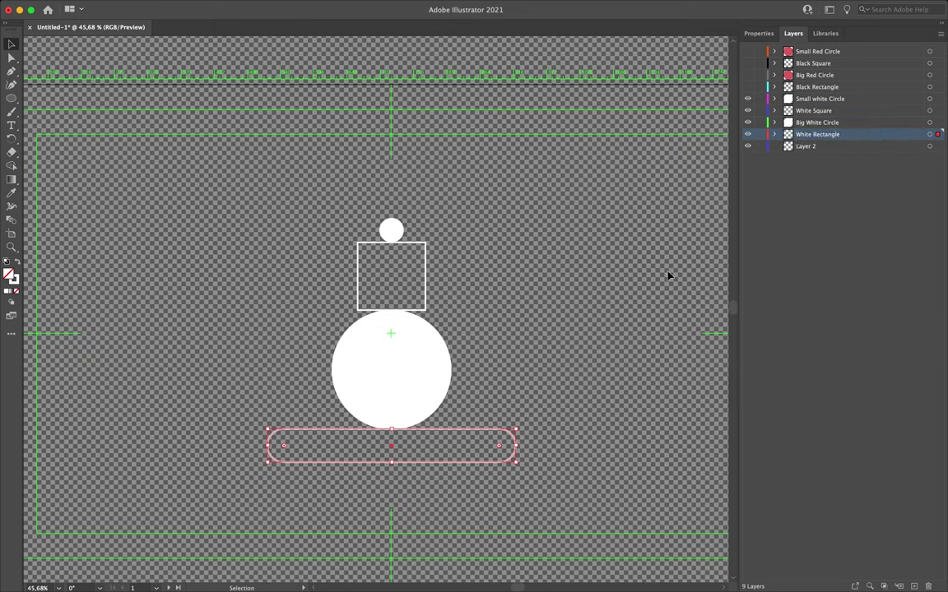
click(527, 290)
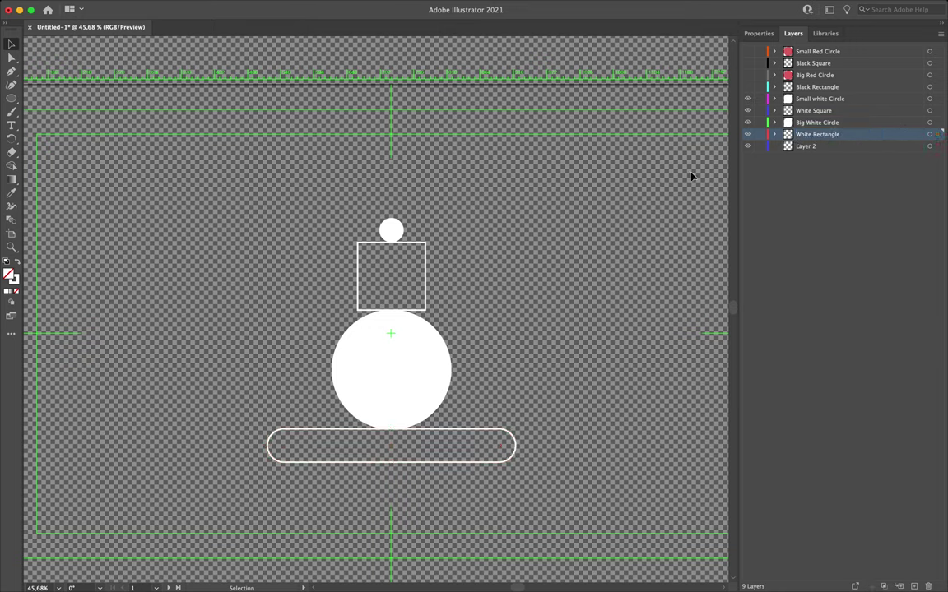
- Hide the four white shape layers one by one to check them, and make all eight named layers visible
click(747, 98)
click(747, 111)
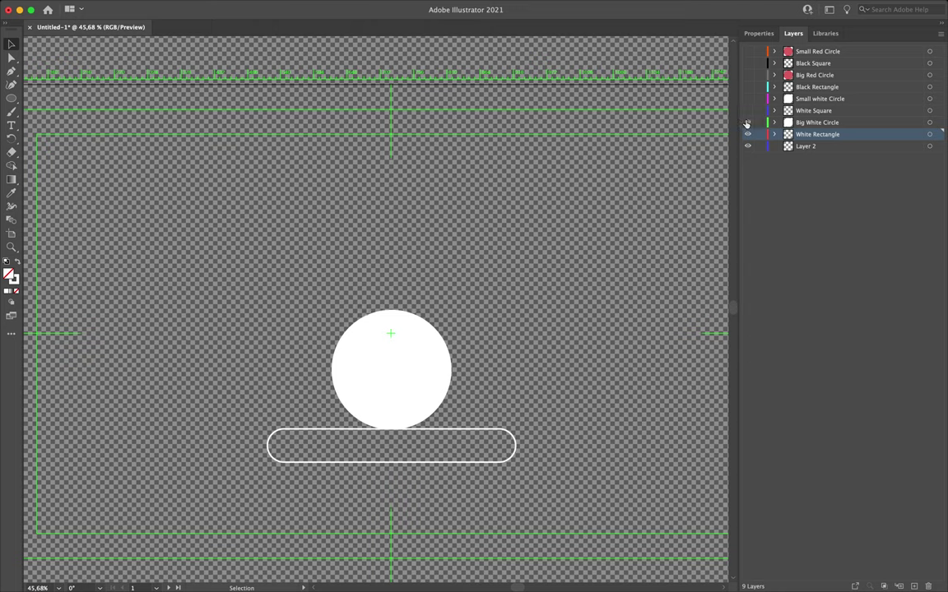
click(747, 123)
click(747, 134)
drag(746, 141, 747, 51)
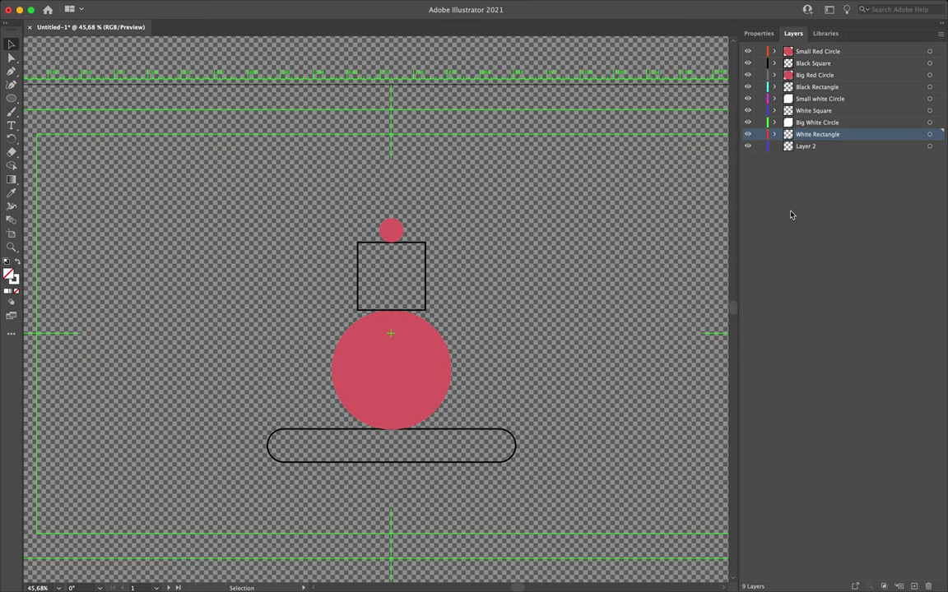
- Delete the empty Layer 2
click(814, 146)
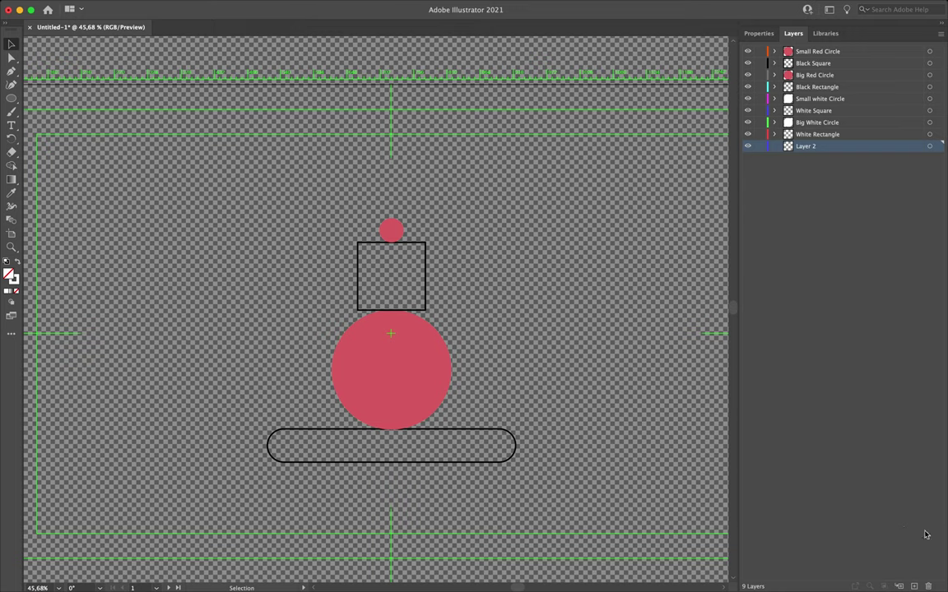
key(Delete)
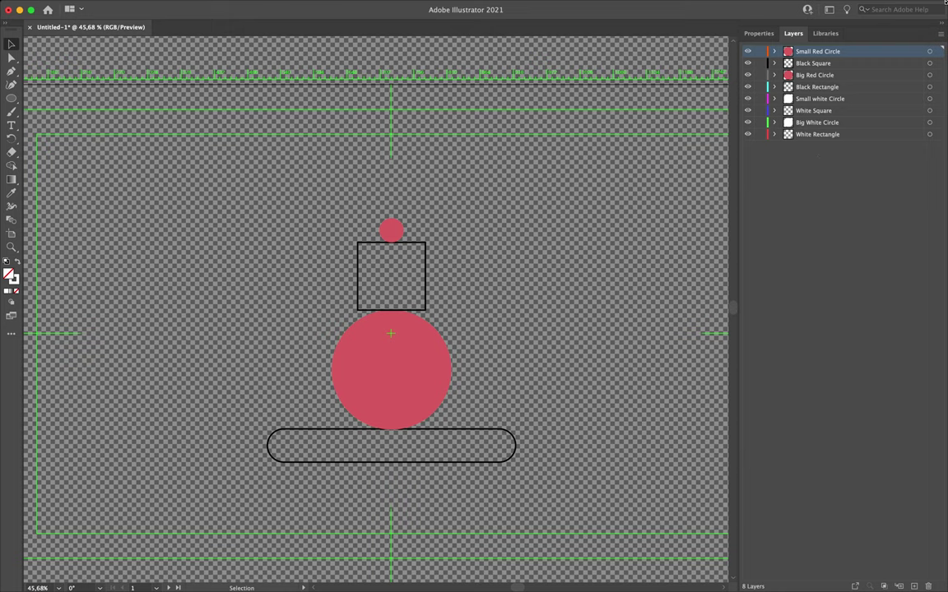
- Set the layer color of Small Red Circle, Black Square, Big Red Circle and Black Rectangle to Light Red
shift+click(806, 63)
shift+click(809, 76)
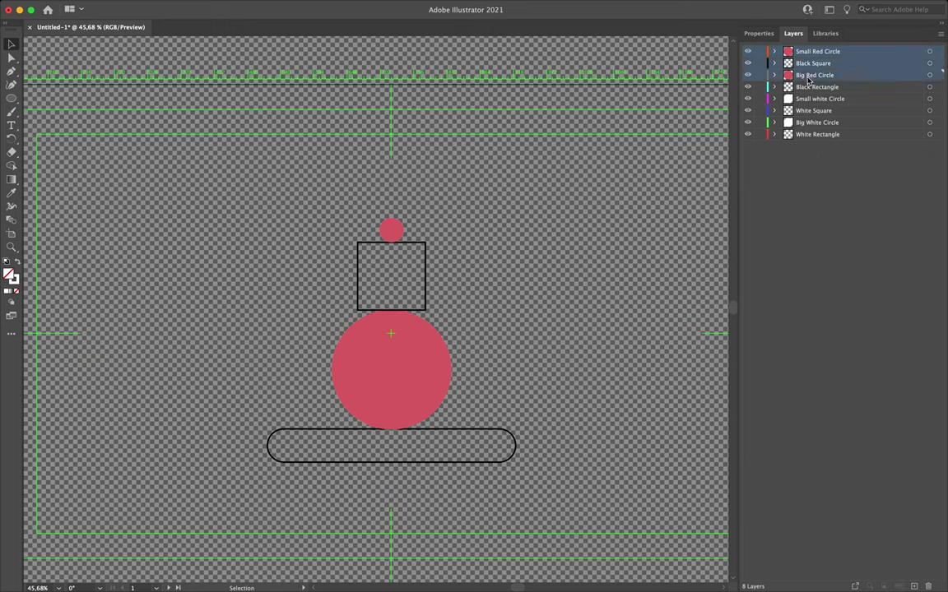
shift+click(811, 87)
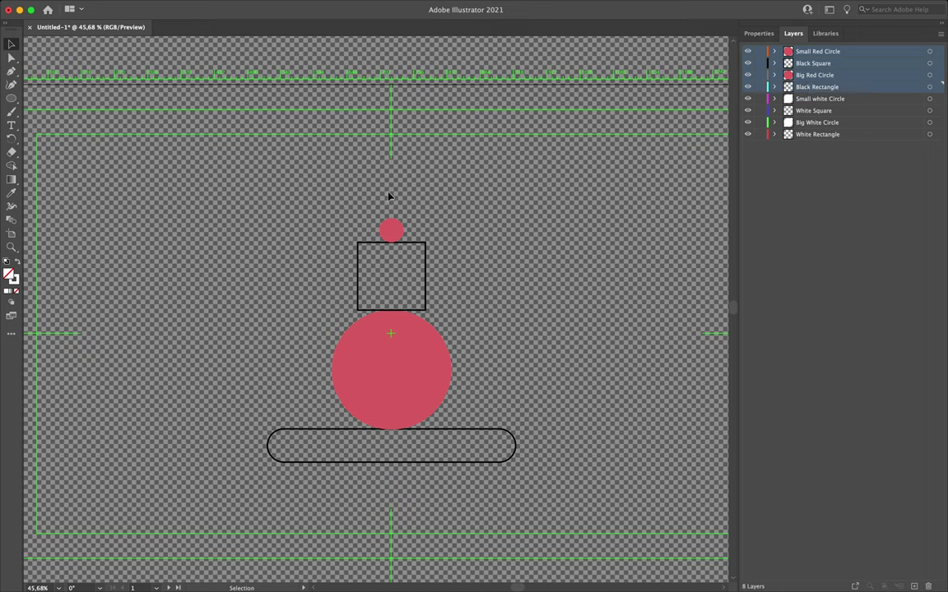
click(942, 37)
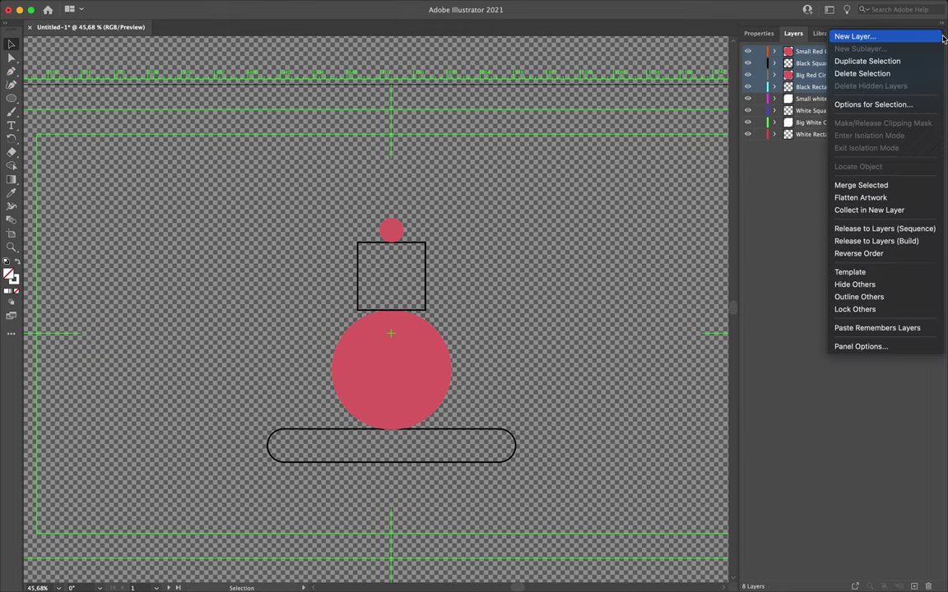
click(881, 105)
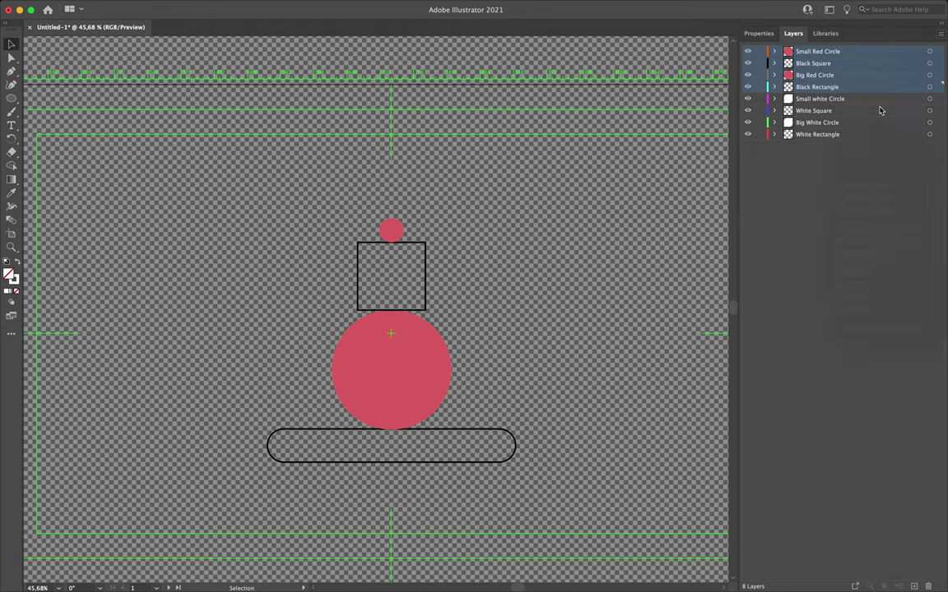
click(565, 80)
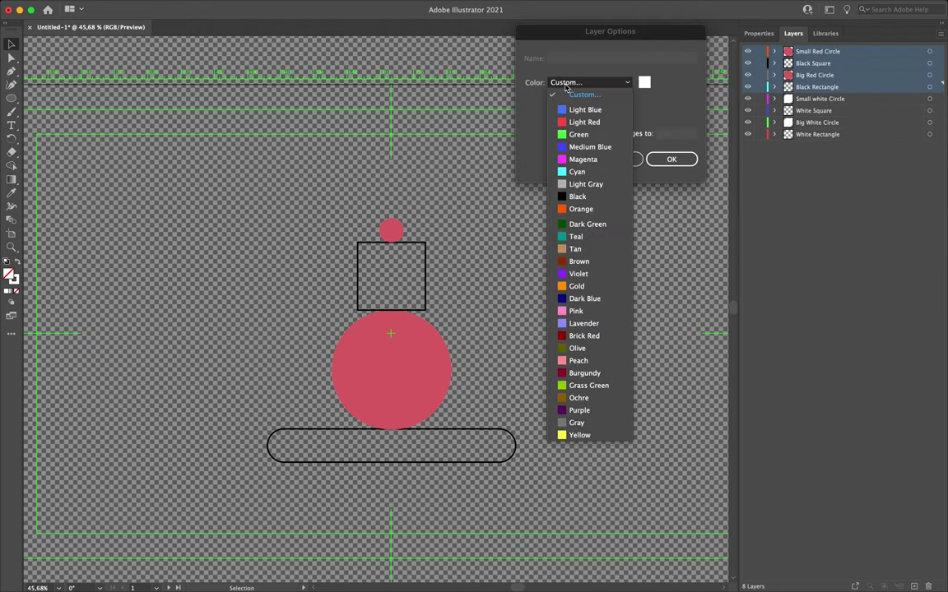
click(581, 122)
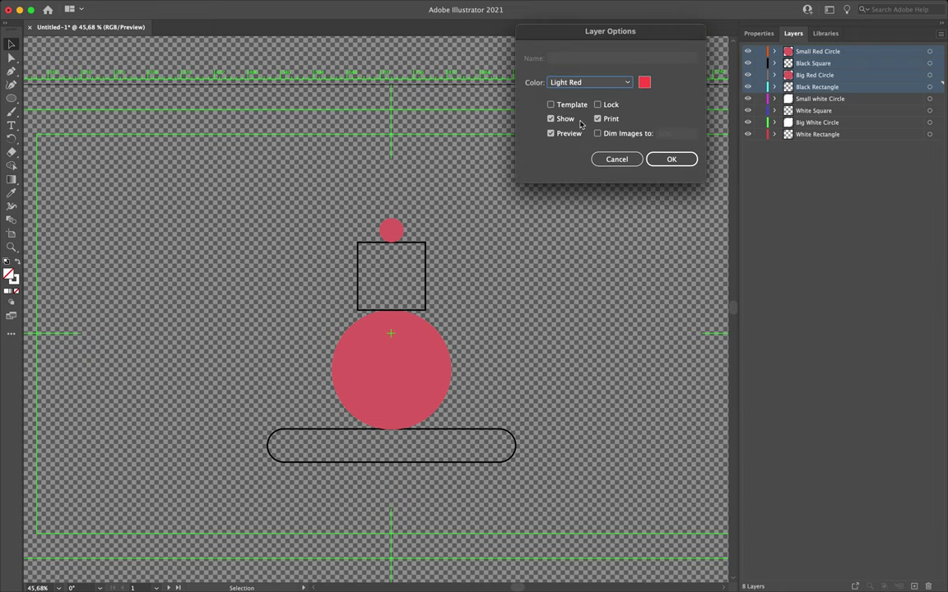
click(668, 160)
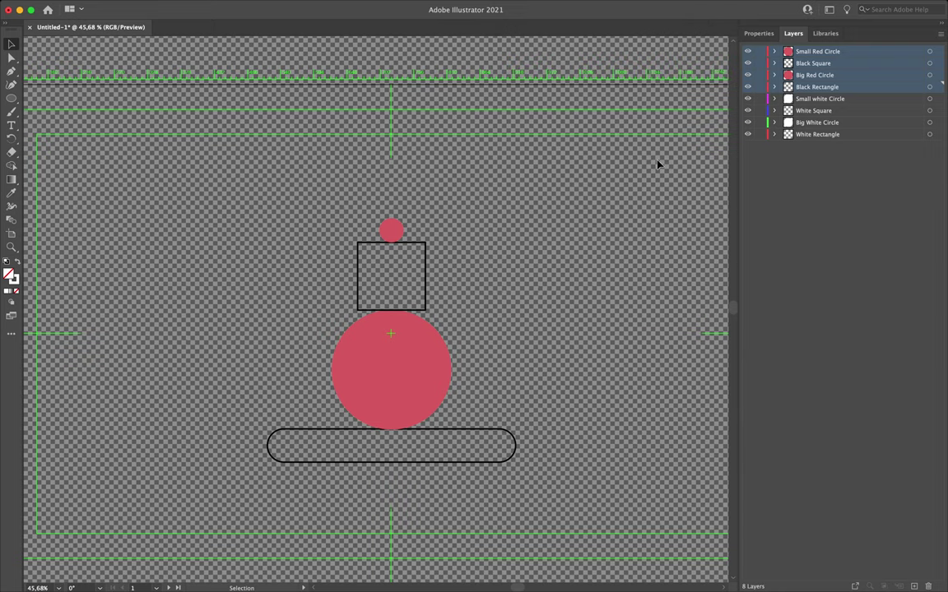
- Set the layer color of the four white shape layers to Magenta, keeping the crimson and black layers hidden only during the change
click(783, 99)
shift+click(803, 134)
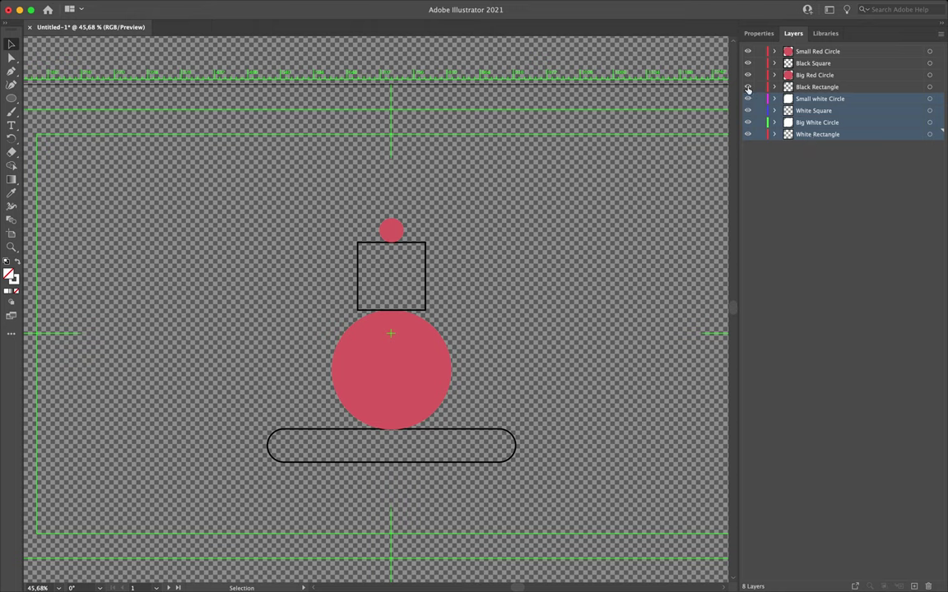
drag(748, 87, 748, 55)
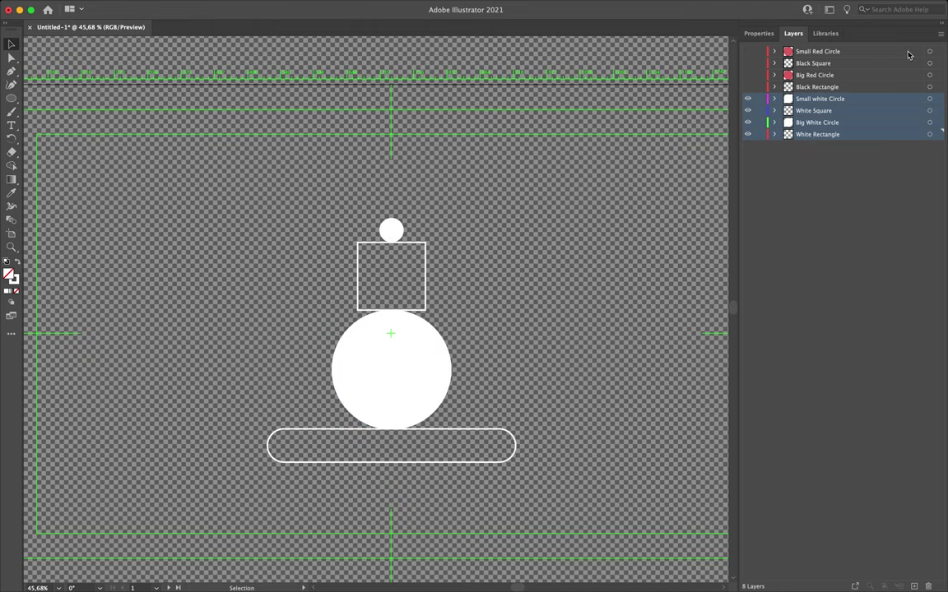
click(940, 34)
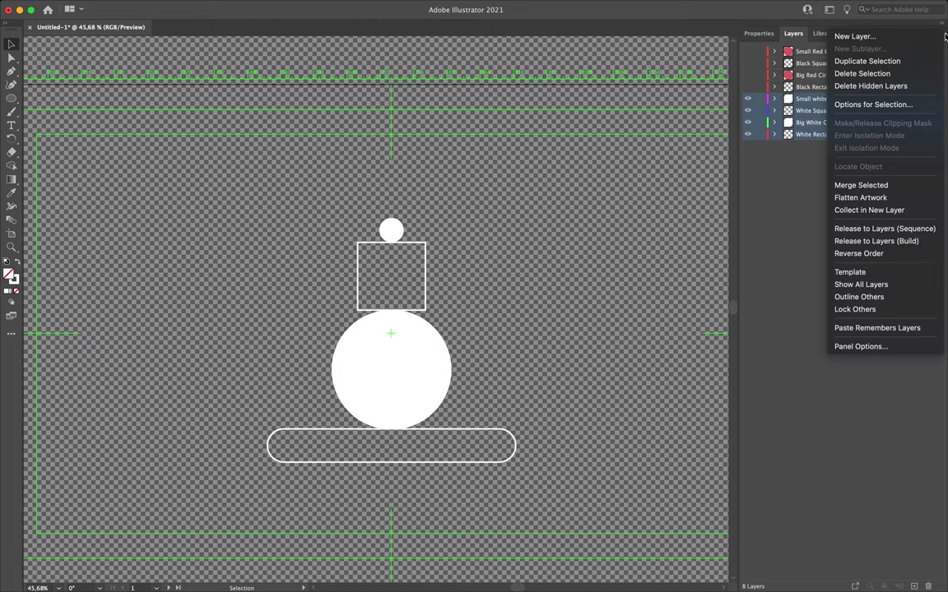
click(869, 105)
click(580, 84)
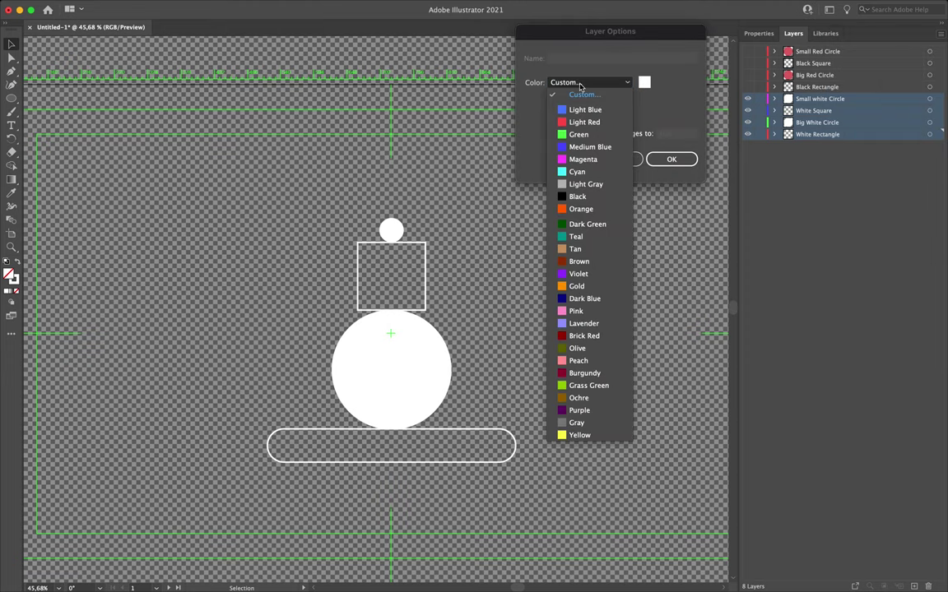
click(584, 159)
click(671, 158)
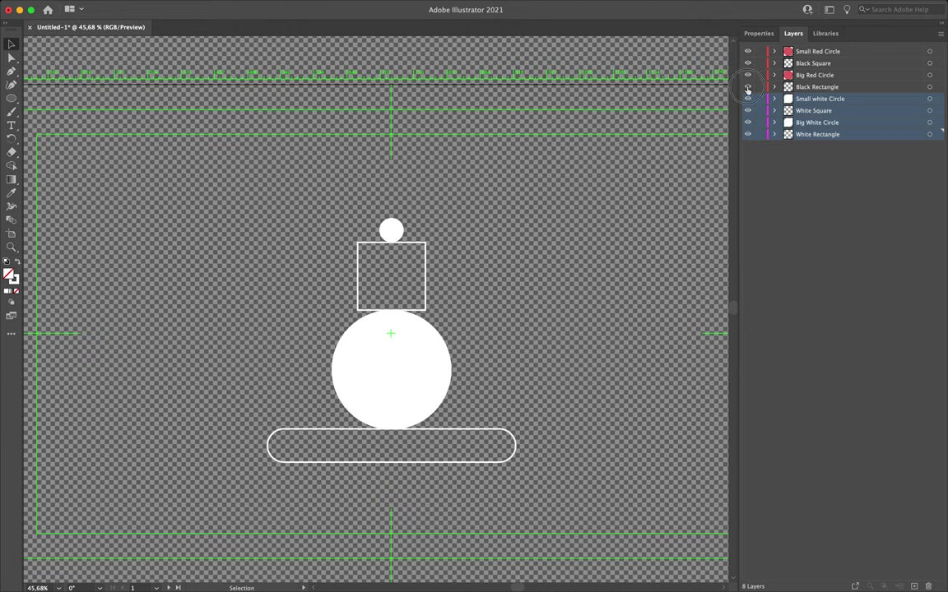
drag(748, 86, 748, 51)
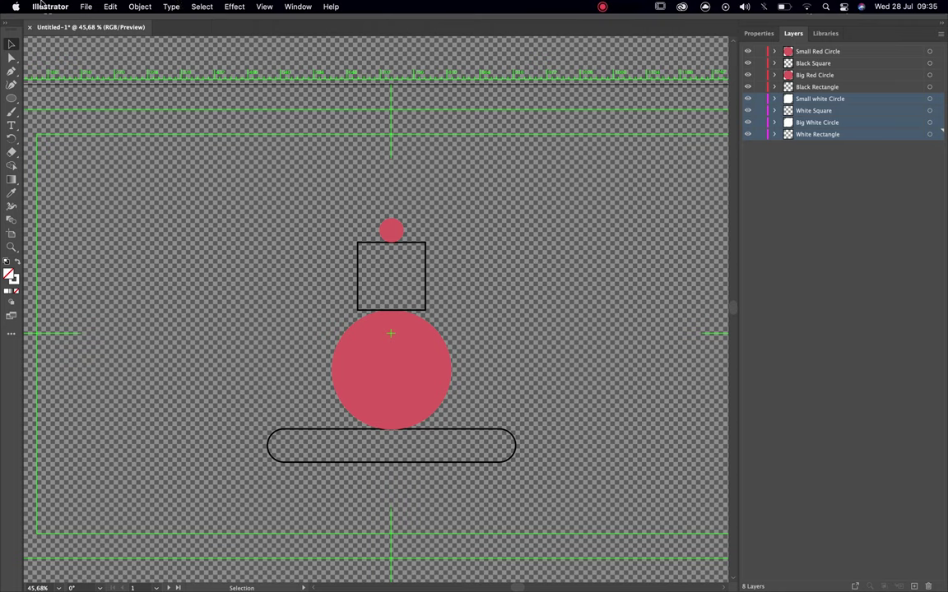
- Save the document to the Desktop as Recreation 1 Assets in Adobe Illustrator (ai) format, with Illustrator 2020 compatibility
click(86, 7)
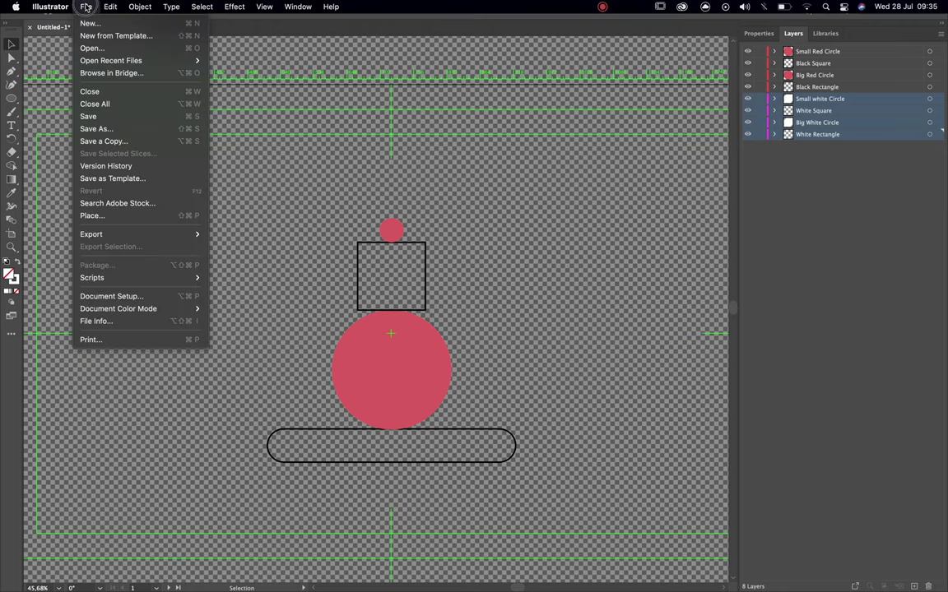
click(97, 129)
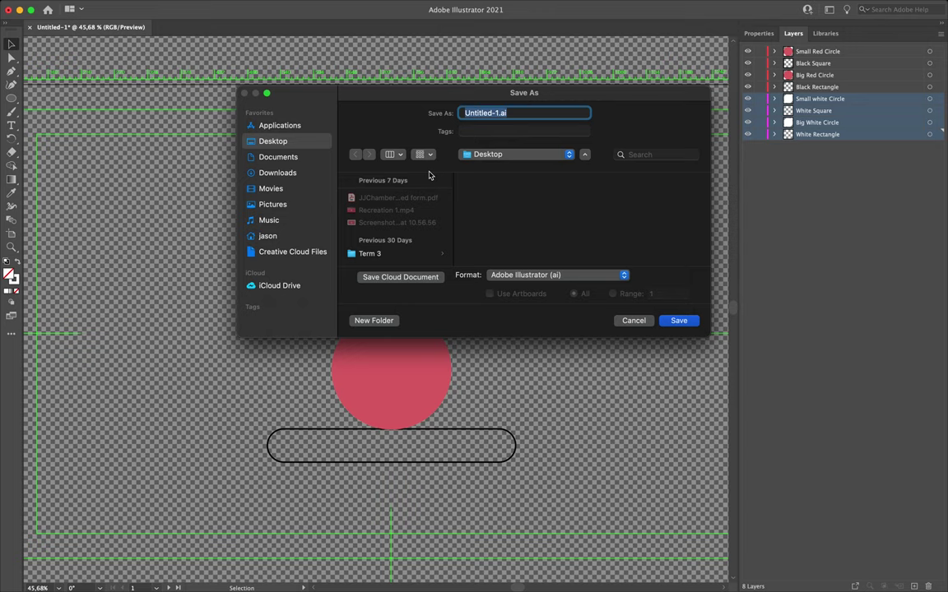
text(Recreation 1 Assets)
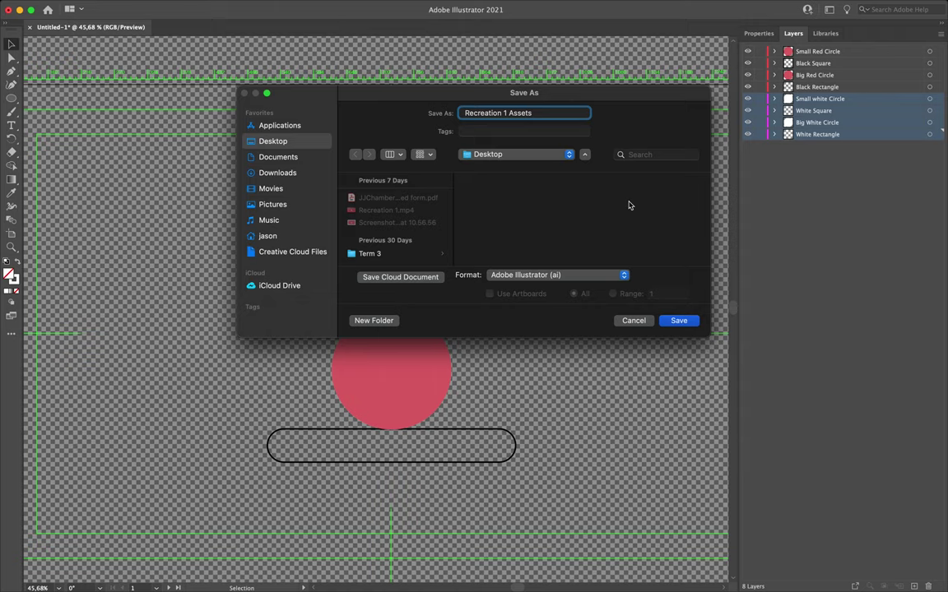
click(678, 321)
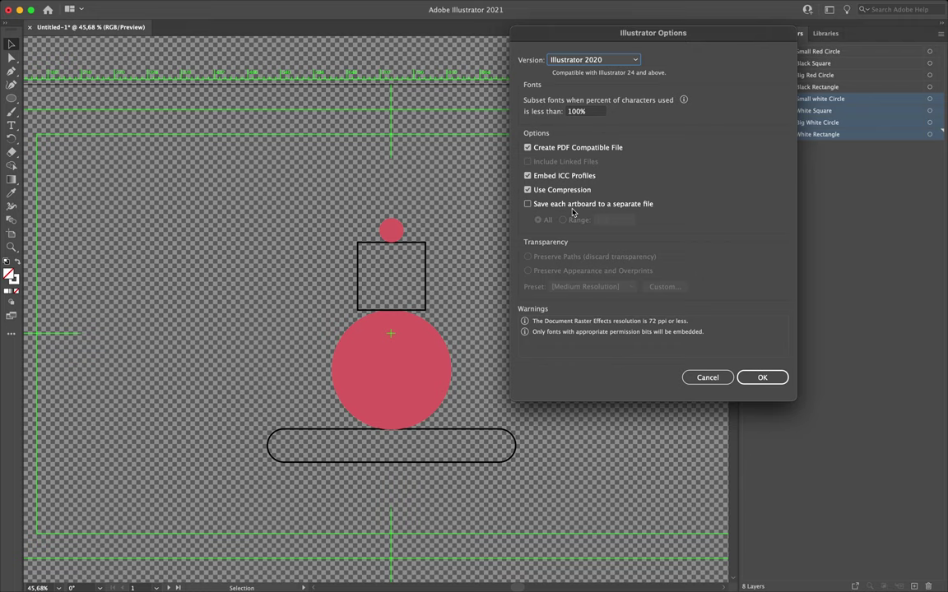
click(759, 379)
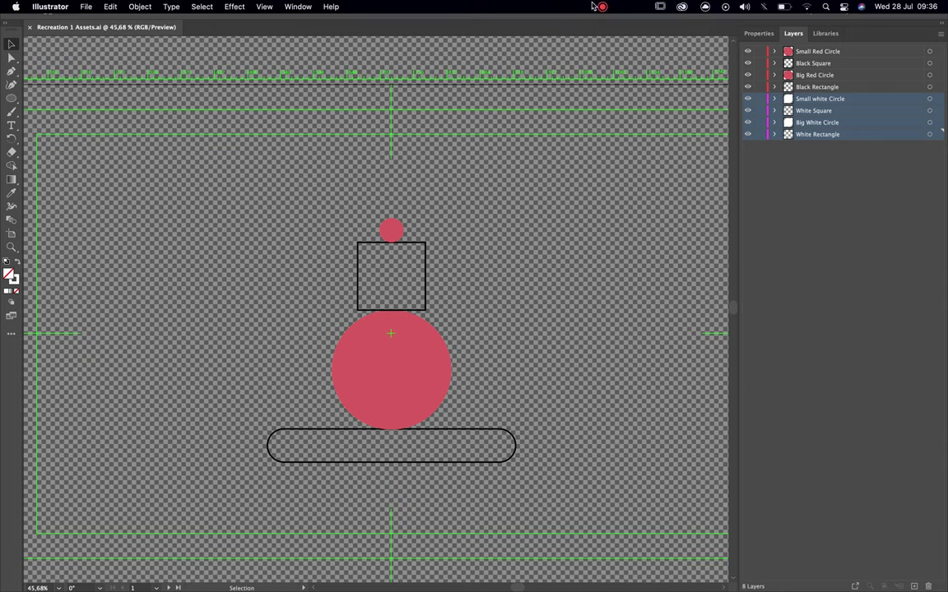
click(603, 8)
click(607, 23)
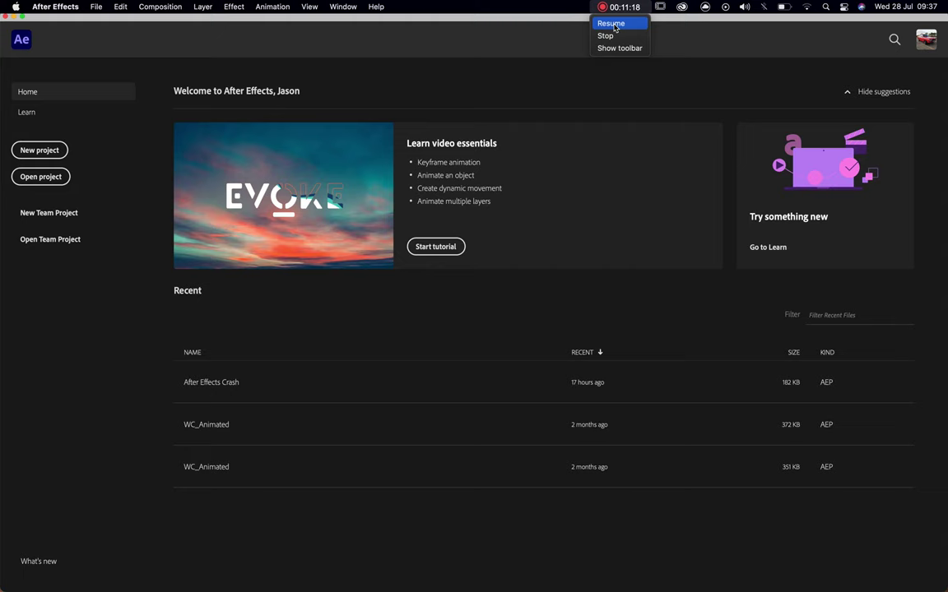
click(613, 24)
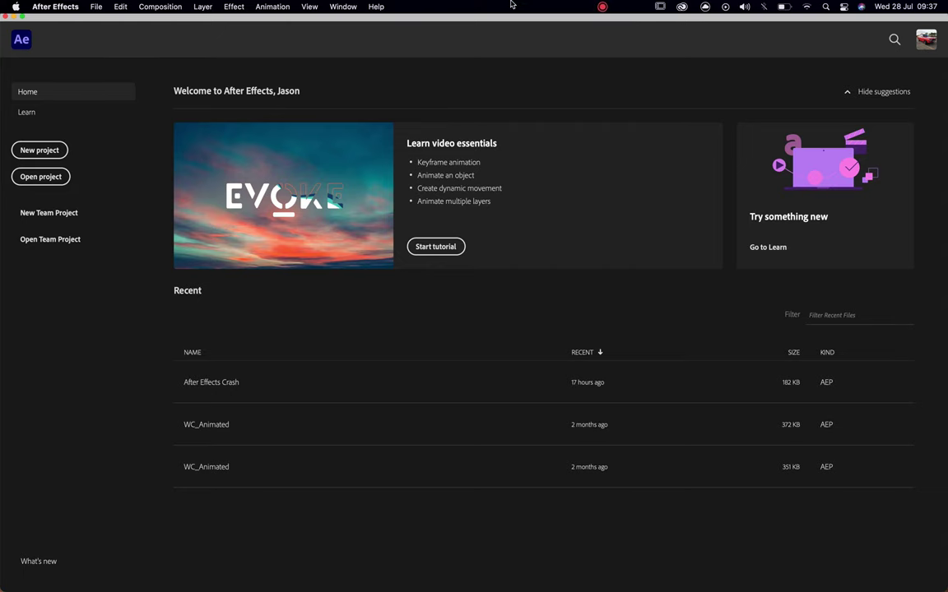
click(603, 7)
click(603, 7)
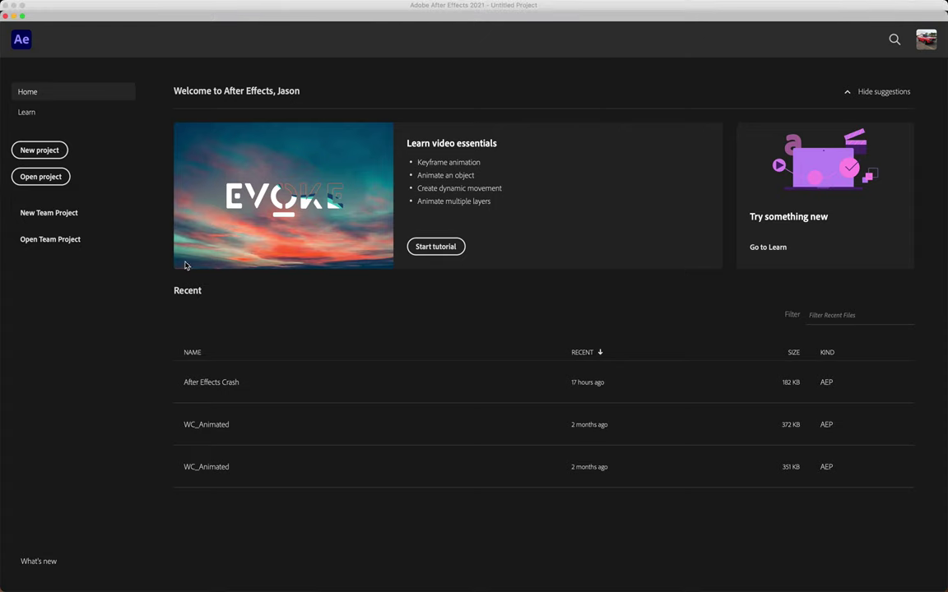
- In After Effects, start a new project and create an HDTV 1080 25 composition with a 0:00:05:10 duration and a black background
click(48, 148)
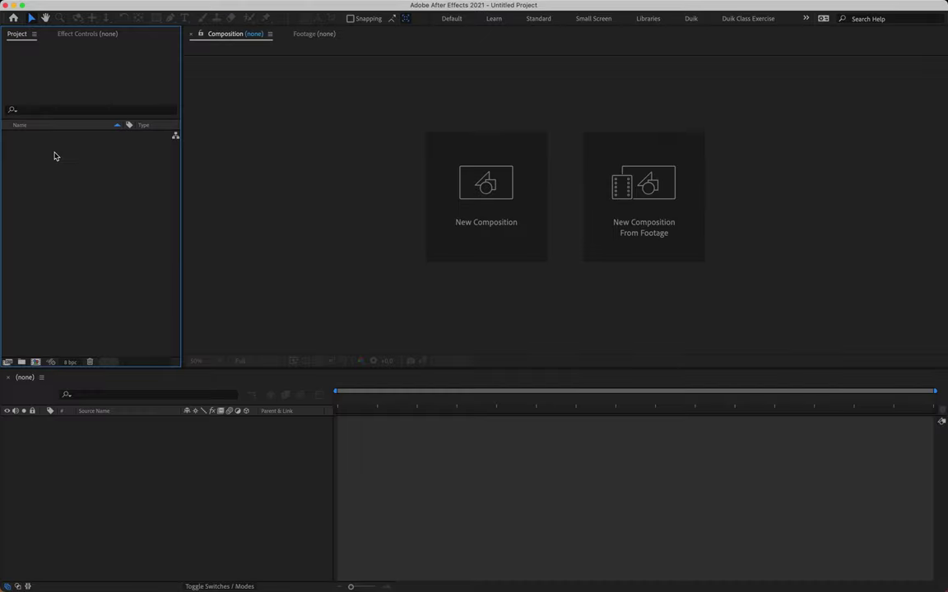
click(491, 203)
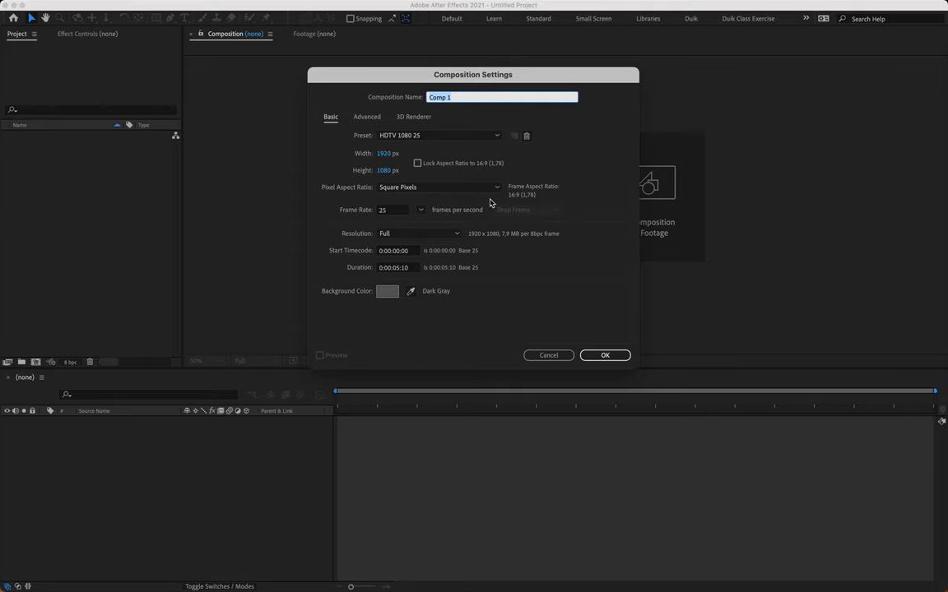
click(386, 291)
drag(423, 218, 403, 269)
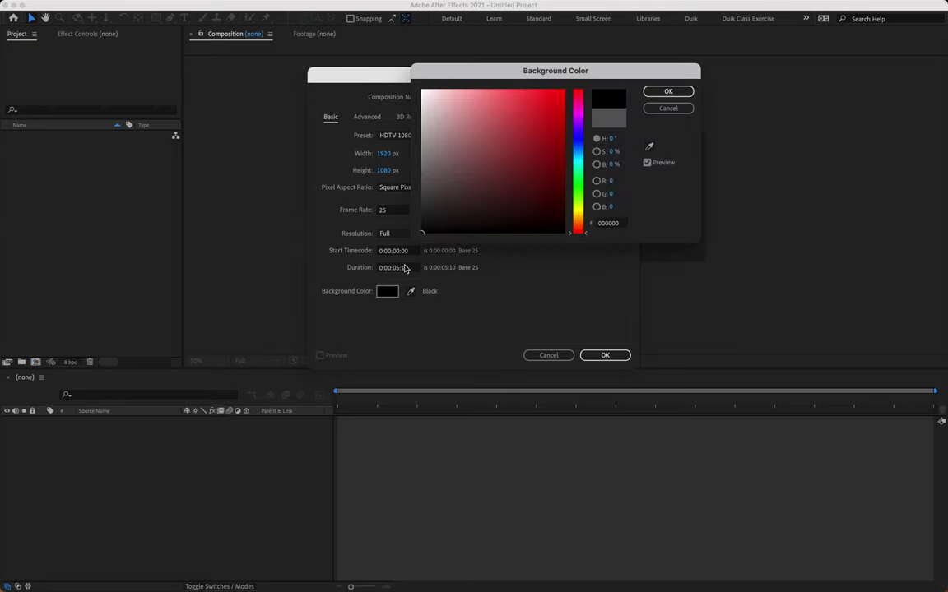
click(663, 92)
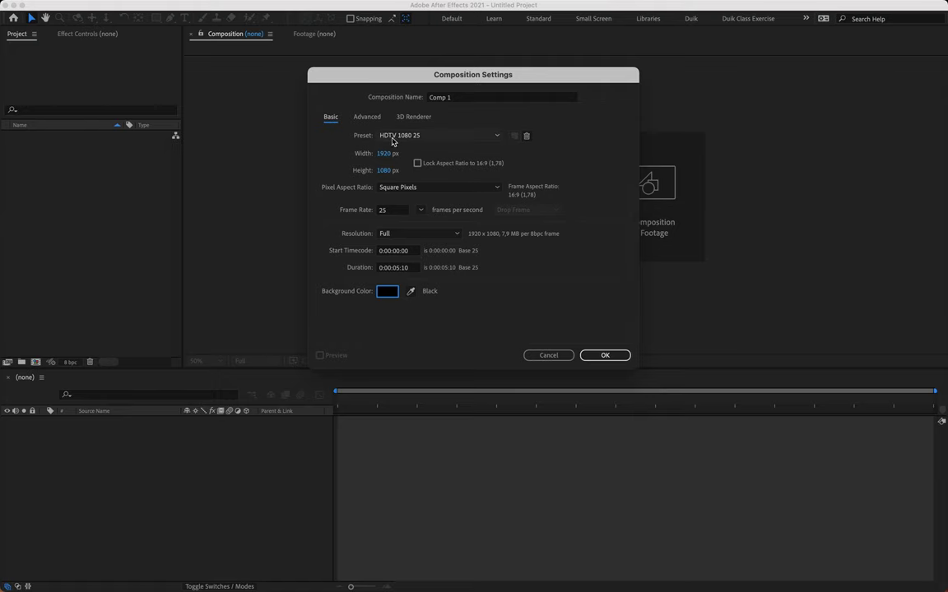
click(427, 139)
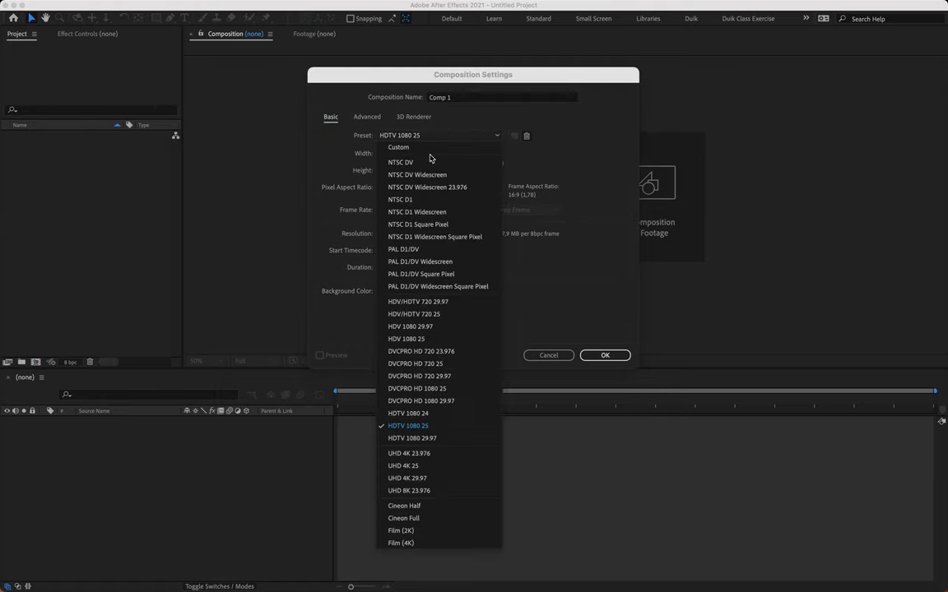
click(588, 273)
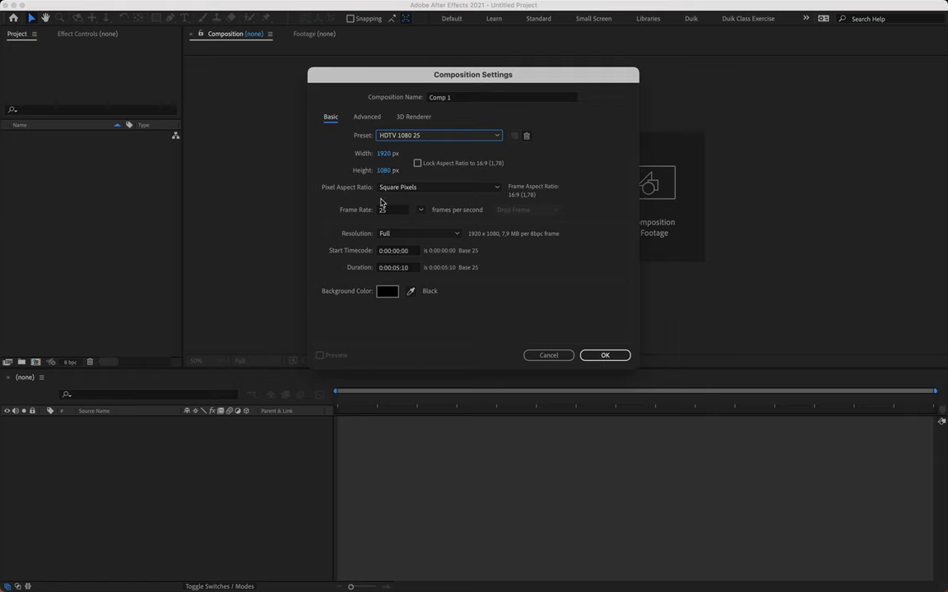
click(396, 268)
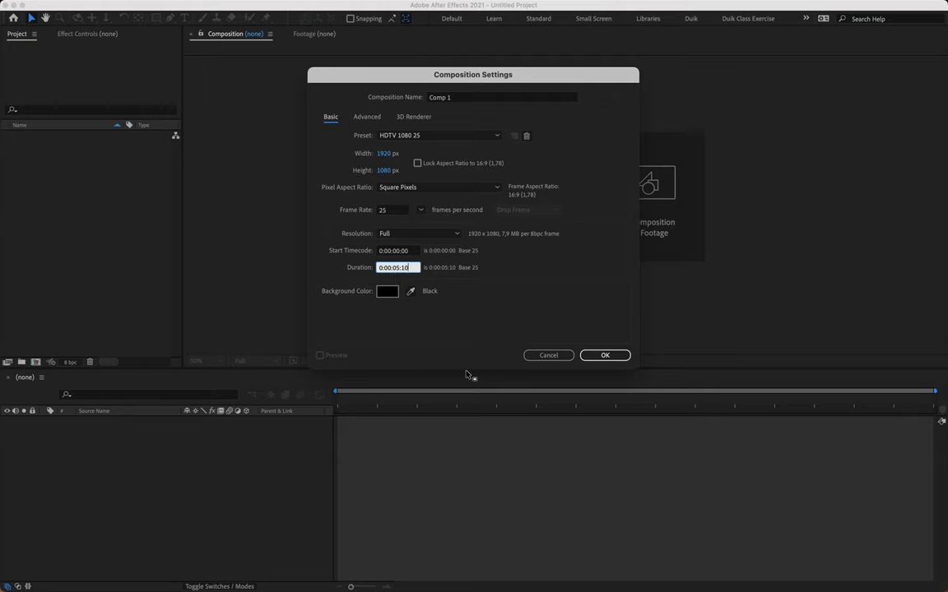
click(607, 355)
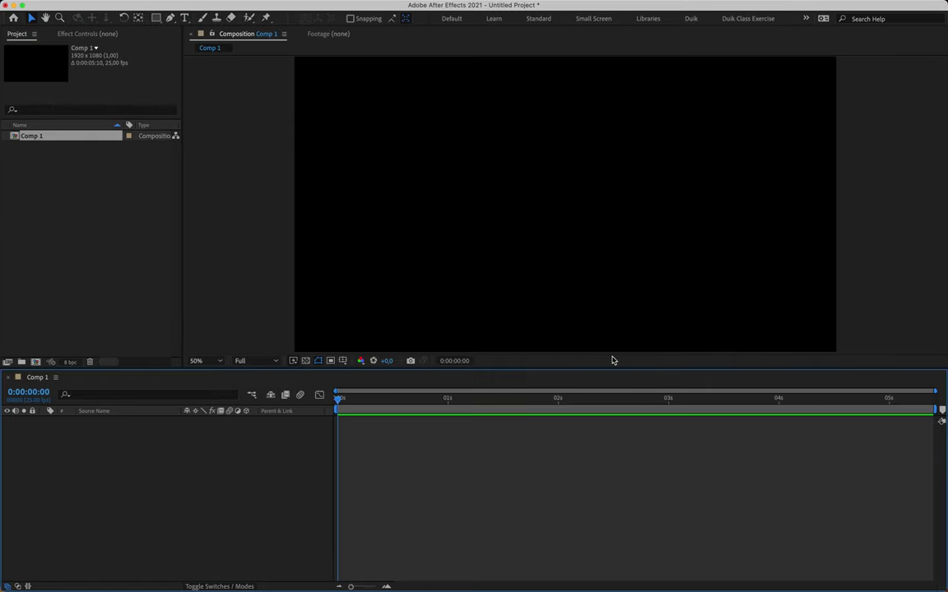
- Import the Recreation 1.mp4 video from the Desktop into the project as footage
click(18, 161)
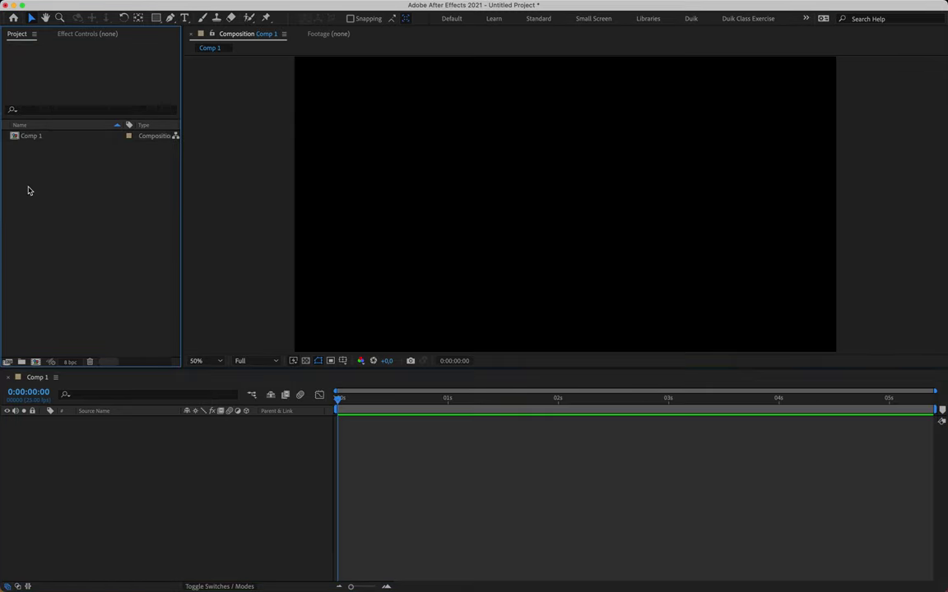
click(97, 7)
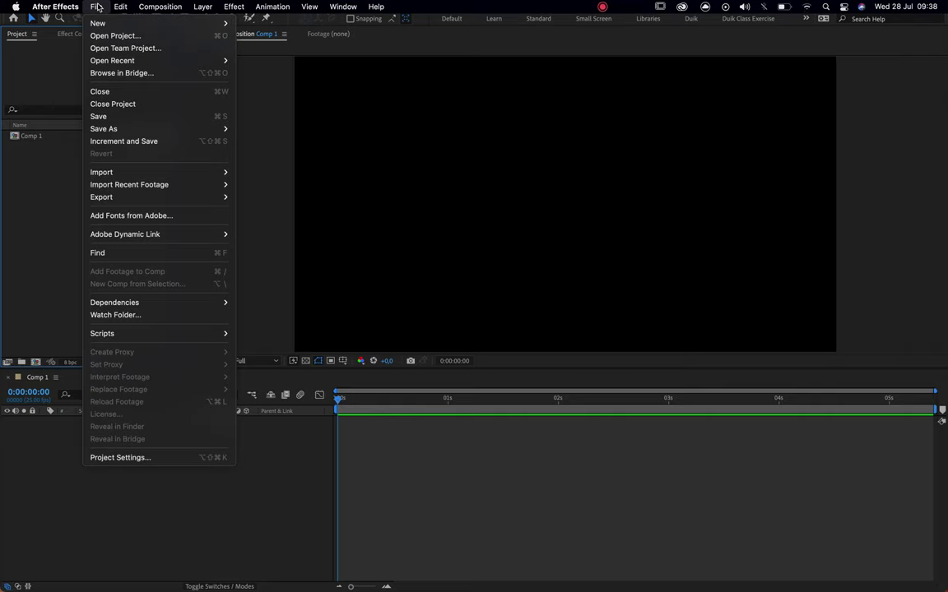
mouse_move(127, 173)
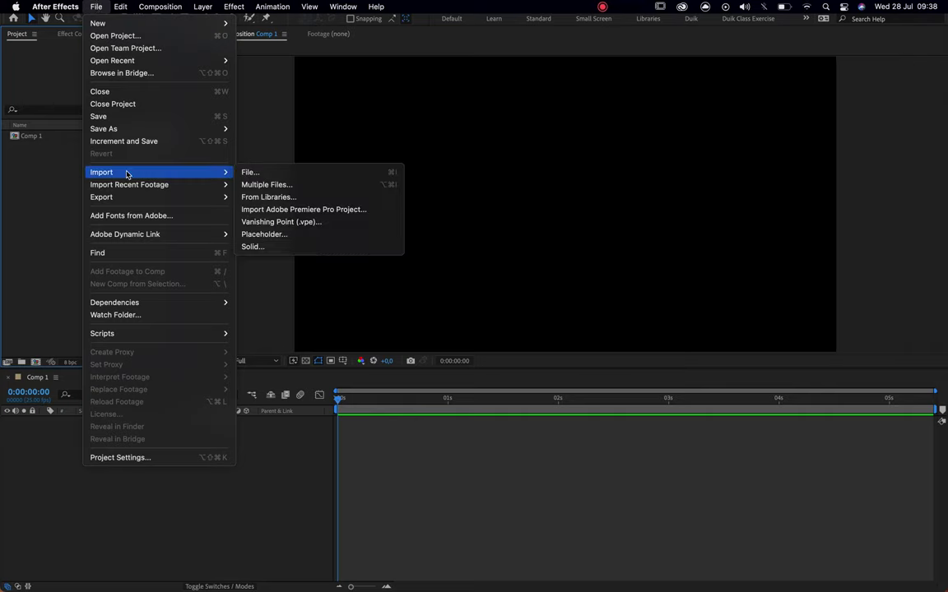
click(285, 173)
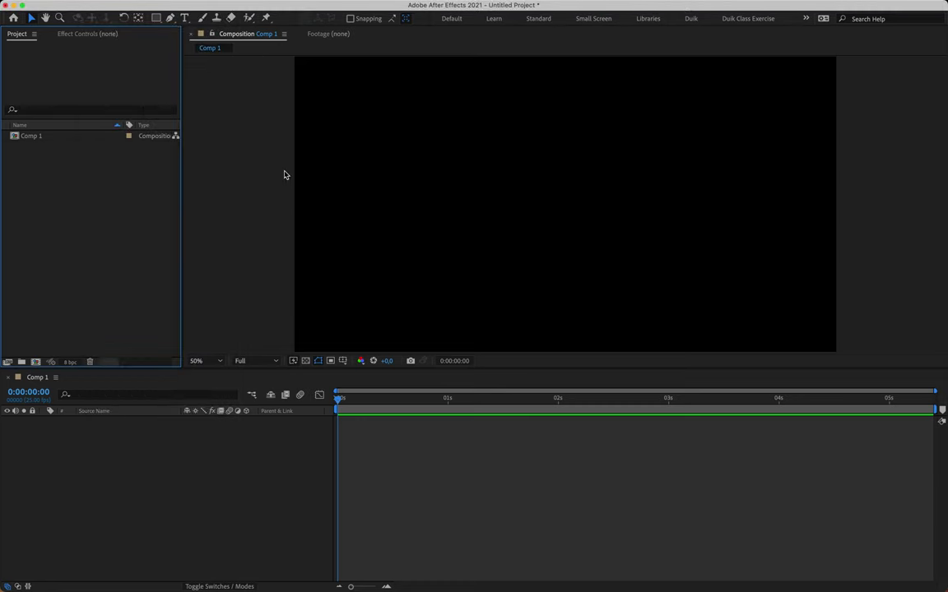
click(260, 154)
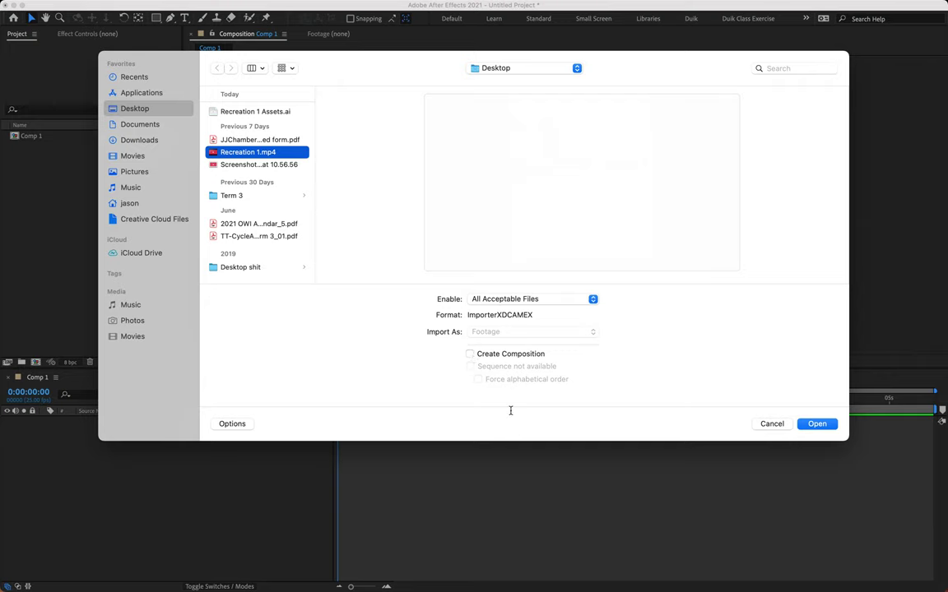
click(812, 425)
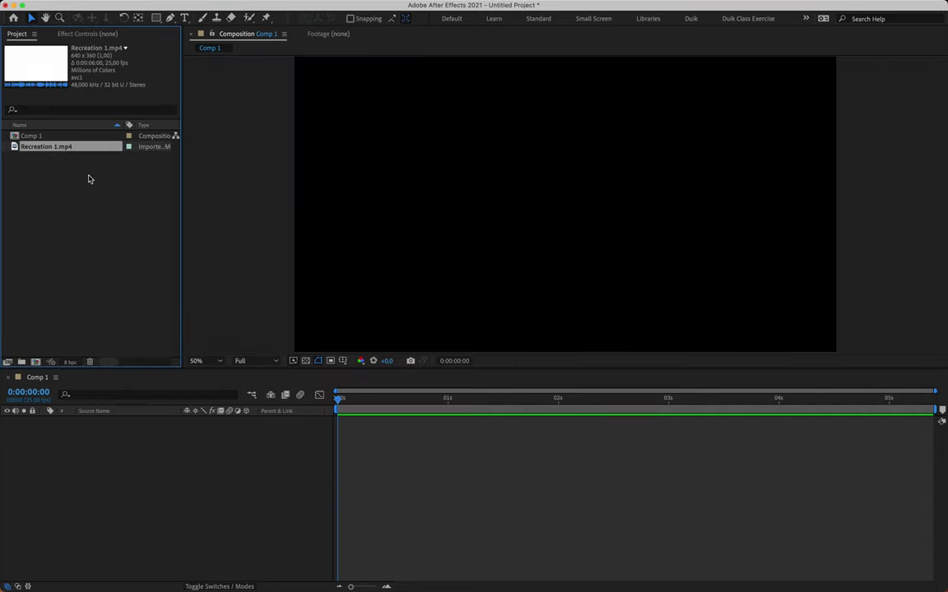
- Import Recreation 1 Assets.ai from the Desktop as Composition - Retain Layer Sizes
click(83, 165)
click(95, 7)
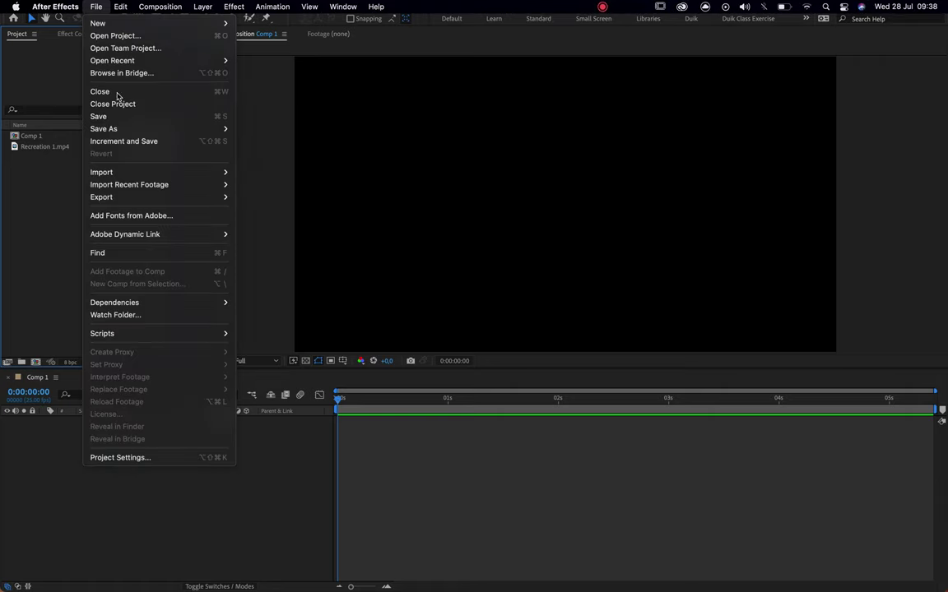
mouse_move(129, 172)
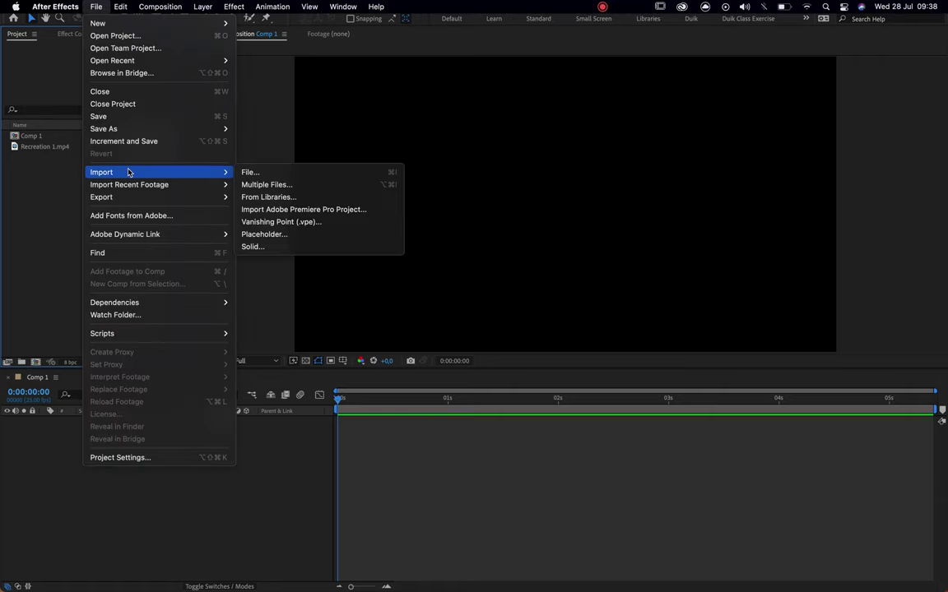
click(270, 174)
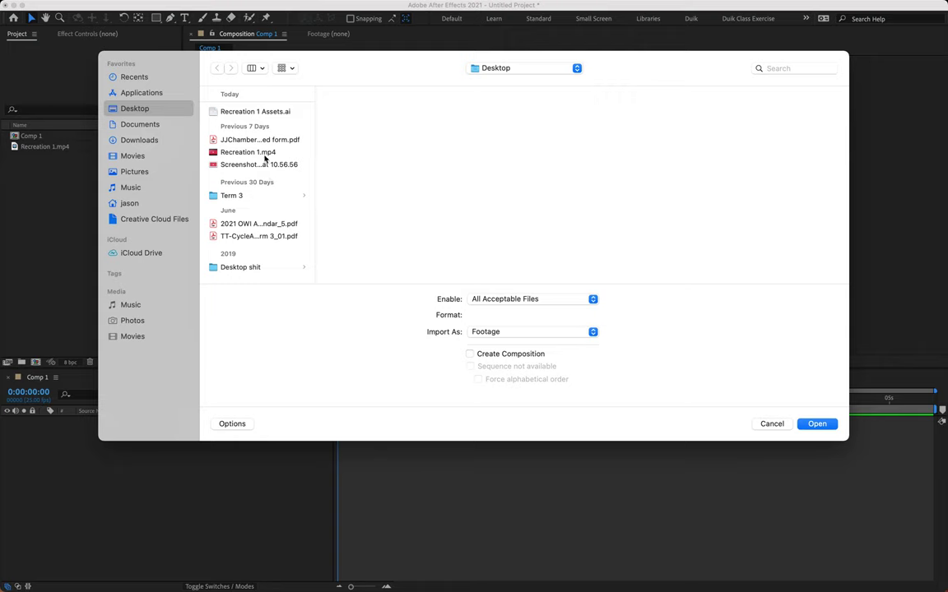
click(256, 113)
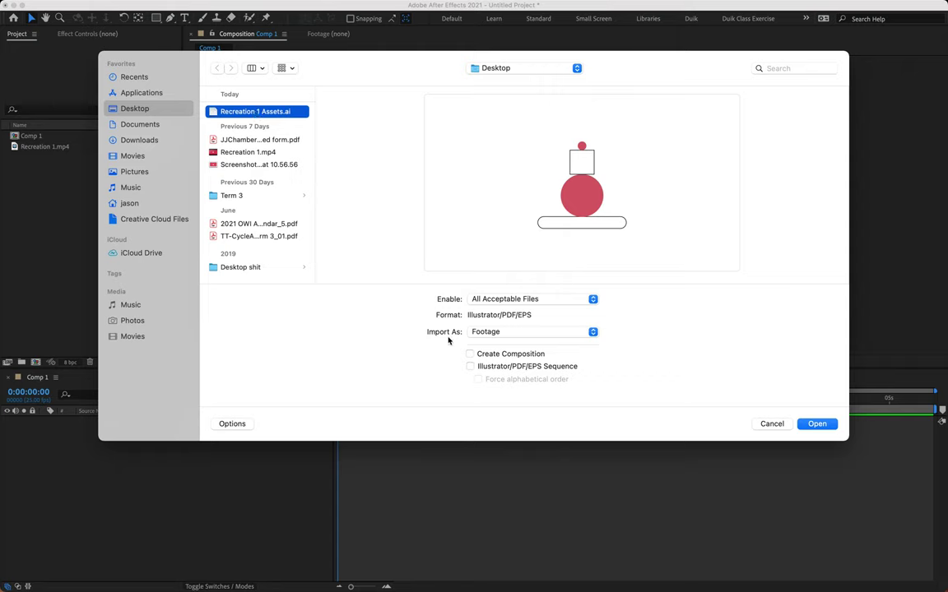
click(506, 333)
click(507, 347)
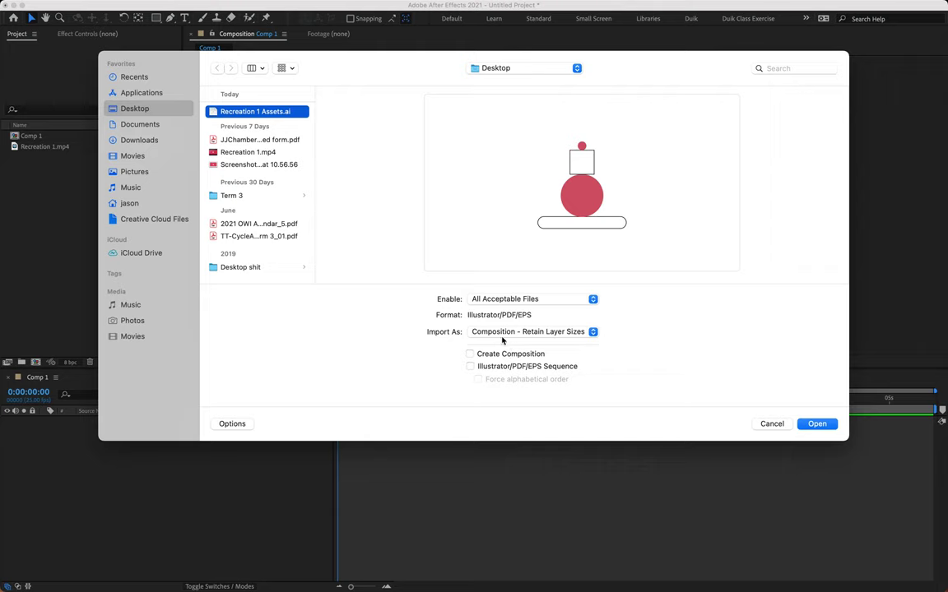
click(504, 333)
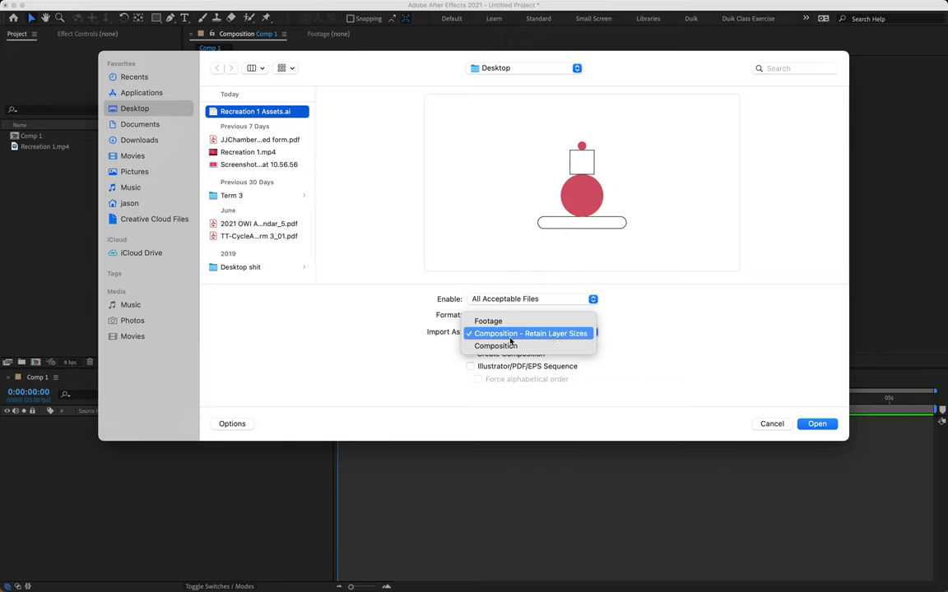
click(552, 334)
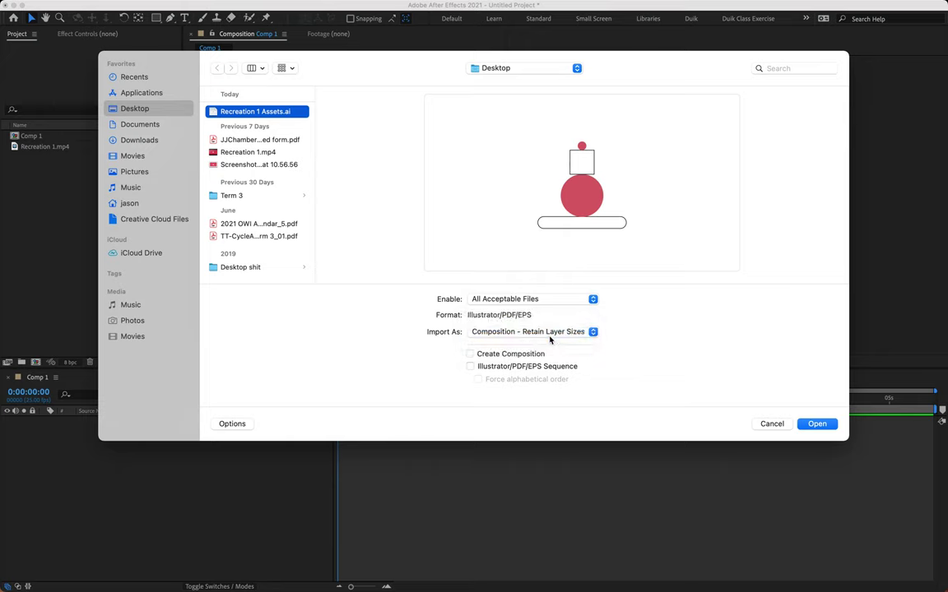
click(819, 424)
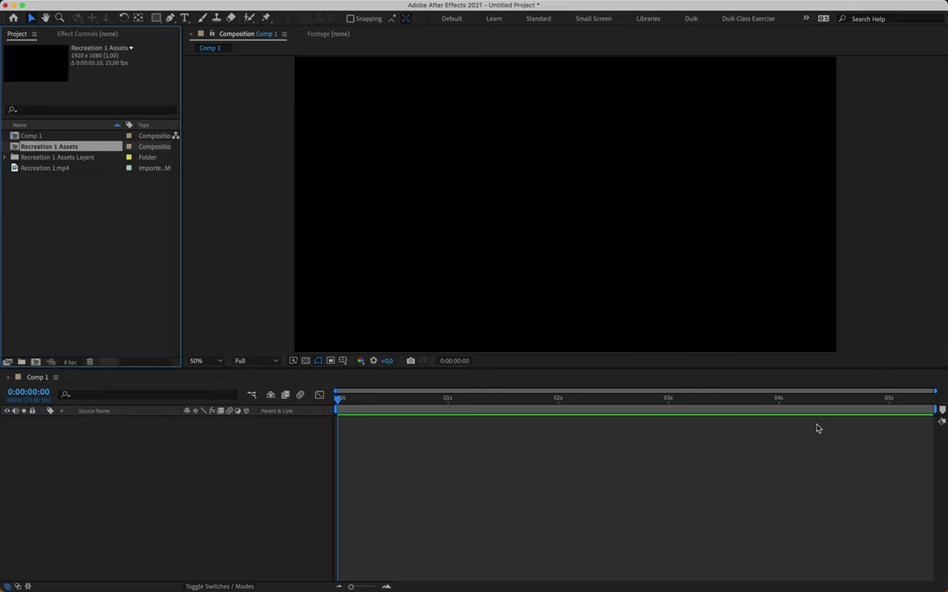
- Open the Recreation 1 Assets composition and expand the Recreation 1 Assets Layers folder to examine the imported layers
click(68, 158)
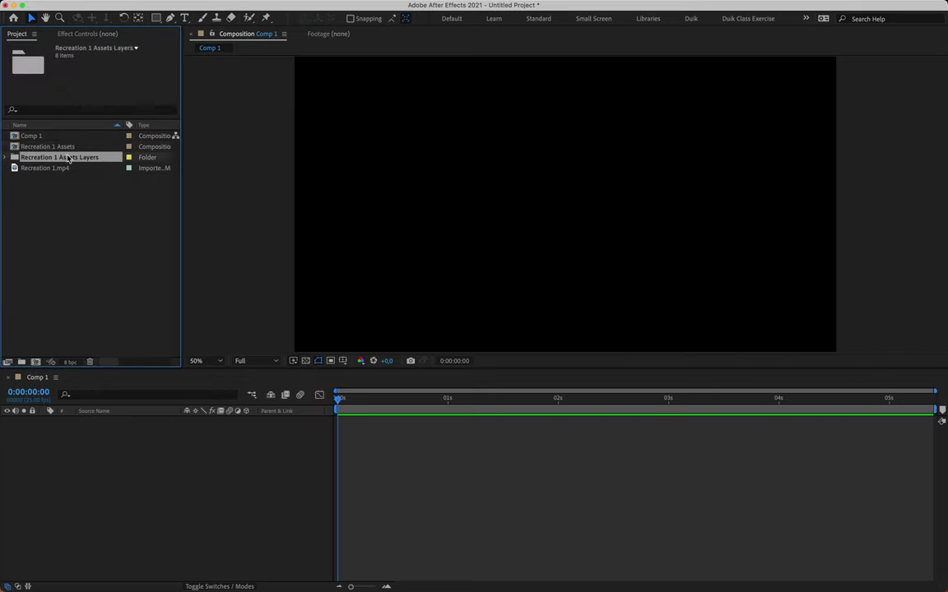
click(61, 147)
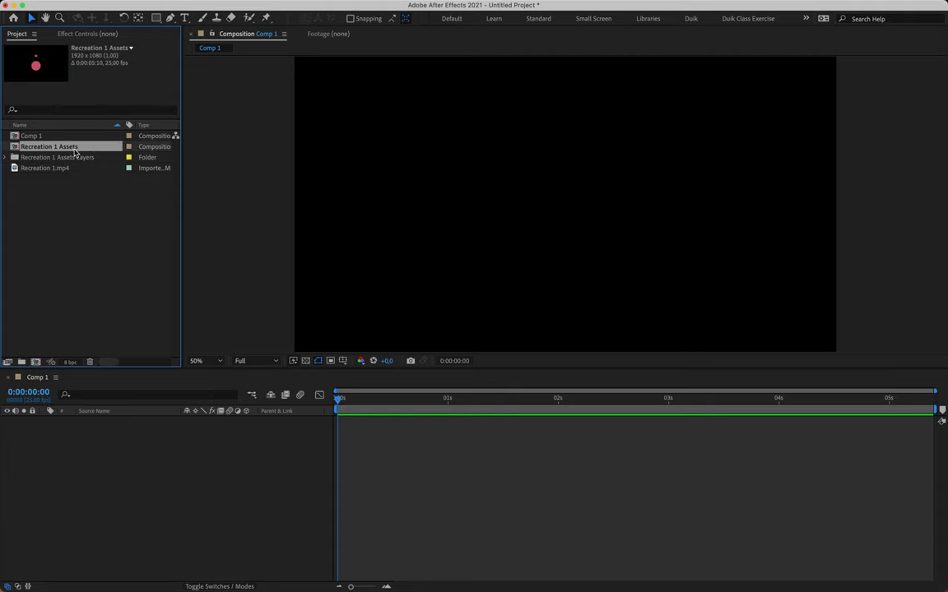
double_click(60, 148)
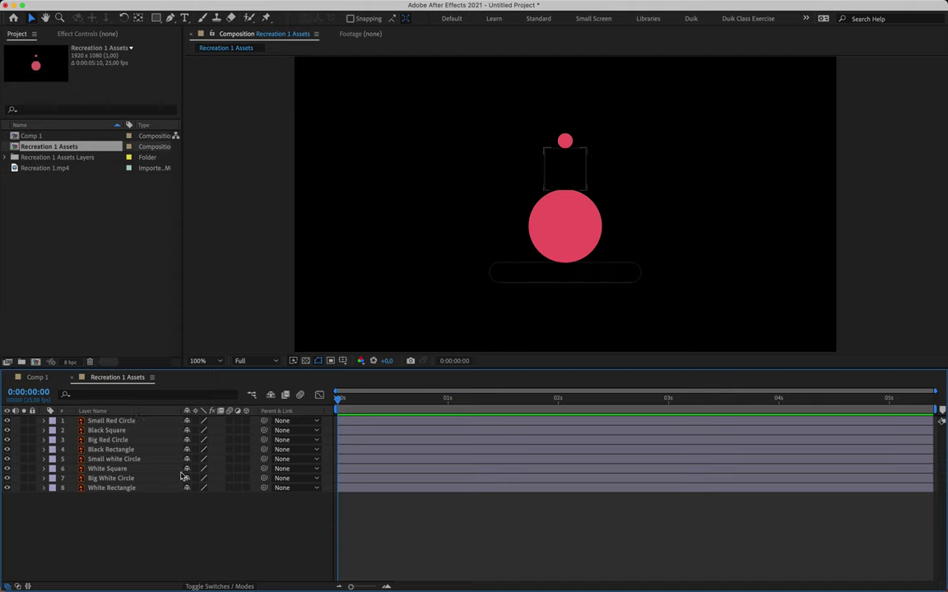
click(77, 156)
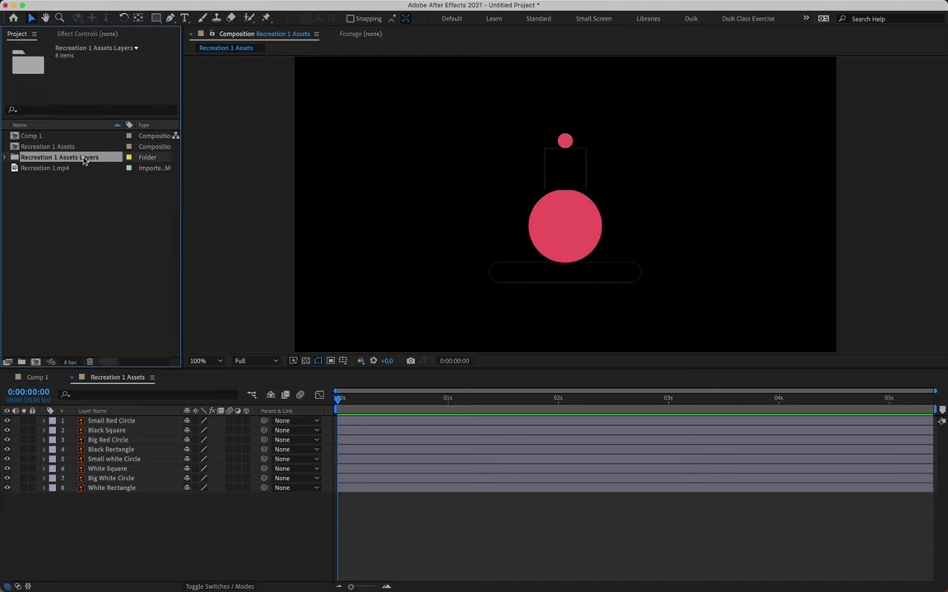
click(5, 158)
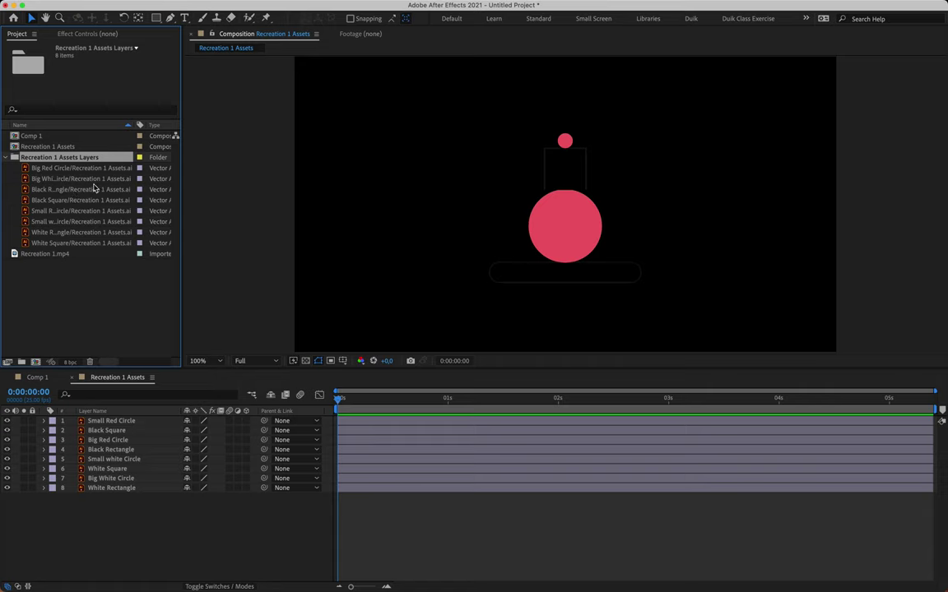
- Collapse the Recreation 1 Assets Layers folder and return to the Recreation 1 Assets timeline
click(5, 158)
click(54, 255)
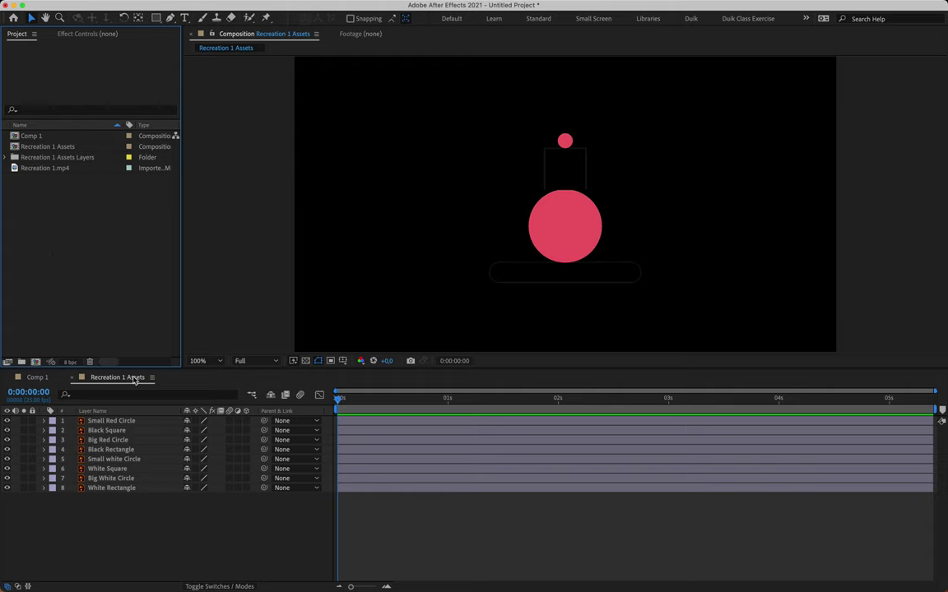
click(135, 381)
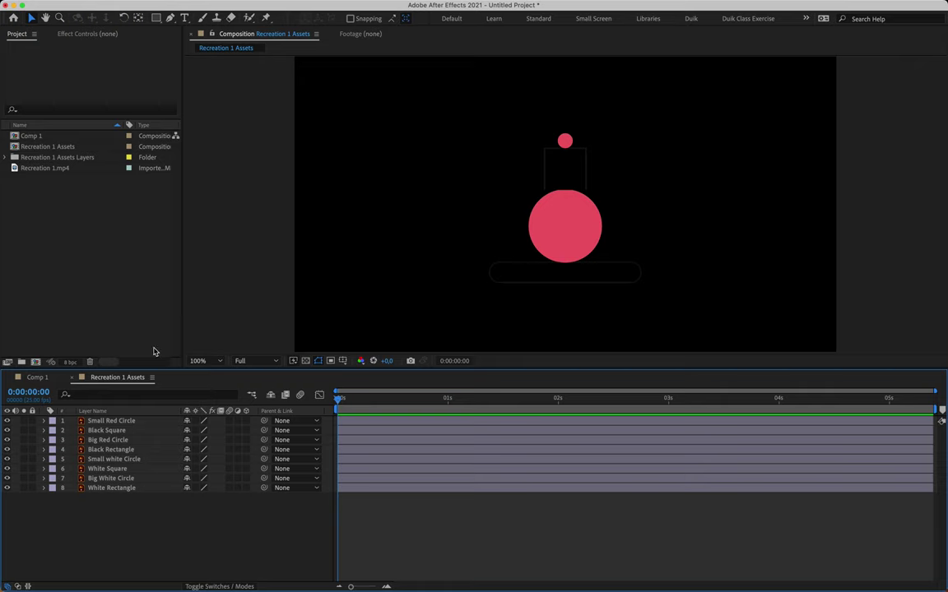
- Give the layers from Small Red Circle through Black Rectangle a Yellow label
click(123, 422)
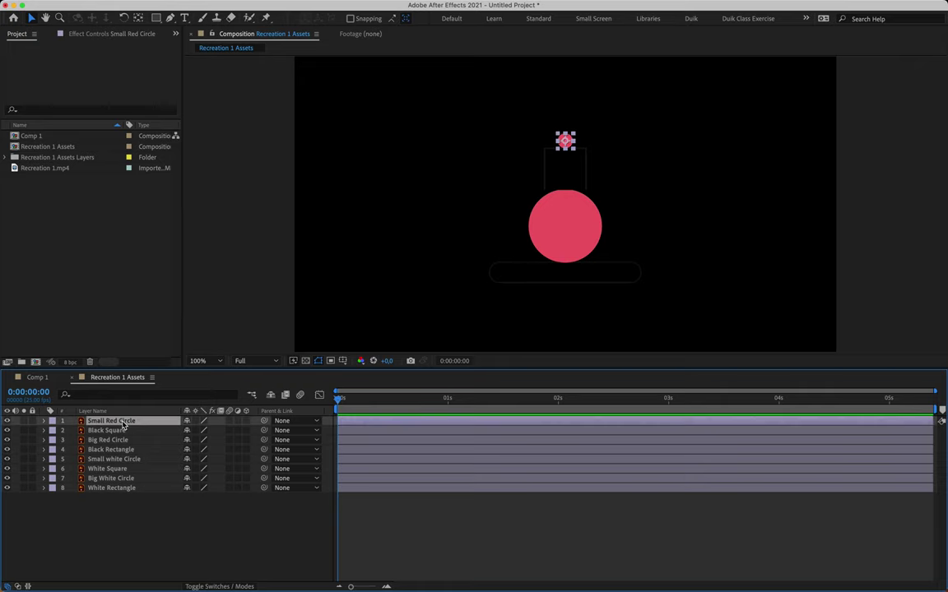
shift+click(115, 449)
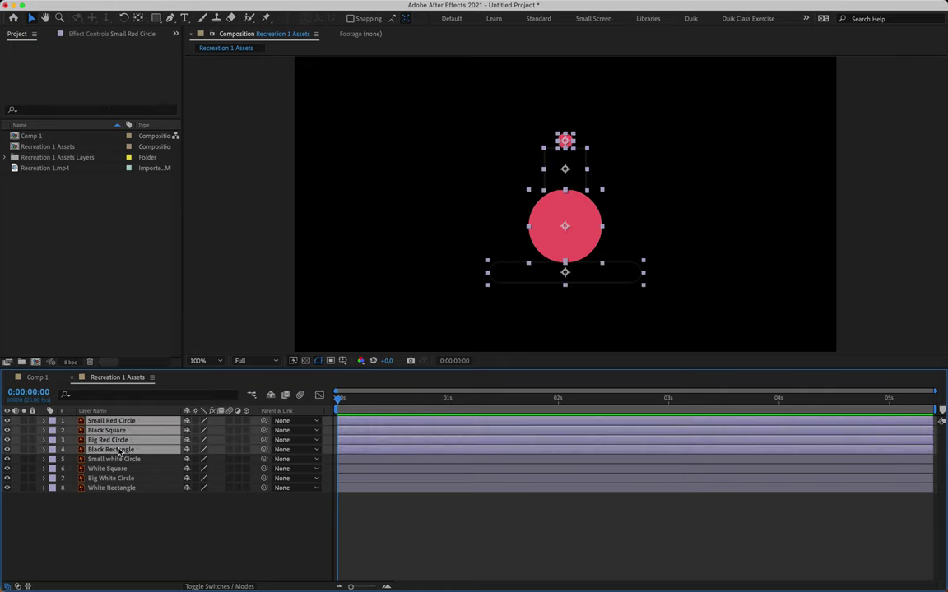
click(52, 422)
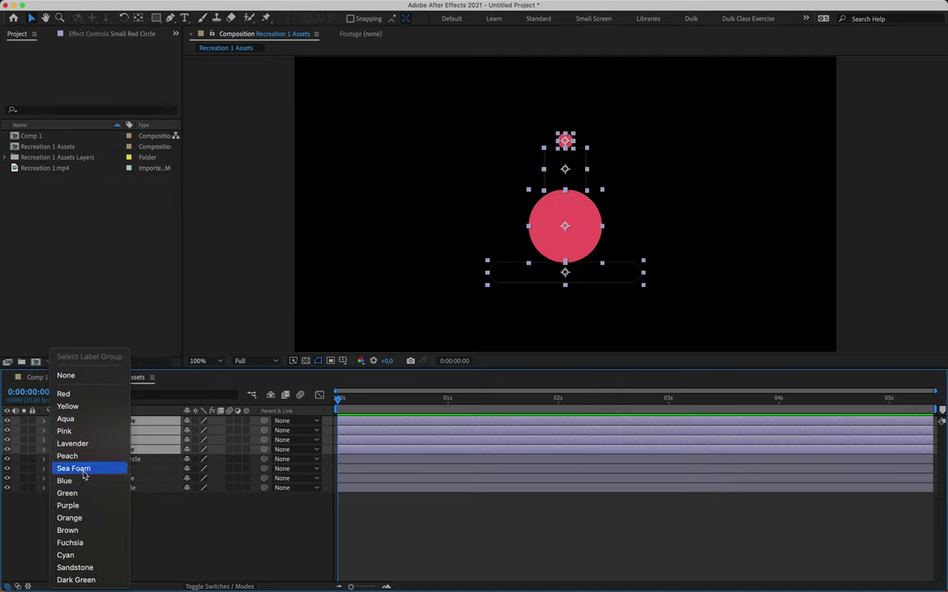
click(67, 407)
- Give the layers from Small white Circle through White Rectangle a Green label and clear the selection
click(118, 460)
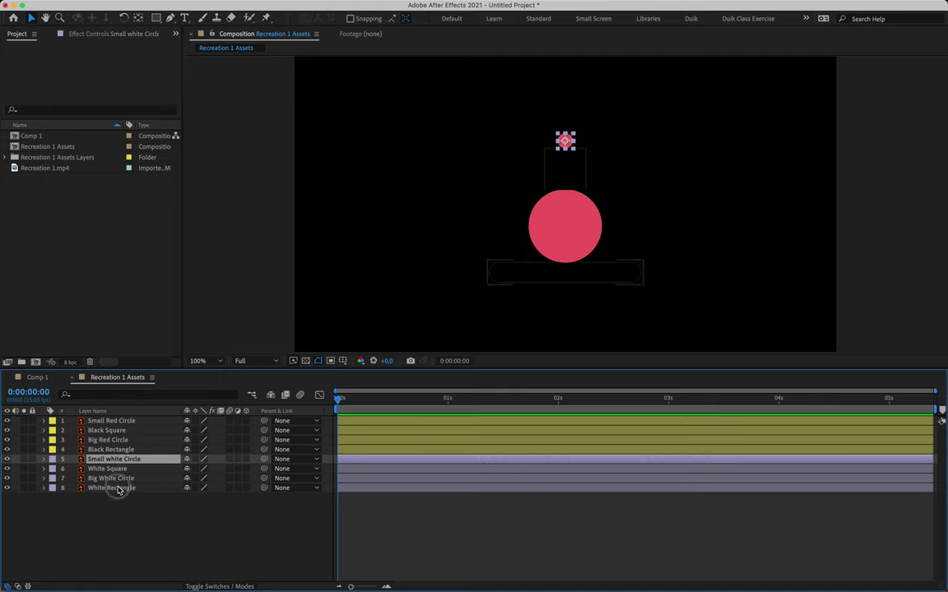
shift+click(118, 489)
click(51, 468)
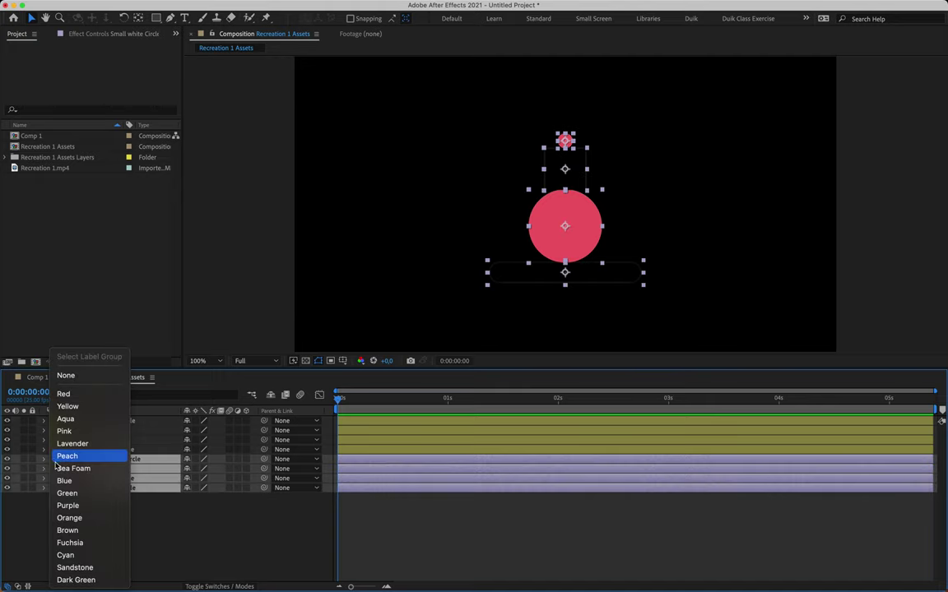
click(67, 492)
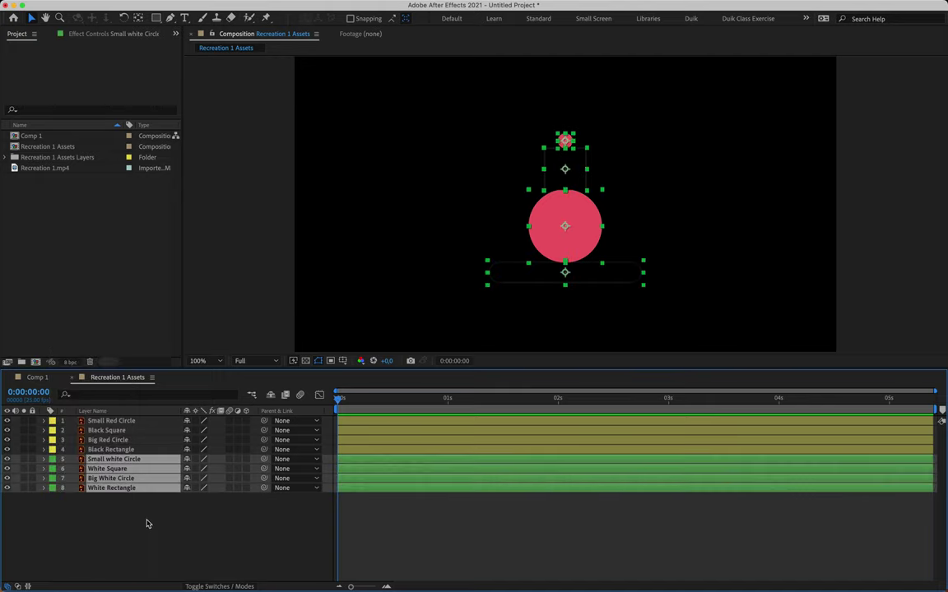
click(101, 524)
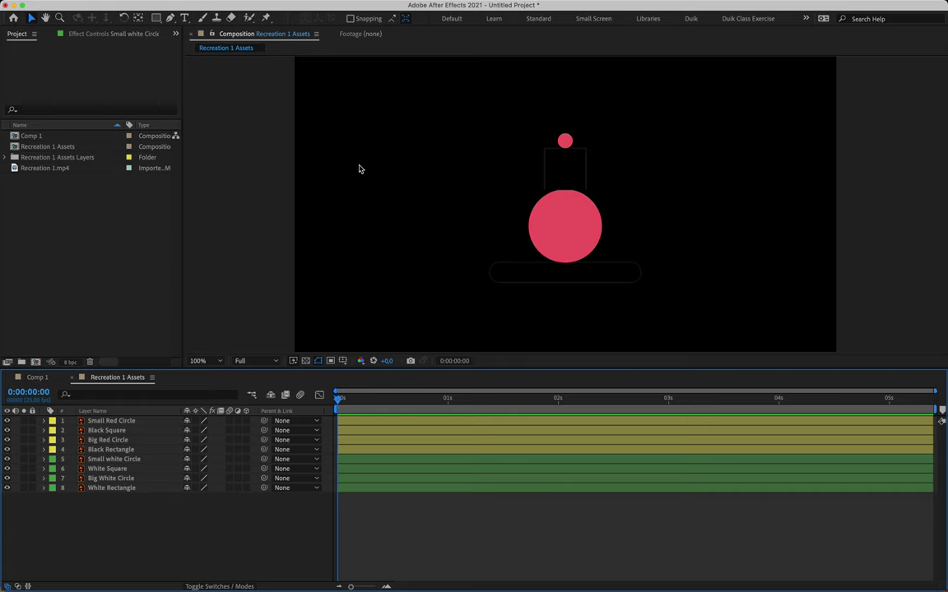
- View the shapes against the transparency grid, then switch the grid back off
click(251, 259)
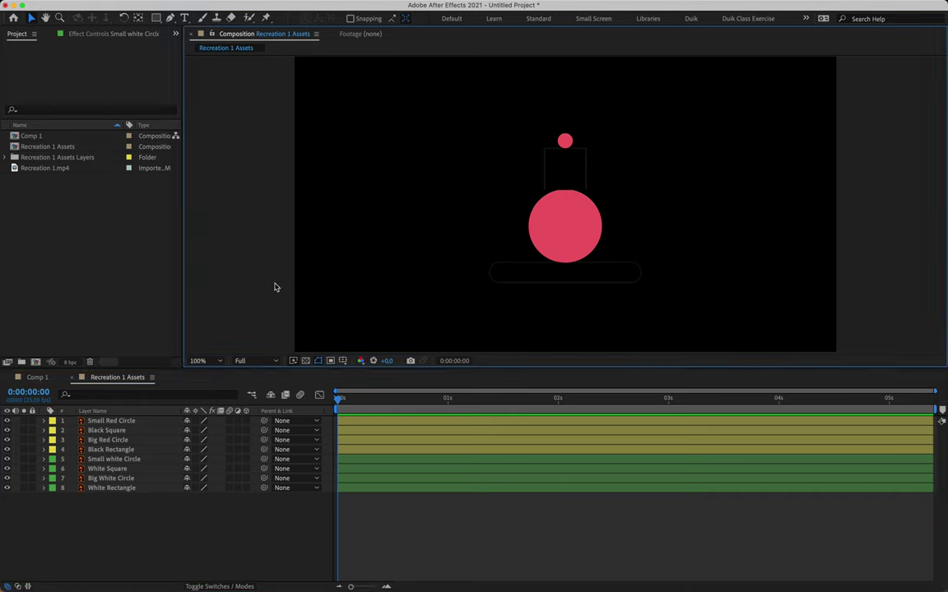
click(307, 362)
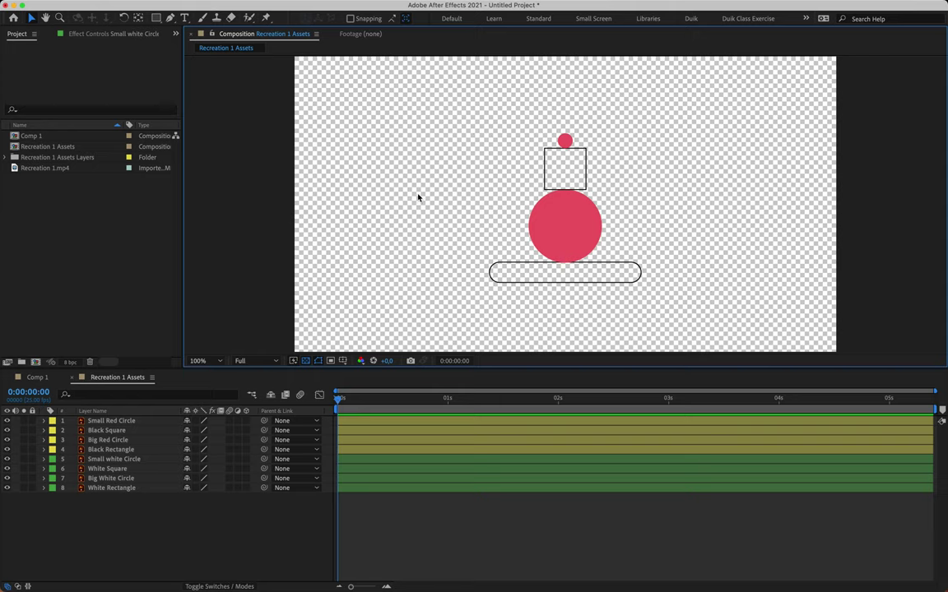
click(306, 362)
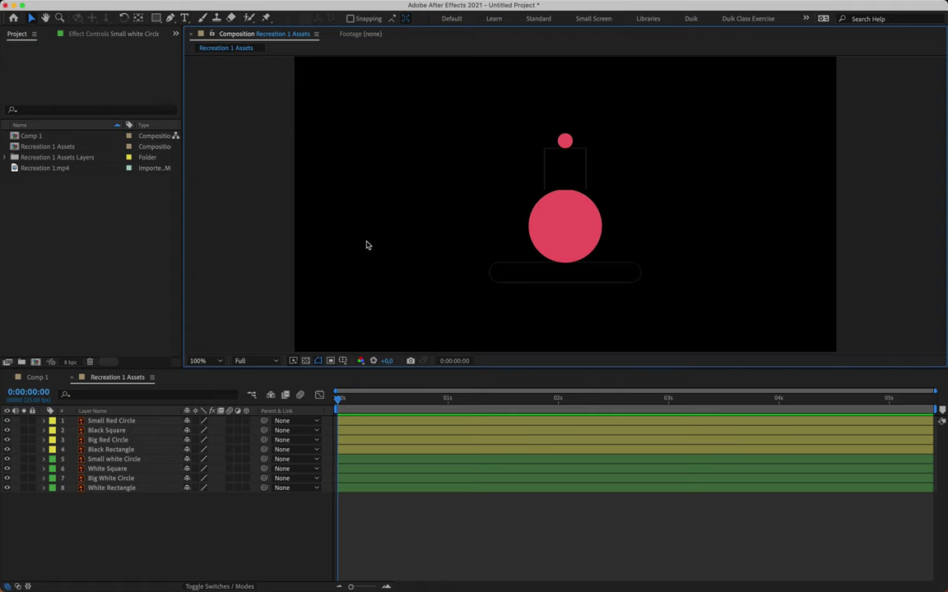
- Change the Recreation 1 Assets composition's background color to the gray 646464
key(super+k)
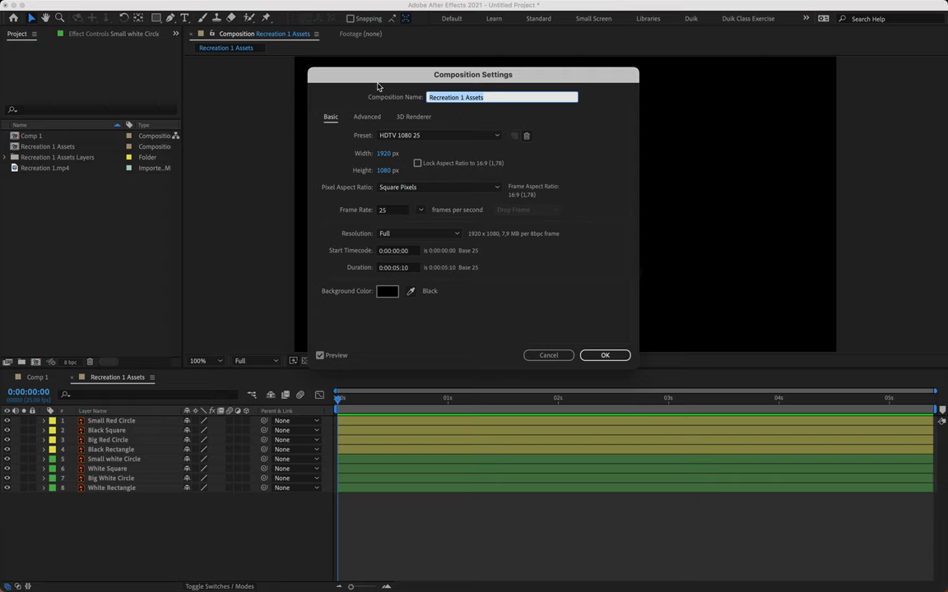
click(387, 292)
click(421, 184)
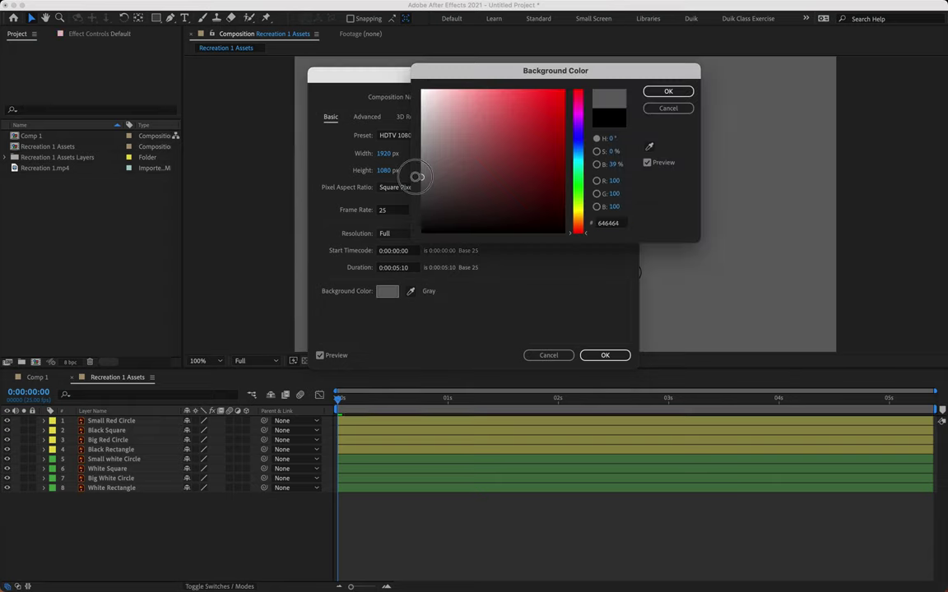
click(668, 91)
key(Return)
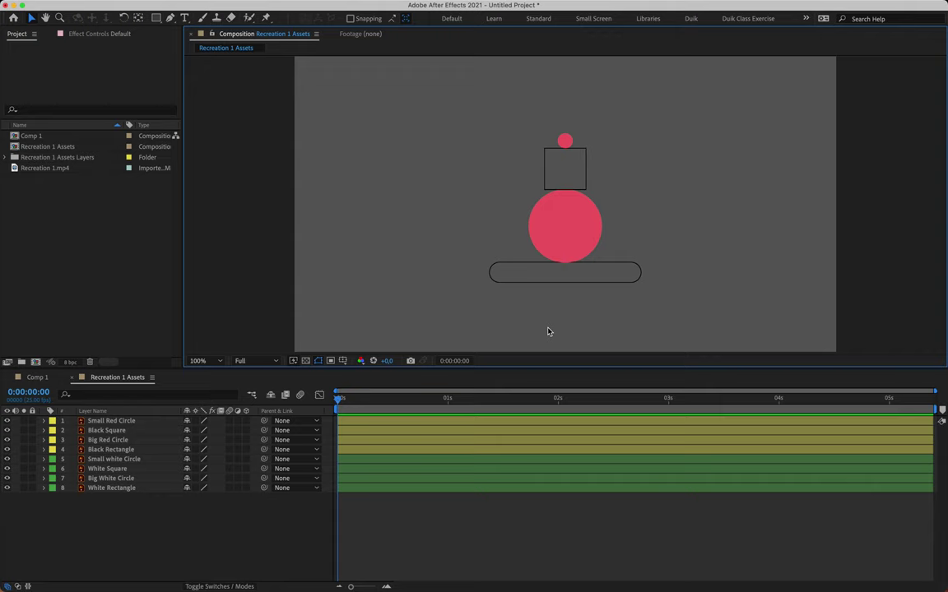
click(148, 521)
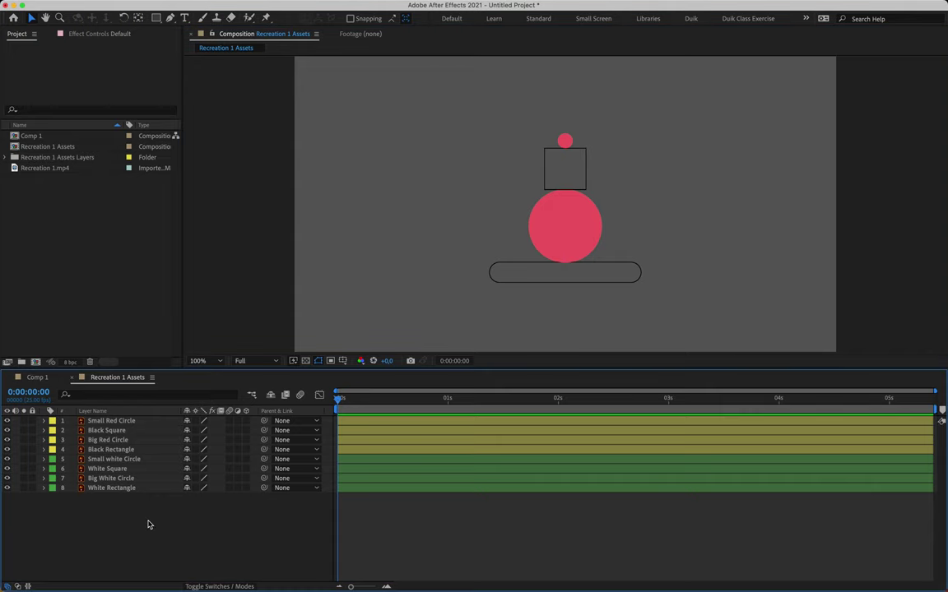
- Add Recreation 1.mp4 to the composition as the topmost layer and mute its audio
click(51, 168)
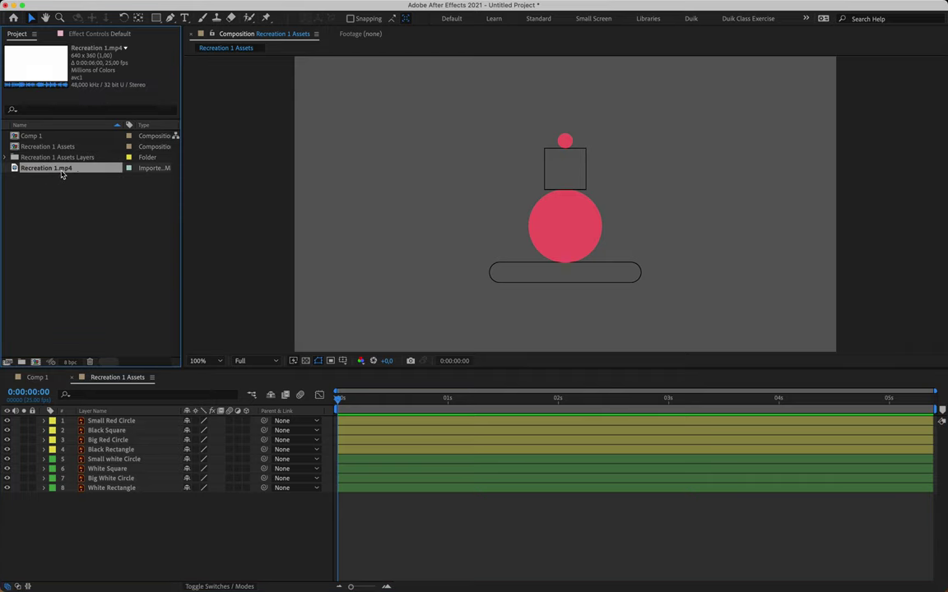
drag(72, 169, 91, 422)
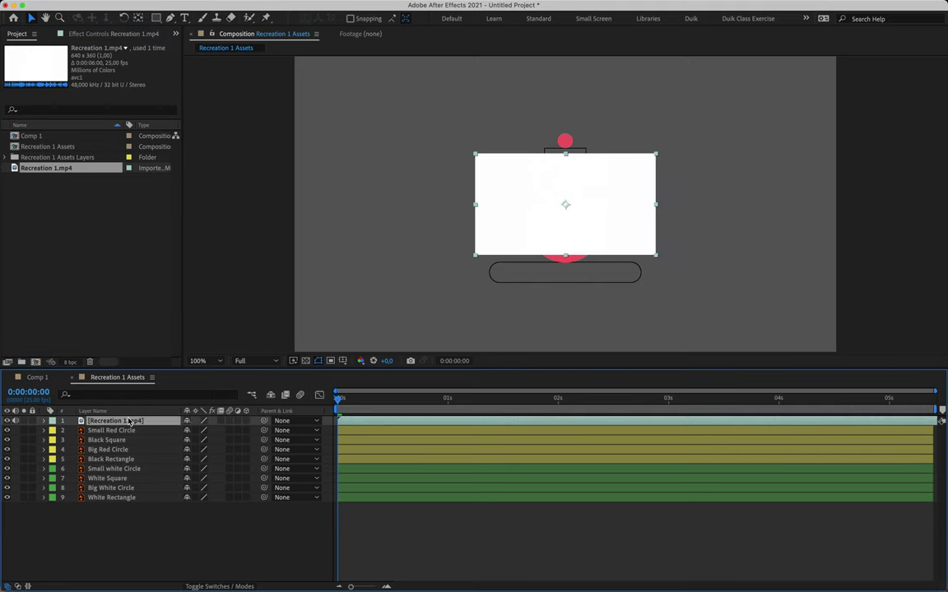
click(14, 420)
- Give the Recreation 1.mp4 layer a Red label and set its scale to 301%
click(52, 421)
click(74, 394)
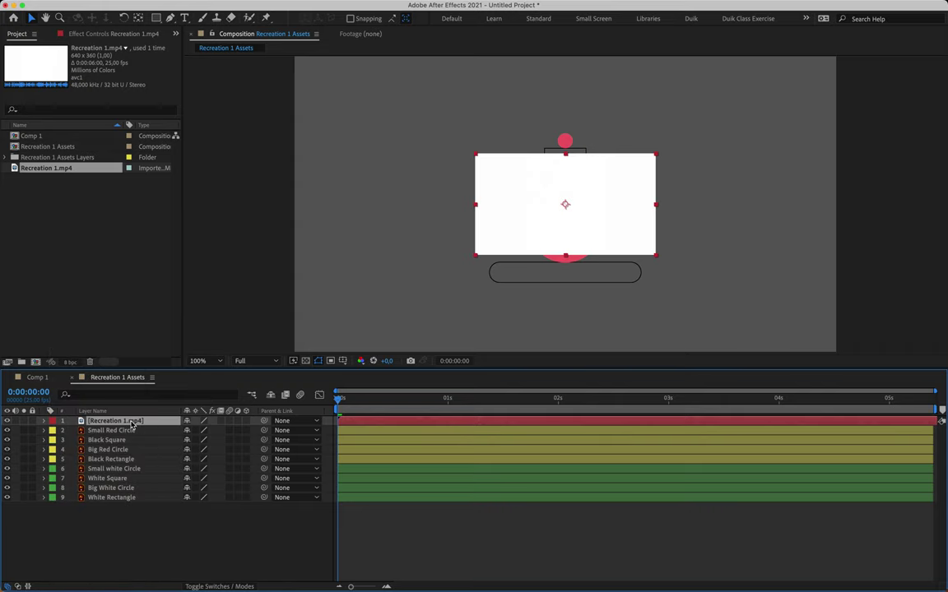
key(s)
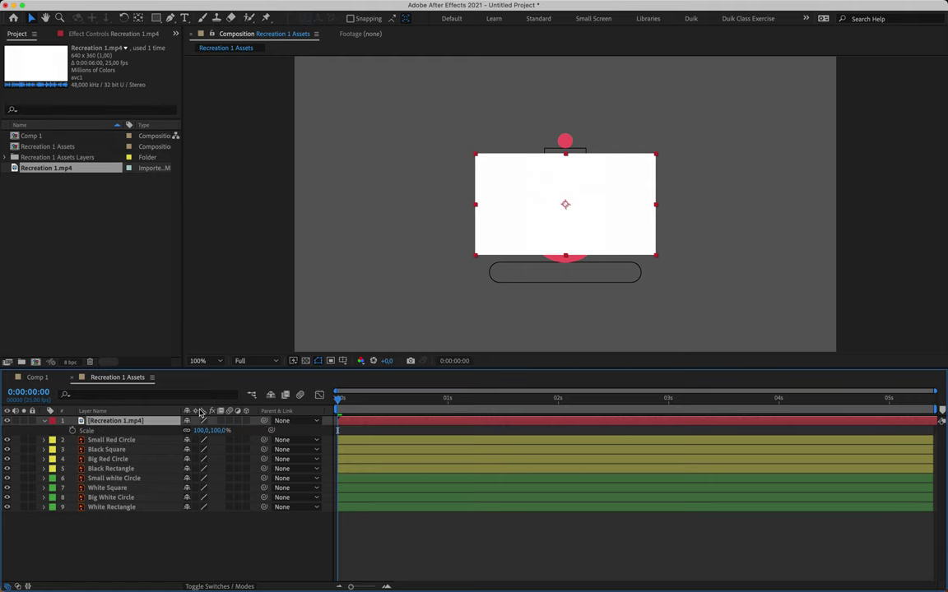
click(201, 430)
text(301)
key(Return)
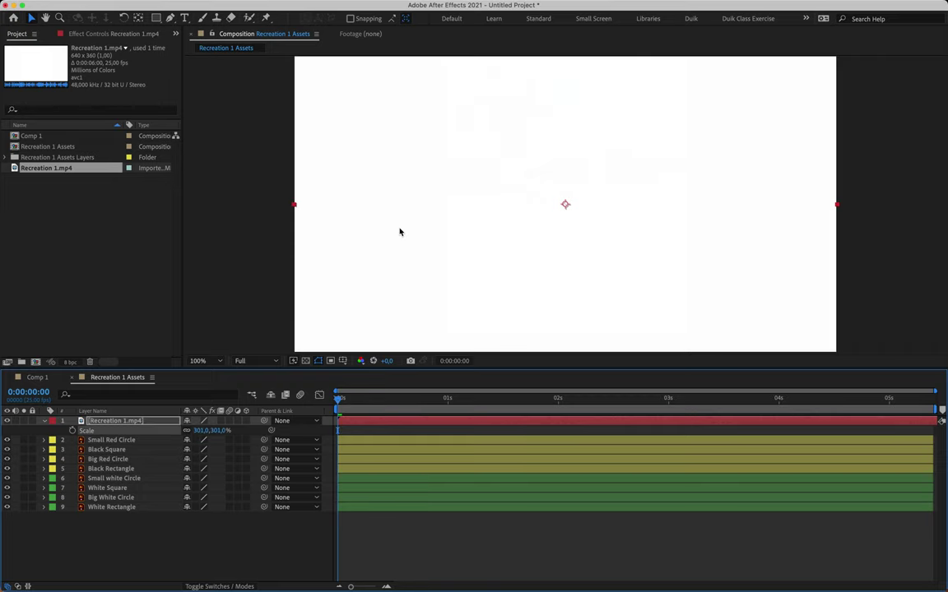
- Scrub through the reference video to examine its animation, then return to the start of the timeline
key(comma)
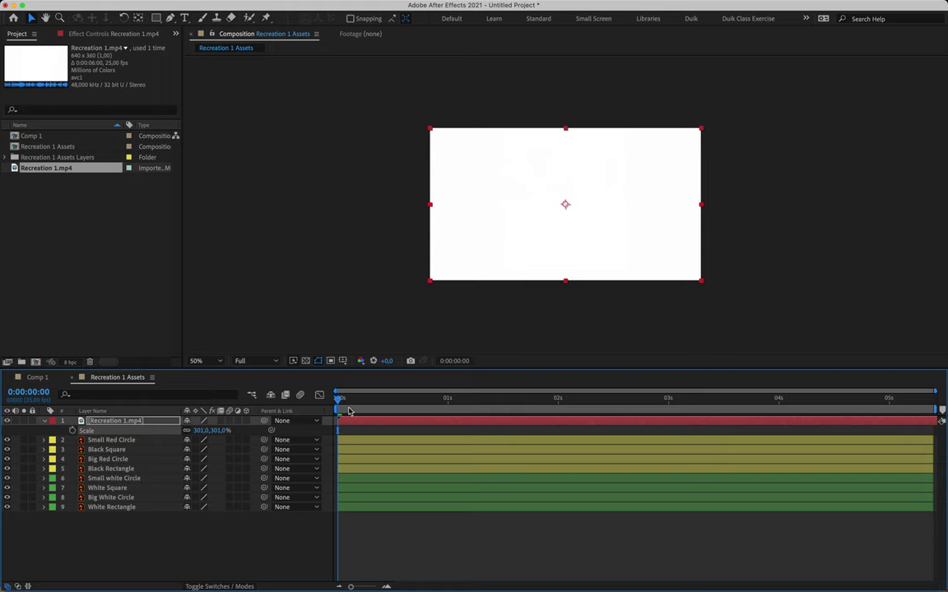
drag(338, 400, 569, 455)
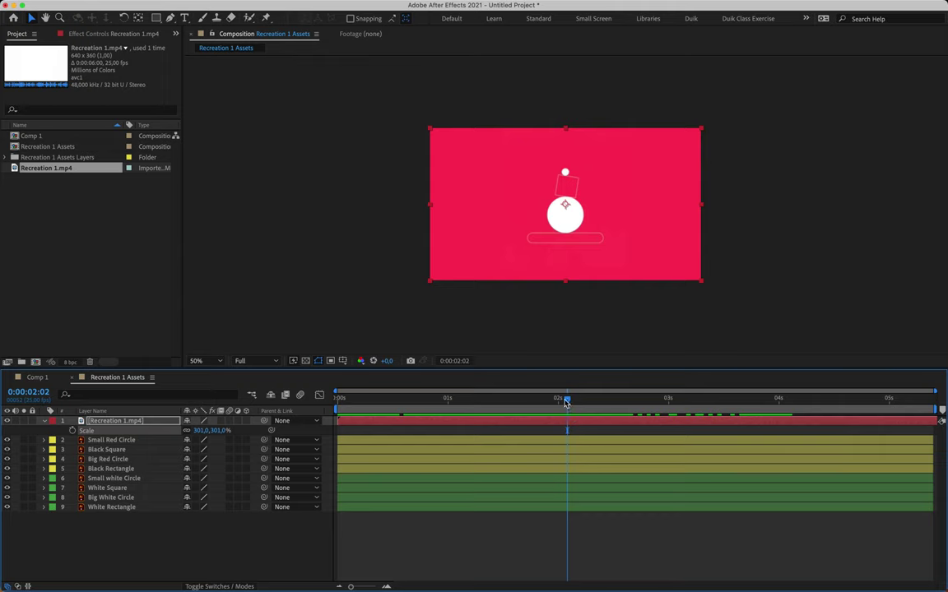
drag(566, 398, 330, 399)
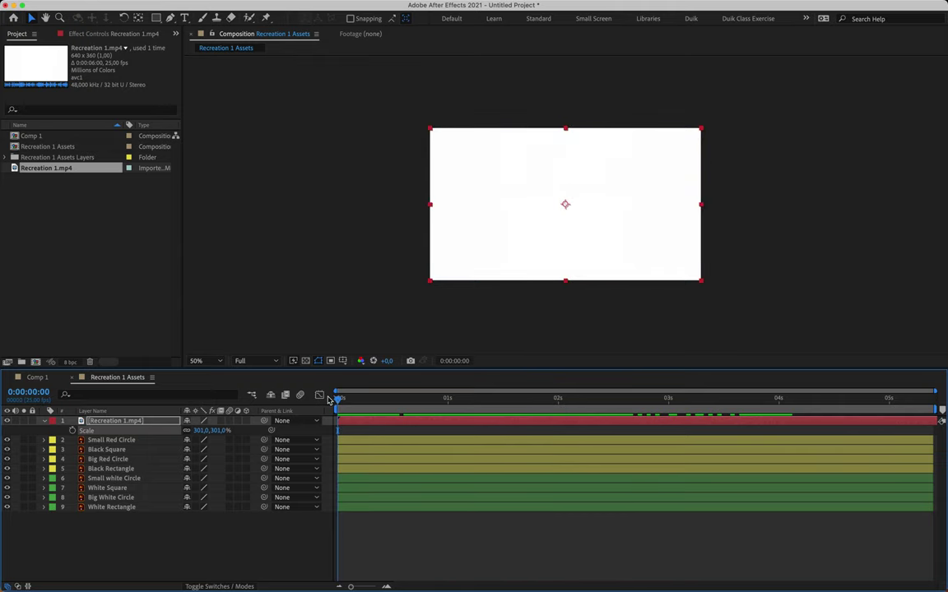
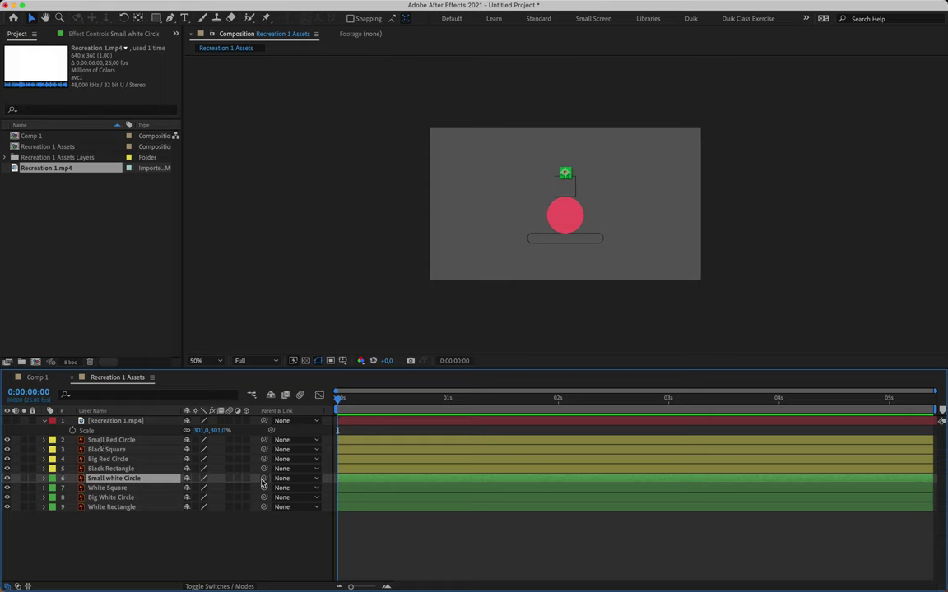
- Parent Small white Circle to Small Red Circle, and White Square to Black Square
mouse_move(266, 482)
mouse_down()
mouse_move(152, 422)
mouse_move(266, 483)
mouse_up()
click(292, 478)
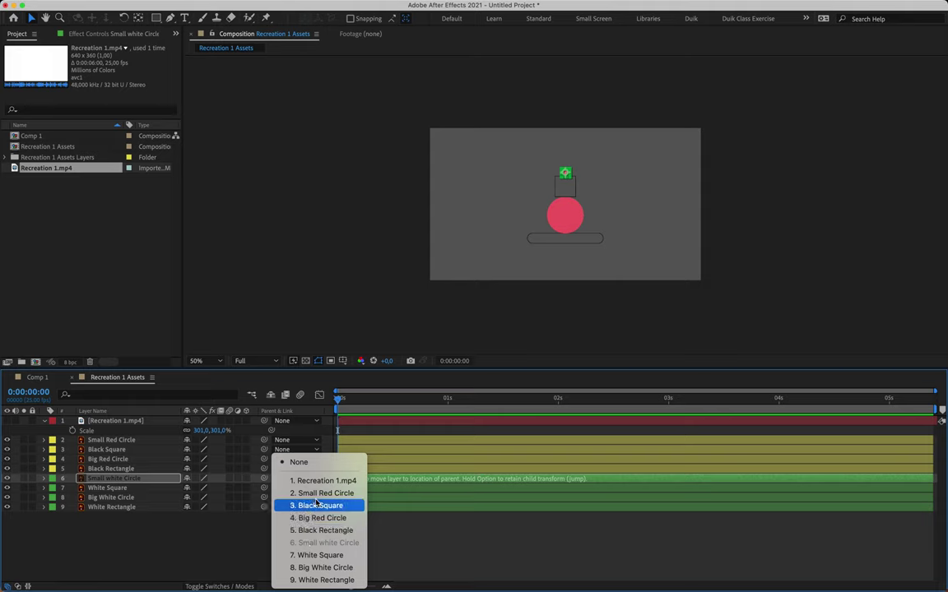
click(250, 564)
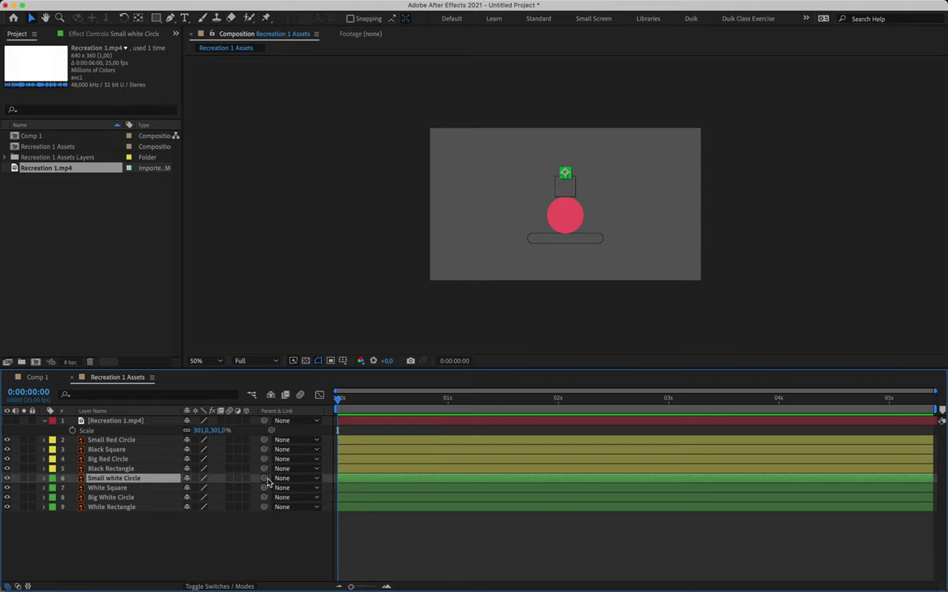
drag(265, 482, 138, 444)
click(149, 492)
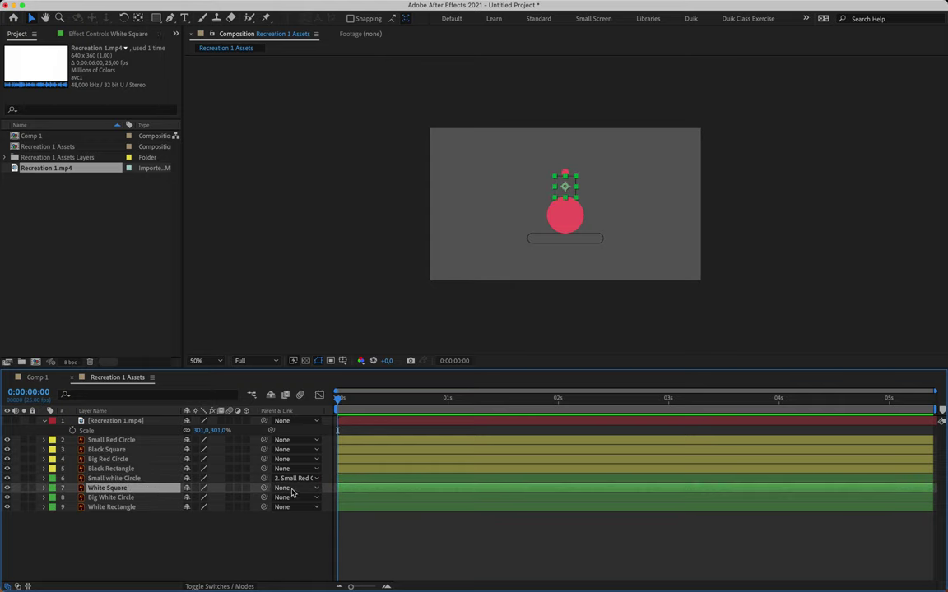
drag(264, 488, 146, 453)
- Parent Big White Circle to Big Red Circle, and White Rectangle to Black Rectangle
click(133, 498)
drag(264, 497, 144, 459)
click(139, 508)
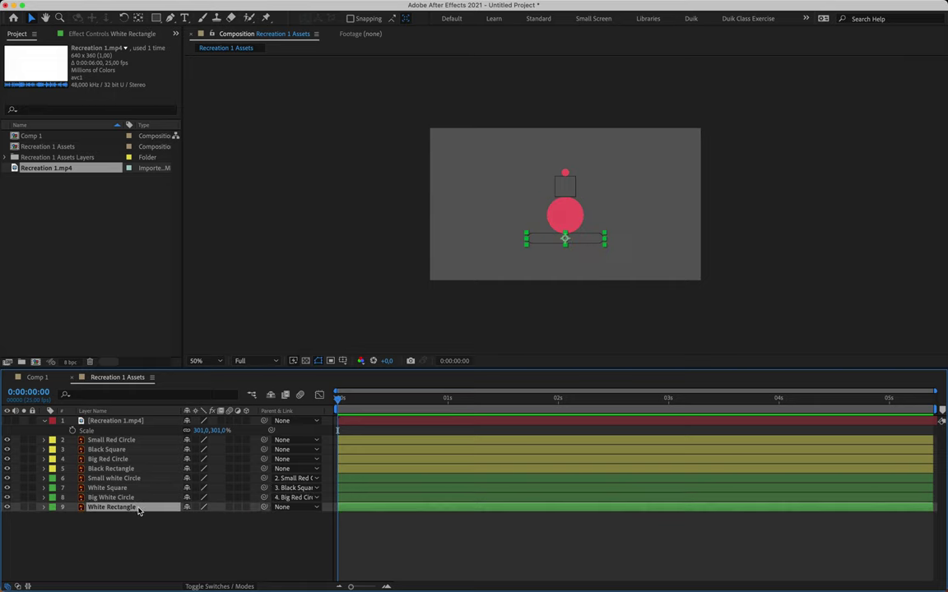
drag(266, 508, 157, 471)
click(159, 569)
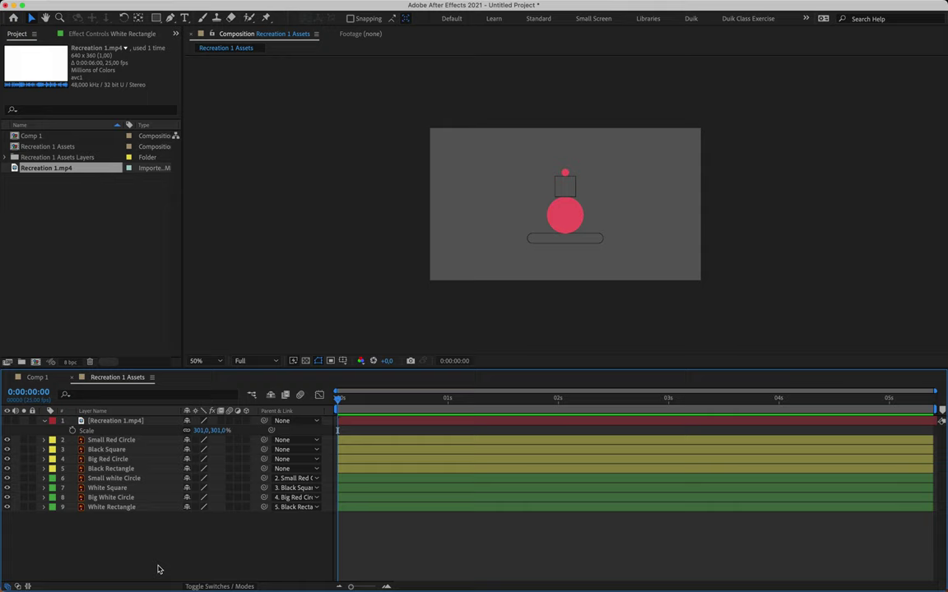
- Try moving Small Red Circle and toggling its visibility to test the white circle's parenting, then undo the move
click(141, 442)
scroll(587, 181, up, 4)
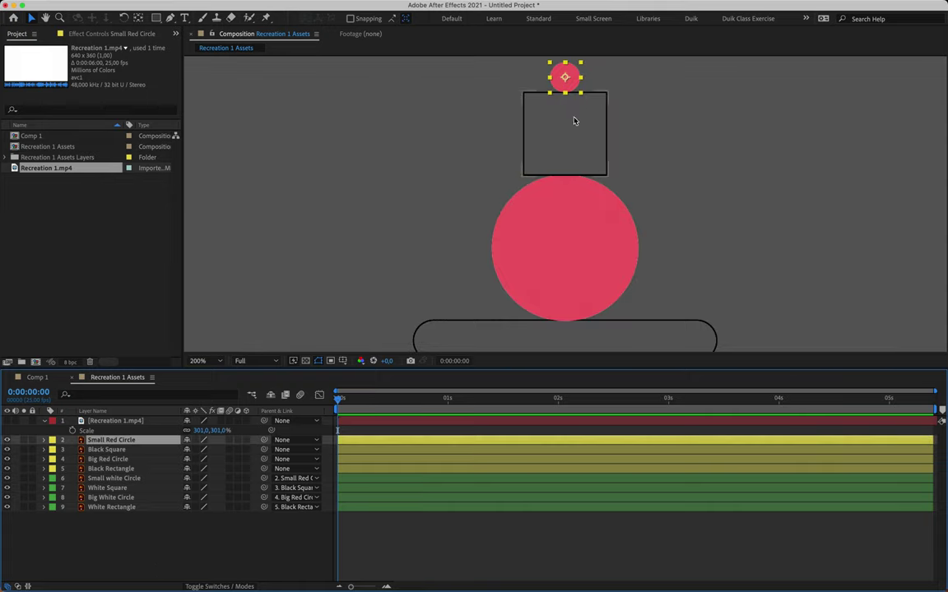
drag(539, 77, 567, 119)
scroll(601, 90, up, 2)
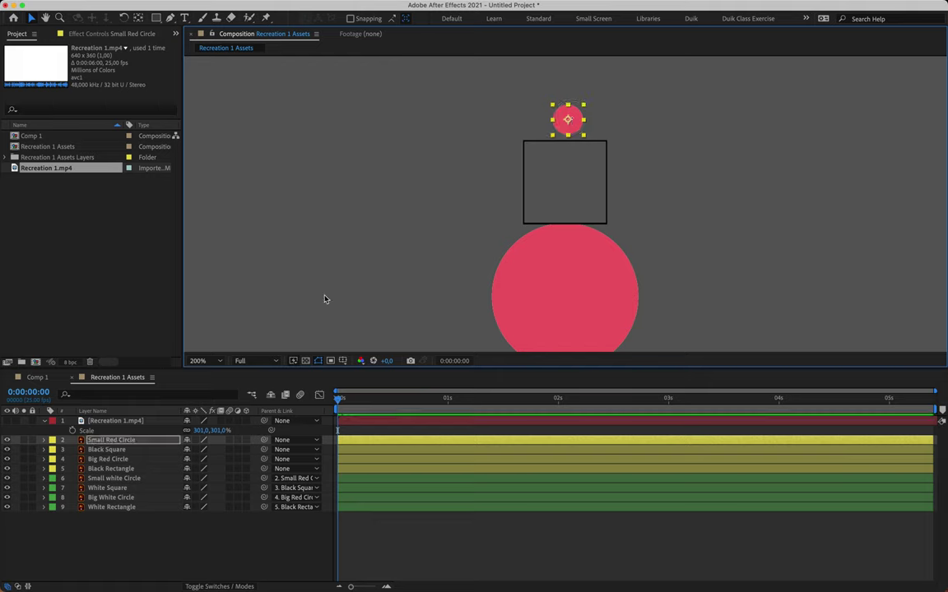
click(7, 440)
click(7, 440)
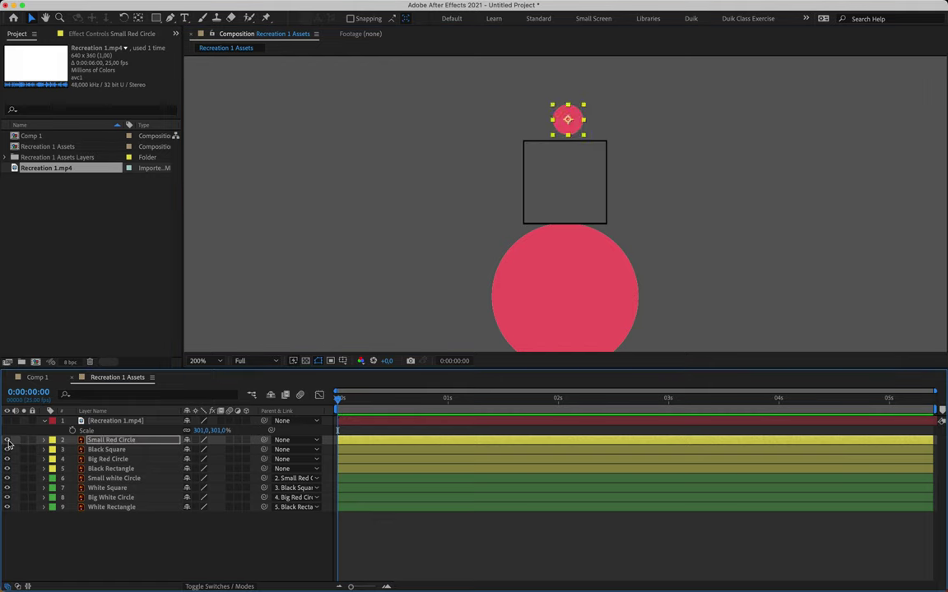
click(7, 441)
click(7, 440)
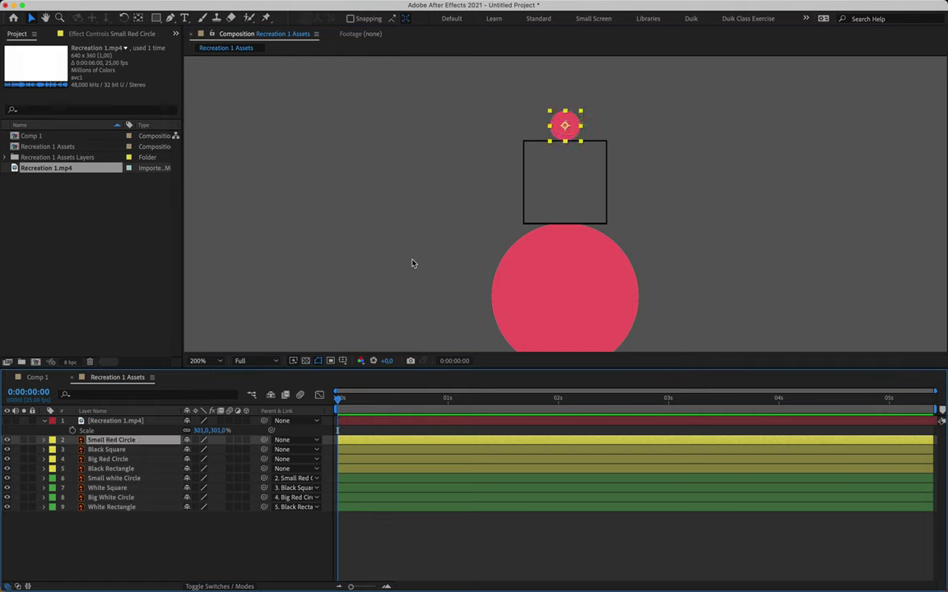
key(comma)
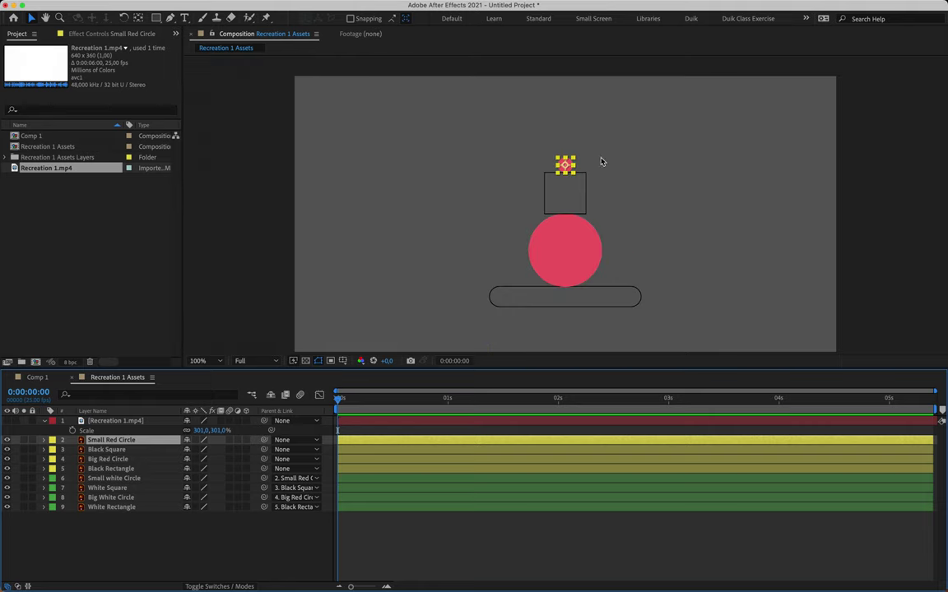
- Turn off visibility for the four white shape layers and shy them out of the layer list
click(114, 479)
shift+click(118, 508)
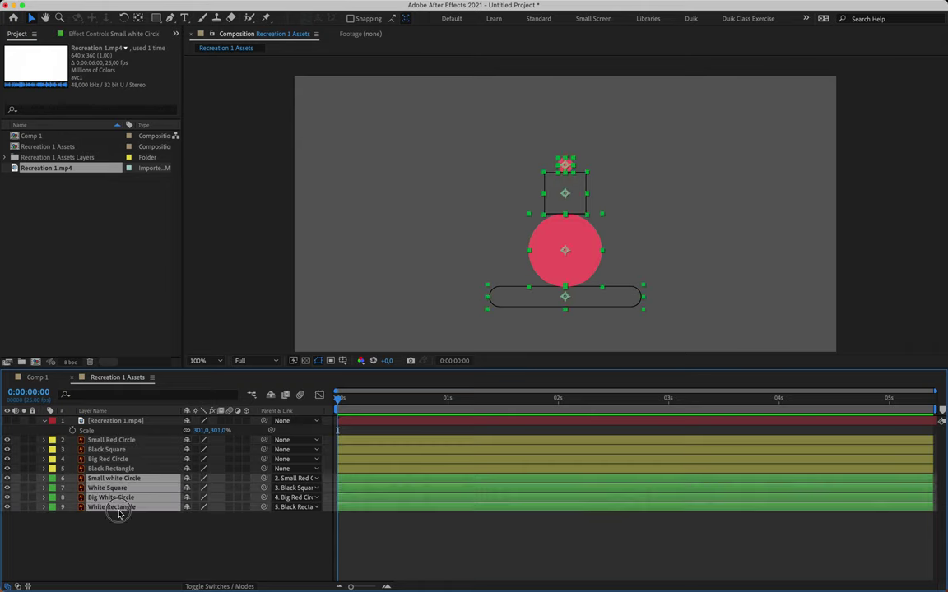
click(7, 485)
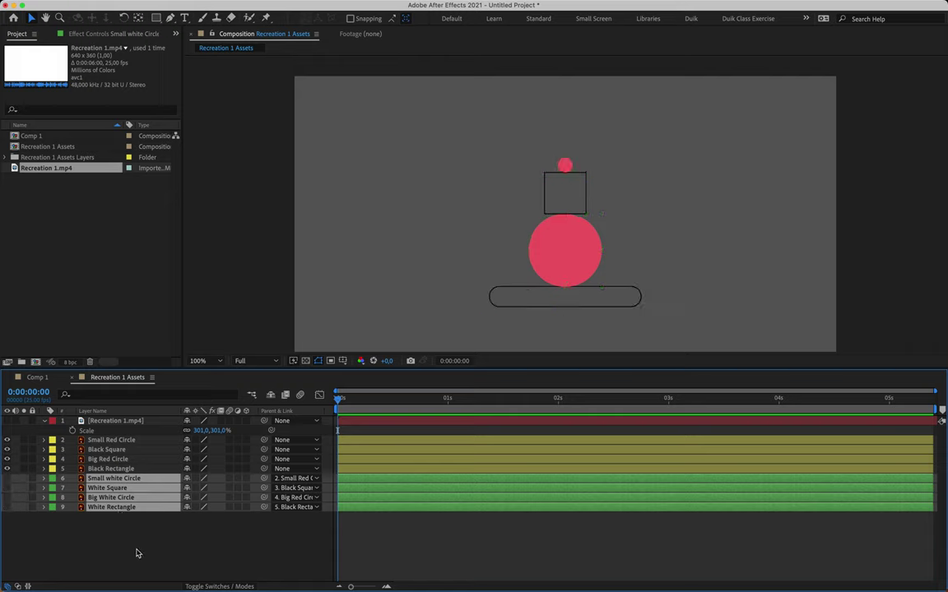
click(188, 483)
click(271, 395)
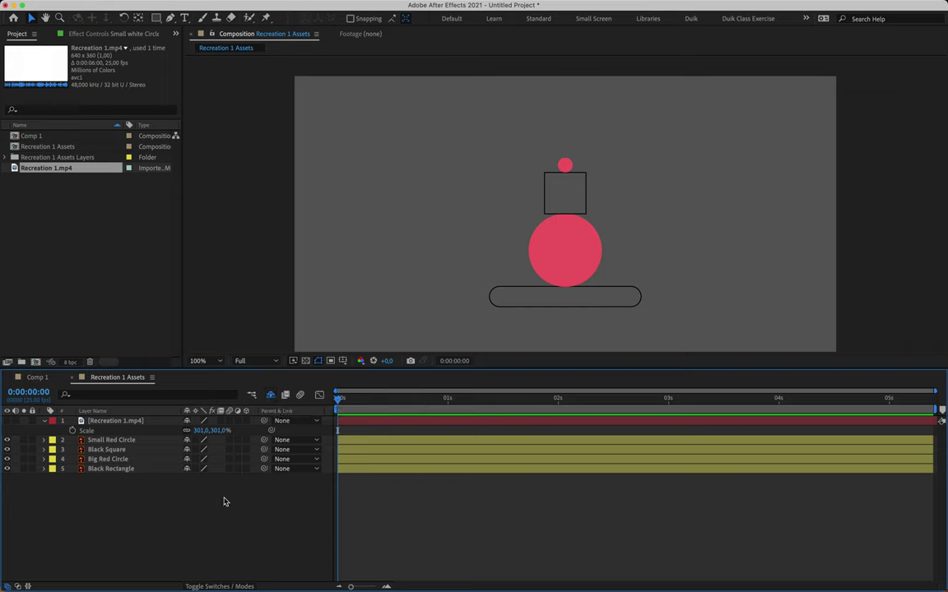
- Collapse the Recreation 1.mp4 layer's properties and make it visible, examining the rectangle's motion before returning to the start
click(45, 421)
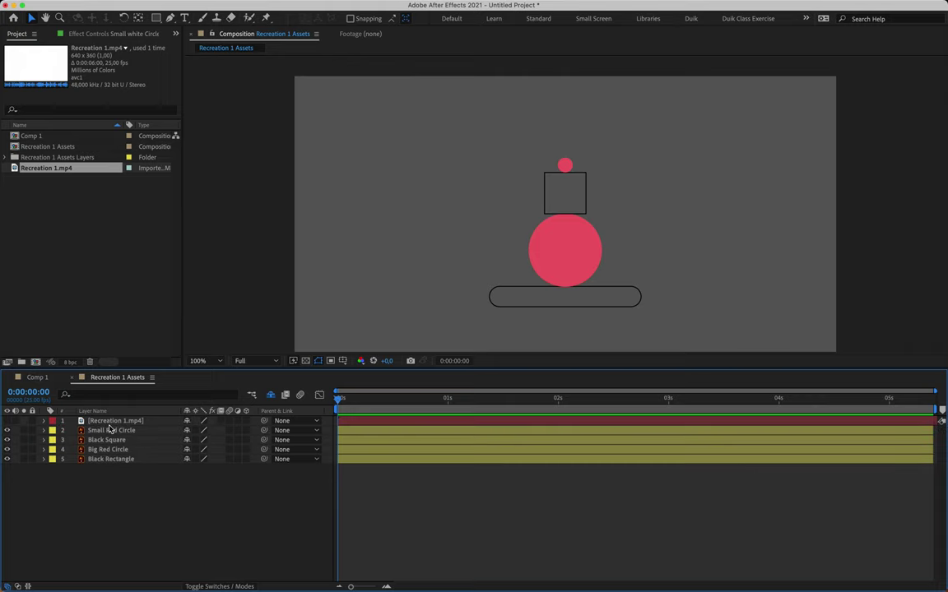
click(7, 420)
drag(339, 400, 422, 412)
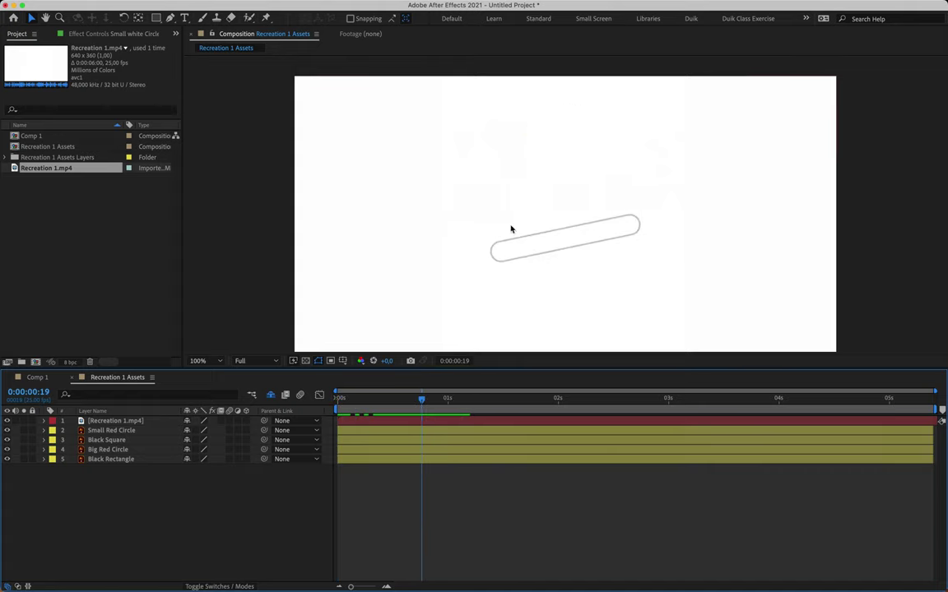
drag(422, 401, 494, 431)
drag(488, 390, 329, 392)
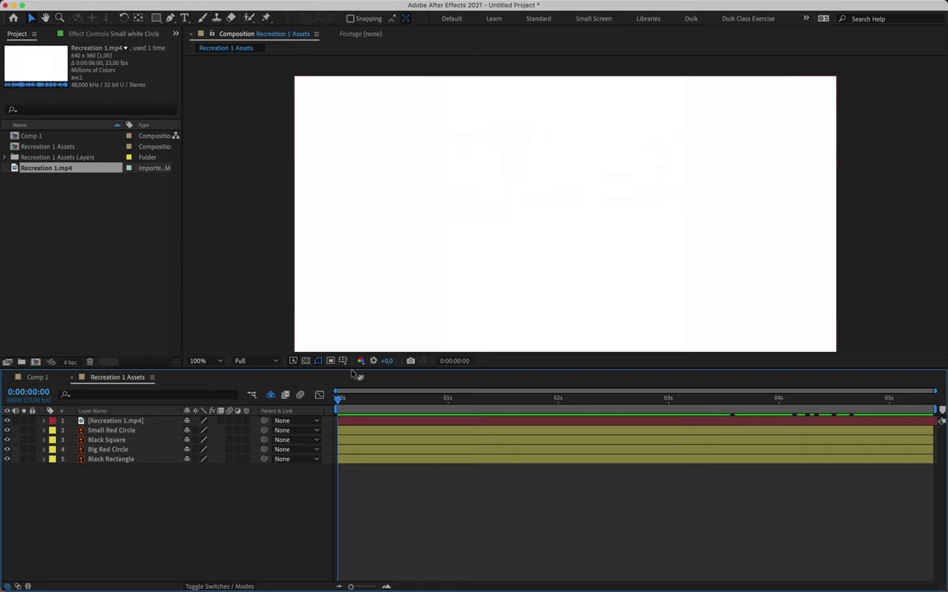
- Show the rulers around the composition view
mouse_move(304, 3)
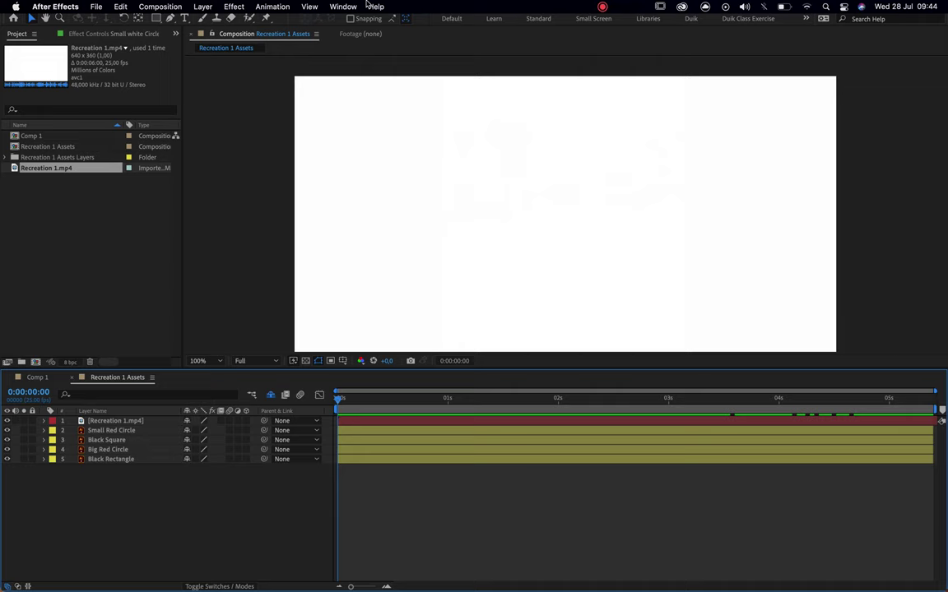
click(309, 7)
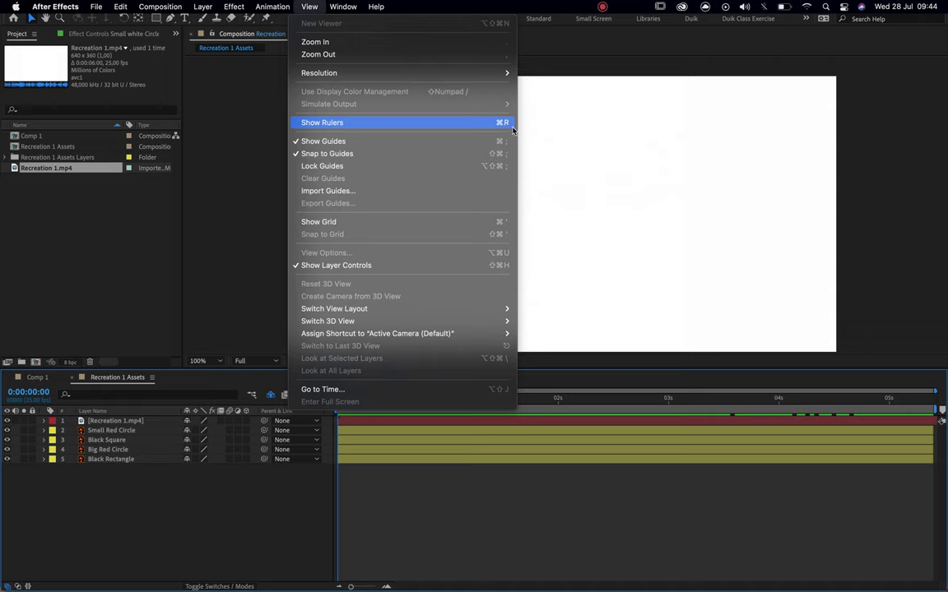
click(457, 121)
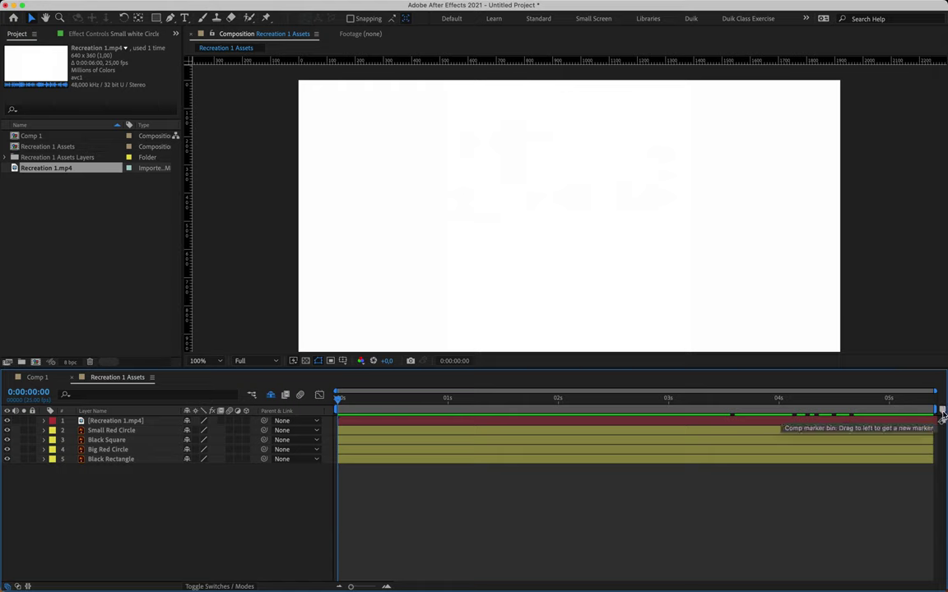
key(KP_Multiply)
drag(942, 417, 448, 401)
mouse_move(942, 409)
mouse_down()
mouse_move(497, 444)
mouse_move(782, 409)
mouse_up()
drag(859, 408, 942, 408)
drag(450, 409, 942, 409)
drag(342, 415, 942, 409)
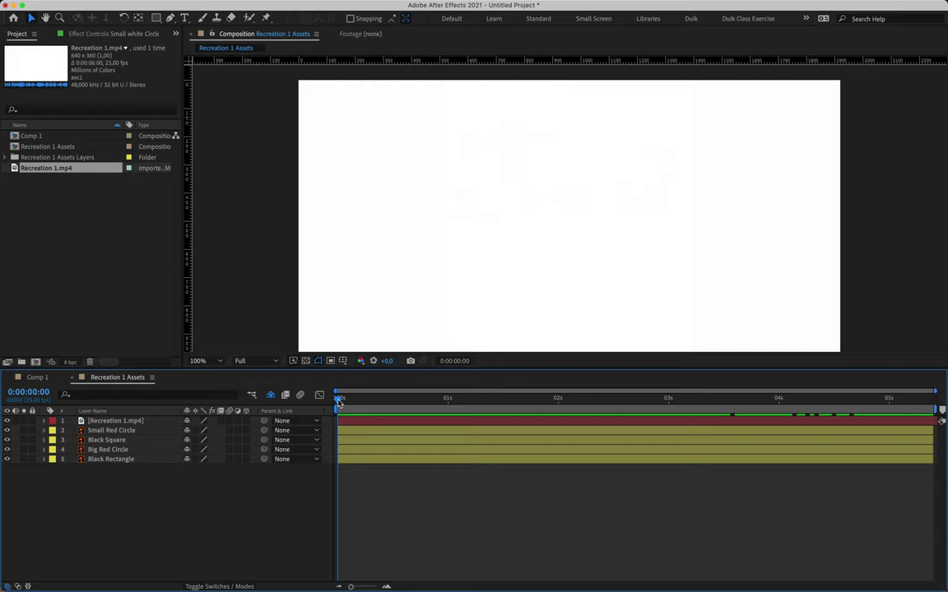
- At 0:00:00:11, place a horizontal guide at the reference rectangle's lowest point and add composition marker 1
drag(338, 401, 385, 411)
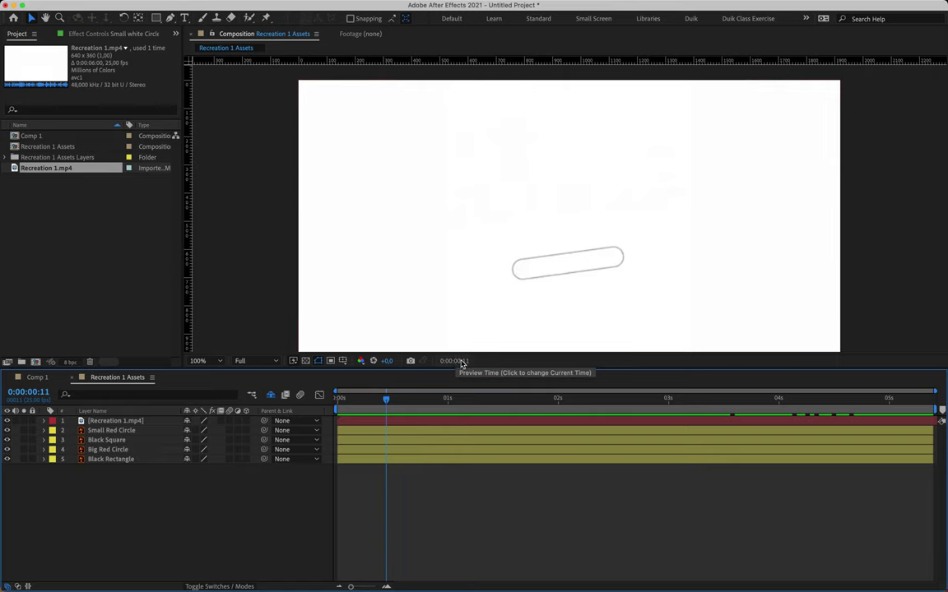
drag(508, 60, 497, 280)
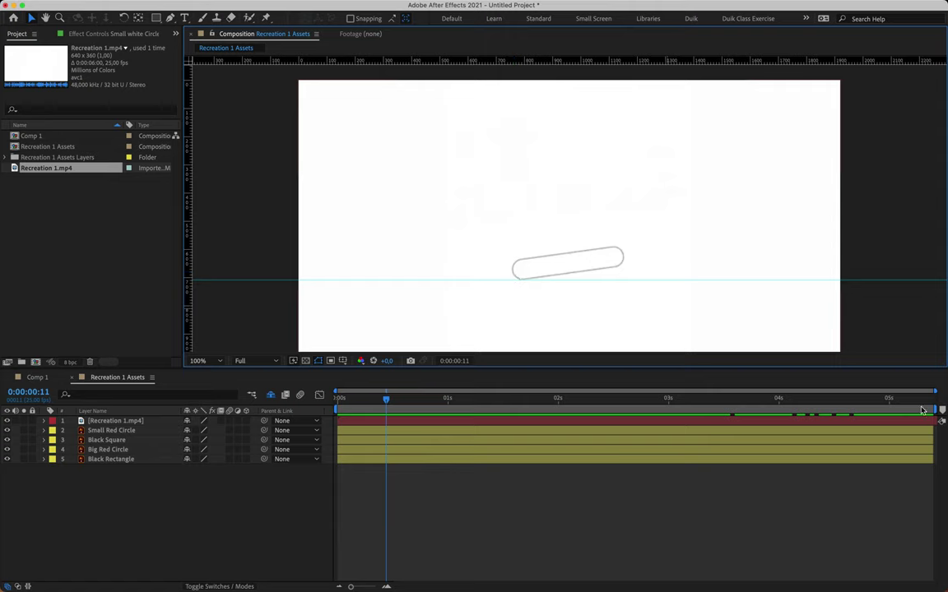
key(shift+1)
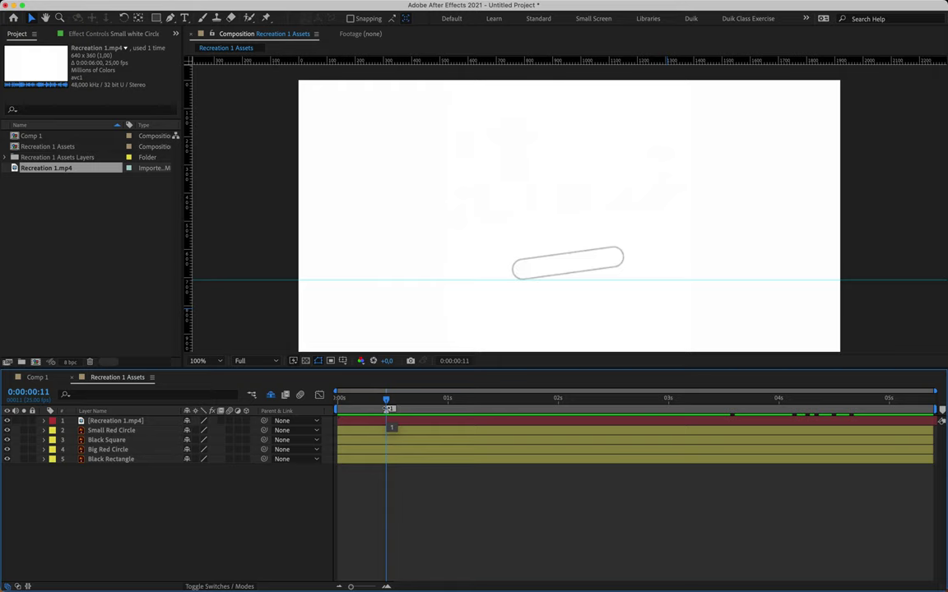
mouse_move(386, 400)
mouse_down()
mouse_move(433, 400)
mouse_move(389, 408)
mouse_up()
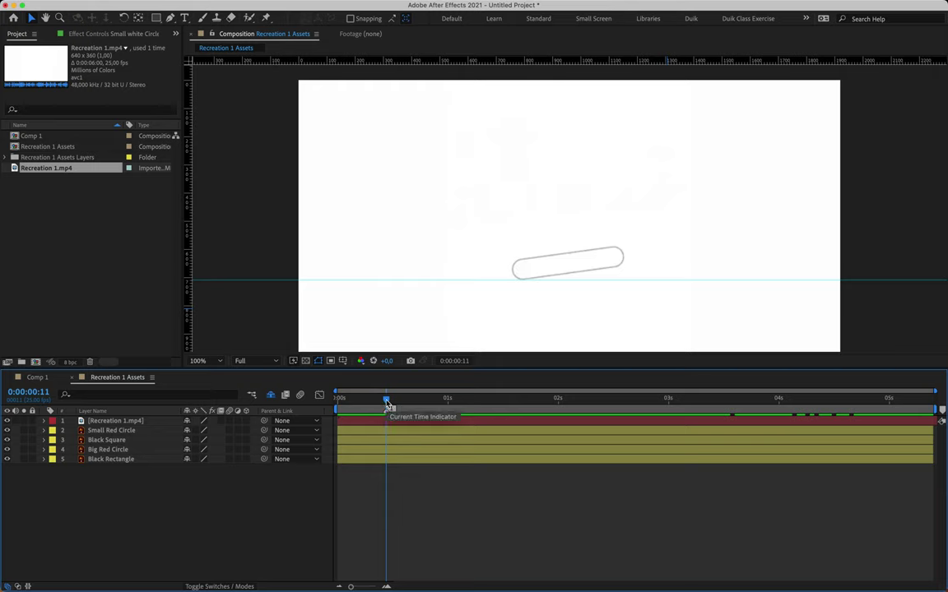
- At 0:00:00:18, add composition marker 2 and place a horizontal guide under the tilted rectangle's lowest point
drag(387, 403, 417, 408)
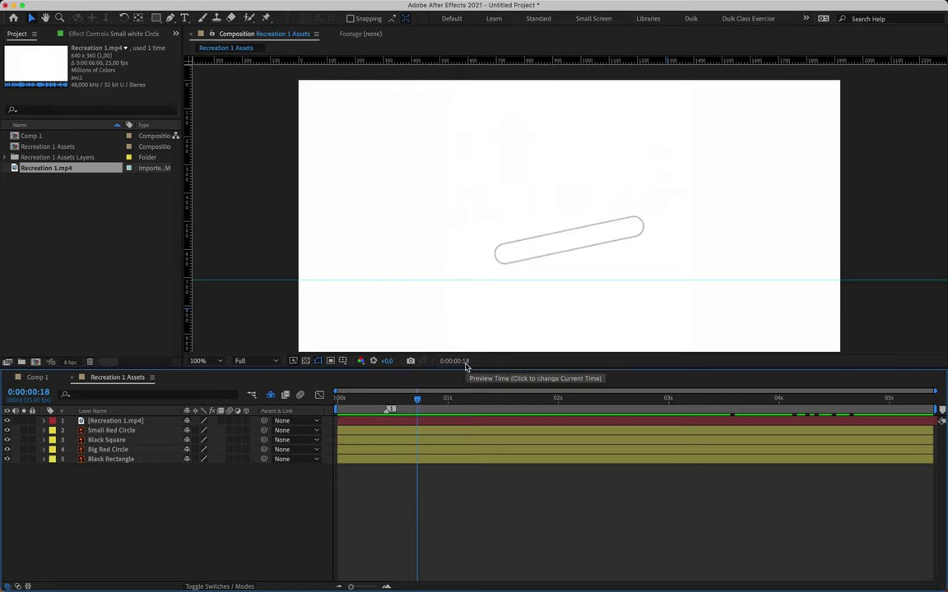
click(943, 411)
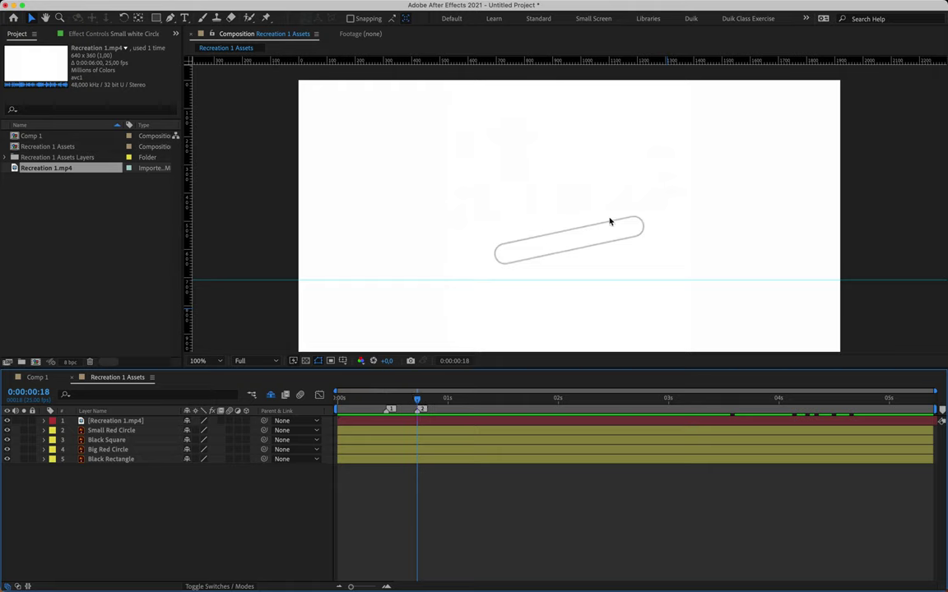
drag(546, 57, 526, 265)
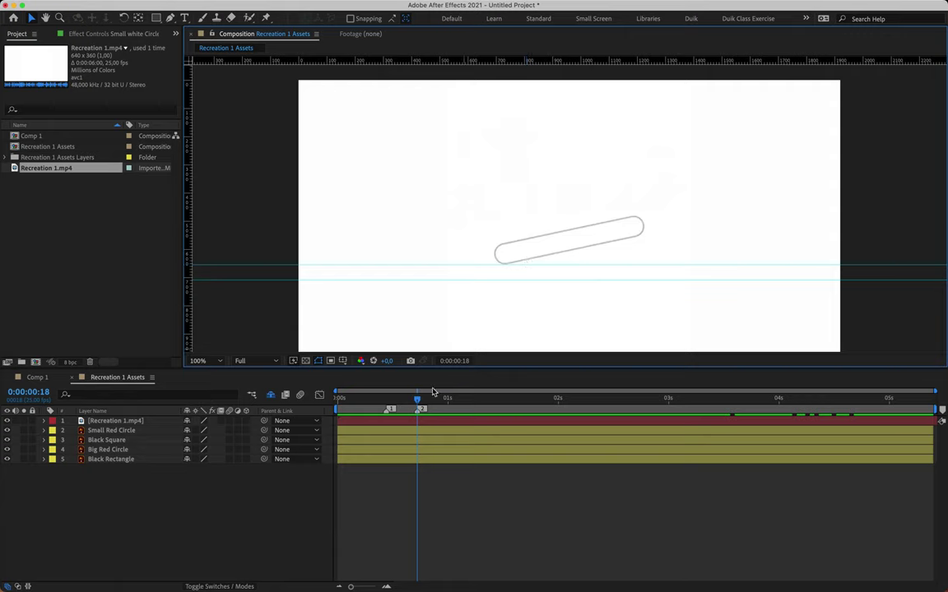
- At 0:00:01:01, add composition marker 3 and place a horizontal guide along the reference rectangle's bottom edge
drag(419, 401, 454, 405)
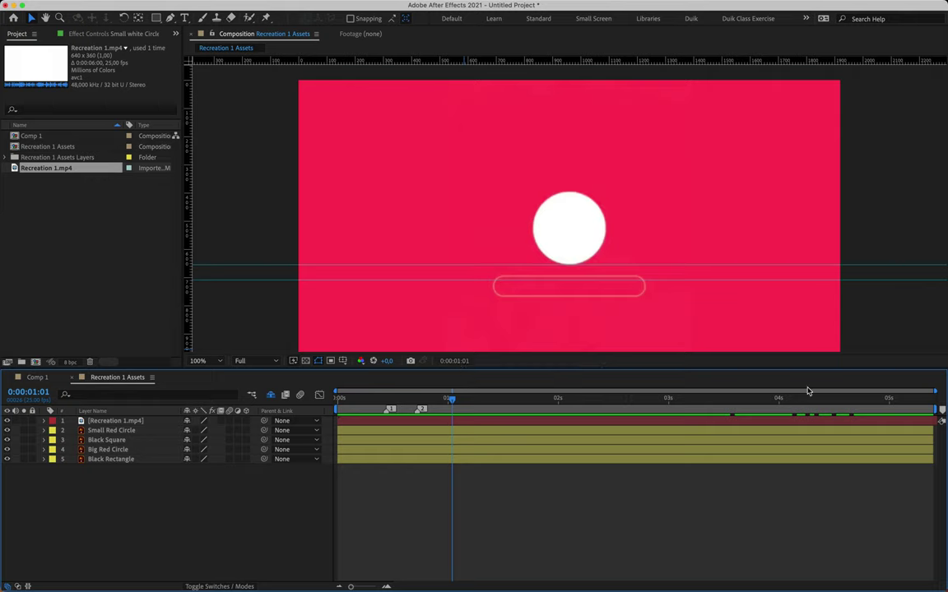
key(shift+3)
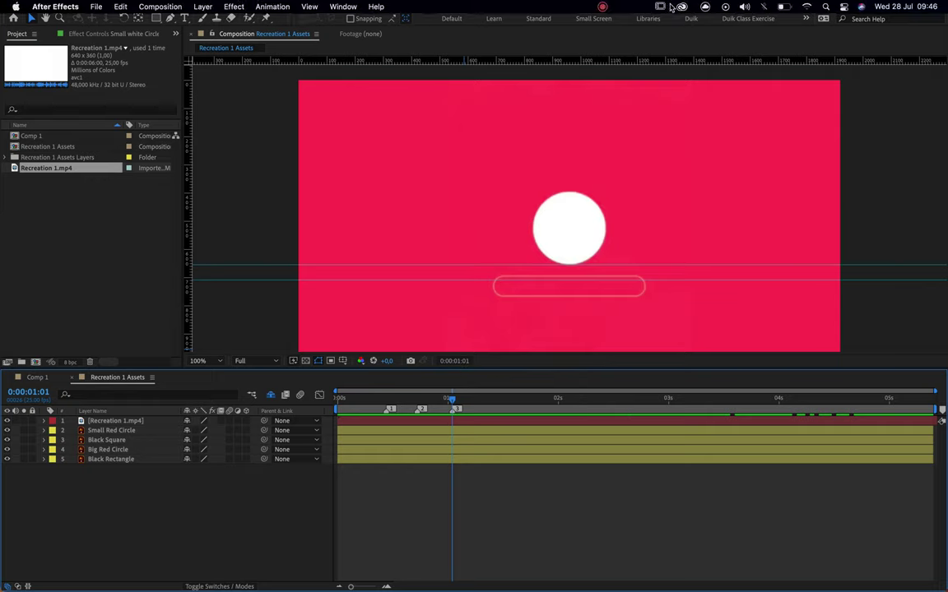
drag(598, 59, 595, 298)
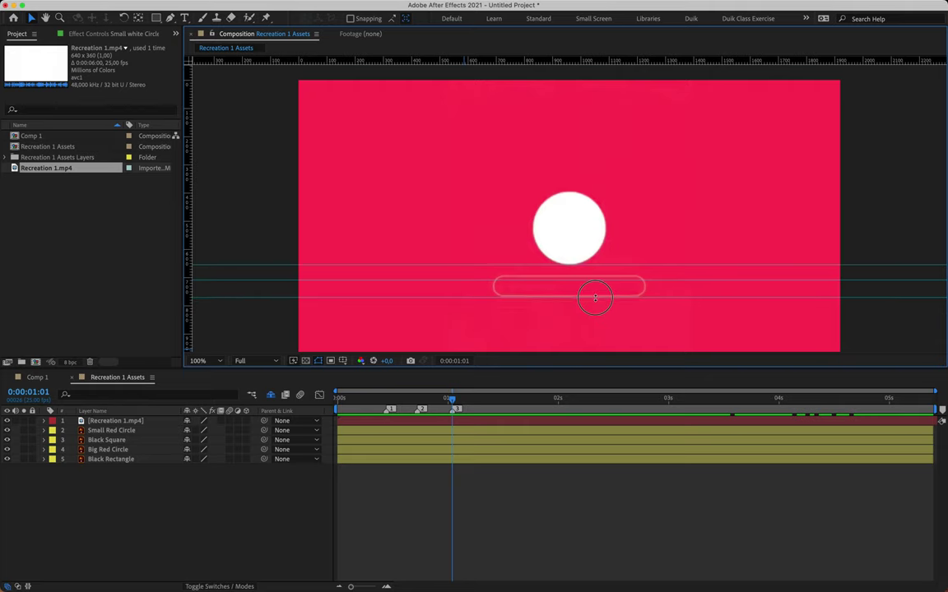
- At 0:00:01:05, add composition marker 4 and align a new horizontal guide with the raised rectangle's bottom edge
drag(452, 400, 472, 403)
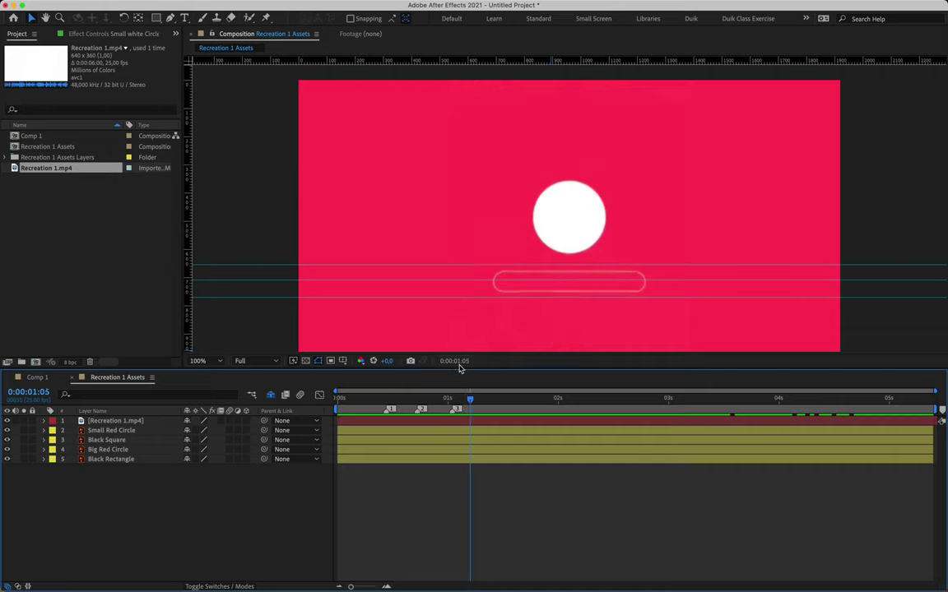
click(943, 409)
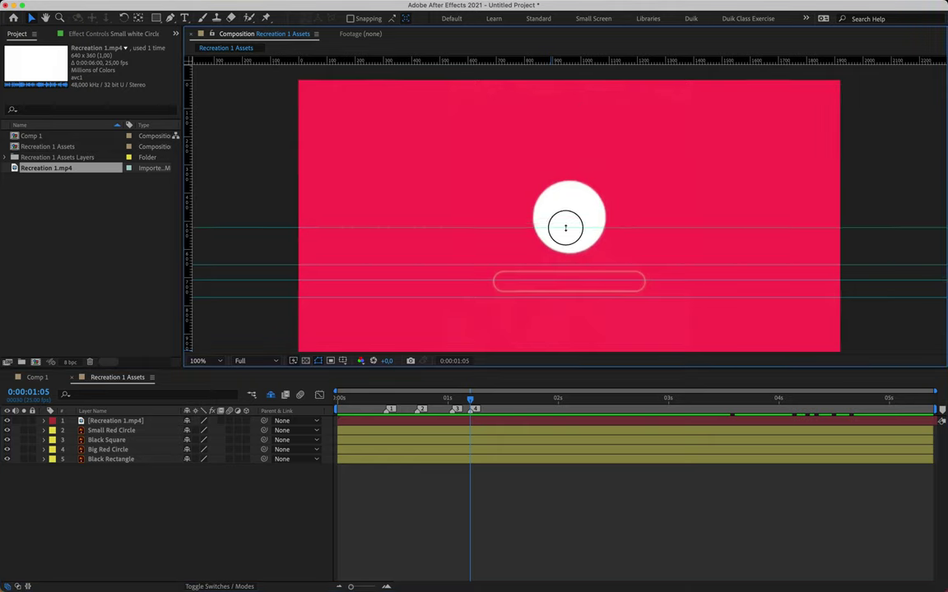
drag(562, 297, 568, 290)
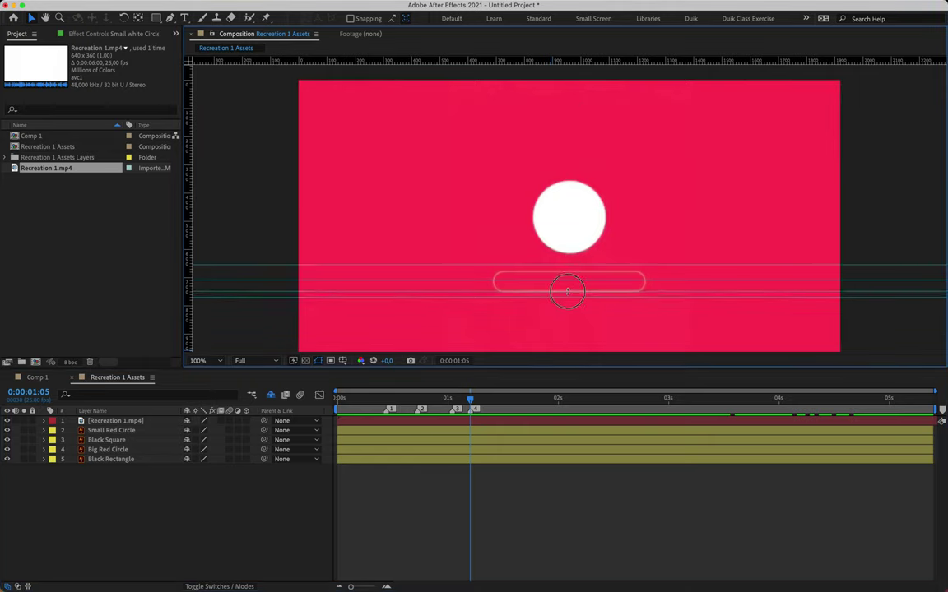
- At 0:00:01:11, add composition marker 5 and place a horizontal guide along the reference rectangle's bottom edge
drag(473, 403, 497, 408)
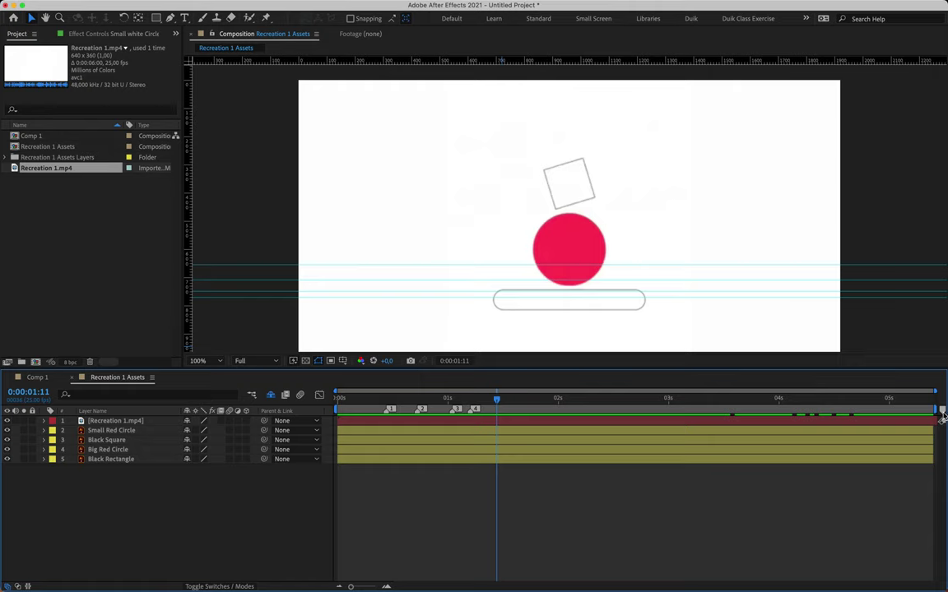
key(KP_Multiply)
drag(591, 62, 585, 310)
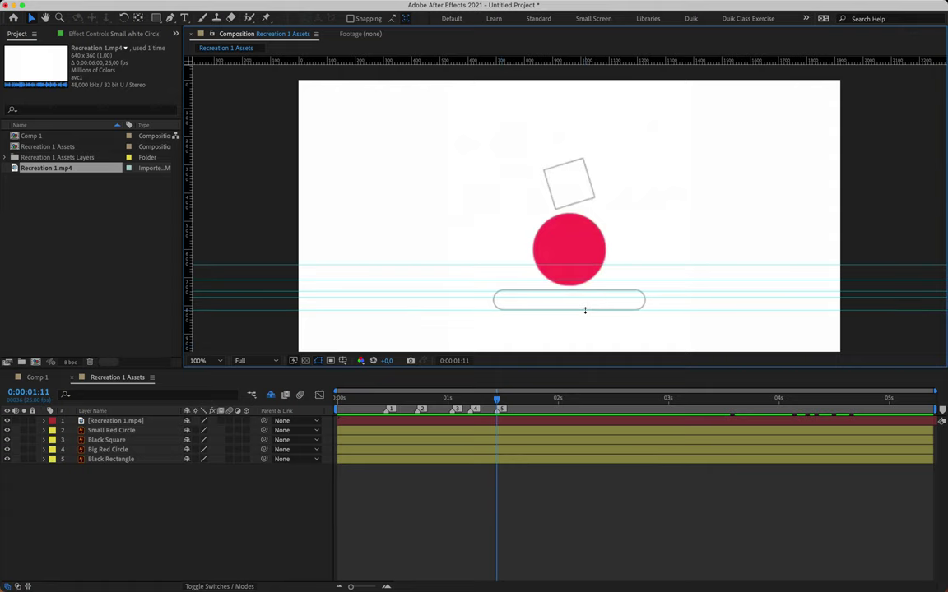
- Return to marker 1 at 0:00:00:11 and hide the reference video, Small Red Circle, Black Square and Big Red Circle
drag(497, 399, 385, 440)
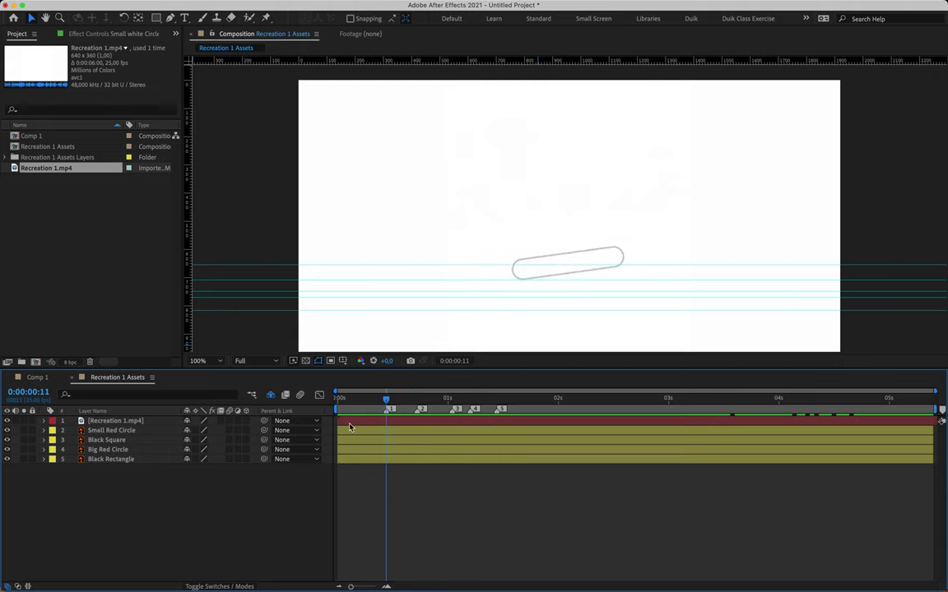
click(7, 421)
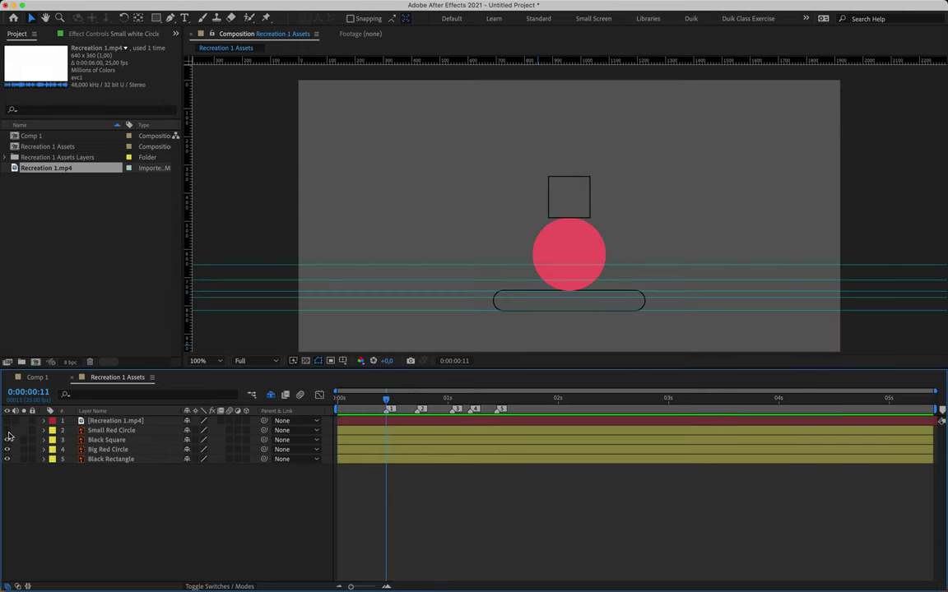
click(8, 443)
click(7, 449)
- Reveal Black Rectangle's Position, Scale and Rotation properties and set its rotation to -7°
click(131, 460)
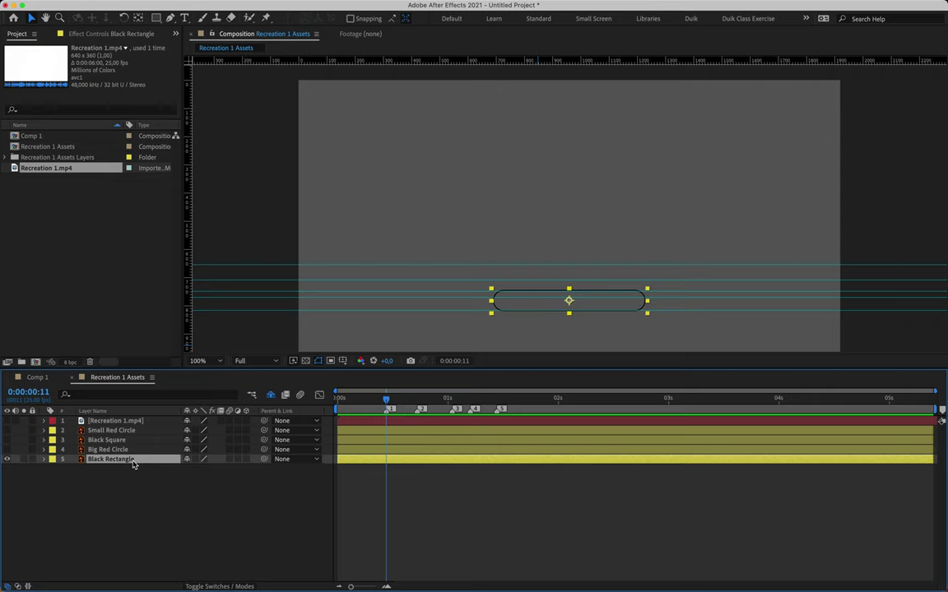
key(p)
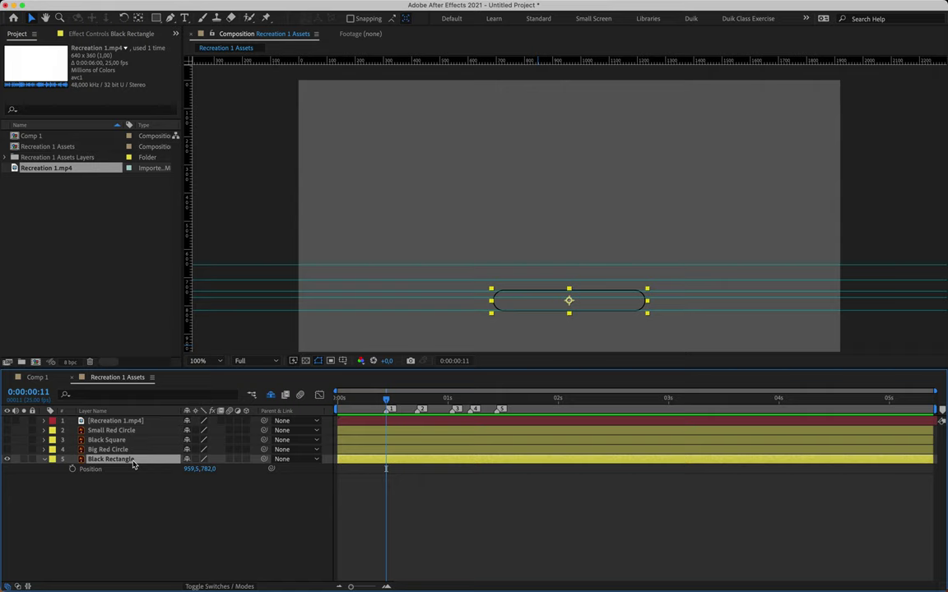
key(shift+s)
key(shift+r)
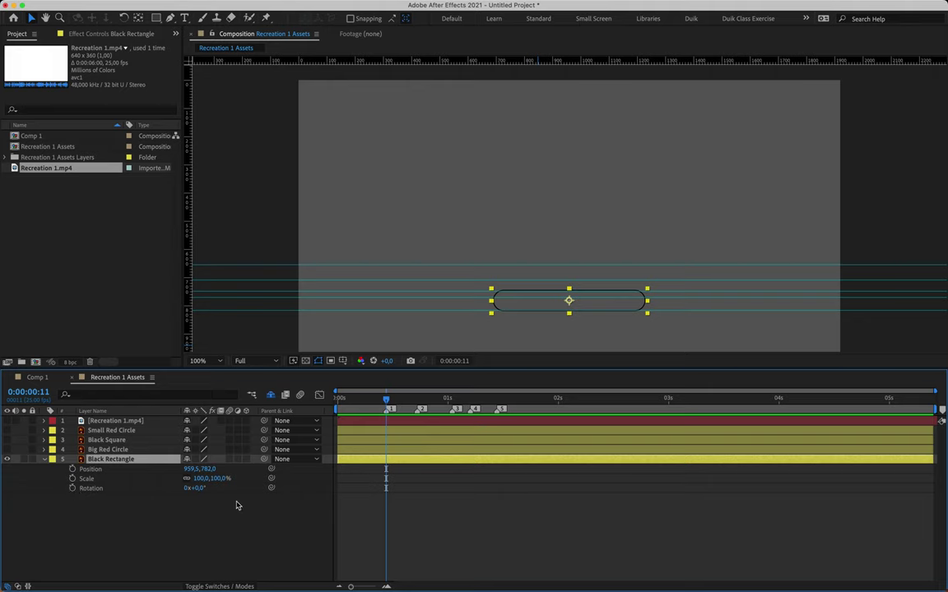
click(201, 490)
text(-7)
key(Return)
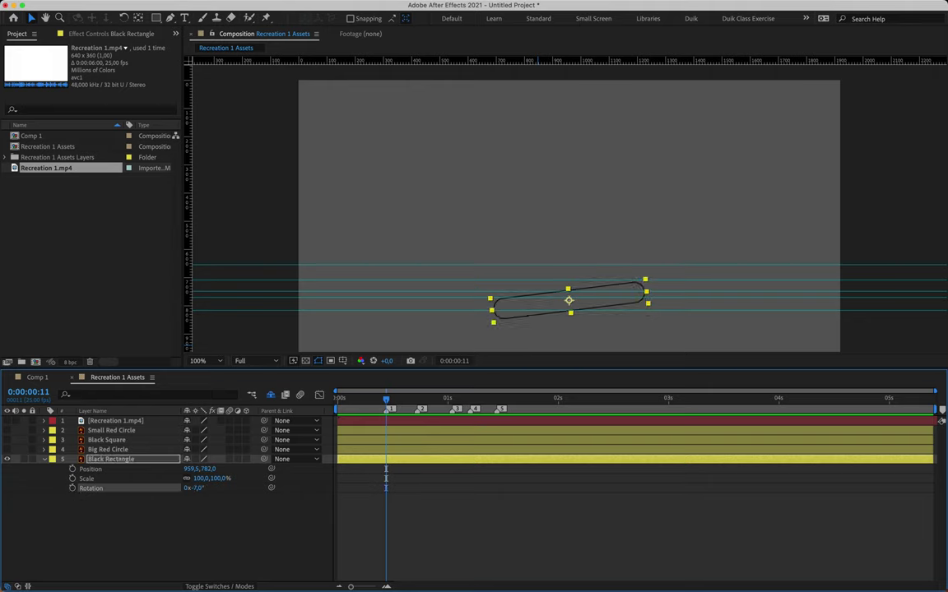
- Unlink Black Rectangle's scale proportions and set its horizontal scale to 50%
click(187, 483)
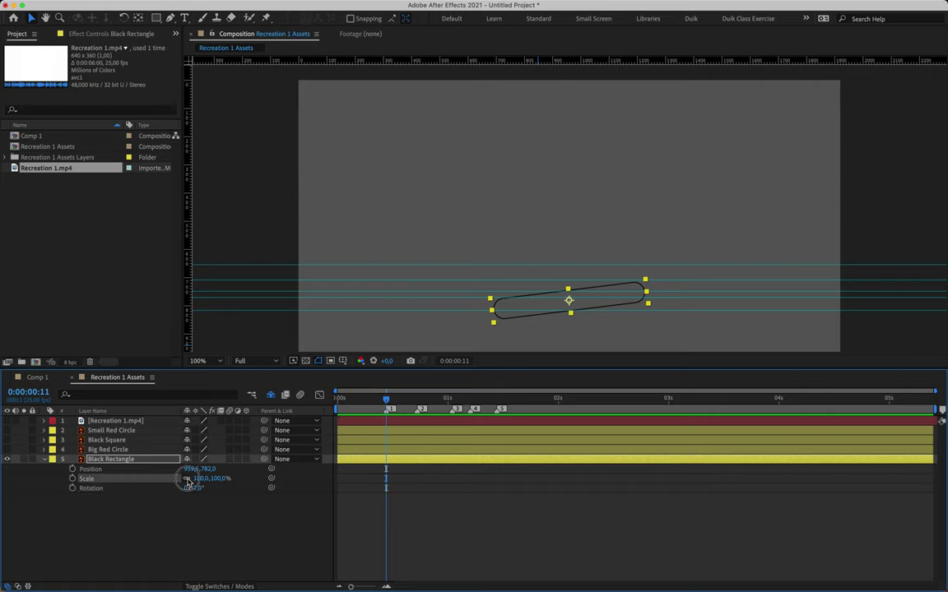
click(202, 481)
text(108)
text(50)
key(Return)
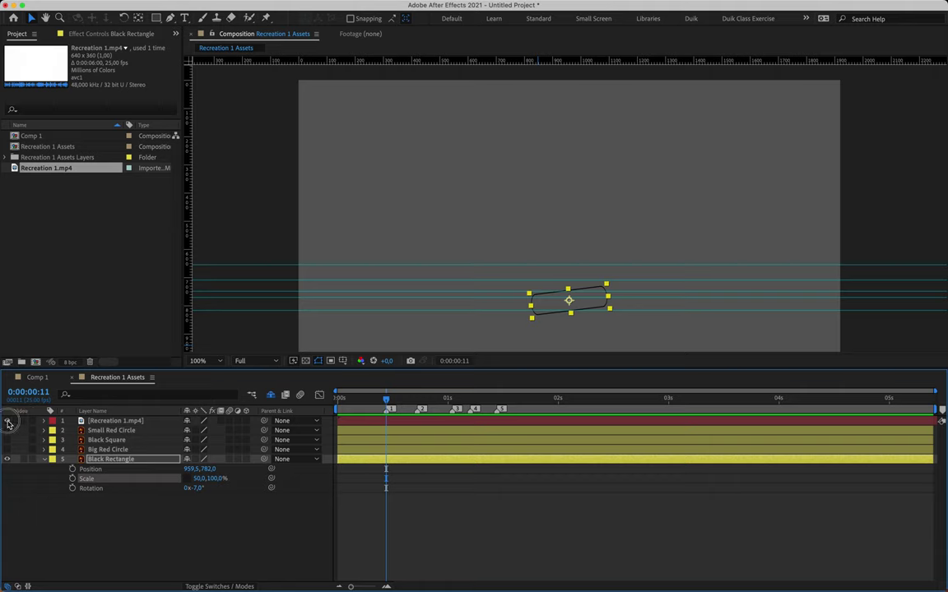
- Move to 0:00:00:08 with the reference video shown to check the rectangle's pose, and hide the video again
key(space)
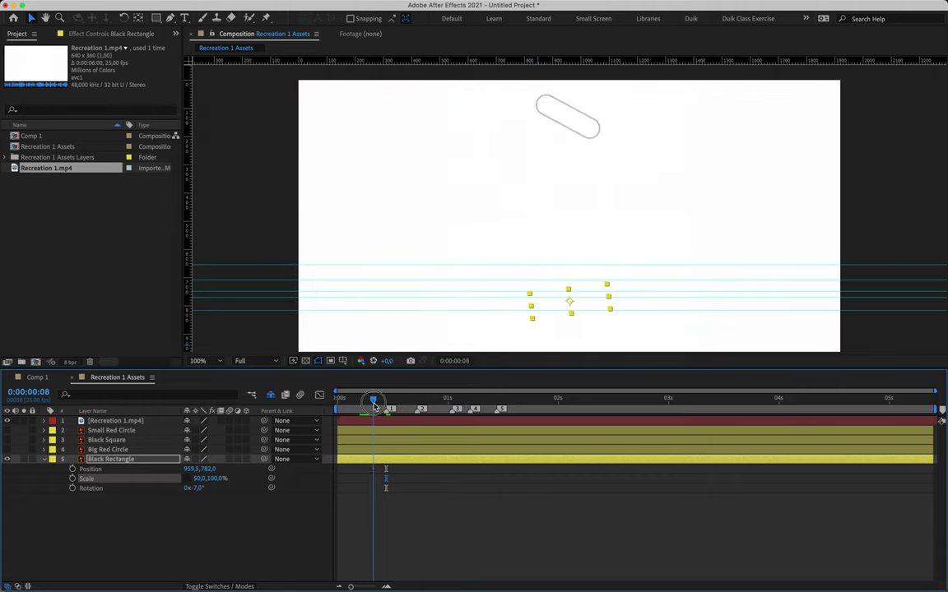
click(7, 421)
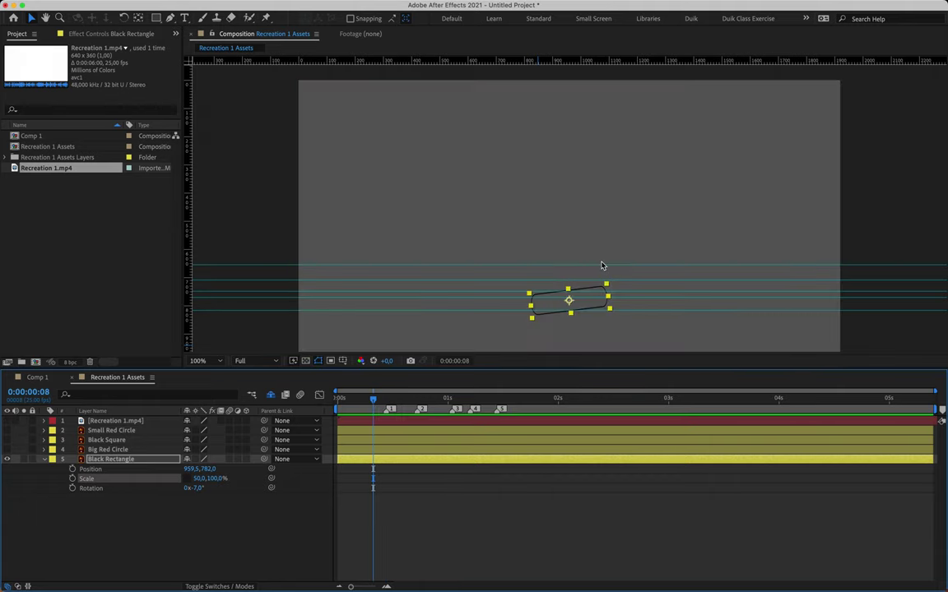
- Go to 0:00:00:00 and enable Position keyframing for Black Rectangle
scroll(603, 265, up, 2)
drag(580, 287, 652, 78)
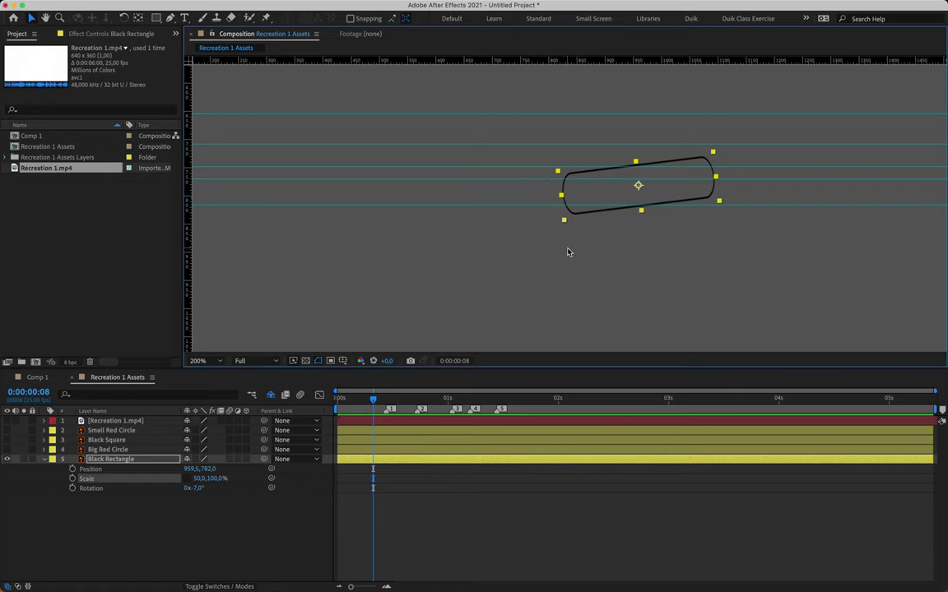
key(comma)
drag(552, 262, 529, 308)
drag(503, 367, 503, 398)
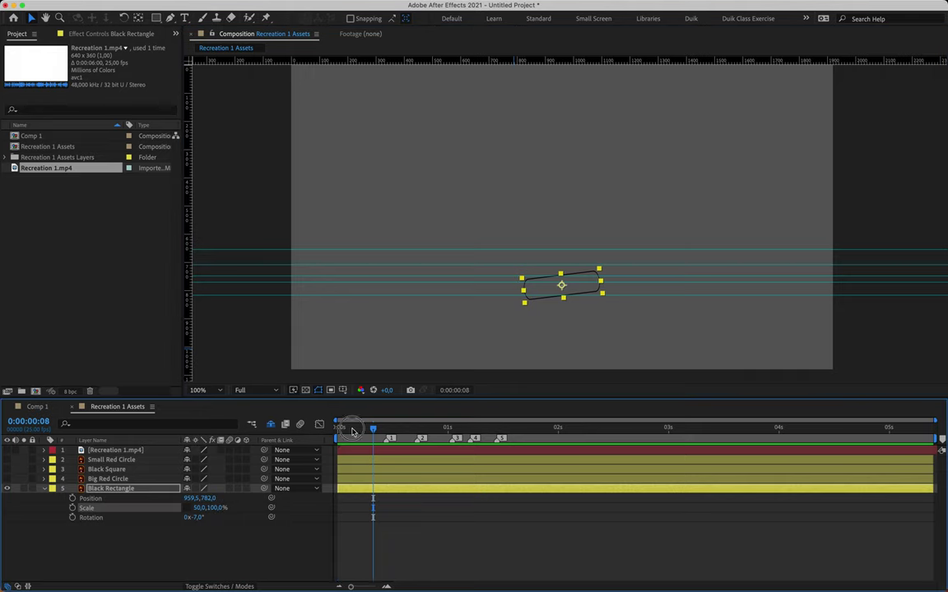
key(Home)
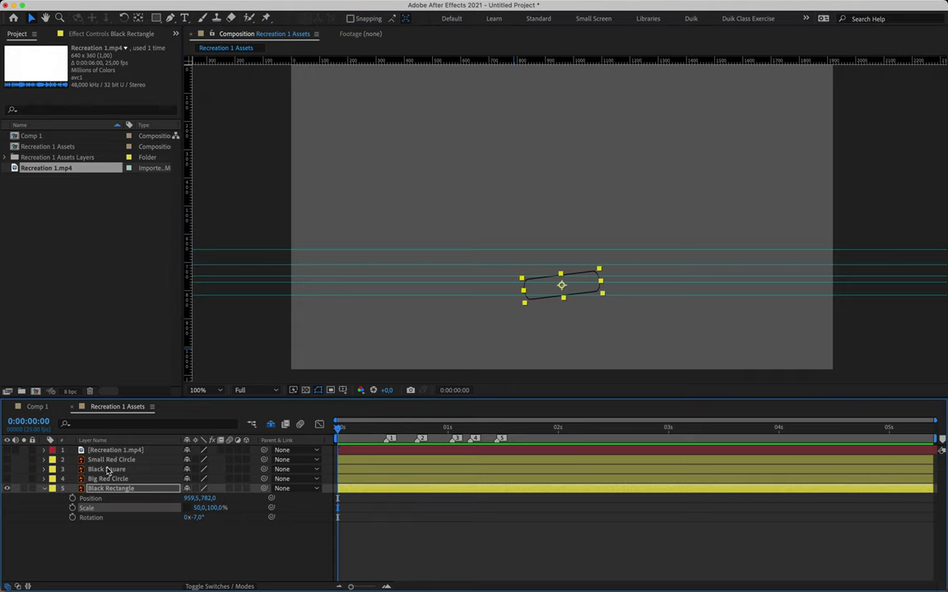
click(73, 498)
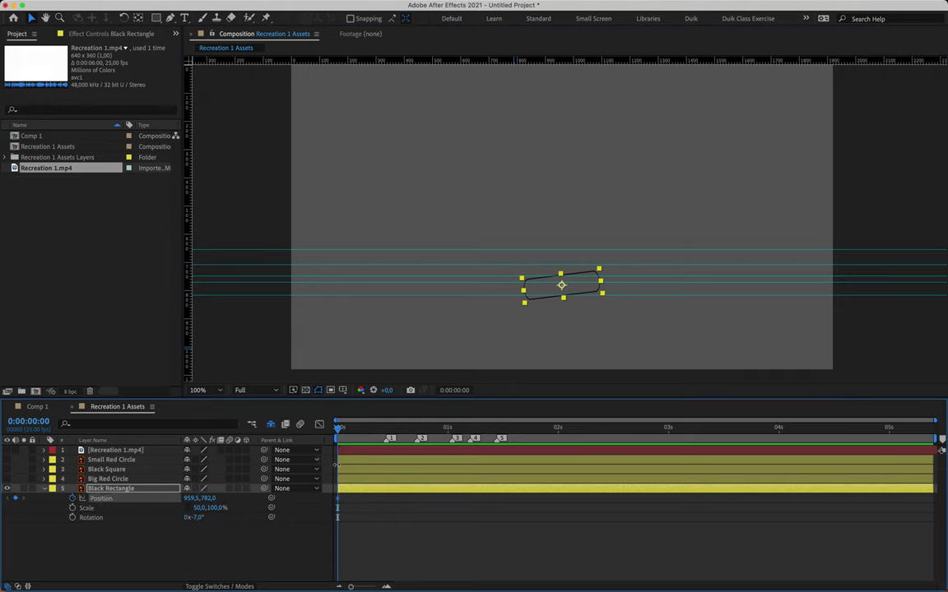
- Move Black Rectangle straight up out of the frame to a Y position of -86 at 0:00:00:00, and hide the rulers
key(shift+Up)
key(shift+Up)
key(shift+Up)
key(shift+Up)
key(shift+Up)
key(shift+Up)
key(shift+Up)
key(shift+Up)
key(shift+Up)
key(shift+Up)
key(shift+Up)
key(shift+Up)
key(shift+Up)
key(shift+Up)
key(shift+Up)
key(shift+Up)
key(shift+Up)
key(shift+Up)
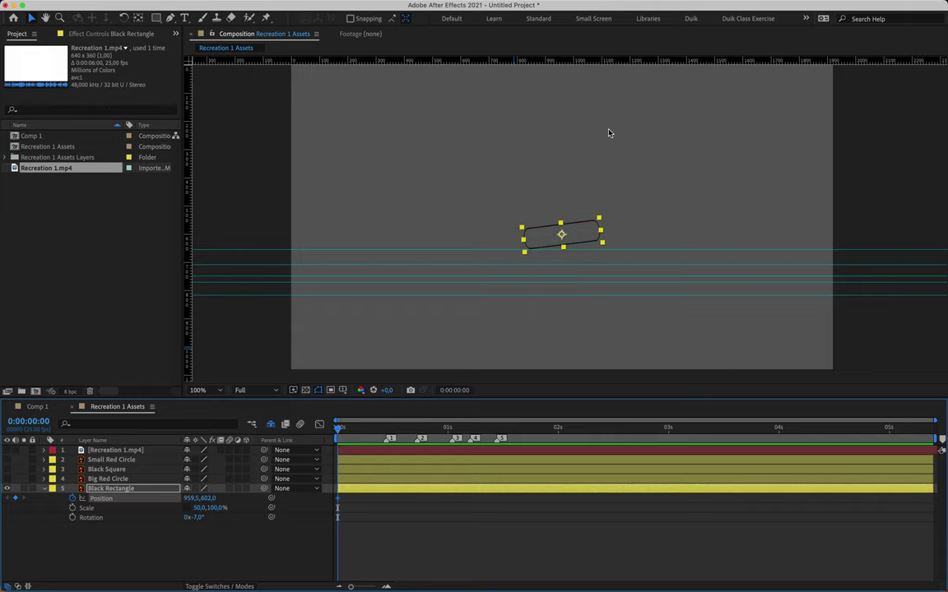
scroll(607, 175, up, 3)
drag(567, 280, 580, 102)
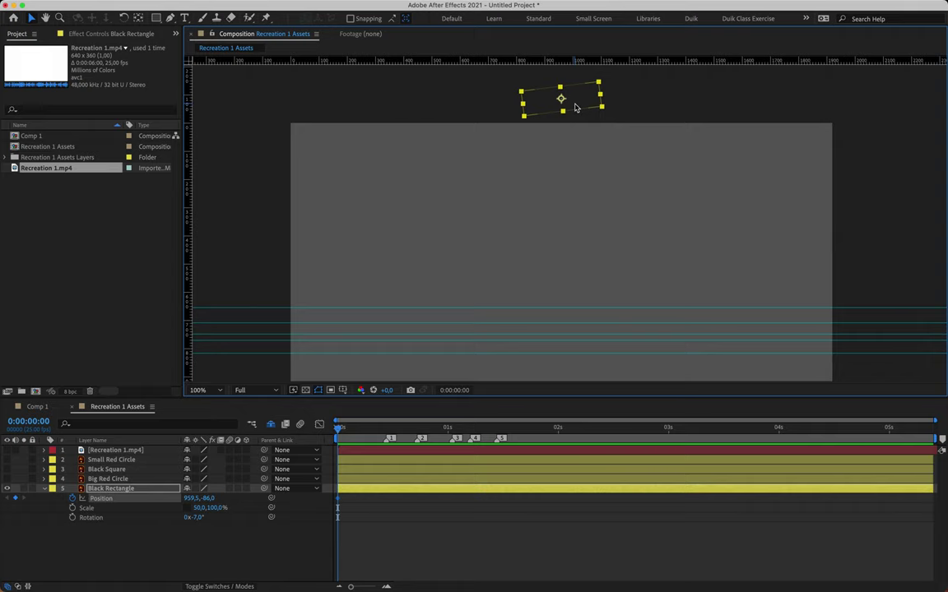
key(super+r)
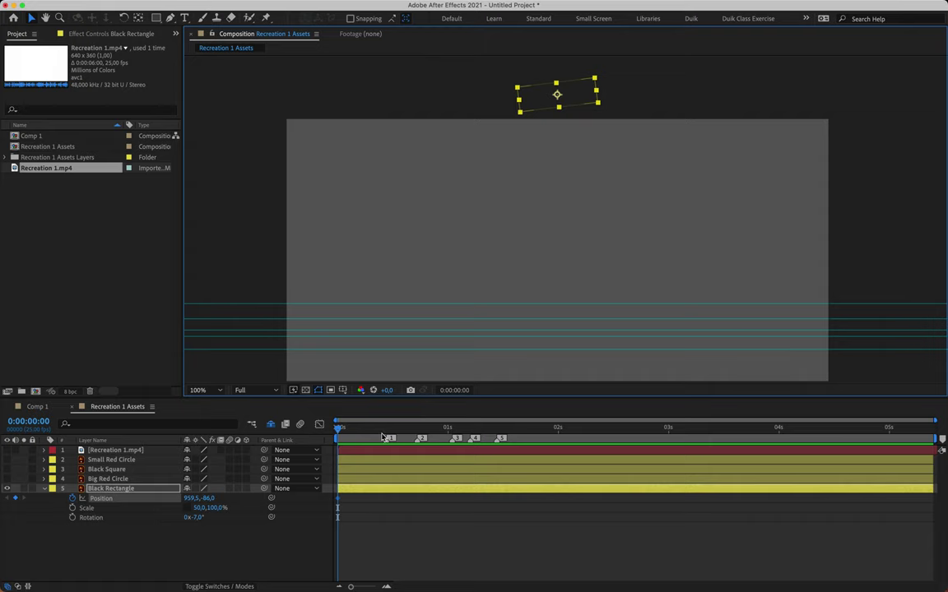
- At marker 1 (0:00:00:11), move Black Rectangle down to Y 657.2 so its centre sits on the uppermost guide
drag(379, 429, 387, 429)
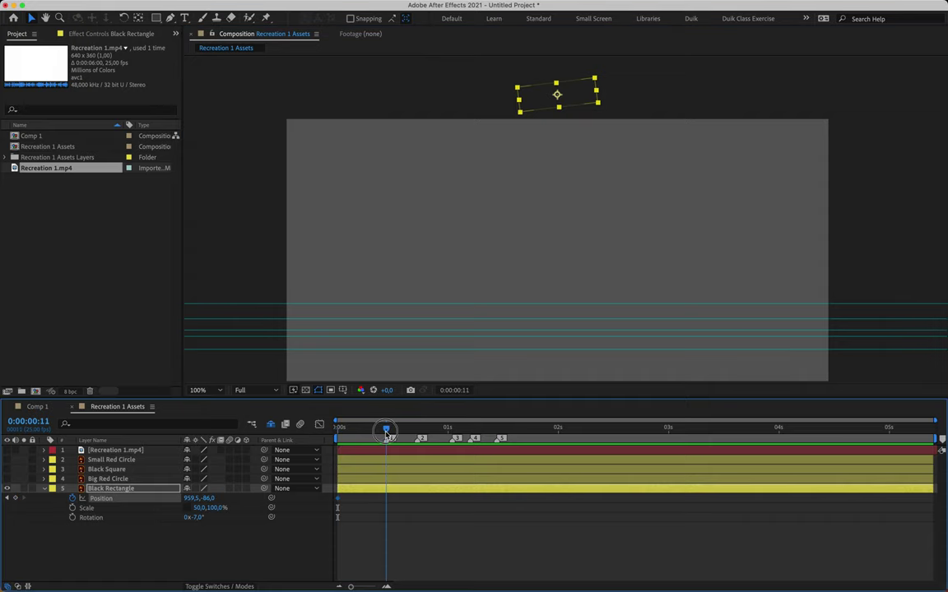
drag(575, 101, 581, 298)
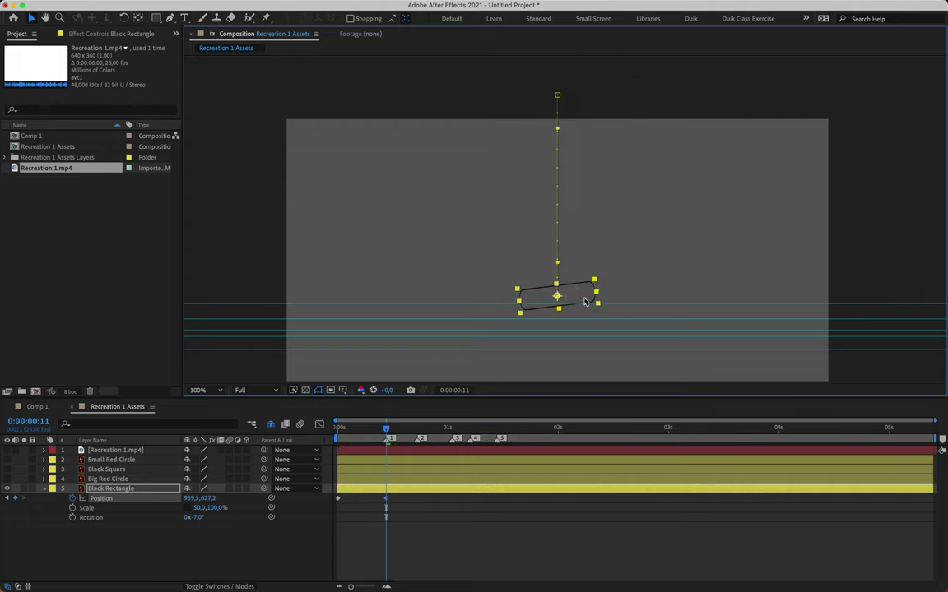
key(shift+Down)
key(shift+Down)
key(shift+Down)
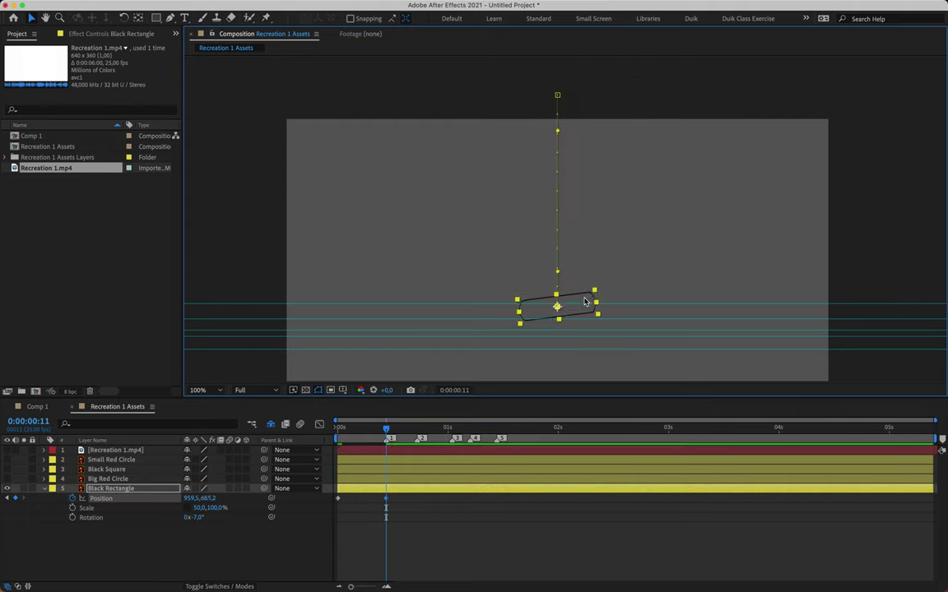
key(Up)
key(Up)
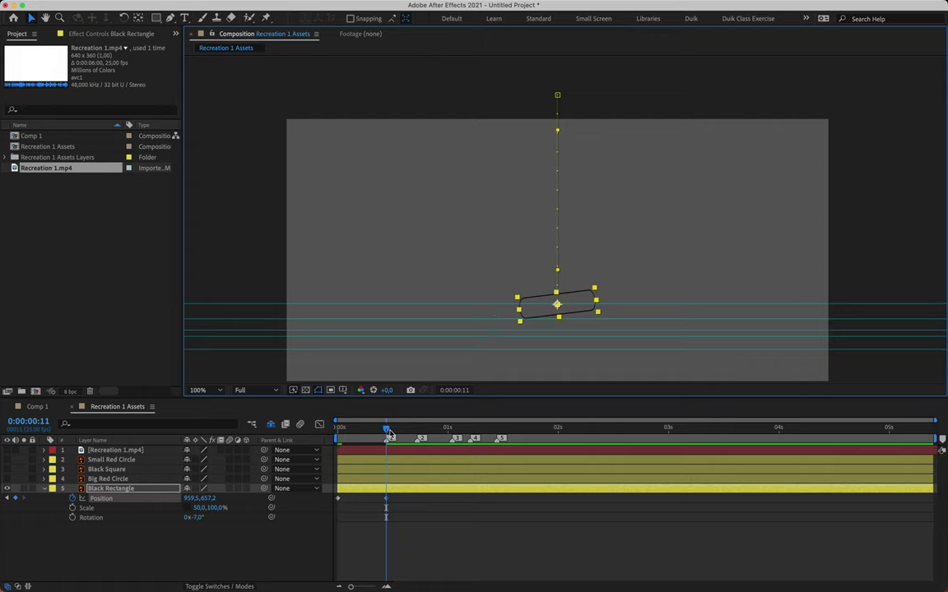
- At 0:00:00:07, try curving Black Rectangle's motion path with both of its direction handles, and undo the changes
drag(387, 431, 369, 431)
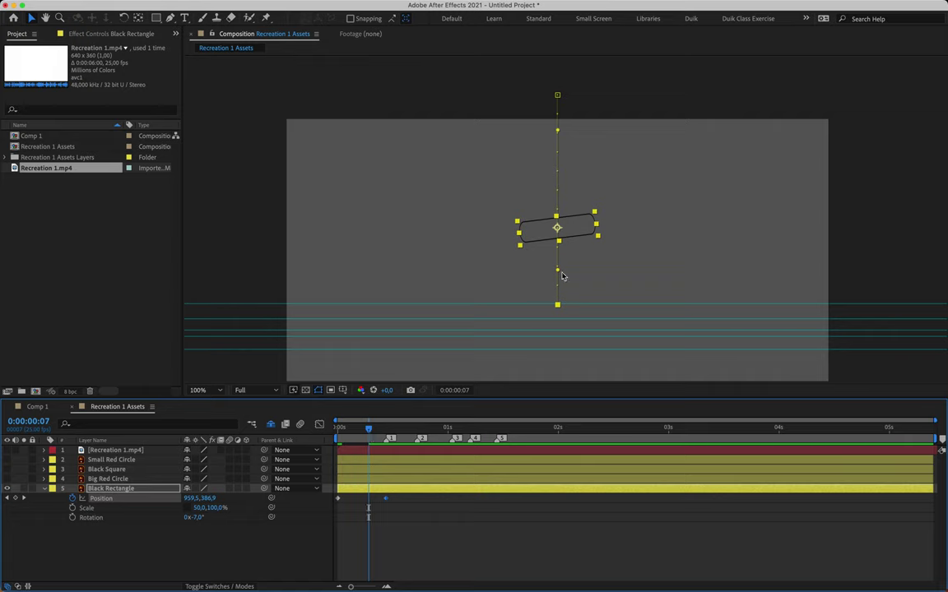
click(558, 132)
drag(558, 132, 578, 129)
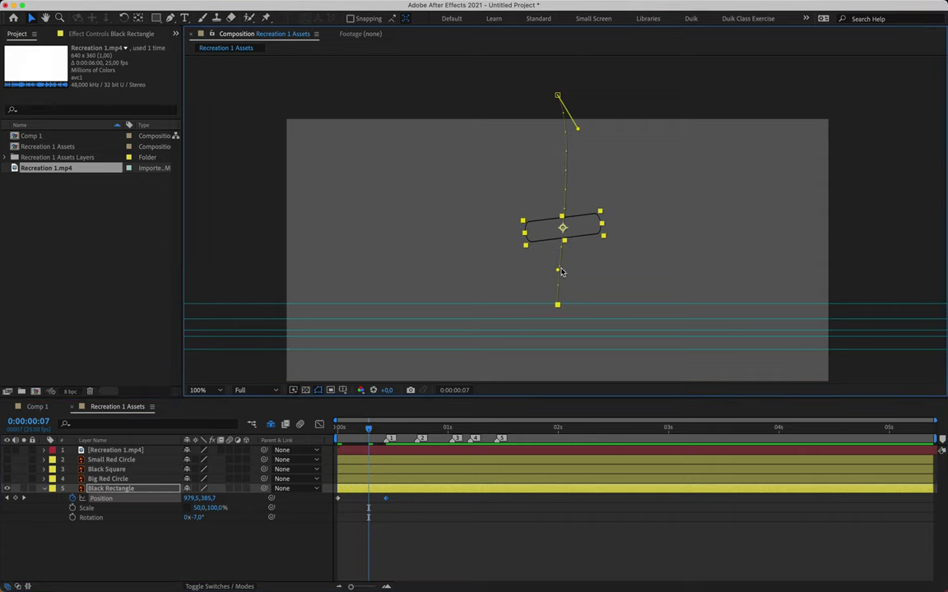
drag(557, 273, 536, 282)
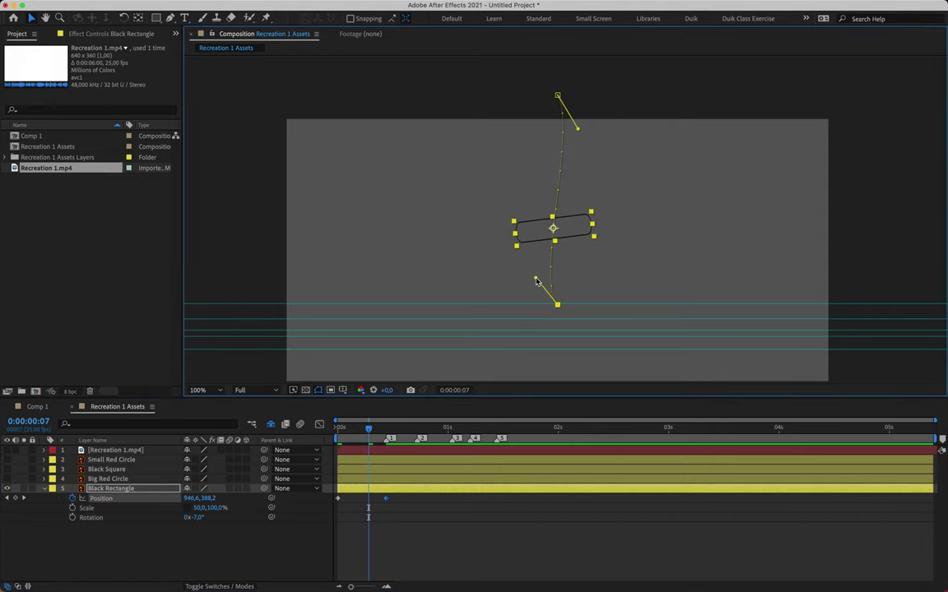
key(super+z)
key(super+z)
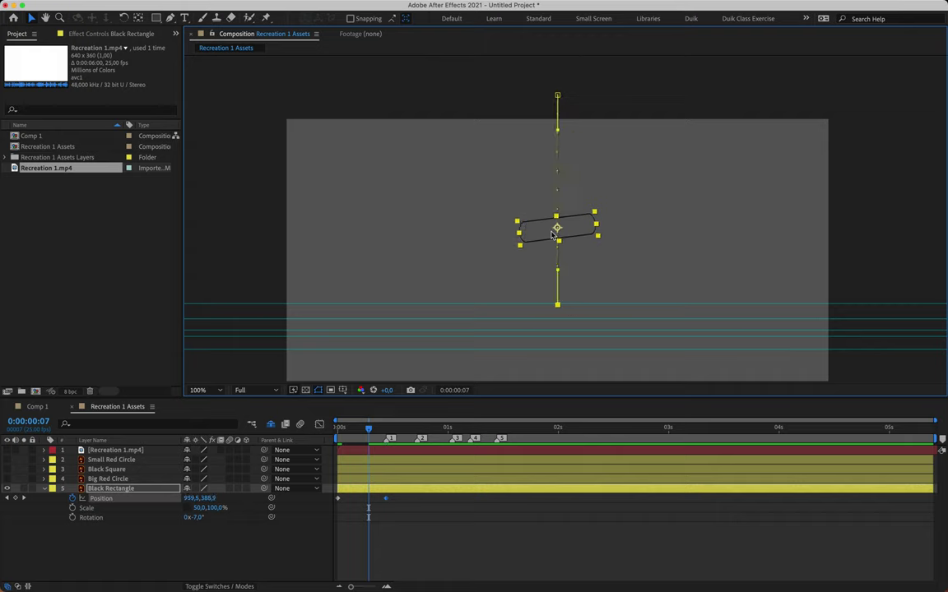
- At marker 2 (0:00:00:18), raise Black Rectangle to Y 603.2 so its lower edge meets the uppermost guide
click(381, 436)
drag(381, 436, 417, 436)
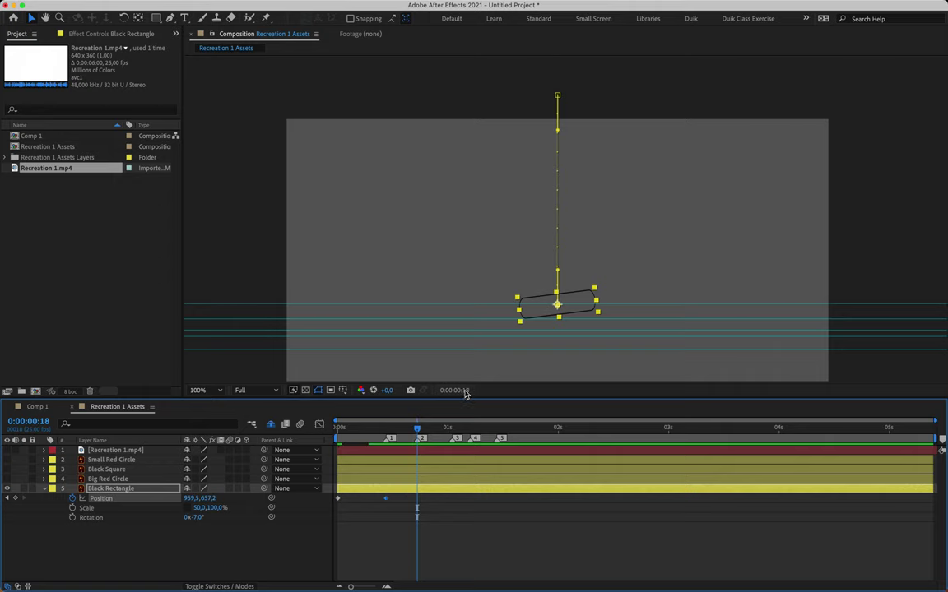
key(shift+Up)
key(shift+Up)
key(shift+Up)
key(shift+Up)
key(shift+Up)
key(shift+Up)
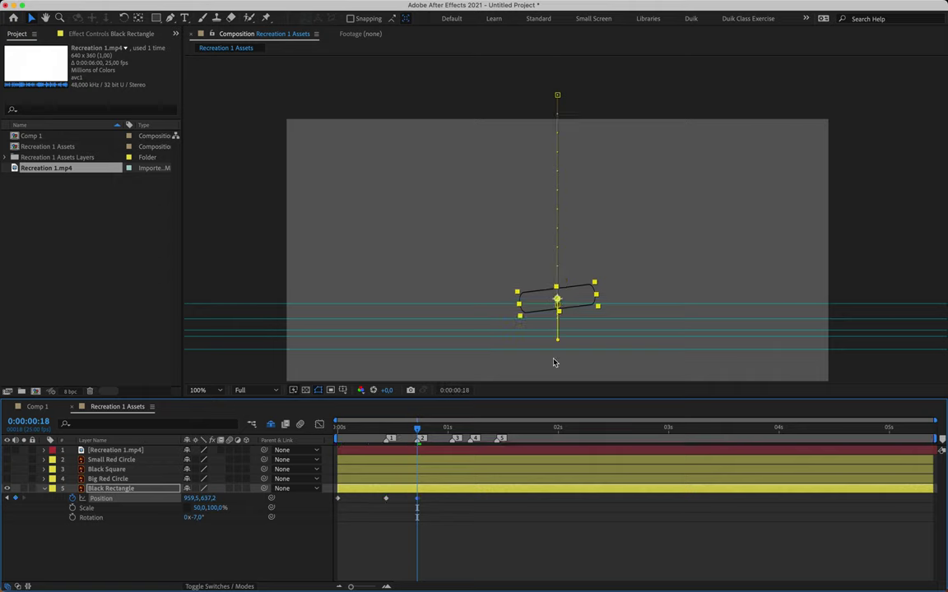
key(Down)
key(Down)
key(Down)
key(Down)
key(Down)
key(Down)
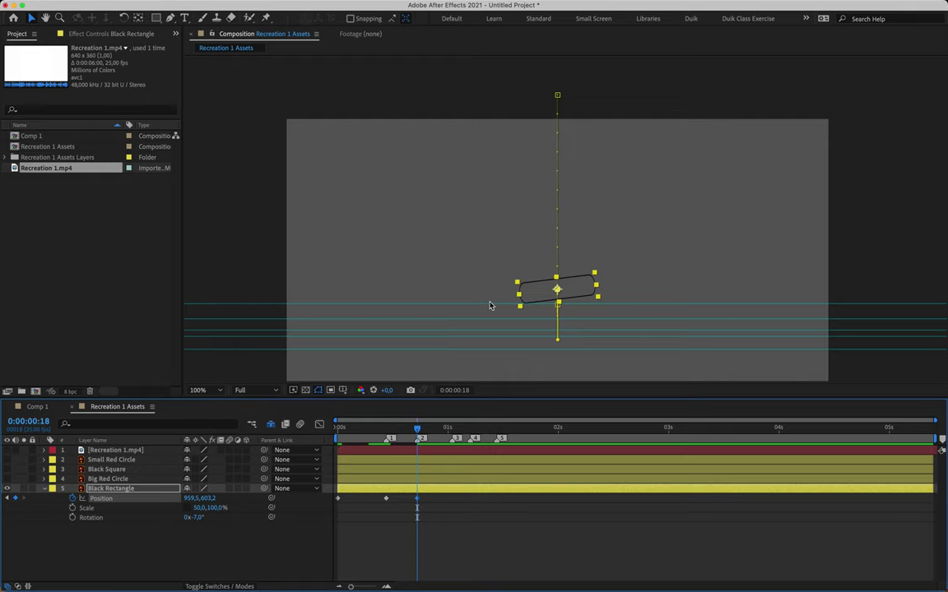
- Examine the motion path's direction handles up close, from the first keyframe above the frame down to the keyframes near the guides
key(period)
drag(519, 310, 553, 281)
key(v)
click(661, 174)
click(573, 180)
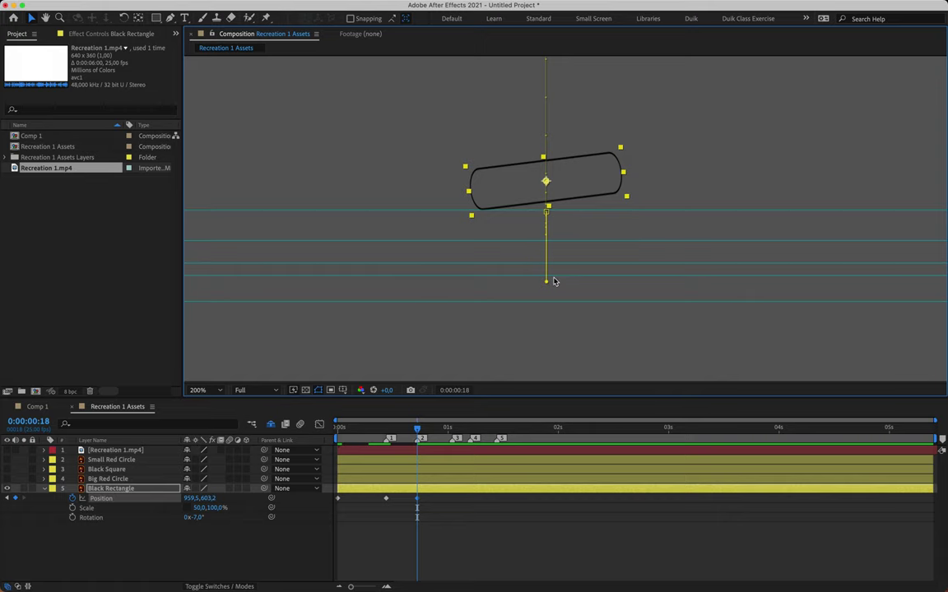
key(h)
drag(555, 131, 508, 419)
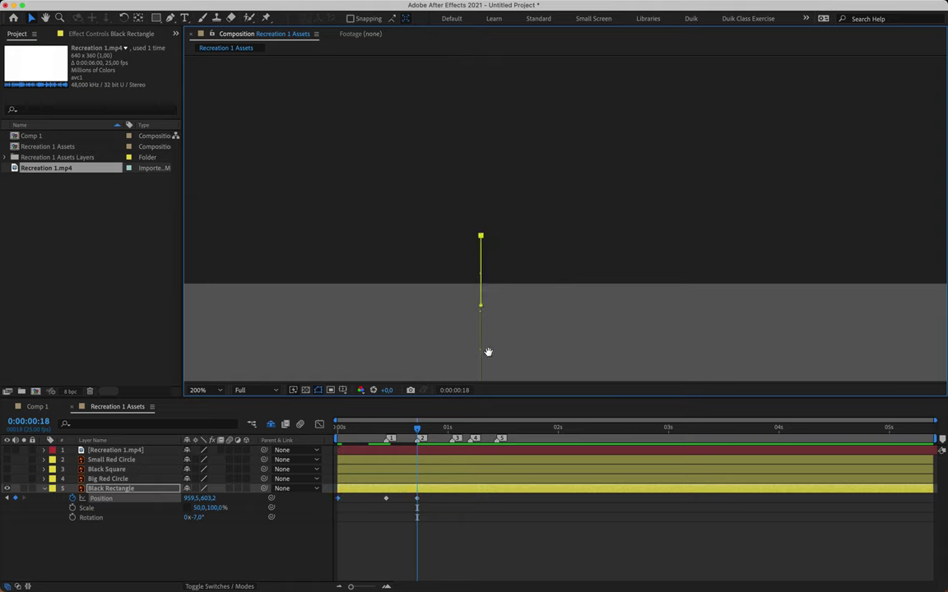
scroll(502, 279, down, 10)
key(v)
key(period)
scroll(494, 214, left, 3)
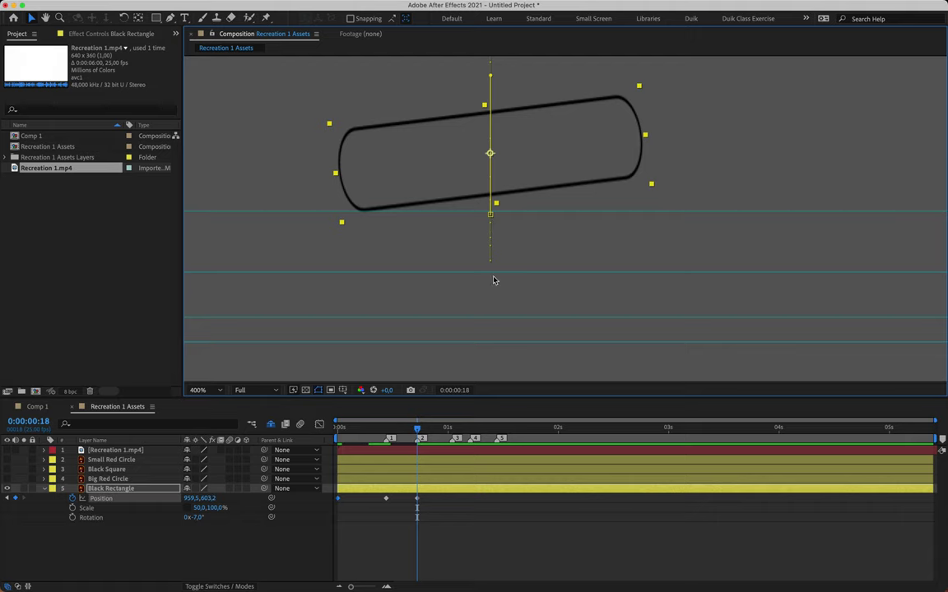
- Step through the frames after 0:00:00:11 to examine the rectangle's travel, and try angling that keyframe's motion path handle before undoing it
click(389, 428)
drag(389, 429, 385, 428)
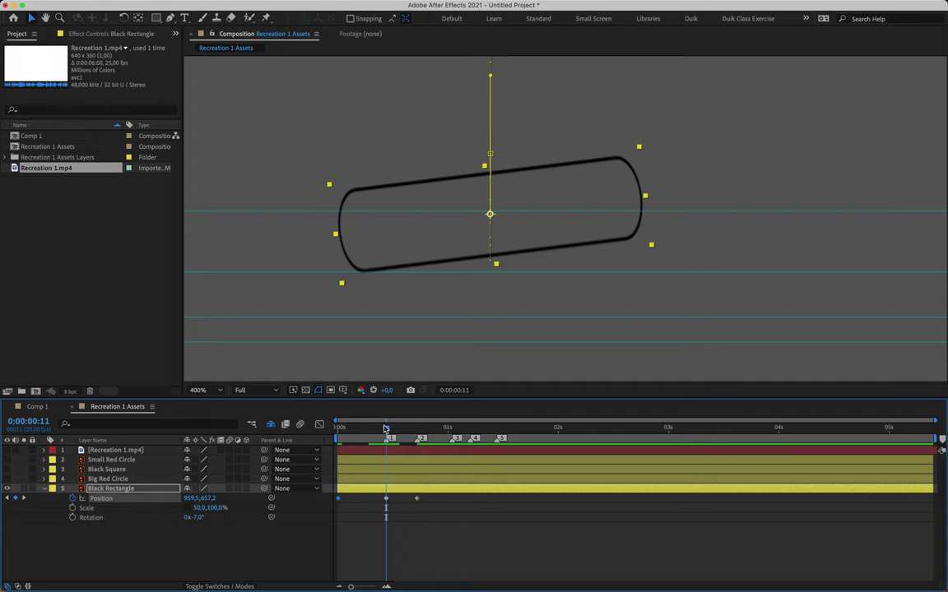
key(Page_Down)
key(Page_Down)
key(Page_Down)
key(Page_Down)
key(Page_Down)
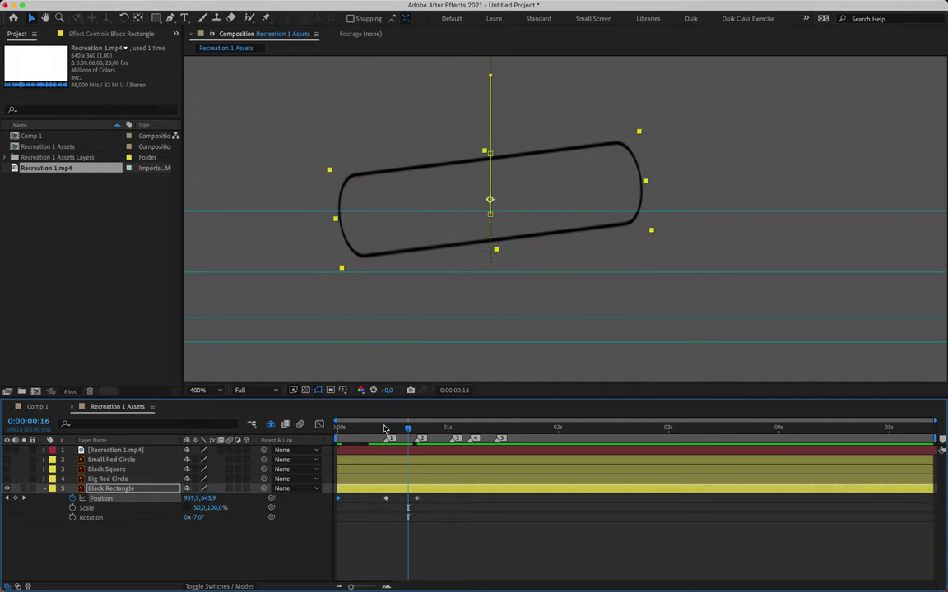
key(Page_Up)
key(Page_Up)
key(Page_Up)
key(Page_Up)
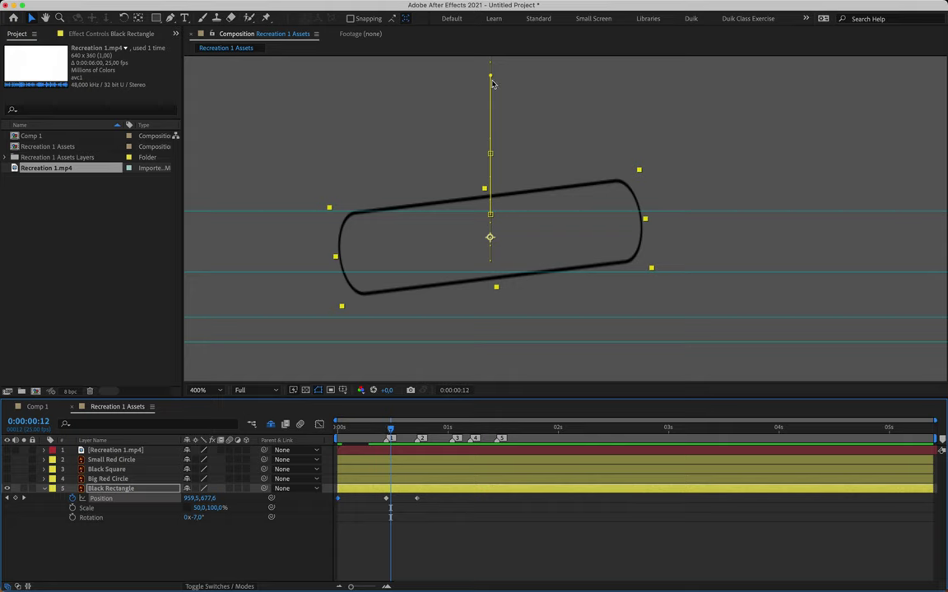
drag(490, 78, 590, 108)
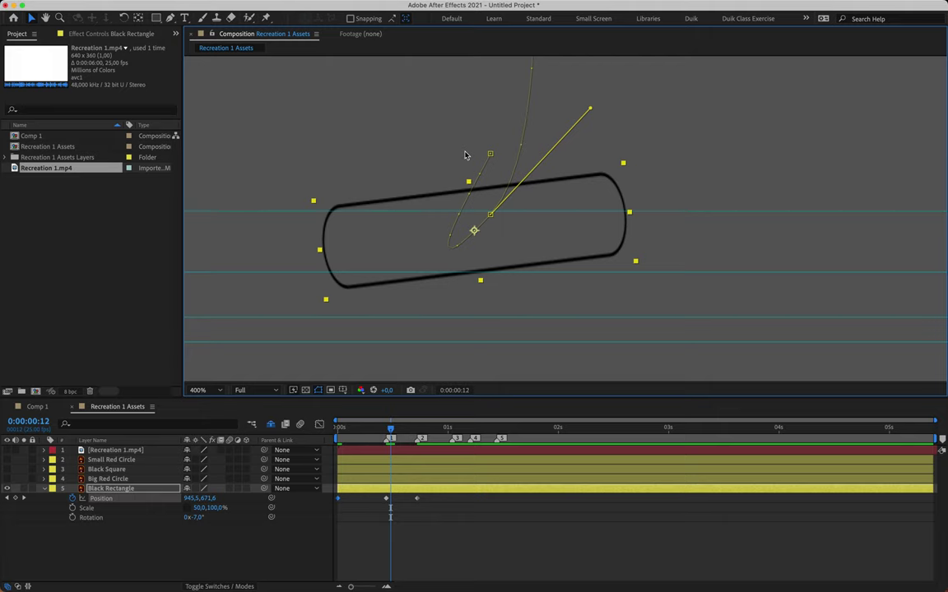
key(super+z)
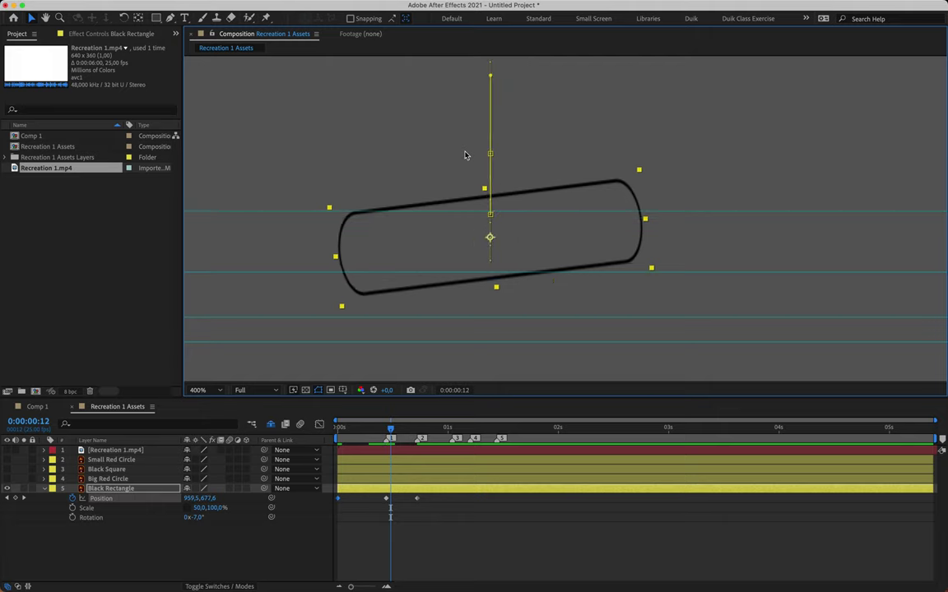
- Convert the motion path points of the 0:00:00:11 and 0:00:00:18 keyframes to corners with the Convert Vertex tool
click(171, 18)
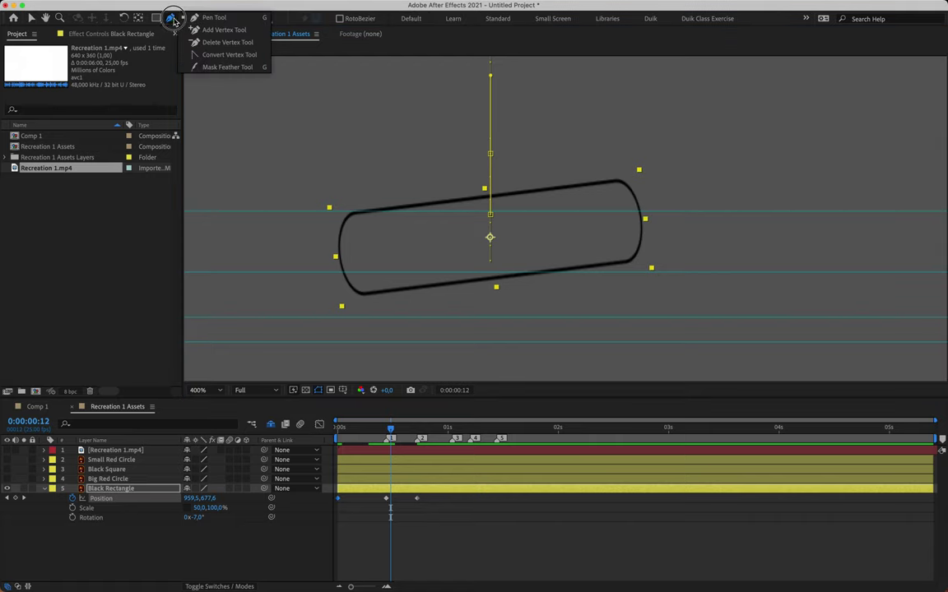
click(238, 55)
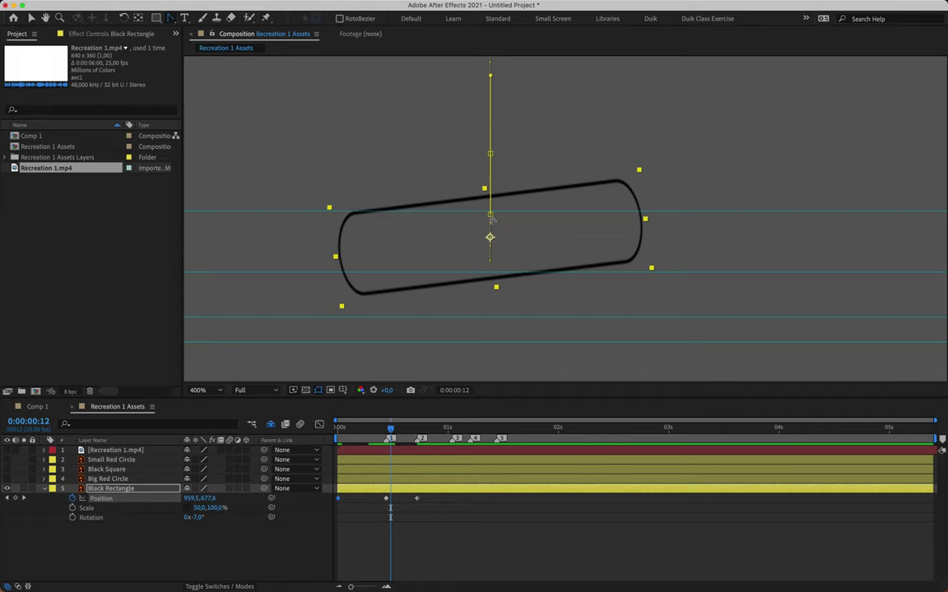
drag(491, 217, 490, 157)
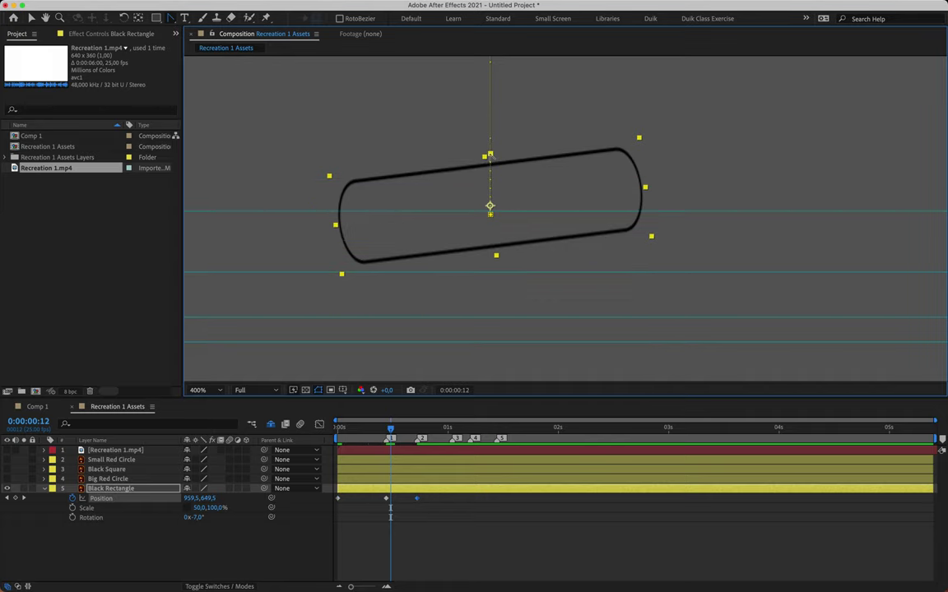
- Convert the first keyframe's motion path point above the frame to a corner as well, and return to the Selection tool
key(h)
drag(507, 119, 498, 362)
key(g)
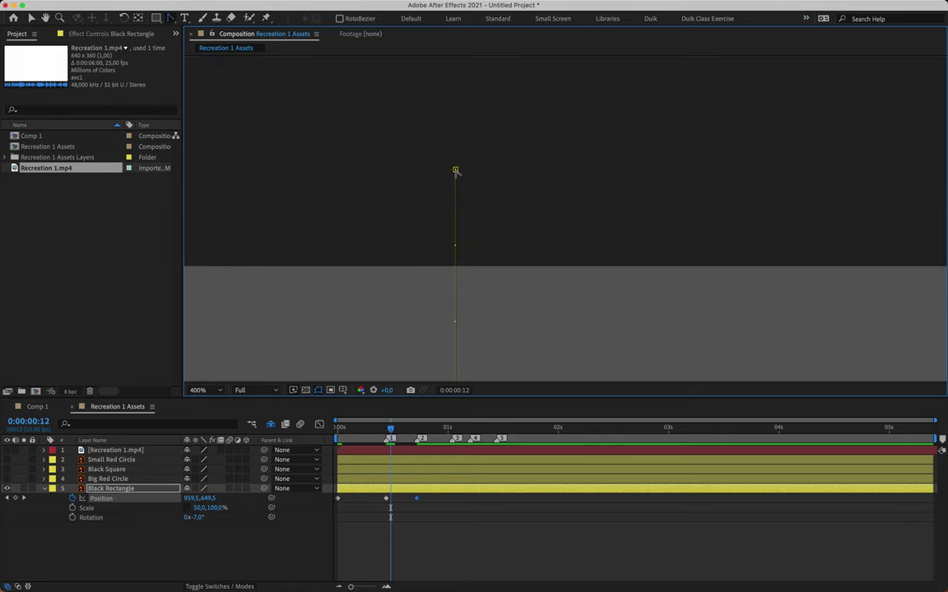
key(comma)
key(comma)
key(comma)
key(comma)
key(h)
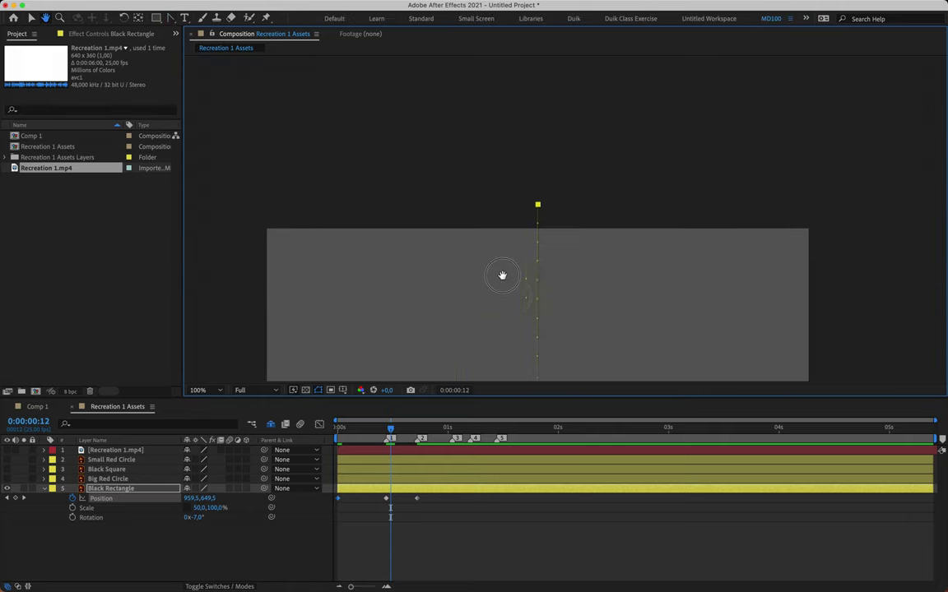
drag(512, 298, 451, 149)
key(g)
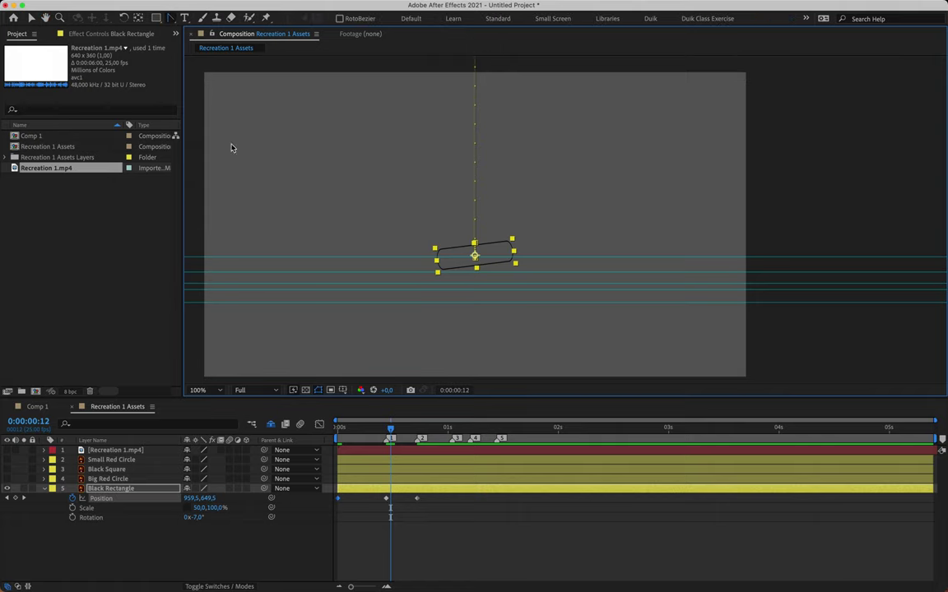
click(31, 17)
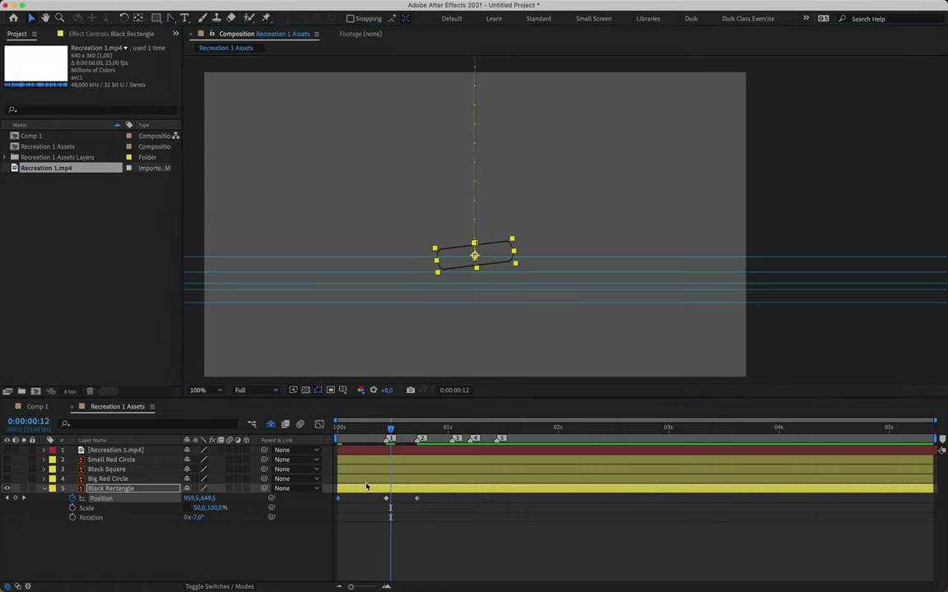
- Keyframe Black Rectangle's lower bounce position at marker 3 (0:00:01:01) by moving it straight down to a Y position of 719,2
drag(387, 427, 418, 435)
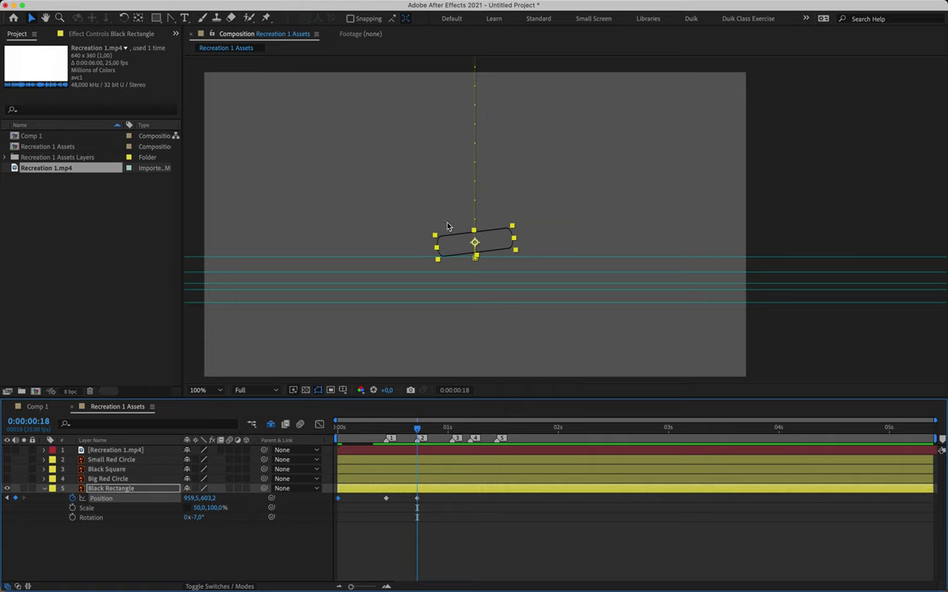
key(k)
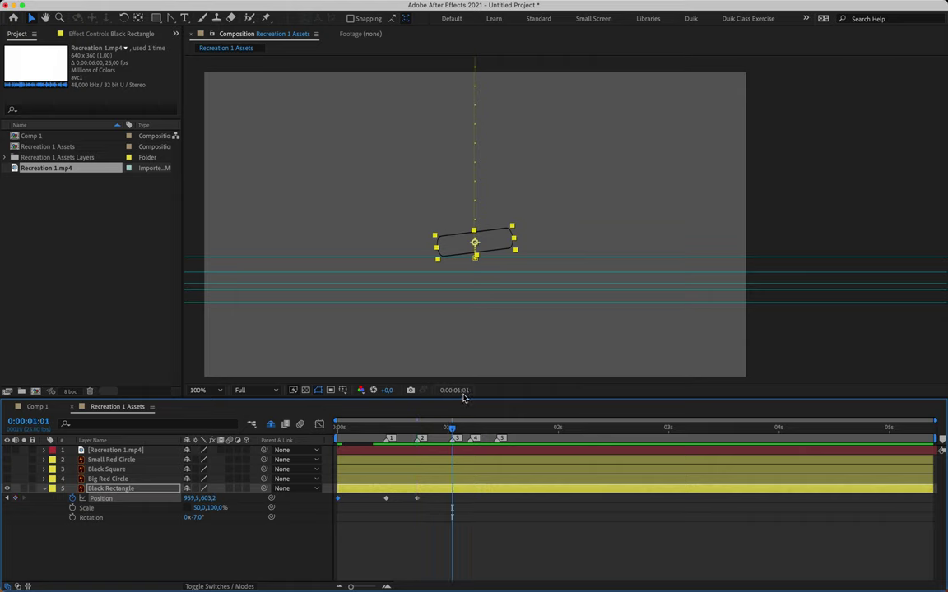
key(shift+Down)
key(shift+Down)
key(shift+Down)
key(shift+Down)
key(shift+Down)
key(shift+Down)
key(shift+Down)
key(shift+Down)
key(shift+Down)
key(shift+Down)
key(shift+Down)
key(shift+Down)
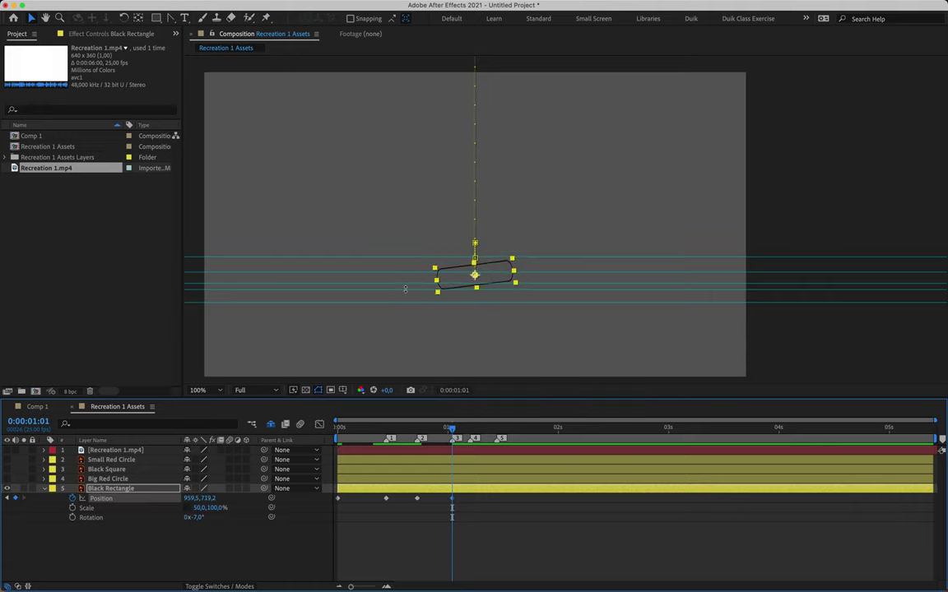
- Keyframe Black Rectangle's rebound at marker 4 (0:00:01:05) by raising it to a Y position of 695,2
key(Page_Down)
key(Page_Down)
key(Page_Down)
key(Page_Down)
key(Up)
key(Up)
key(Up)
key(Up)
key(Up)
key(Up)
key(Up)
key(Up)
key(Up)
key(Up)
key(Up)
key(Up)
key(Up)
key(Up)
key(Up)
key(Up)
key(Up)
key(Up)
key(Up)
key(Up)
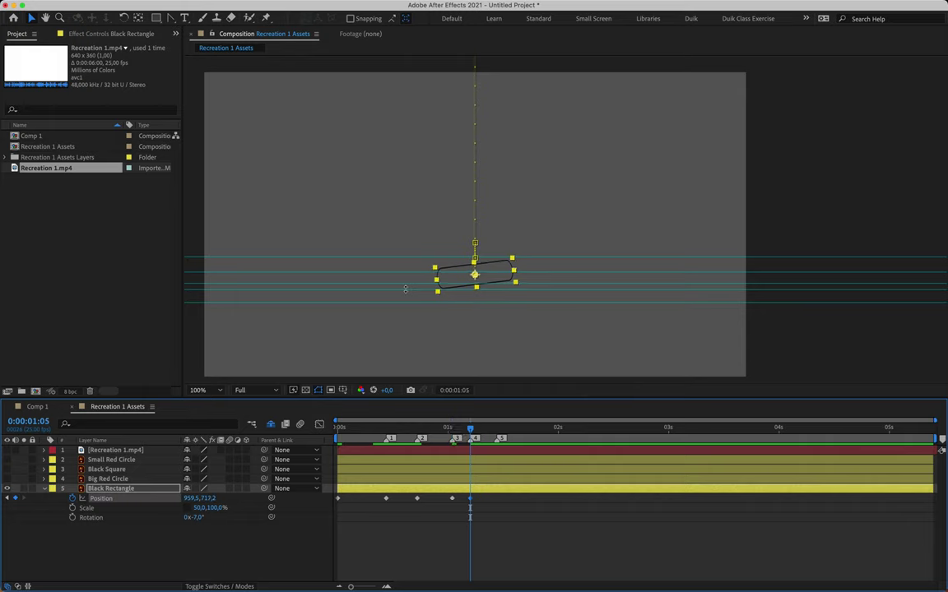
key(Up)
key(Up)
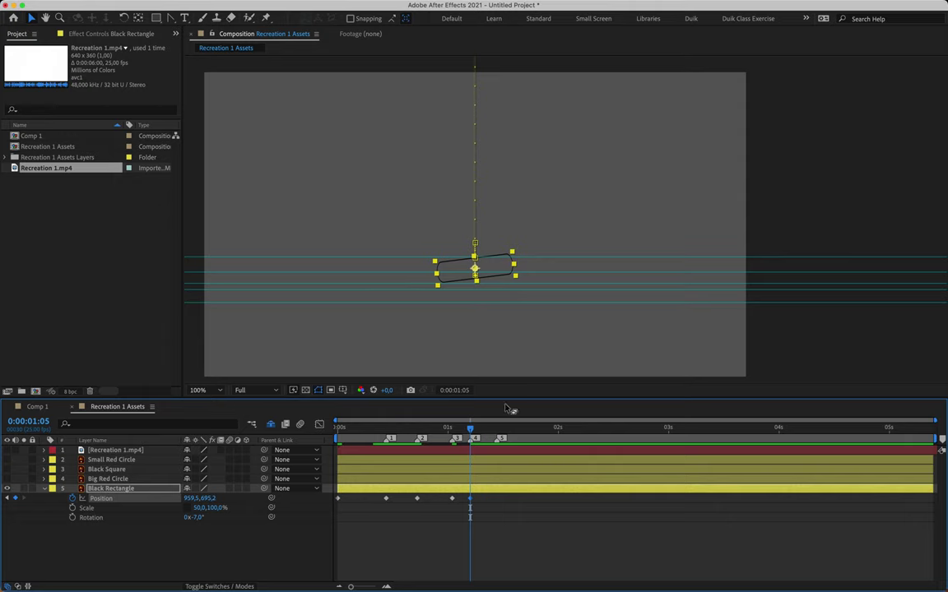
- Keyframe Black Rectangle's final resting position at marker 5 (0:00:01:11) by lowering it to a Y position of 775,2
click(497, 428)
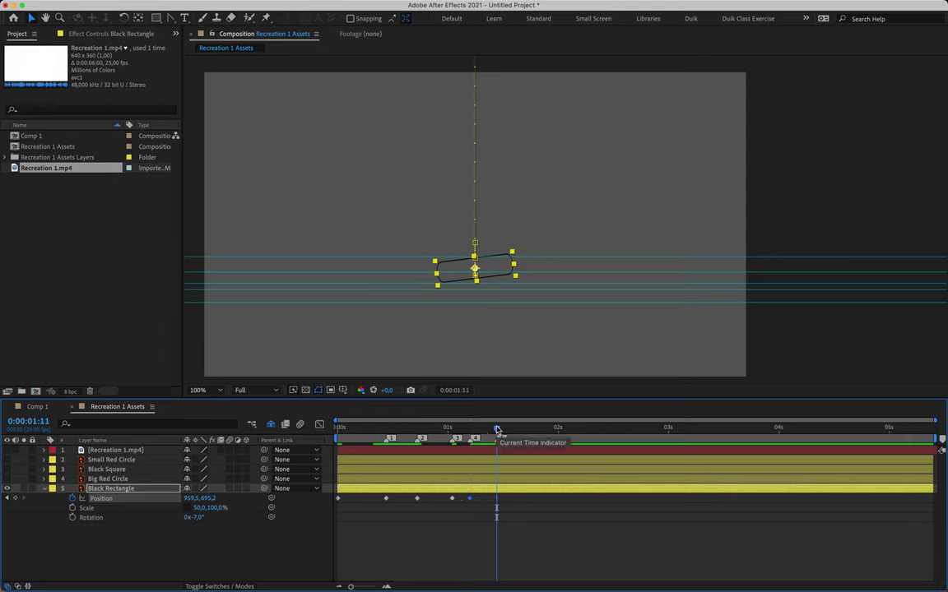
key(shift+Down)
key(shift+Down)
key(shift+Down)
key(shift+Down)
key(shift+Down)
key(shift+Down)
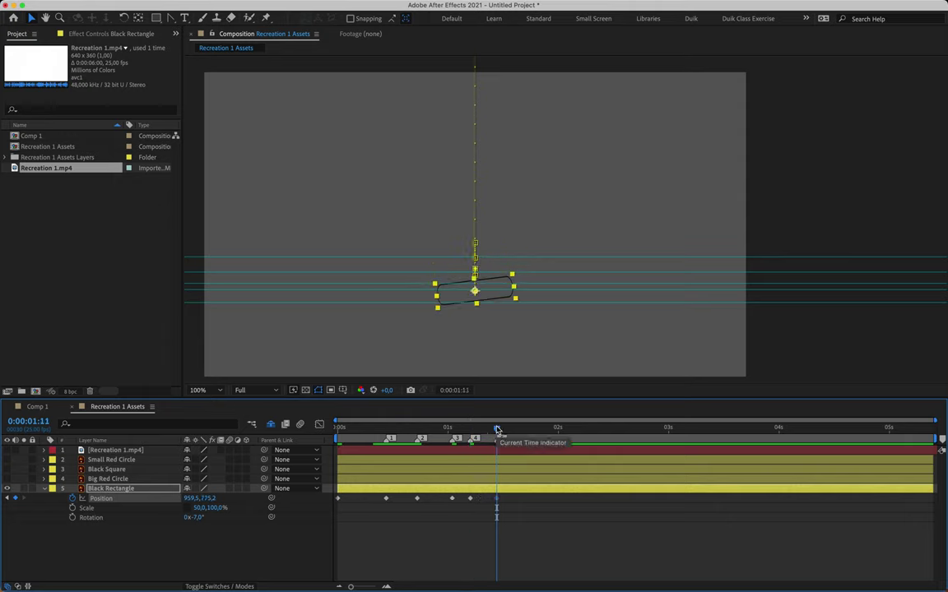
key(shift+Down)
key(shift+Down)
key(shift+5)
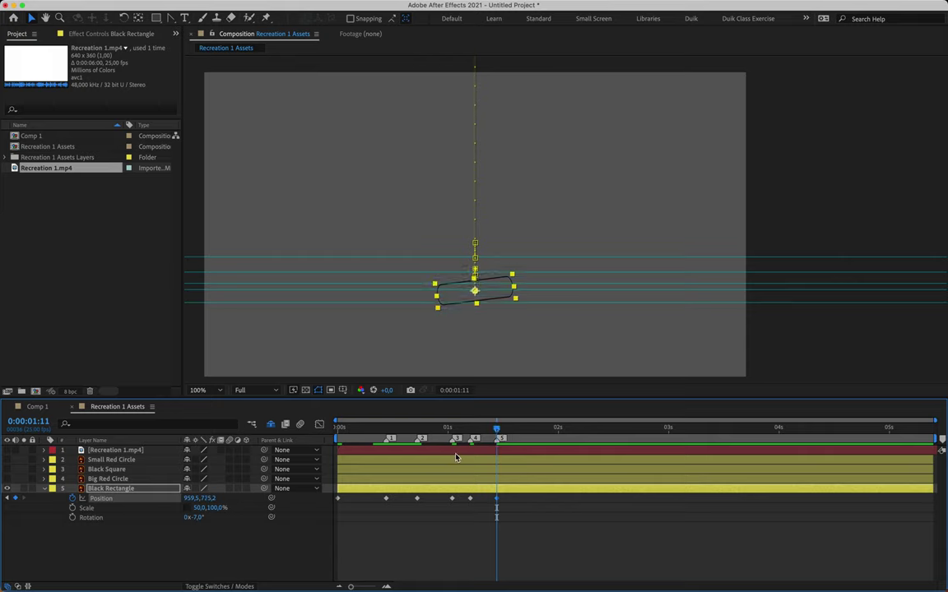
- Play the animation from the first frame twice to review Black Rectangle's drop and bounces
drag(372, 434, 321, 434)
key(space)
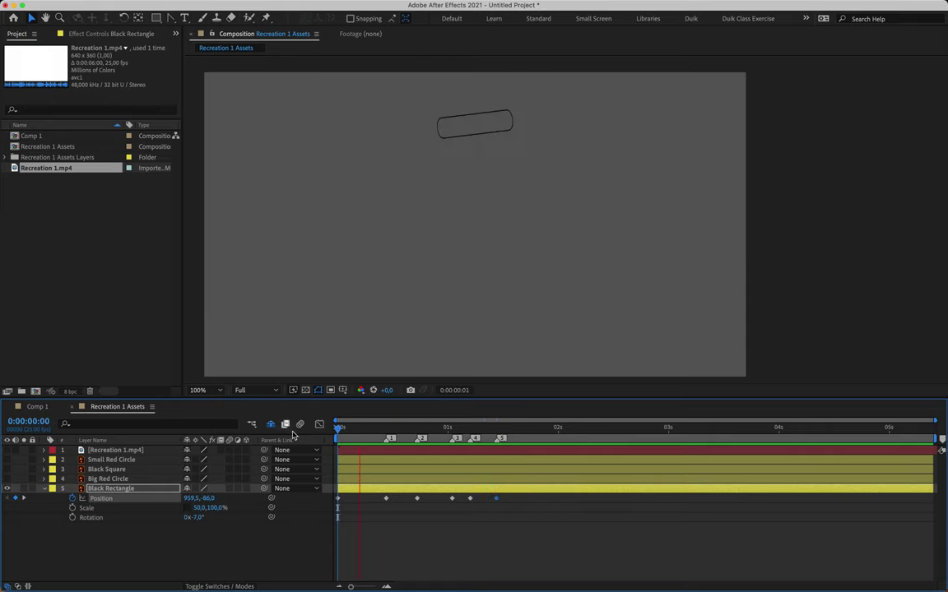
key(space)
click(362, 427)
key(space)
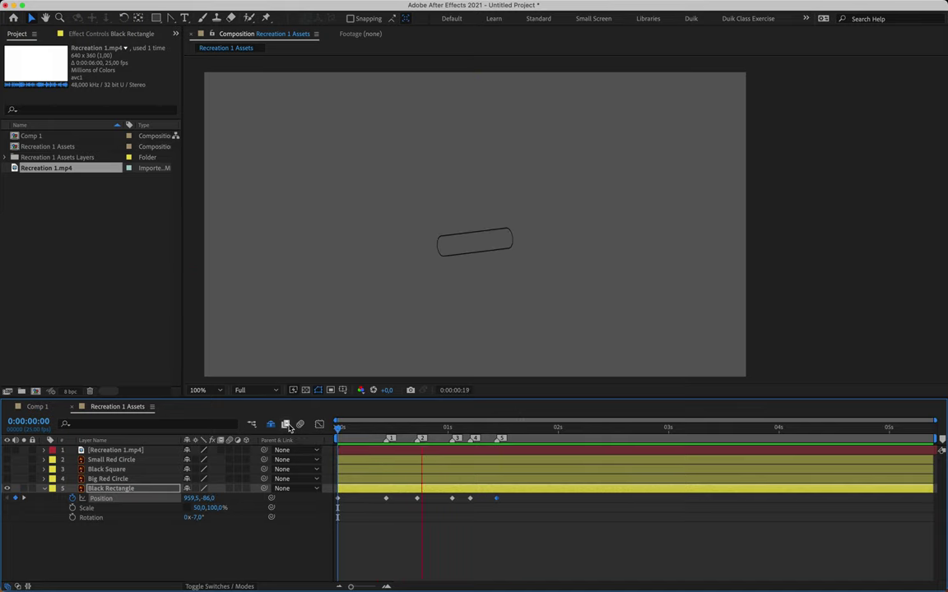
key(space)
- Show the Recreation 1.mp4 reference, examine the rectangle's tilt between 0:00:00:11 and marker 3, and hide the reference again
click(390, 427)
drag(391, 428, 386, 429)
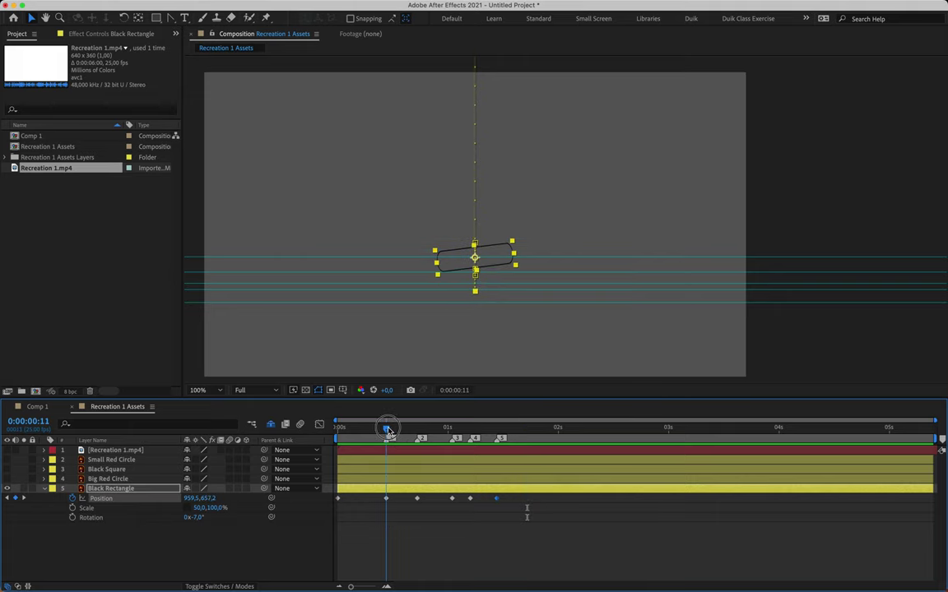
click(7, 450)
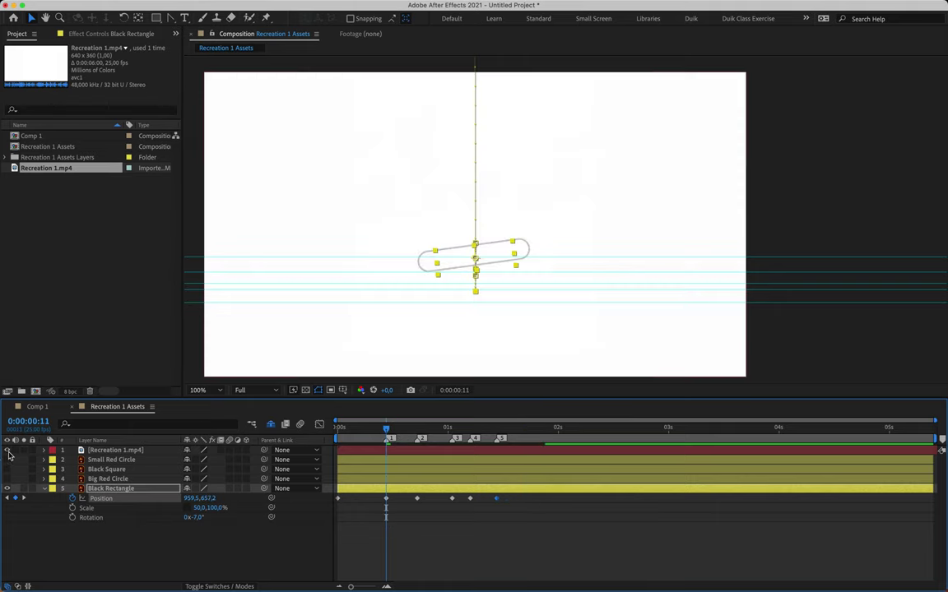
click(400, 541)
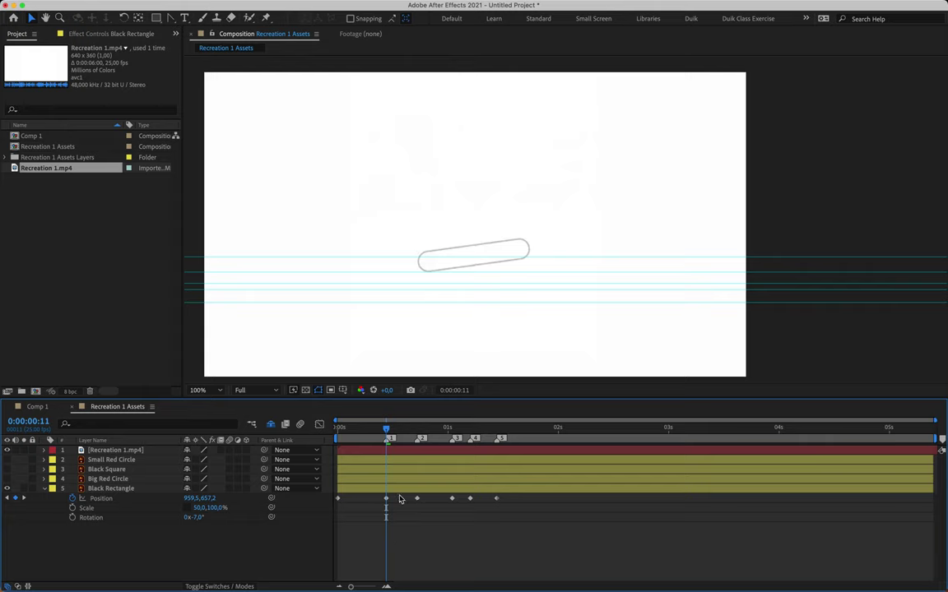
drag(387, 429, 389, 451)
drag(388, 432, 454, 440)
drag(388, 429, 387, 429)
click(6, 450)
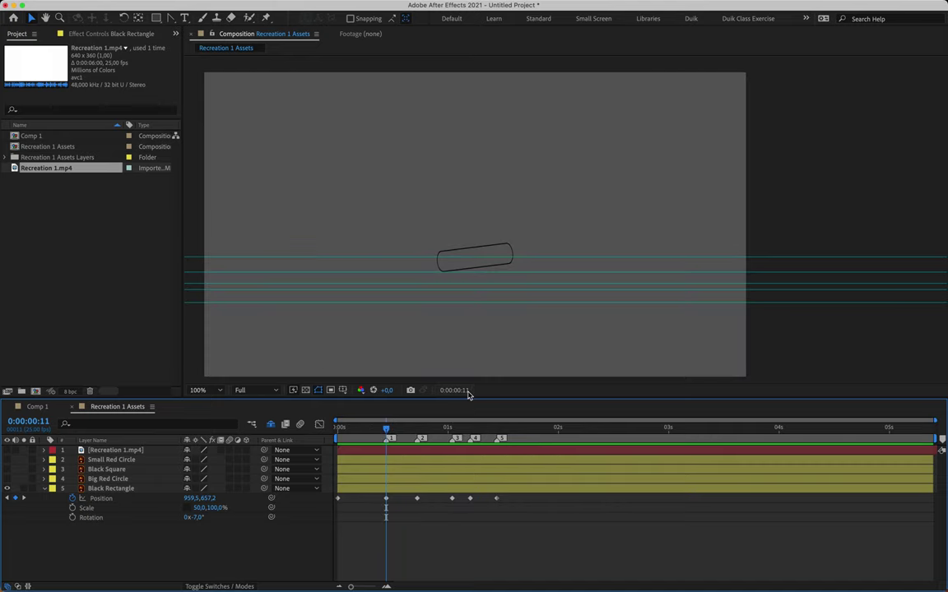
- Add a Rotation keyframe to Black Rectangle at 0:00:00:11 and set its rotation to 180° at the first frame
click(72, 521)
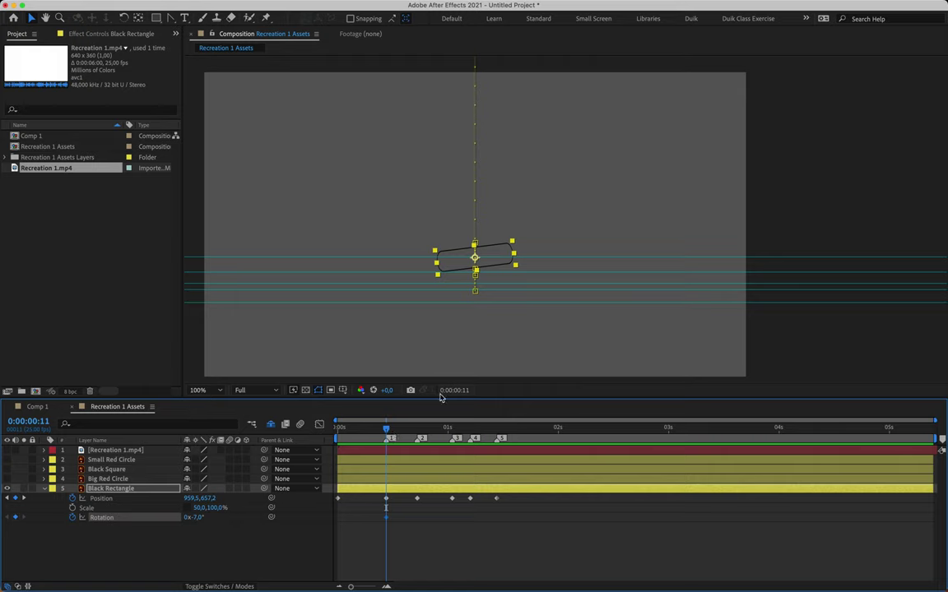
drag(386, 429, 335, 437)
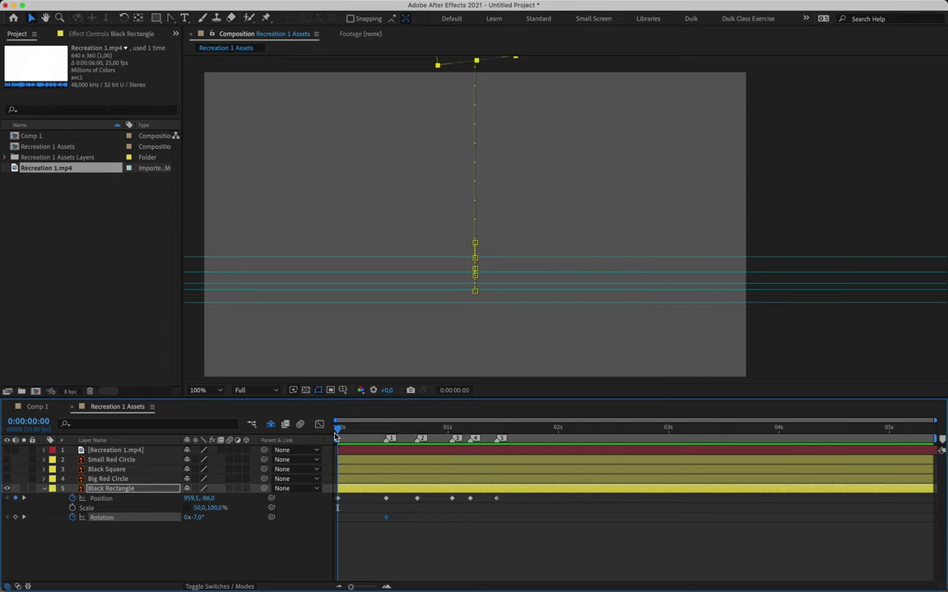
click(197, 518)
text(180)
key(Return)
click(338, 518)
- Turn Black Rectangle's Rotation keyframe at 0:00:00:11 into a hold keyframe
drag(338, 431, 386, 448)
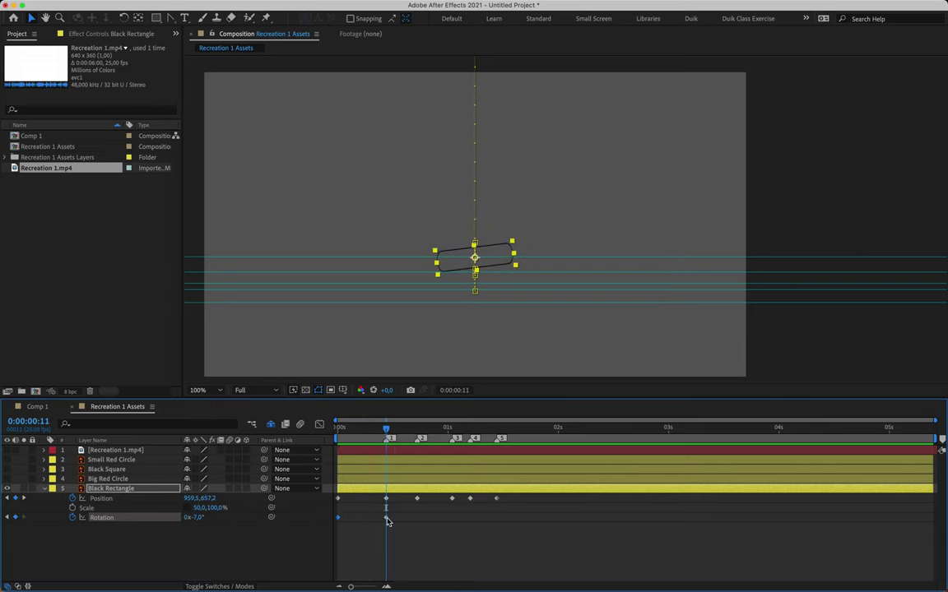
mouse_move(388, 521)
right_click(387, 519)
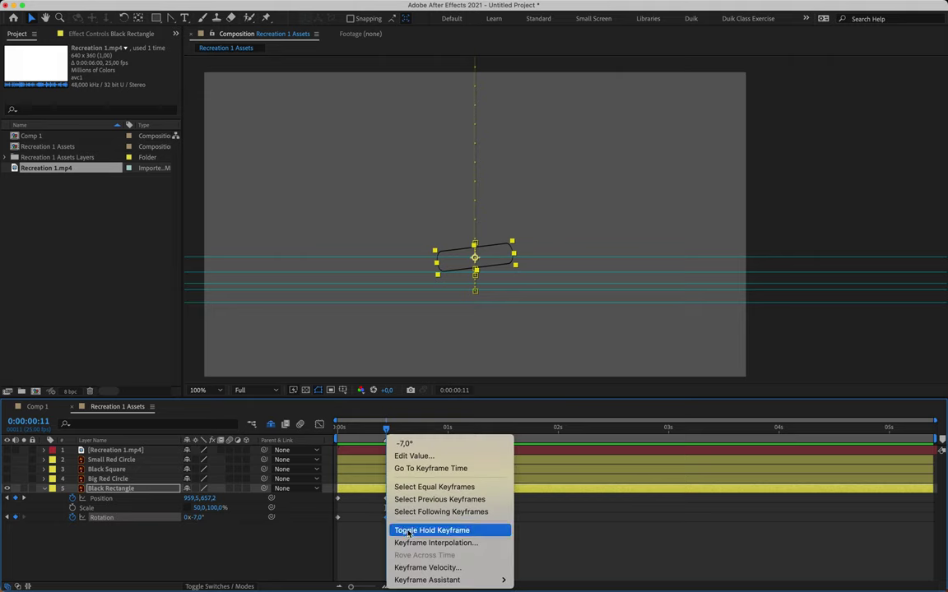
click(479, 535)
- Set Black Rectangle's rotation to 0° at marker 3 (0:00:01:01) and play the animation from the start
drag(387, 431, 454, 478)
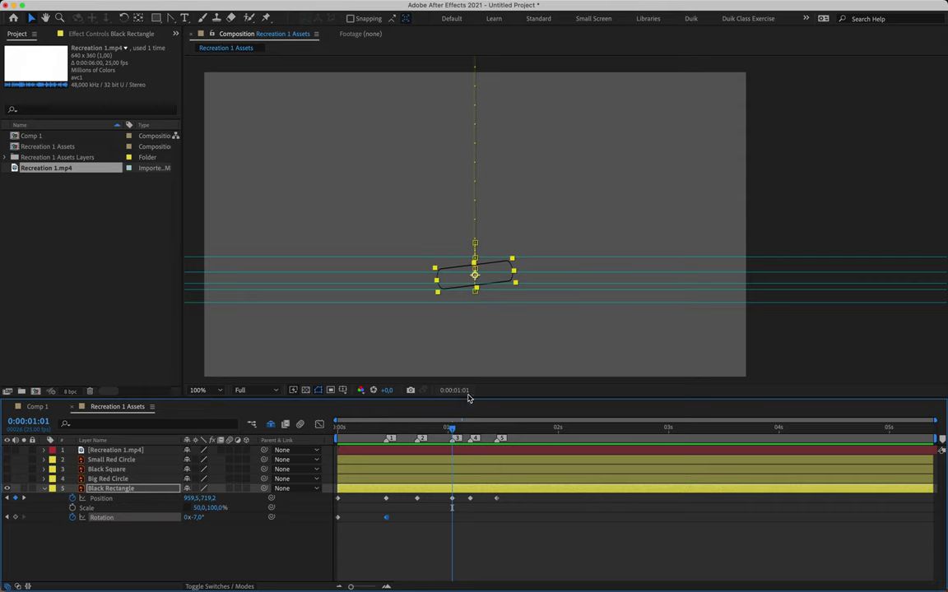
click(198, 518)
text(0)
key(Return)
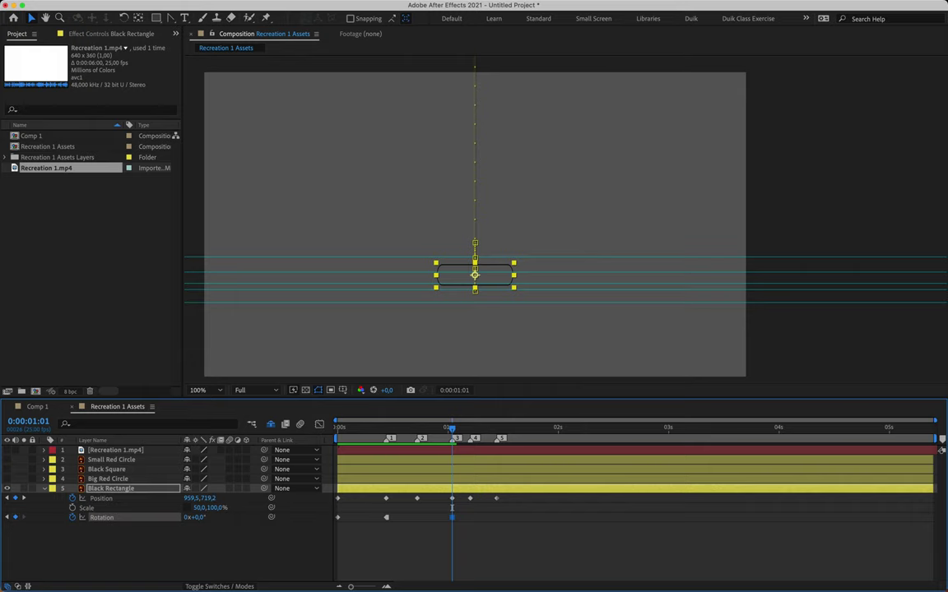
drag(451, 428, 275, 449)
key(space)
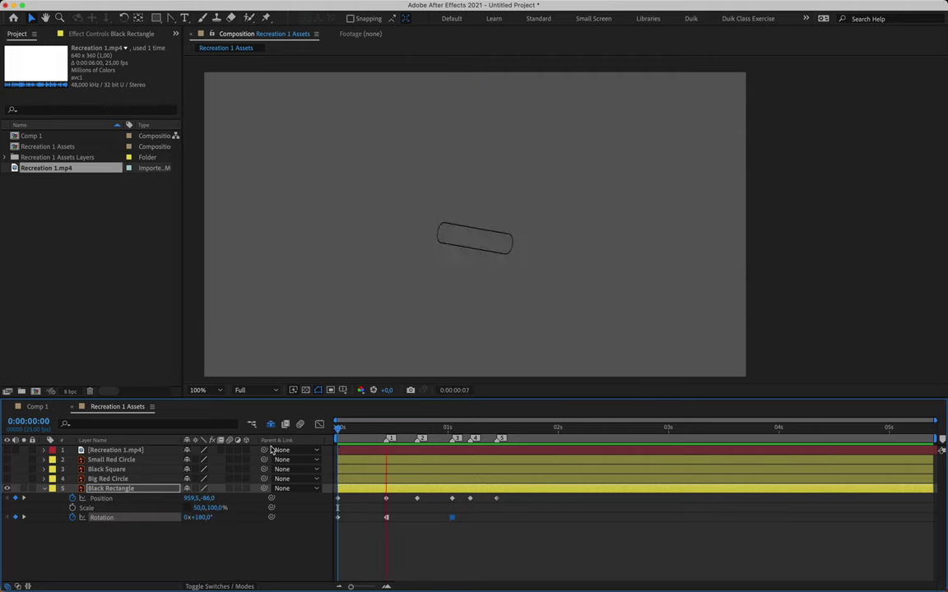
- Check Black Rectangle against the Recreation 1.mp4 reference at 0:00:00:11, and give its Scale a hold keyframe at 0:00:00:00
drag(403, 427, 386, 431)
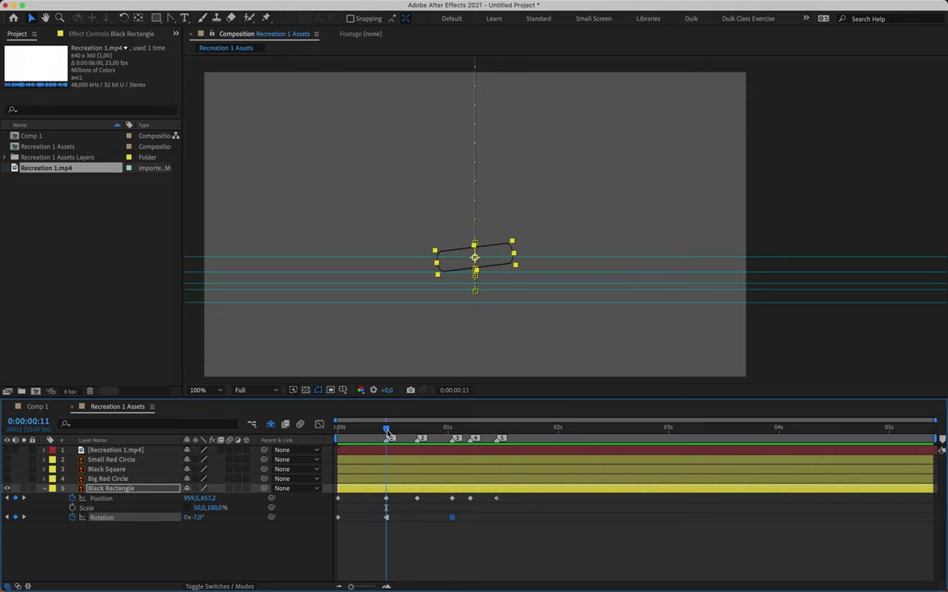
click(8, 451)
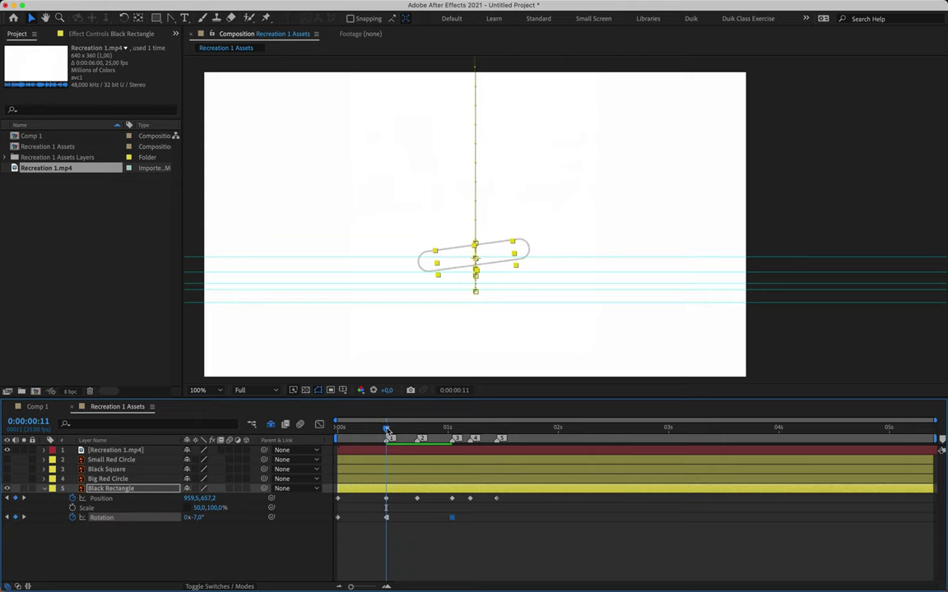
drag(386, 431, 337, 427)
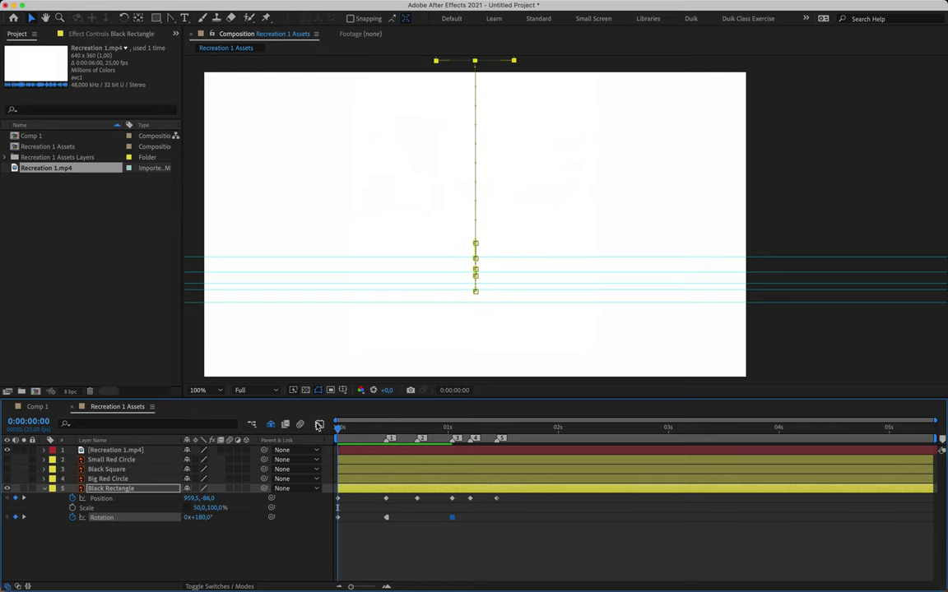
click(8, 450)
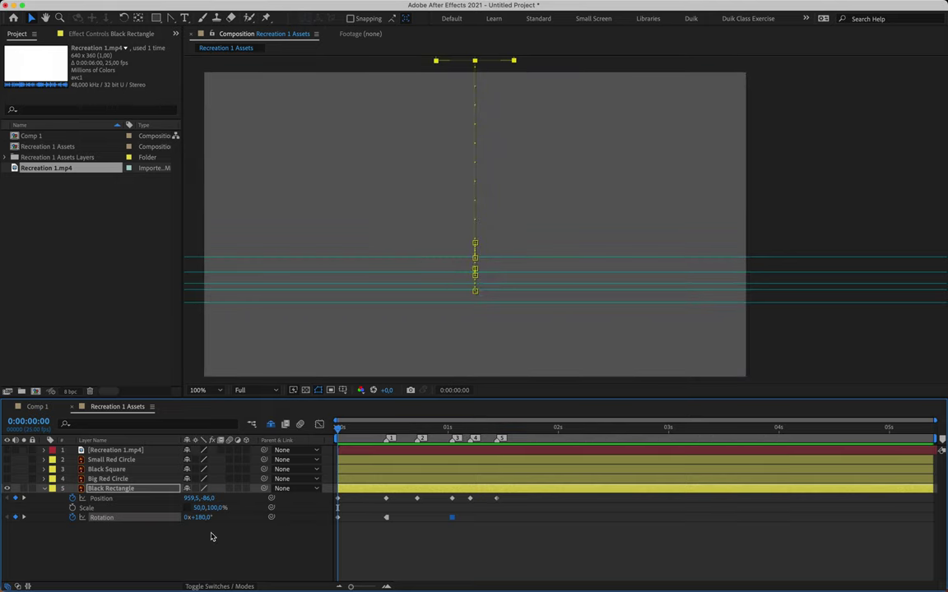
click(73, 508)
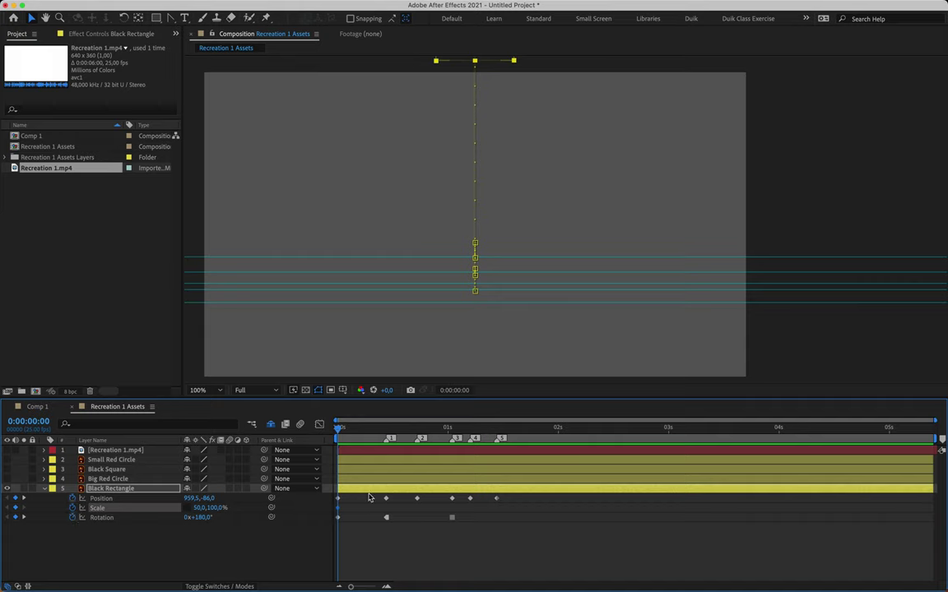
right_click(338, 508)
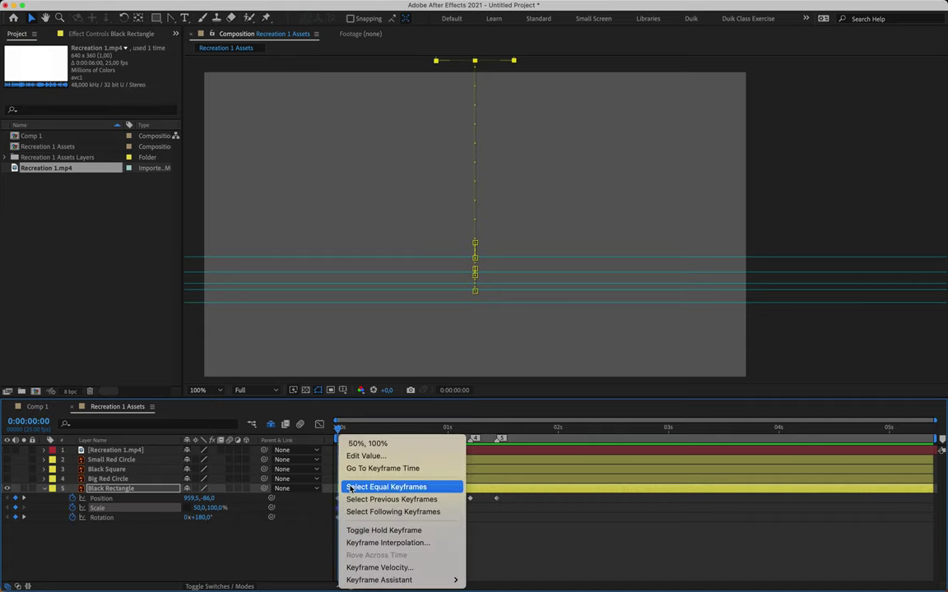
click(365, 532)
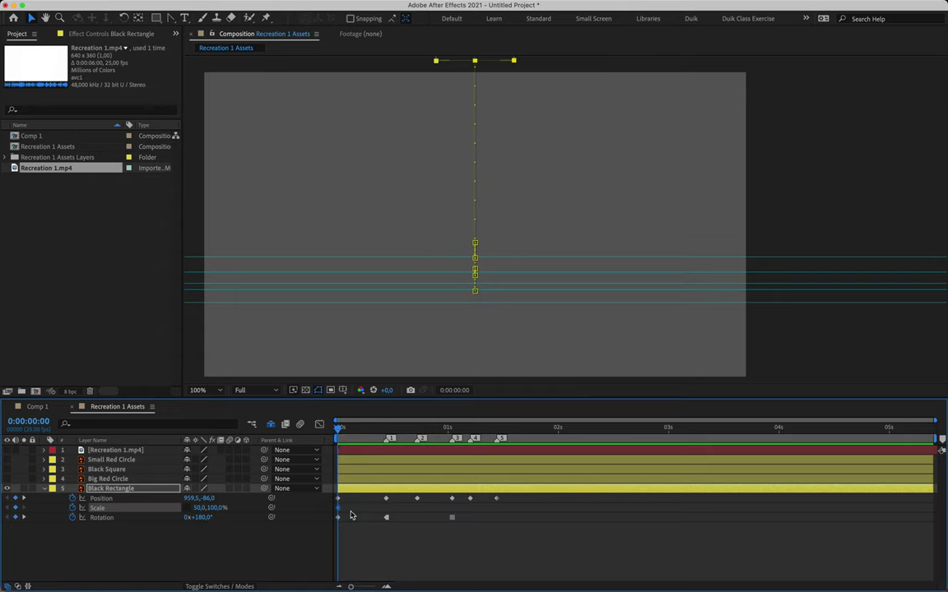
- At marker 1 (0:00:00:11), set Black Rectangle's horizontal scale to 75%, keeping the vertical scale at 100%
drag(340, 430, 386, 430)
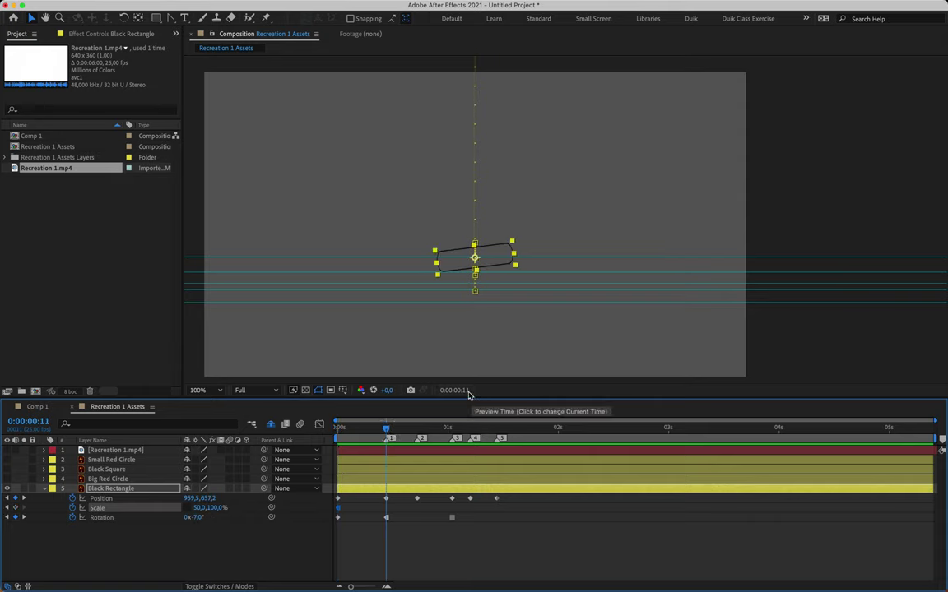
click(200, 508)
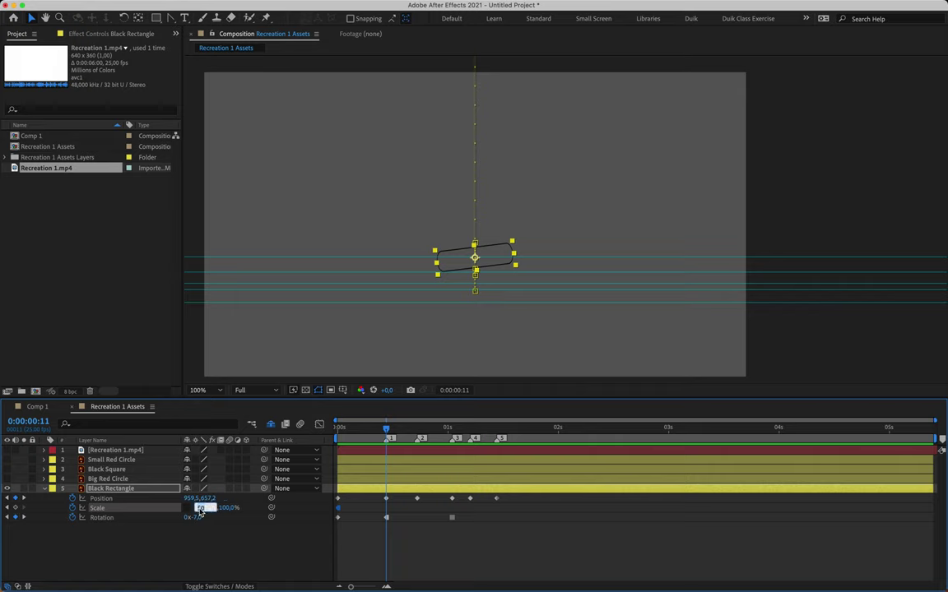
text(75)
key(Return)
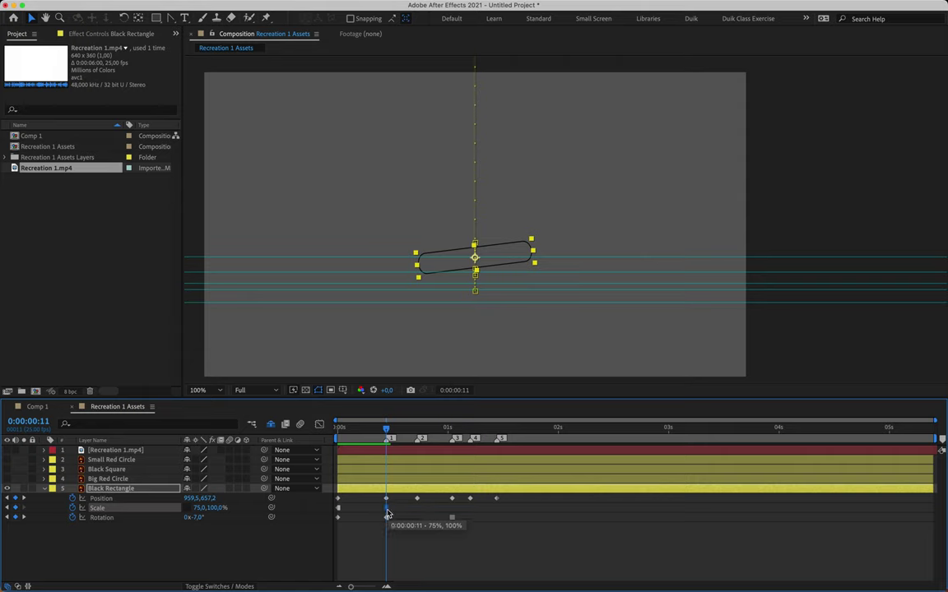
- Set Black Rectangle's horizontal scale to 100% at marker 2 (0:00:00:18) and preview the animation from the start
drag(386, 427, 415, 424)
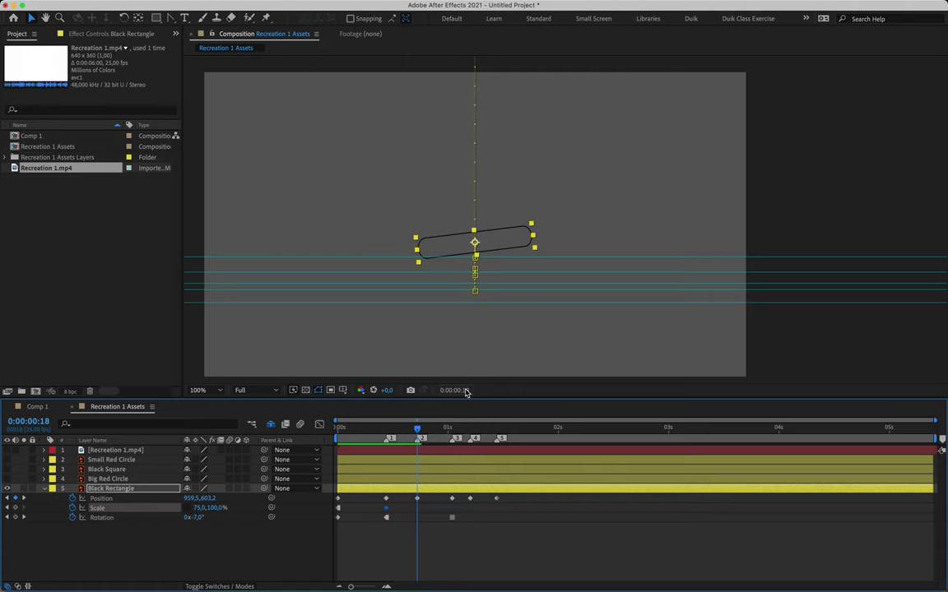
click(198, 508)
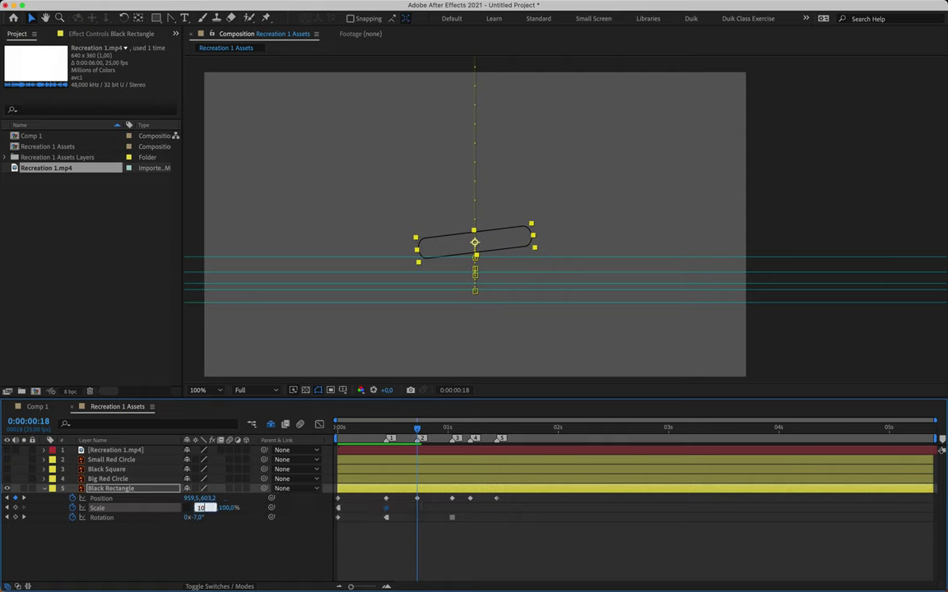
text(100)
key(Return)
key(j)
key(j)
key(space)
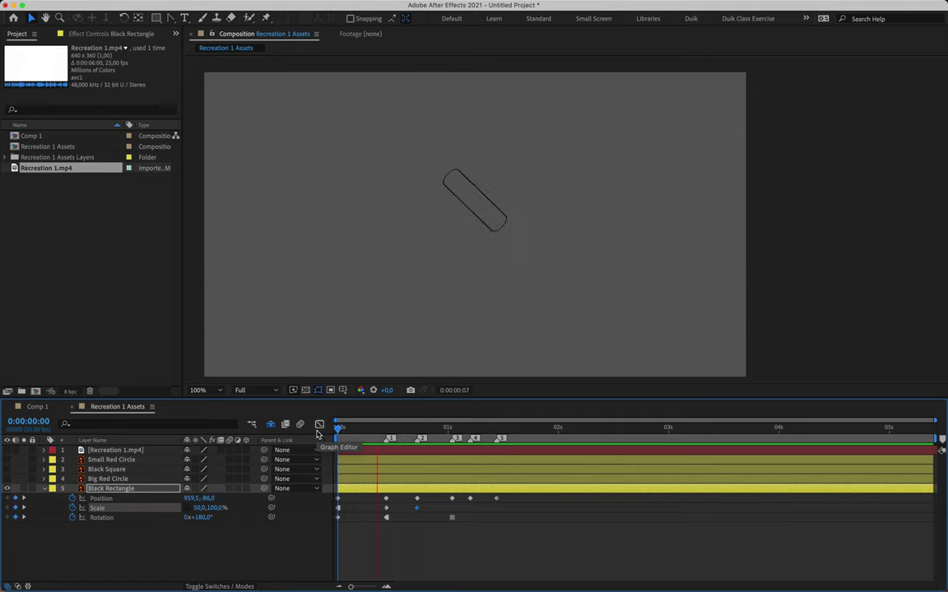
key(space)
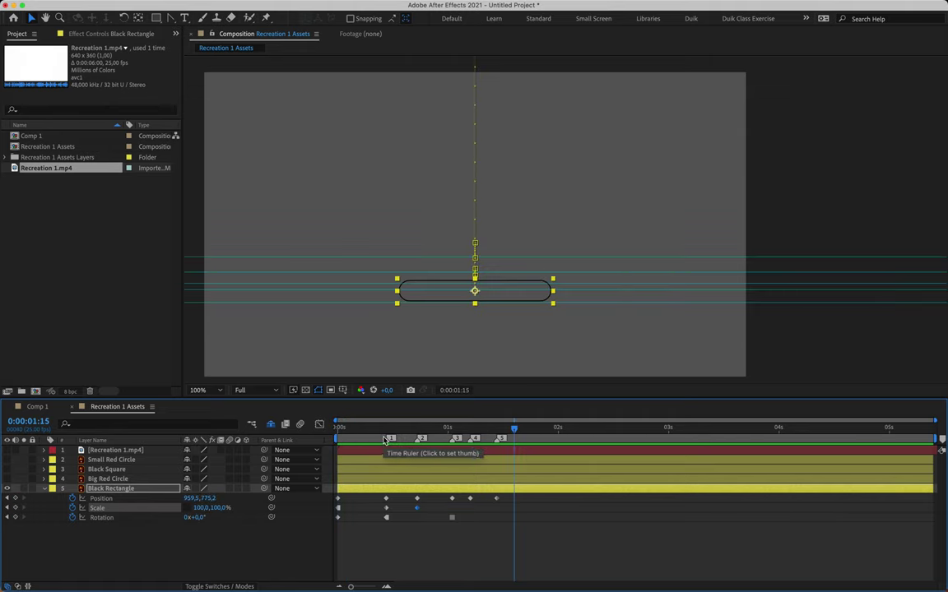
- Return to marker 1 at 0:00:00:11 and save the project as 1 on the Desktop
click(383, 428)
drag(383, 428, 387, 430)
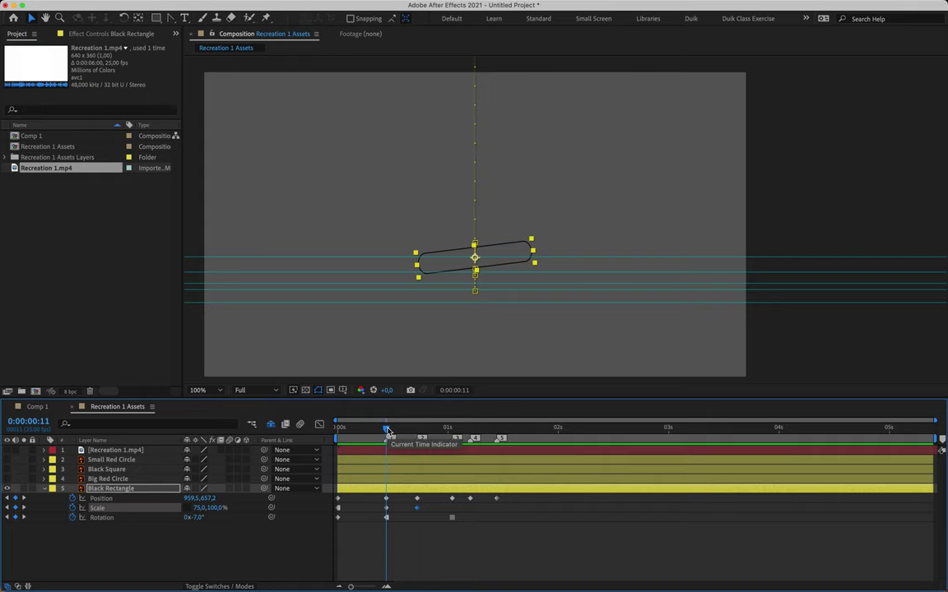
key(super+s)
text(1)
key(Return)
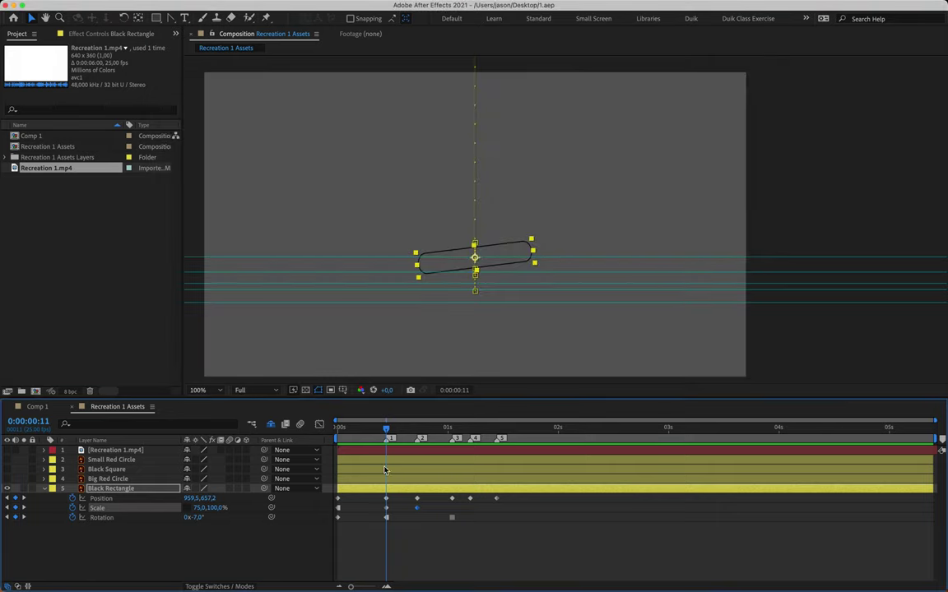
- Raise Black Rectangle's Position keyframe at 0:00:00:11 to Y 648,2 so its lower edge meets the guide
mouse_move(389, 427)
mouse_down()
mouse_move(338, 428)
mouse_move(386, 438)
mouse_up()
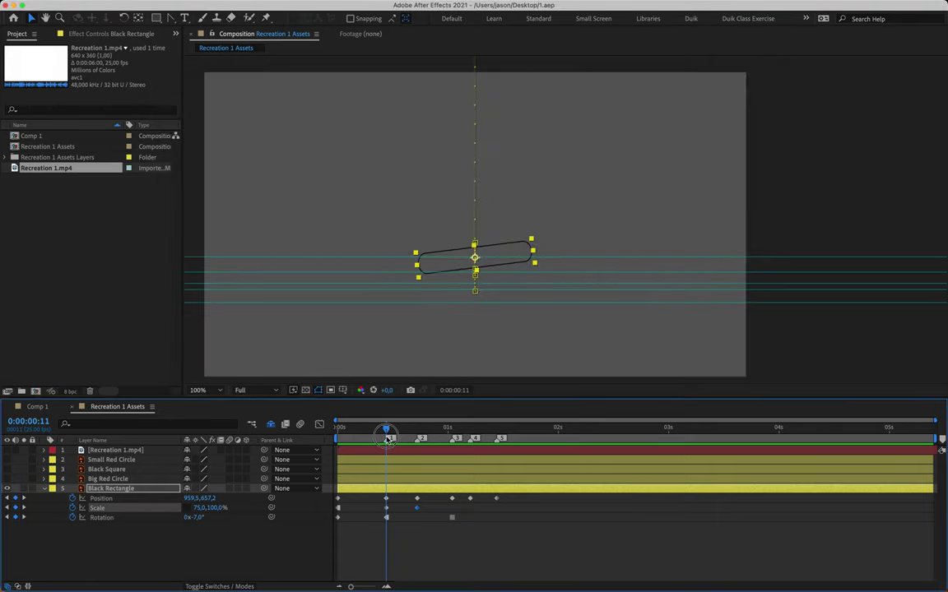
click(386, 499)
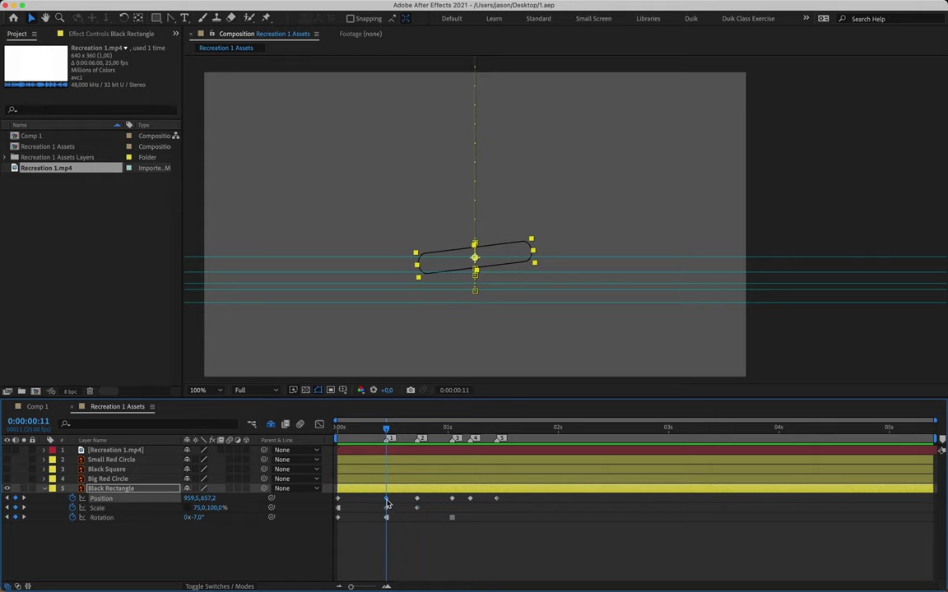
key(period)
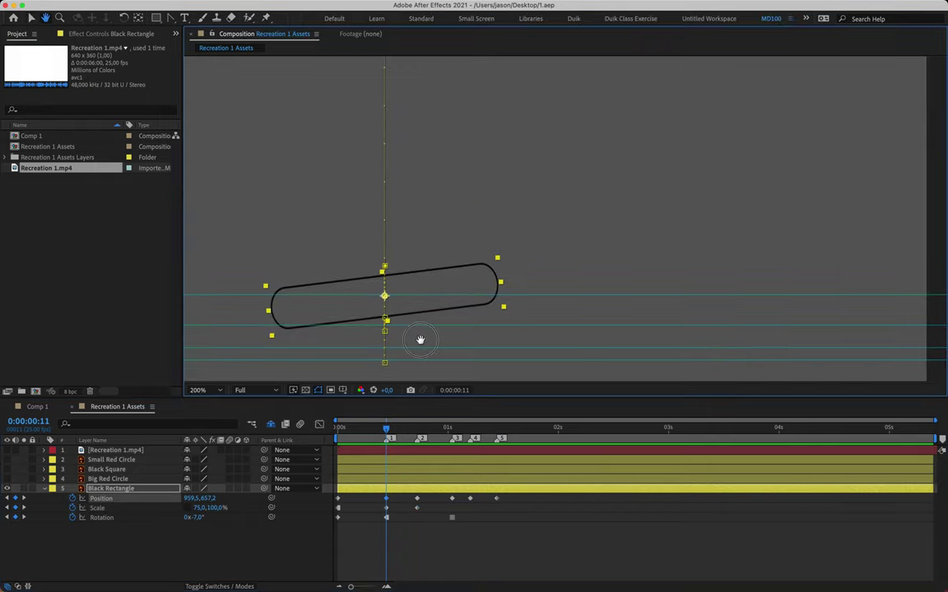
drag(422, 338, 586, 277)
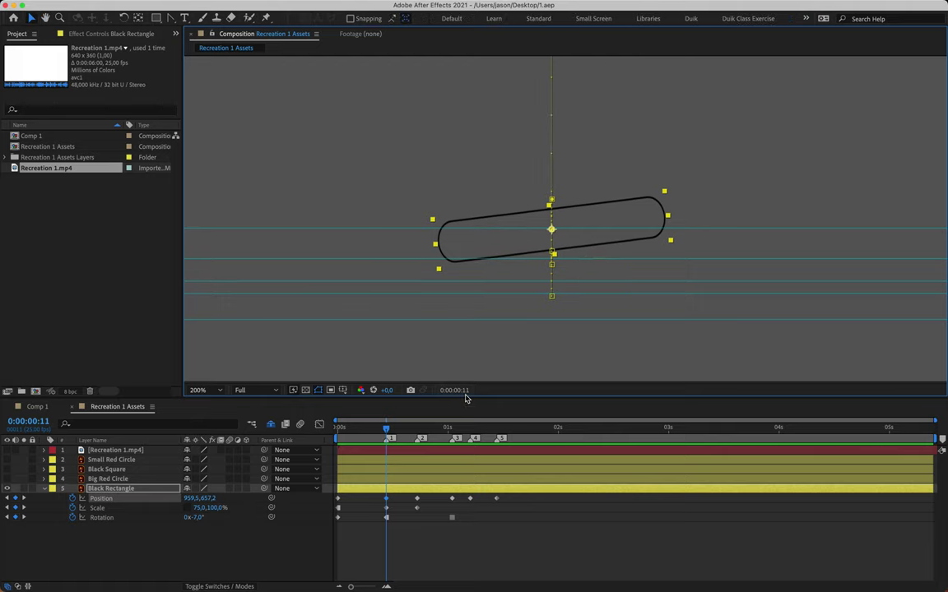
key(Up)
key(Up)
key(Up)
key(Up)
key(Up)
key(Up)
key(Up)
key(Up)
key(Up)
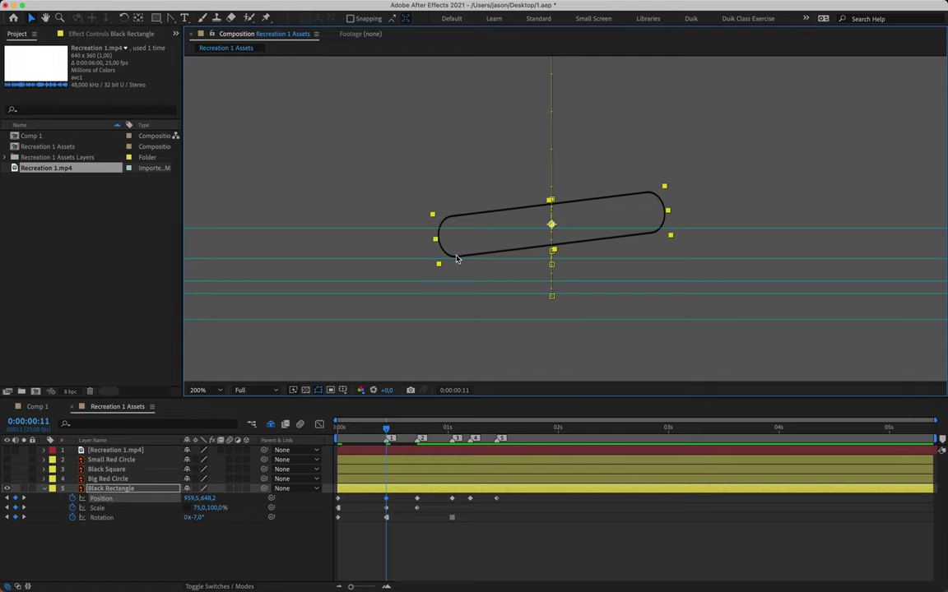
- Raise Black Rectangle's Position at marker 2 (0:00:00:18) to Y 588,2 so it rests on the uppermost guide
drag(386, 429, 418, 437)
key(Up)
key(Up)
key(Up)
key(Up)
key(Up)
key(Up)
key(Up)
key(Up)
key(Up)
key(Up)
key(Up)
key(Up)
key(Up)
key(Up)
key(Up)
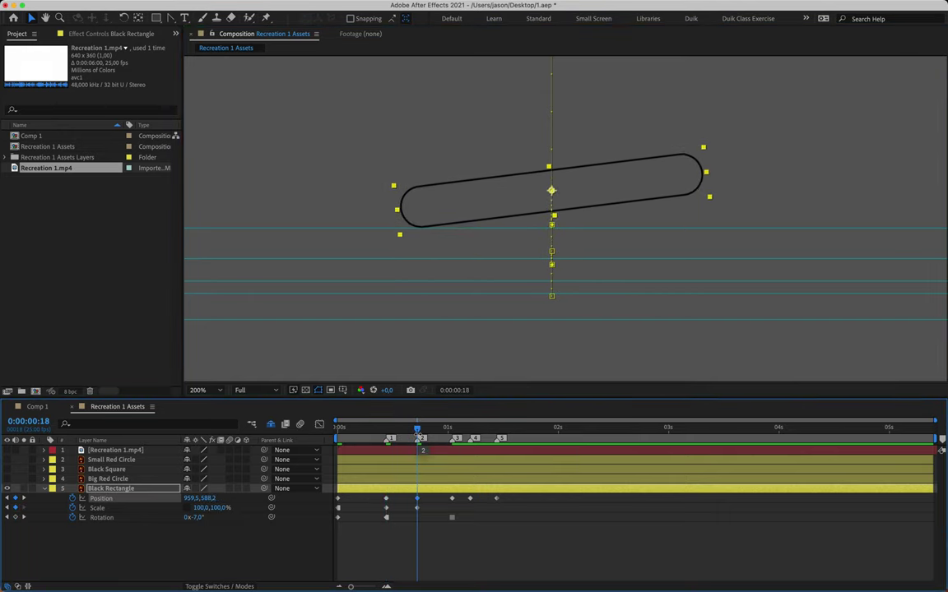
- Lower Black Rectangle's Position at marker 3 (0:00:01:01) to Y 732,2 so its lower edge meets the guide
drag(418, 433, 451, 434)
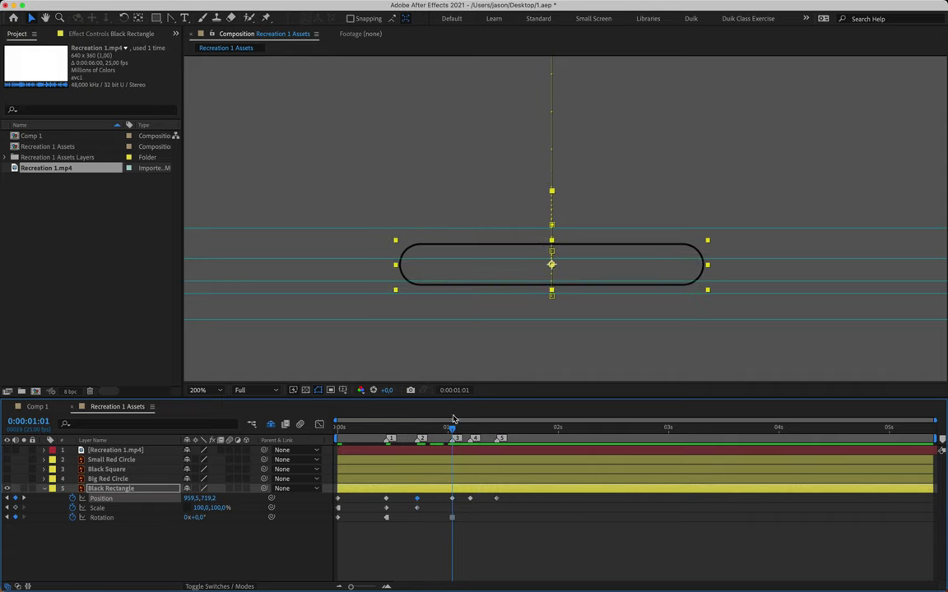
key(Down)
key(Down)
key(Down)
key(Down)
key(Down)
key(Down)
key(Down)
key(Down)
key(Down)
key(Down)
key(Down)
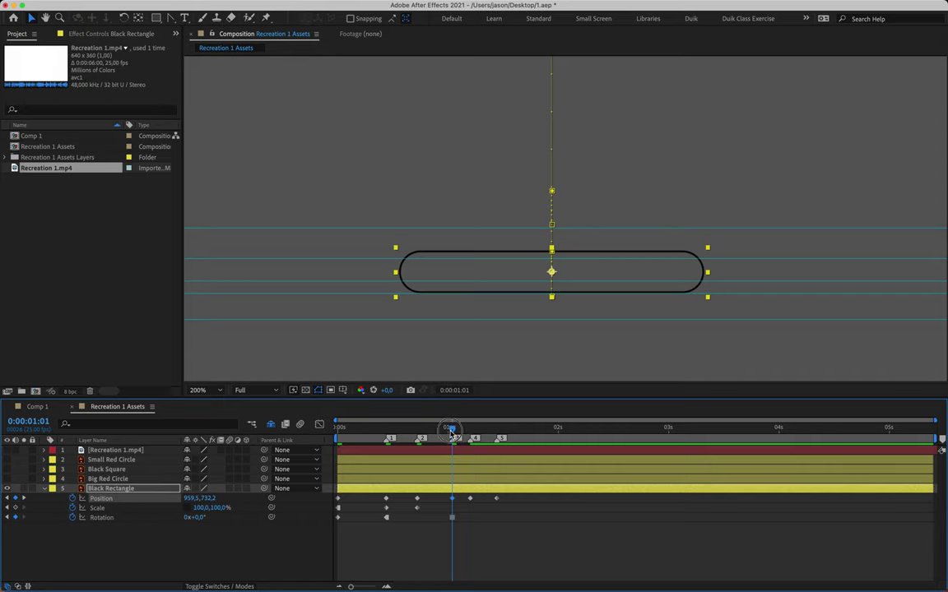
- Lower Black Rectangle's Position at marker 4 (0:00:01:05) to Y 711,2 so its lower edge meets the guide
drag(451, 430, 470, 433)
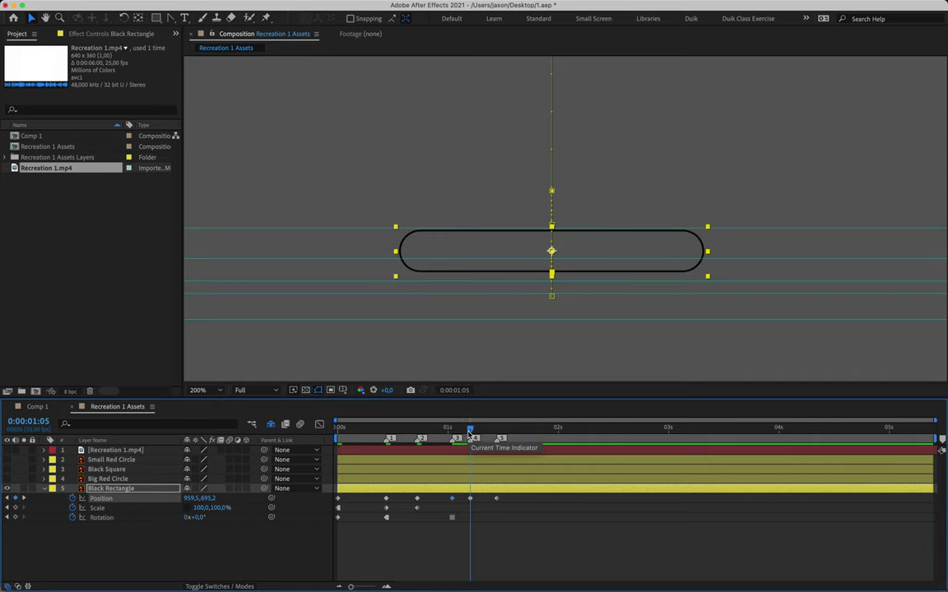
key(shift+Down)
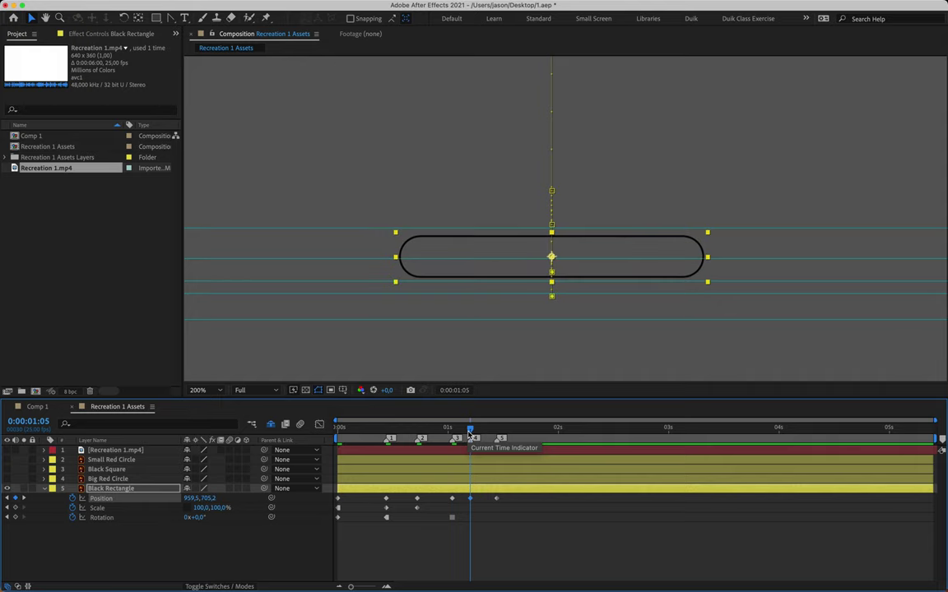
key(Down)
key(Down)
key(Down)
key(Down)
key(Down)
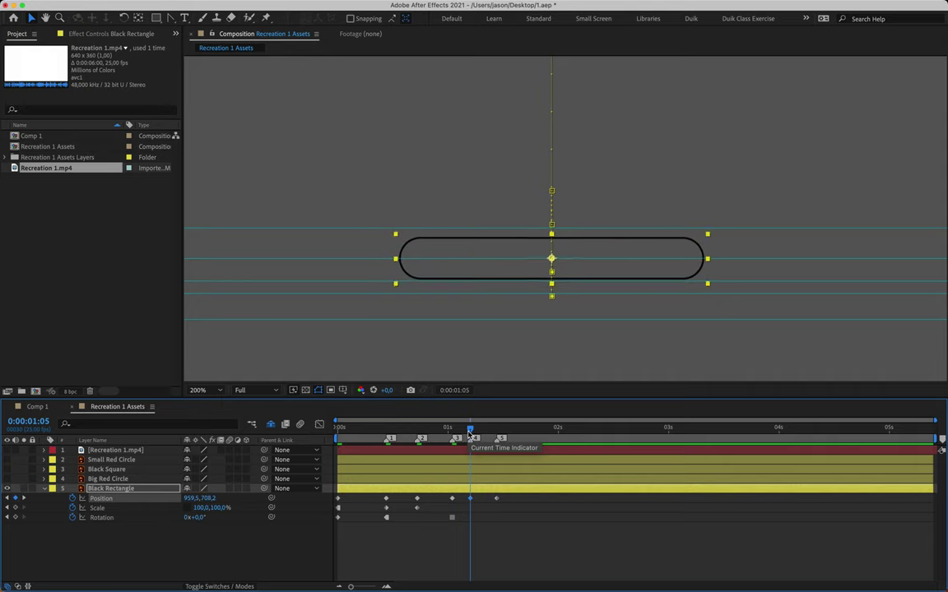
key(Down)
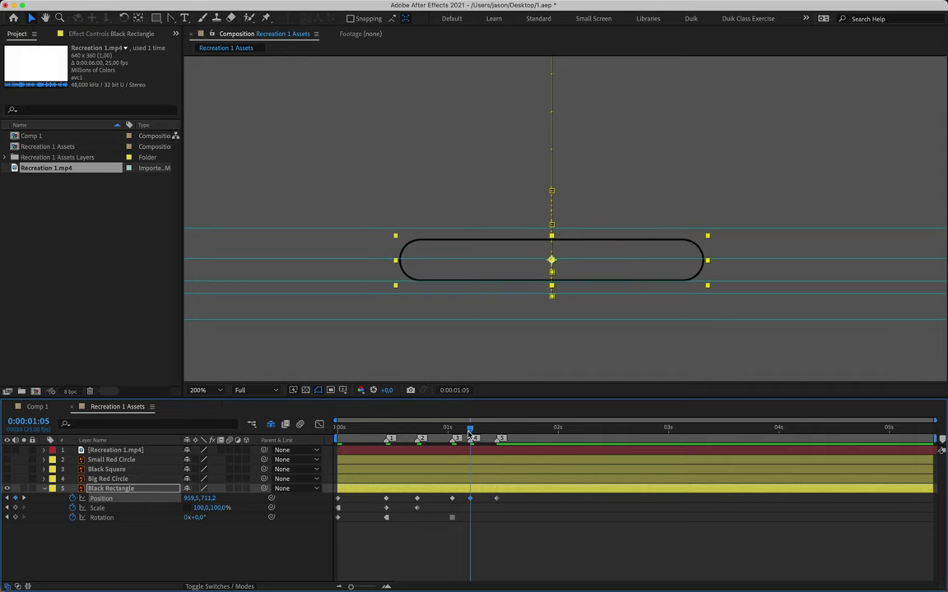
- Lower Black Rectangle's Position at marker 5 (0:00:01:11) to Y 778,2 so it rests on the lowest guide
drag(470, 432, 497, 432)
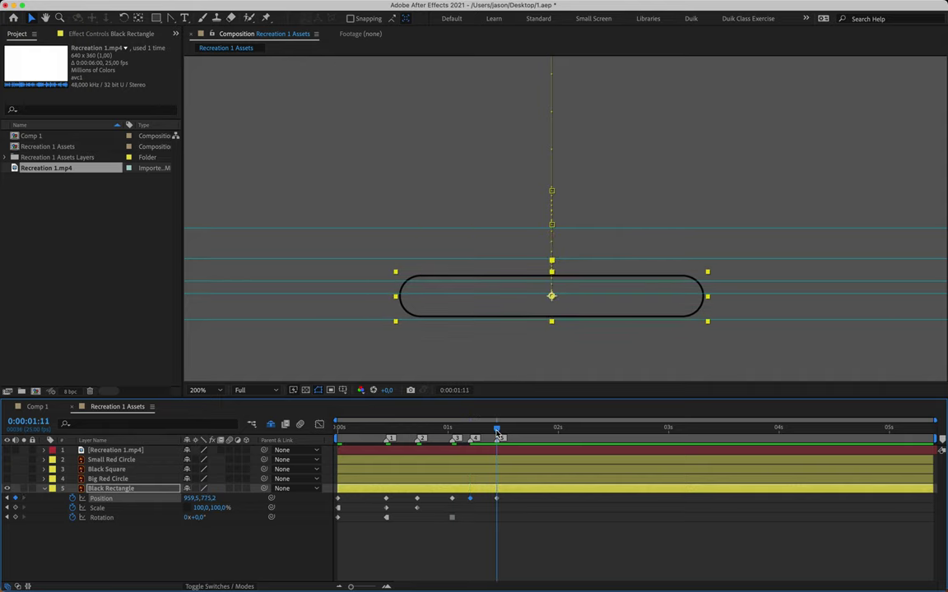
key(Down)
key(Down)
key(Down)
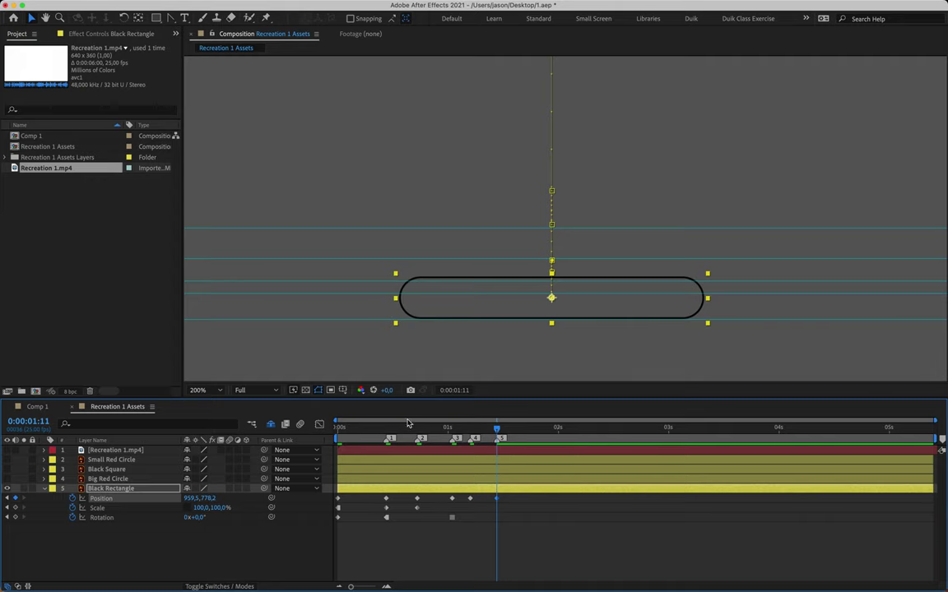
- Preview the adjusted Black Rectangle animation from the start and return to 0:00:00:00
key(comma)
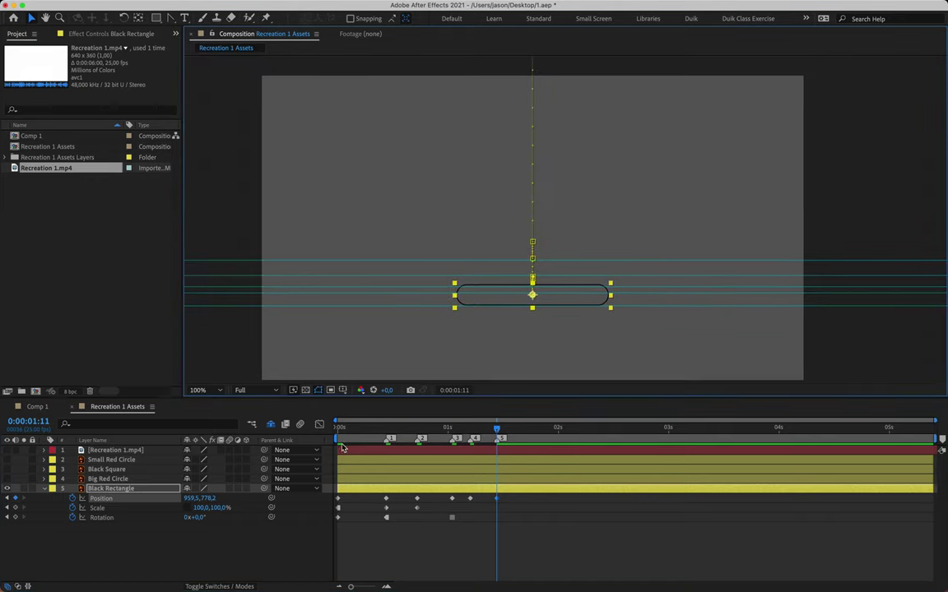
click(255, 425)
key(Home)
key(space)
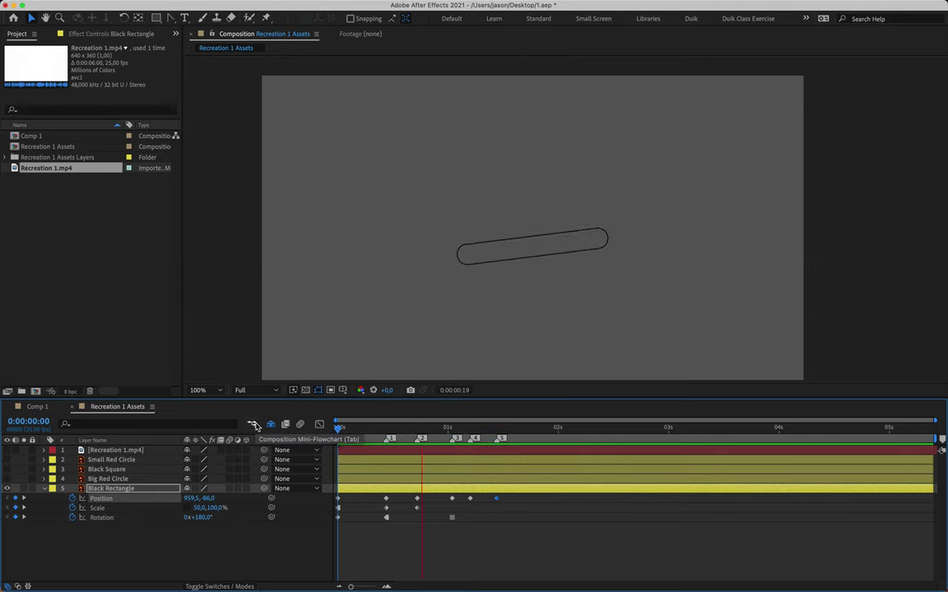
key(space)
drag(376, 428, 313, 434)
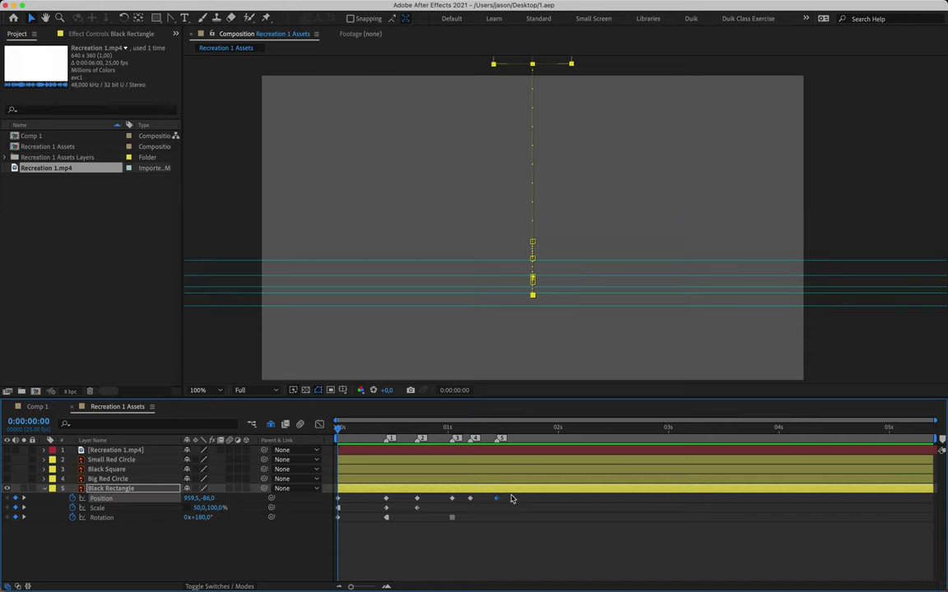
- Apply Easy Ease to all of Black Rectangle's Position keyframes
drag(511, 500, 301, 504)
right_click(387, 500)
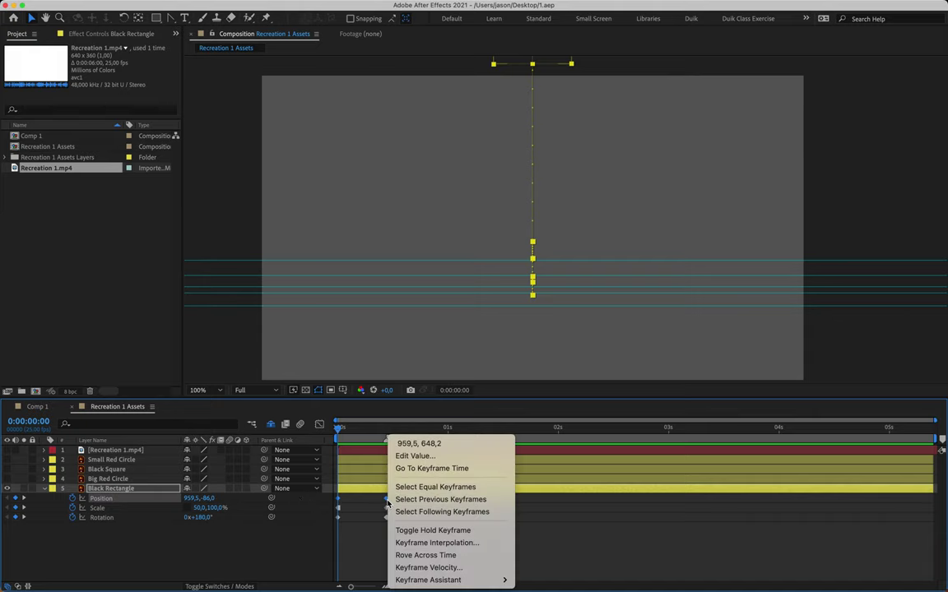
mouse_move(493, 580)
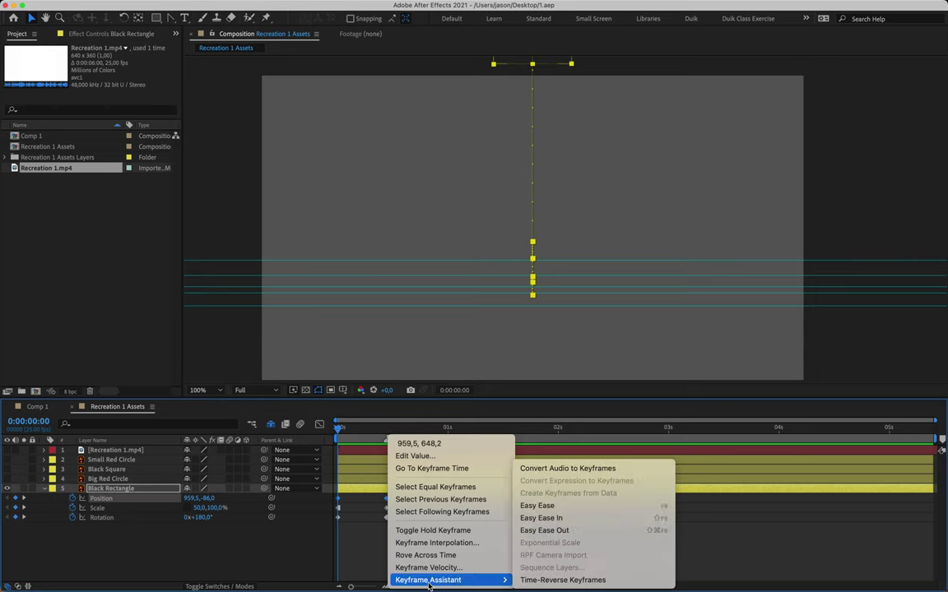
click(558, 509)
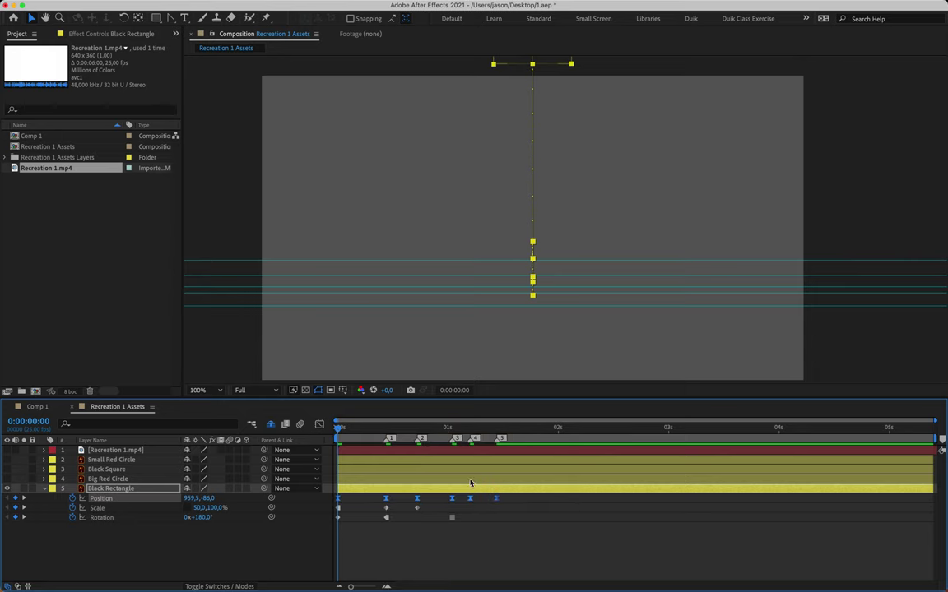
- Show Black Rectangle's Position in an enlarged Graph Editor, compare the value graph, and return to the speed graph
click(320, 424)
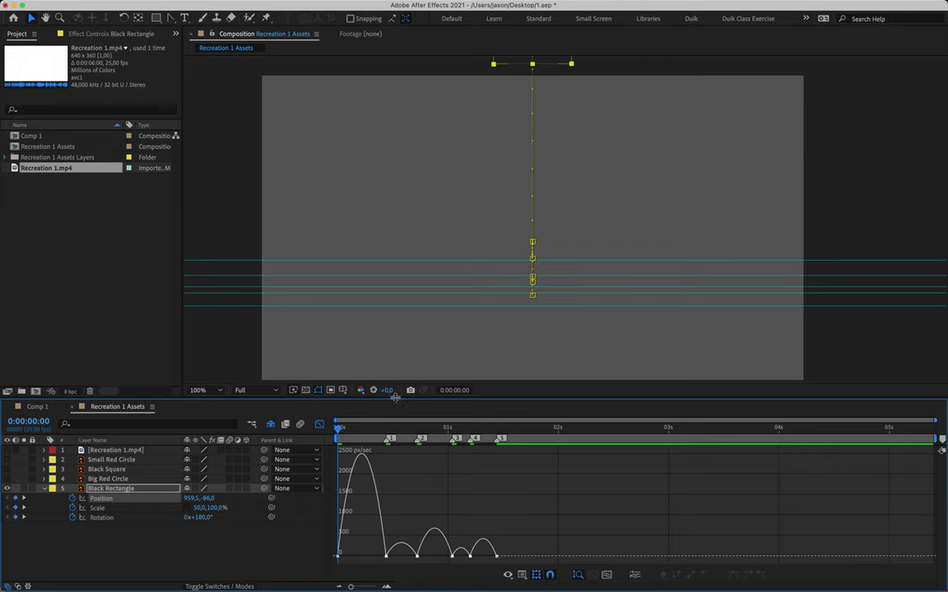
drag(393, 399, 420, 327)
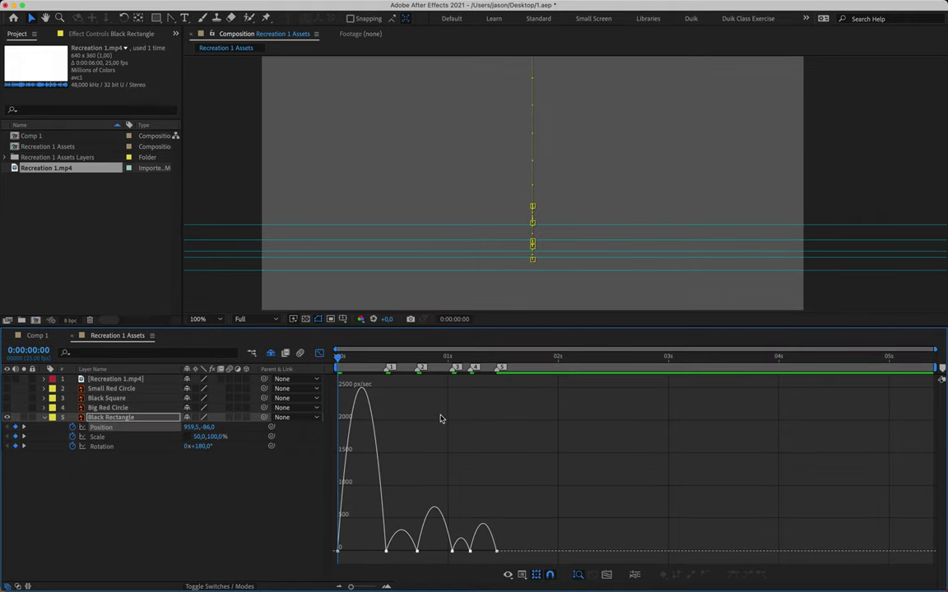
right_click(502, 474)
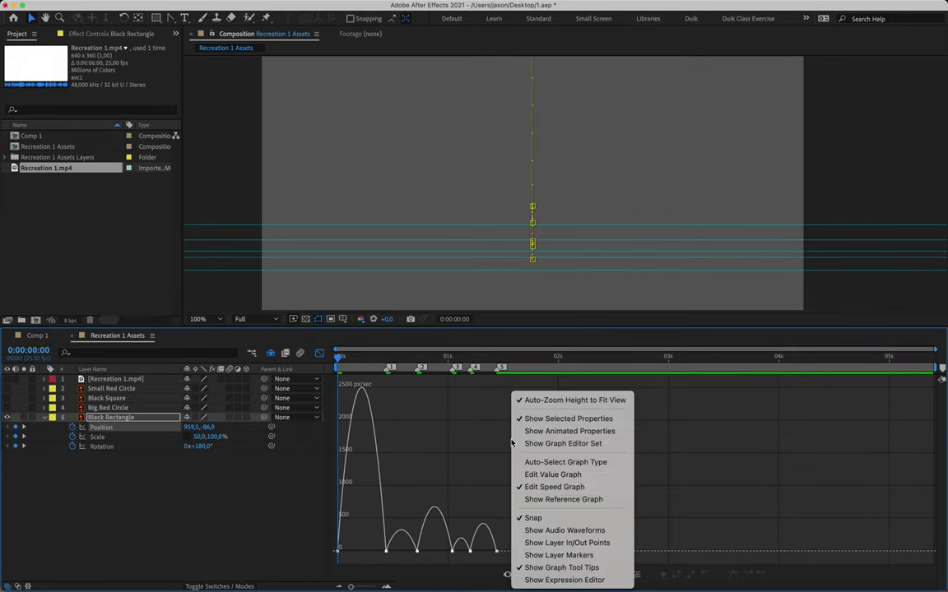
click(539, 474)
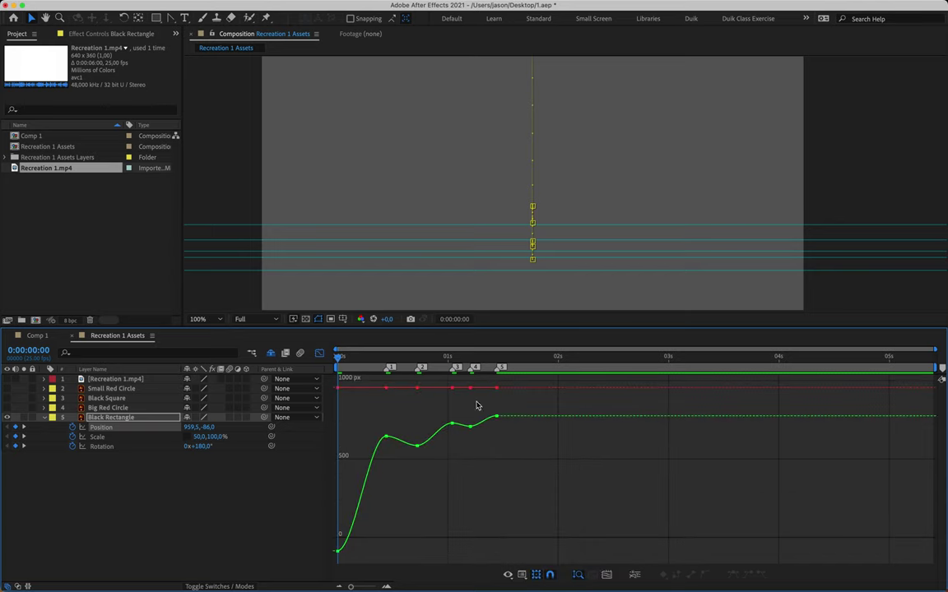
right_click(567, 437)
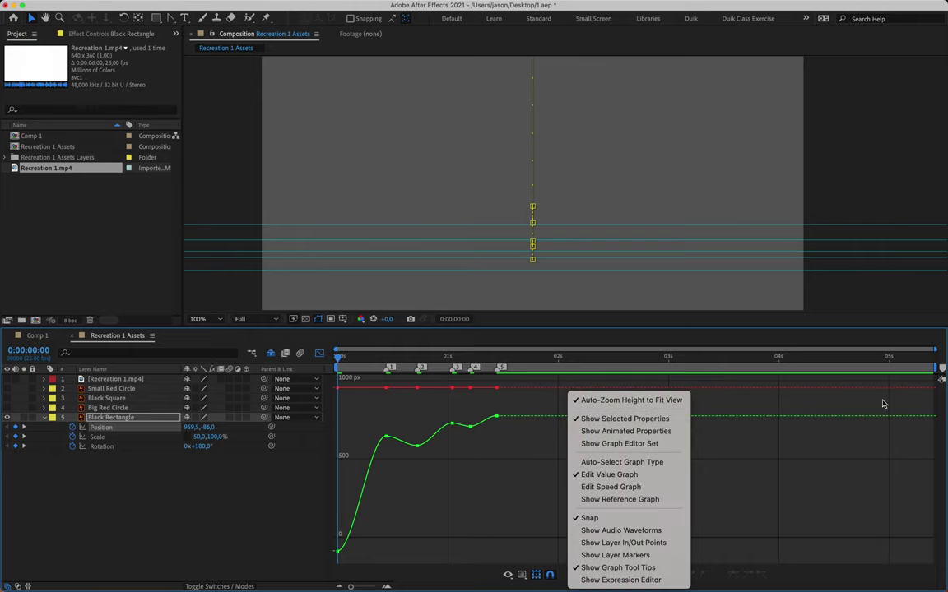
click(623, 488)
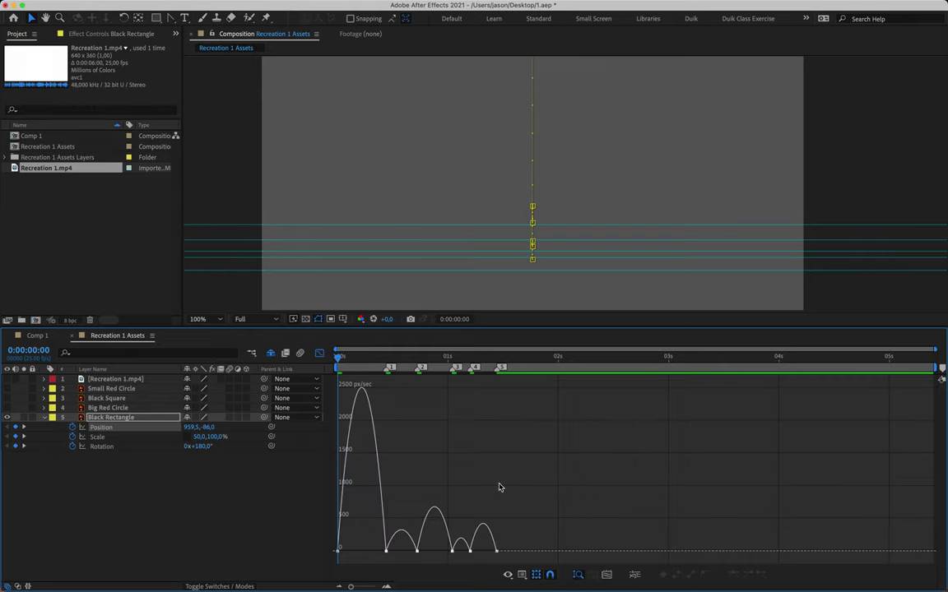
- Reshape the Position speed curve between the first keyframe and marker 1 so the fall starts slowly and peaks sharply at marker 1
drag(339, 361, 386, 364)
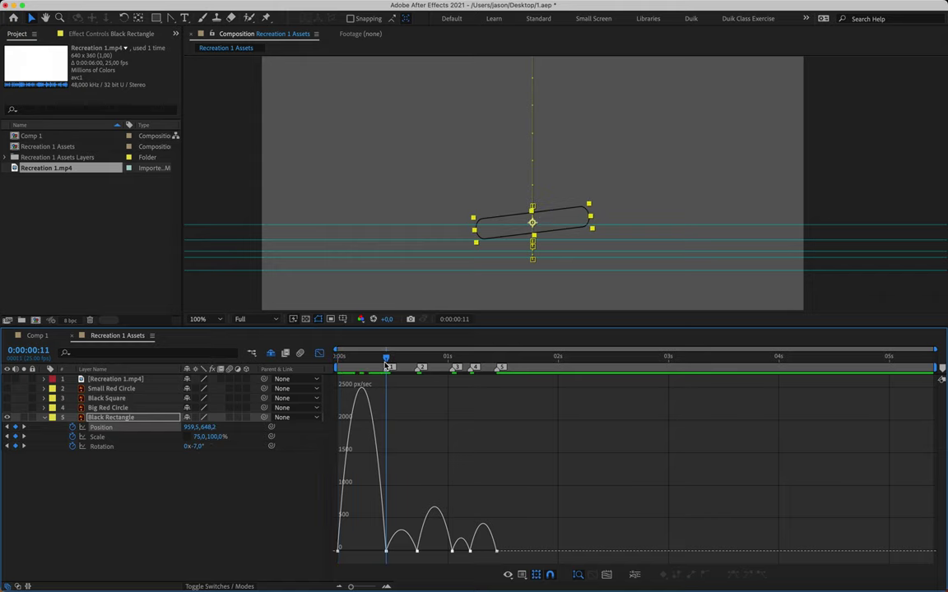
click(385, 549)
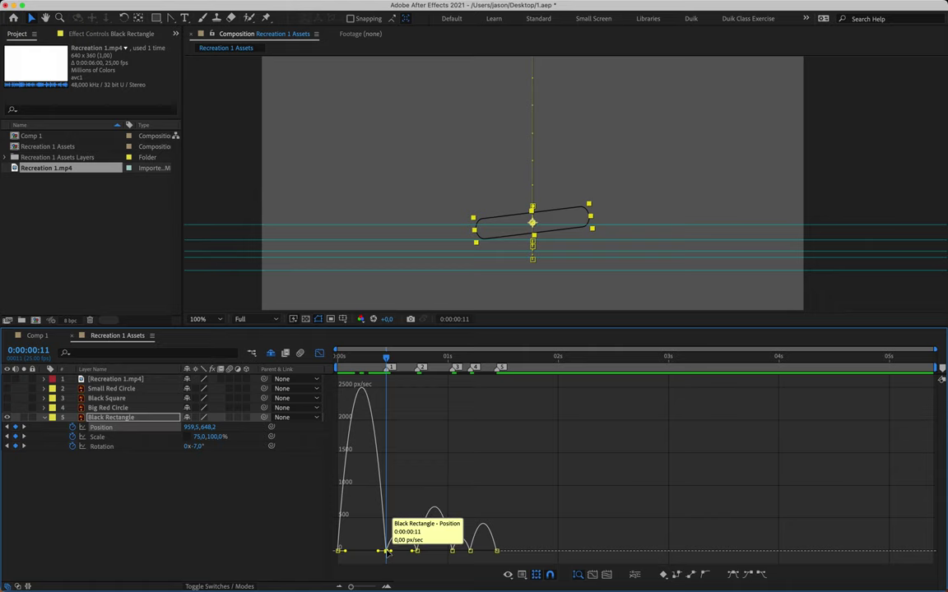
drag(378, 551, 384, 551)
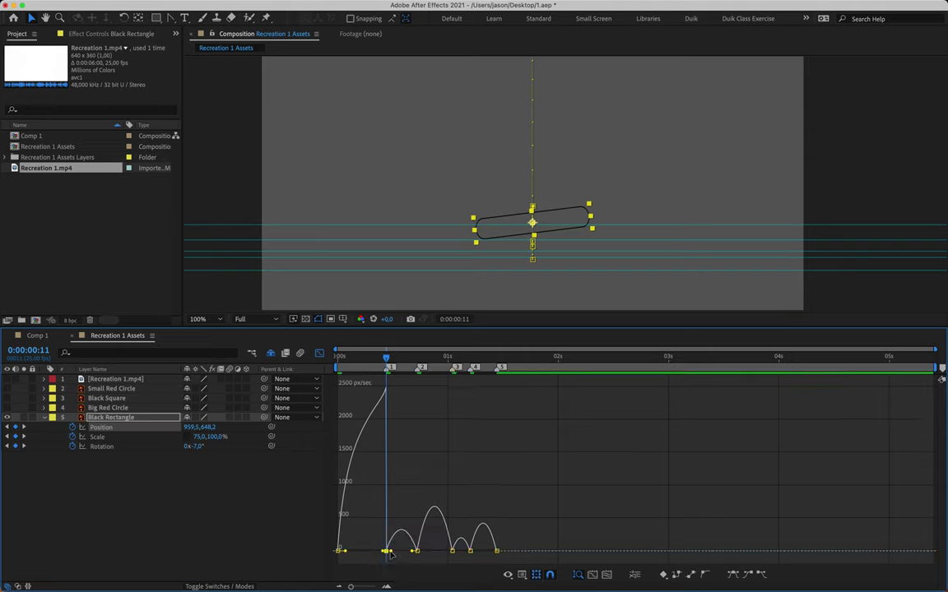
click(386, 550)
click(346, 553)
drag(346, 552, 361, 550)
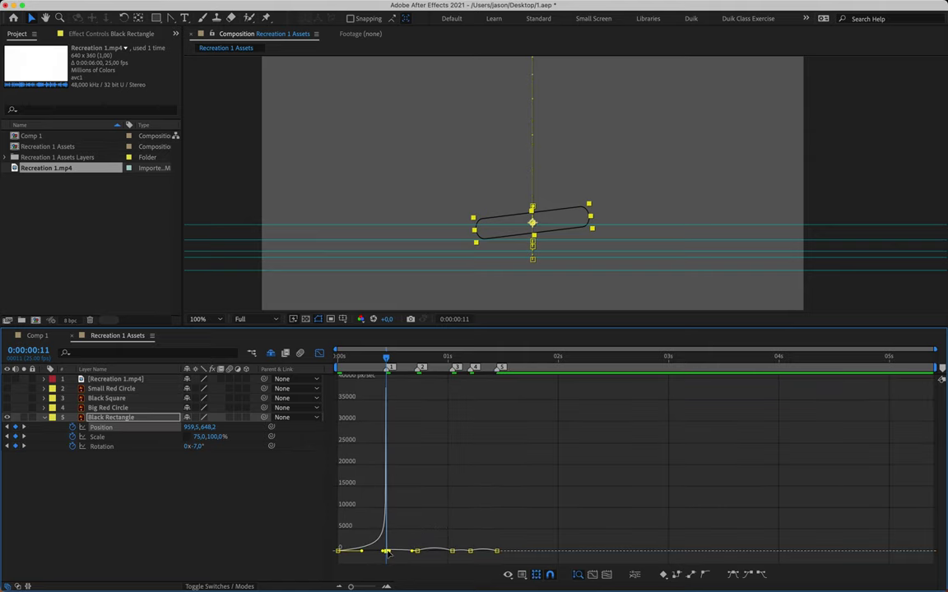
- Adjust the Position speed handles around markers 2, 3 and 4 so speed peaks sharply at marker 3 and eases out at markers 2 and 4
click(417, 552)
drag(388, 359, 425, 359)
key(equal)
key(equal)
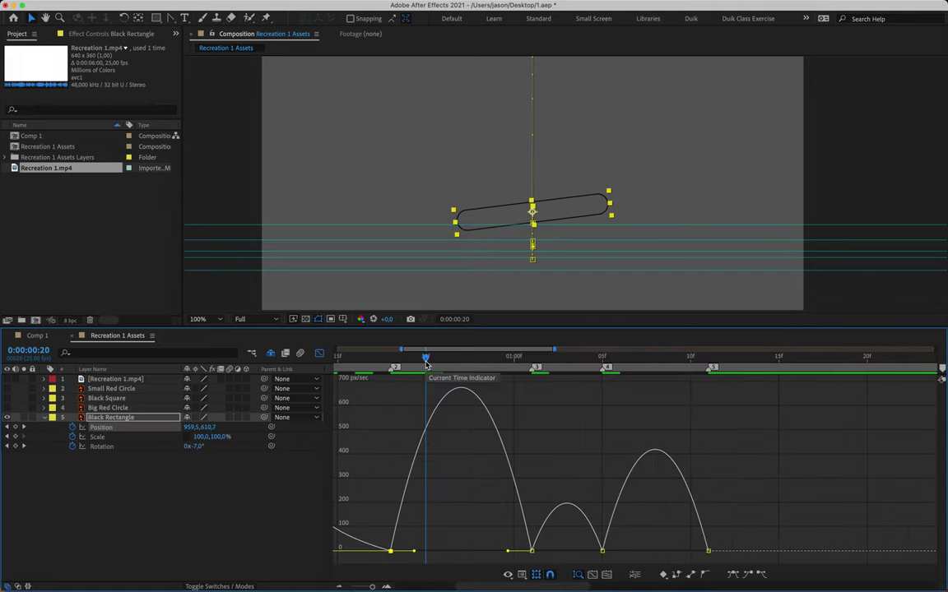
scroll(426, 470, right, 3)
drag(357, 360, 463, 359)
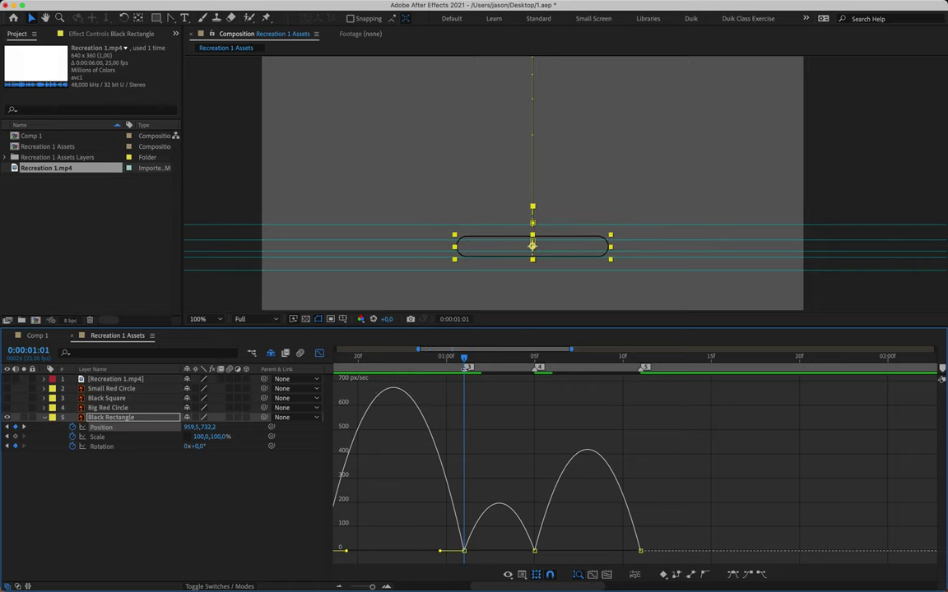
click(464, 550)
drag(442, 557, 471, 560)
drag(349, 551, 499, 552)
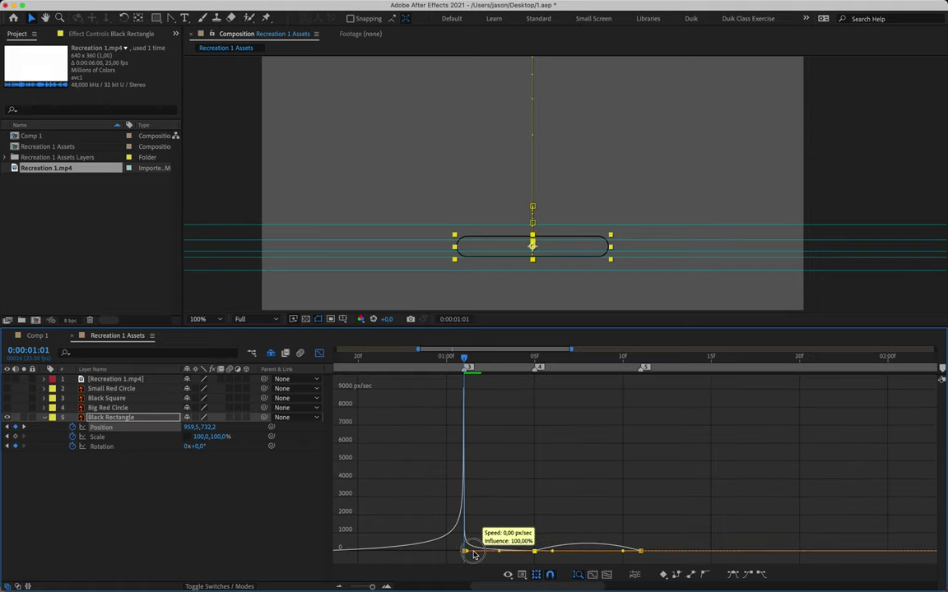
- Lengthen marker 4's outgoing Position speed handle so the final drop accelerates toward marker 5
drag(463, 357, 531, 371)
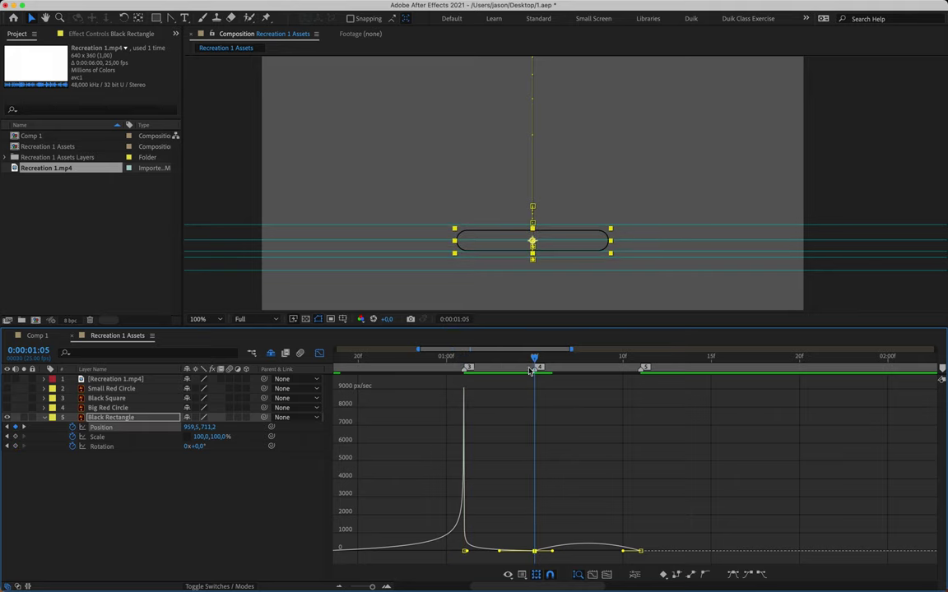
alt+scroll(566, 415, up, 4)
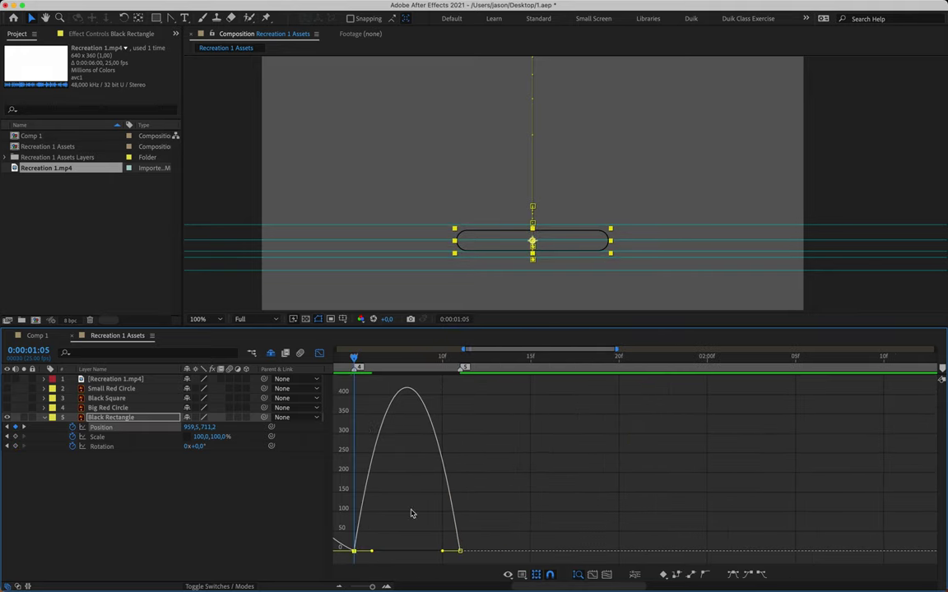
drag(371, 553, 452, 555)
scroll(456, 550, left, 3)
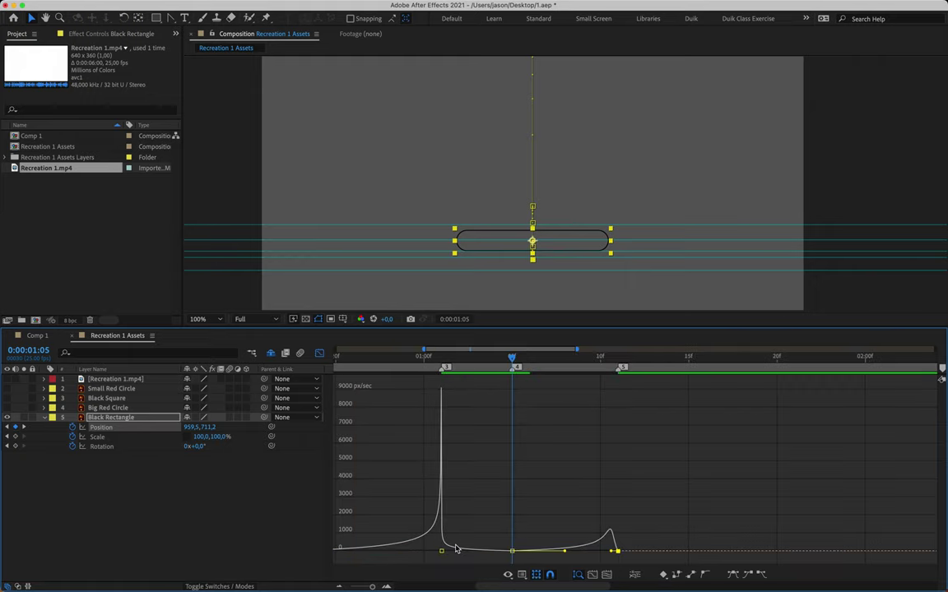
- Preview Black Rectangle's bounce from 0:00:00:00 to check the reshaped Position speed curve
key(minus)
key(minus)
key(minus)
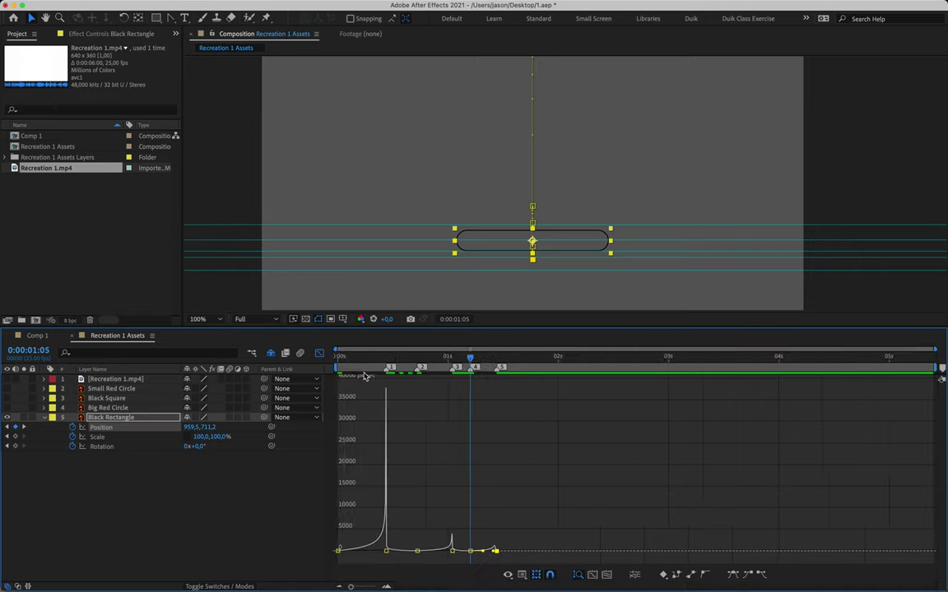
key(Home)
key(space)
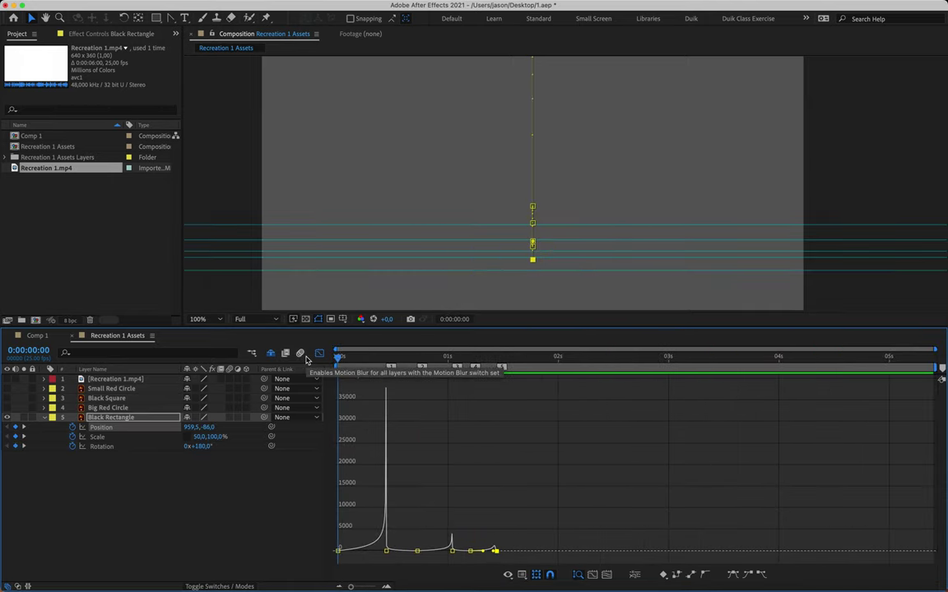
key(space)
key(space)
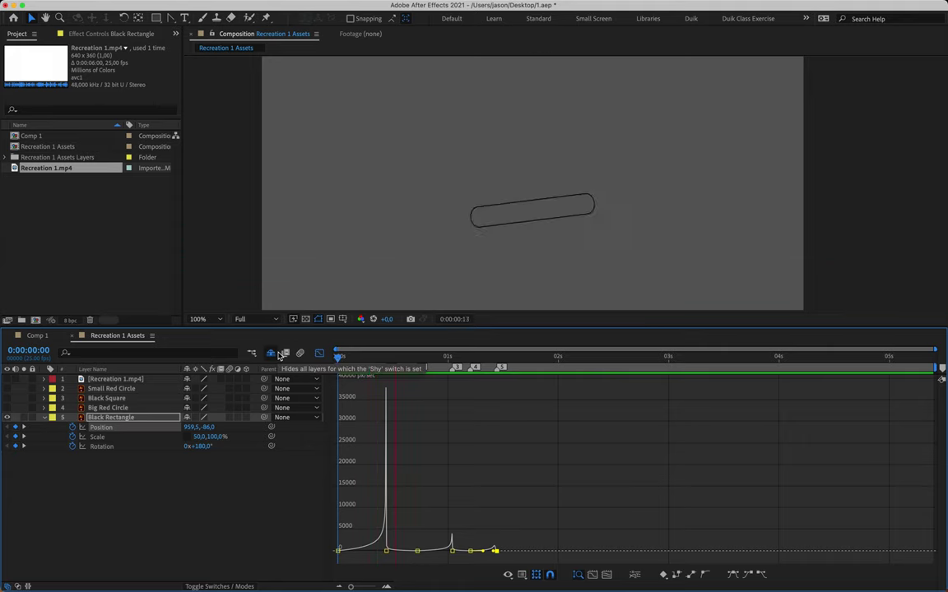
key(space)
- Apply Easy Ease to Black Rectangle's Scale keyframes at markers 1 and 2 and show the Scale speed graph
click(319, 353)
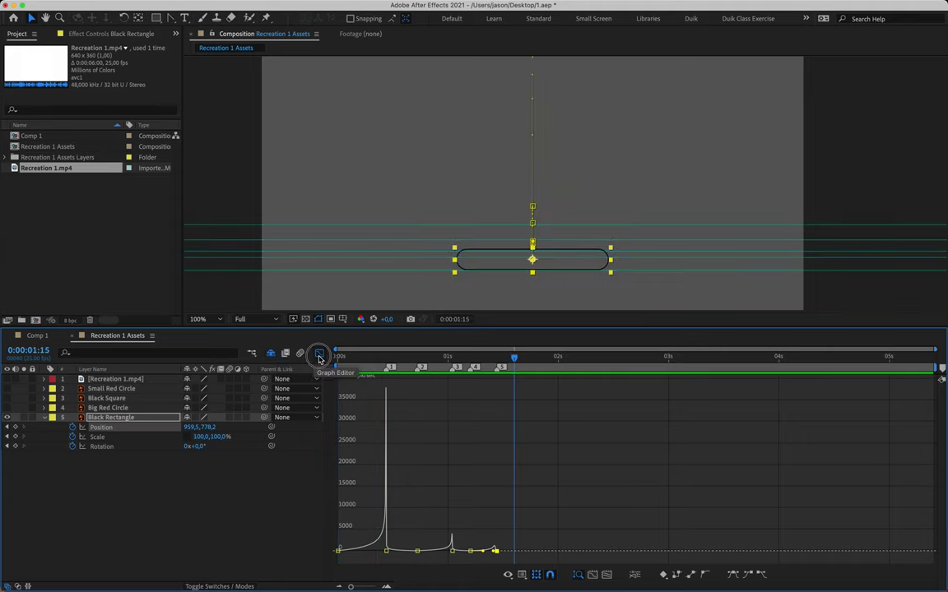
click(387, 358)
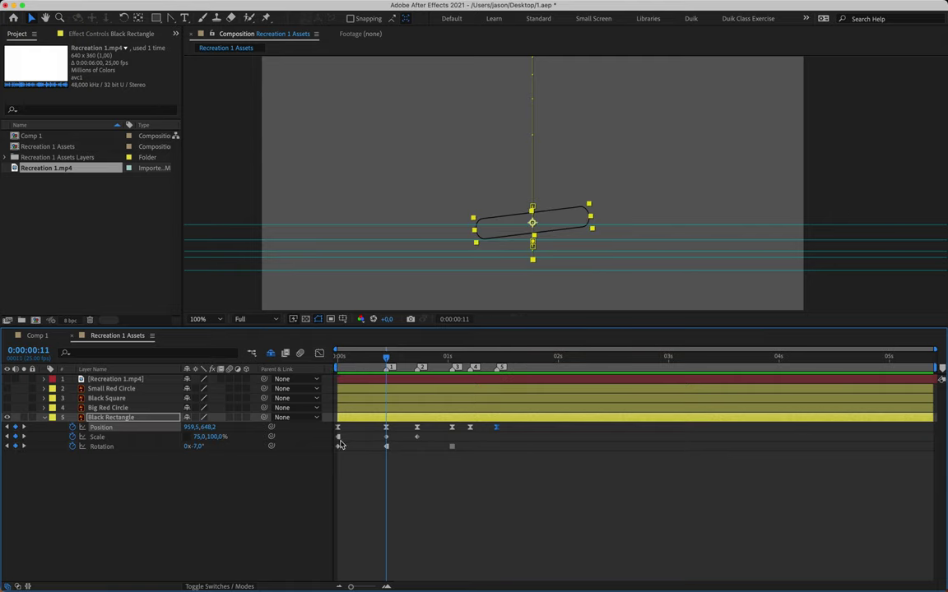
click(338, 438)
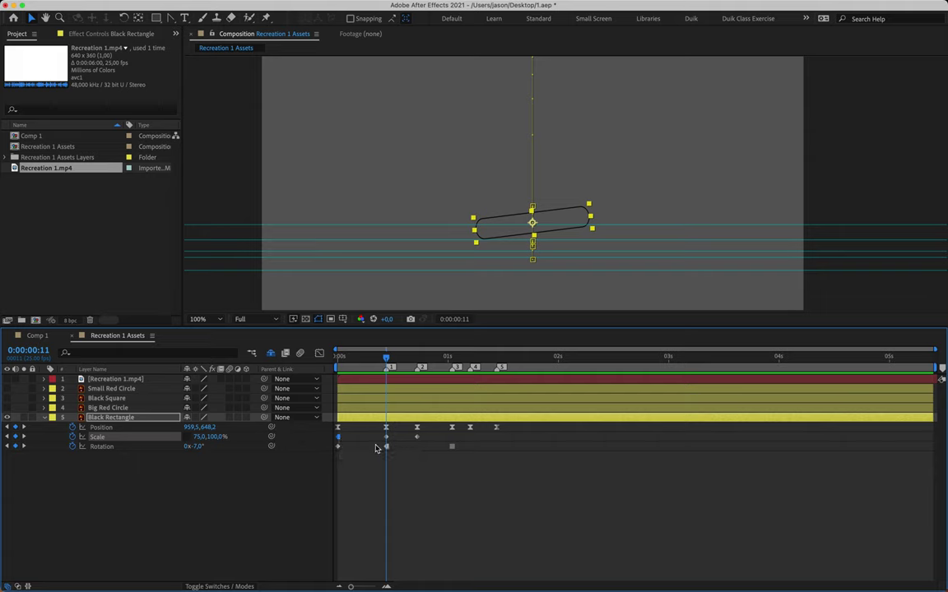
drag(382, 440, 434, 443)
key(shift+F3)
click(440, 515)
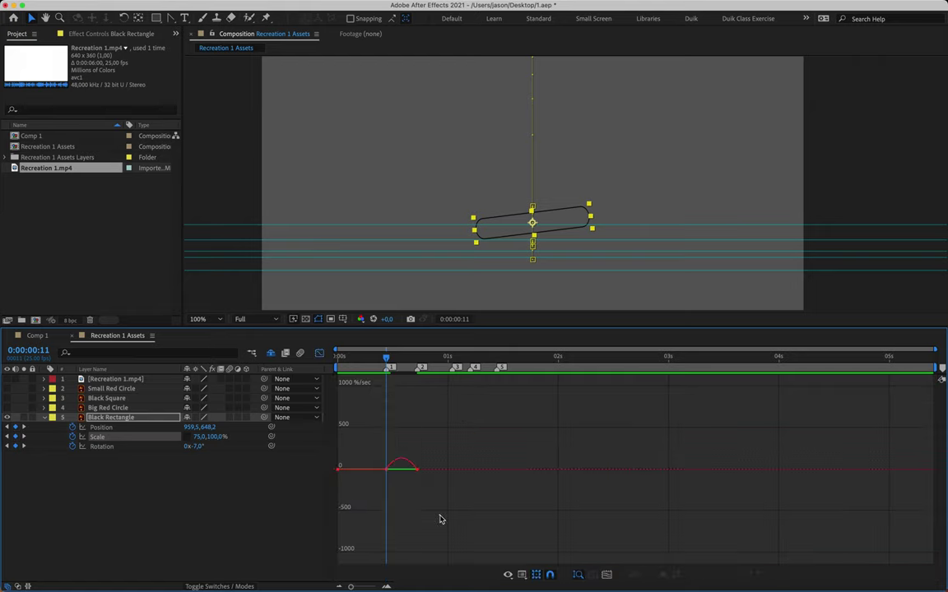
- Lengthen marker 2's incoming Scale speed handle so the scaling peaks just after marker 1 and slows gradually into marker 2
click(386, 586)
scroll(475, 523, left, 3)
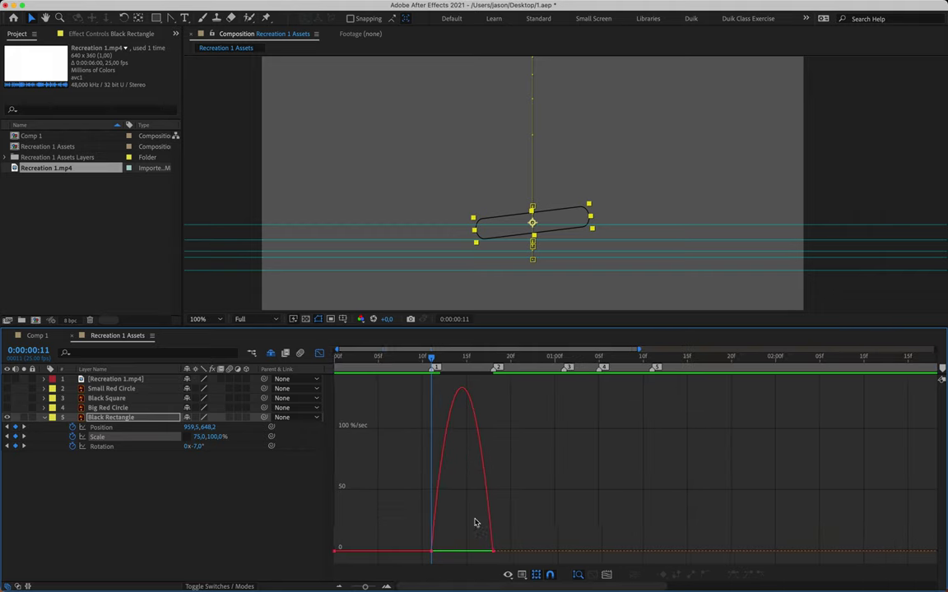
mouse_move(496, 552)
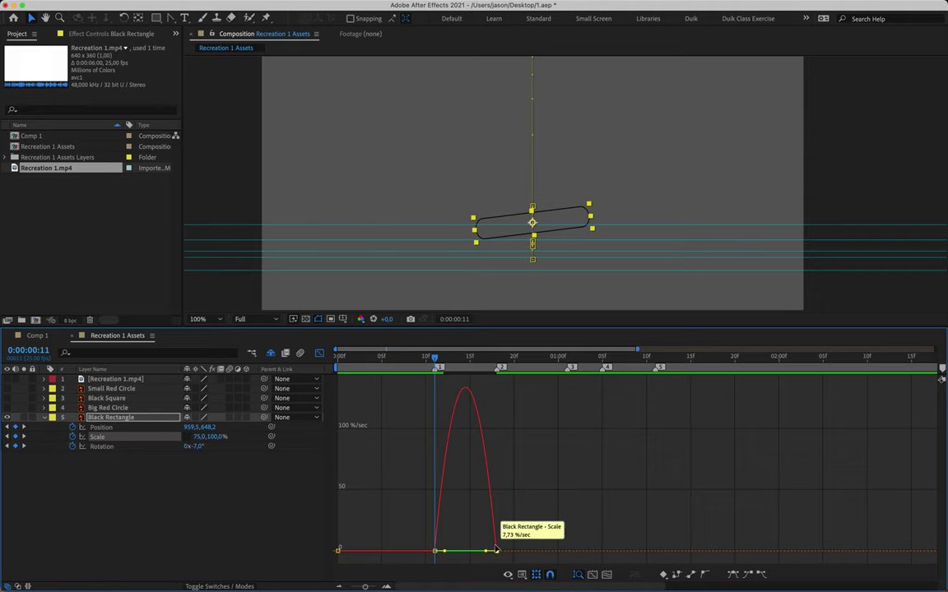
drag(486, 551, 464, 556)
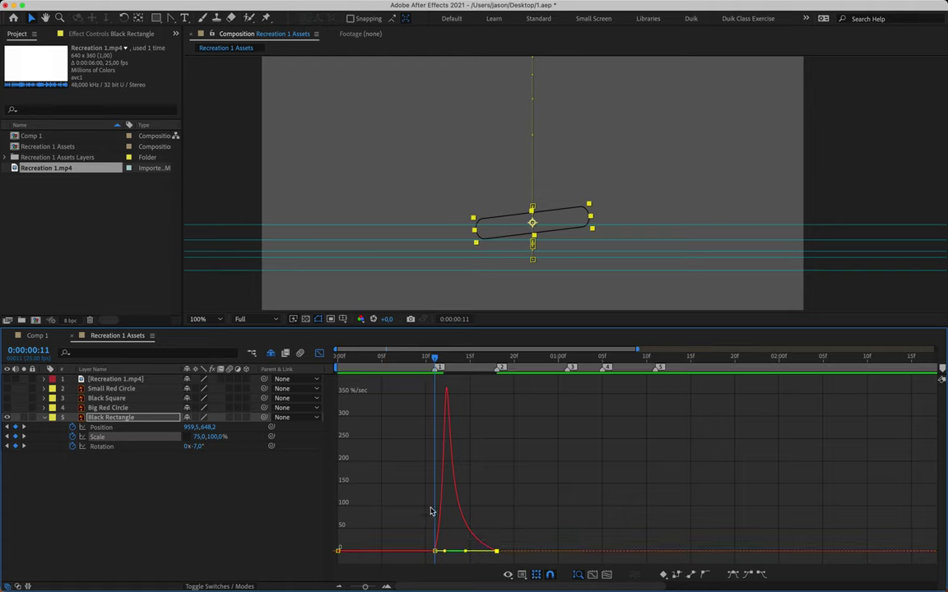
- Preview the animation from the start to check Black Rectangle's Scale easing
key(space)
key(space)
drag(431, 362, 433, 404)
key(space)
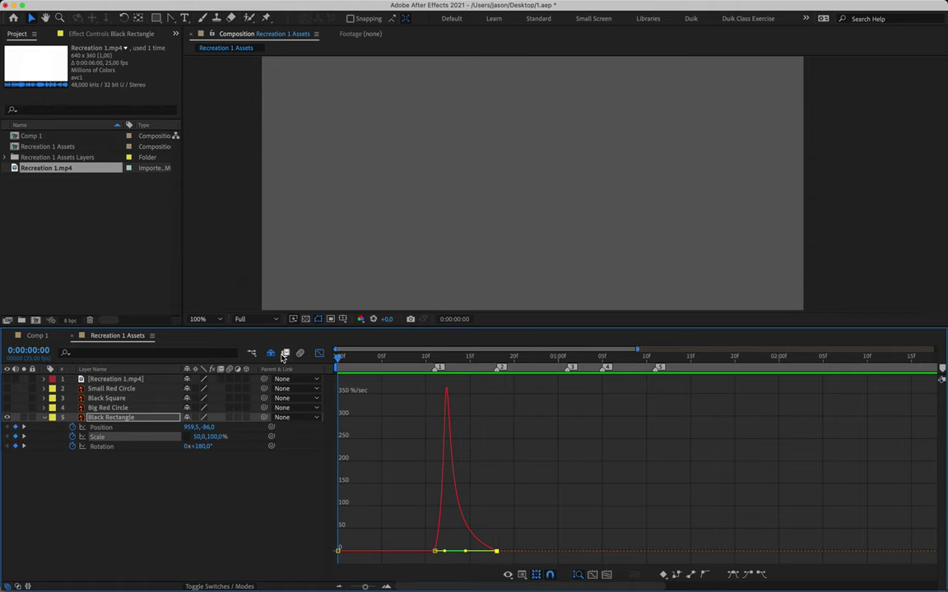
key(space)
click(362, 356)
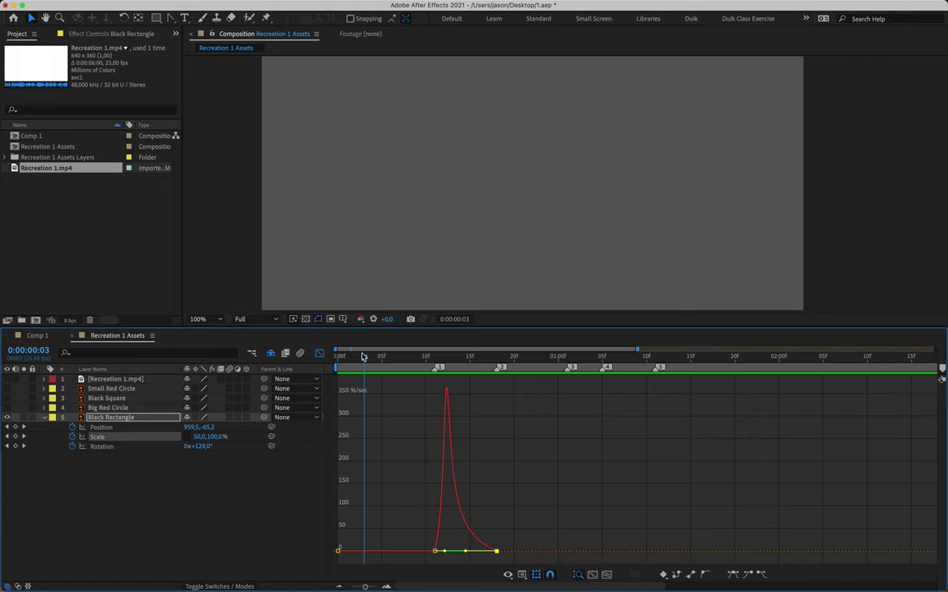
- Leave the Graph Editor, select the first Rotation keyframe at 0:00:00:00, and preview the composition at 50% magnification
click(319, 353)
key(Page_Up)
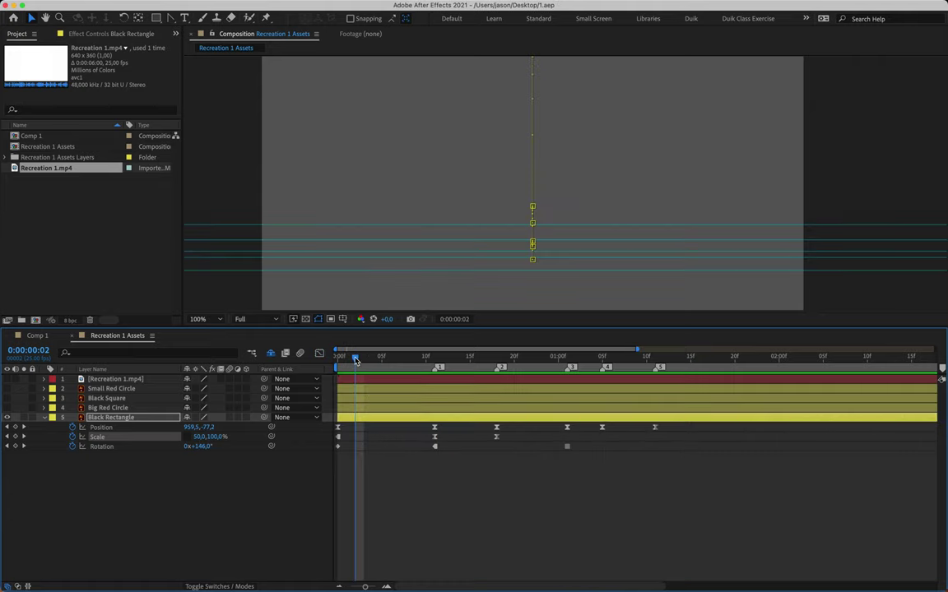
drag(356, 360, 337, 360)
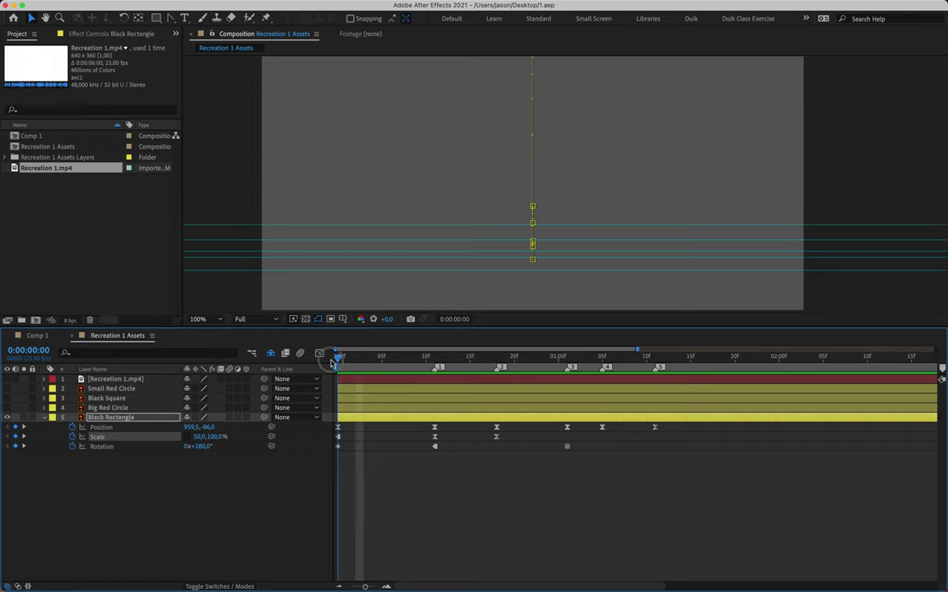
click(337, 449)
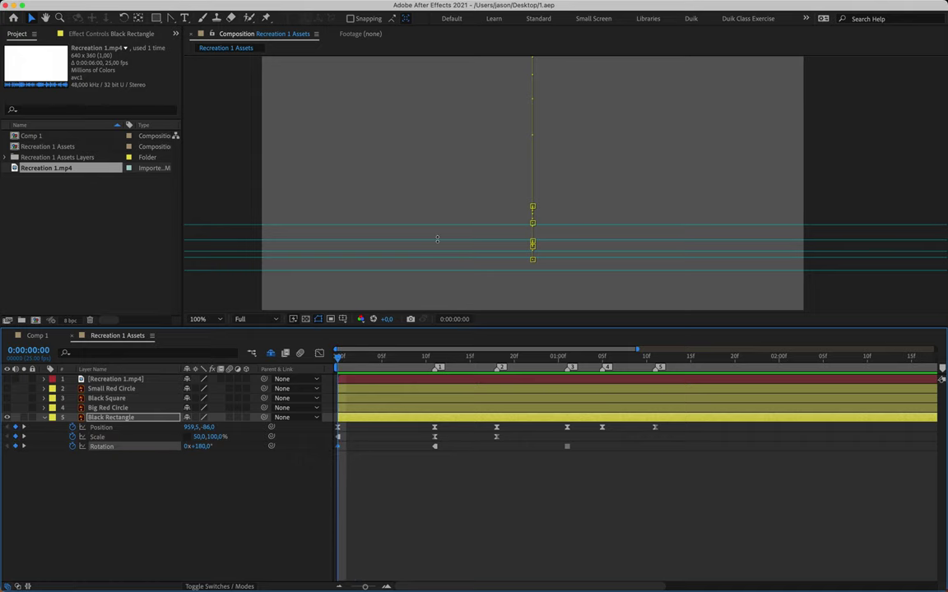
key(comma)
key(space)
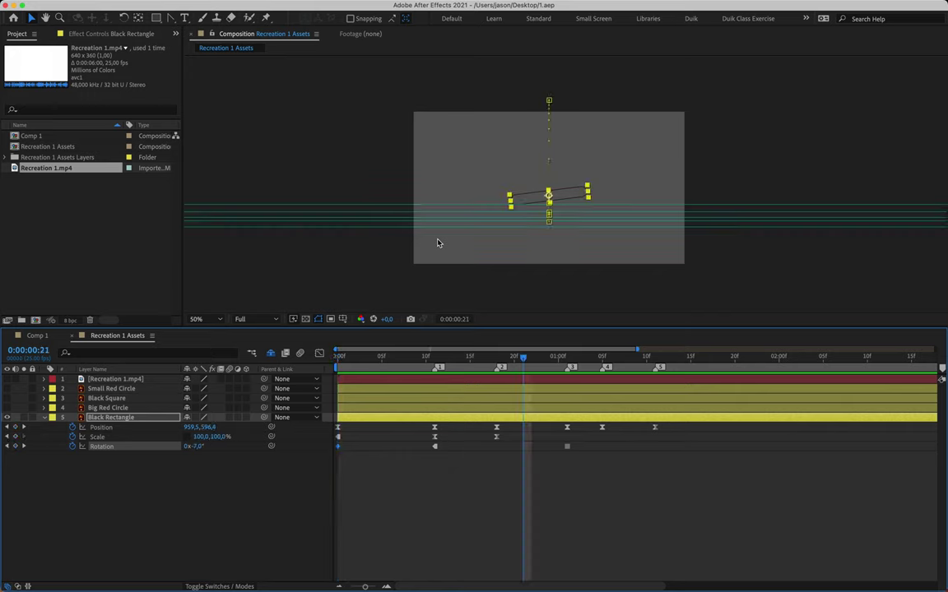
- In Black Rectangle's Rotation speed graph, lengthen the first keyframe's outgoing handle to about 3 frames so the rotation builds up gradually towards marker 1
click(336, 357)
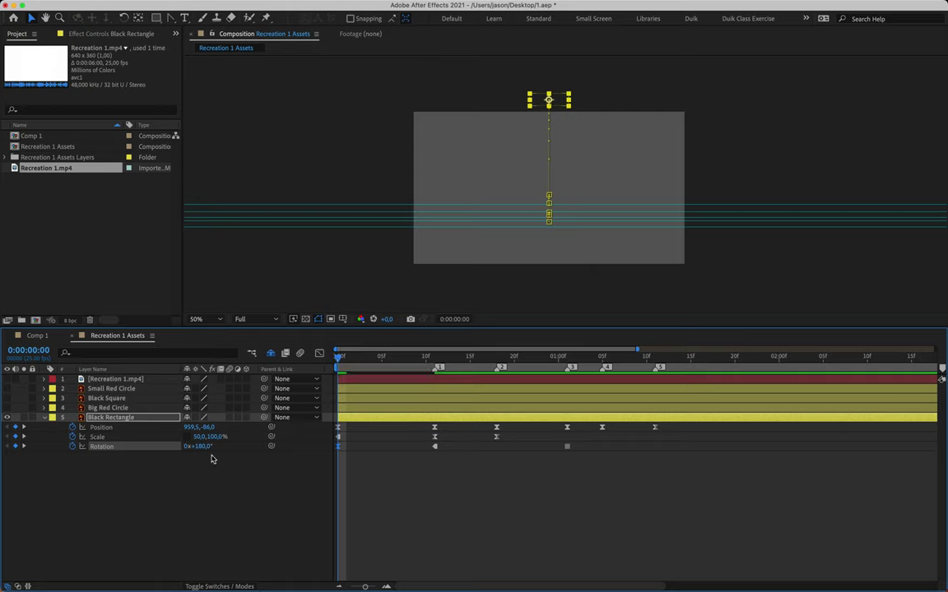
click(319, 353)
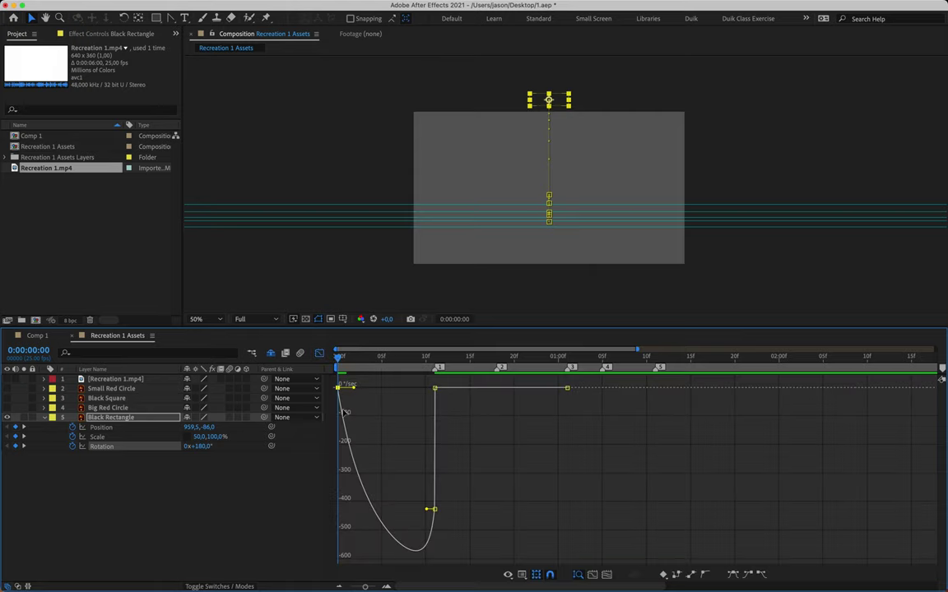
click(386, 587)
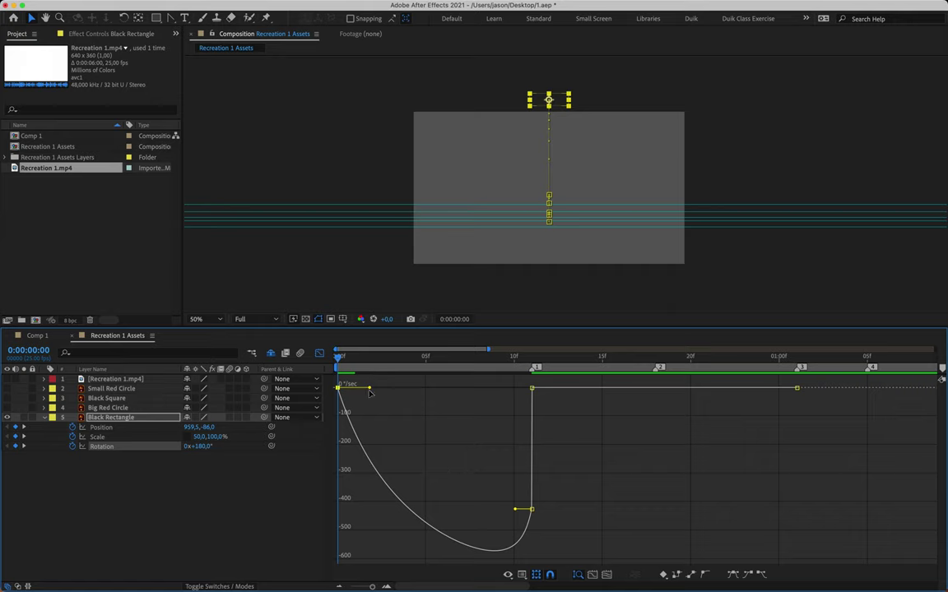
drag(370, 391, 397, 389)
- Preview Black Rectangle's eased rotation from the start, and leave the Graph Editor
key(space)
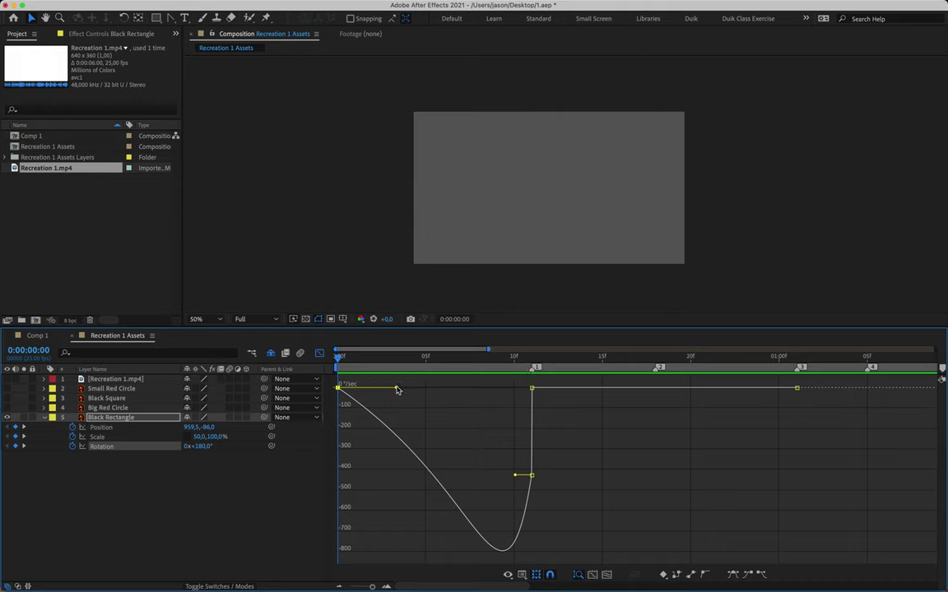
drag(365, 373, 244, 371)
key(space)
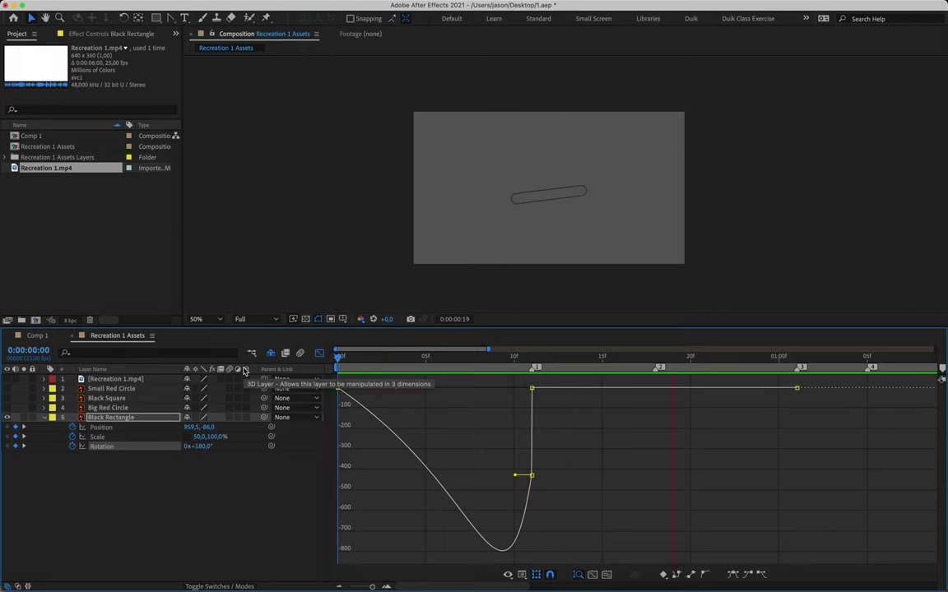
key(space)
click(319, 353)
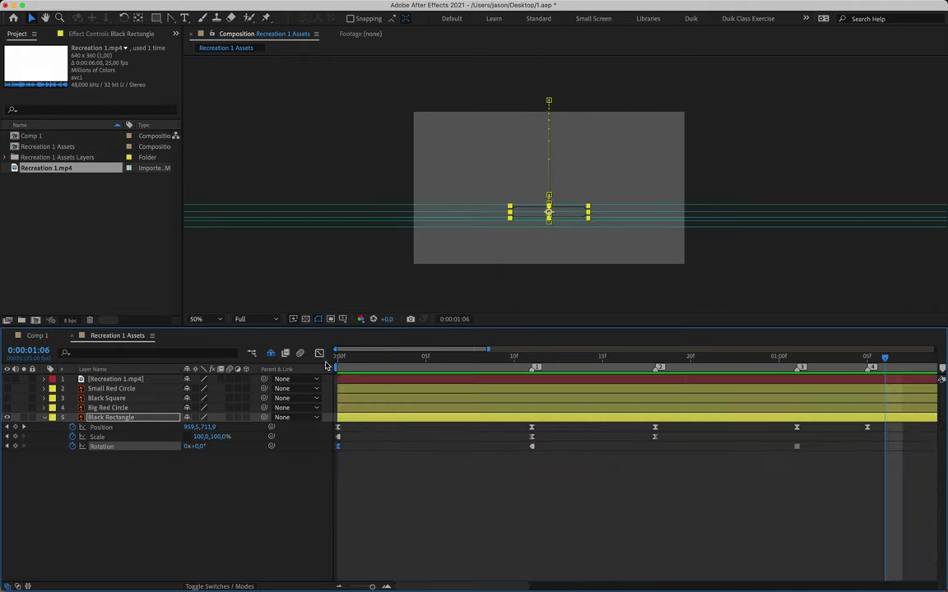
- Return to the start of the composition, show its full duration in the timeline, and clear all guides
key(Home)
key(semicolon)
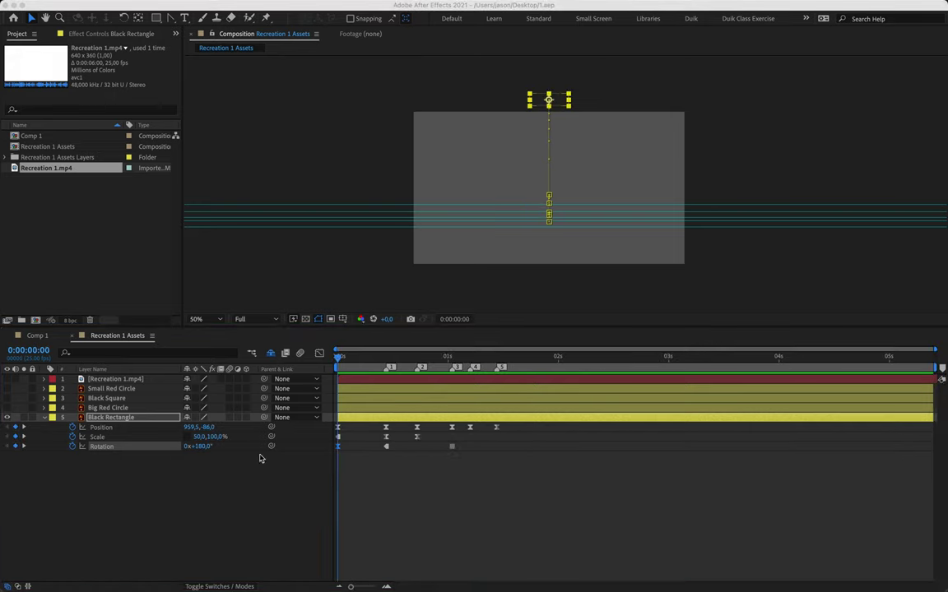
click(108, 431)
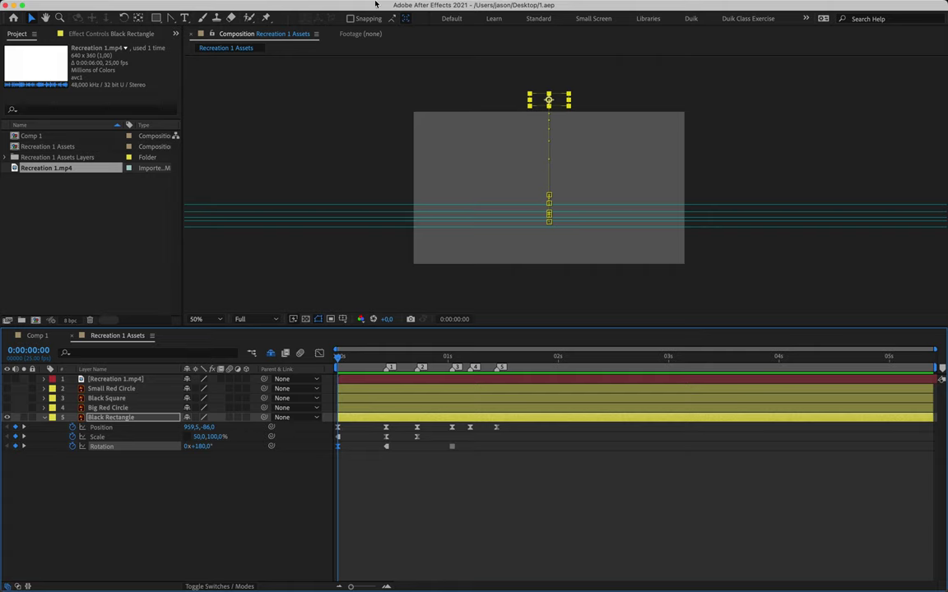
mouse_move(338, 1)
click(310, 6)
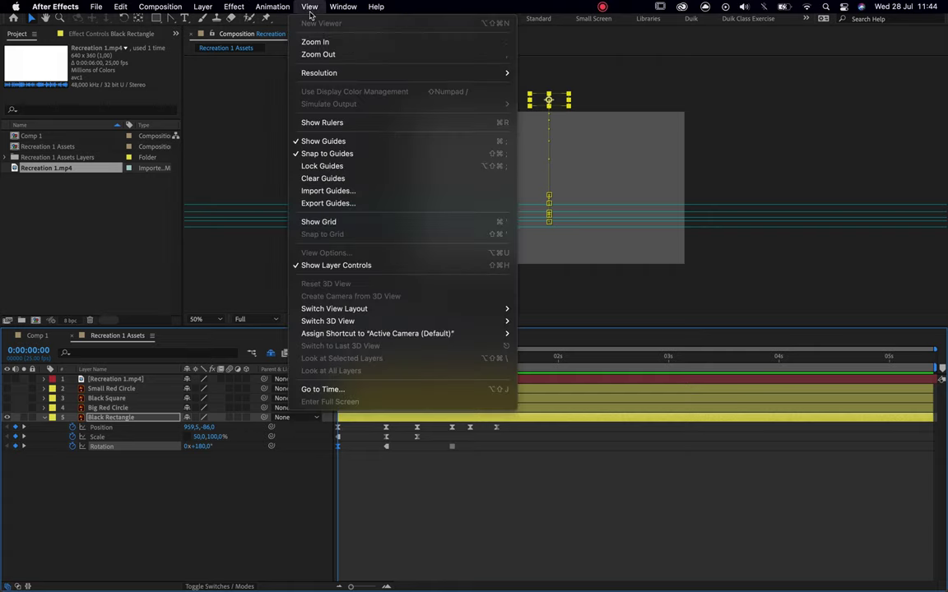
click(339, 186)
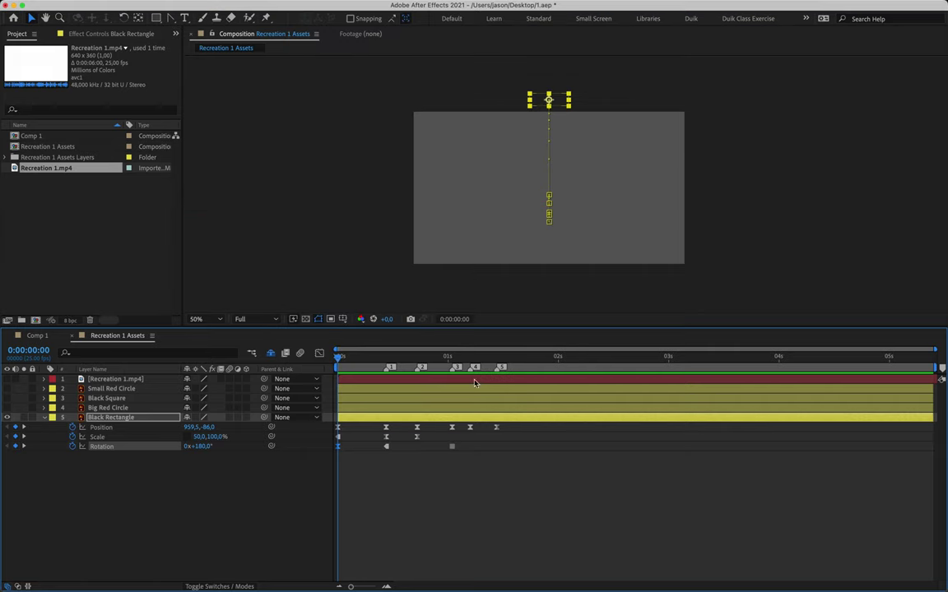
- Delete all five composition markers from the timeline
super+click(498, 369)
super+click(473, 368)
super+click(457, 368)
super+click(420, 368)
super+click(388, 368)
- Make the Recreation 1.mp4 layer visible and add marker 1 at 0:00:00:21, the last frame before the big red circle enters
click(7, 380)
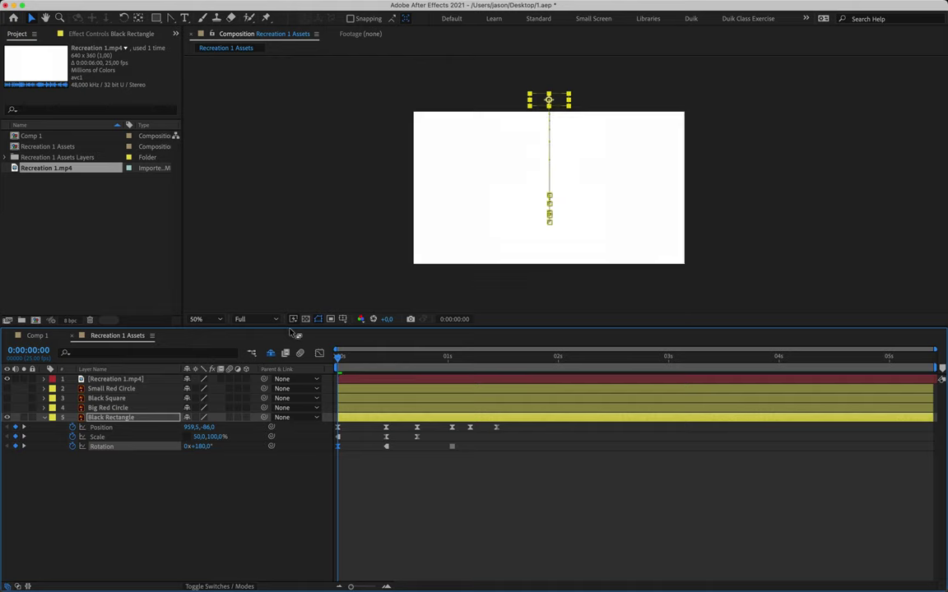
click(281, 233)
click(348, 357)
drag(349, 358, 430, 357)
drag(942, 369, 432, 368)
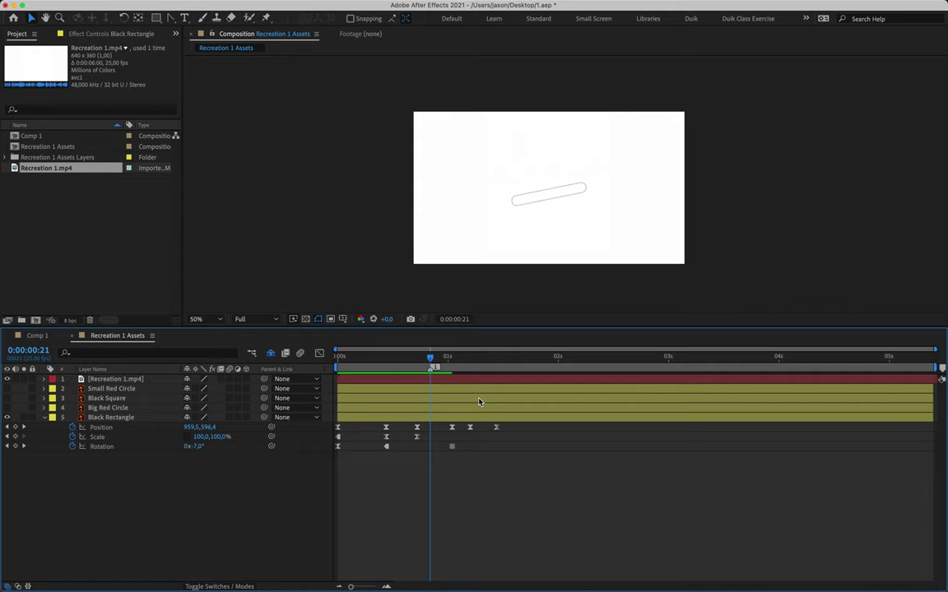
key(Page_Down)
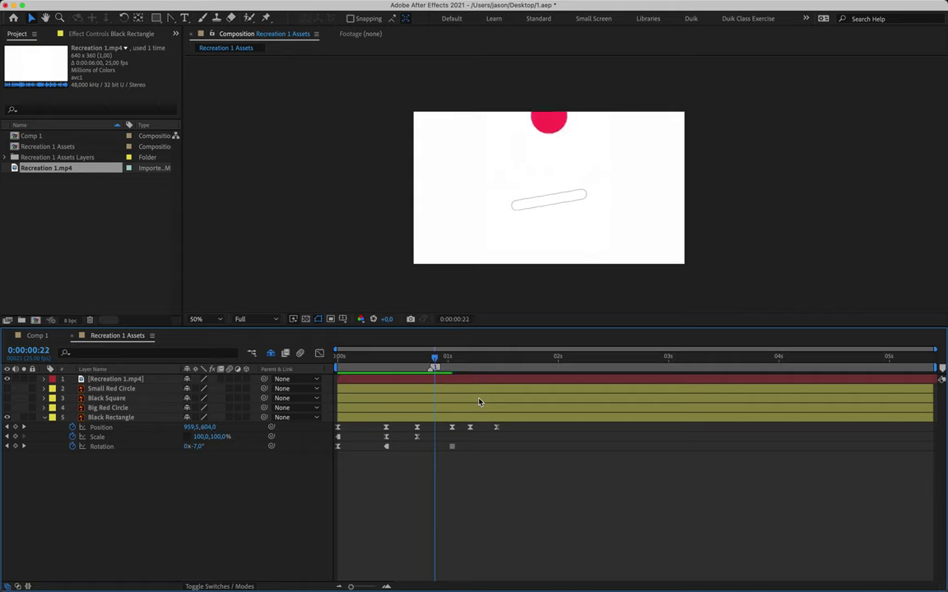
key(Page_Up)
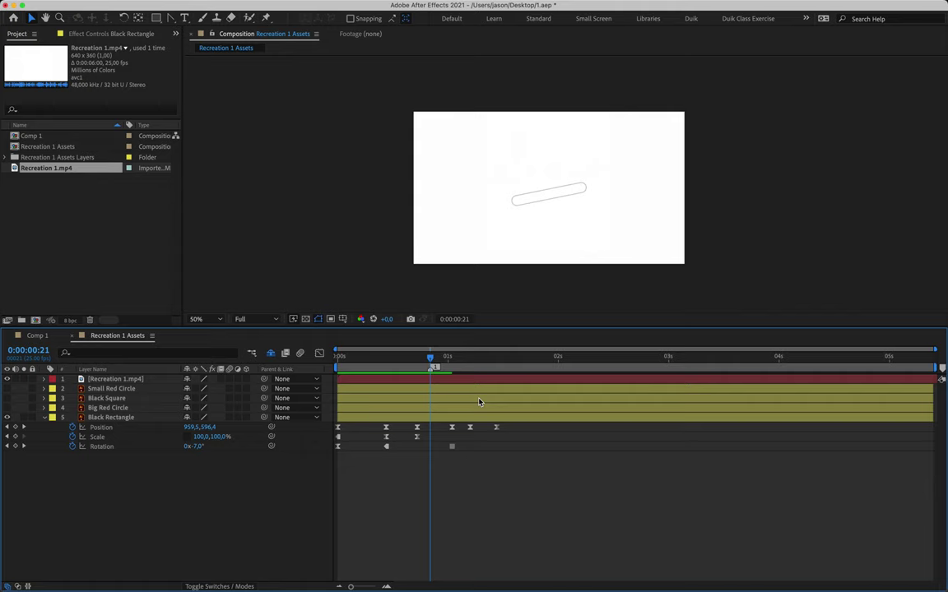
- Step through the reference frames to the circle's lowest point on the rectangle and add marker 2 at 0:00:01:01
key(Page_Down)
key(Page_Down)
key(Page_Down)
key(Page_Down)
key(Page_Down)
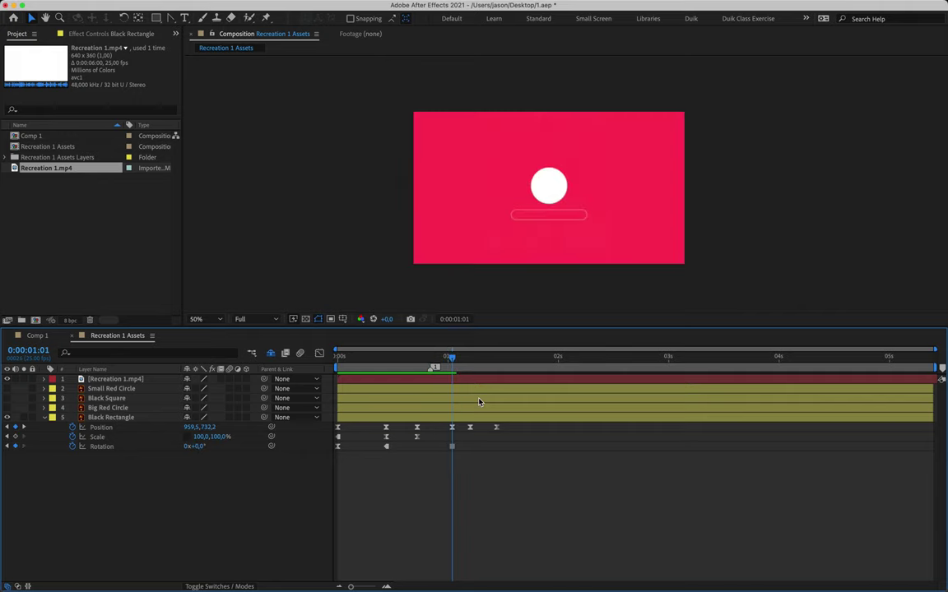
key(Page_Up)
key(Page_Down)
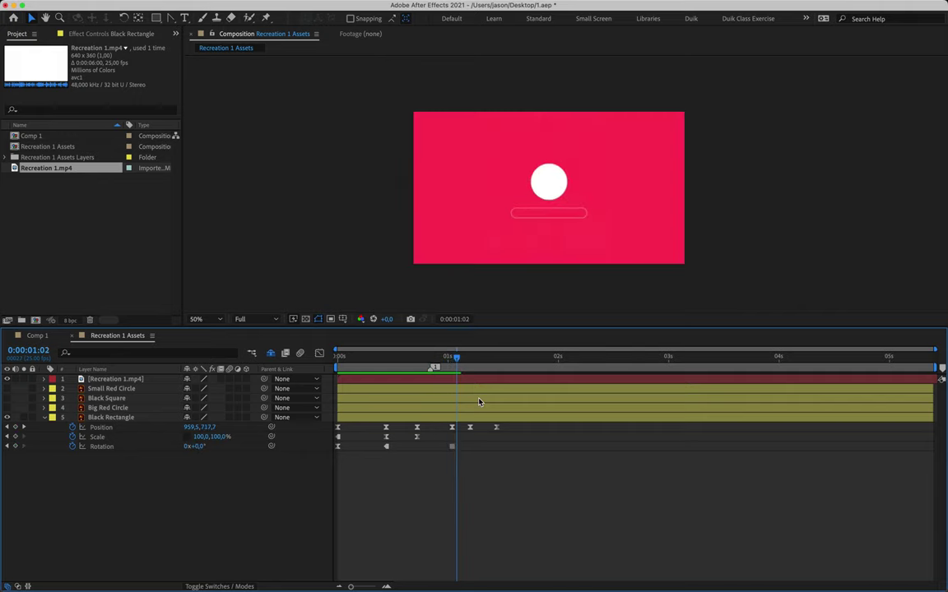
key(Page_Up)
key(Page_Down)
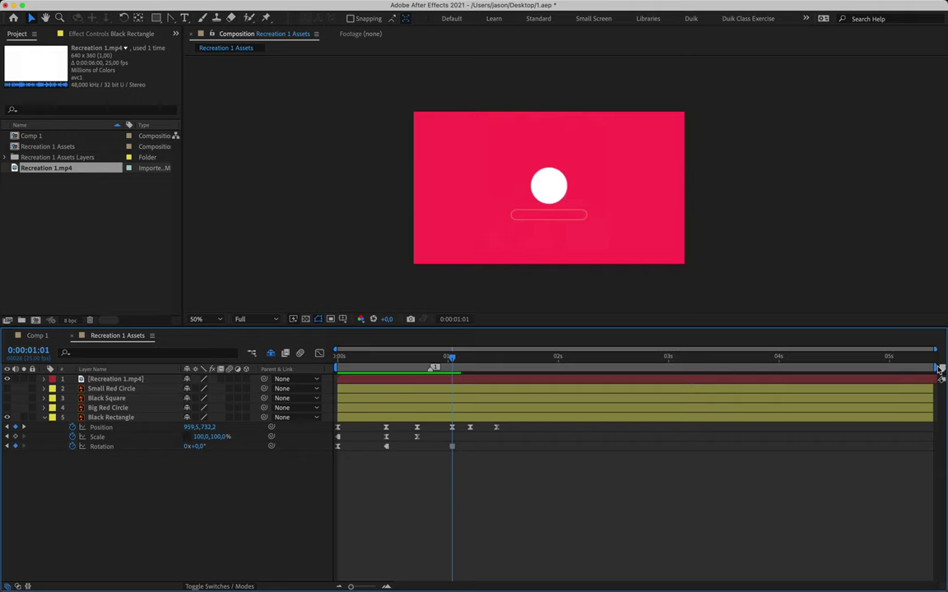
drag(942, 370, 455, 367)
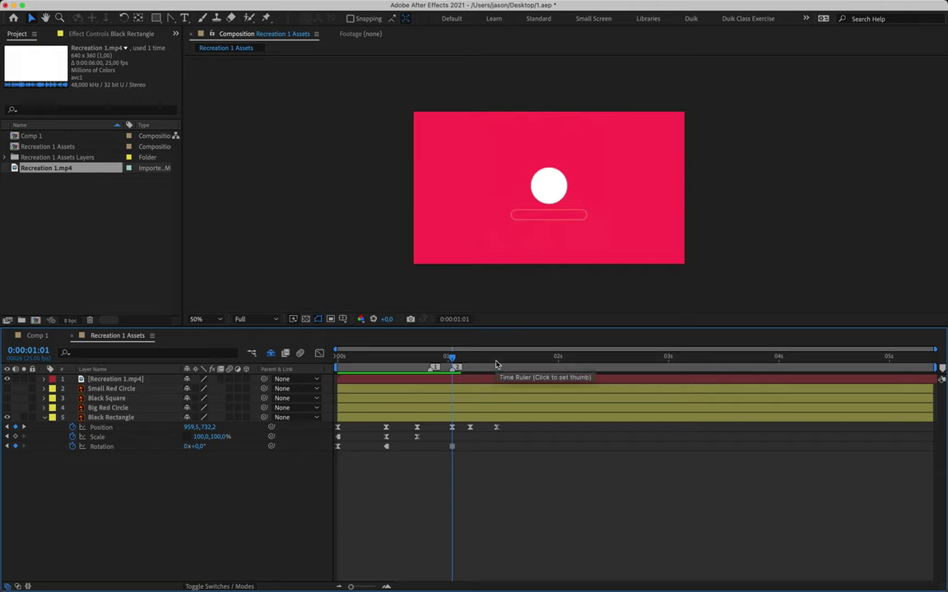
- Add marker 3 at 0:00:01:06, the peak of the circle's bounce, and place a horizontal guide at the circle's lower edge with rulers shown
key(space)
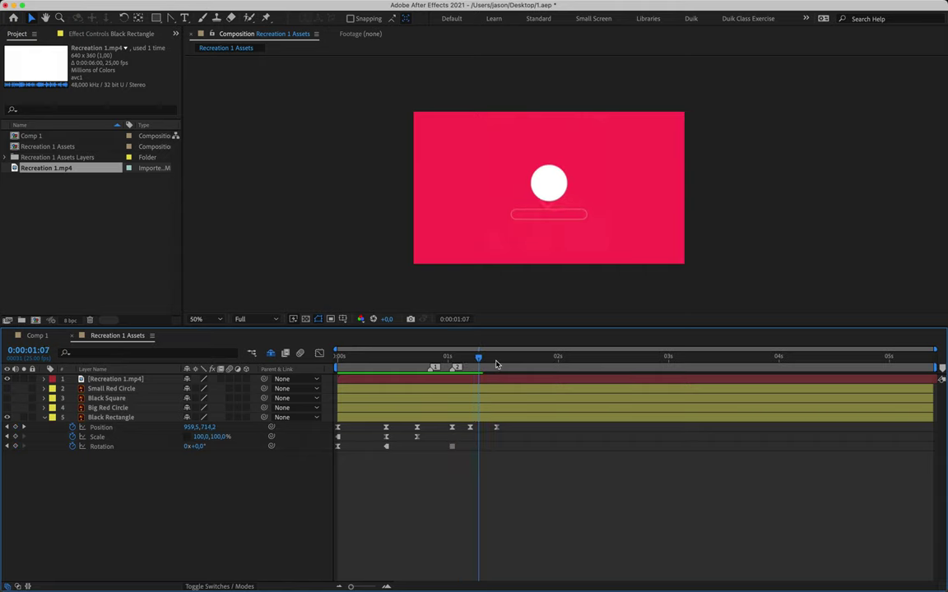
key(Page_Up)
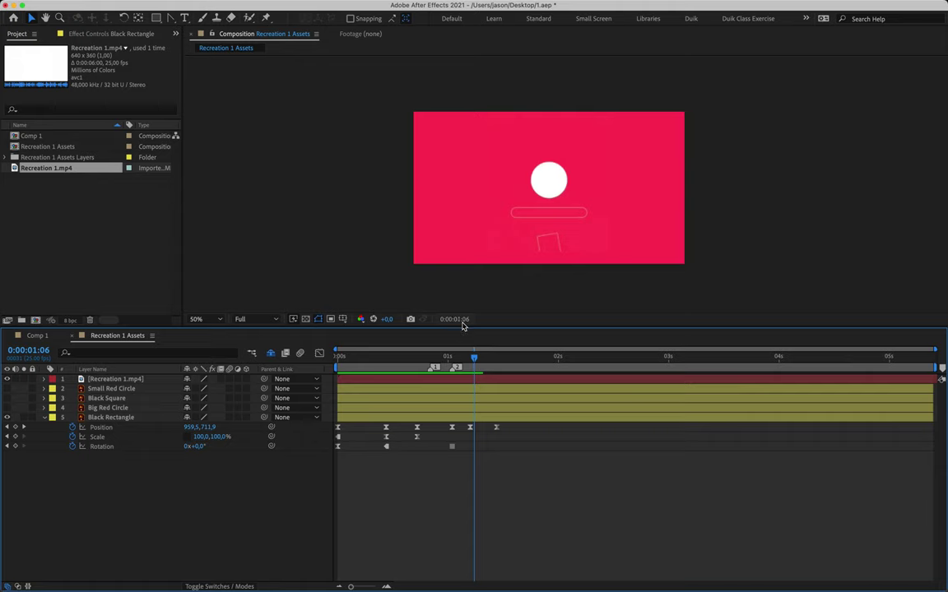
key(Page_Up)
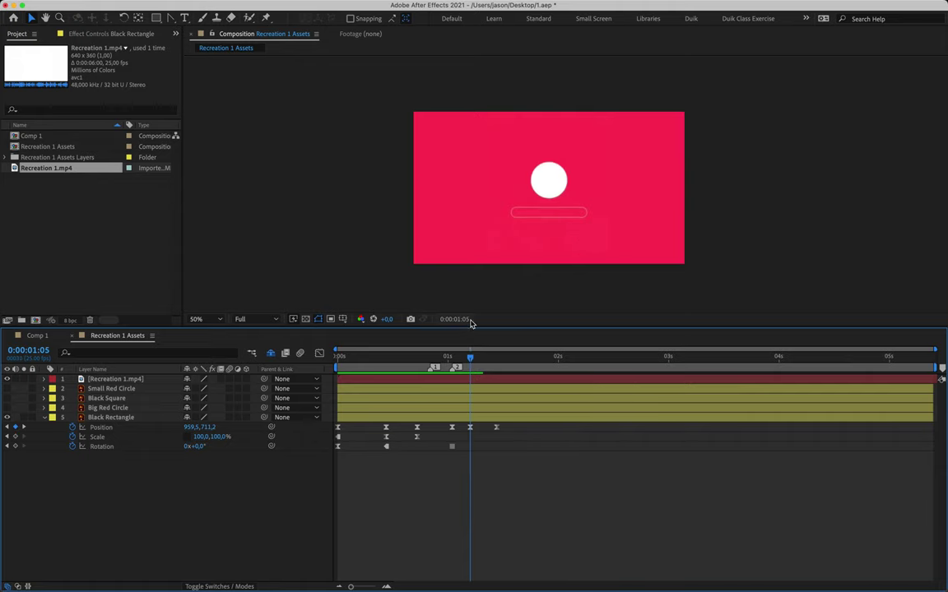
key(Page_Down)
key(Page_Up)
key(Page_Down)
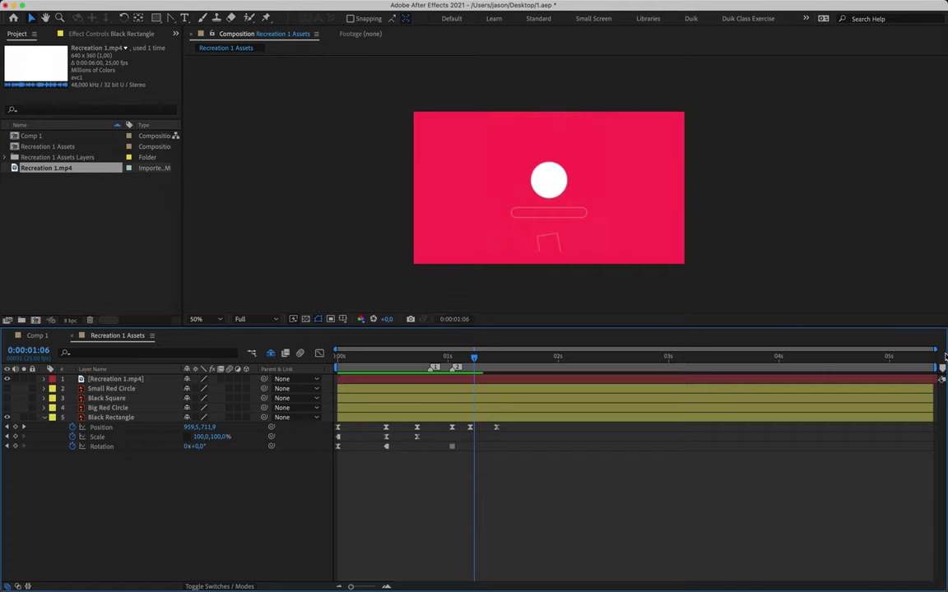
key(shift+3)
key(super+r)
drag(549, 63, 559, 203)
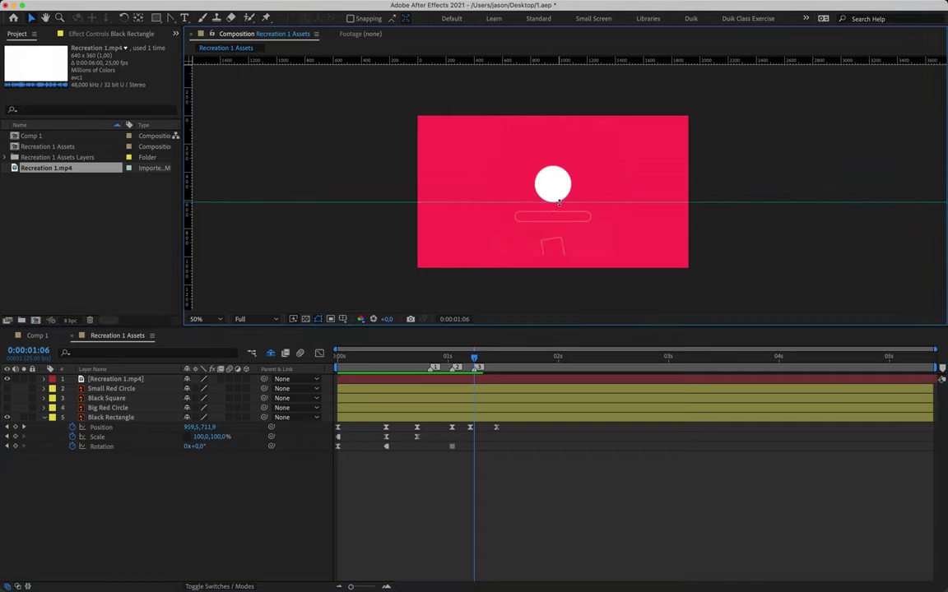
- Step forward to where the circle settles back down on the rectangle and add marker 4 at 0:00:01:11
drag(474, 357, 478, 357)
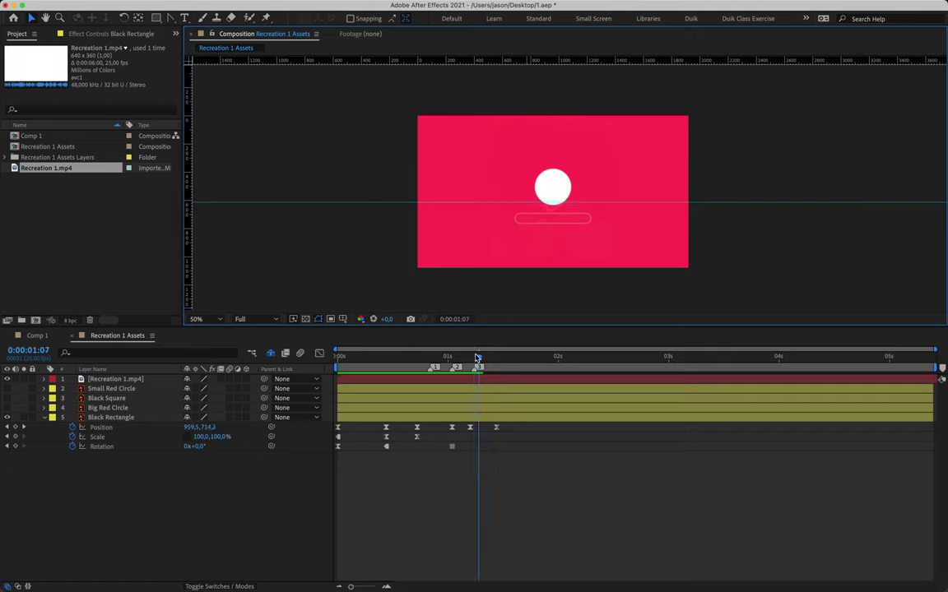
key(Page_Down)
key(Page_Down)
key(Page_Down)
key(Page_Down)
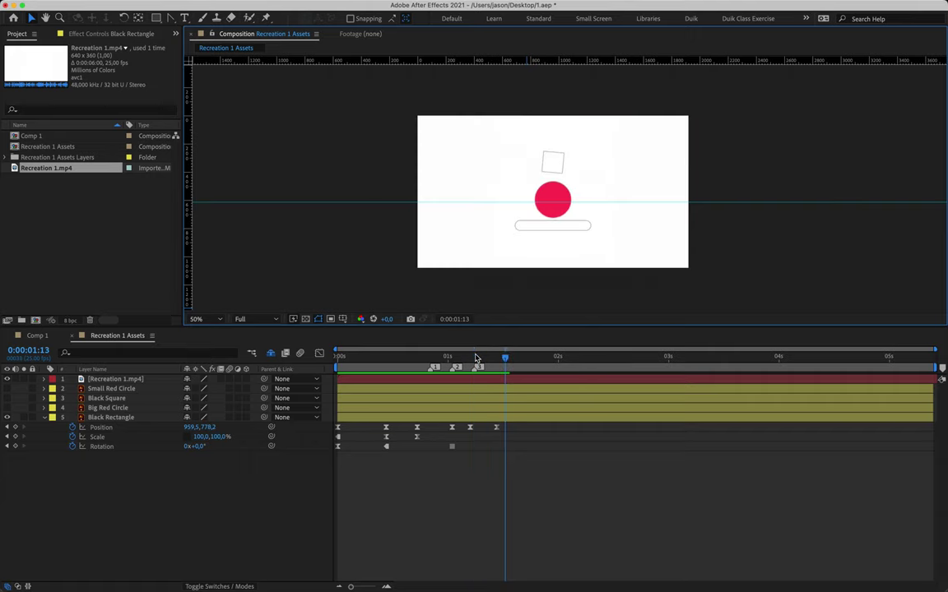
key(Page_Up)
key(Page_Down)
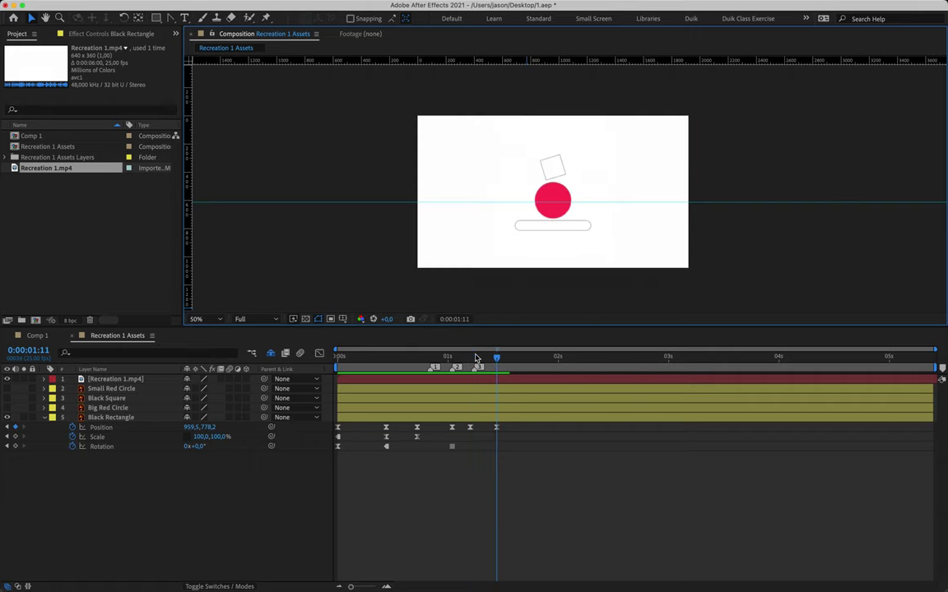
click(943, 372)
mouse_move(943, 372)
mouse_down()
mouse_move(620, 360)
mouse_move(499, 368)
mouse_up()
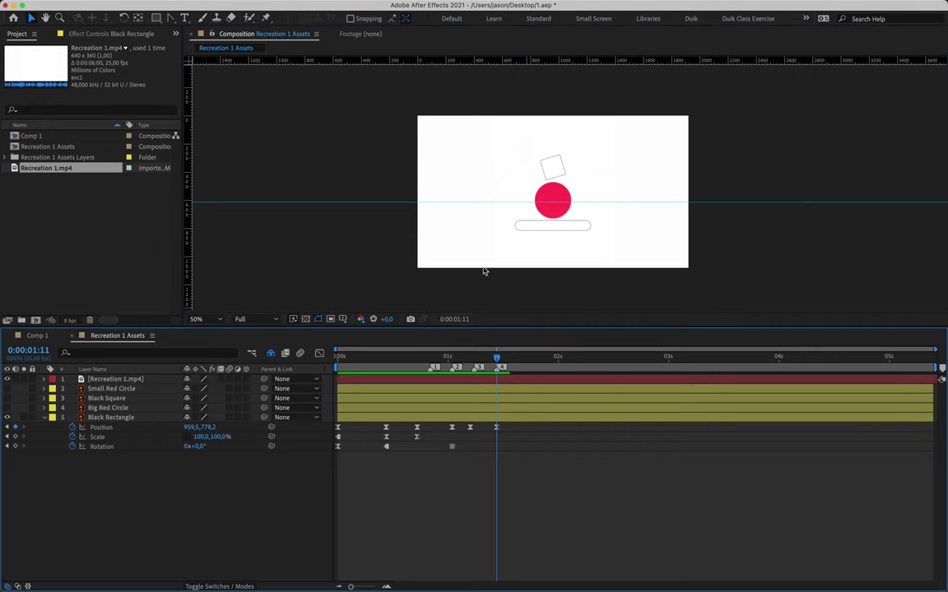
- Add marker 5 at 0:00:01:15, the circle's small second bounce, and place a horizontal guide at the circle's lower edge
key(space)
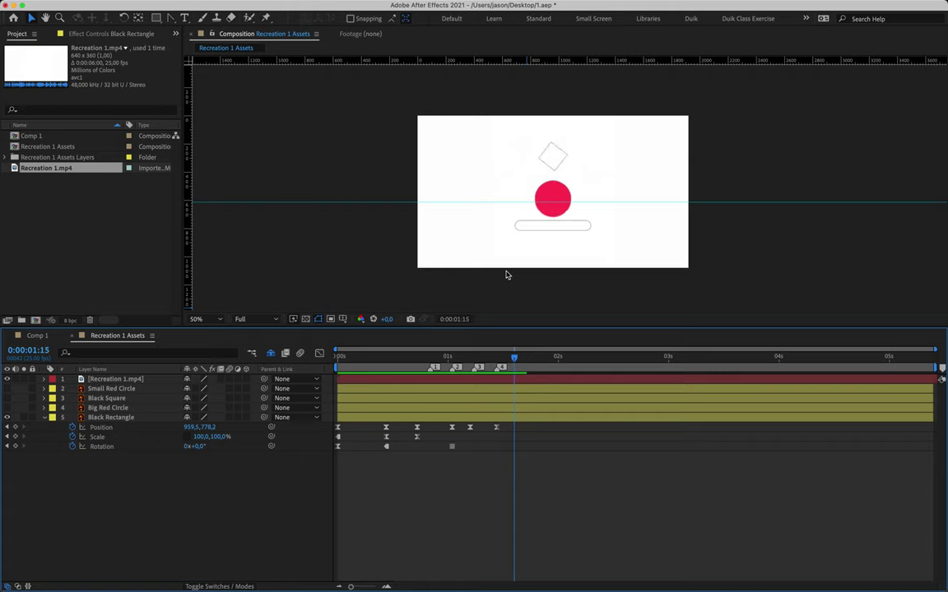
key(KP_Multiply)
drag(577, 61, 575, 217)
- Advance to where the circle comes to rest on the rectangle and add marker 6 at 0:00:01:19
key(space)
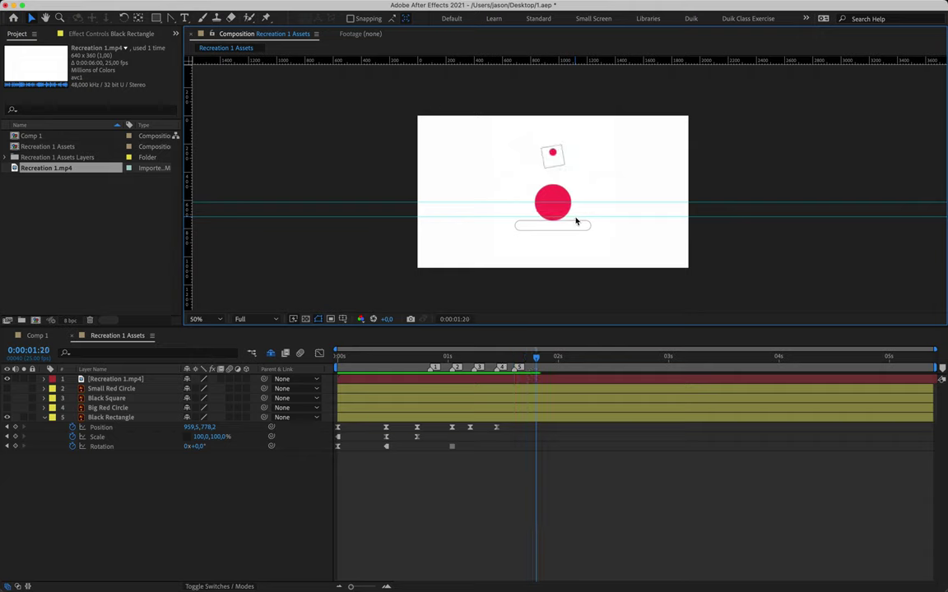
key(Page_Up)
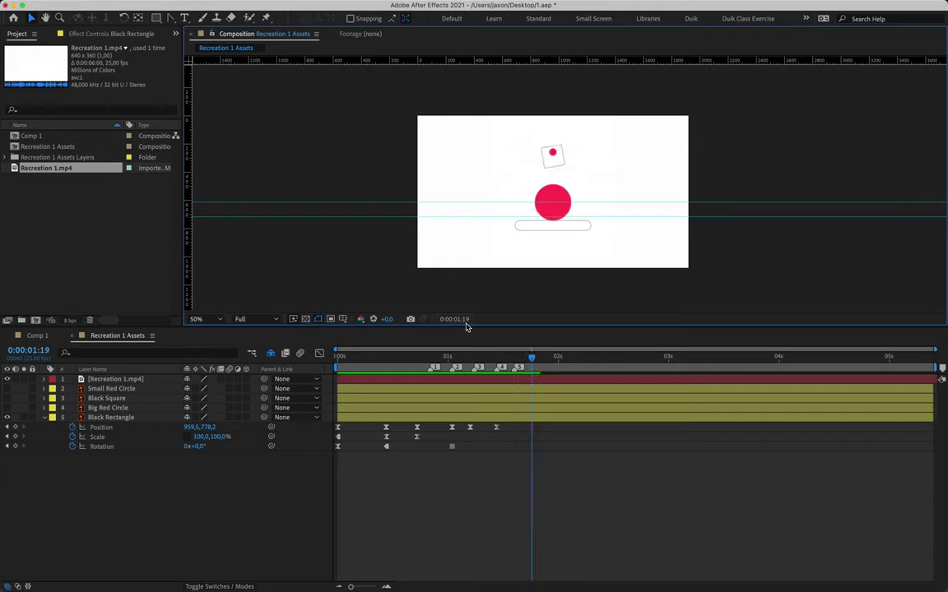
click(941, 370)
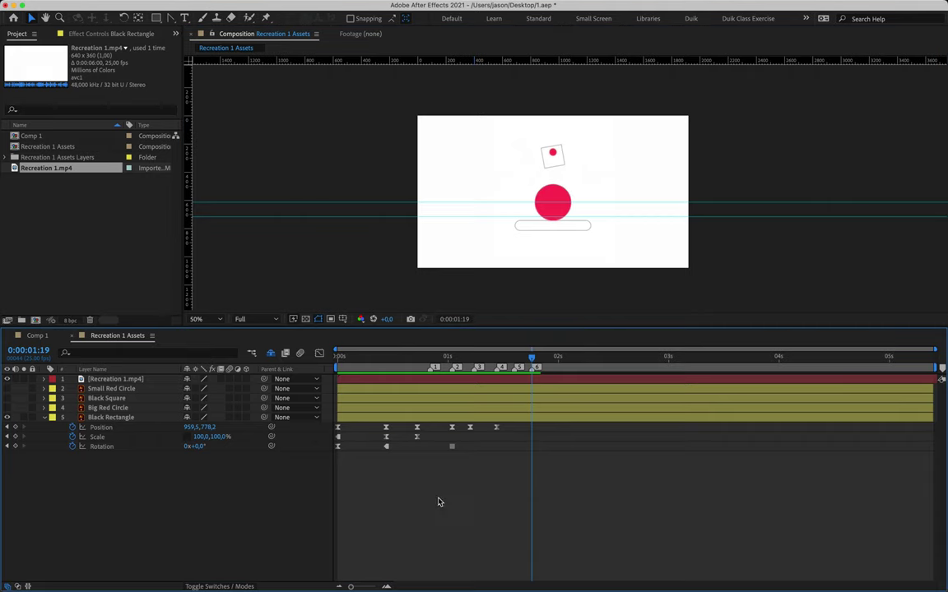
- Hide the Recreation 1.mp4 layer, collapse and lock the Black Rectangle layer, and select Big Red Circle
click(110, 417)
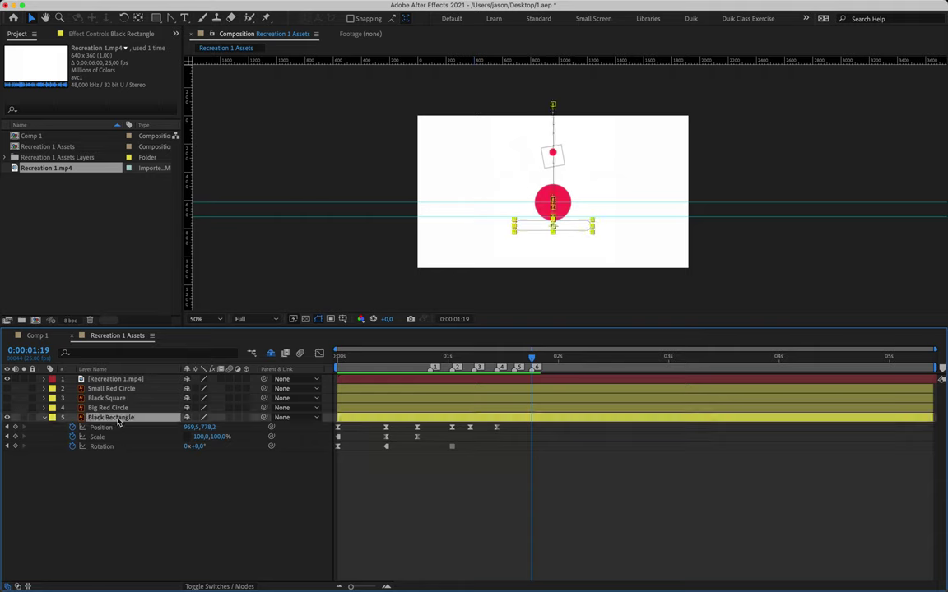
click(7, 379)
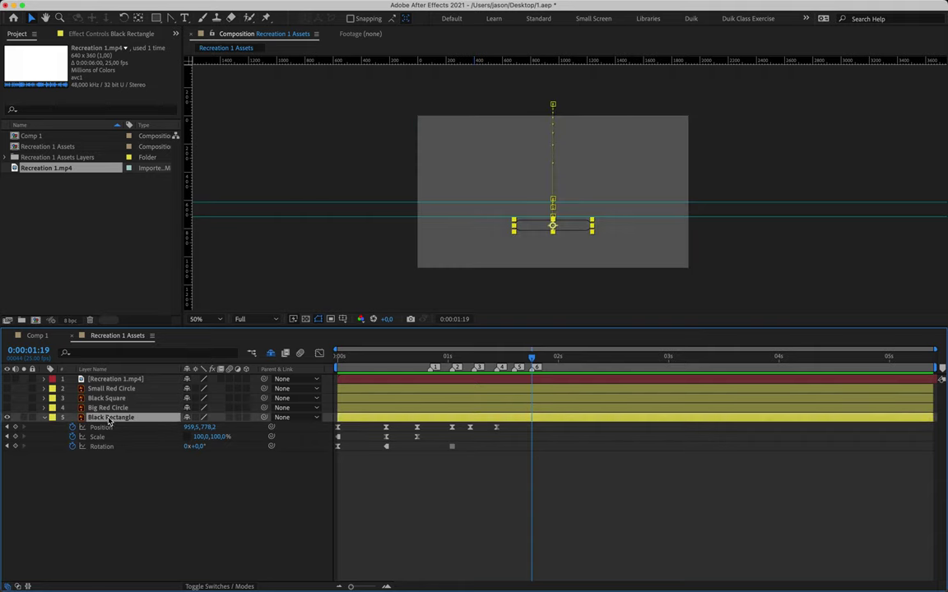
click(45, 418)
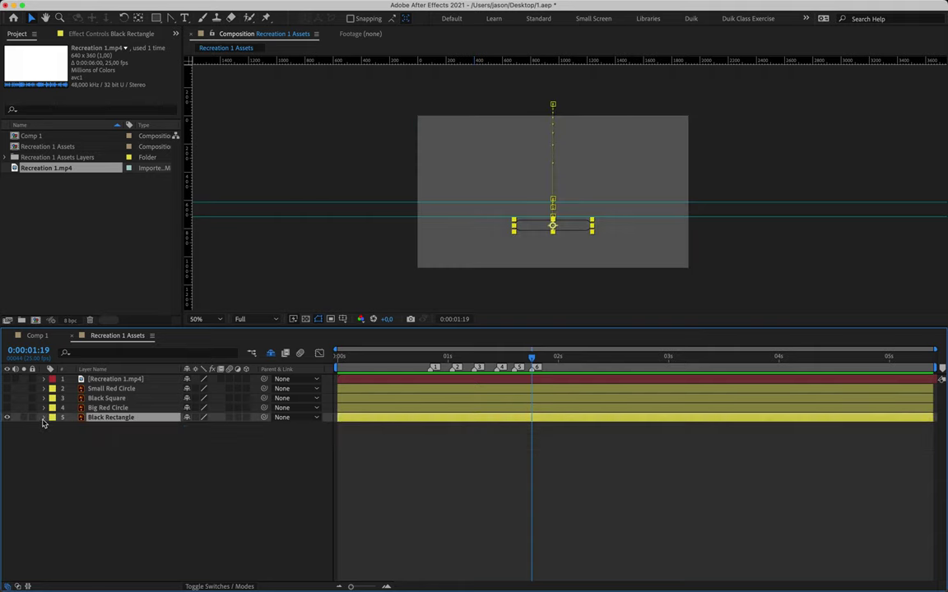
click(32, 417)
click(108, 408)
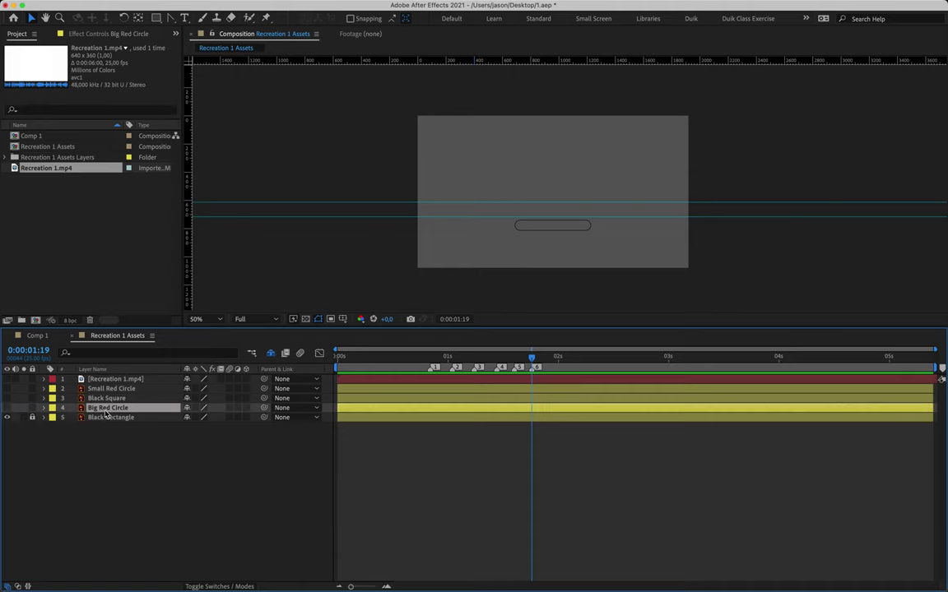
- Show Big Red Circle, start its Position keyframes at marker 1 (0:00:00:21) with the circle just above the frame at 959.5, -146.5, and hide the rulers
click(8, 408)
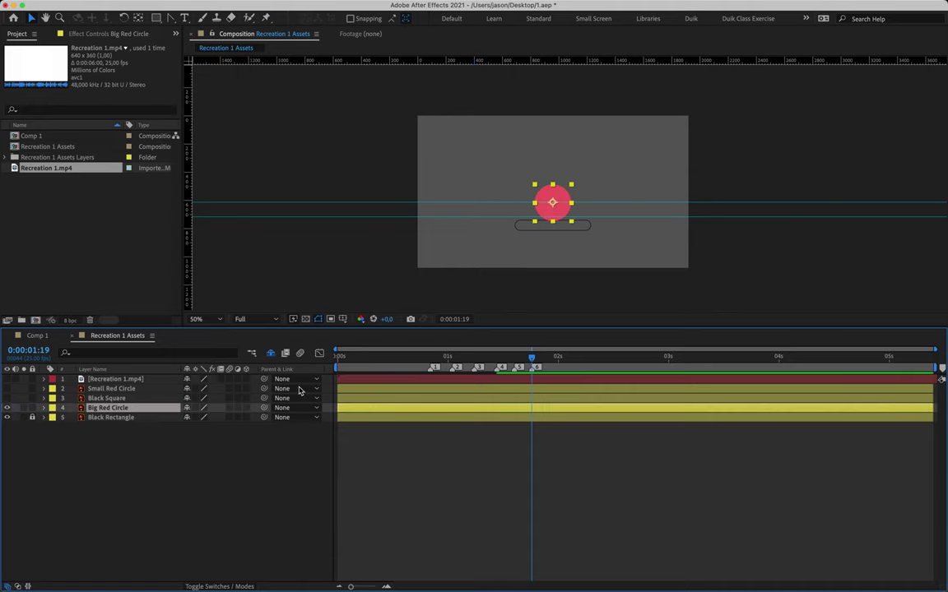
click(431, 358)
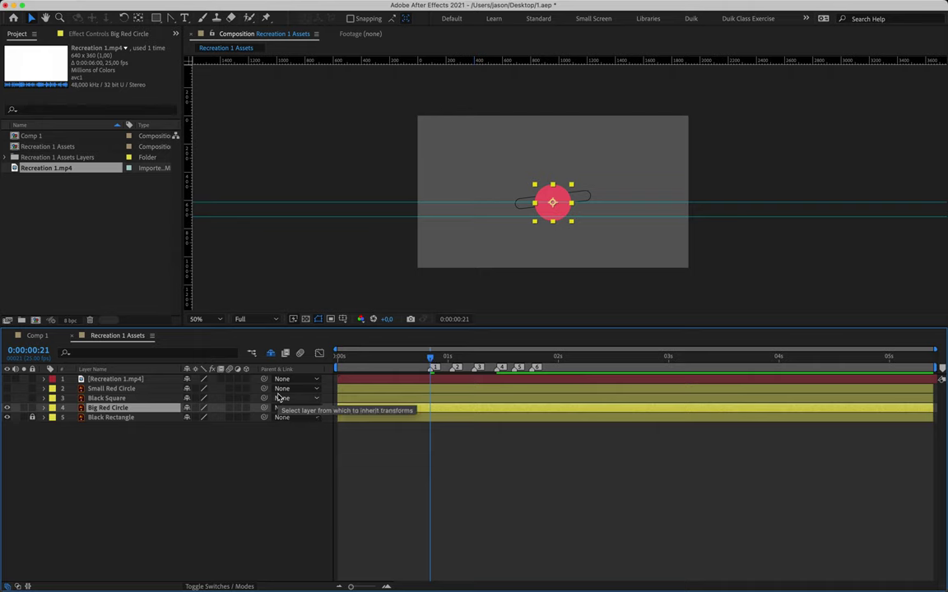
key(p)
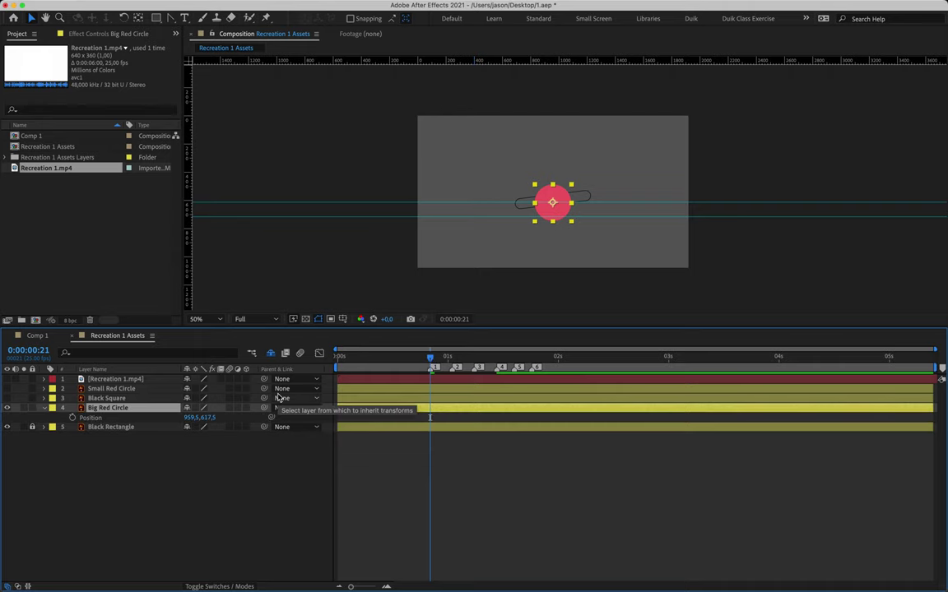
click(72, 418)
drag(555, 198, 567, 86)
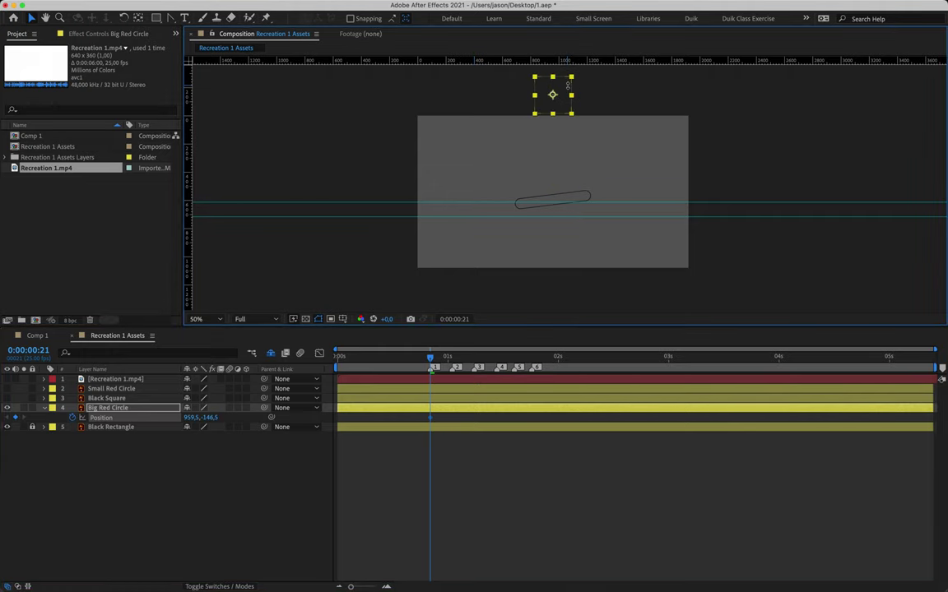
key(super+r)
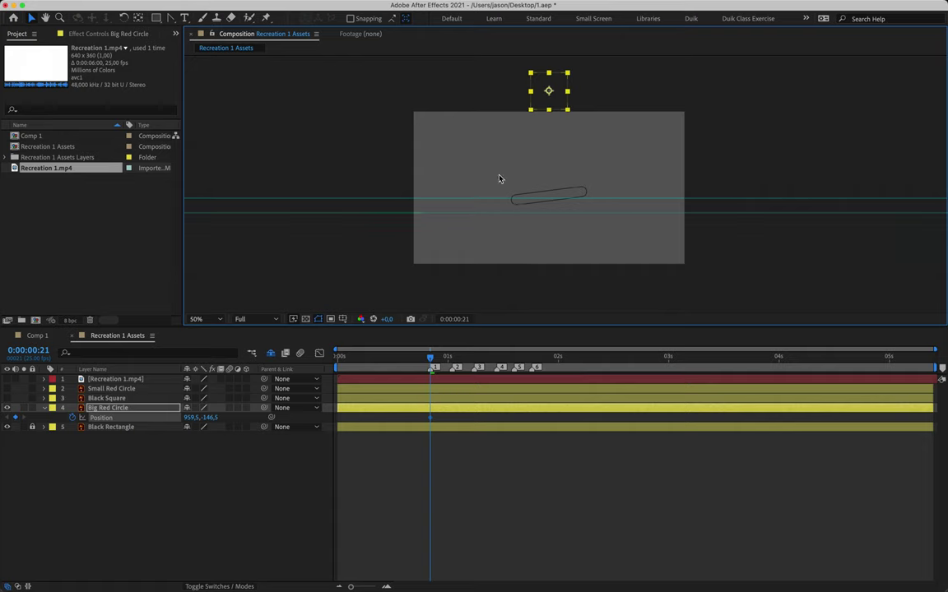
- At marker 2 (0:00:01:01), lower Big Red Circle onto the rectangle, setting its Position to 959.5, 565.5
click(449, 358)
drag(448, 359, 451, 359)
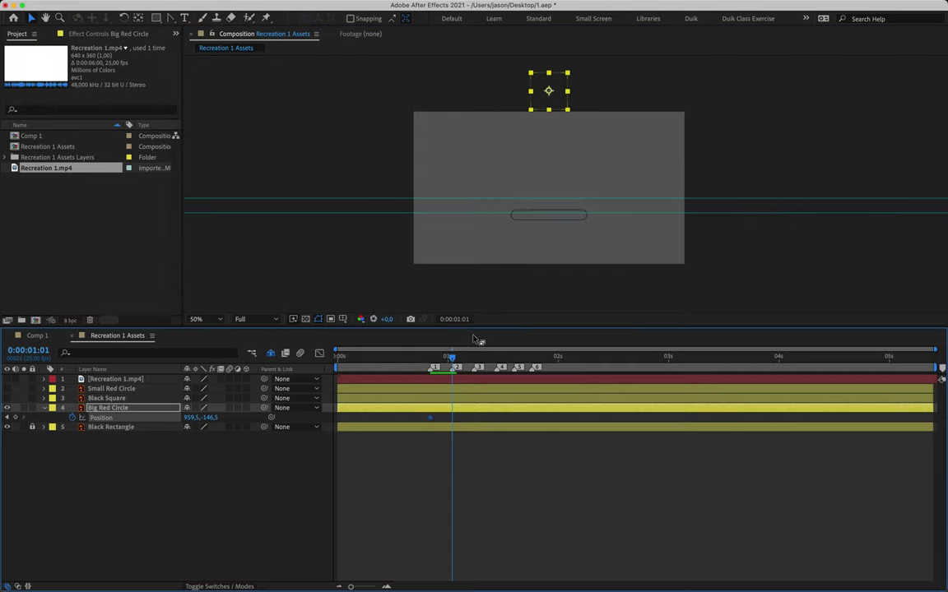
drag(564, 98, 529, 235)
key(period)
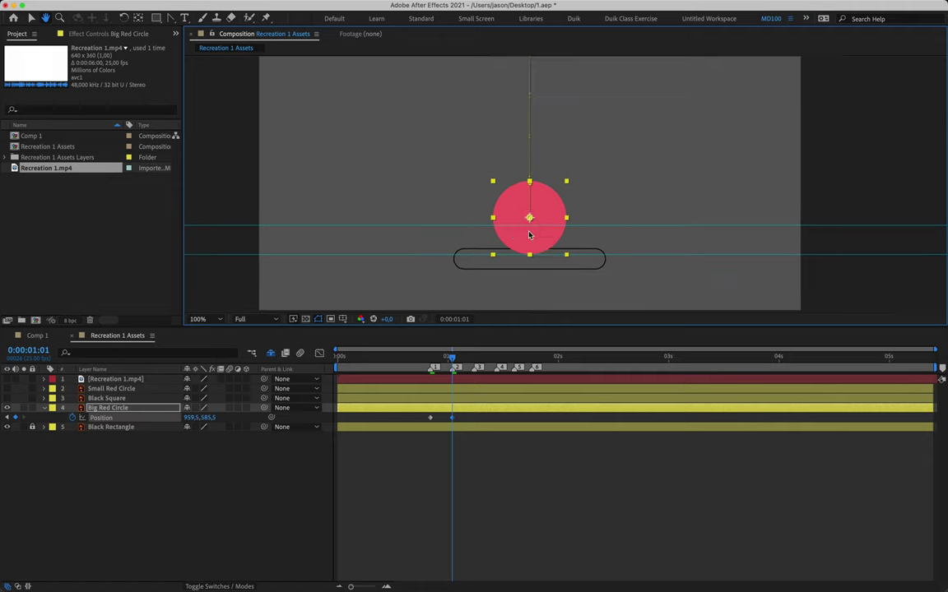
key(Up)
key(Up)
key(Up)
key(Up)
key(Up)
key(Up)
key(Up)
key(Up)
key(Up)
key(Up)
key(Up)
key(Up)
key(Up)
key(Up)
key(Up)
key(Up)
key(Up)
key(Up)
key(Up)
key(Up)
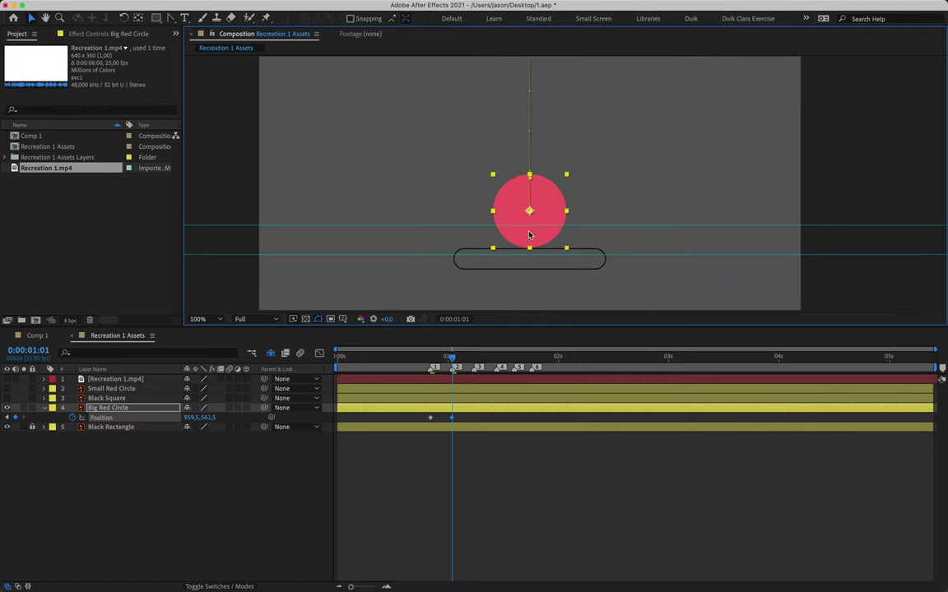
key(Down)
key(Down)
- At marker 3 (0:00:01:06), raise the circle until its lower edge meets the upper guide, at Position 959.5, 483.5
drag(455, 359, 474, 359)
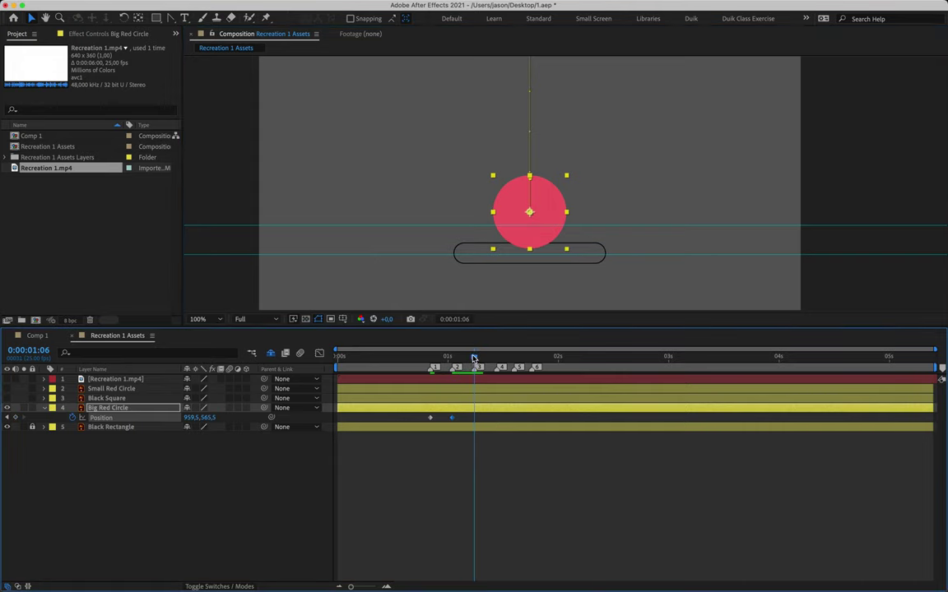
key(shift+Up)
key(shift+Up)
key(shift+Up)
key(shift+Up)
key(shift+Up)
key(shift+Up)
key(shift+Up)
key(shift+Up)
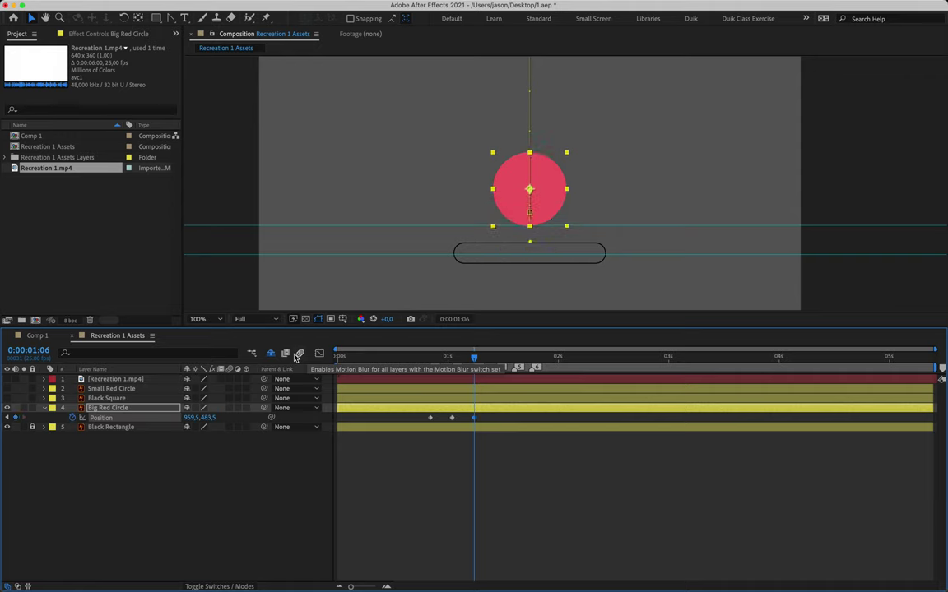
- Convert the circle's motion path points to corner points with the Convert Vertex tool and return to the Selection tool
click(170, 17)
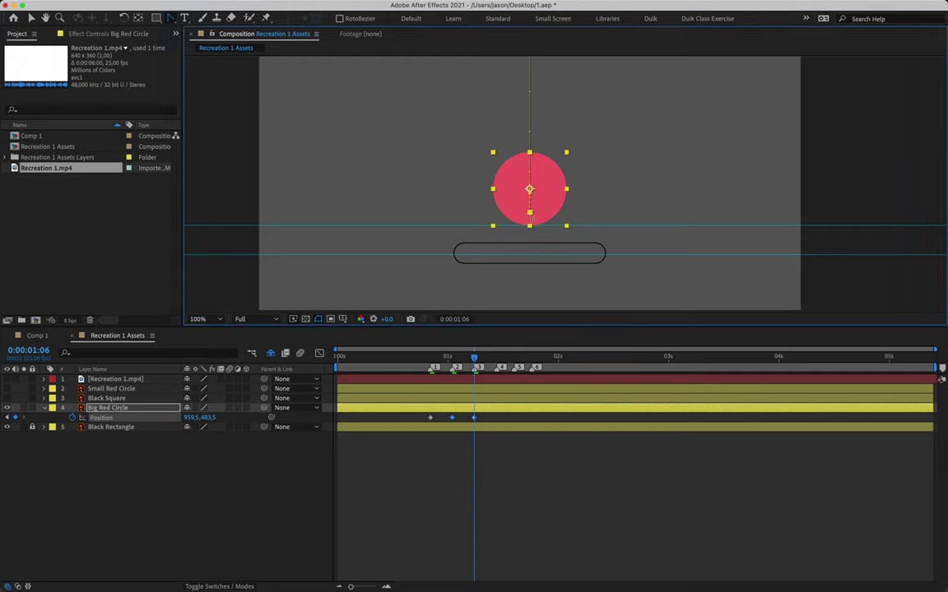
drag(569, 151, 499, 307)
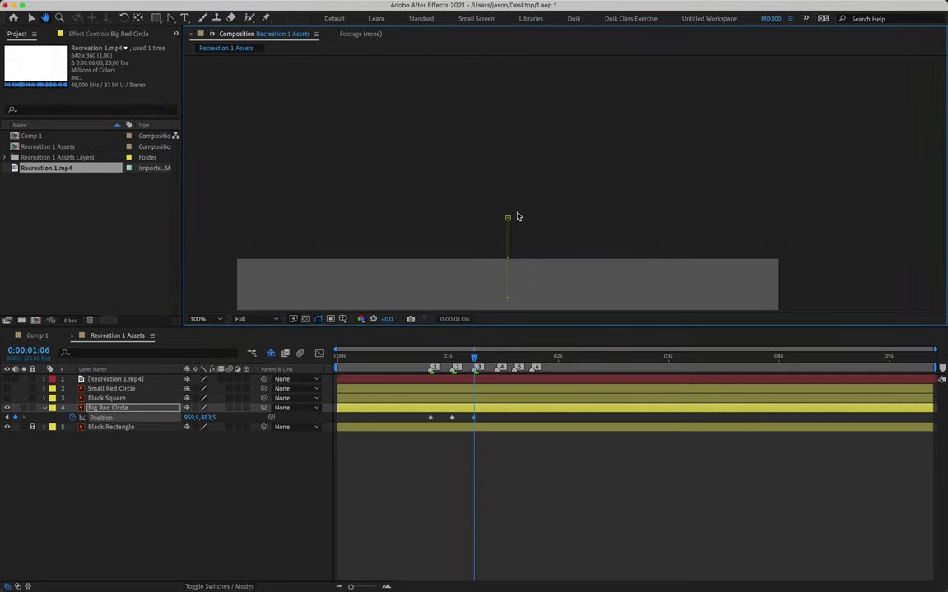
drag(461, 199, 527, 140)
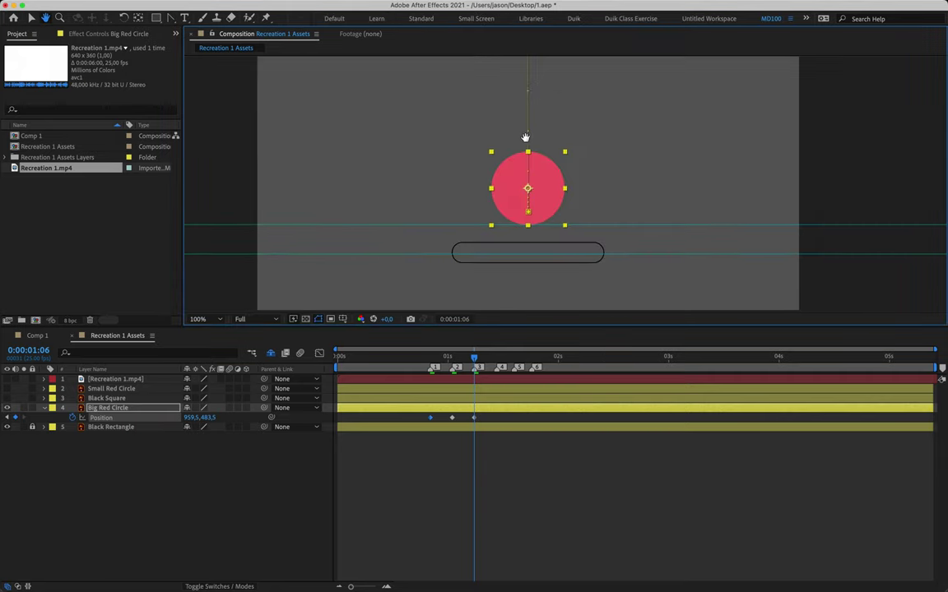
click(31, 18)
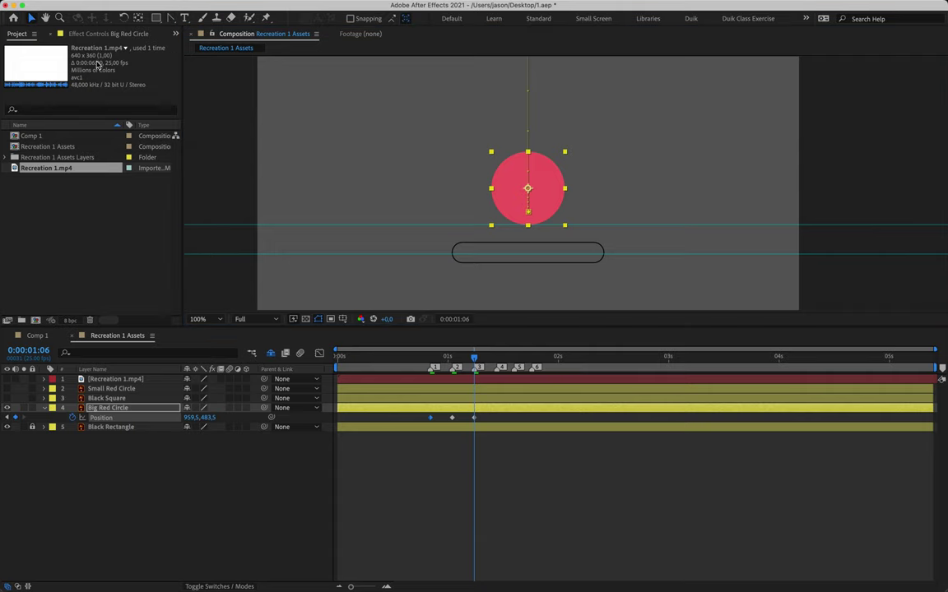
- Keyframe the circle on the rectangle at marker 4 with Position 959.5, 612 and raised to the lower guide at marker 5 with 959.5, 588
drag(477, 364, 499, 364)
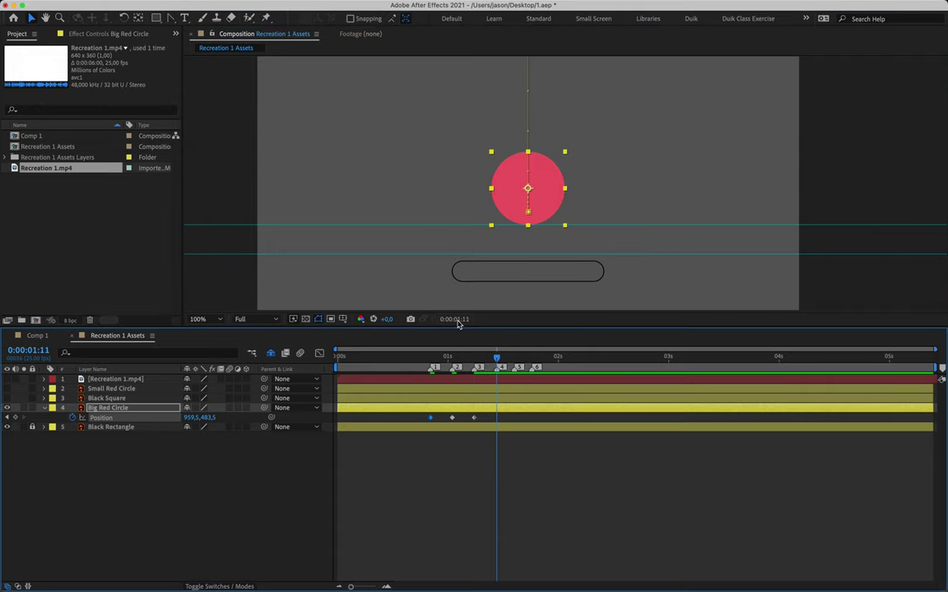
drag(555, 199, 553, 240)
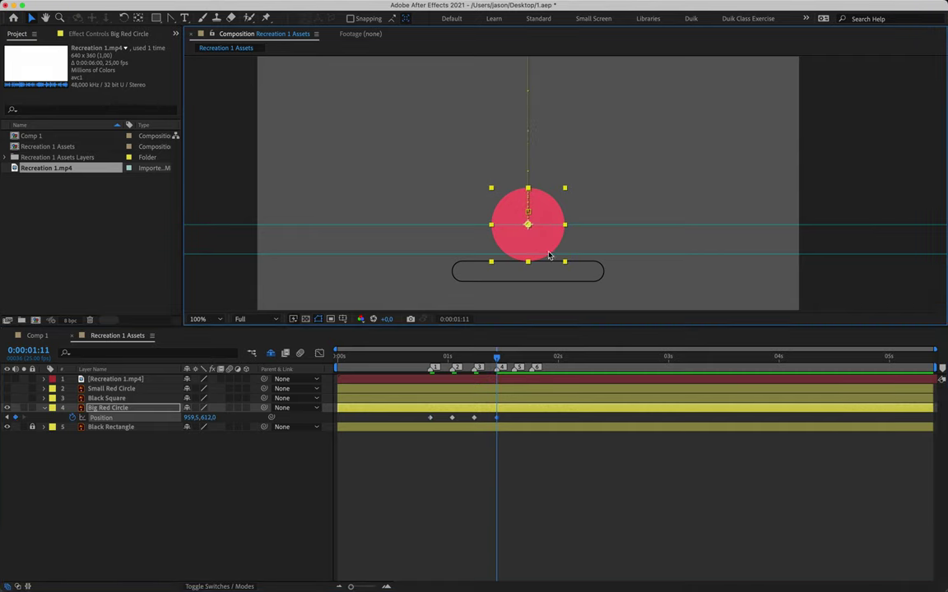
drag(496, 357, 515, 362)
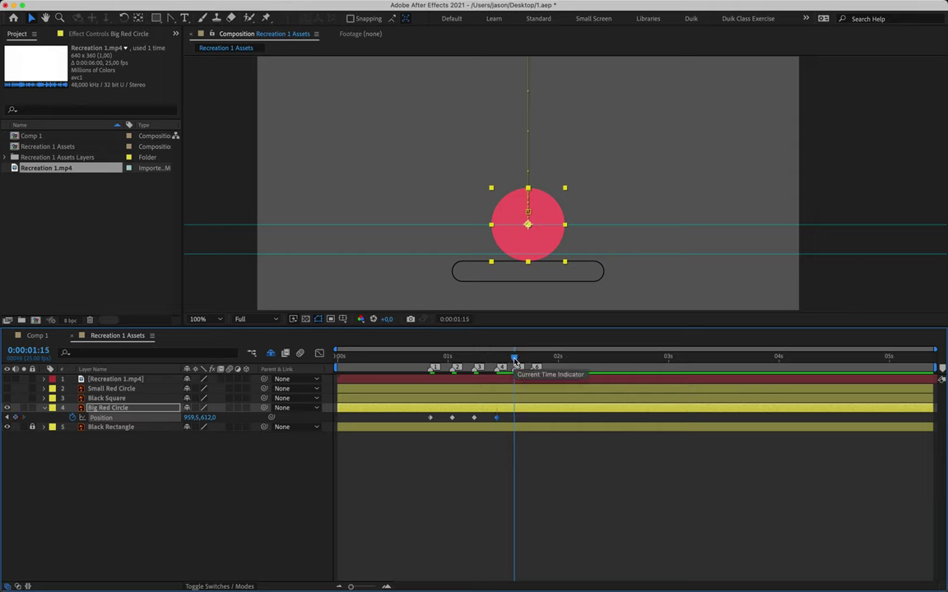
key(shift+Up)
key(shift+Up)
key(Up)
key(Up)
key(Up)
key(Up)
key(Up)
key(Up)
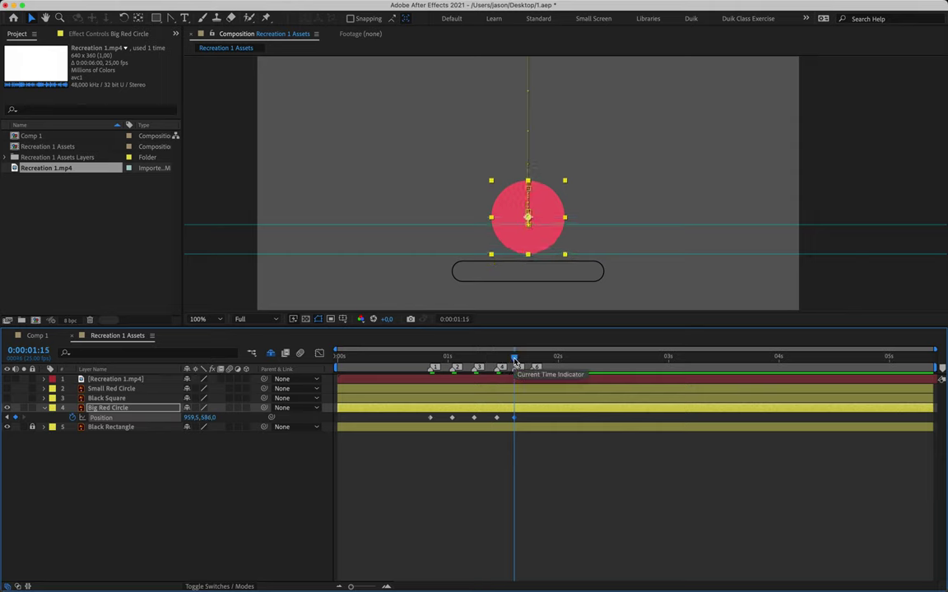
- At marker 6 (0:00:01:19), lower the circle to rest on the rectangle at Position 959.5, 608
drag(516, 362, 535, 363)
key(shift+Down)
key(shift+Down)
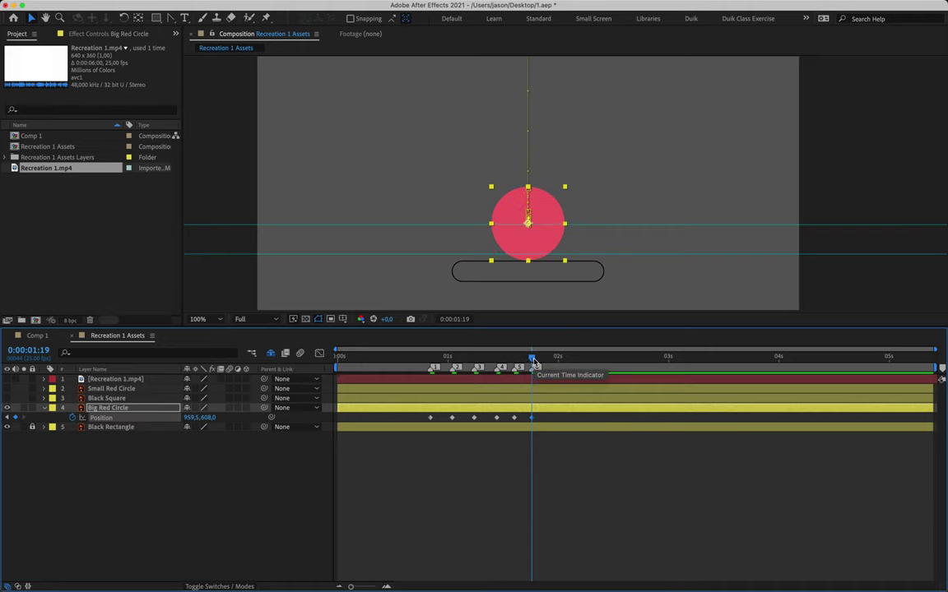
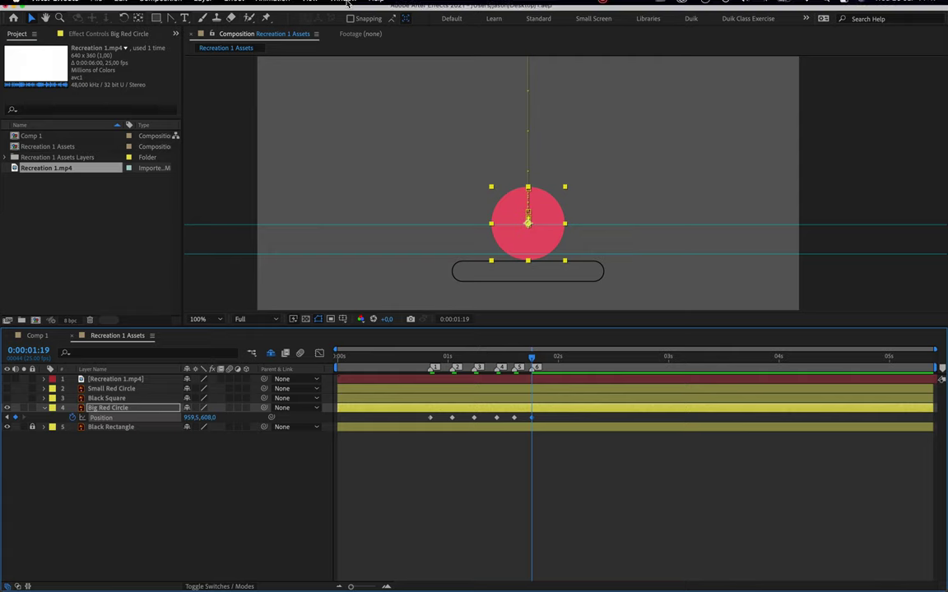
- Clear all guides and preview the circle's bounce from marker 1
click(310, 6)
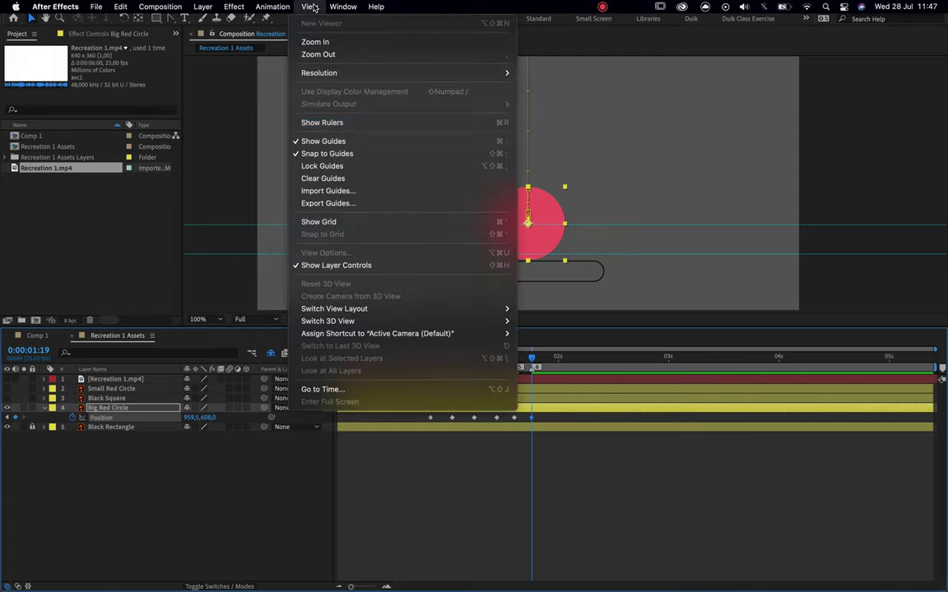
click(345, 179)
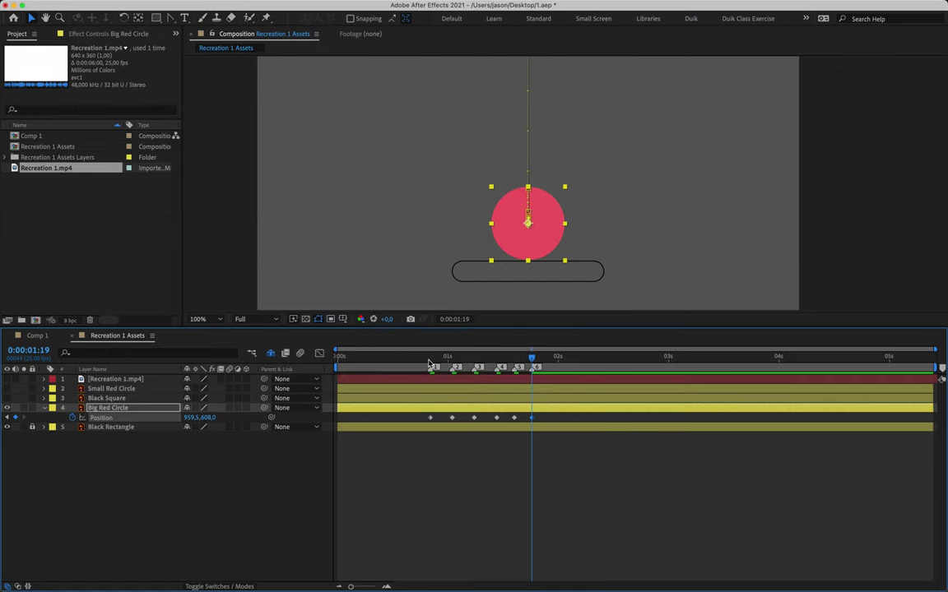
click(429, 360)
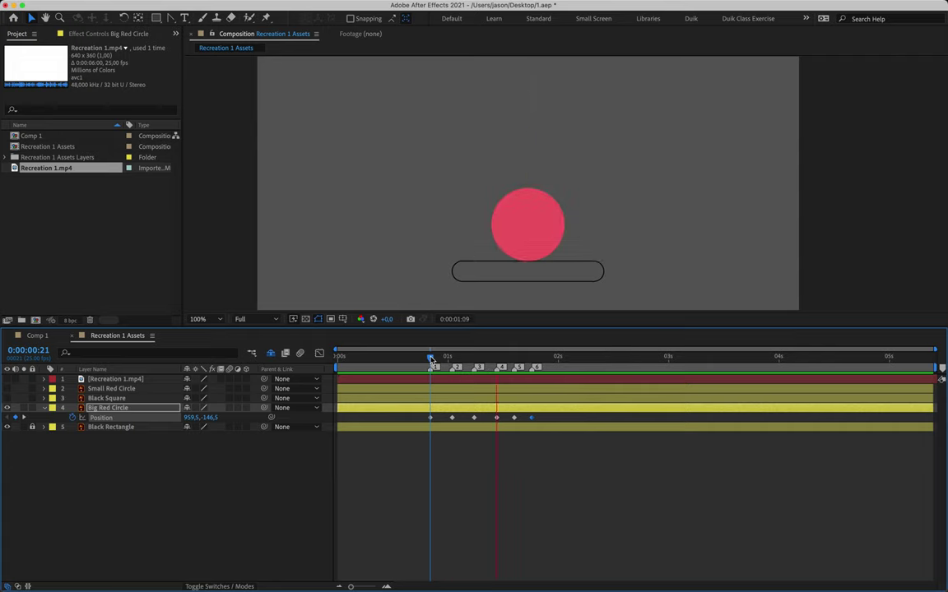
key(space)
- Apply Easy Ease to all of Big Red Circle's Position keyframes and open their speed graph
drag(412, 421, 693, 406)
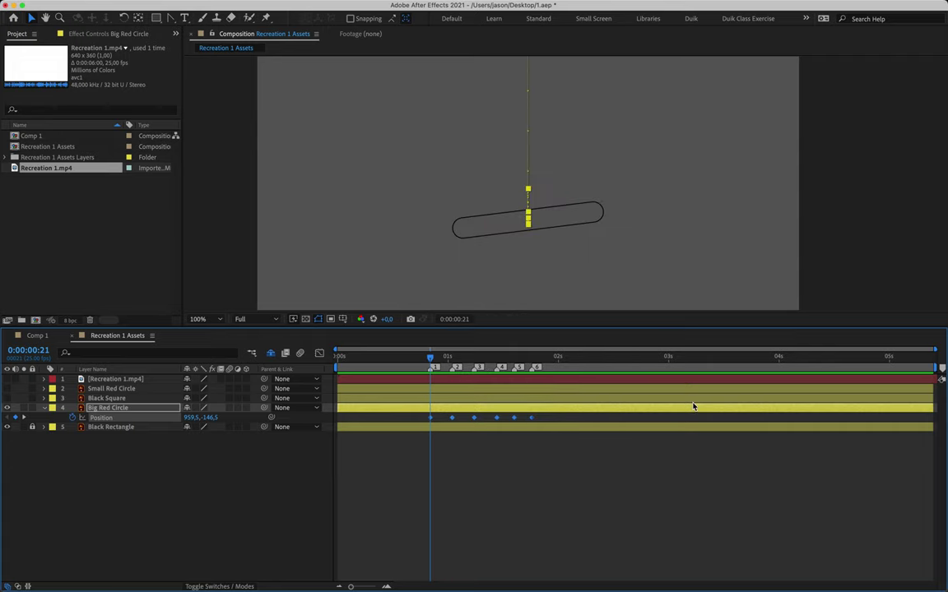
key(F9)
key(shift+F3)
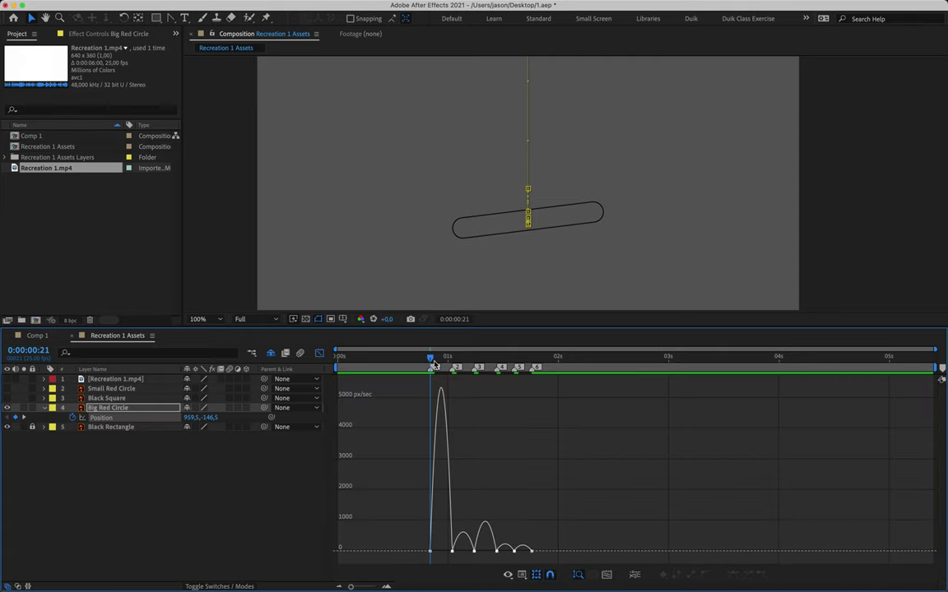
- Reshape the Position speed graph so the circle's speed peaks at the impacts at markers 2 and 4 and just before marker 6
drag(431, 357, 451, 362)
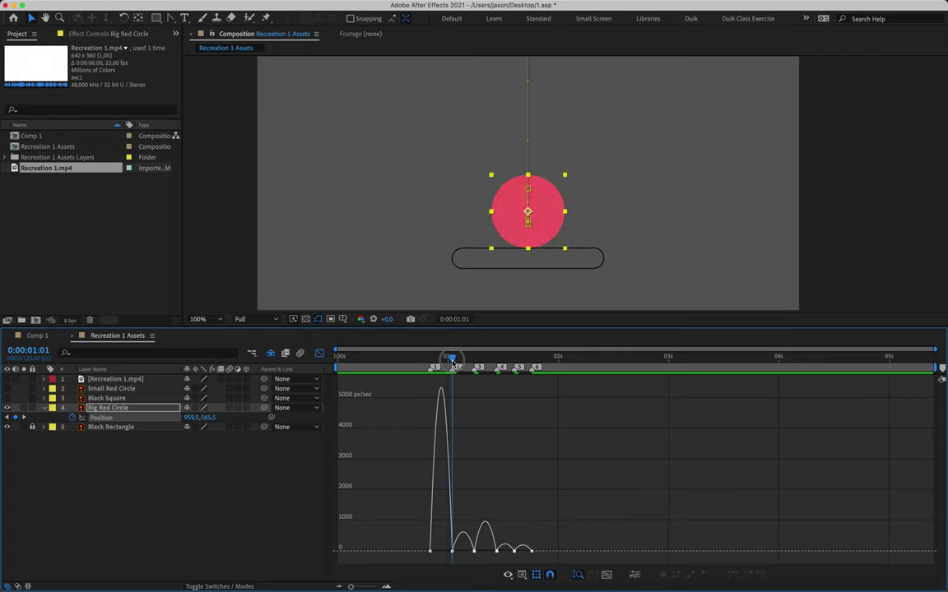
mouse_move(451, 549)
mouse_down()
mouse_move(471, 554)
mouse_move(415, 553)
mouse_move(463, 557)
mouse_move(446, 554)
mouse_up()
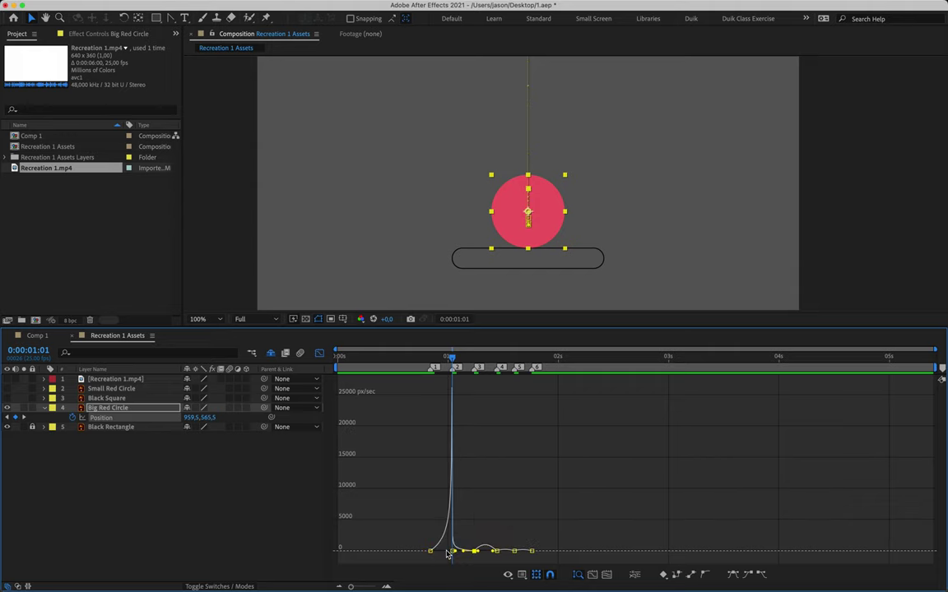
scroll(505, 537, up, 4)
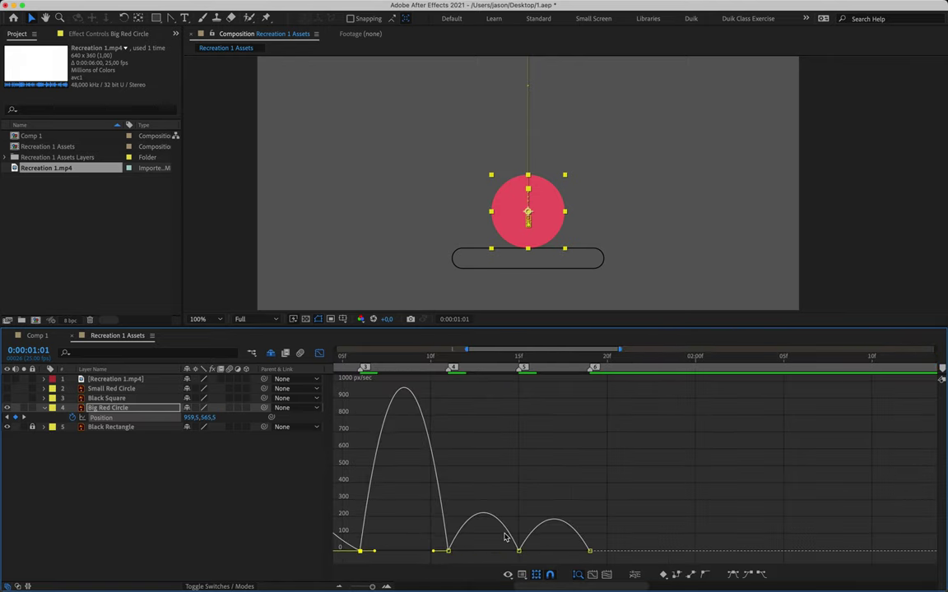
drag(372, 363, 448, 363)
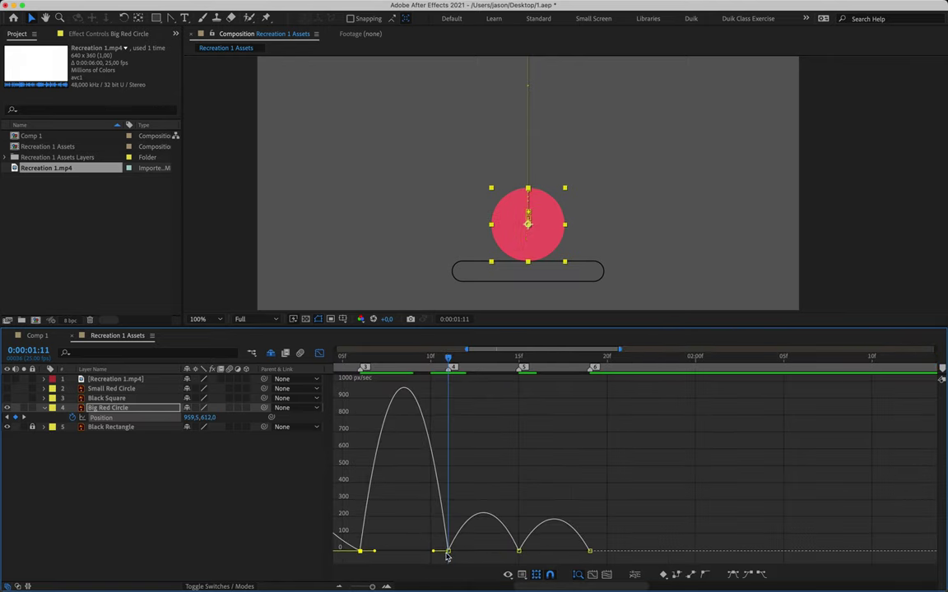
mouse_move(449, 553)
mouse_down()
mouse_move(460, 553)
mouse_move(451, 553)
mouse_up()
drag(373, 554, 483, 553)
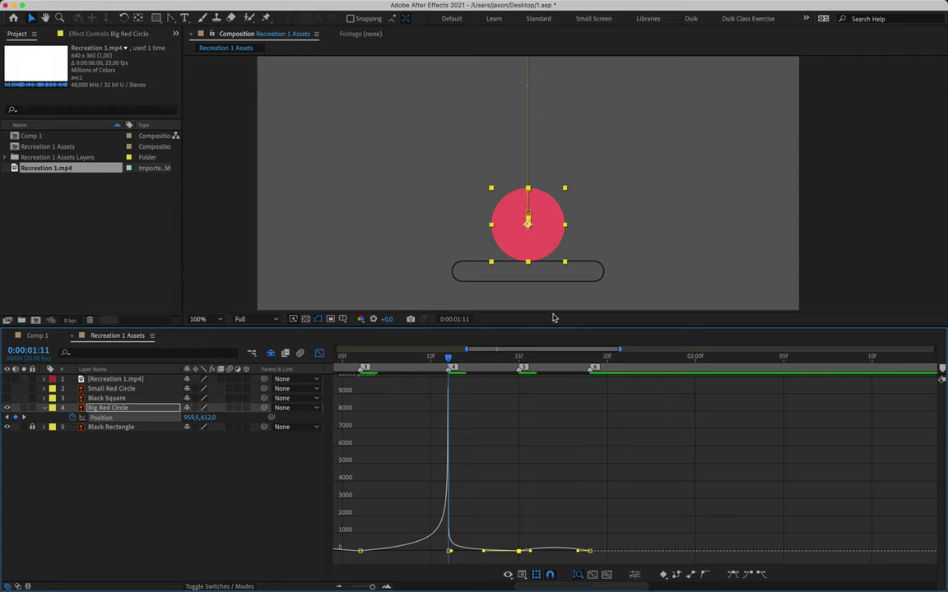
drag(448, 403, 520, 403)
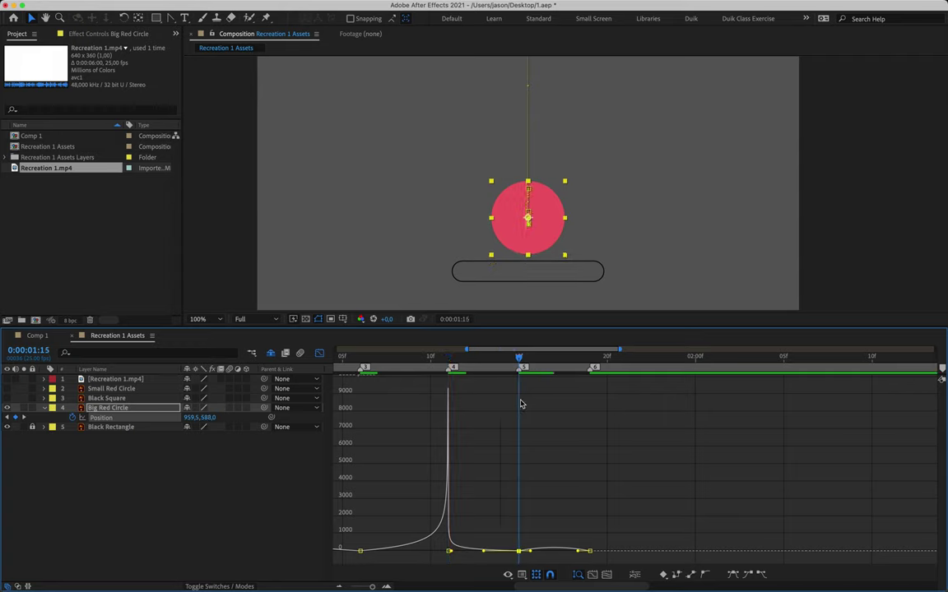
drag(531, 553, 584, 550)
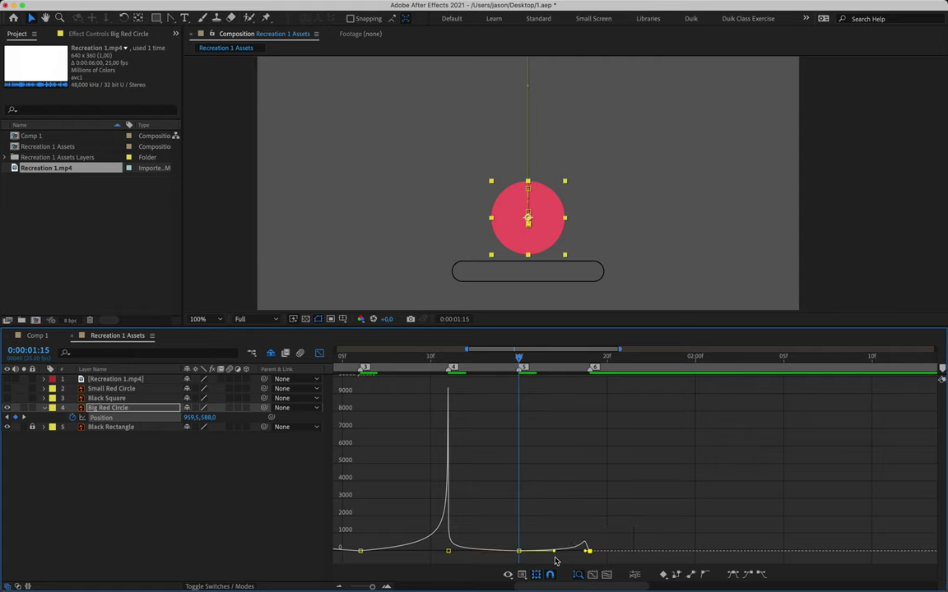
- Preview the eased bounce from 0:00:00:18 and close the graph editor
click(349, 588)
click(419, 359)
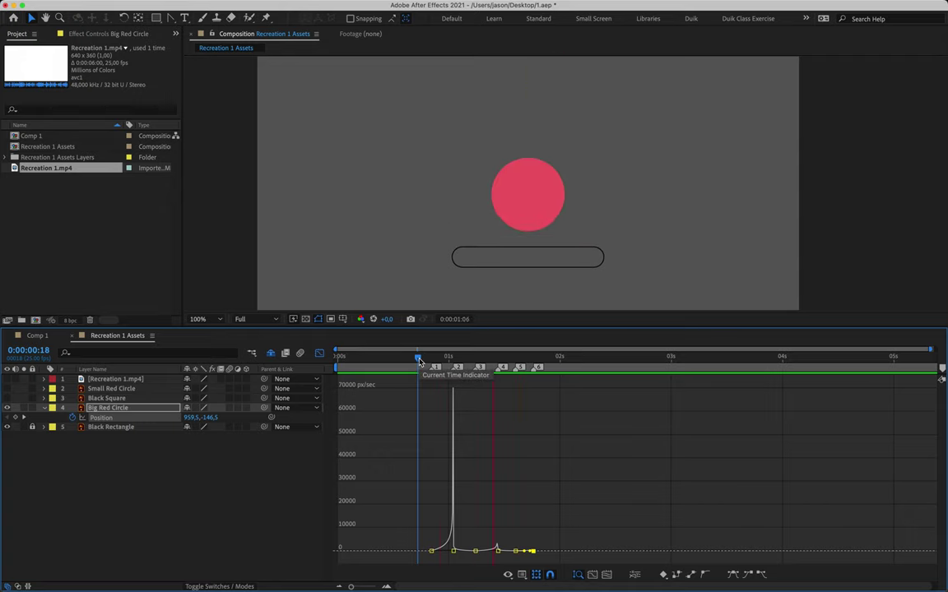
key(space)
key(space)
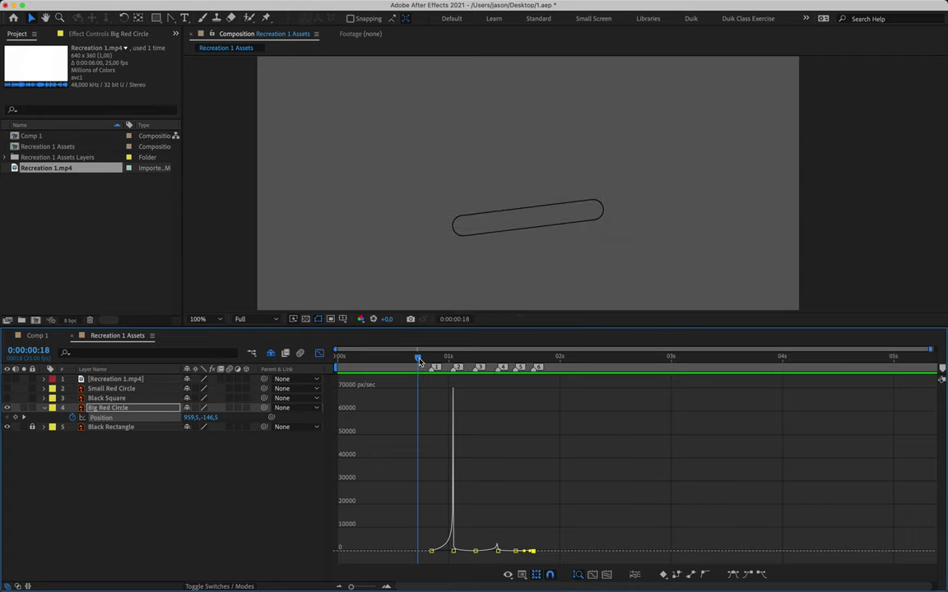
key(space)
click(320, 353)
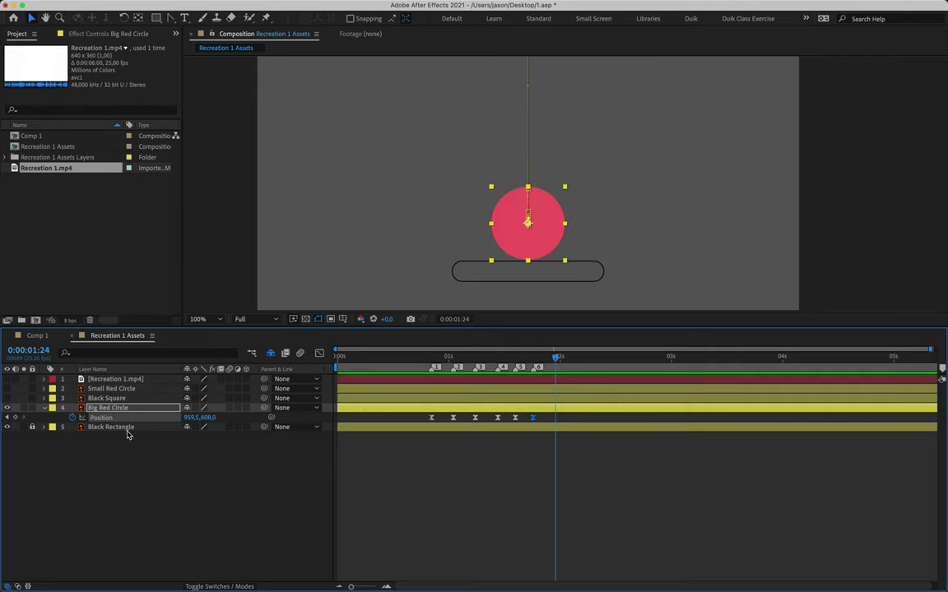
- Remove all six timing markers from the composition timeline
click(429, 480)
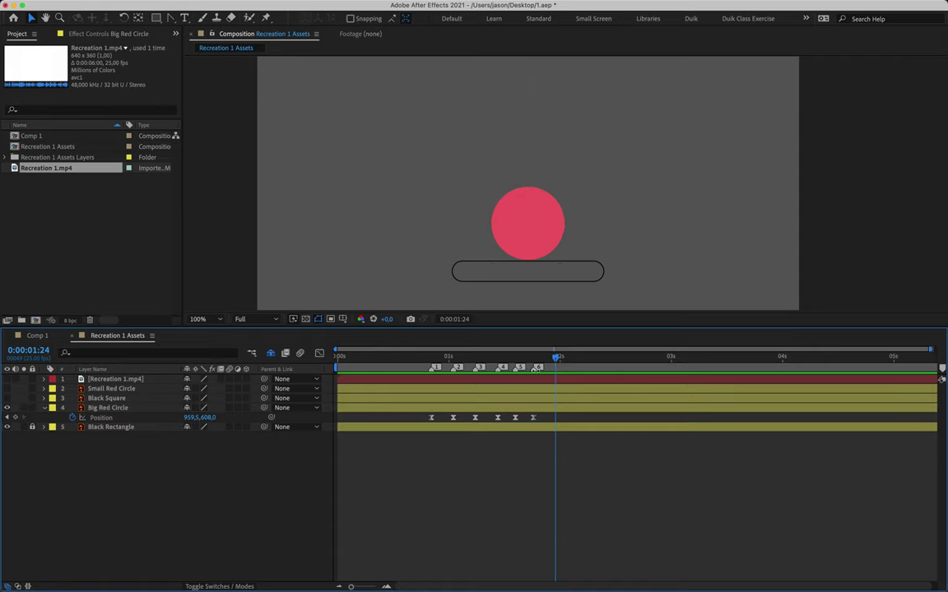
drag(537, 368, 942, 370)
drag(518, 367, 942, 368)
drag(496, 368, 766, 349)
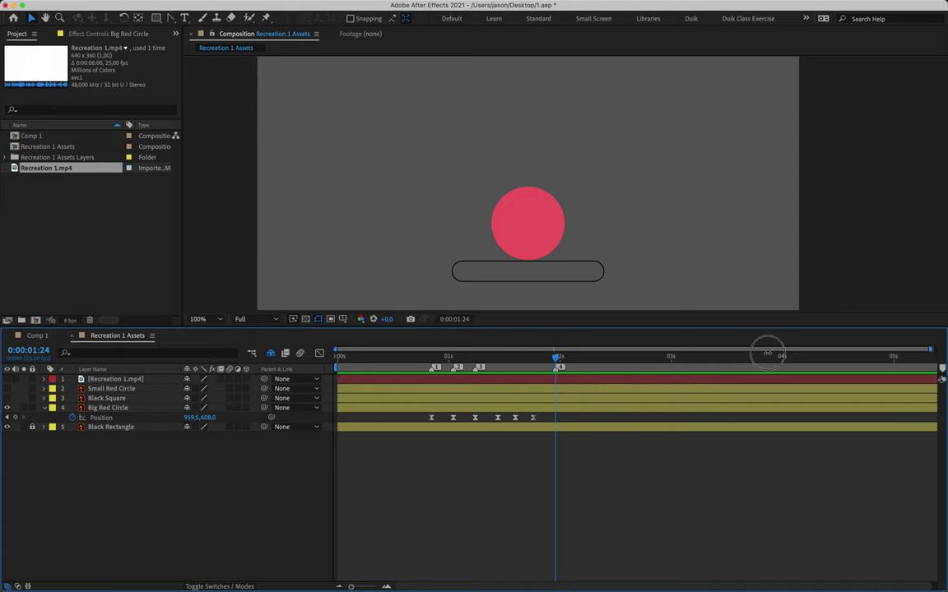
drag(479, 368, 942, 369)
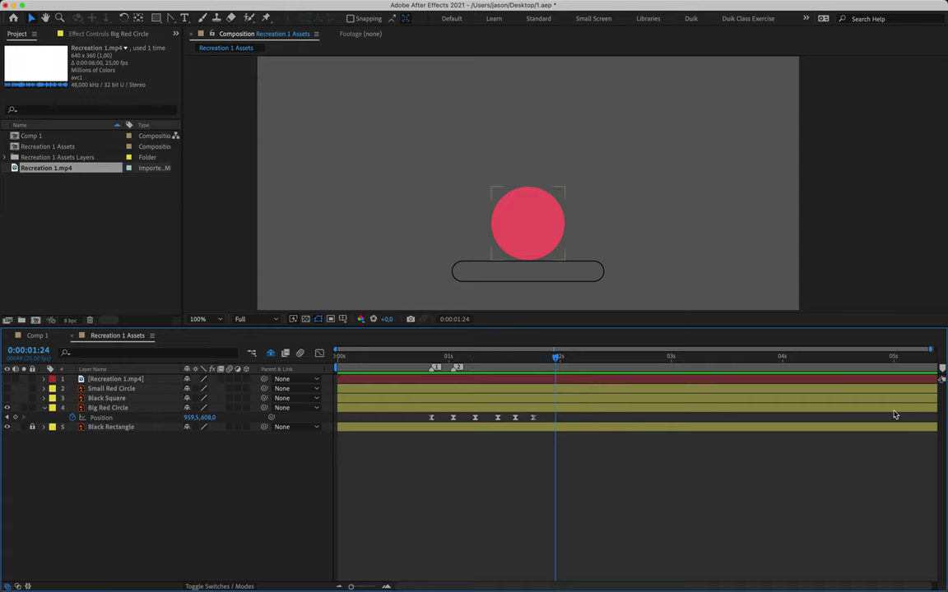
super+click(457, 367)
super+click(434, 367)
- Show the Recreation 1.mp4 reference and place marker 1 at 0:00:01:05, just before the square enters the frame
drag(433, 367, 477, 367)
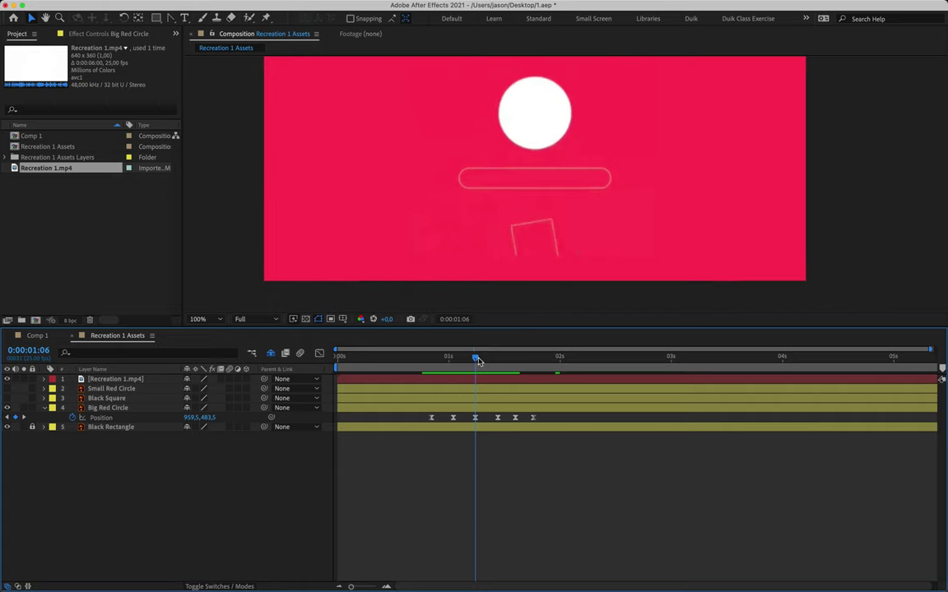
drag(476, 363, 471, 363)
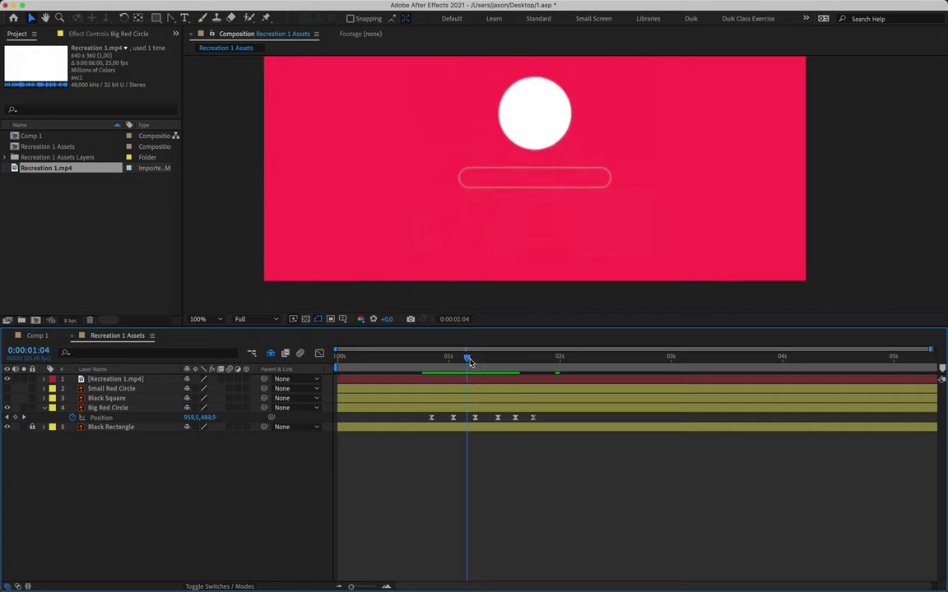
click(941, 371)
key(Page_Down)
key(Page_Down)
key(Page_Up)
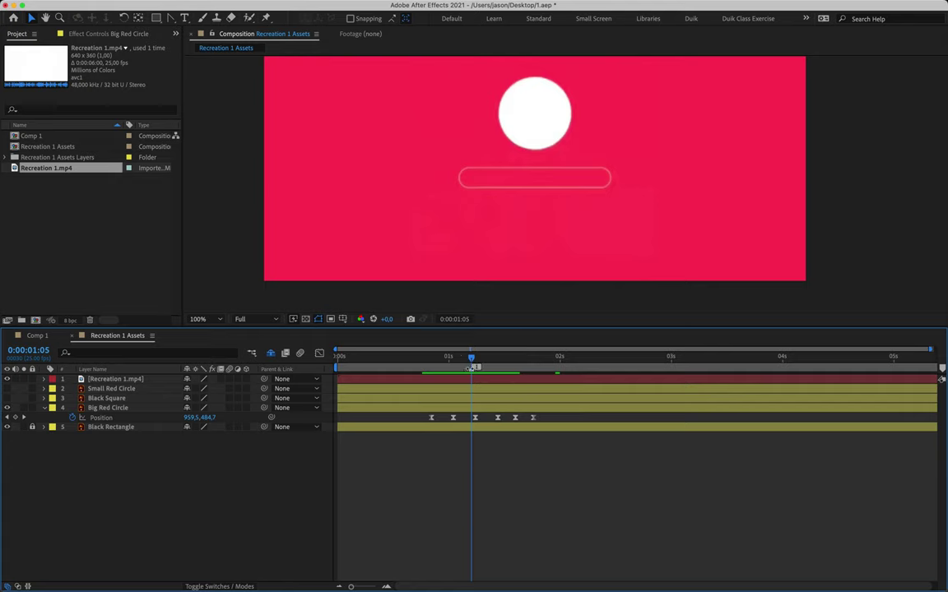
- Place marker 2 at the square's highest point at 0:00:01:18 and add a horizontal guide through the square's centre
drag(472, 362, 488, 362)
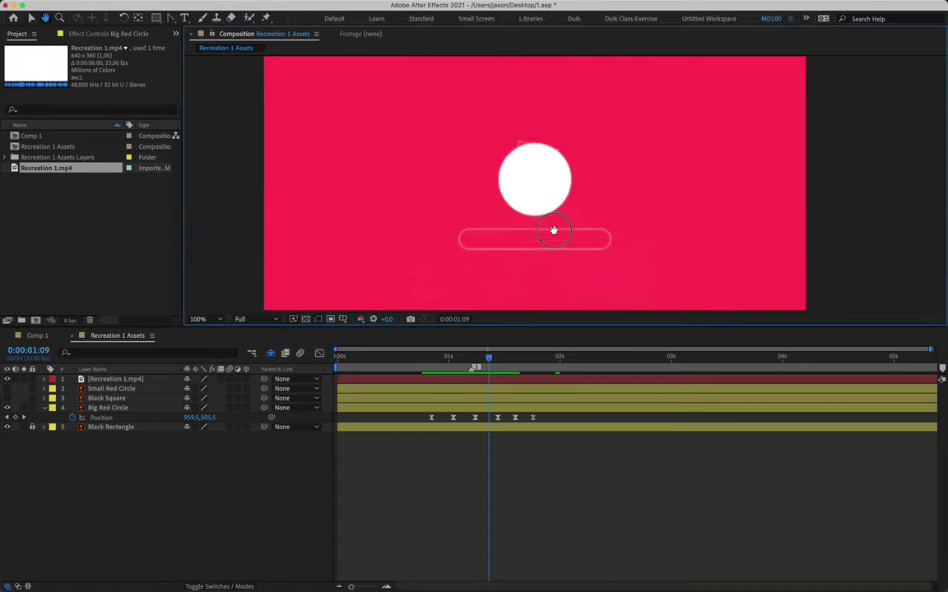
key(k)
key(k)
key(k)
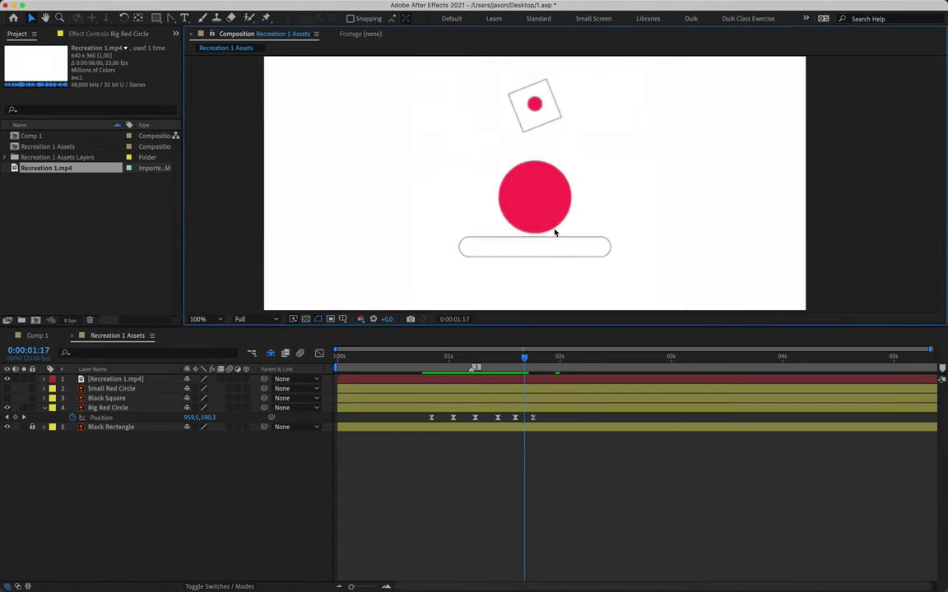
key(j)
key(k)
key(j)
key(k)
key(j)
key(k)
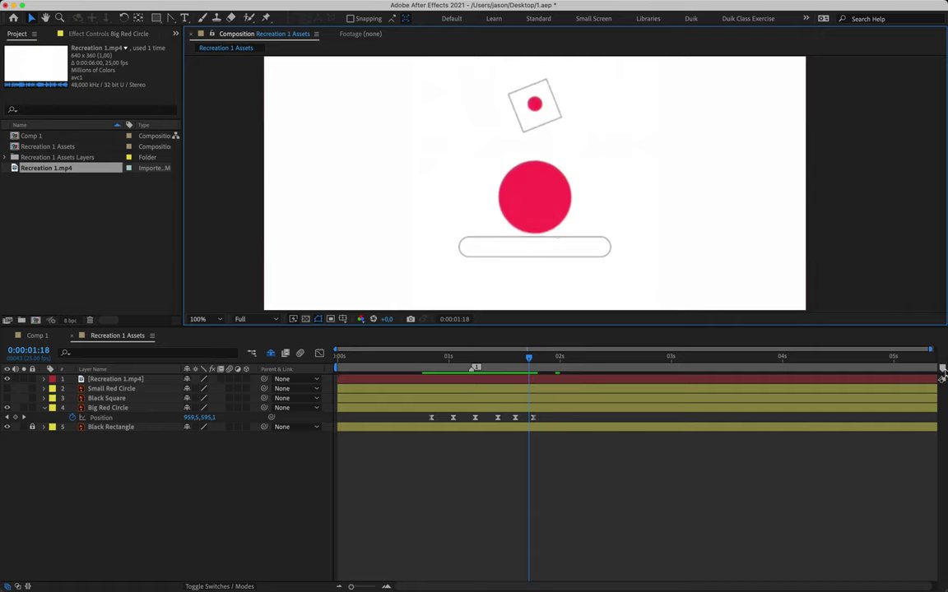
click(942, 370)
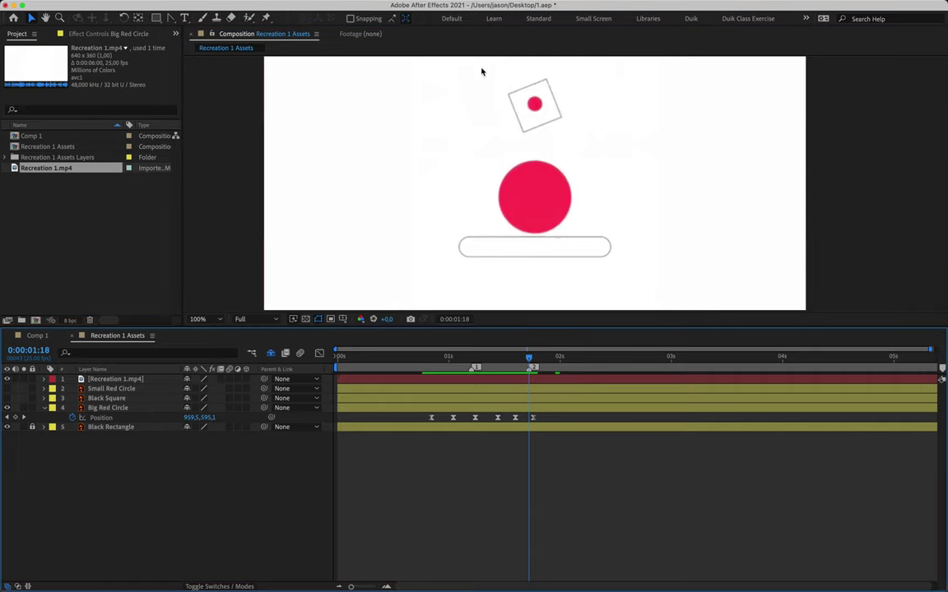
key(super+r)
drag(511, 60, 510, 109)
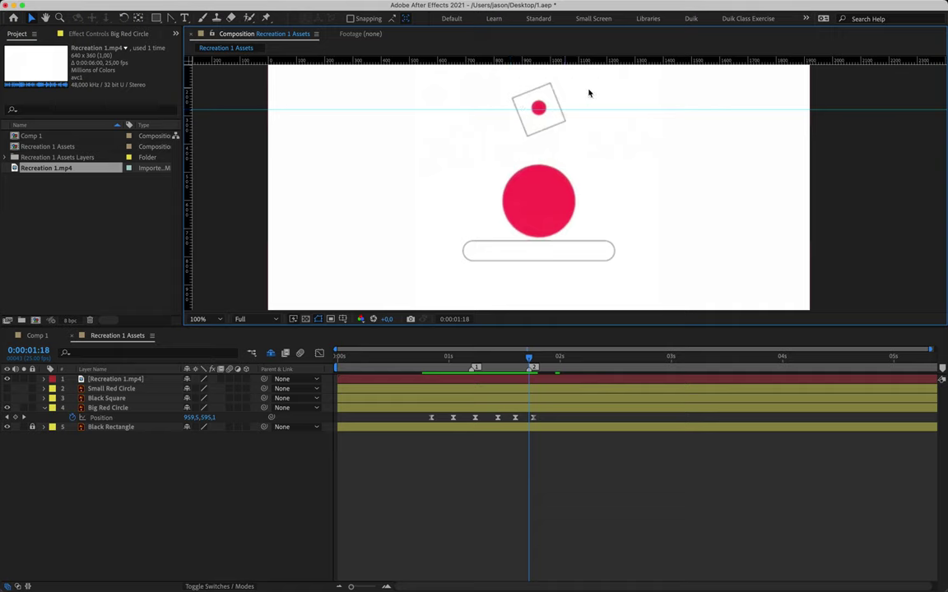
- Place marker 3 at 0:00:01:24, where the square lands on the big circle in the reference
scroll(536, 488, right, 1)
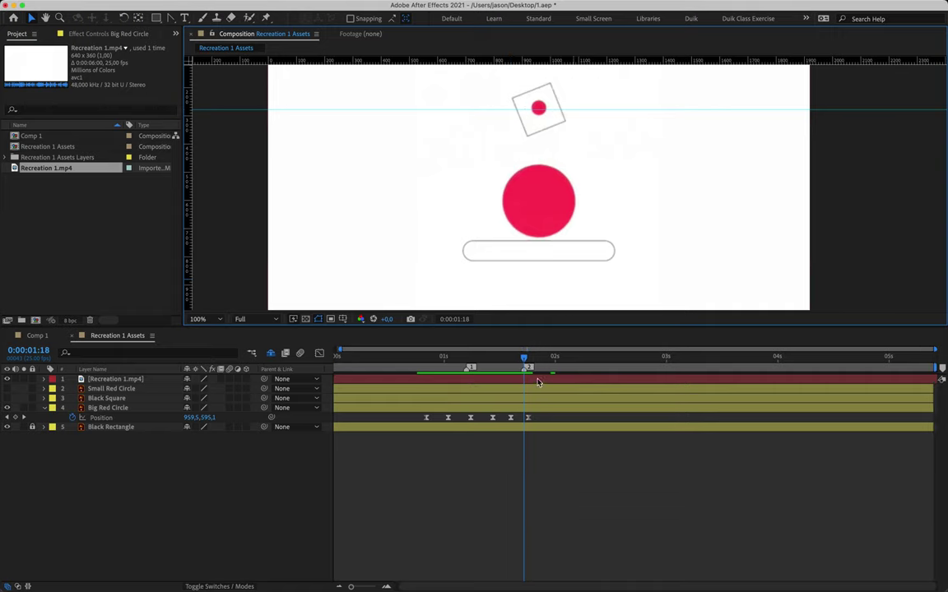
drag(527, 365, 555, 364)
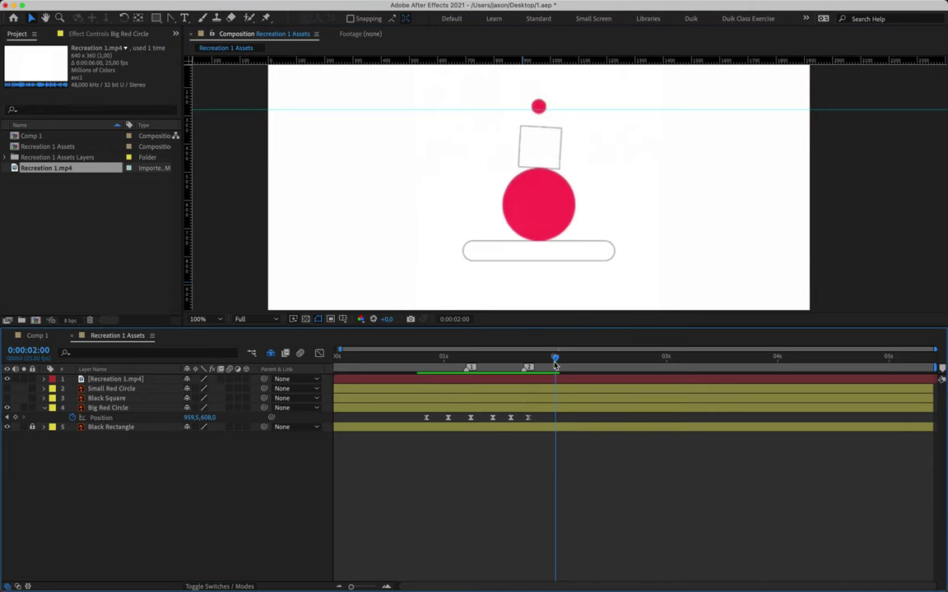
key(Page_Up)
key(Page_Up)
key(Page_Down)
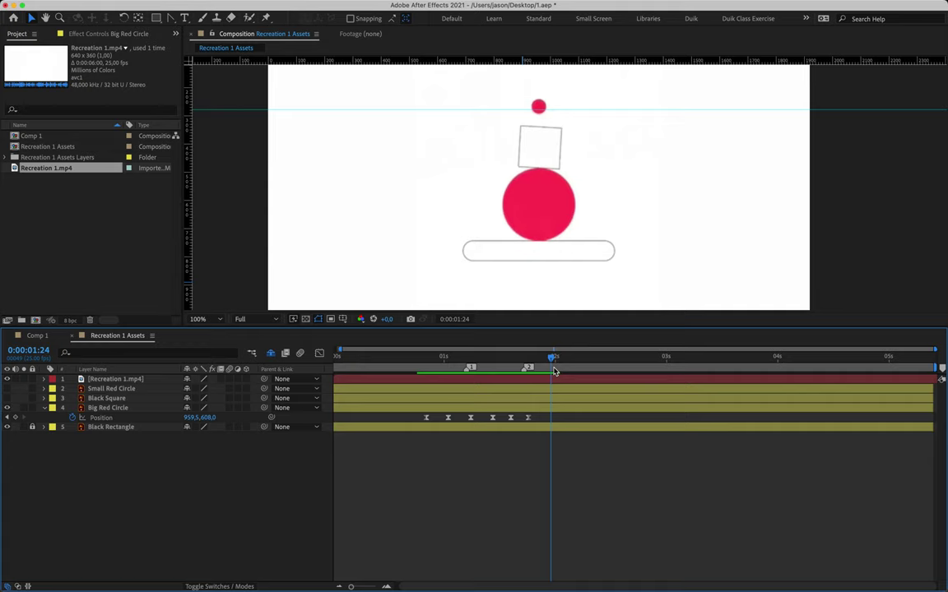
click(942, 369)
mouse_move(553, 360)
mouse_down()
mouse_move(594, 363)
mouse_move(694, 344)
mouse_move(552, 351)
mouse_move(475, 338)
mouse_move(624, 343)
mouse_move(551, 339)
mouse_up()
- Hide the reference video layer, then select the Black Square layer and make it visible
click(8, 379)
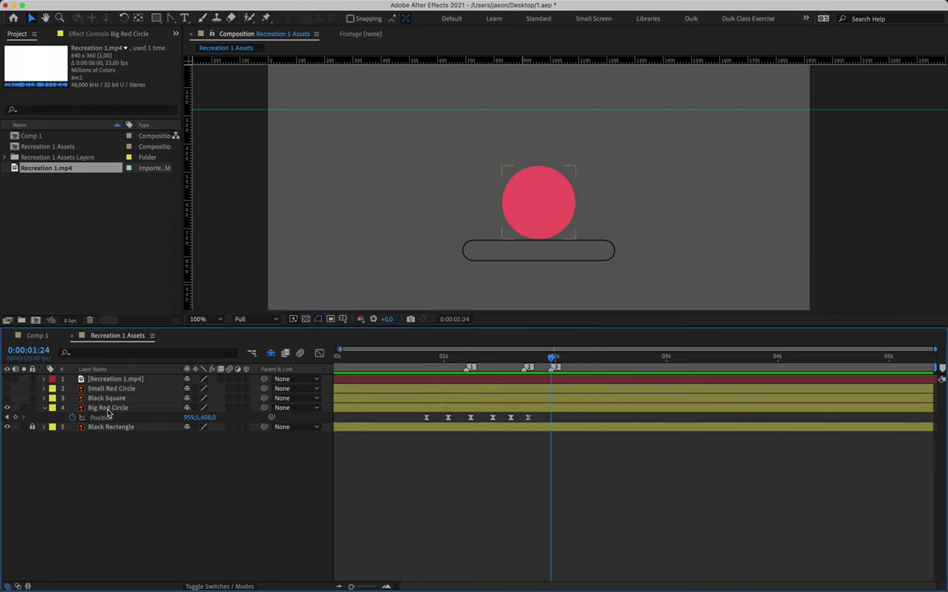
click(36, 397)
click(8, 399)
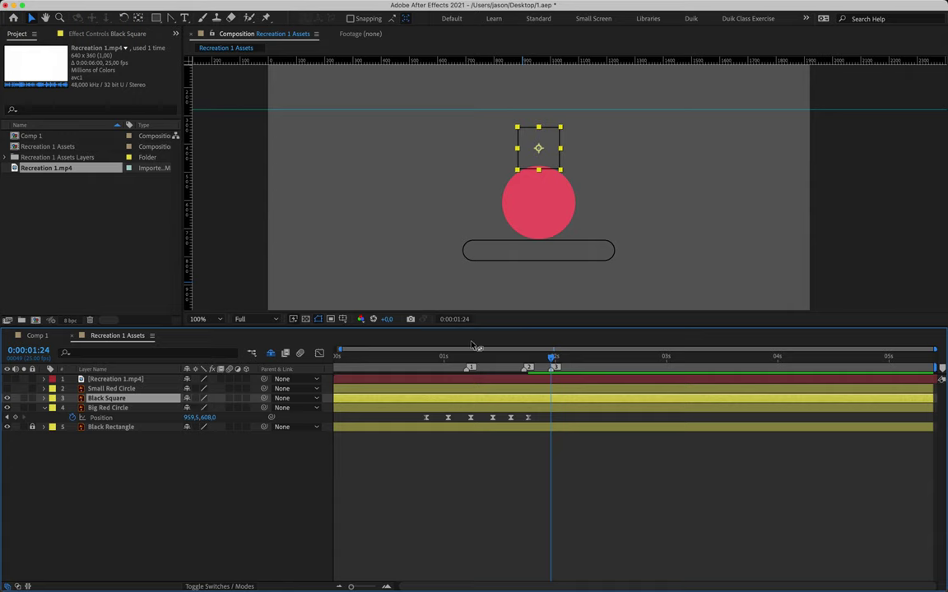
- Keyframe Black Square's Position at marker 1 with the square just below the frame at 959.5, 1175
drag(470, 357, 466, 358)
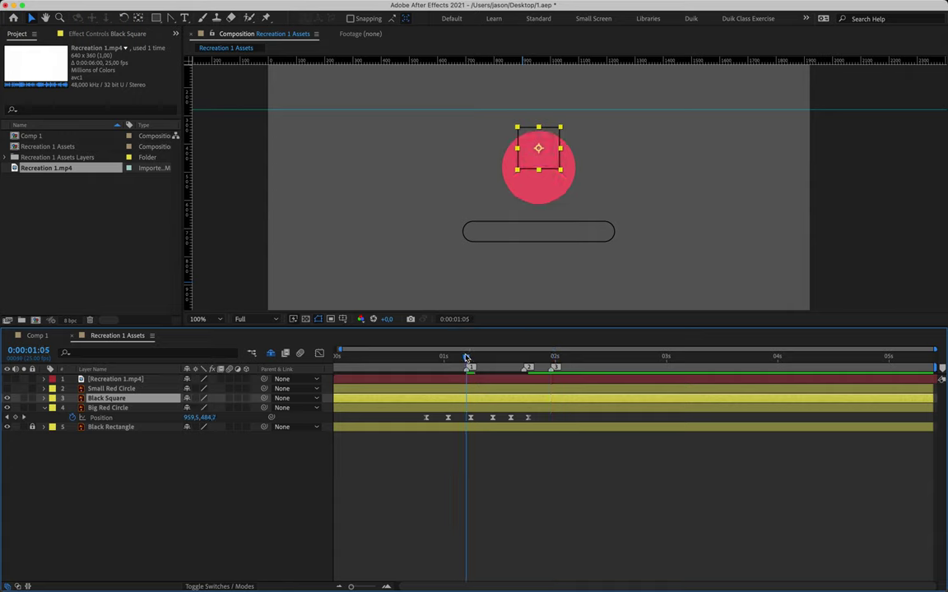
key(alt+shift+p)
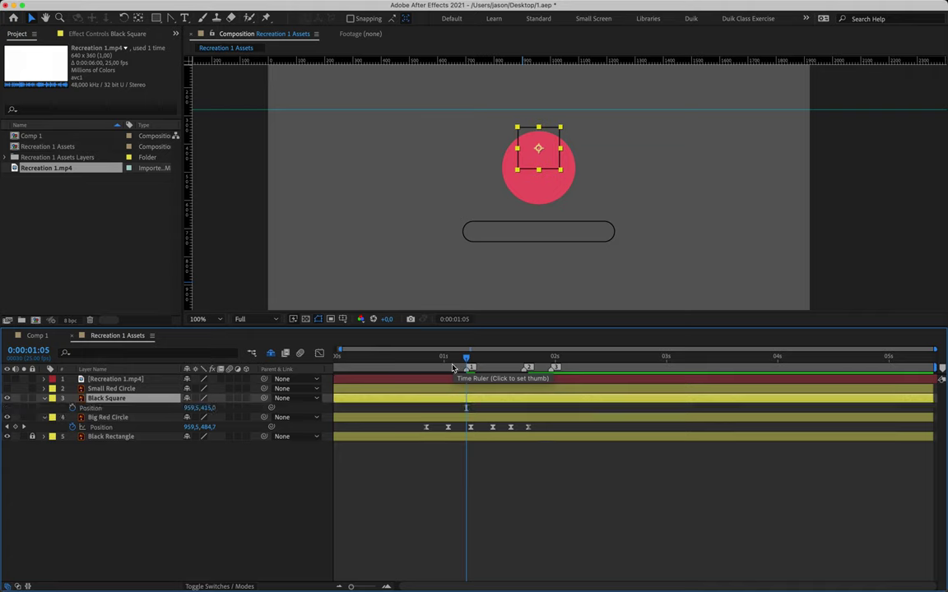
click(100, 408)
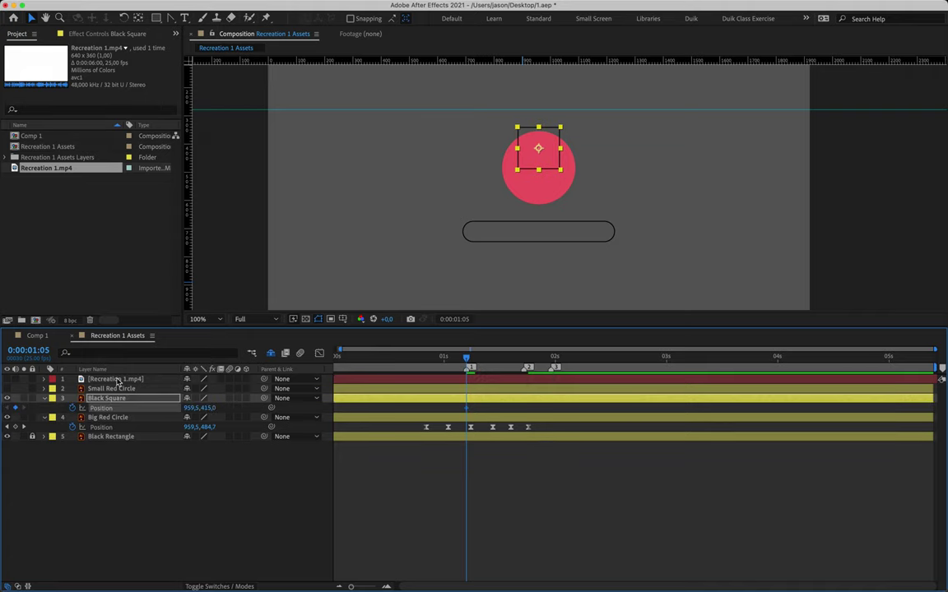
drag(543, 207, 544, 125)
key(shift+Down)
key(shift+Down)
key(shift+Down)
key(shift+Down)
key(shift+Down)
key(shift+Down)
key(shift+Down)
key(shift+Down)
key(shift+Down)
key(shift+Down)
key(shift+Down)
key(shift+Down)
key(shift+Down)
key(shift+Down)
key(shift+Down)
key(shift+Down)
key(shift+Down)
key(shift+Down)
key(shift+Down)
key(shift+Down)
key(shift+Down)
key(shift+Down)
key(shift+Down)
key(shift+Down)
key(shift+Down)
key(shift+Down)
key(shift+Down)
key(shift+Down)
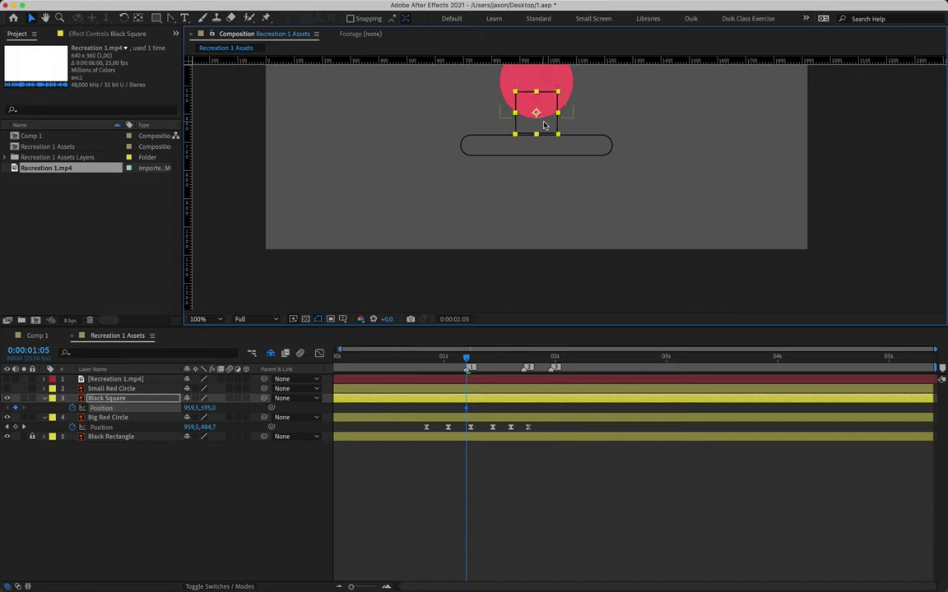
key(shift+Down)
key(shift+Down)
key(shift+Down)
key(shift+Down)
key(shift+Down)
key(shift+Down)
key(shift+Down)
key(shift+Down)
key(shift+Down)
key(shift+Down)
key(shift+Down)
key(shift+Down)
key(shift+Down)
key(shift+Down)
key(shift+Down)
key(shift+Down)
key(shift+Down)
key(shift+Down)
key(shift+Down)
key(shift+Down)
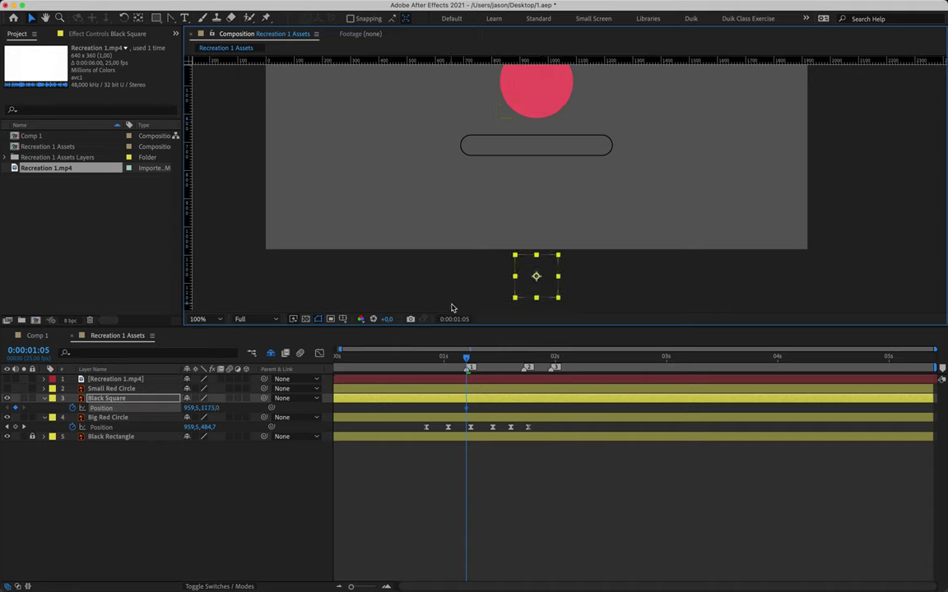
drag(522, 209, 516, 262)
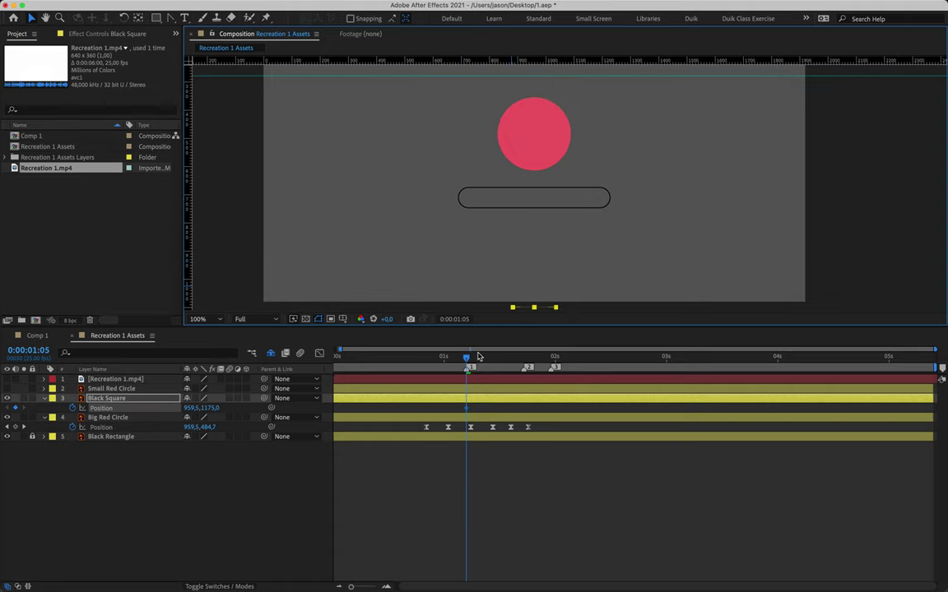
- Keyframe Black Square's Position at marker 2 with the square centred on the guide at 959.5, 278
drag(466, 358, 524, 359)
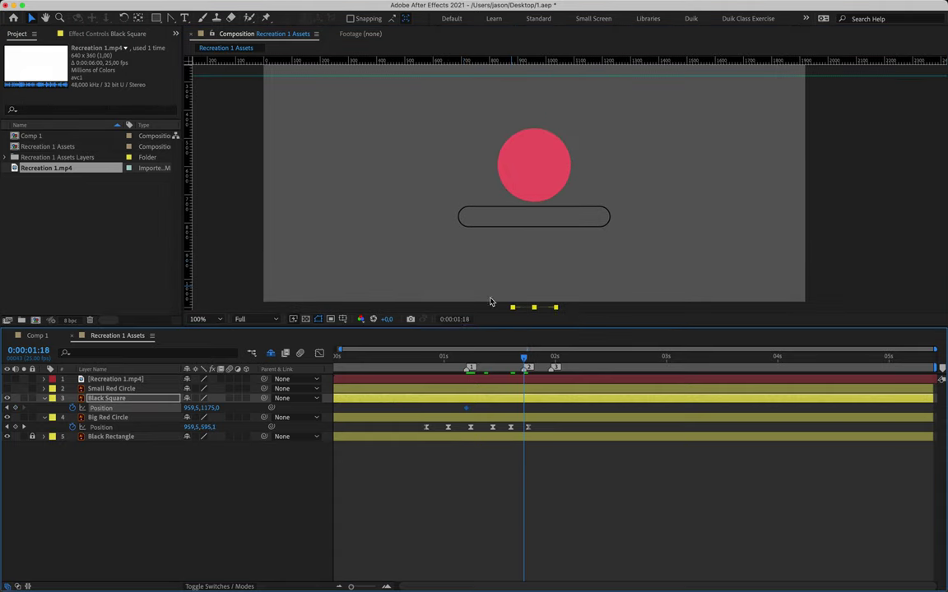
scroll(543, 227, up, 3)
key(shift+Up)
key(shift+Up)
key(shift+Up)
key(shift+Up)
key(shift+Up)
key(shift+Up)
key(shift+Up)
key(shift+Up)
key(shift+Up)
key(shift+Up)
key(shift+Up)
key(shift+Up)
key(shift+Up)
key(shift+Up)
key(shift+Up)
key(shift+Up)
key(shift+Up)
key(shift+Up)
key(shift+Up)
key(shift+Up)
key(shift+Up)
key(shift+Up)
key(shift+Up)
key(shift+Up)
key(shift+Up)
key(shift+Up)
key(shift+Up)
key(shift+Up)
key(shift+Up)
key(shift+Up)
key(shift+Up)
key(shift+Up)
key(shift+Up)
key(shift+Up)
key(shift+Up)
key(shift+Up)
key(shift+Up)
key(shift+Up)
key(shift+Up)
key(shift+Up)
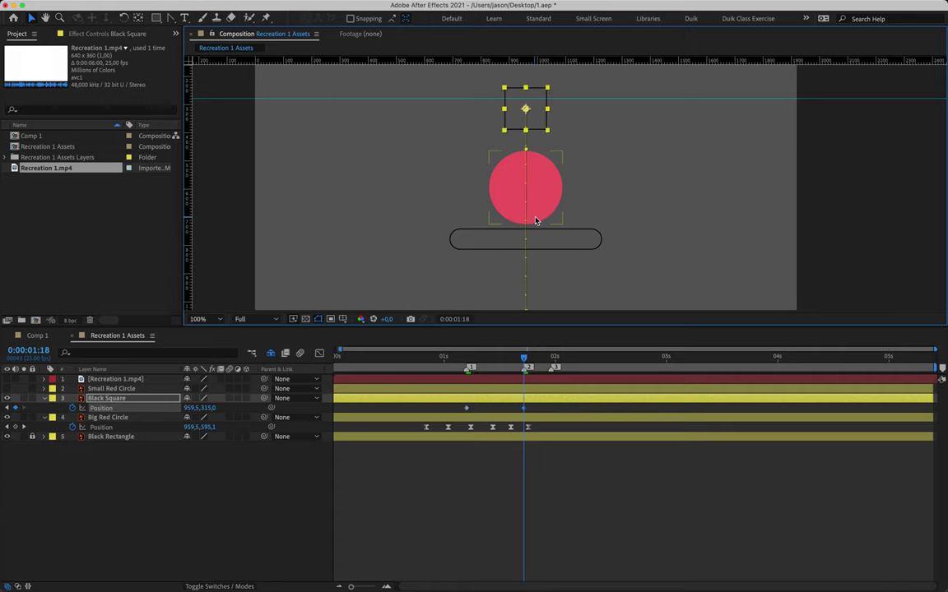
drag(525, 110, 525, 99)
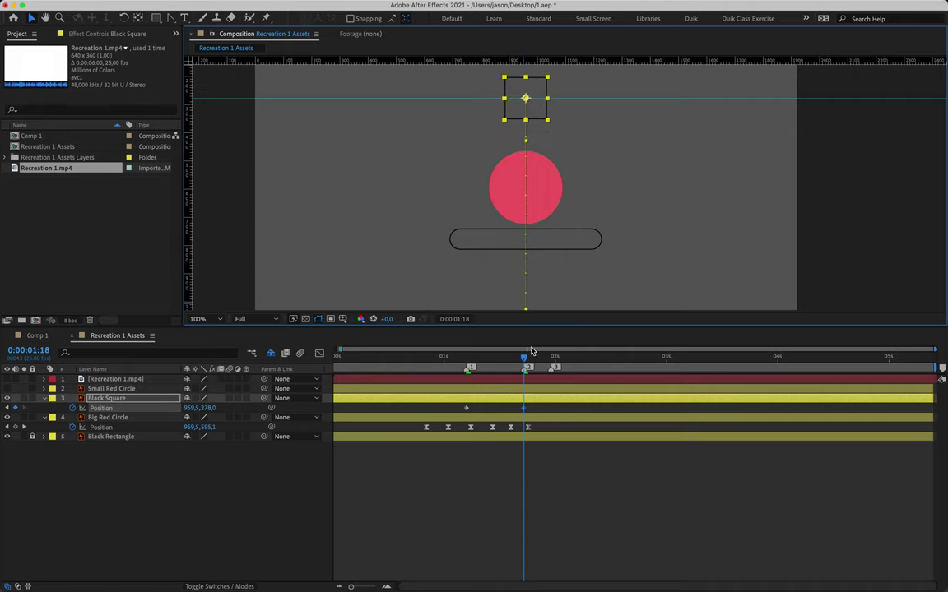
- Keyframe Black Square's Position at marker 3 with the square resting on the big circle at 959.5, 402
drag(525, 359, 553, 362)
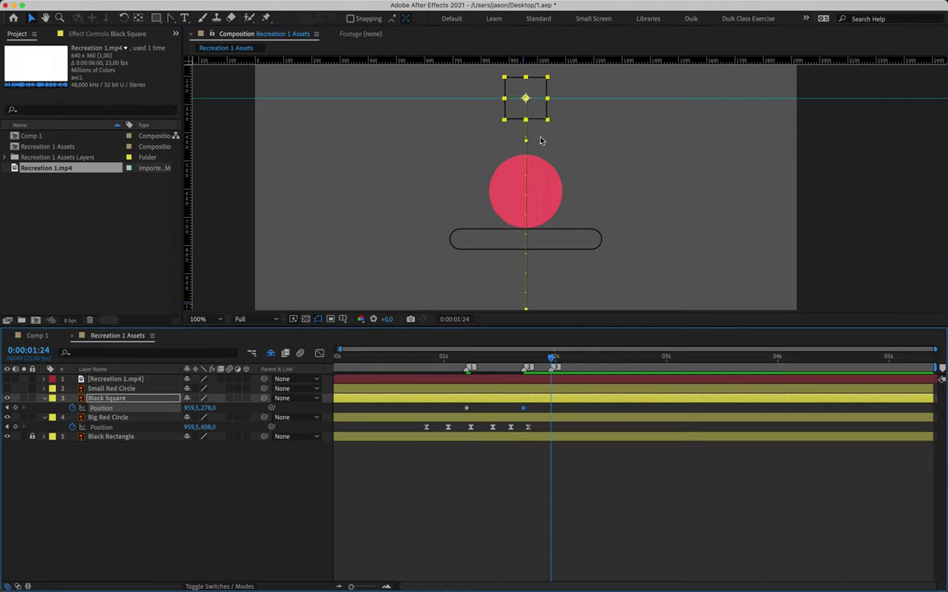
key(shift+Down)
key(shift+Down)
key(shift+Down)
key(shift+Down)
key(shift+Down)
key(shift+Down)
key(shift+Down)
key(shift+Down)
key(shift+Down)
key(shift+Down)
key(shift+Down)
key(shift+Down)
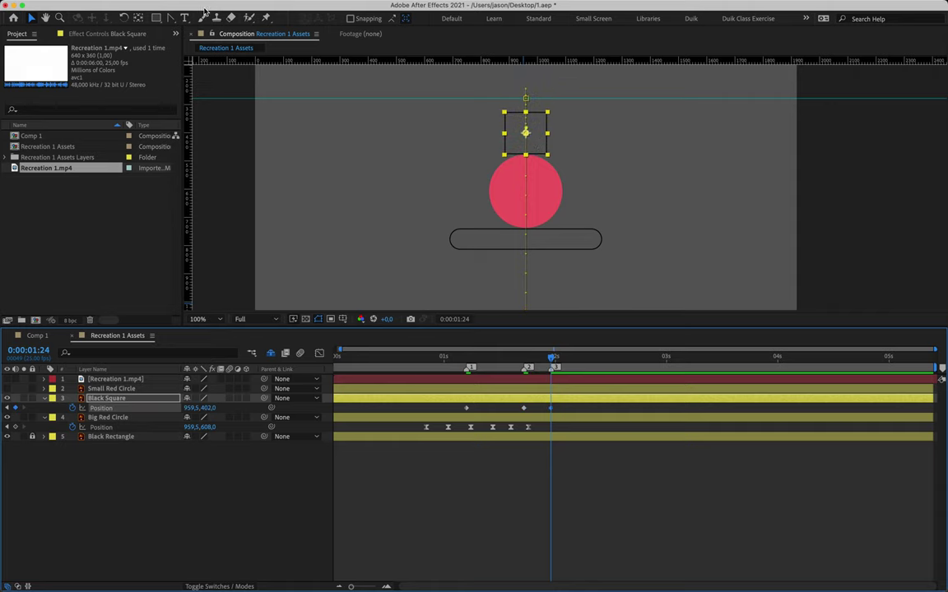
- Convert the square's motion path points at markers 1 and 2 to corner points, then return to the Selection tool
click(172, 17)
click(525, 100)
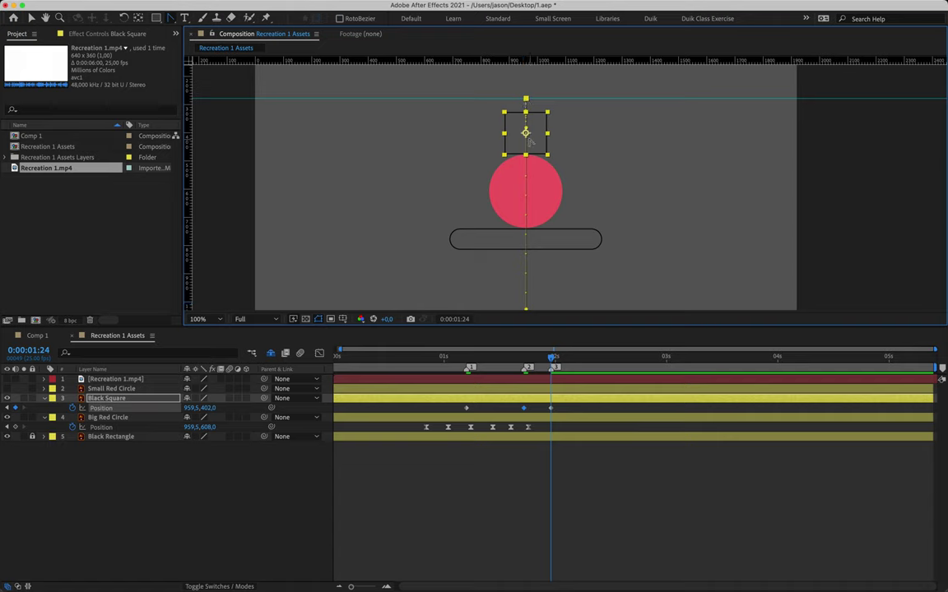
scroll(528, 206, down, 5)
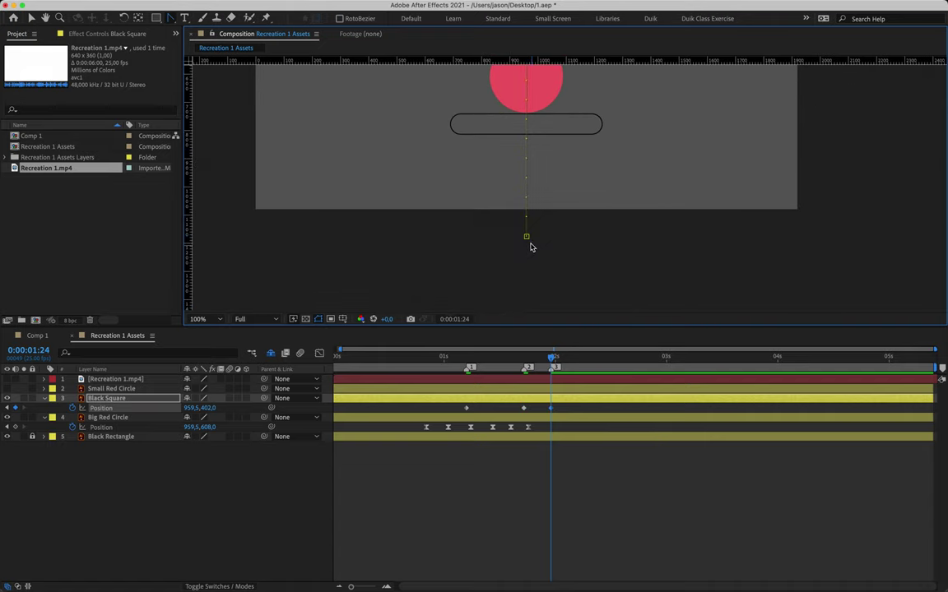
scroll(535, 148, up, 7)
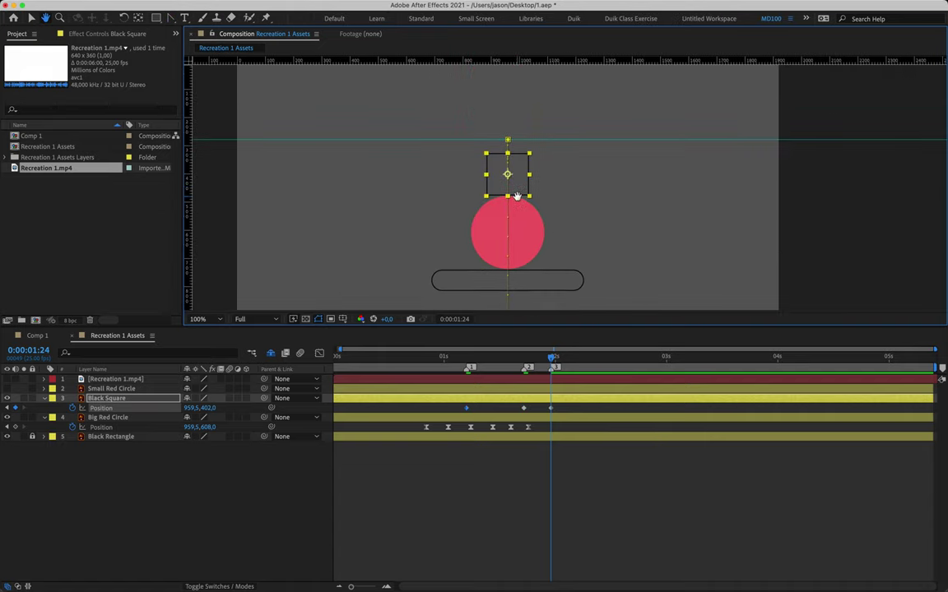
click(30, 19)
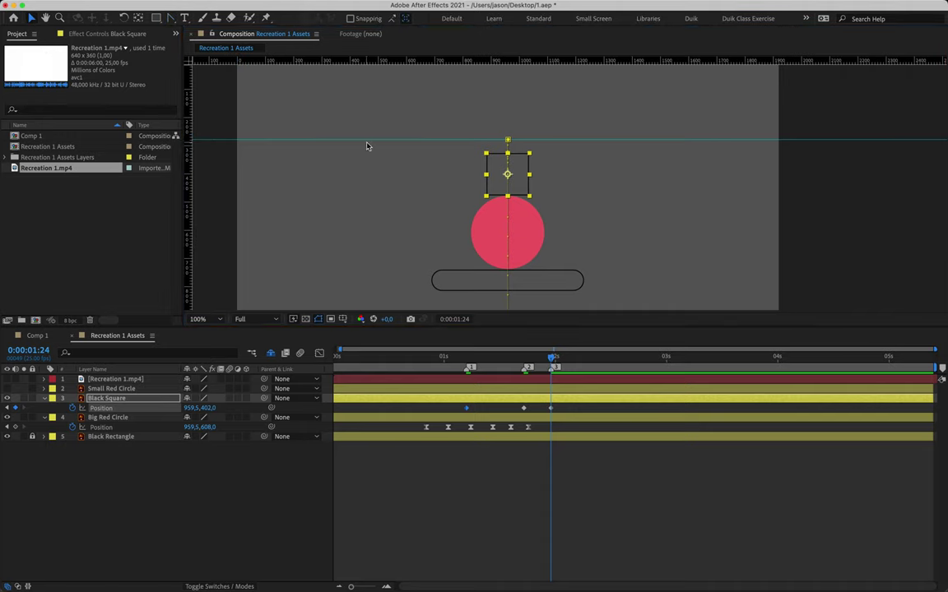
- Preview Black Square's rise and landing from around marker 1
click(470, 362)
key(space)
click(464, 359)
key(space)
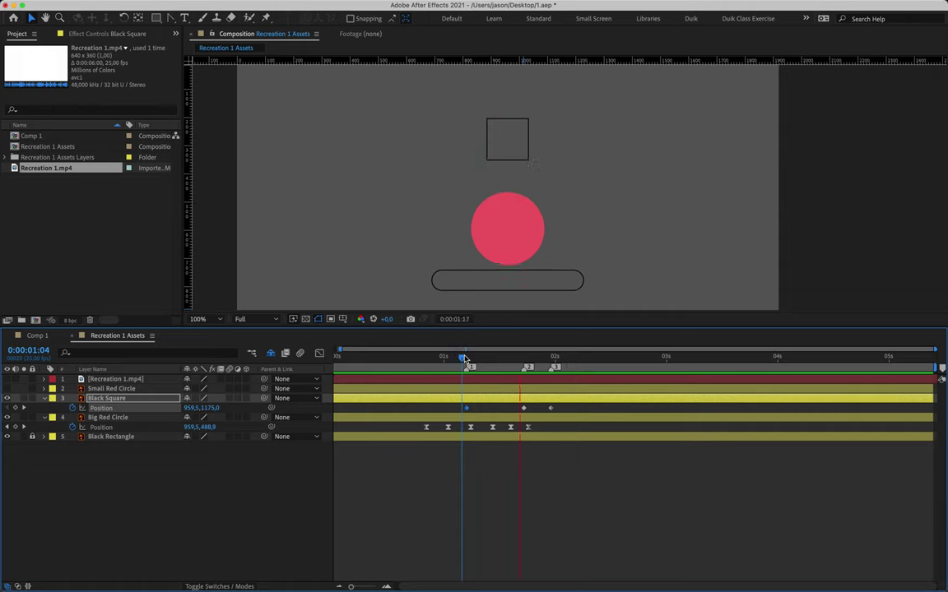
key(space)
- Keyframe Black Square's Rotation at 0° on marker 1 and 180° on marker 3
click(466, 359)
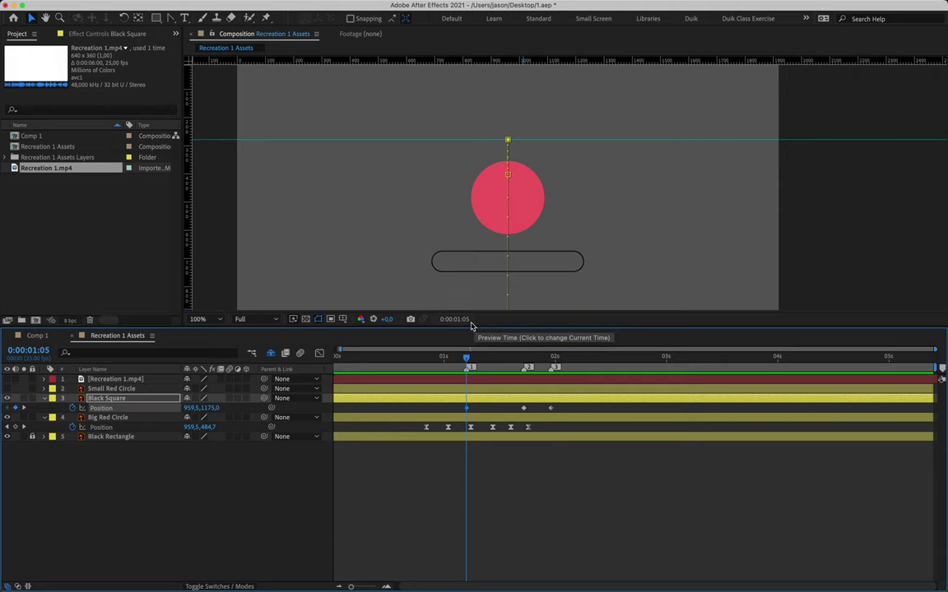
key(shift+r)
click(73, 417)
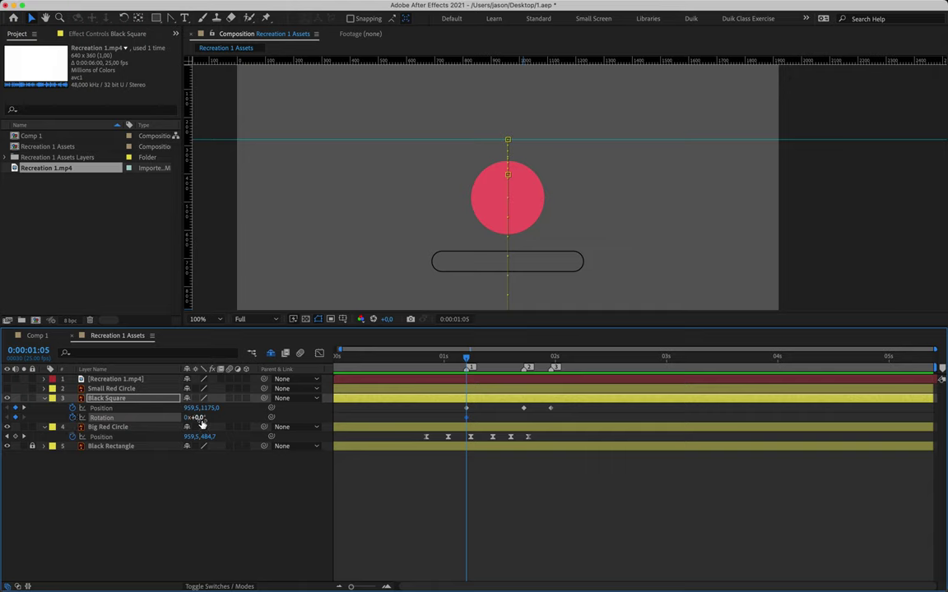
drag(466, 360, 551, 360)
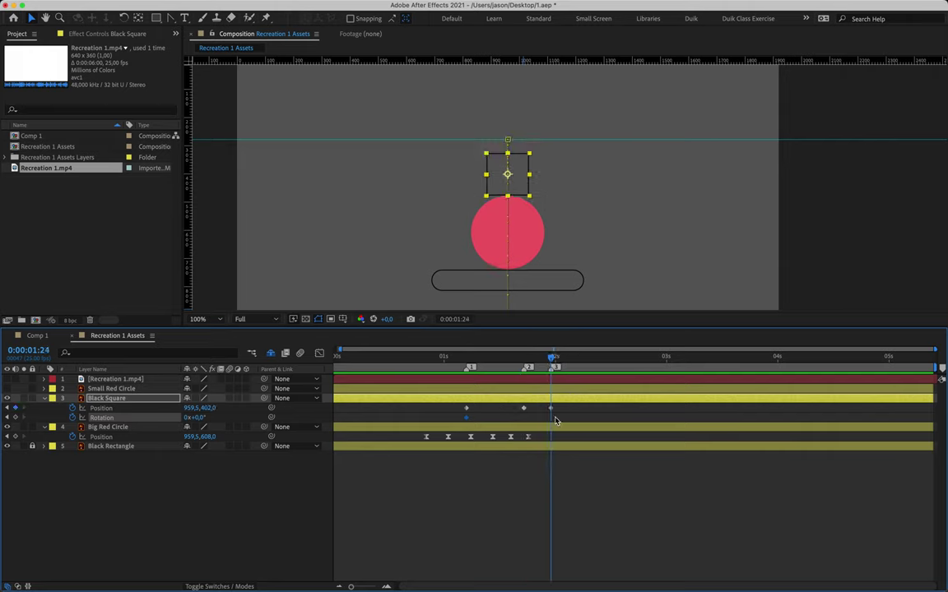
click(201, 418)
key(Return)
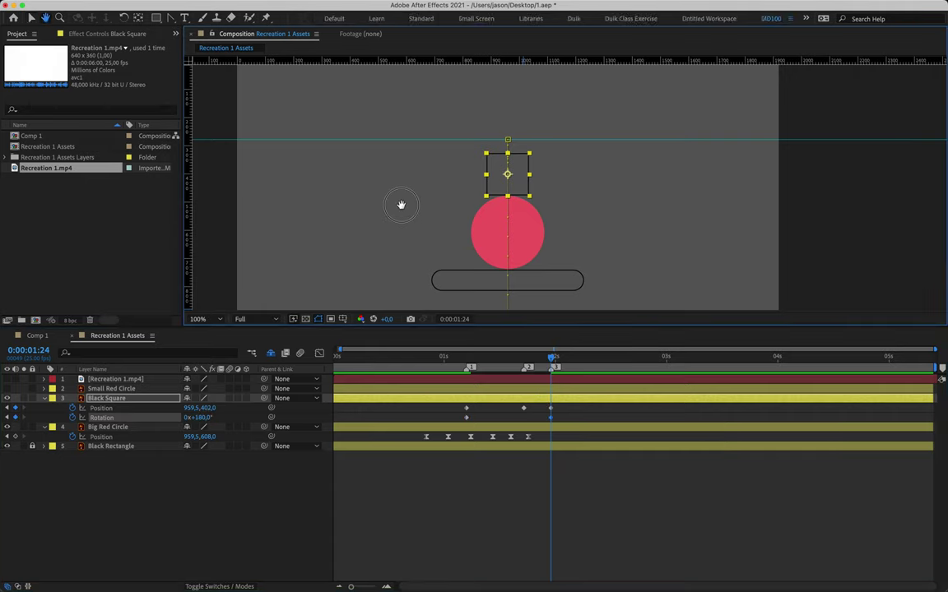
- Preview Black Square's spinning rise and landing from marker 1 with the whole motion path in view
scroll(451, 240, down, 2)
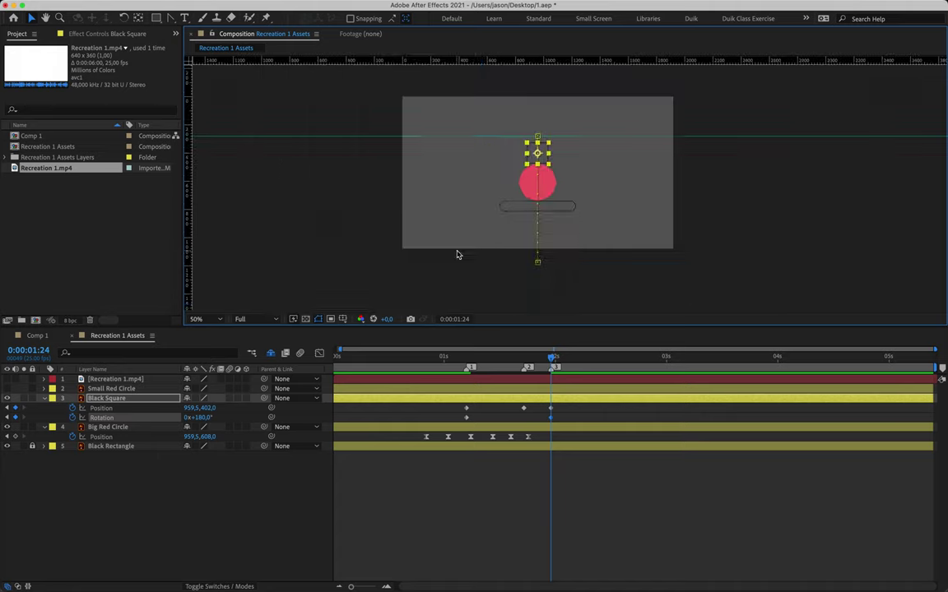
click(468, 362)
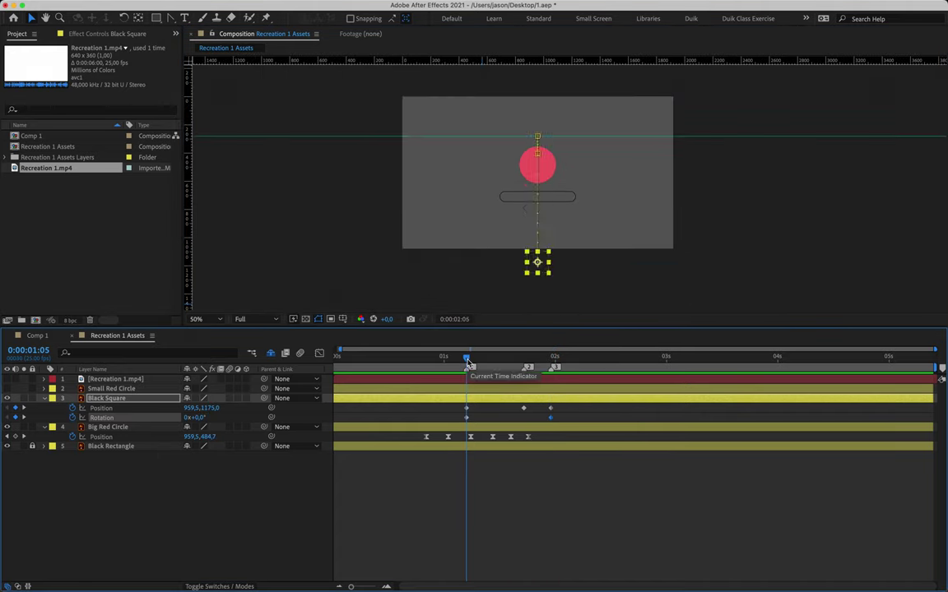
key(space)
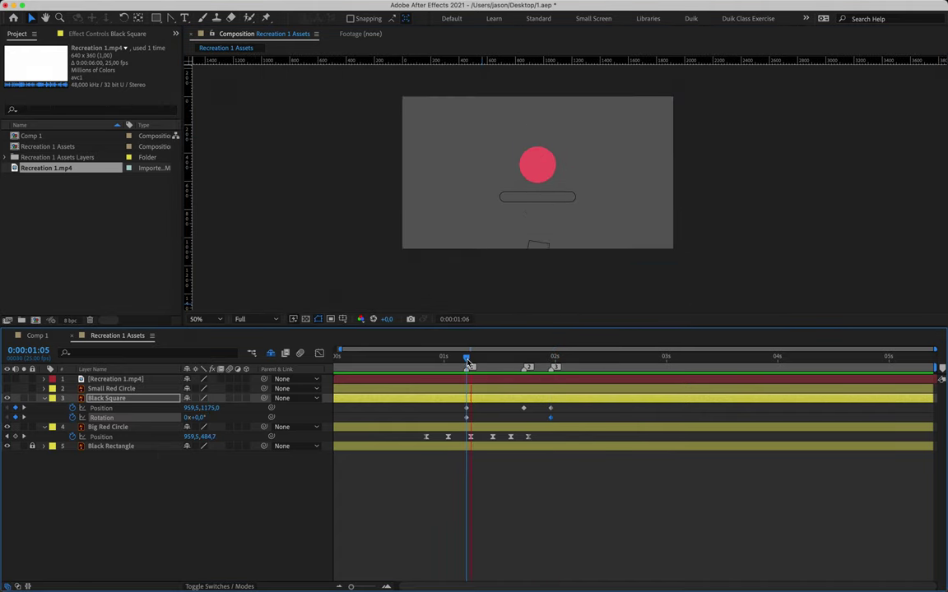
key(space)
- Apply Easy Ease to all of Black Square's Position and Rotation keyframes
click(485, 418)
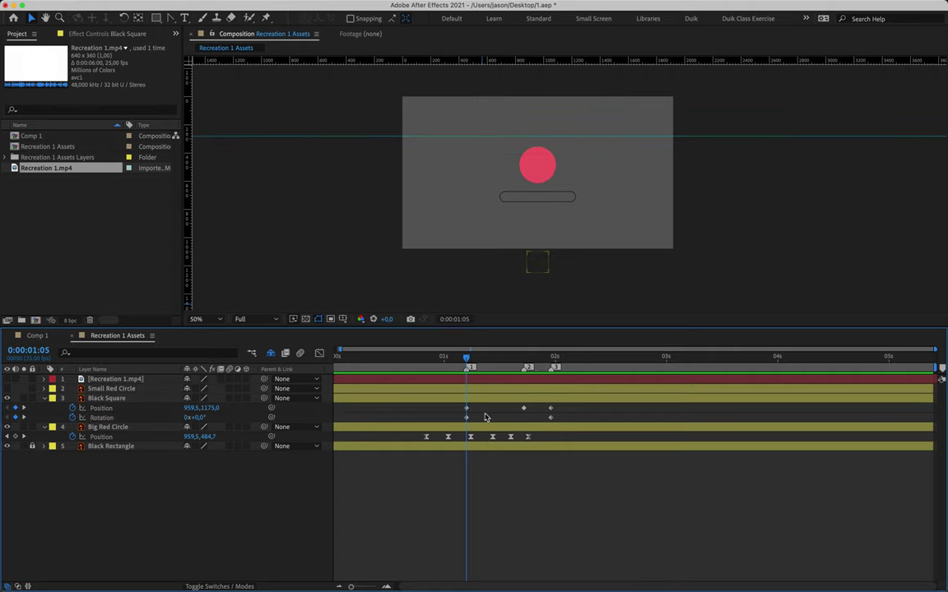
drag(456, 409, 589, 442)
key(F9)
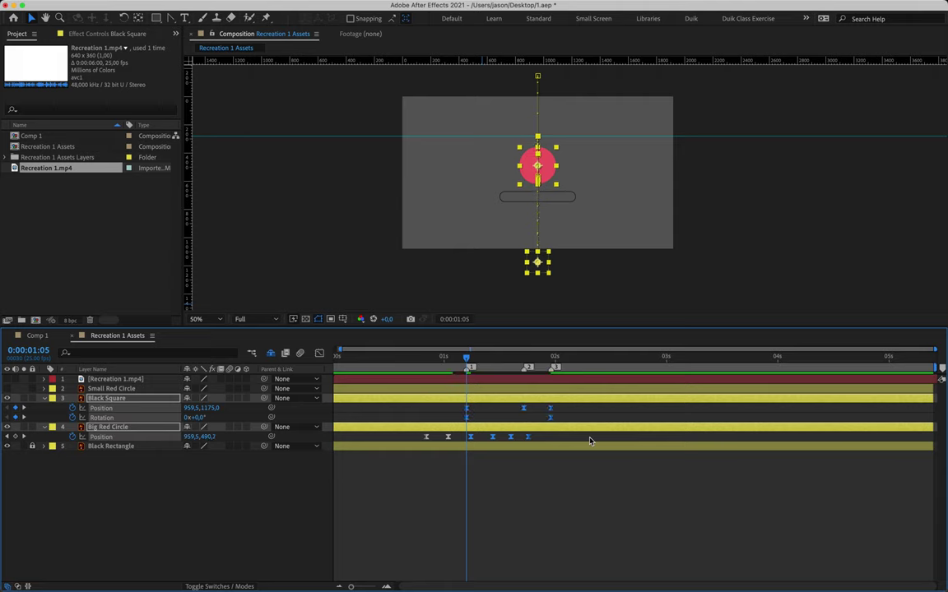
click(461, 411)
drag(460, 403, 595, 419)
key(F9)
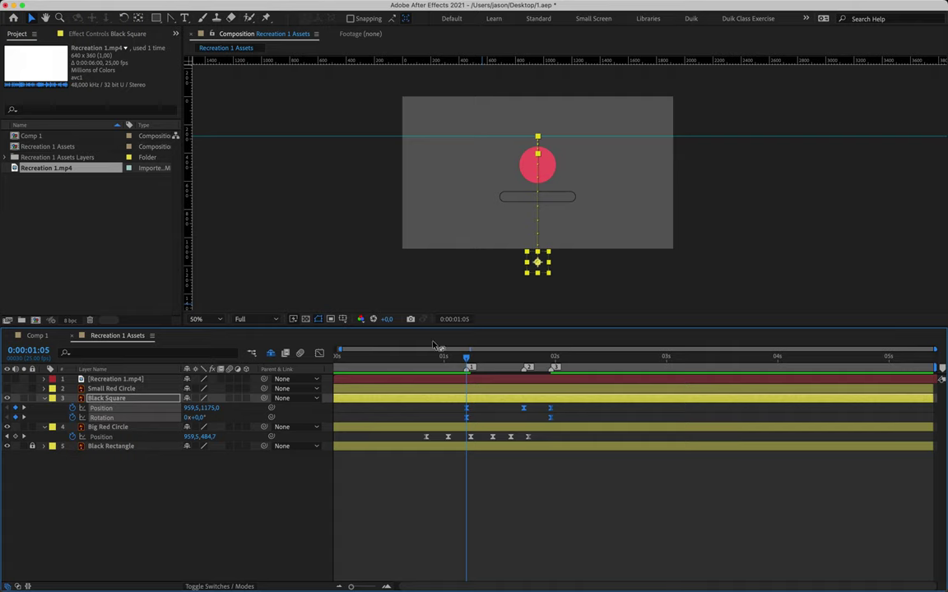
- Reshape Black Square's Position speed curve to burst off marker 1, ease into marker 2 and accelerate sharply into marker 3, then preview it
click(466, 408)
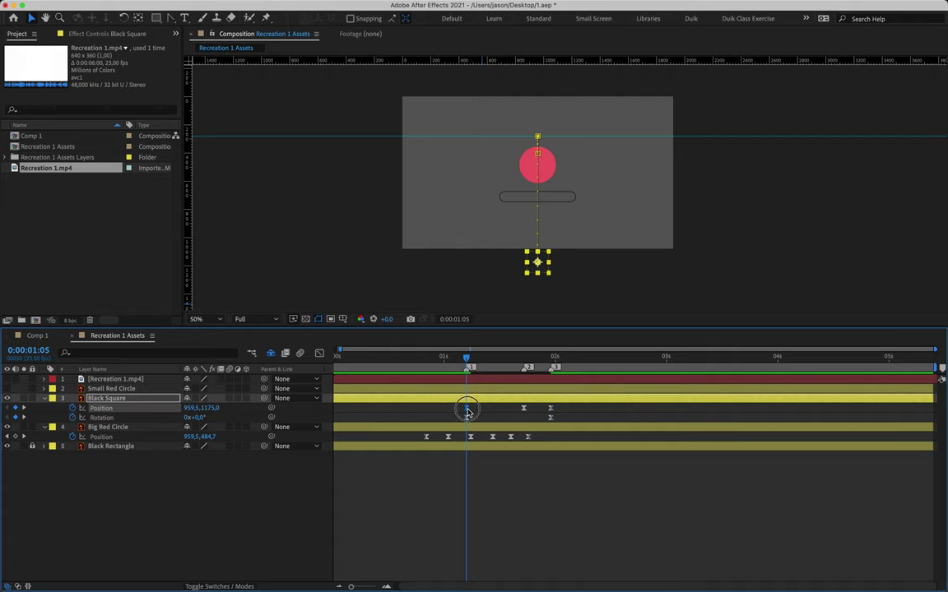
click(320, 353)
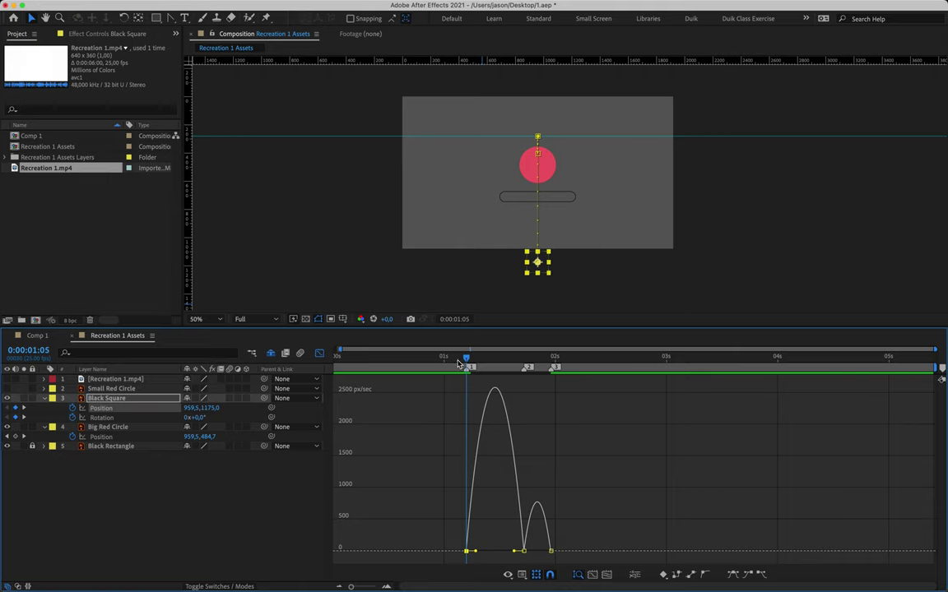
drag(466, 362, 524, 372)
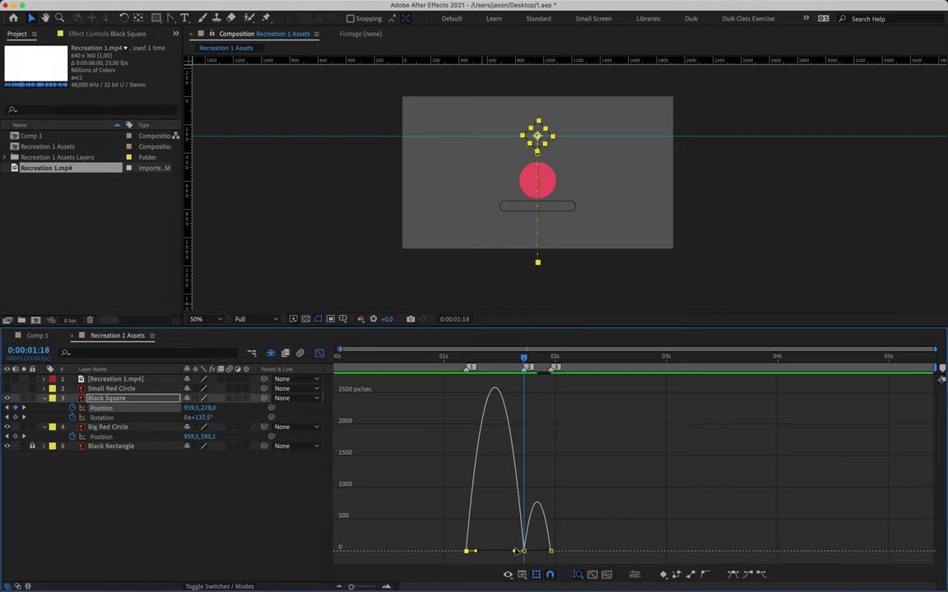
drag(516, 551, 546, 552)
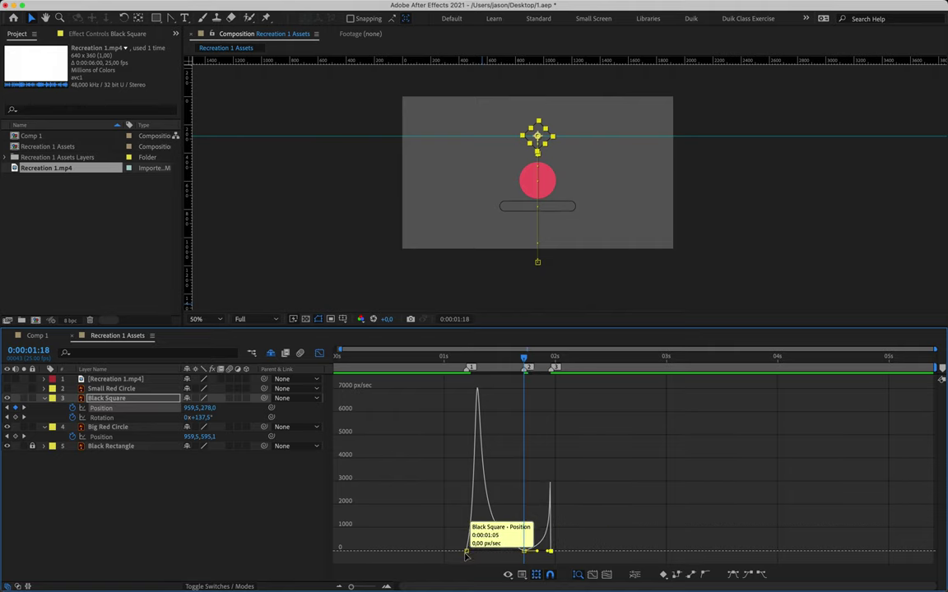
drag(466, 553, 471, 554)
drag(466, 360, 458, 361)
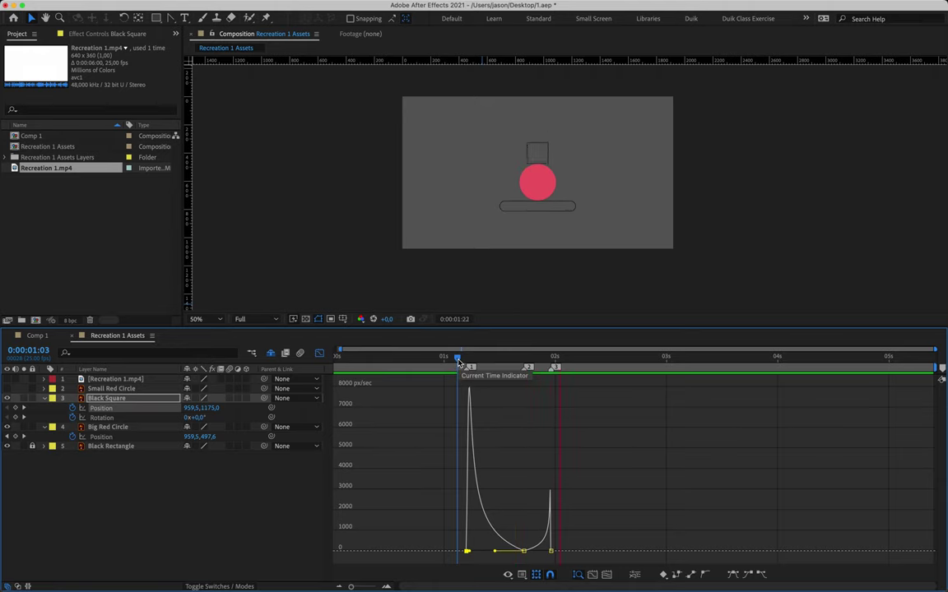
key(space)
click(320, 353)
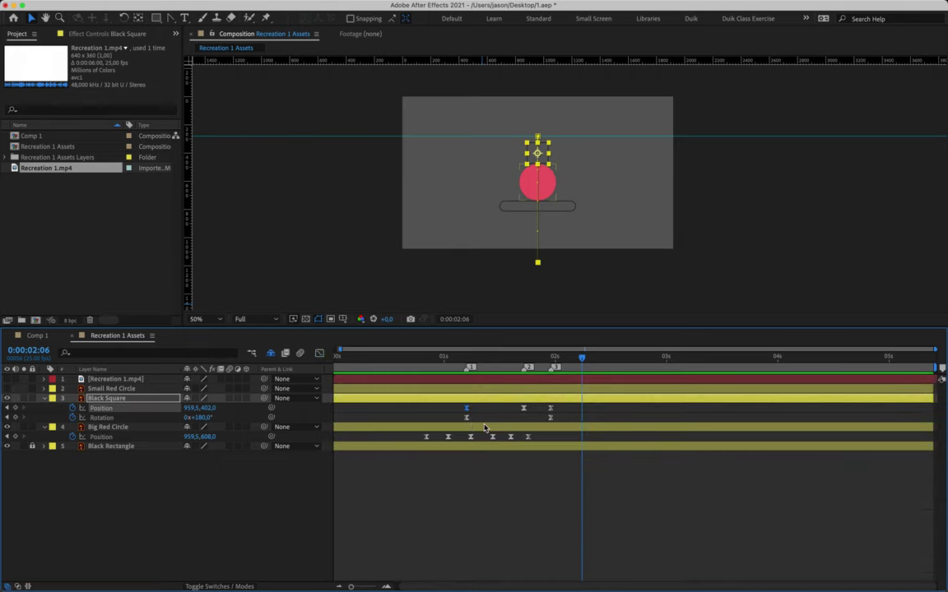
- Reshape Black Square's Rotation speed curve to peak early and ease out slowly towards marker 3
click(466, 418)
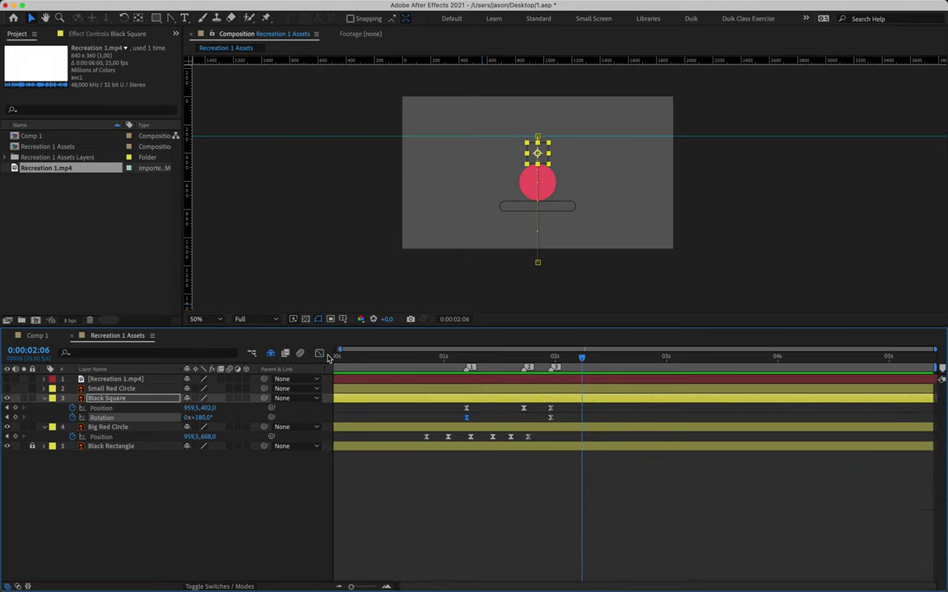
click(319, 353)
click(475, 365)
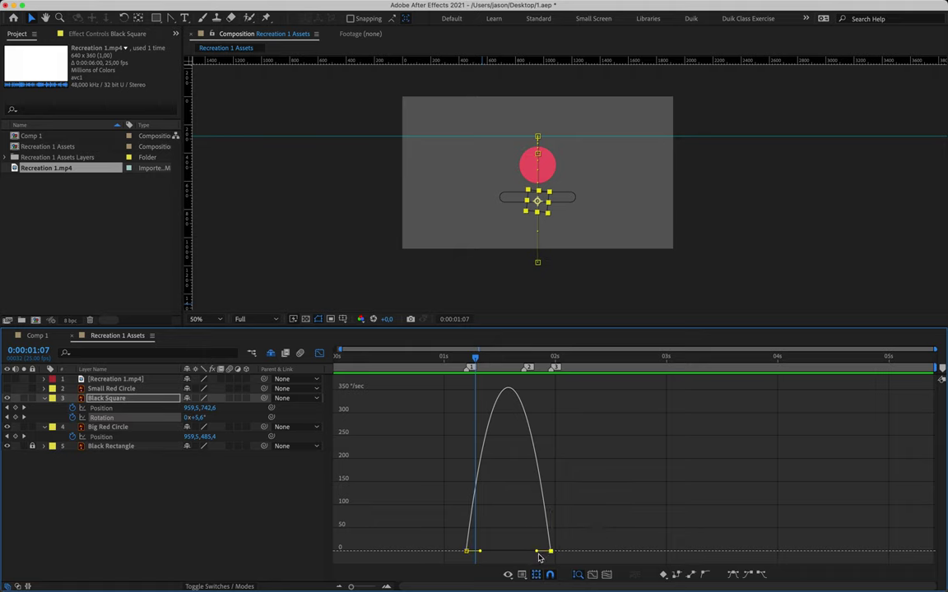
drag(537, 554, 508, 552)
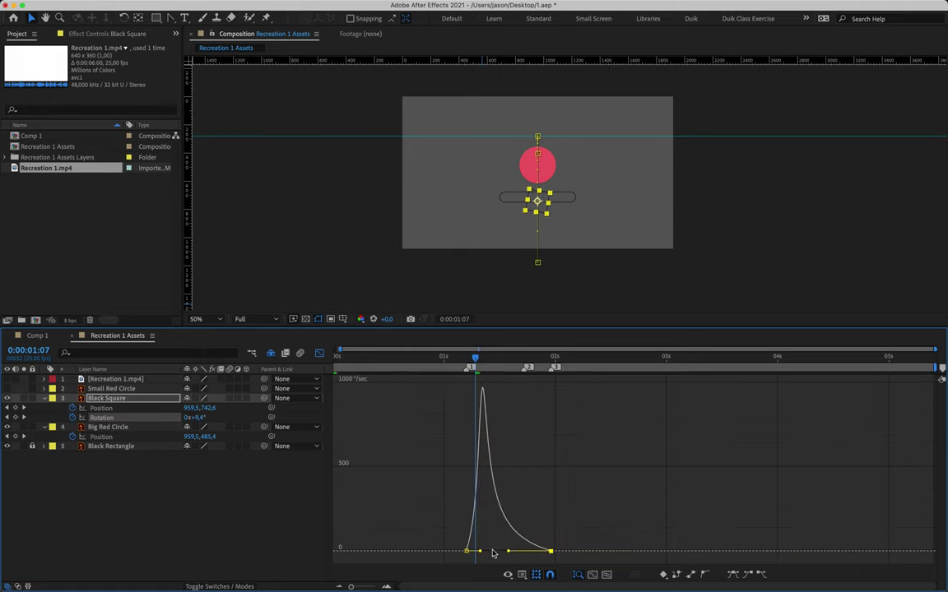
- Preview Black Square's eased jump and rotation from 0:00:01:00
click(444, 356)
key(space)
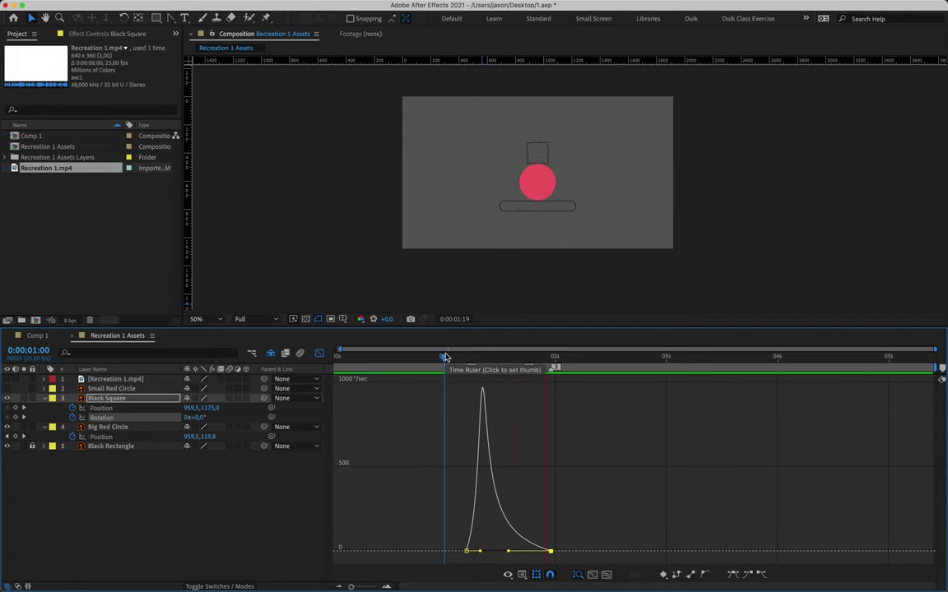
key(space)
key(space)
key(space)
- Leave the Graph Editor and show the Recreation 1.mp4 reference at marker 3, zoomed to 100%
drag(444, 356, 556, 385)
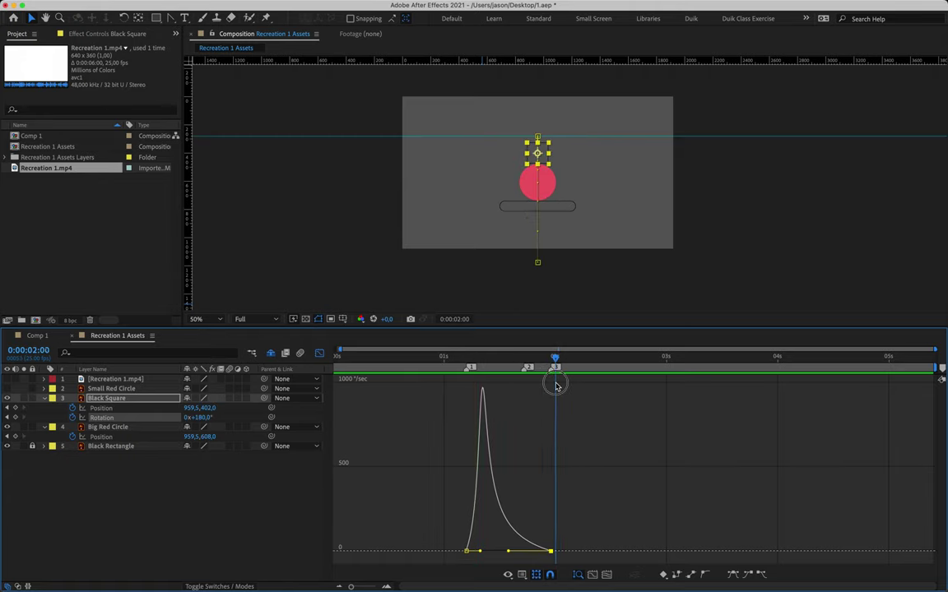
key(shift+F3)
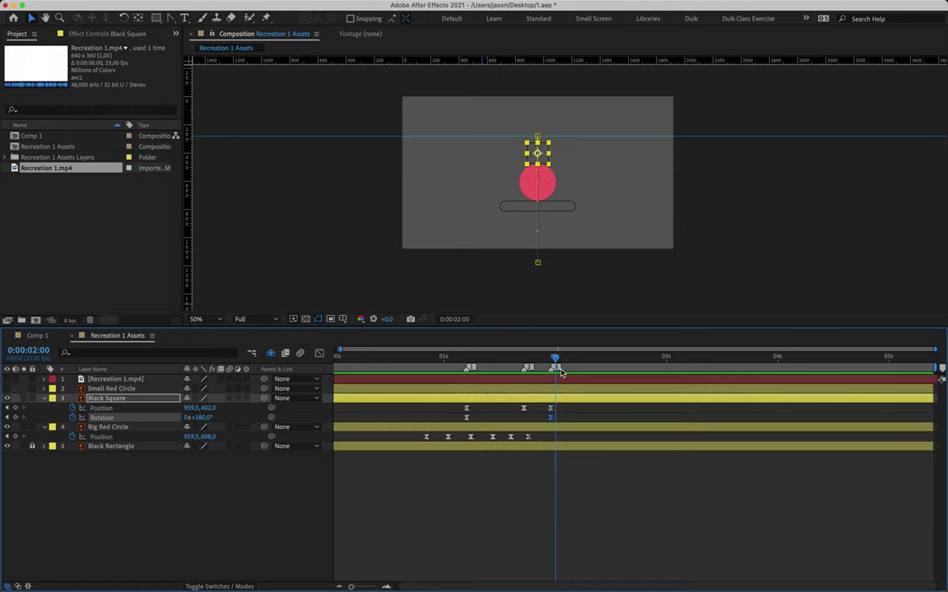
drag(556, 357, 550, 357)
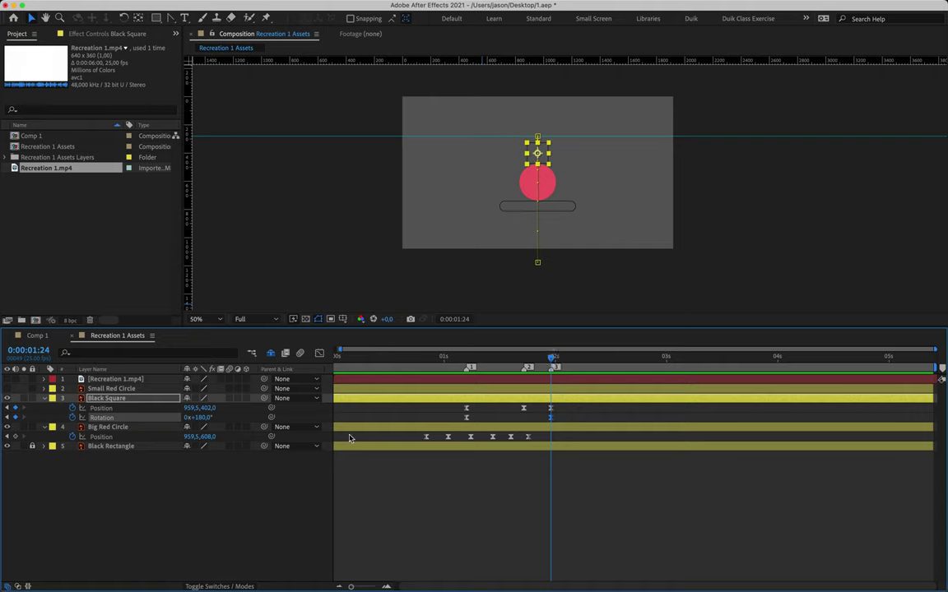
click(715, 251)
scroll(556, 204, up, 2)
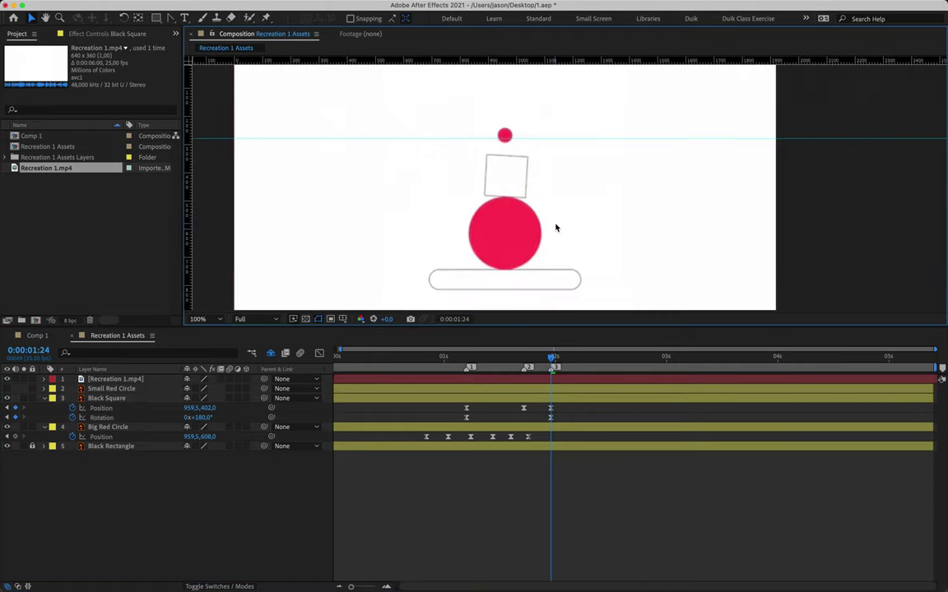
key(v)
- Add composition marker 4 at 0:00:02:01, where the reference square finishes its first tilt
click(553, 360)
key(Page_Down)
key(Page_Down)
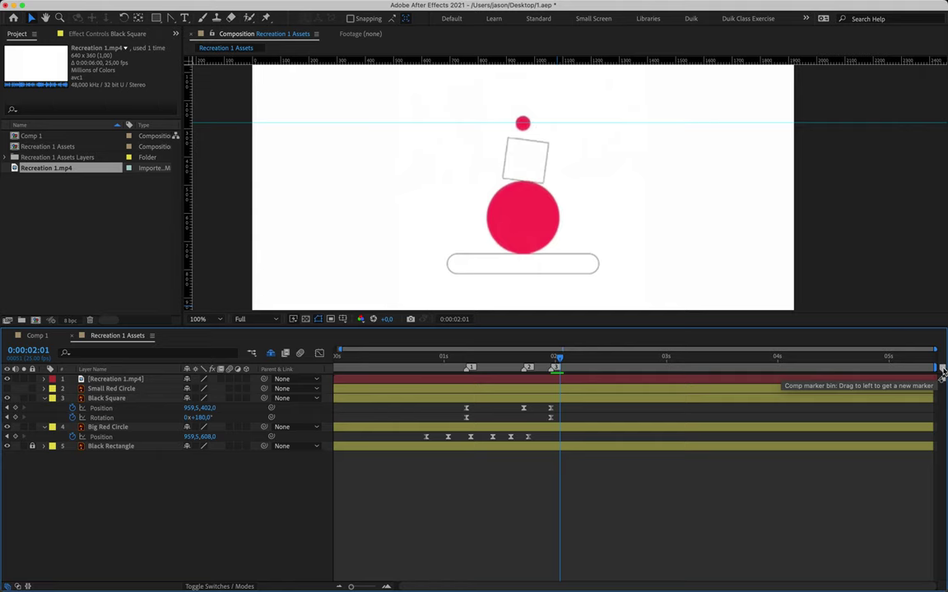
drag(943, 371, 561, 367)
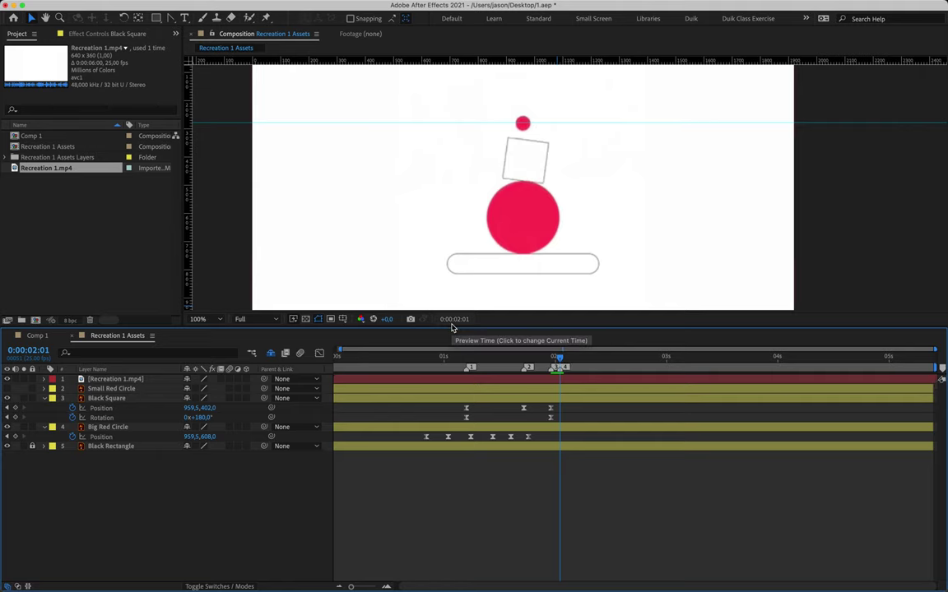
- Add composition marker 5 at 0:00:02:10, where the reference square starts swinging the other way
key(space)
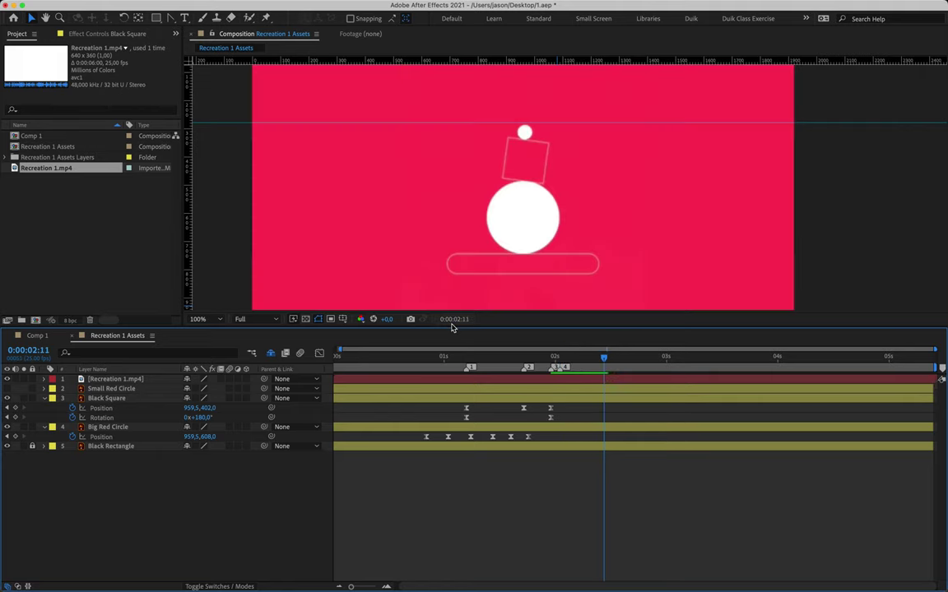
key(Page_Up)
key(Page_Up)
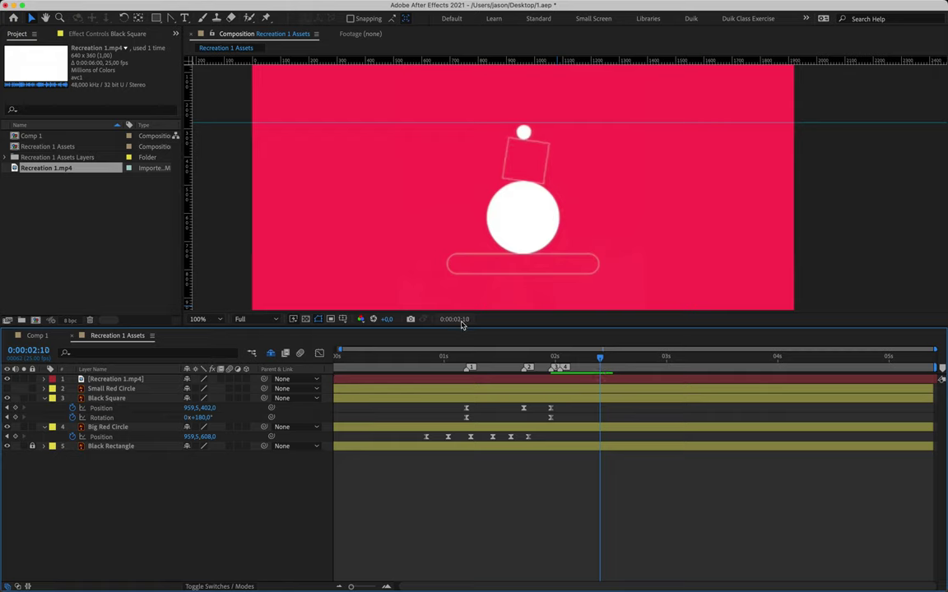
click(942, 370)
- Add composition marker 6 at 0:00:02:22, where the reference square reaches its opposite tilt
key(space)
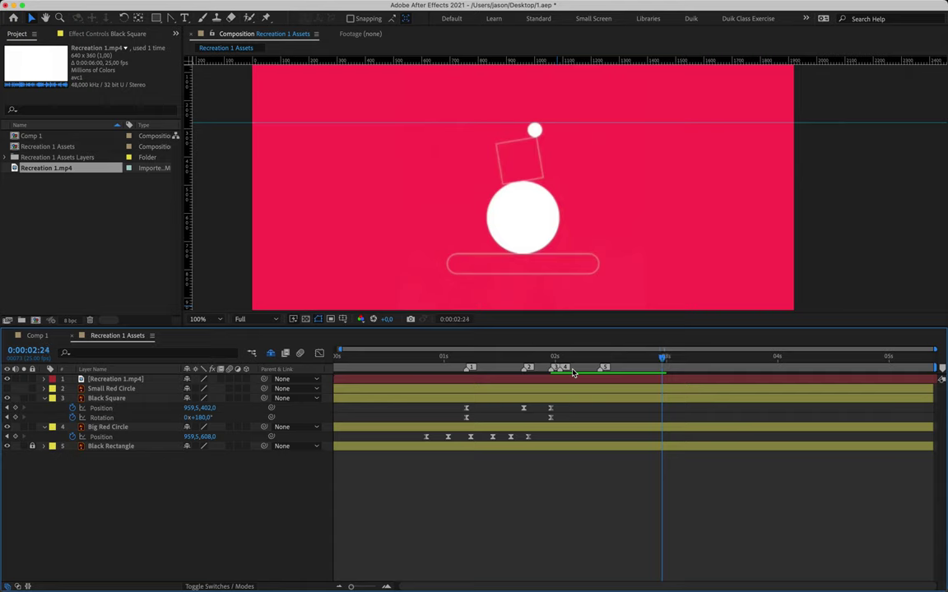
key(Page_Up)
key(Page_Up)
key(Page_Up)
key(Page_Down)
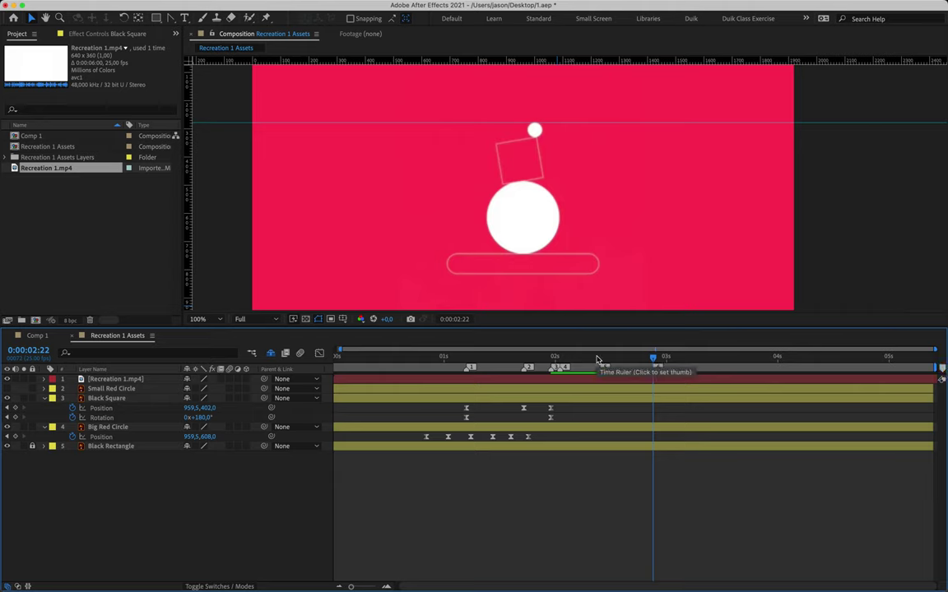
- Add composition markers 7 at 0:00:03:10 and 8 at 0:00:03:17, where the reference square starts righting itself and stands upright
drag(654, 359, 704, 362)
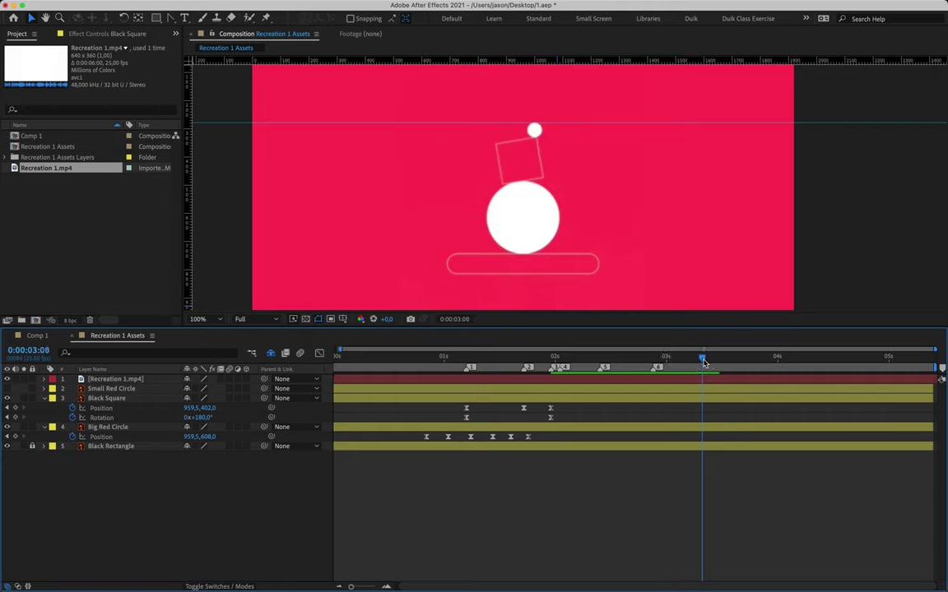
key(Page_Down)
key(Page_Down)
key(Page_Down)
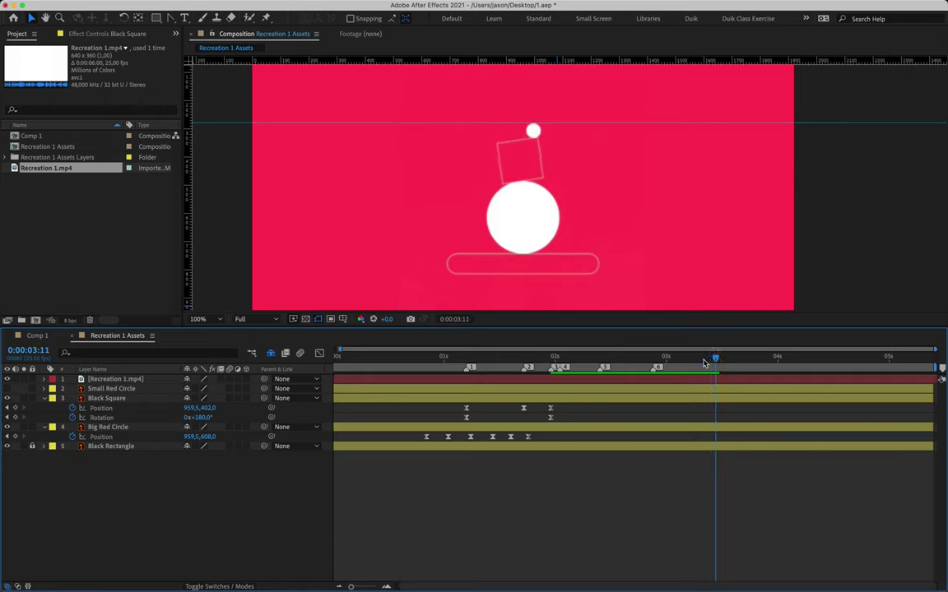
key(Page_Up)
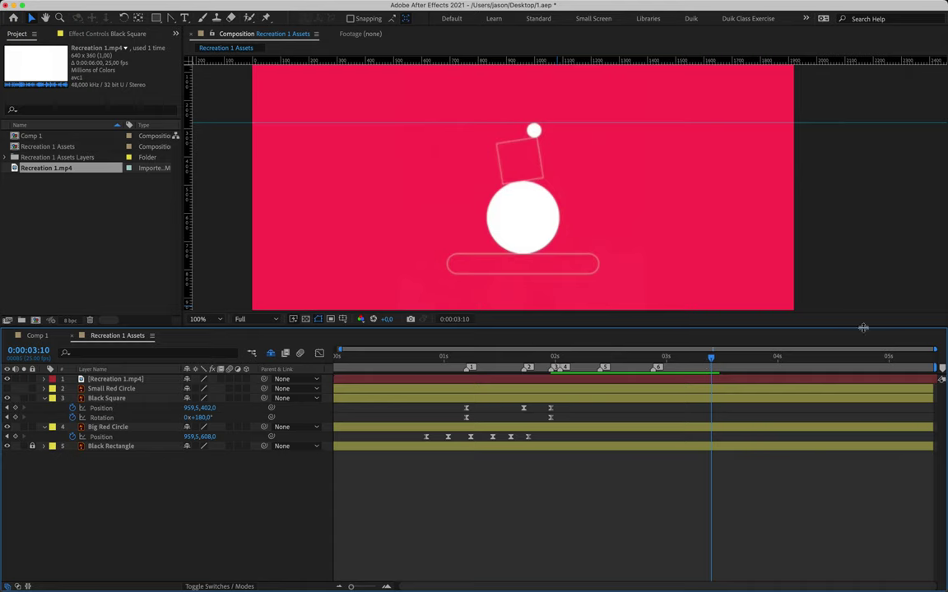
click(942, 370)
drag(710, 359, 737, 367)
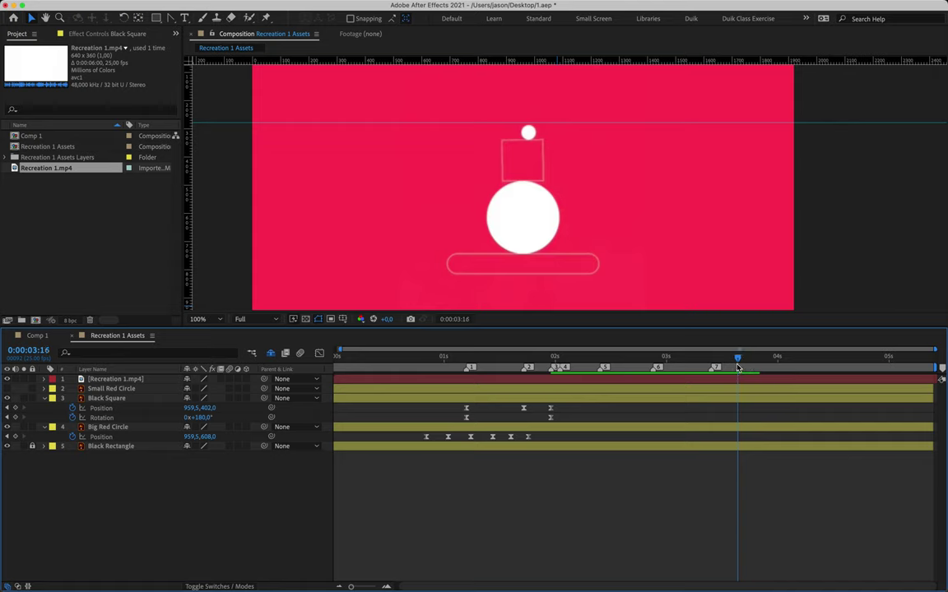
click(740, 367)
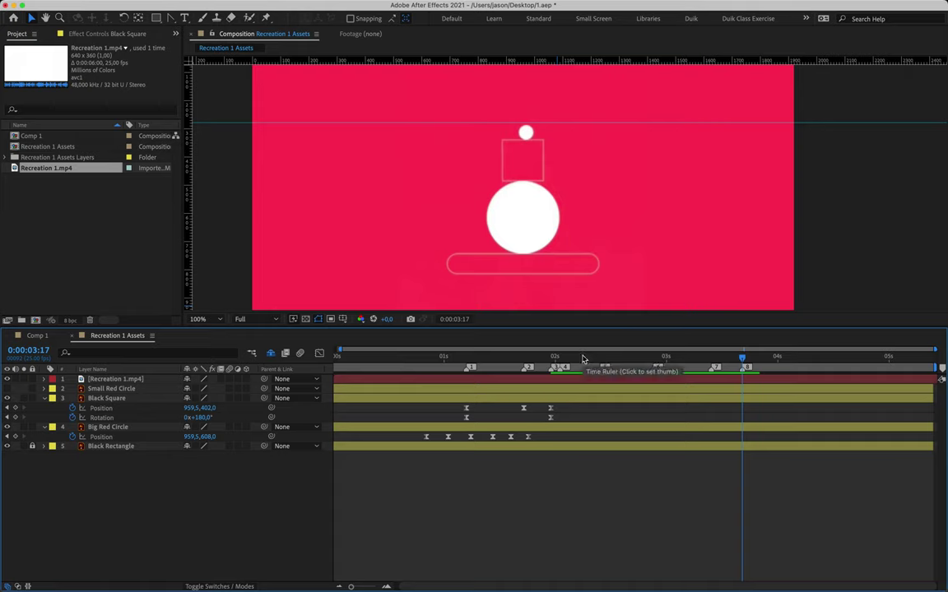
- Hide the Recreation 1.mp4 layer at 0:00:02:01 and try rotating Black Square about its own centre
mouse_move(557, 367)
mouse_down()
mouse_move(732, 362)
mouse_move(561, 356)
mouse_up()
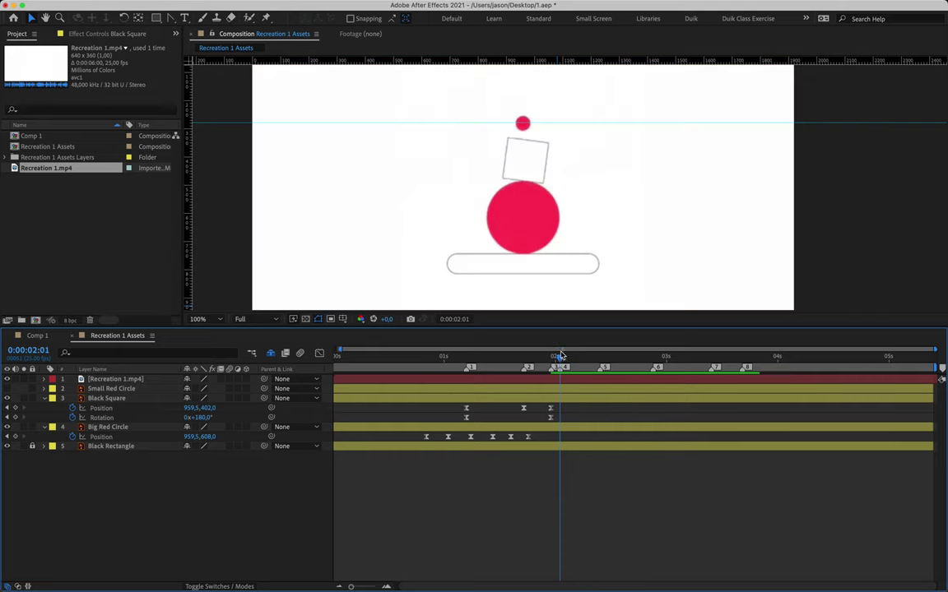
click(8, 379)
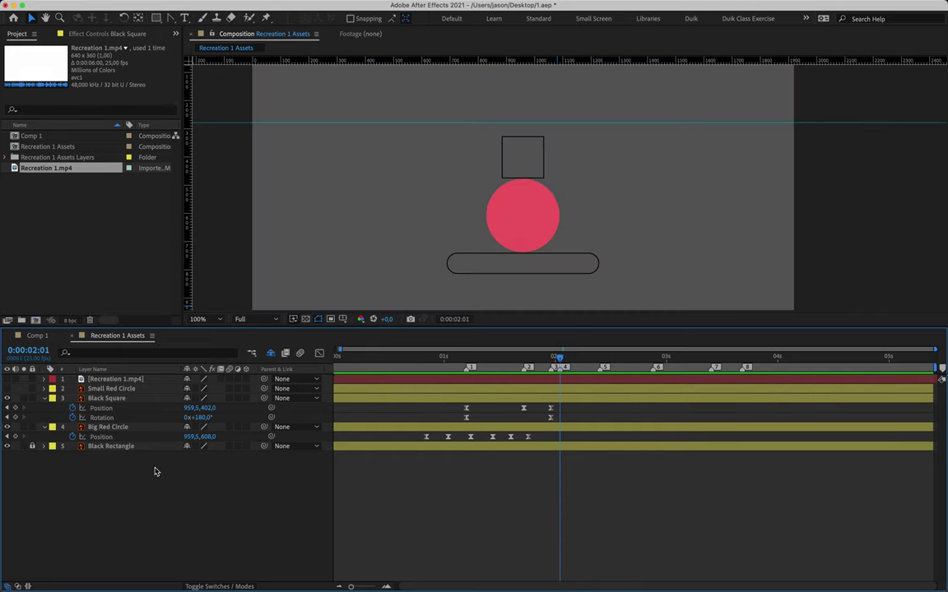
click(531, 144)
mouse_move(197, 417)
mouse_down()
mouse_move(212, 418)
mouse_move(189, 417)
mouse_move(206, 420)
mouse_up()
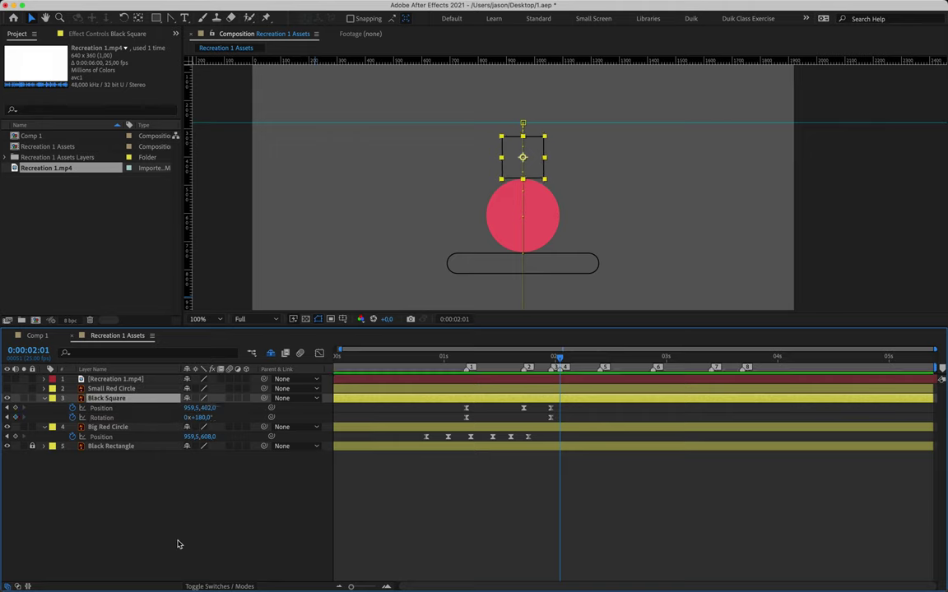
- Create a null object layer and set its label colour to Purple
click(164, 502)
click(202, 6)
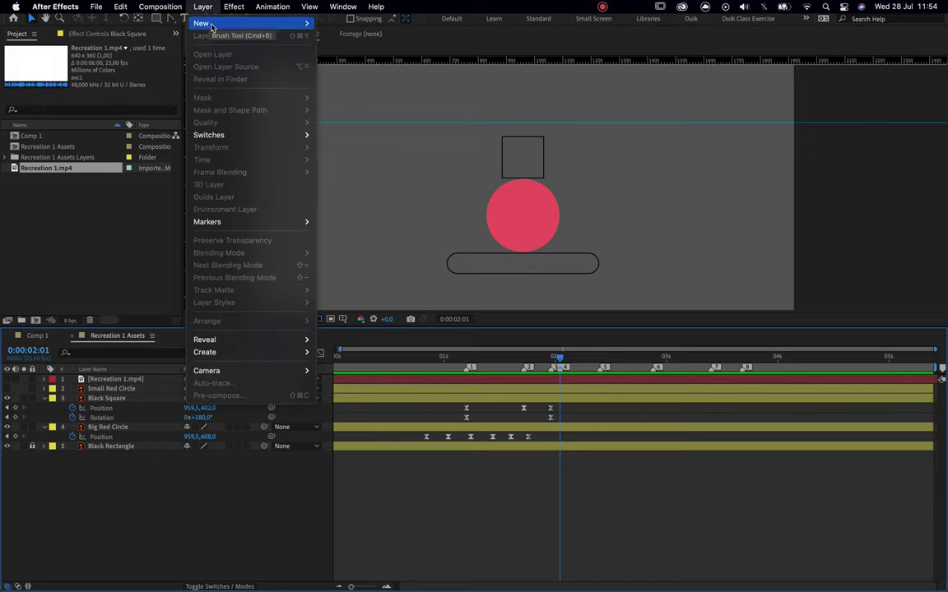
mouse_move(239, 23)
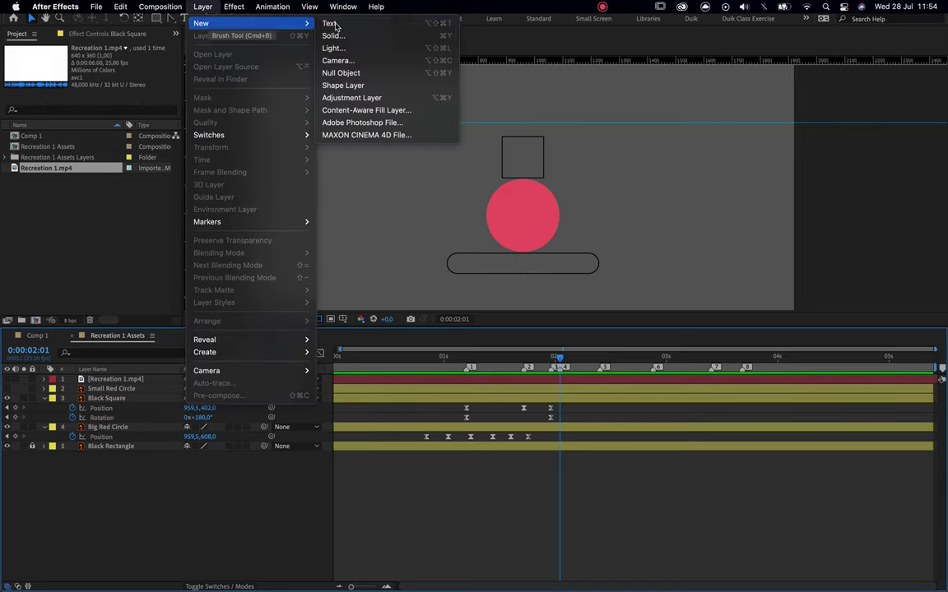
click(361, 74)
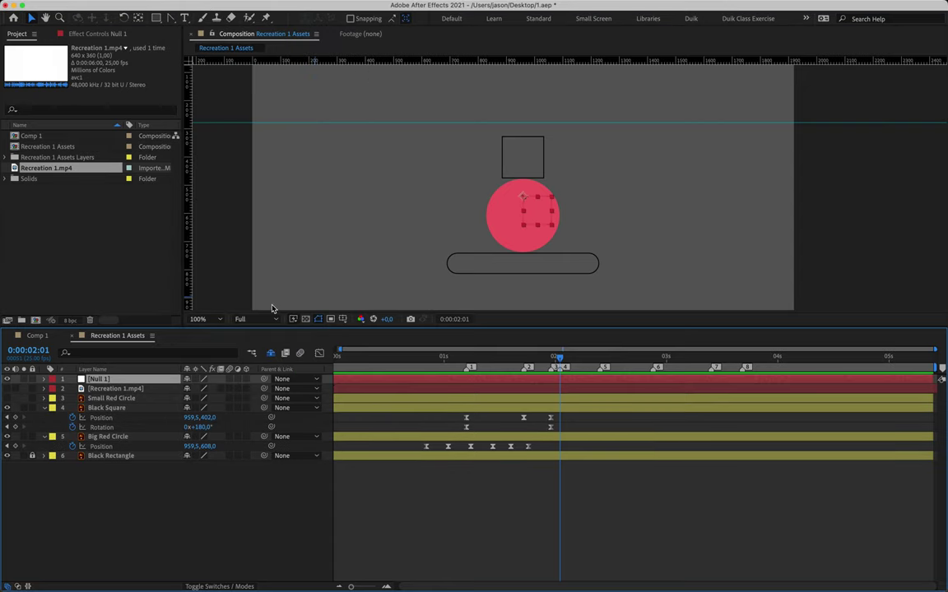
click(51, 390)
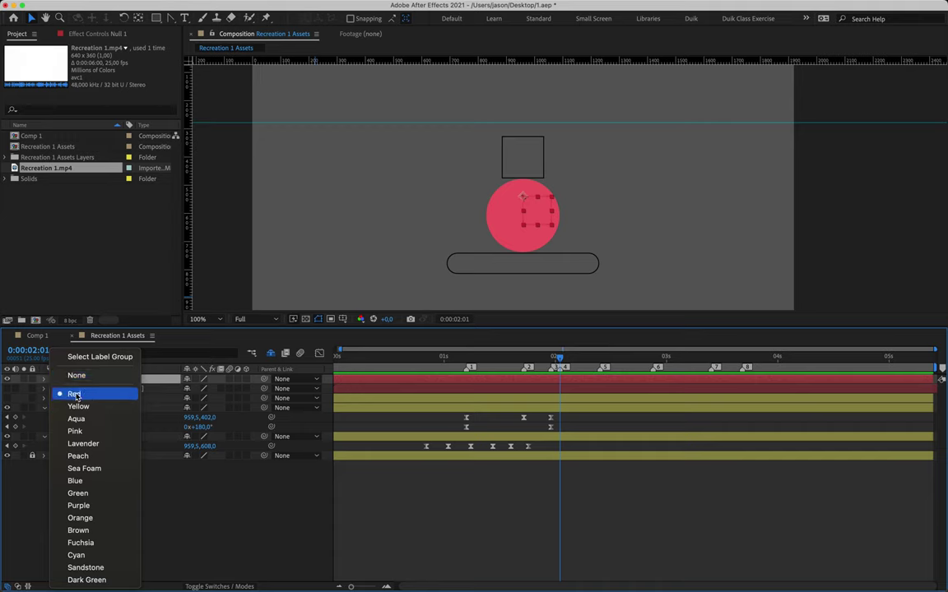
click(107, 510)
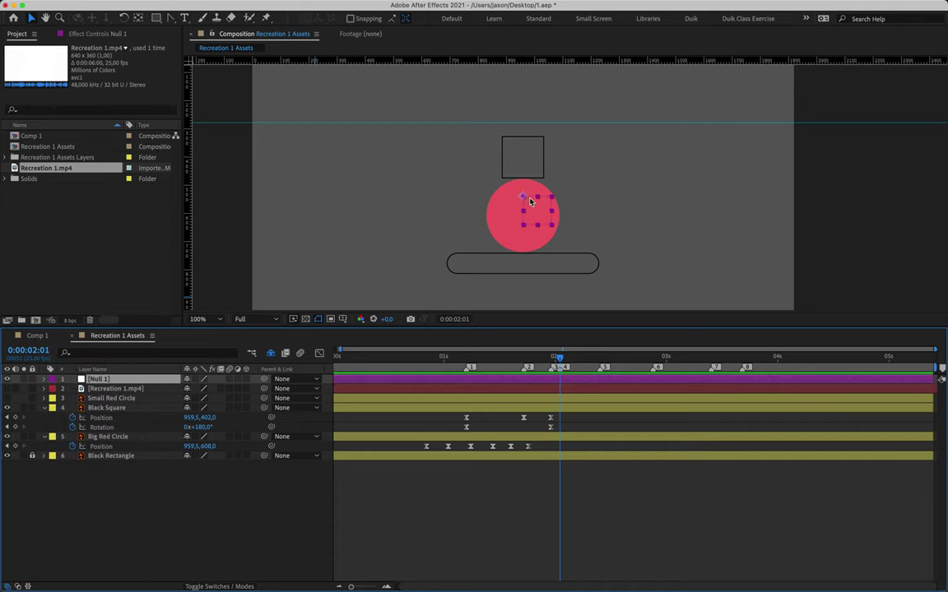
- Move the null onto Black Square's upper-left corner and scale it up to match the square's outline
key(period)
scroll(505, 204, left, 3)
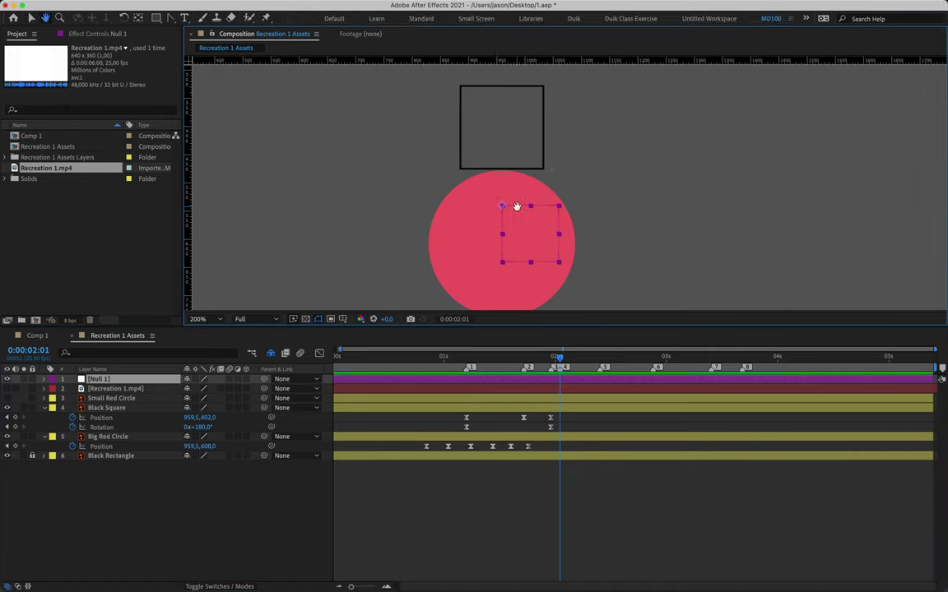
click(503, 207)
drag(504, 210, 469, 93)
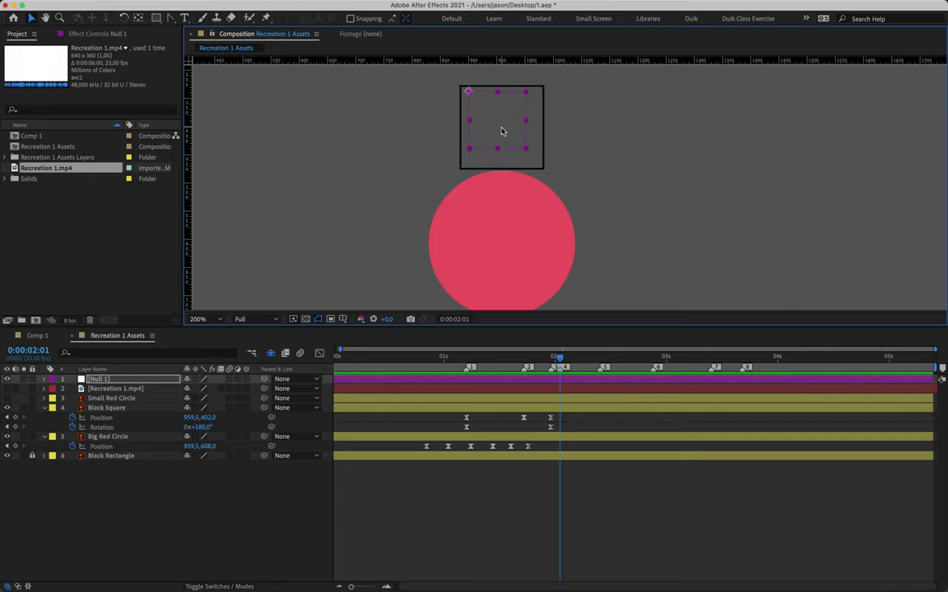
drag(469, 92, 463, 86)
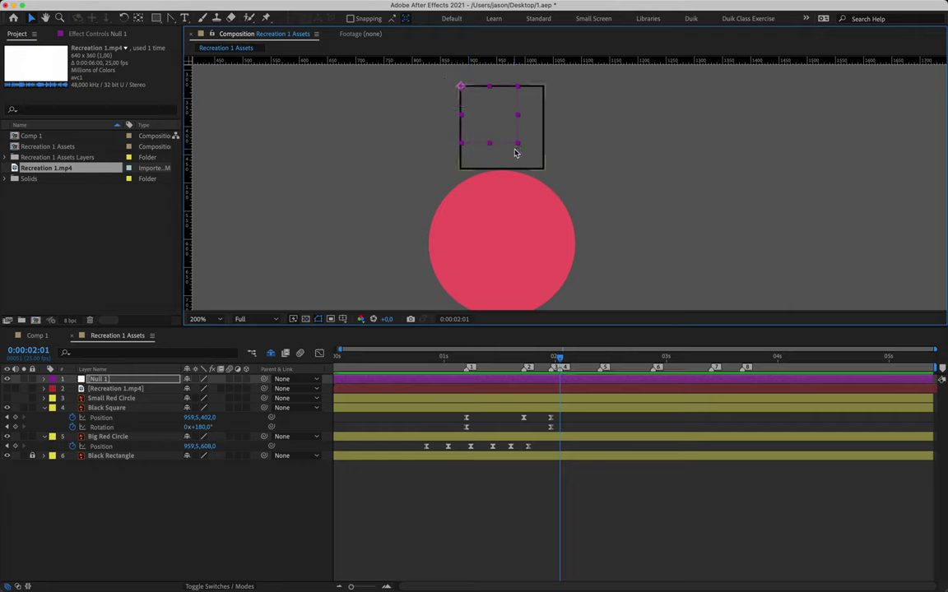
drag(518, 144, 544, 175)
drag(461, 86, 461, 86)
- Place a horizontal and a vertical guide crossing at the centre of Big Red Circle
click(115, 437)
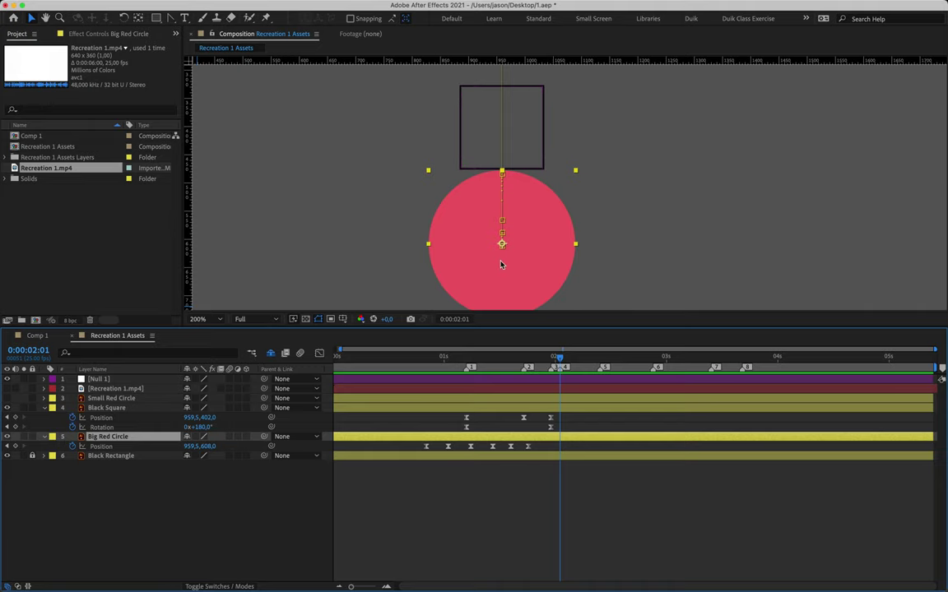
key(period)
drag(501, 265, 543, 154)
key(v)
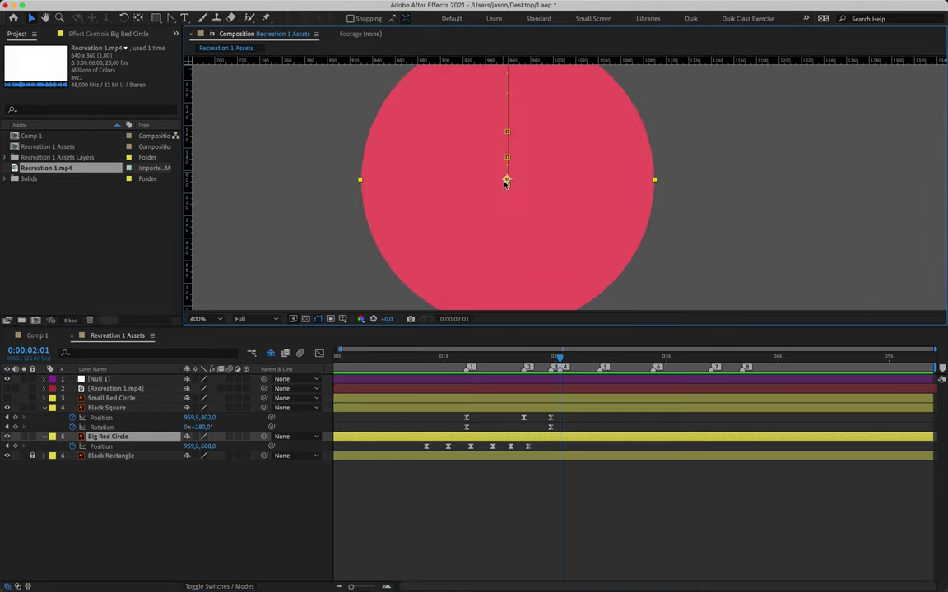
drag(533, 60, 256, 179)
drag(188, 159, 508, 158)
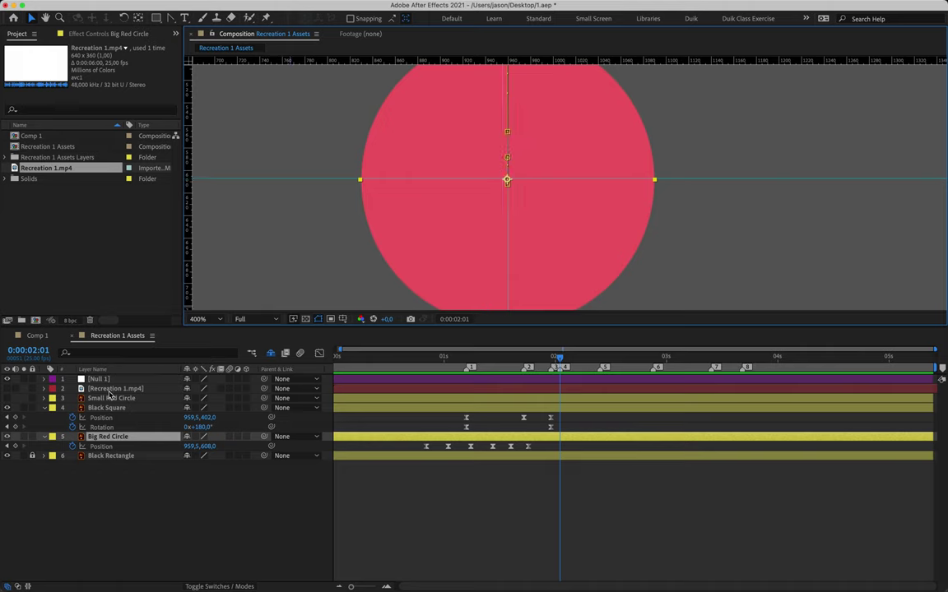
- Lock and collapse the Big Red Circle layer, and hide the composition rulers
click(44, 437)
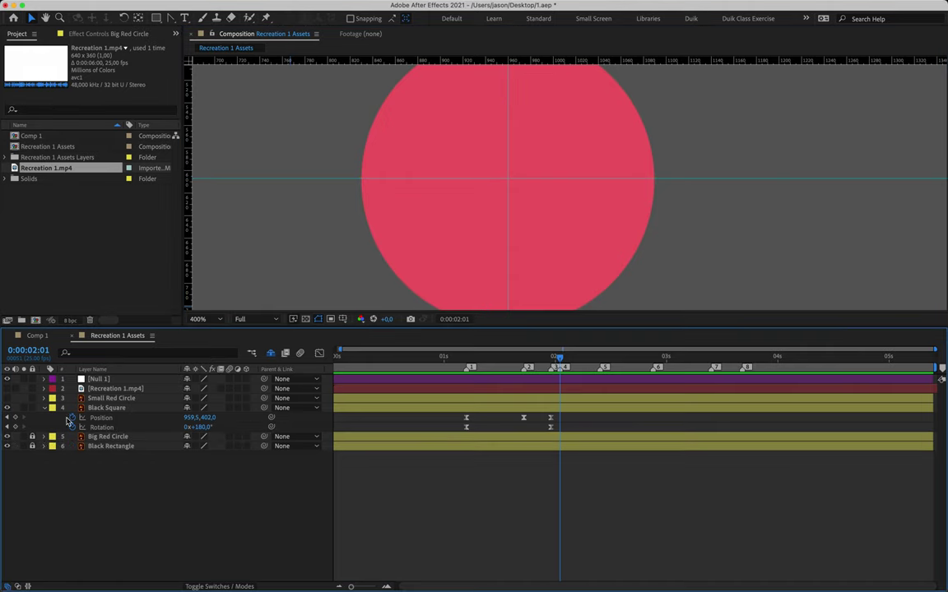
scroll(518, 171, down, 2)
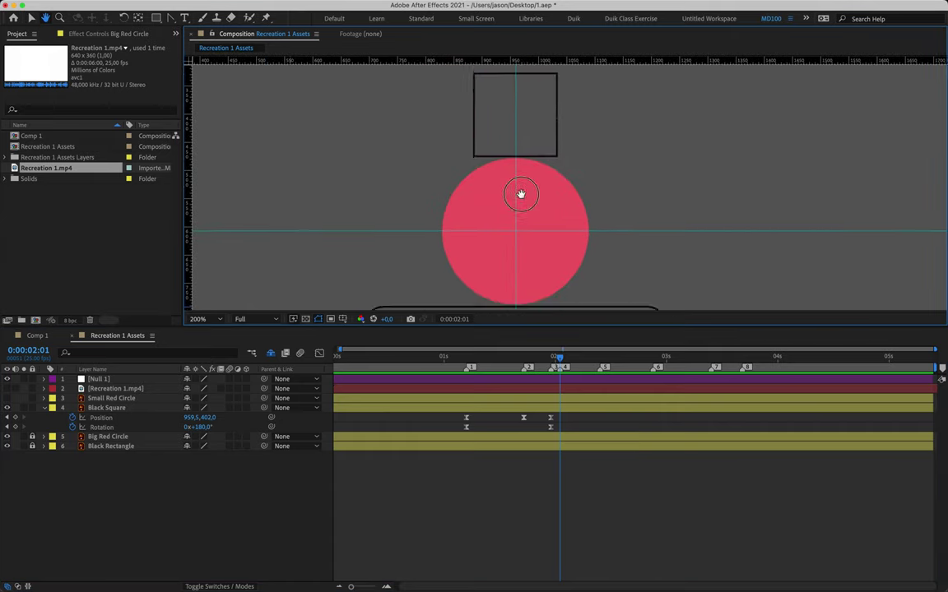
key(super+r)
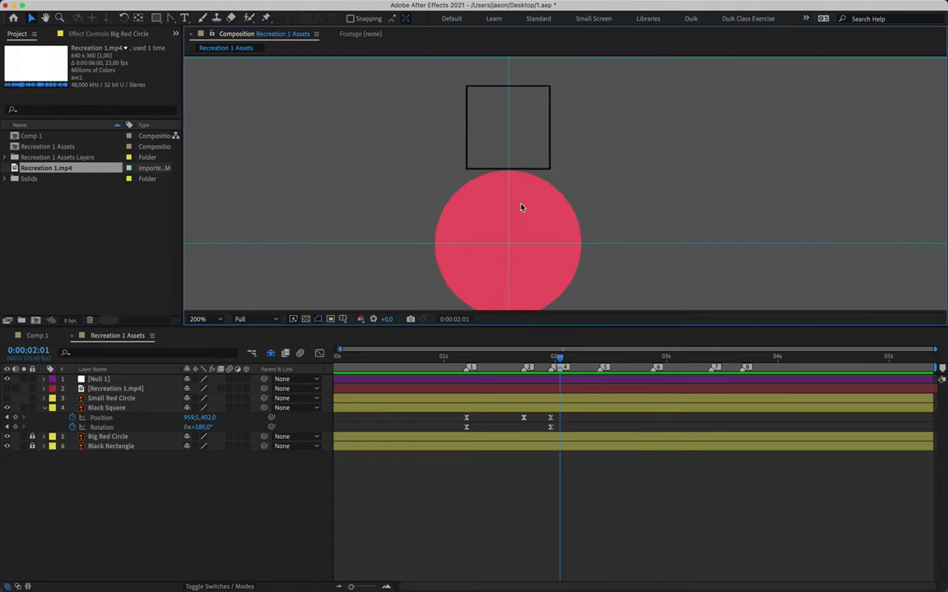
- Move the null's anchor point to the guide intersection at Big Red Circle's centre using the Pan Behind tool
click(550, 109)
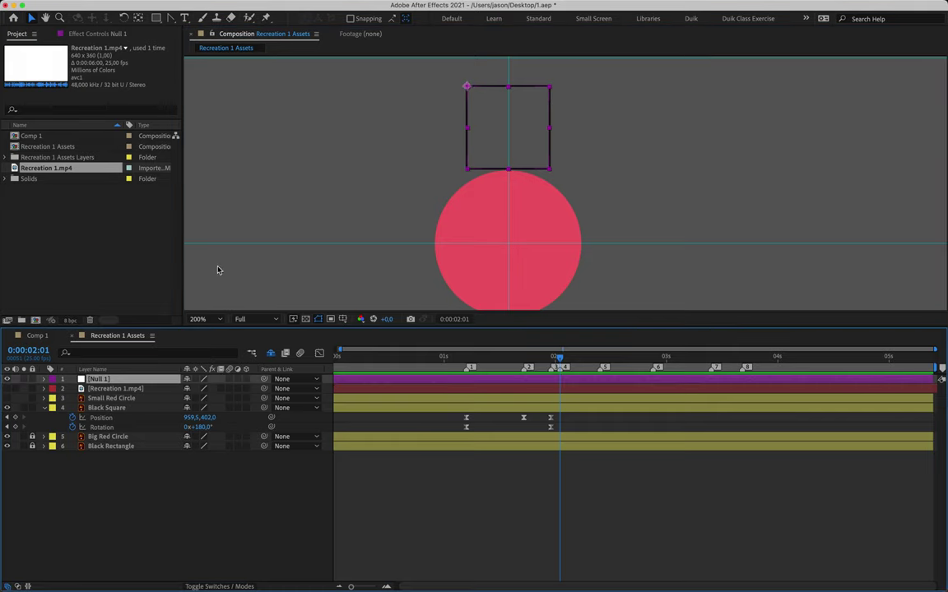
click(138, 18)
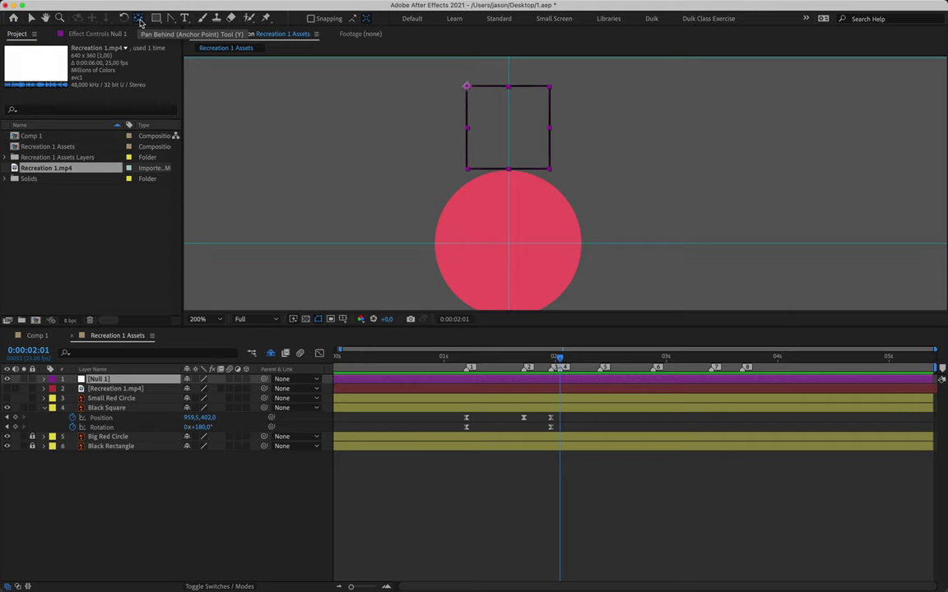
drag(466, 86, 510, 249)
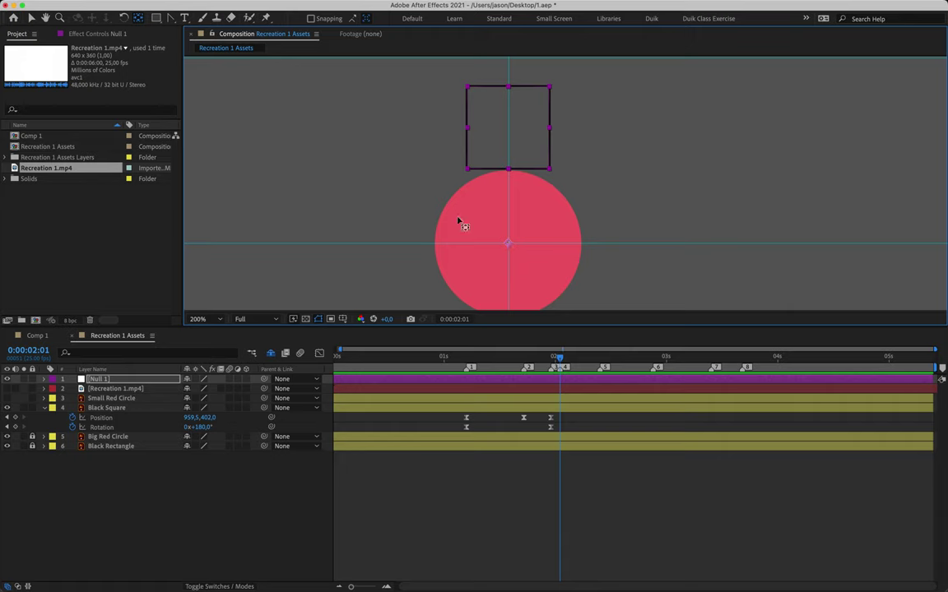
- Parent the Black Square layer to the null
click(125, 384)
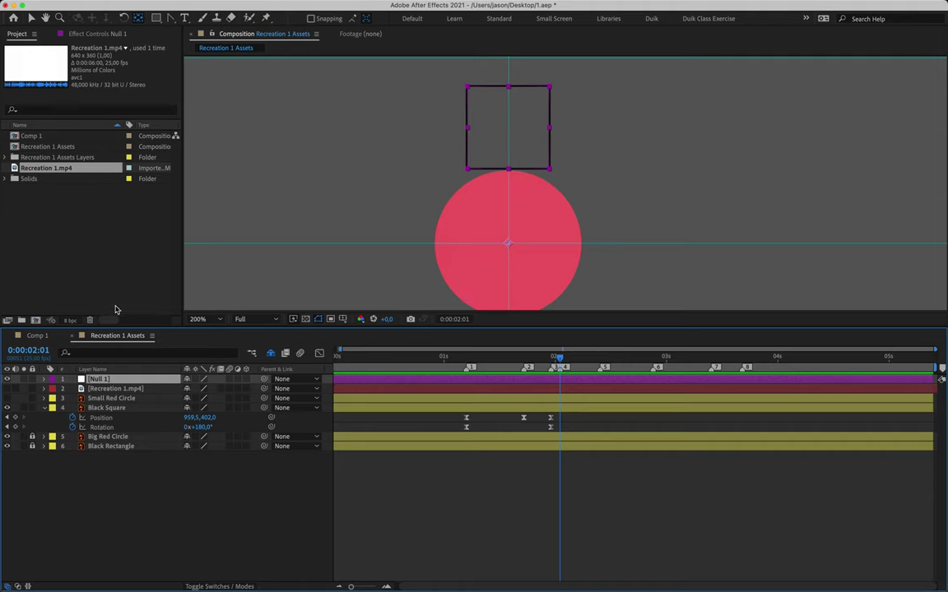
click(116, 408)
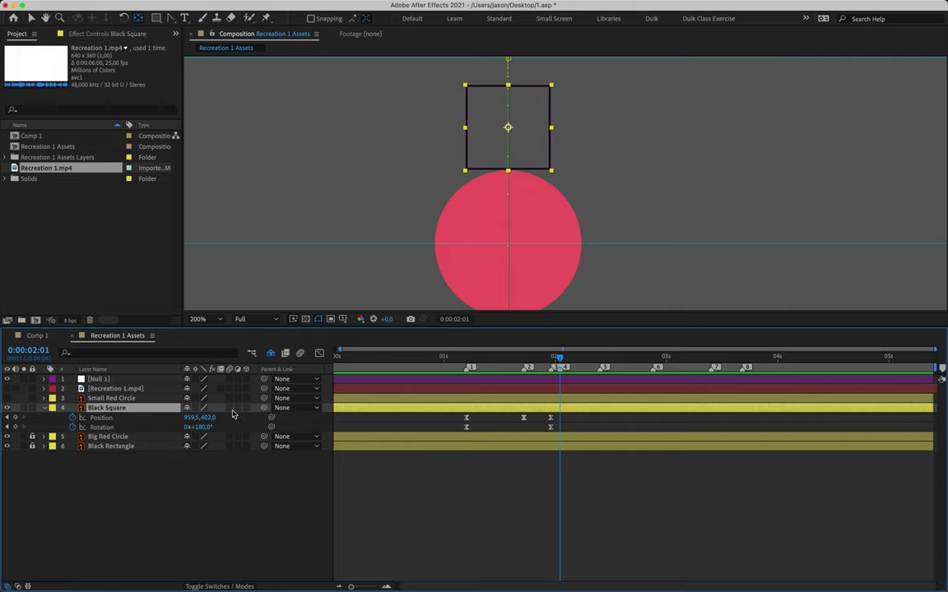
drag(265, 408, 151, 383)
- Rename the null to Square Null and place it directly above Black Square in the layer stack
click(138, 380)
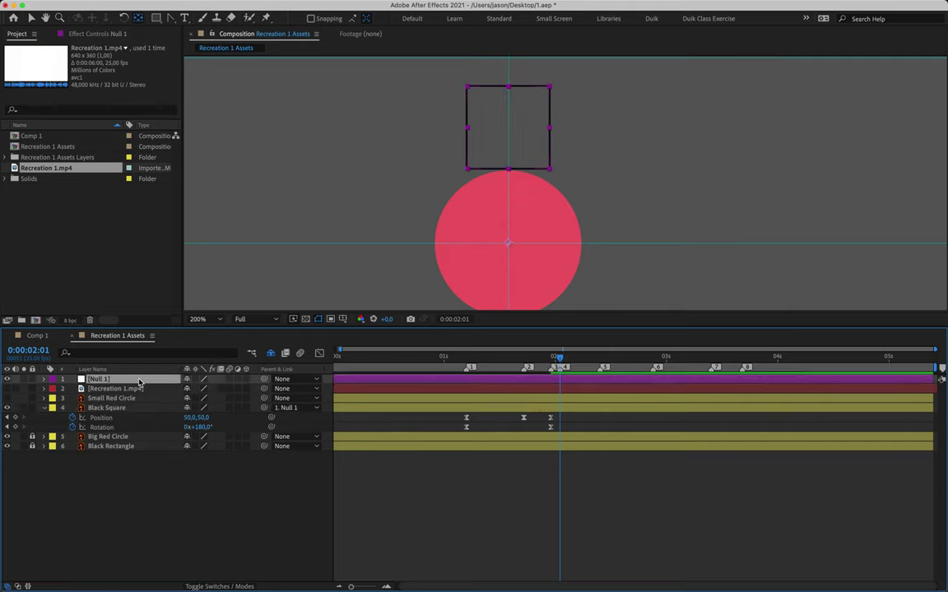
key(Return)
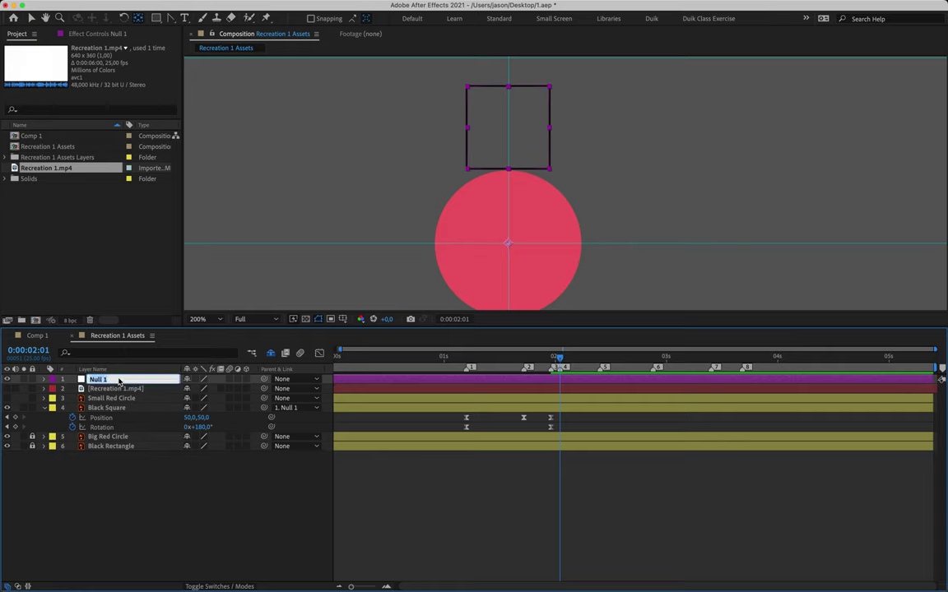
text(Square)
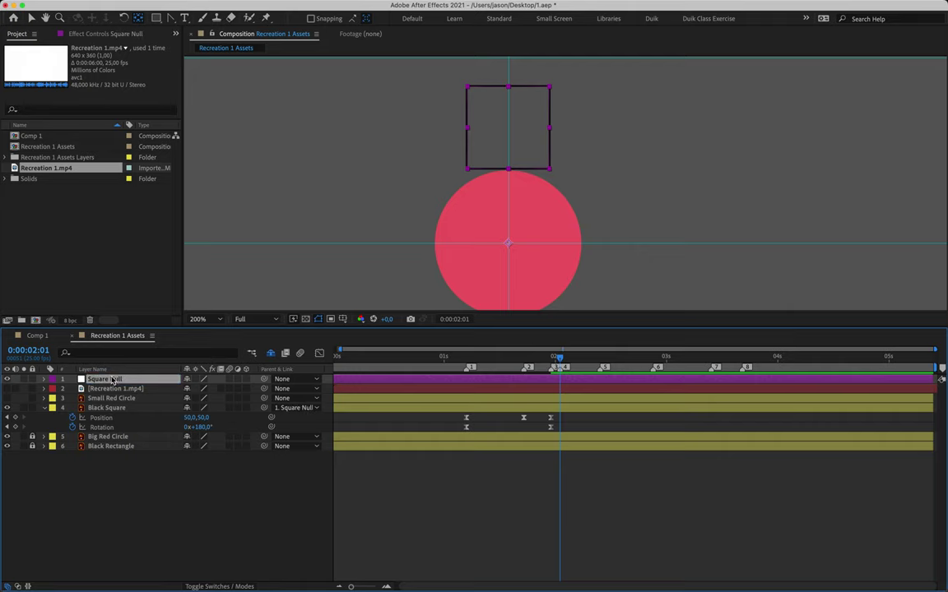
key(Return)
drag(115, 396, 118, 403)
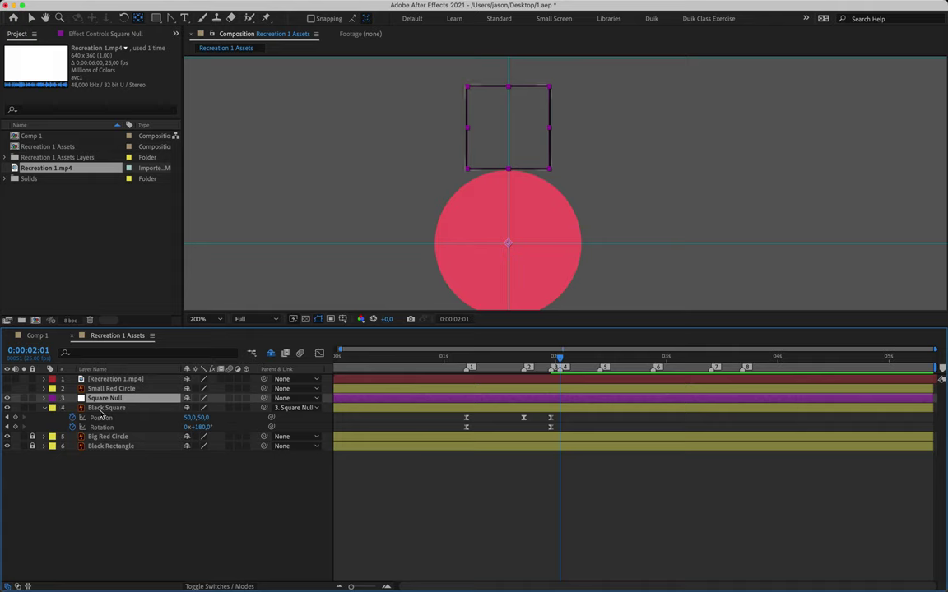
- Reveal Square Null's Rotation, test its pivot around the circle, and add a 0° Rotation keyframe at 0:00:01:24
key(r)
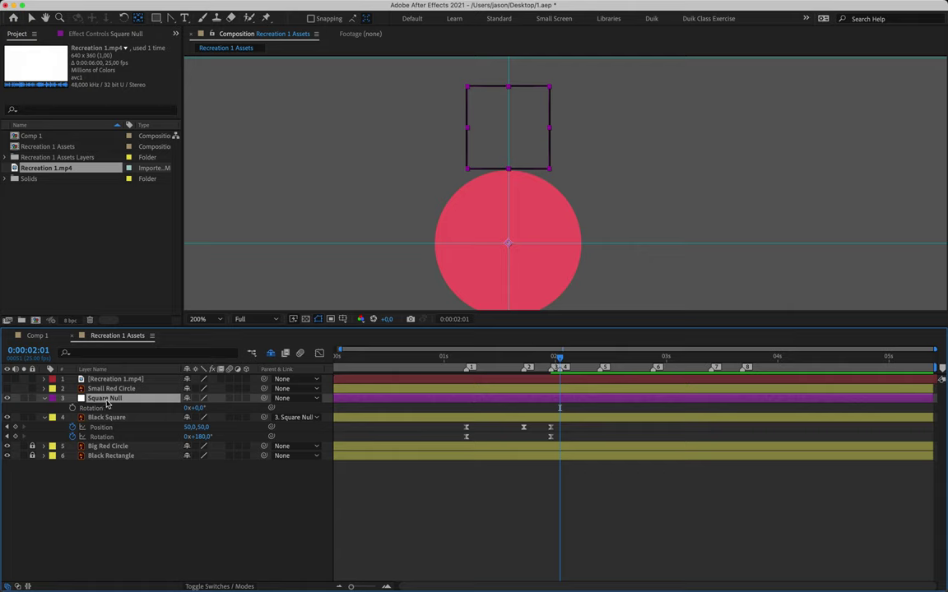
drag(198, 408, 232, 395)
drag(559, 358, 552, 360)
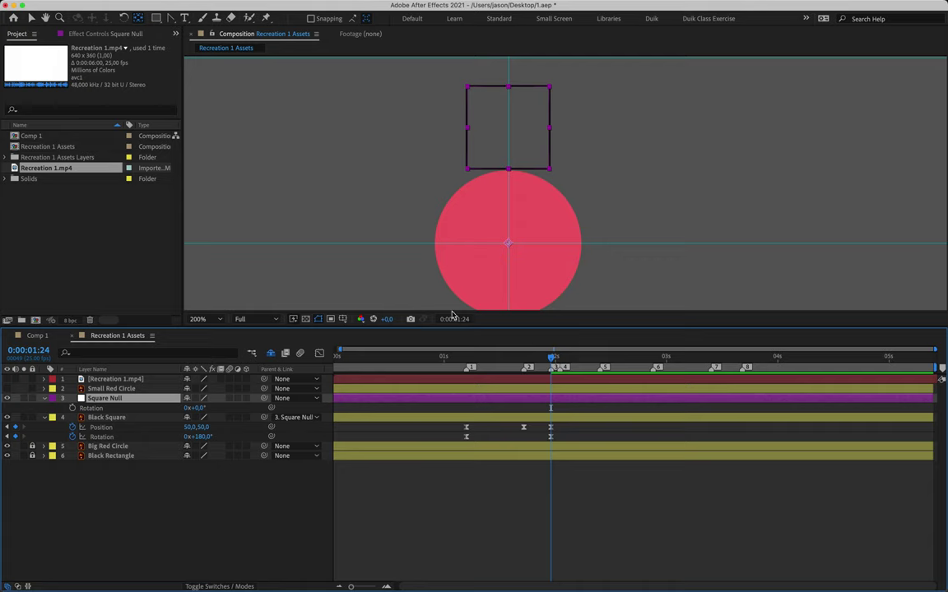
click(72, 408)
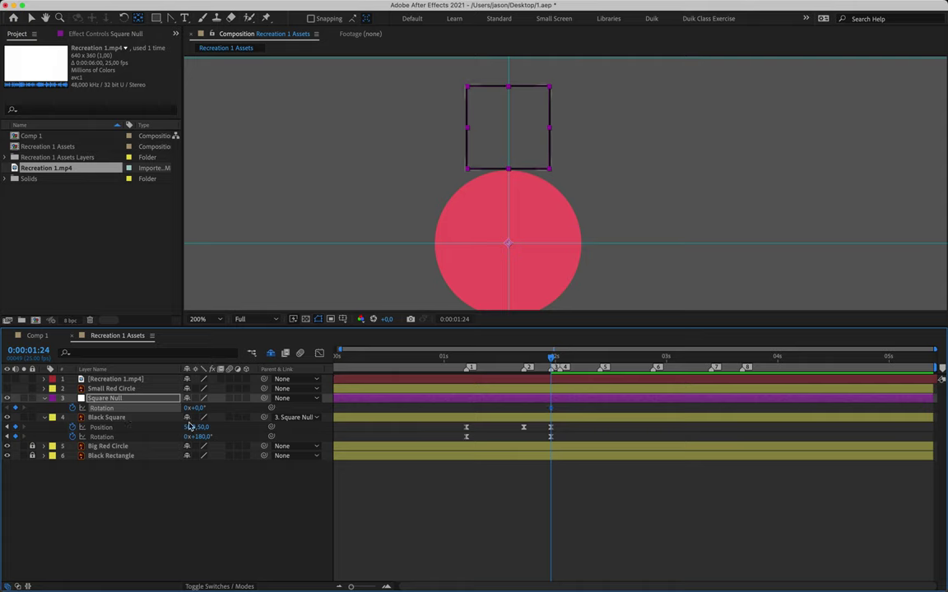
- Set Square Null's Rotation to 5° at marker 4, 0:00:02:01
key(Page_Down)
key(Page_Down)
key(Page_Down)
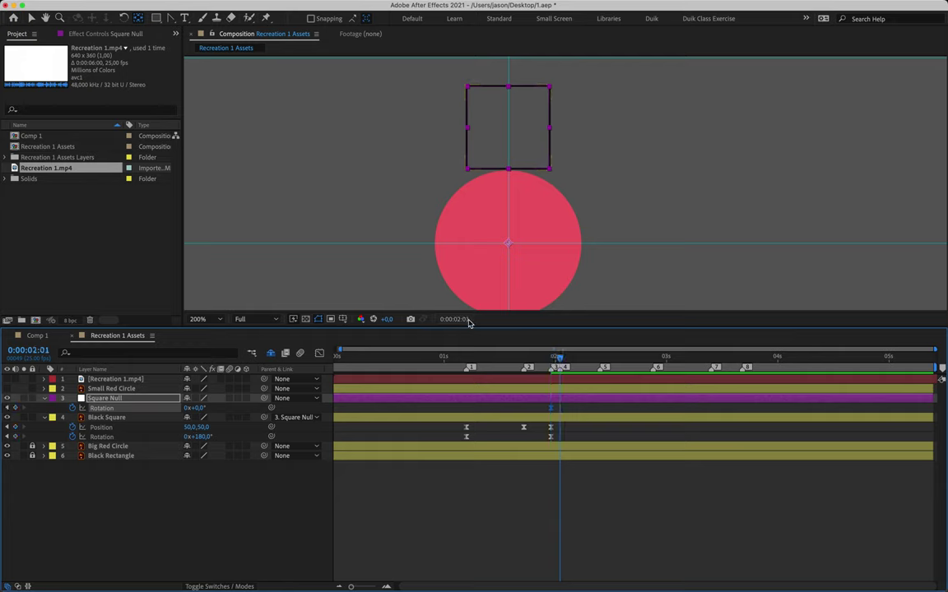
click(202, 409)
text(5)
key(Return)
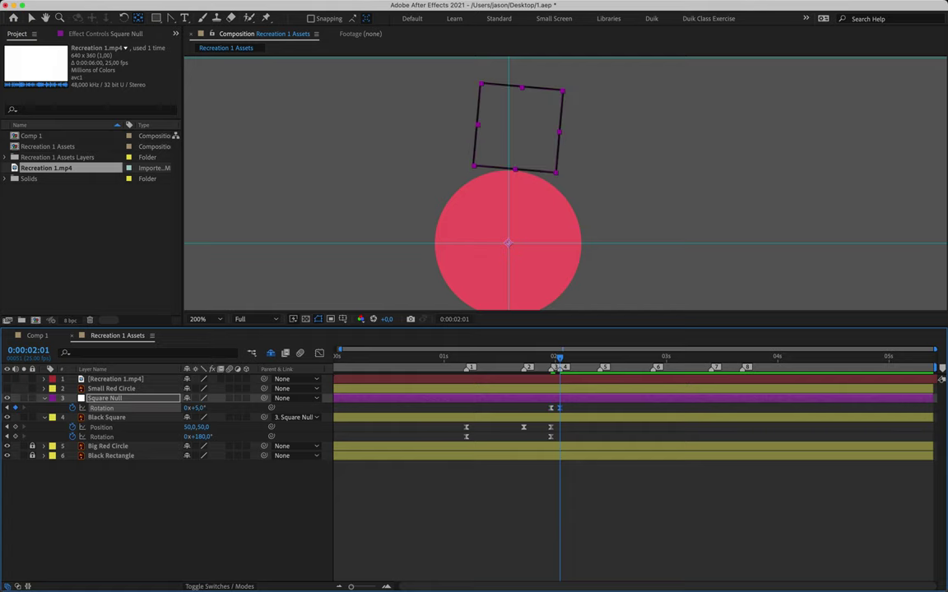
- Set Black Square's own Rotation to 183° at 0:00:02:01
click(202, 437)
text(183)
key(Return)
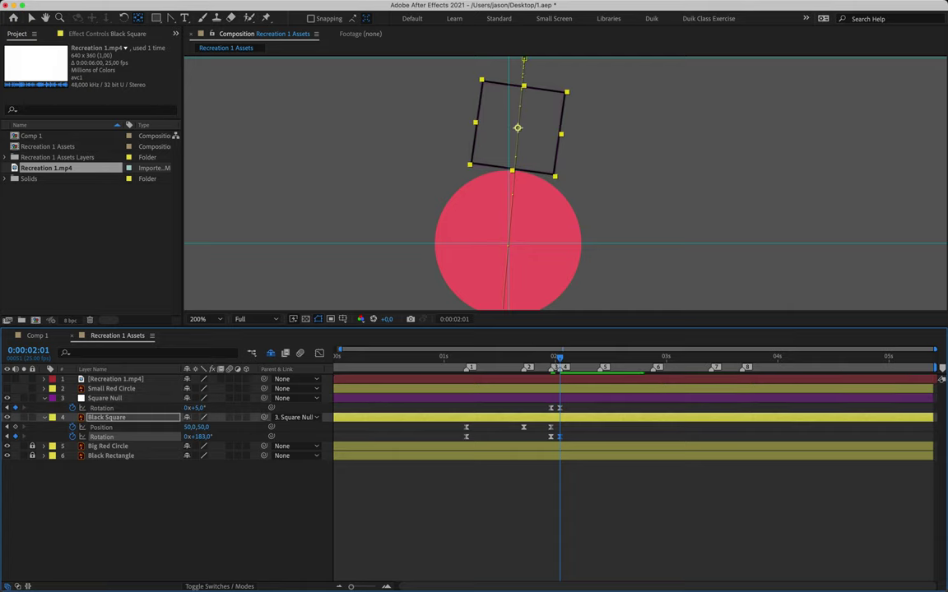
- Copy Square Null's 5° Rotation keyframe to marker 5 at 0:00:02:10 to hold the tilt
click(561, 359)
mouse_move(560, 360)
mouse_down()
mouse_move(550, 360)
mouse_move(560, 360)
mouse_up()
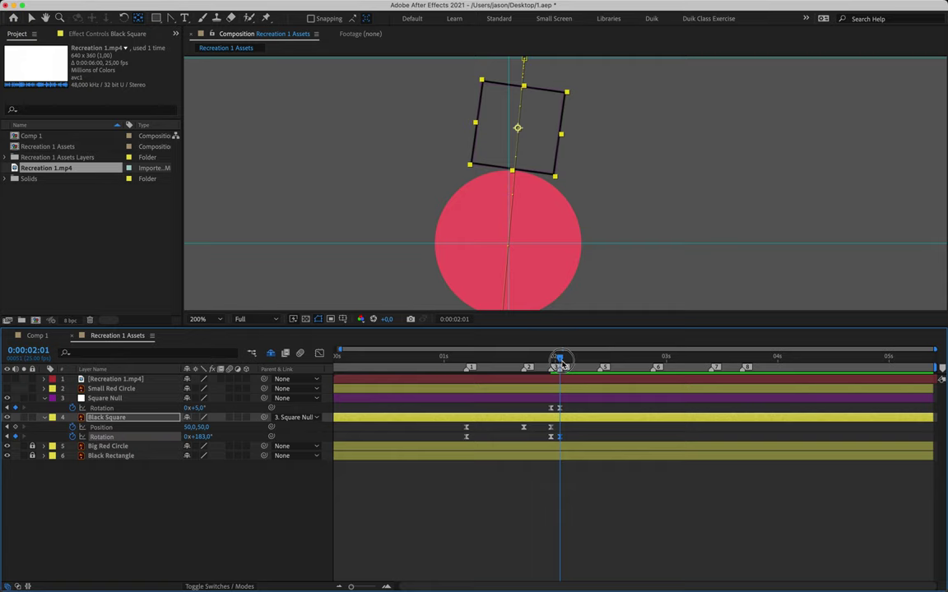
drag(561, 359, 599, 361)
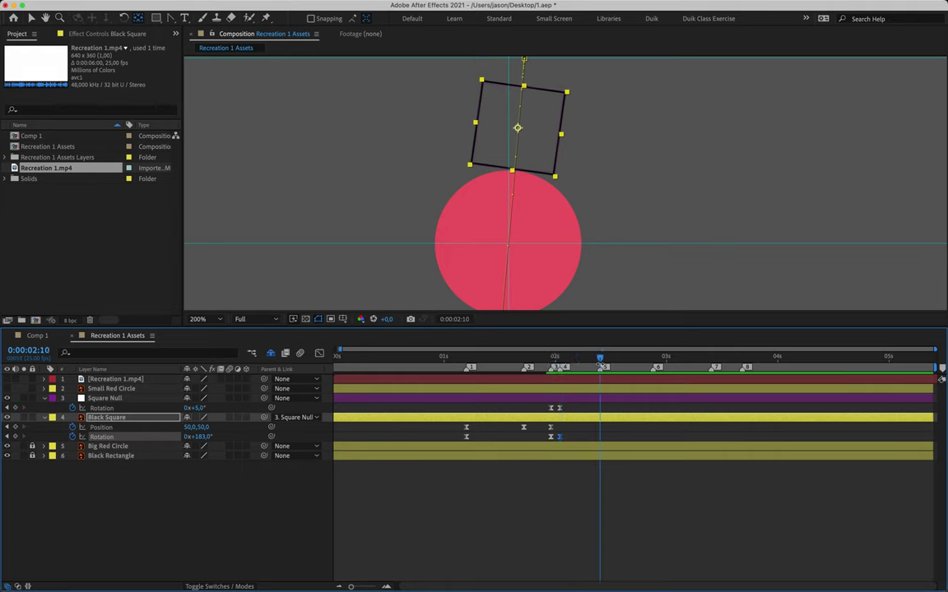
click(559, 408)
key(super+c)
key(super+v)
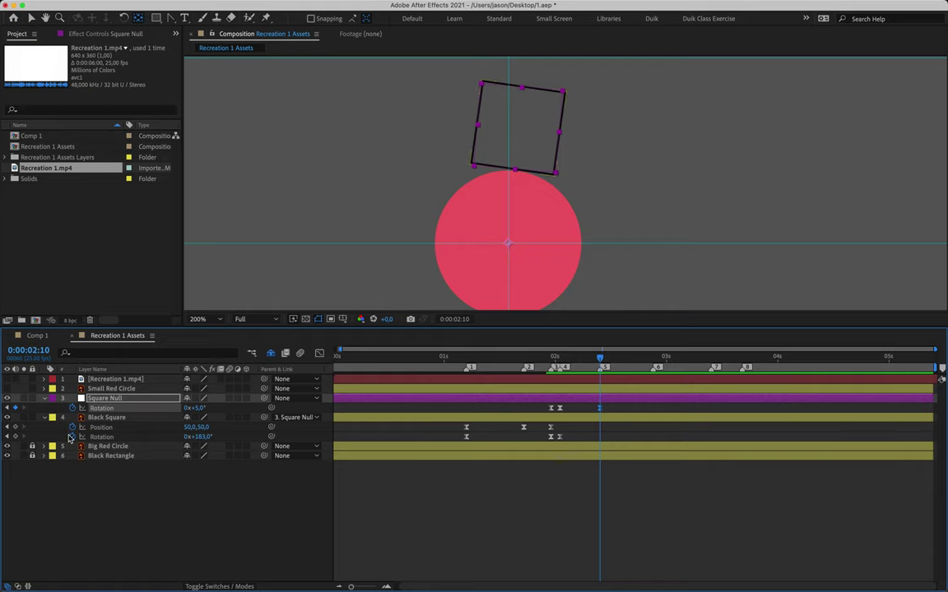
- Add a Rotation keyframe holding Black Square at 183° at marker 5, 0:00:02:10
click(15, 408)
click(16, 408)
click(16, 437)
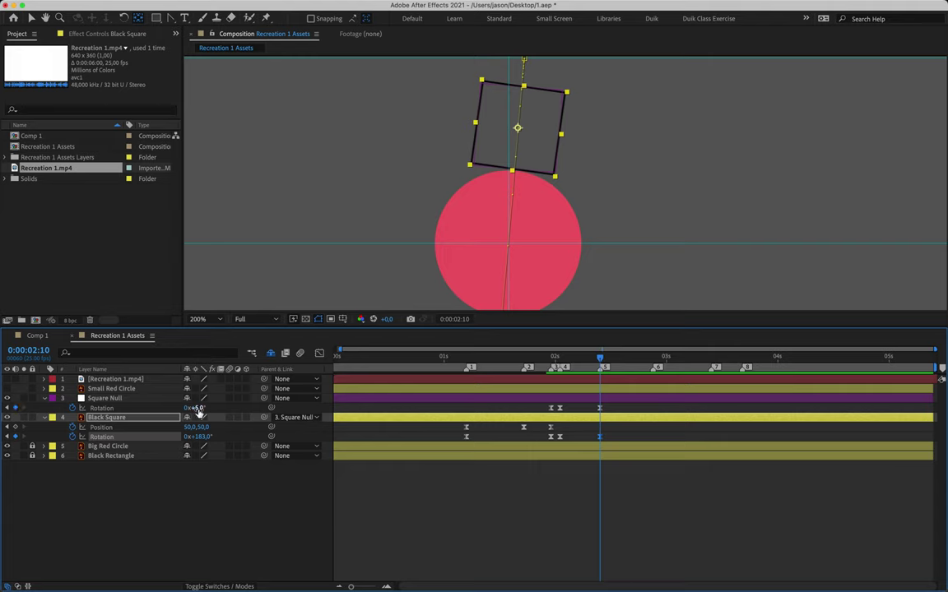
drag(198, 436, 233, 425)
- Set Square Null's Rotation to -5° at marker 6, 0:00:02:22
drag(603, 364, 655, 372)
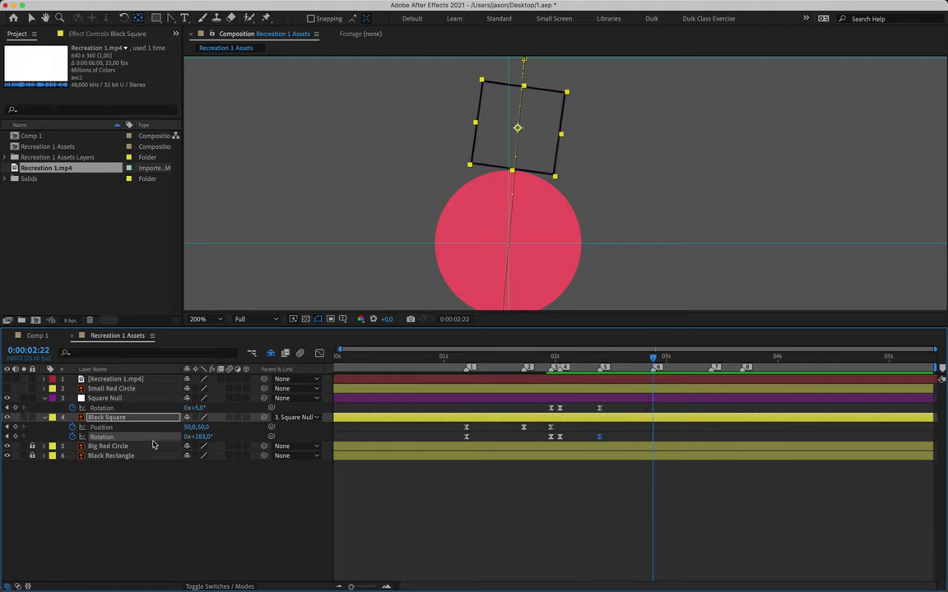
click(196, 408)
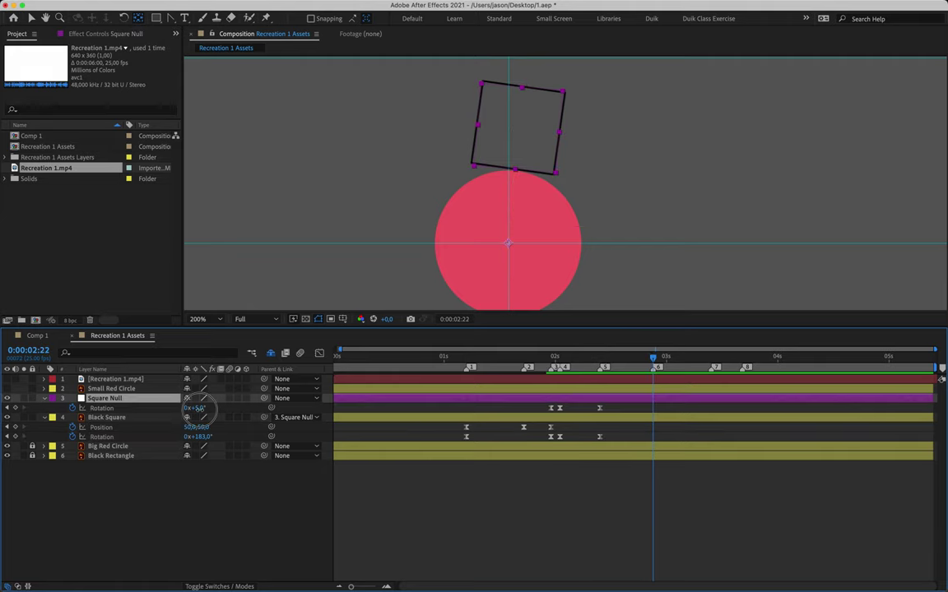
text(-5)
key(Return)
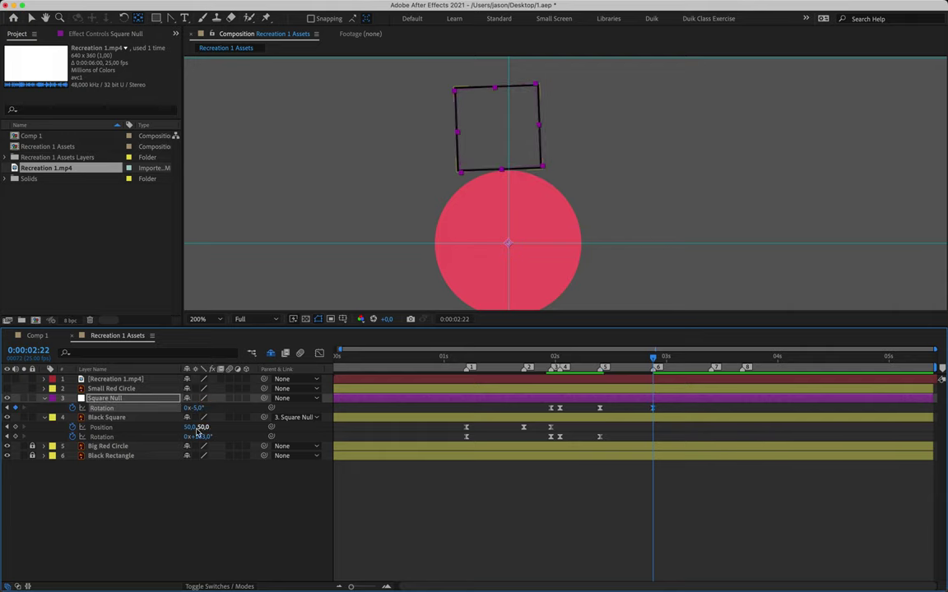
- Set Black Square's own Rotation to 177° at marker 6, 0:00:02:22
click(149, 419)
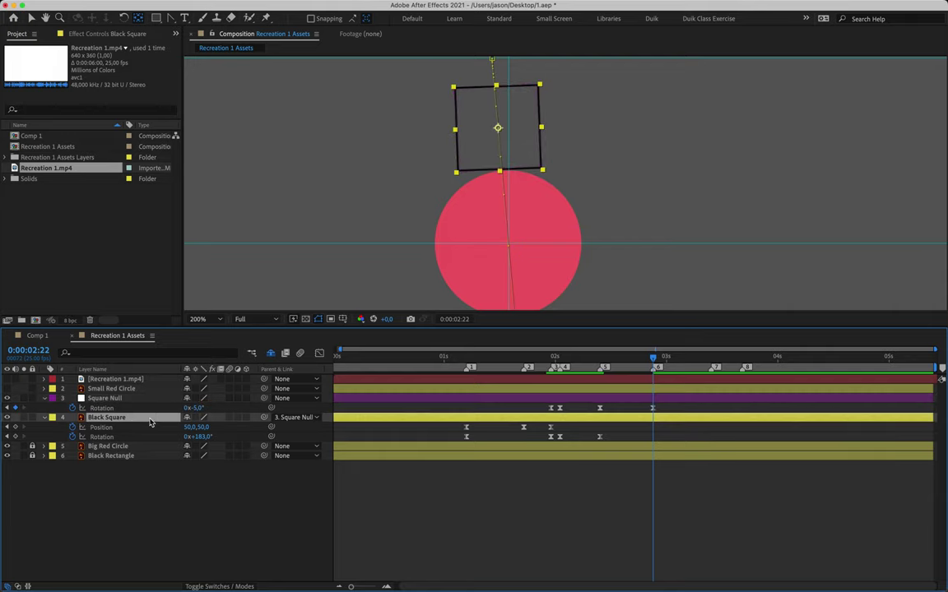
click(201, 437)
text(177)
key(Return)
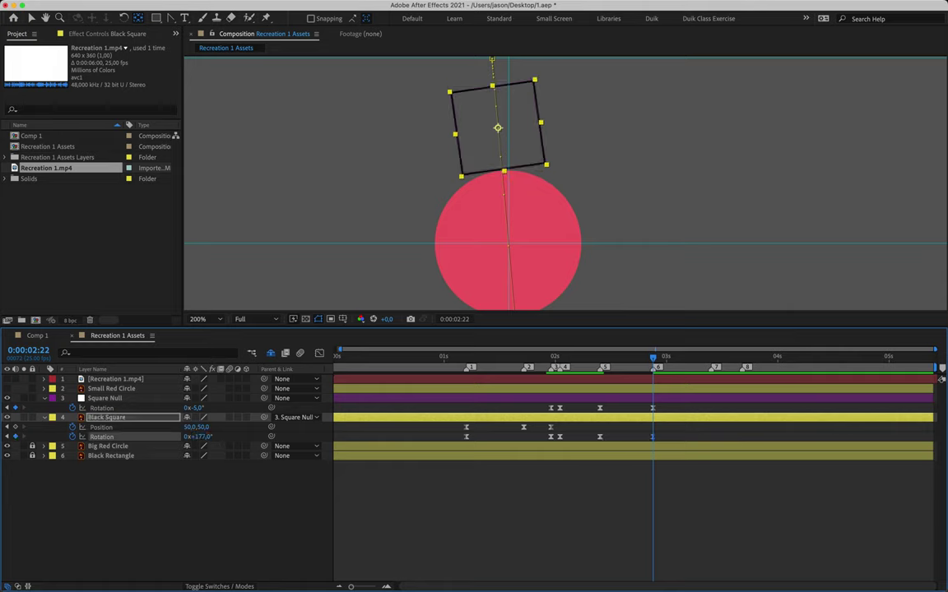
- Add Rotation keyframes on Square Null and Black Square at marker 7, 0:00:03:10, to hold the -5° and 177° tilt
drag(652, 357, 712, 357)
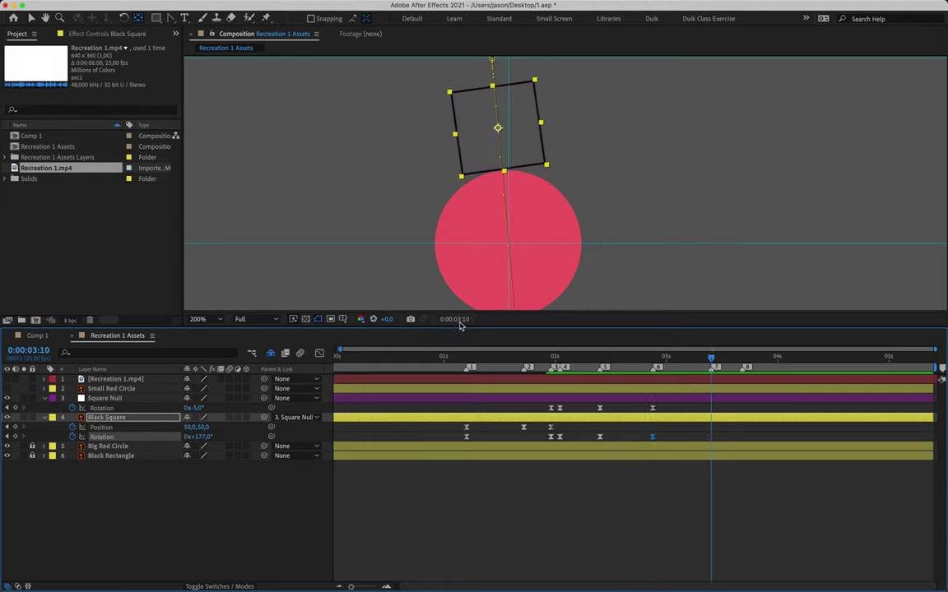
click(14, 408)
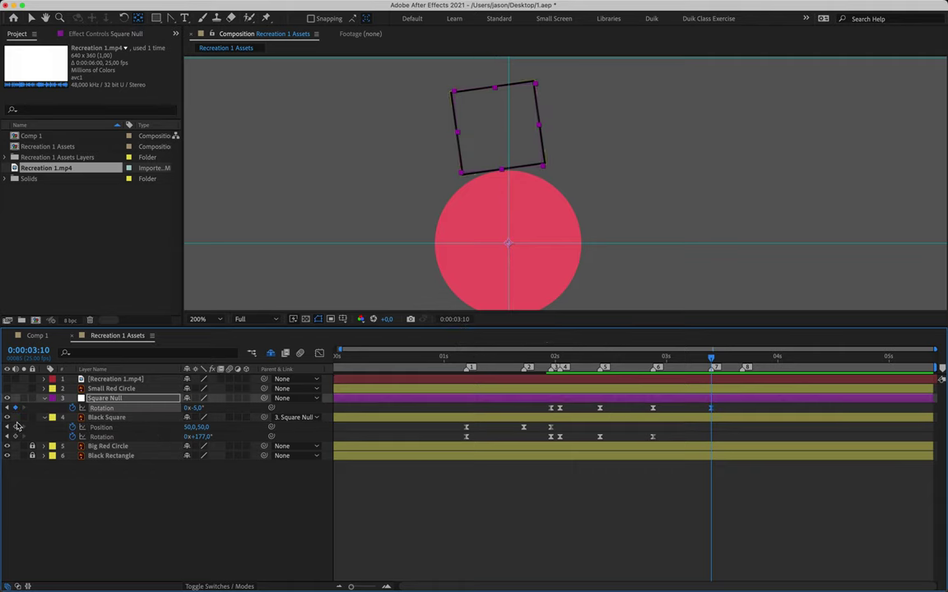
click(14, 436)
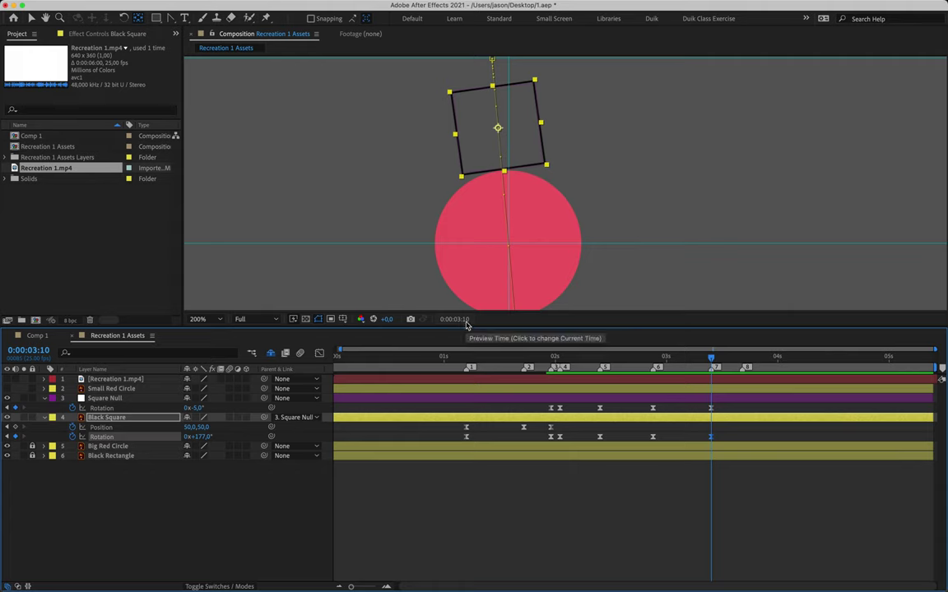
click(150, 398)
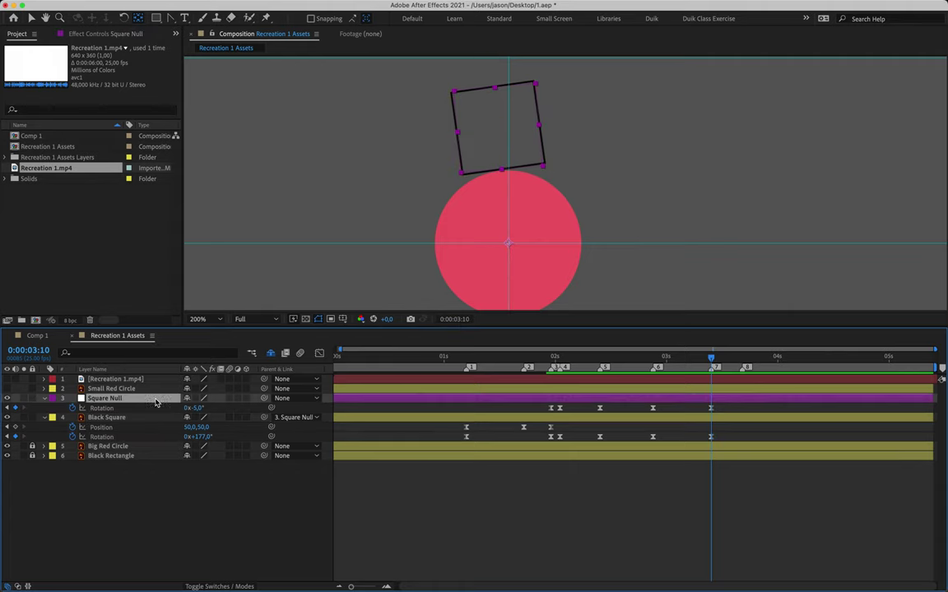
click(156, 418)
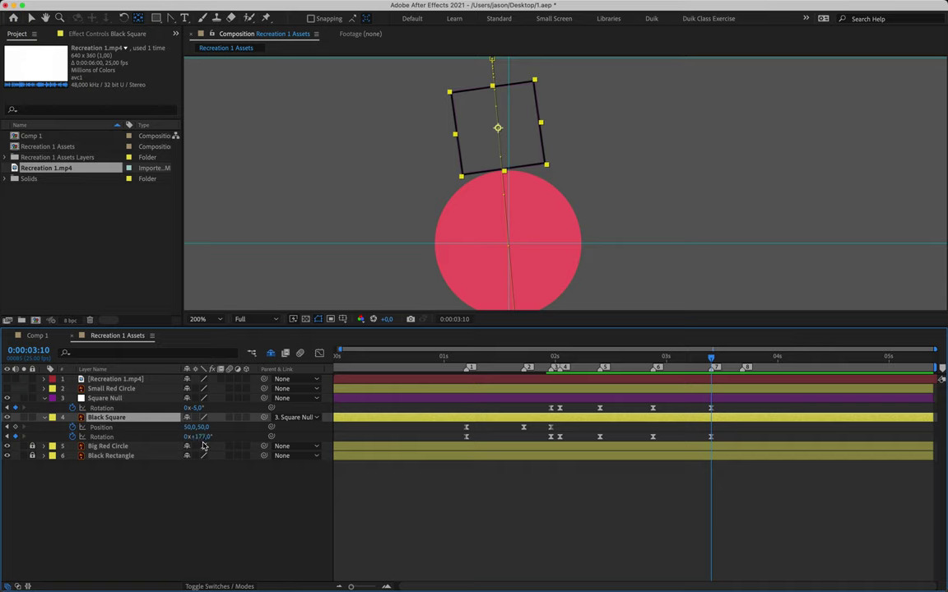
- Set Square Null's Rotation to 0° at marker 8, 0:00:03:17
drag(746, 359, 741, 358)
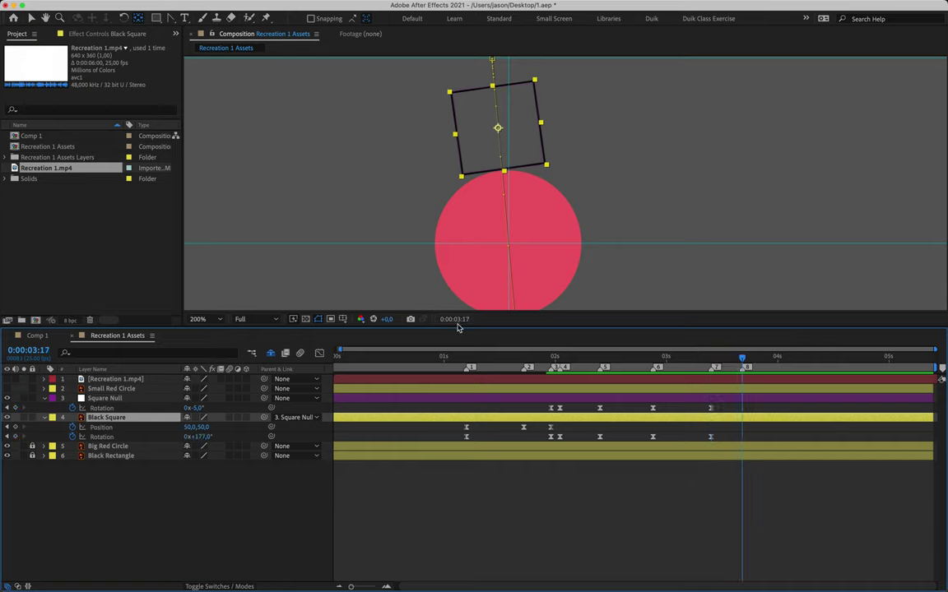
click(131, 398)
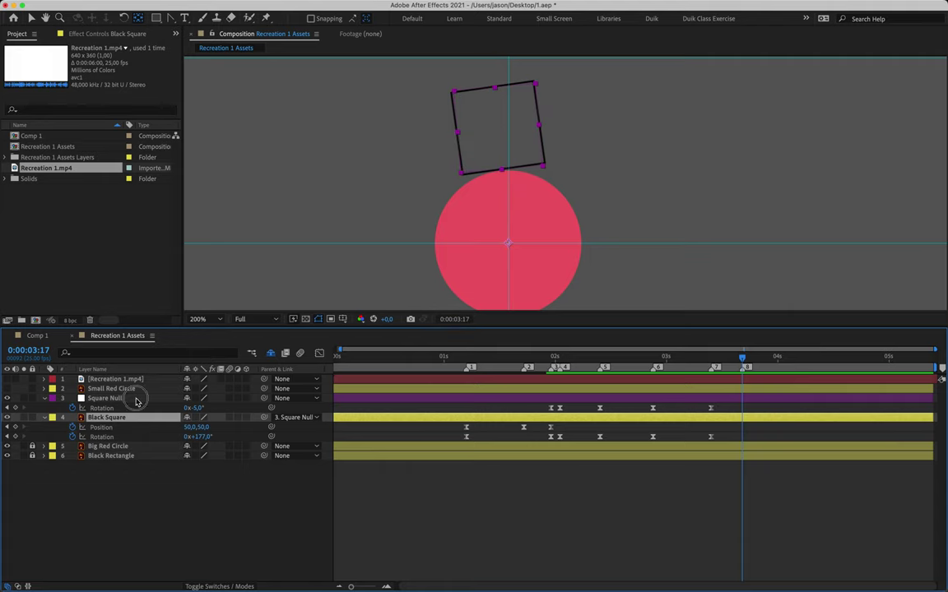
click(199, 409)
text(0)
key(Return)
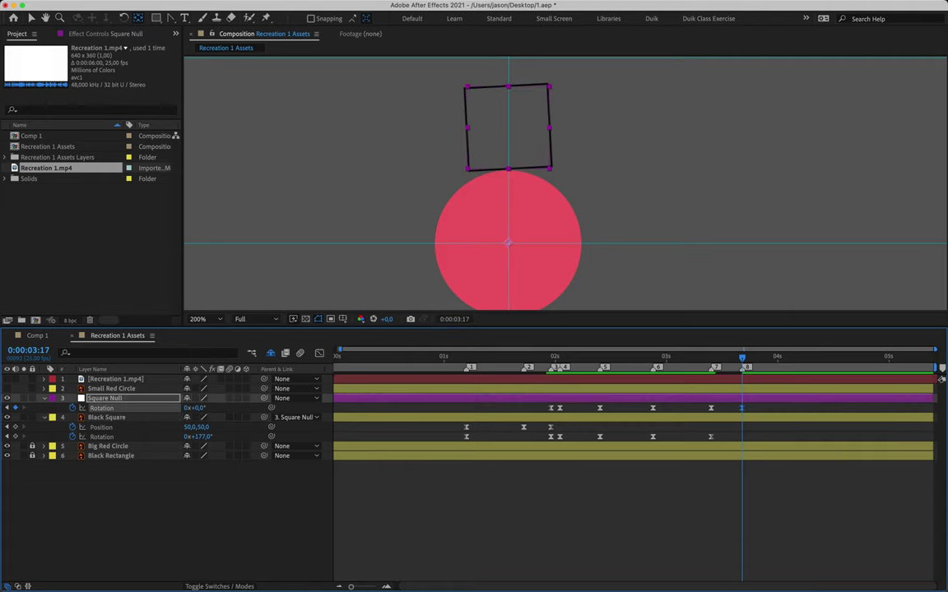
- Set Black Square's own Rotation to 180° at marker 8, 0:00:03:17
click(200, 436)
text(180)
key(Return)
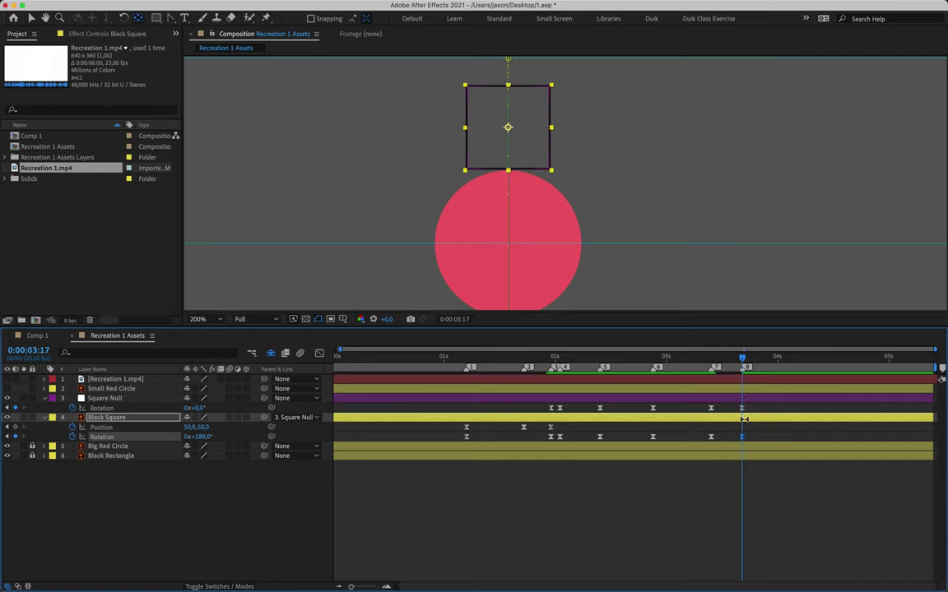
- Preview the square's rocking motion from marker 4 at 0:00:02:01
click(559, 357)
key(space)
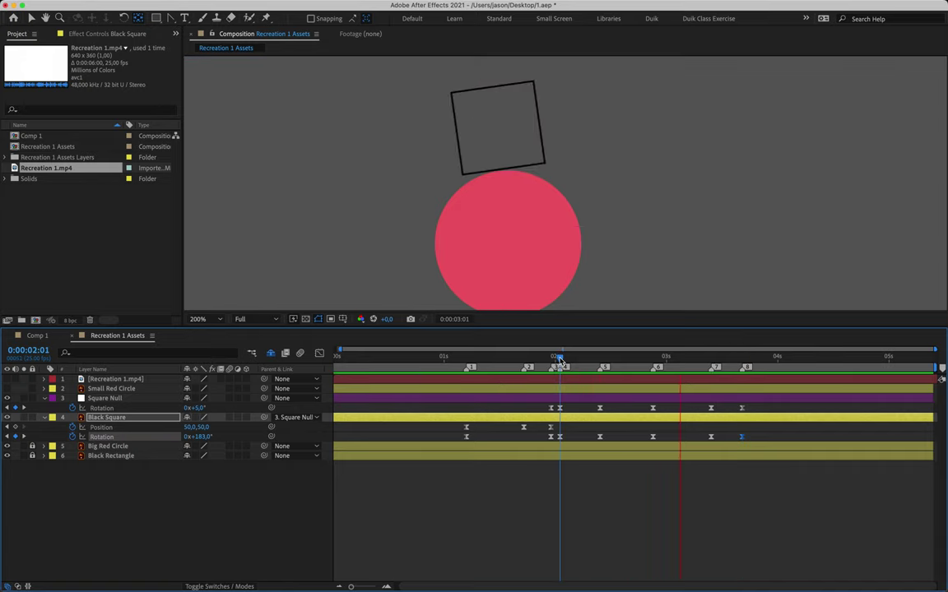
key(space)
key(space)
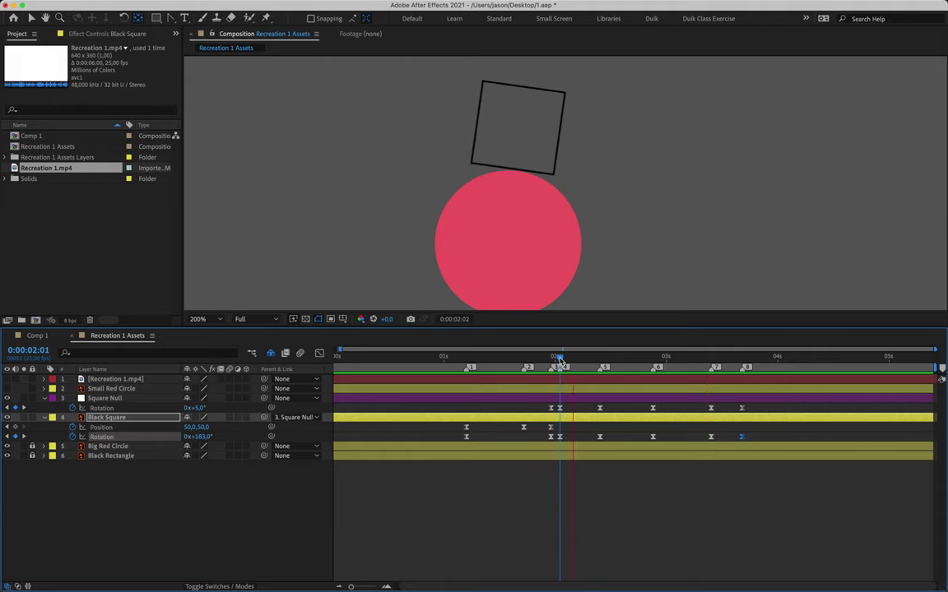
key(space)
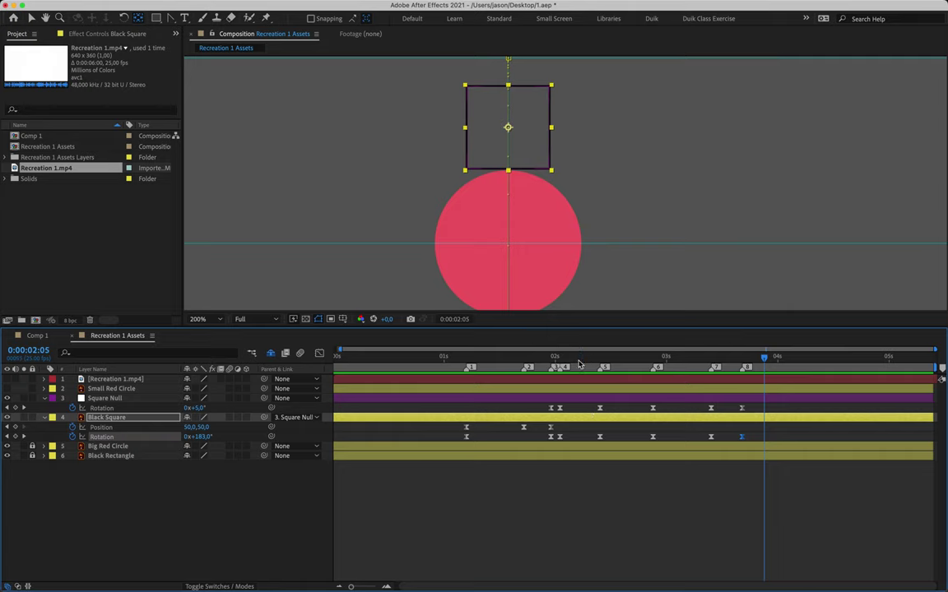
- Show the speed graph for Square Null's and Black Square's Rotation, enlarged around their marker 5 keyframes
click(577, 356)
drag(581, 361, 614, 445)
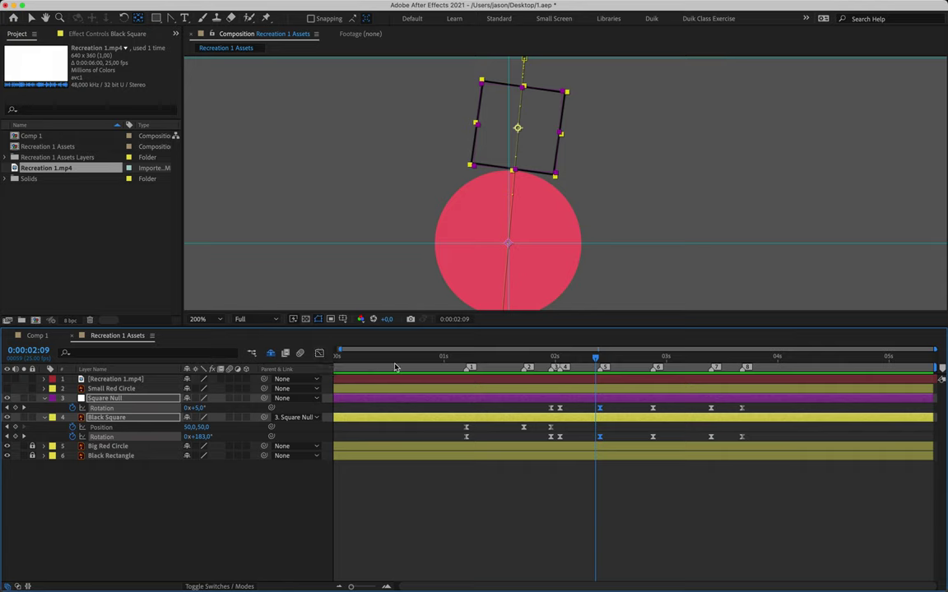
click(318, 354)
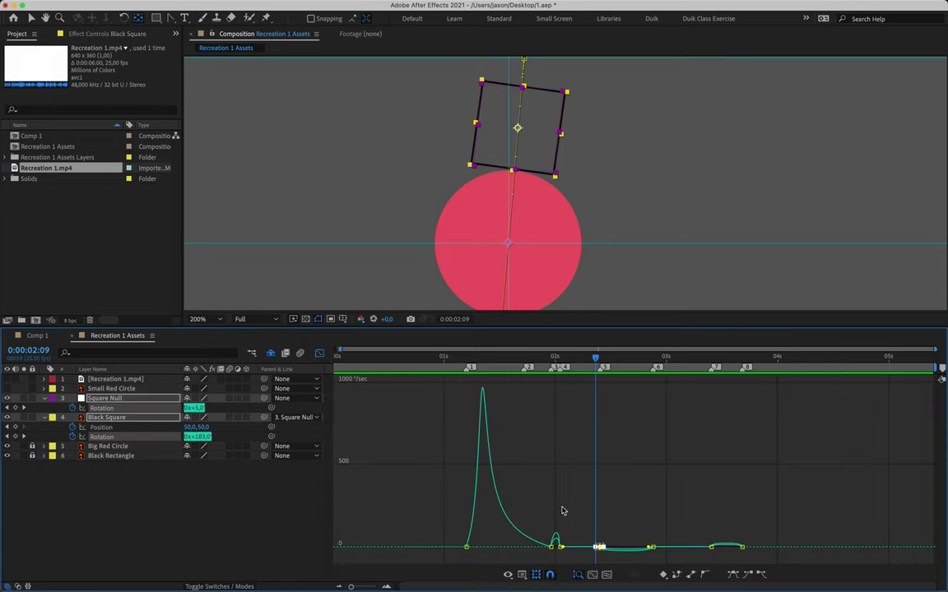
click(387, 588)
click(388, 587)
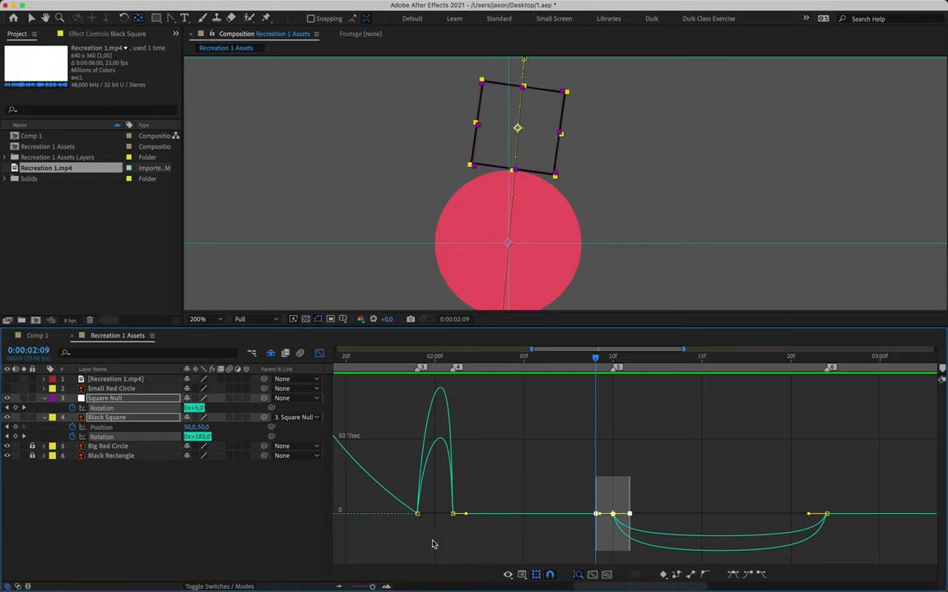
- Lengthen the ease handles of both Rotation curves between markers 5 and 6 for a smoother tilt across the circle
drag(396, 359, 616, 381)
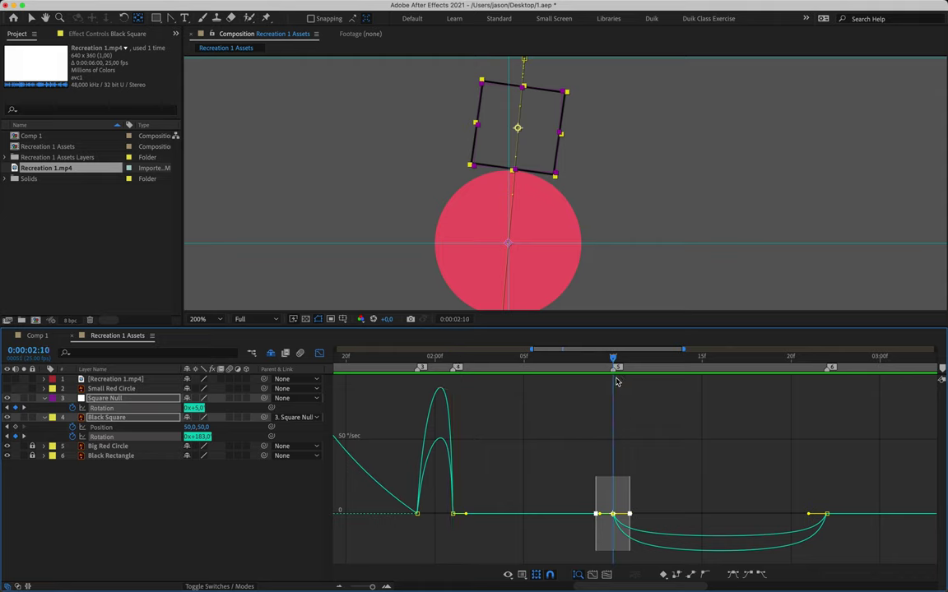
scroll(643, 443, right, 2)
scroll(643, 443, right, 3)
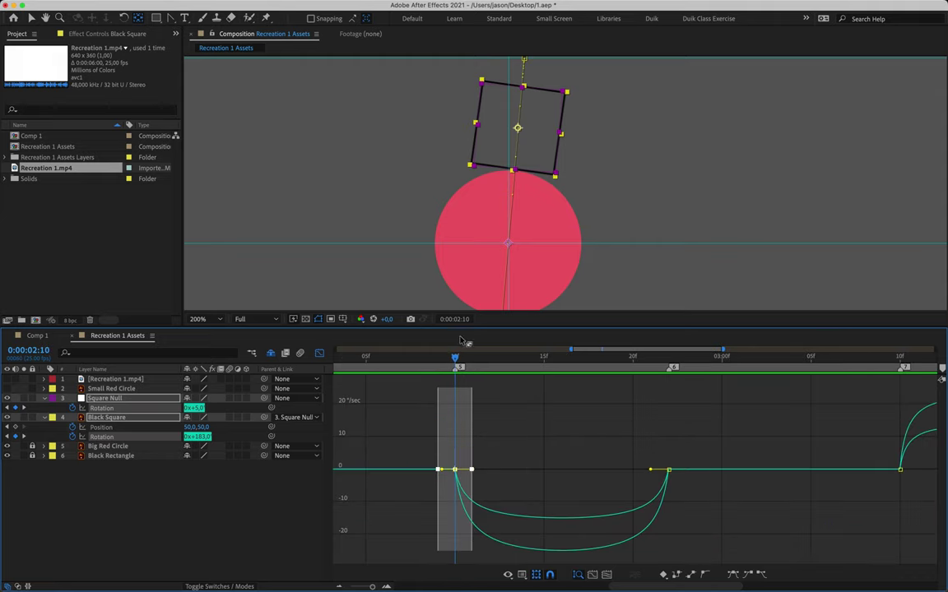
drag(455, 357, 544, 381)
click(404, 457)
drag(438, 444, 473, 477)
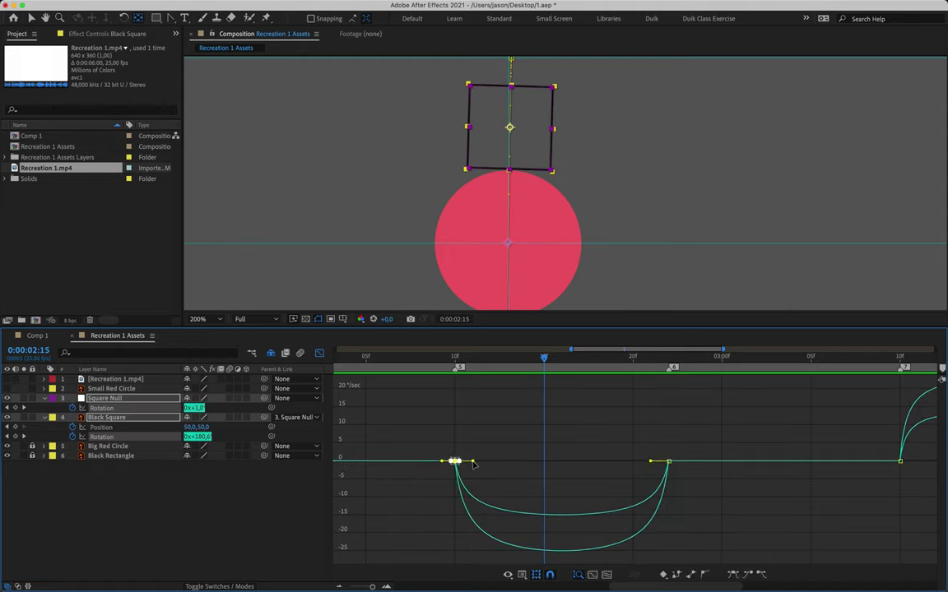
drag(474, 463, 499, 461)
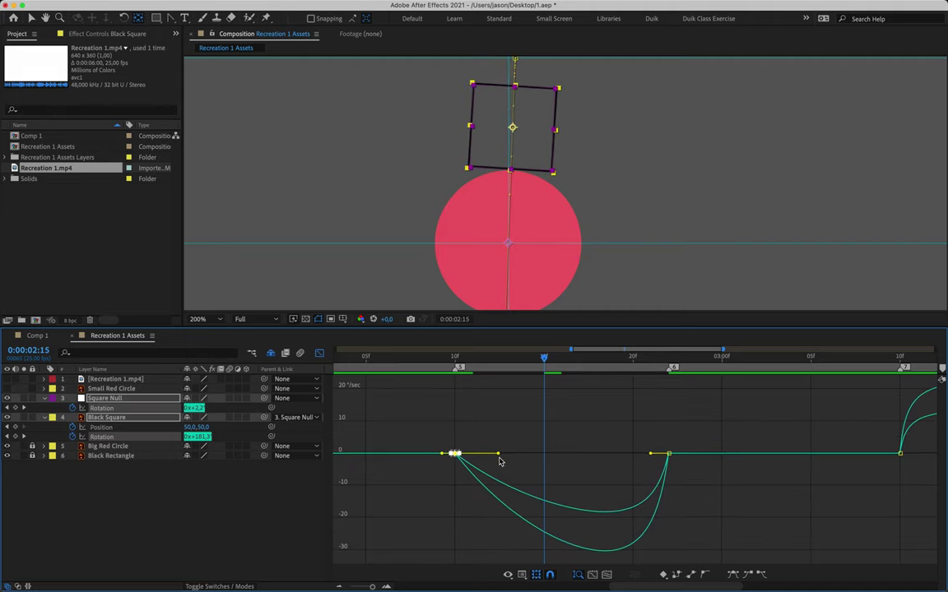
drag(634, 425, 630, 457)
- Review the eased tilt between markers 5 and 6
click(435, 366)
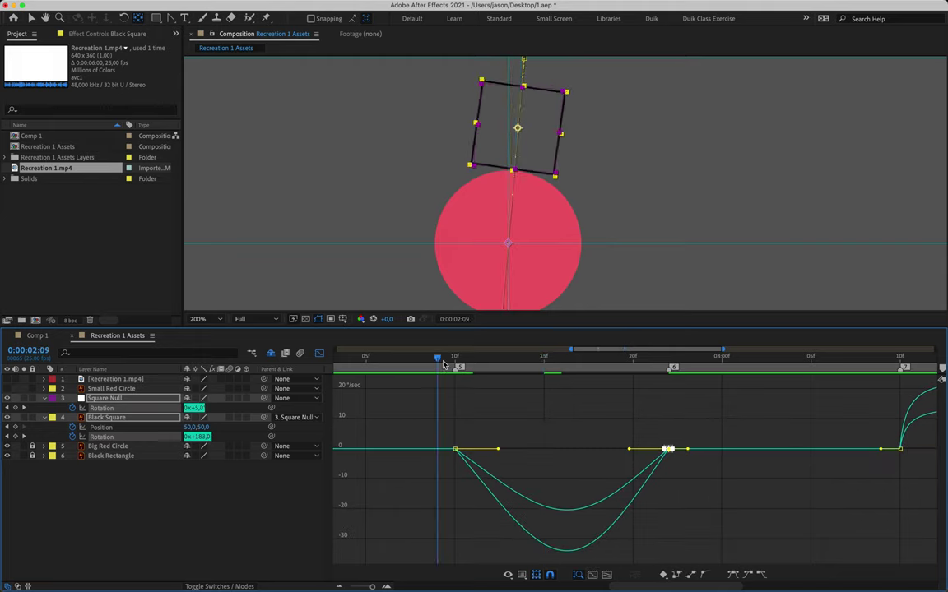
key(Page_Down)
key(Page_Up)
key(Page_Up)
drag(448, 364, 688, 365)
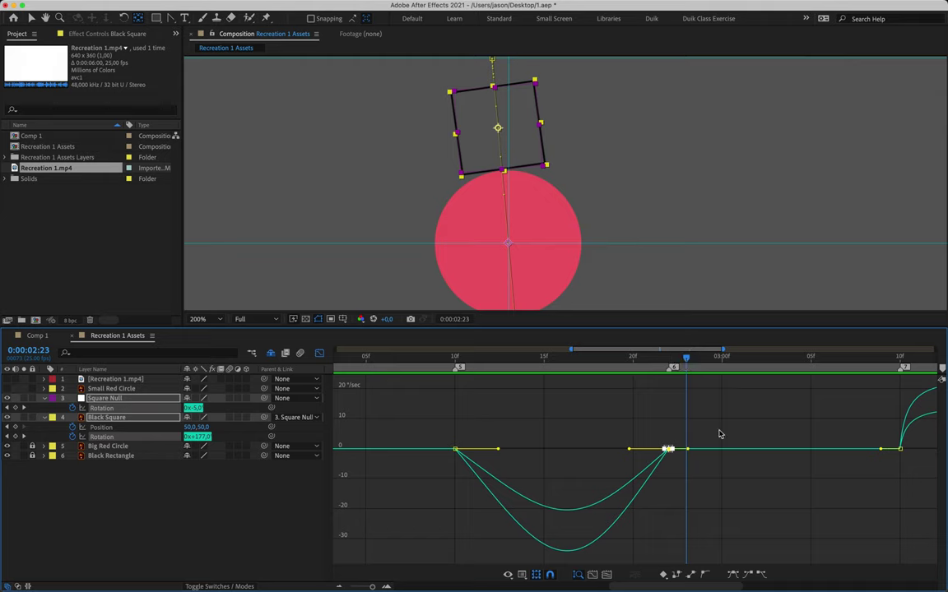
- Lengthen the ease handles of both Rotation curves between markers 7 and 8, preview the motion, and close the graph view
scroll(719, 433, right, 10)
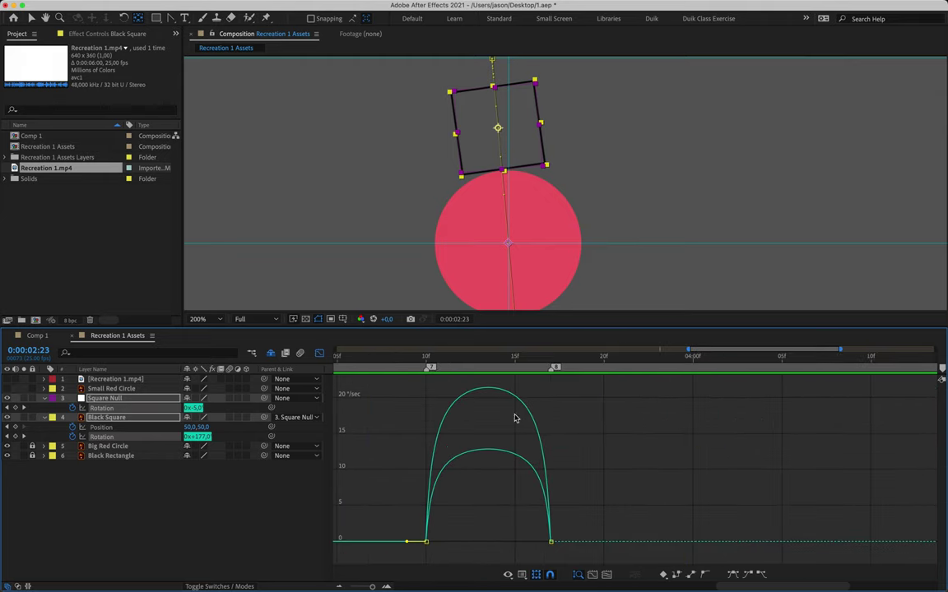
key(k)
drag(398, 525, 455, 547)
drag(587, 527, 521, 547)
key(space)
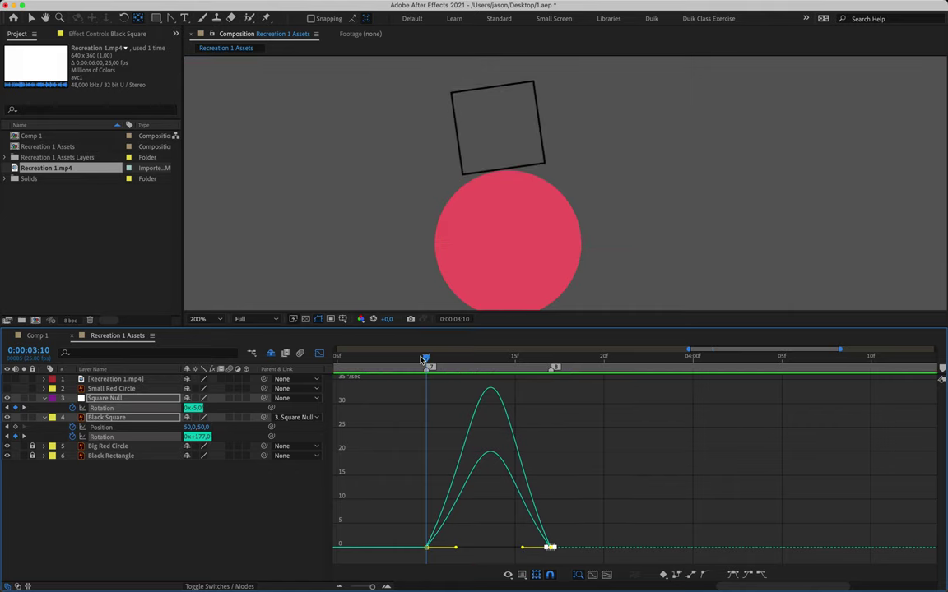
click(319, 353)
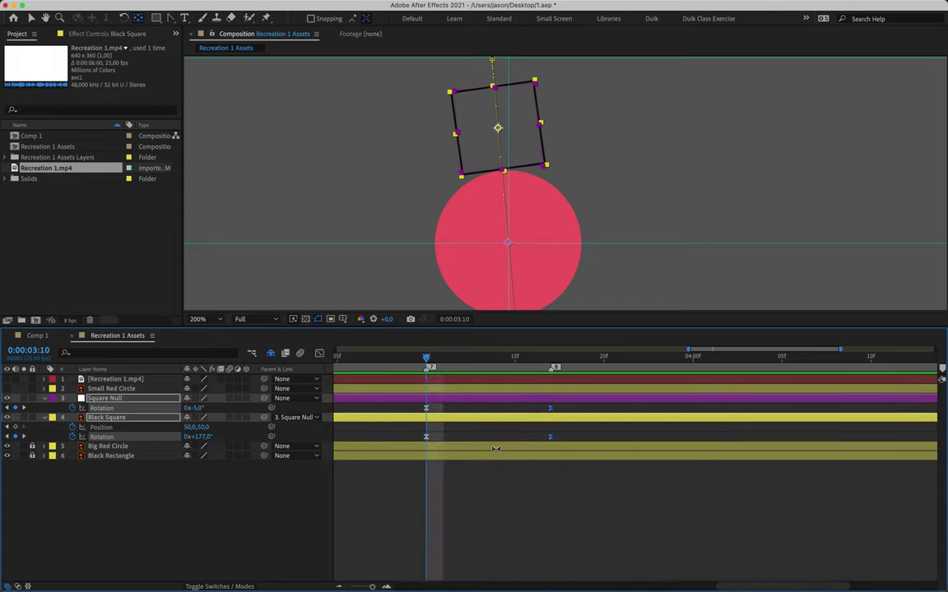
- Preview the whole square animation from 0:00:01:04 with the composition view at 100%, ending at 0:00:03:16
scroll(495, 448, down, 6)
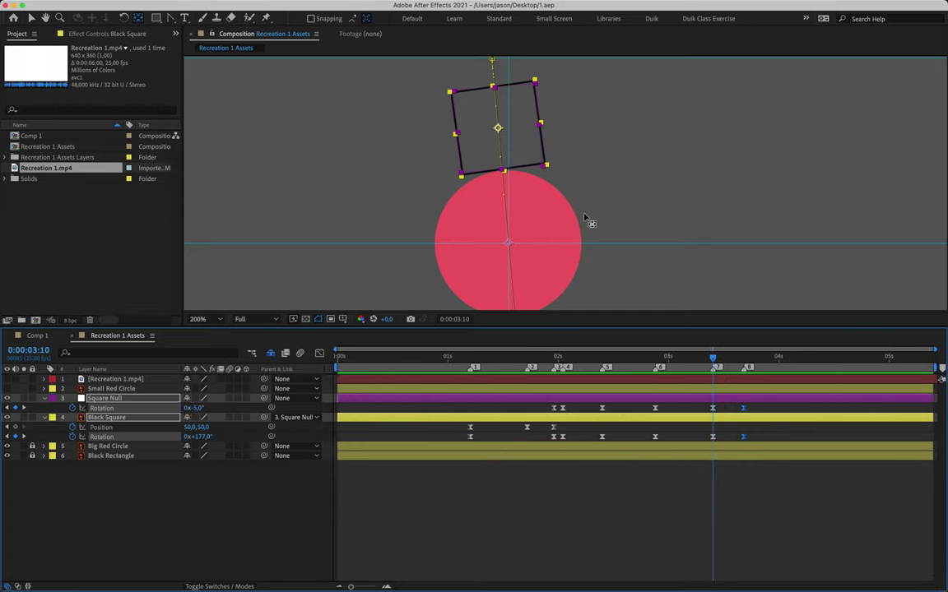
scroll(553, 247, right, 2)
key(1)
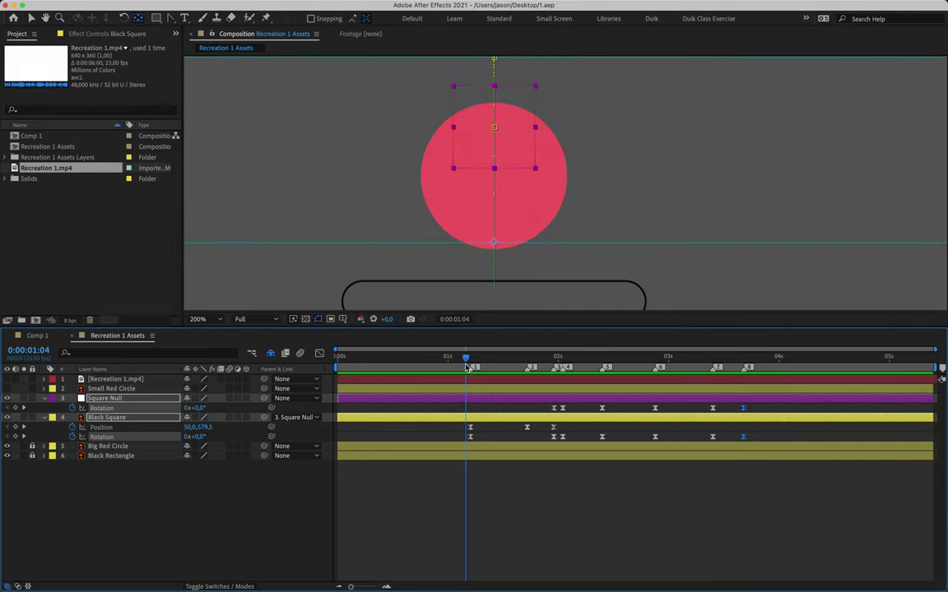
key(comma)
key(space)
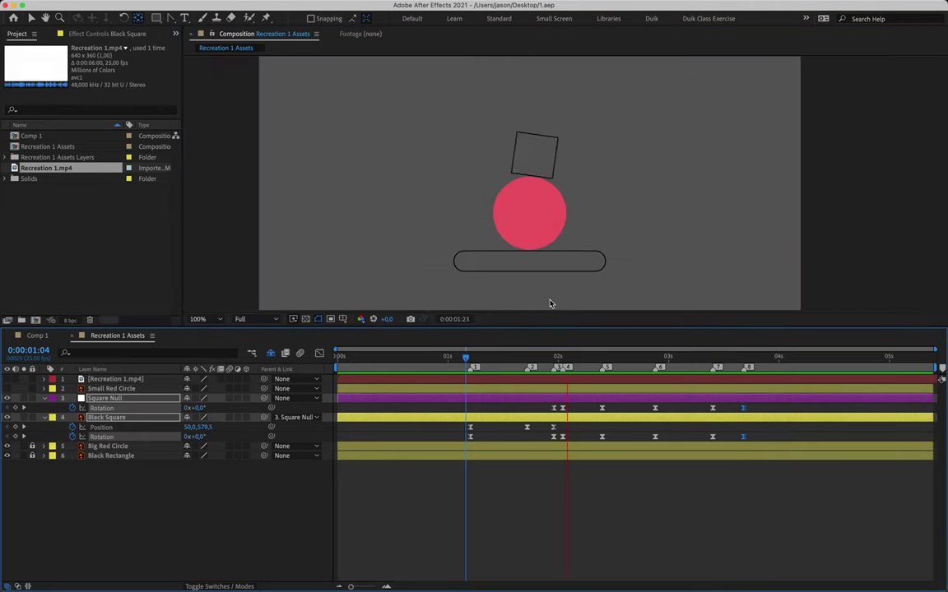
key(space)
drag(747, 355, 738, 356)
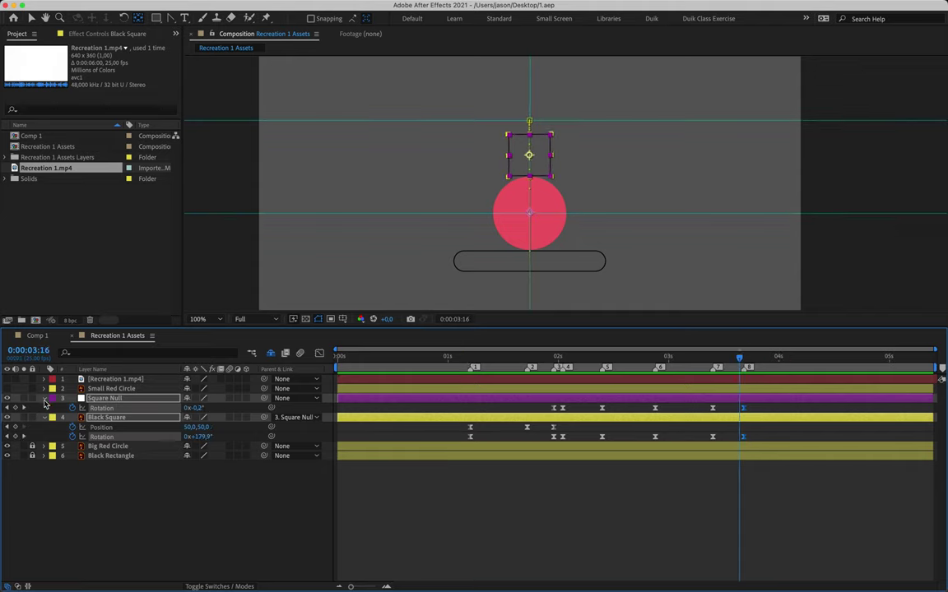
- Collapse the keyframed properties and lock the Square Null and Black Square layers
key(u)
click(121, 533)
mouse_move(335, 16)
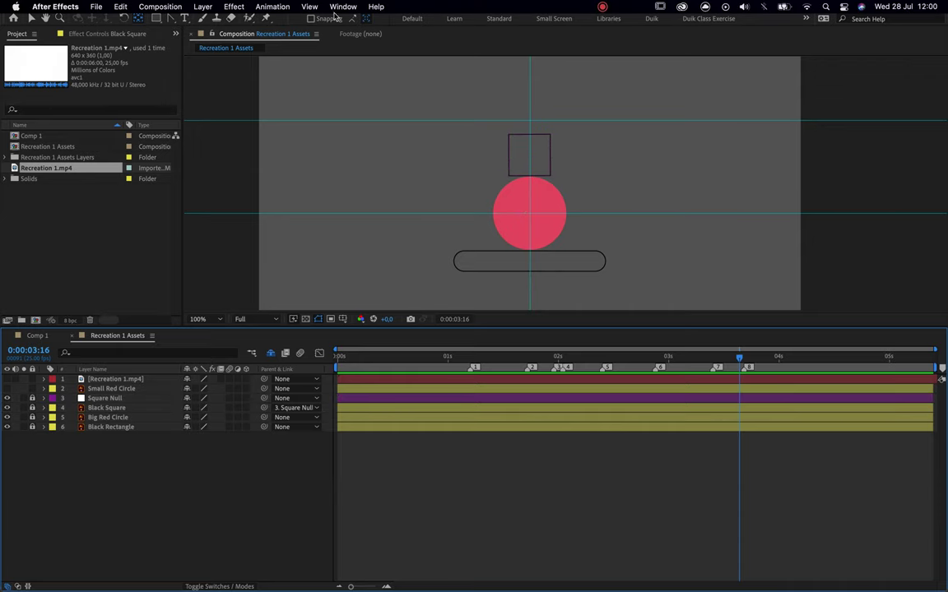
- Clear all guides and remove all eight timing markers from the Recreation 1 Assets composition
click(310, 7)
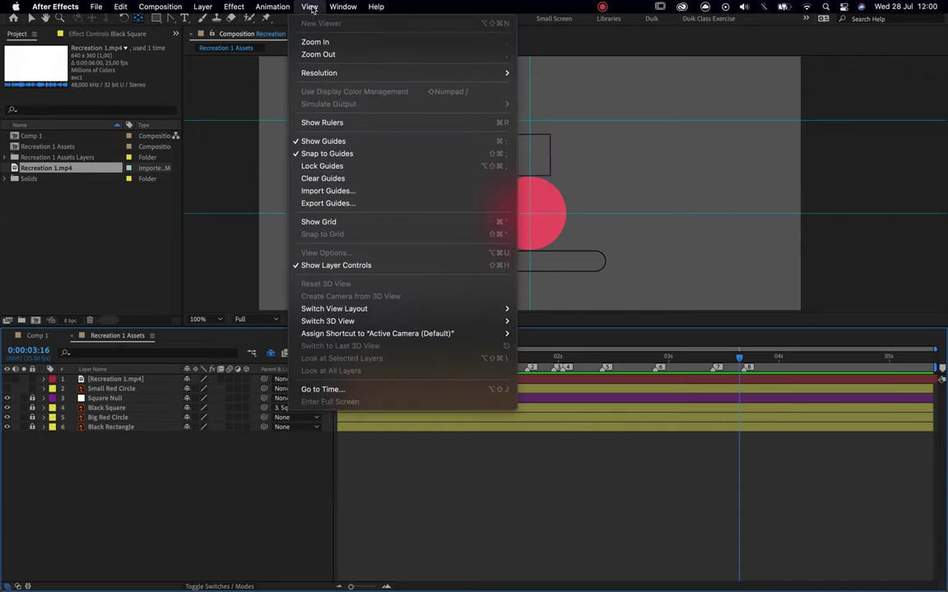
click(322, 179)
drag(941, 376, 943, 369)
drag(717, 368, 941, 368)
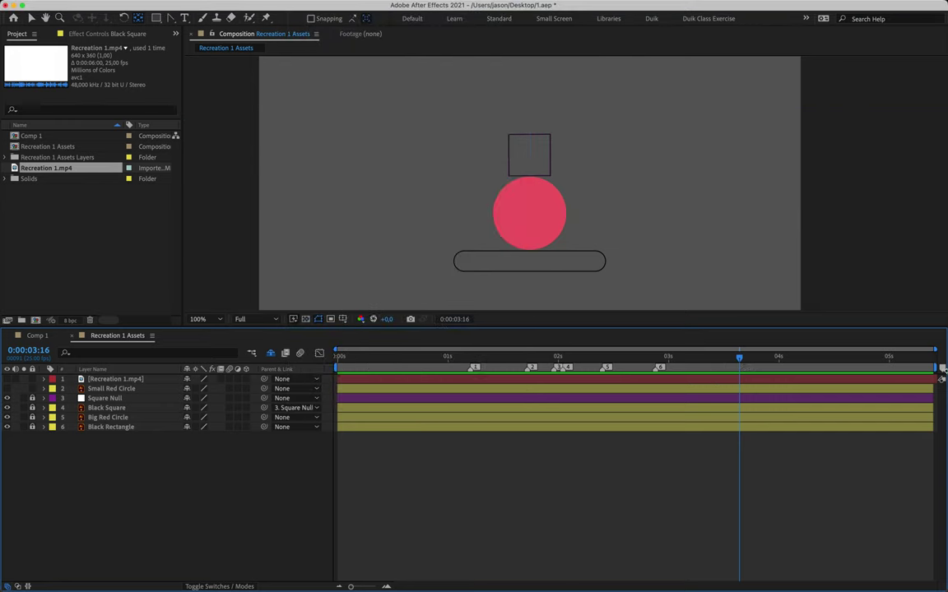
super+click(605, 367)
super+click(658, 368)
super+click(568, 367)
super+click(557, 367)
super+click(531, 368)
super+click(474, 368)
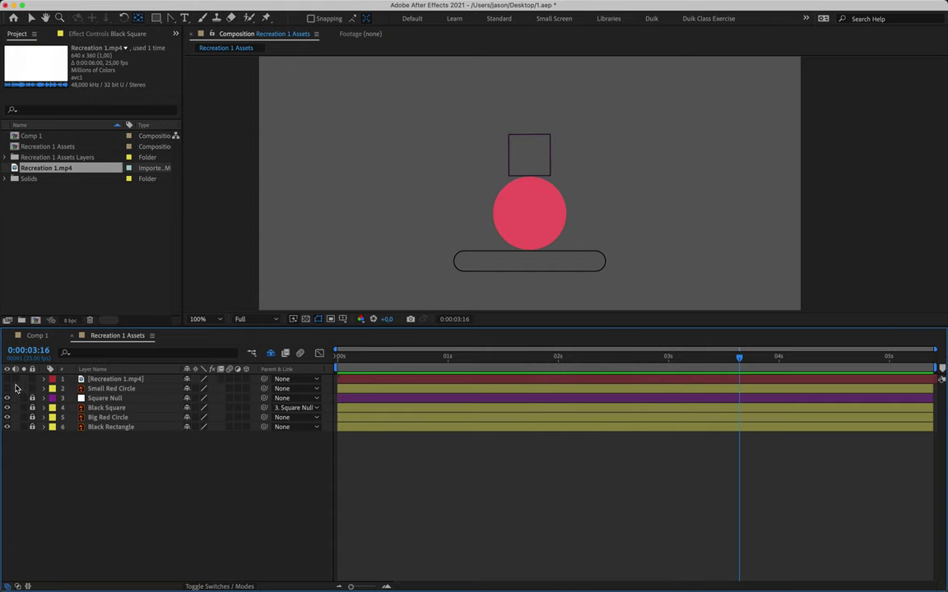
- Show the Recreation 1.mp4 layer, then add marker 1 at 0:00:01:16 with a horizontal ruler guide at the small circle's lower edge
click(8, 379)
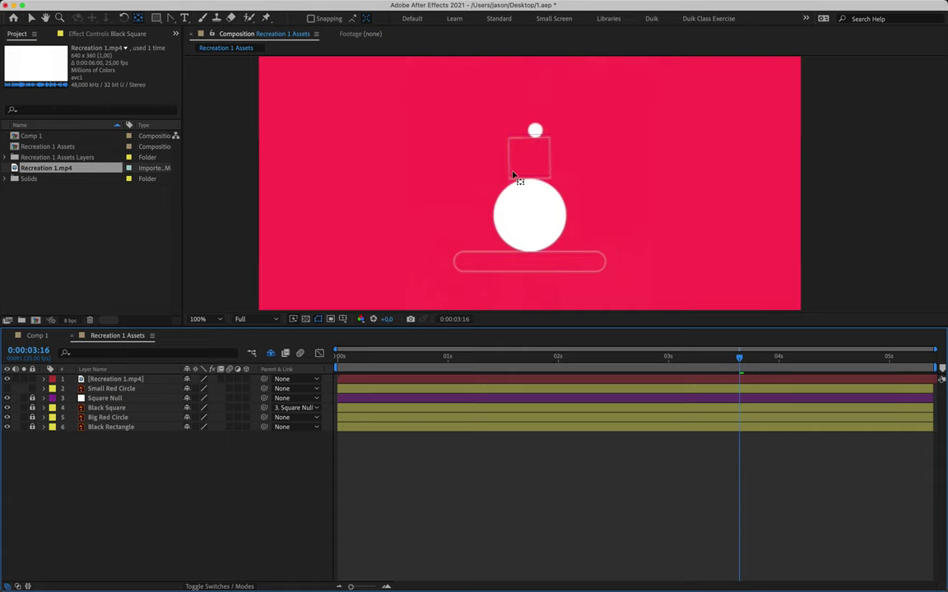
key(v)
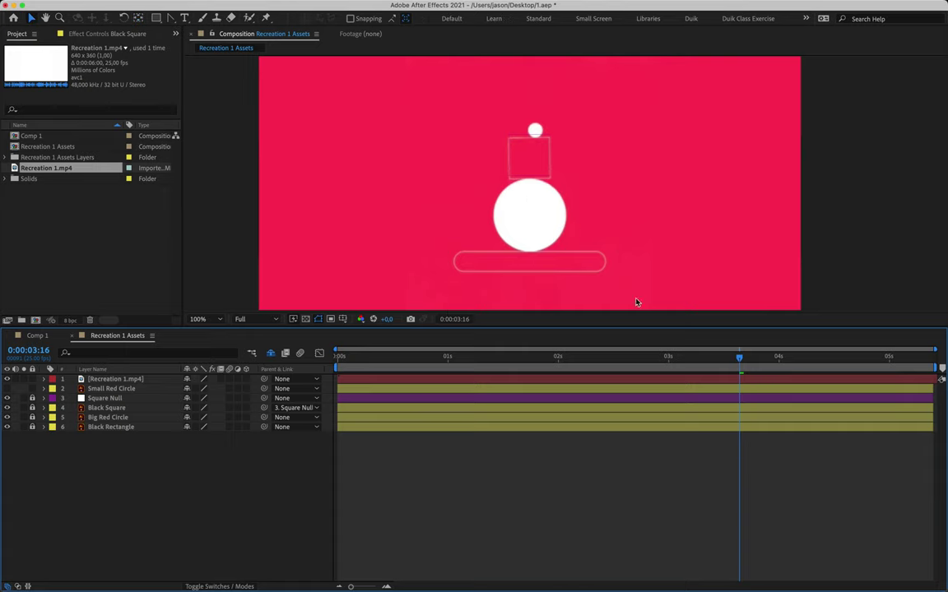
drag(649, 358, 518, 353)
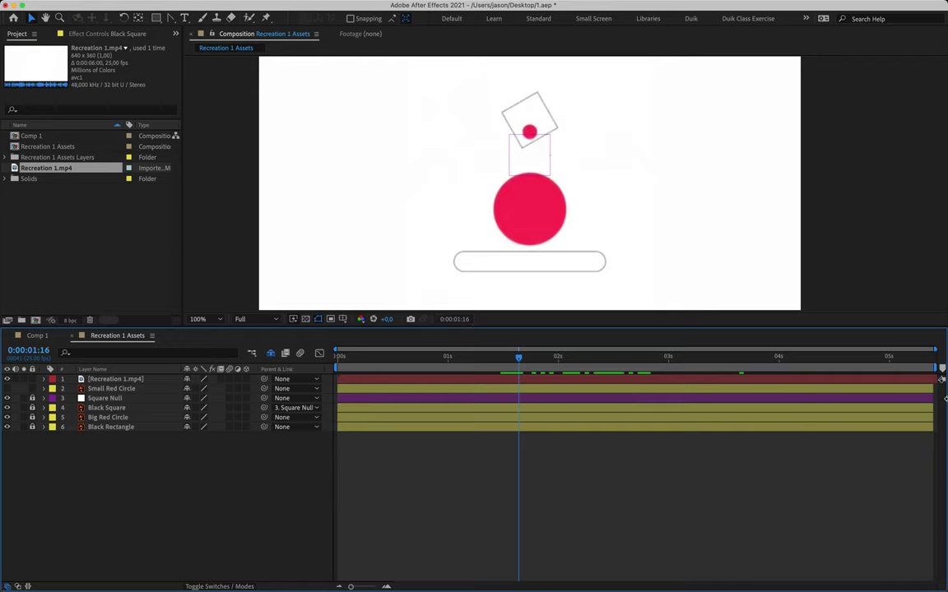
key(b)
key(super+r)
drag(550, 58, 550, 142)
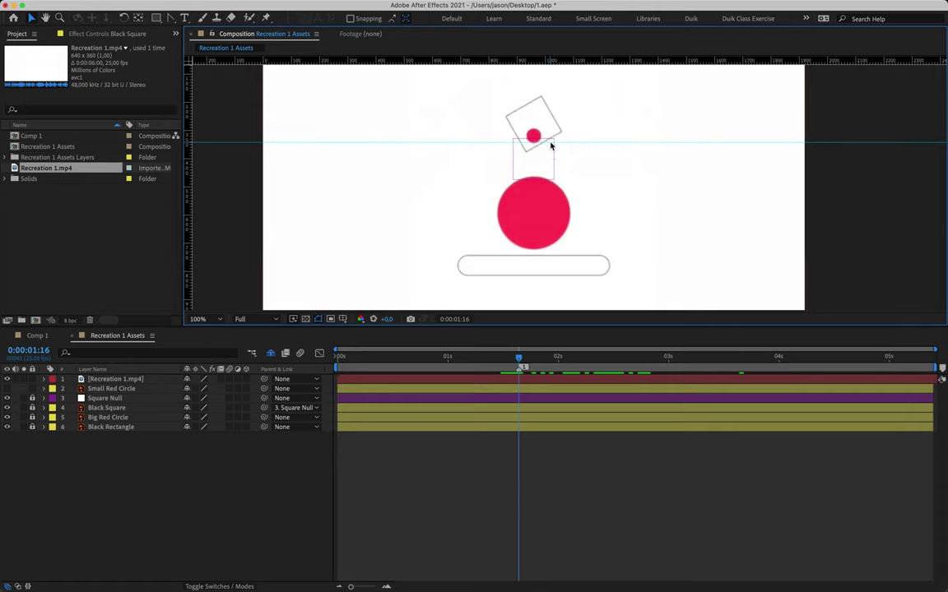
- Add marker 2 at the small circle's highest point, 0:00:01:20, with a second horizontal guide at its lower edge
key(space)
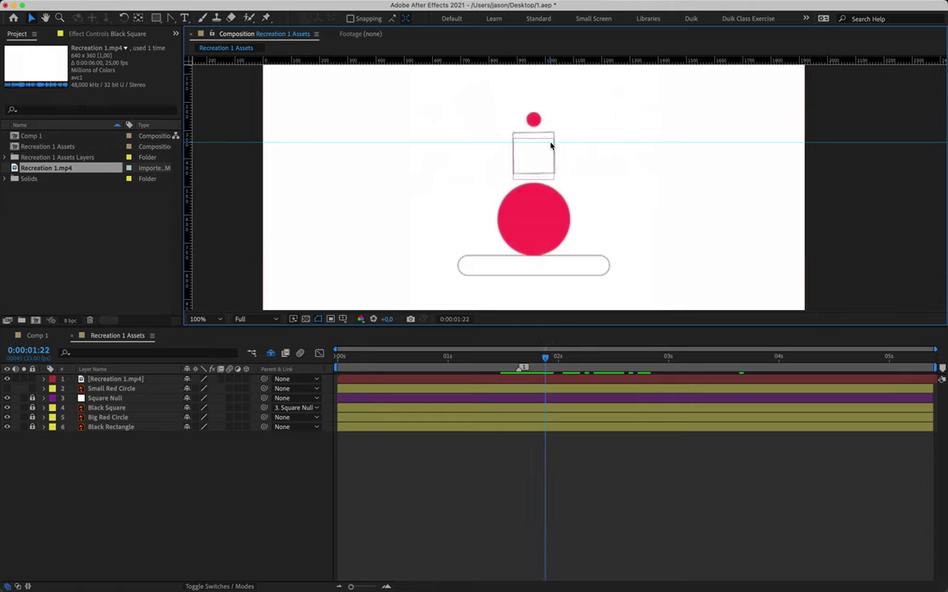
key(Page_Up)
key(Page_Up)
key(Page_Down)
key(Page_Up)
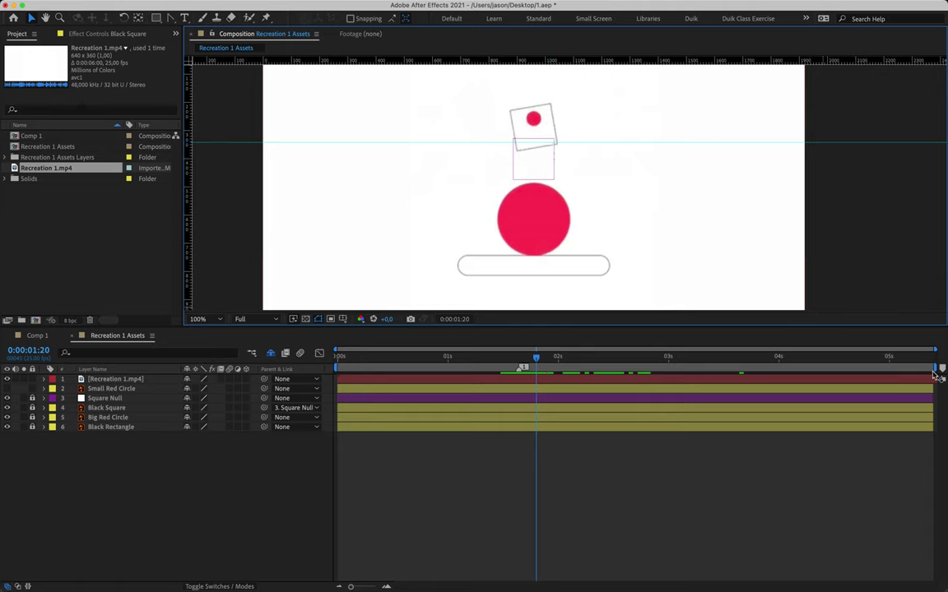
key(shift+2)
drag(485, 57, 540, 125)
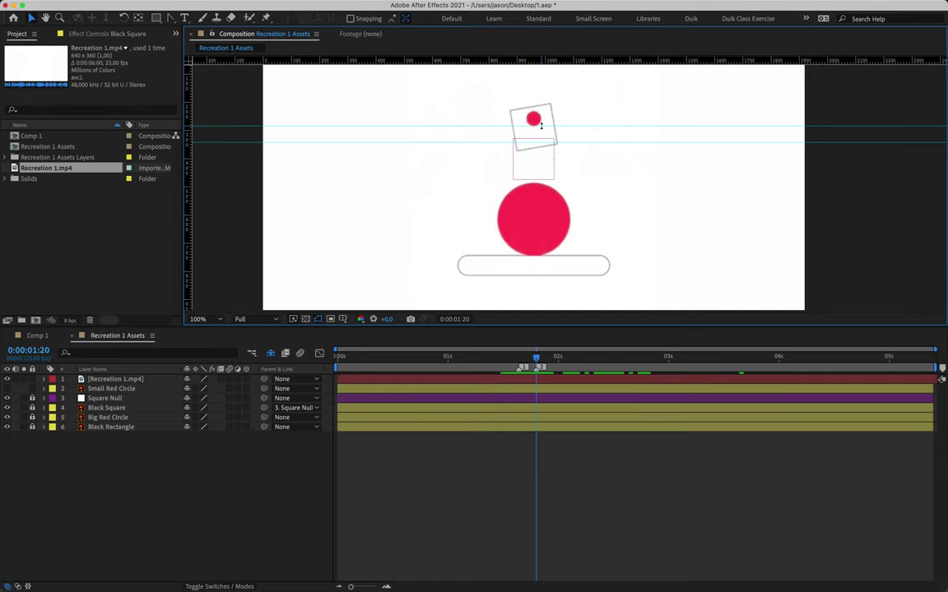
- Add marker 3 at 0:00:02:02, where the small circle lands on the tilted square
key(space)
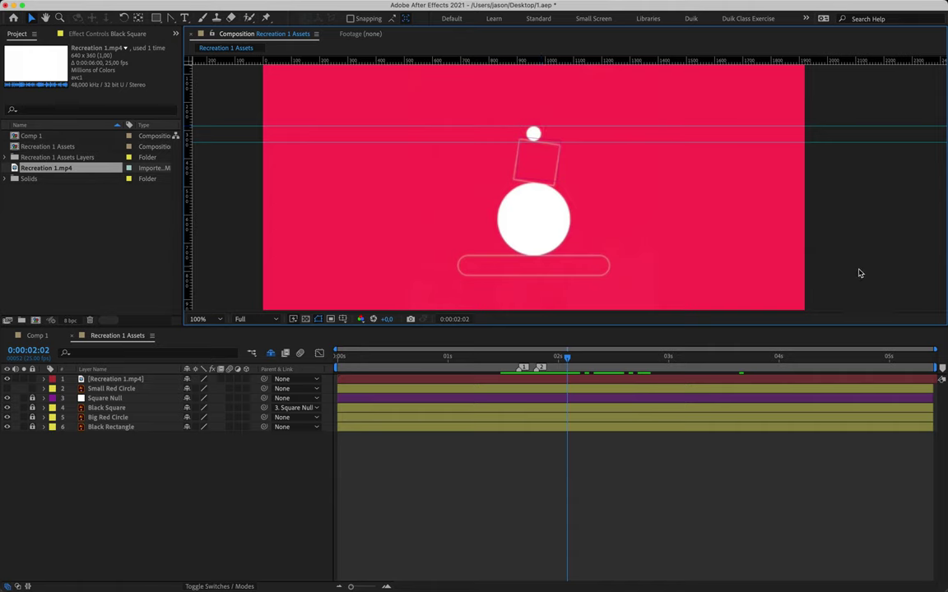
drag(942, 369, 569, 367)
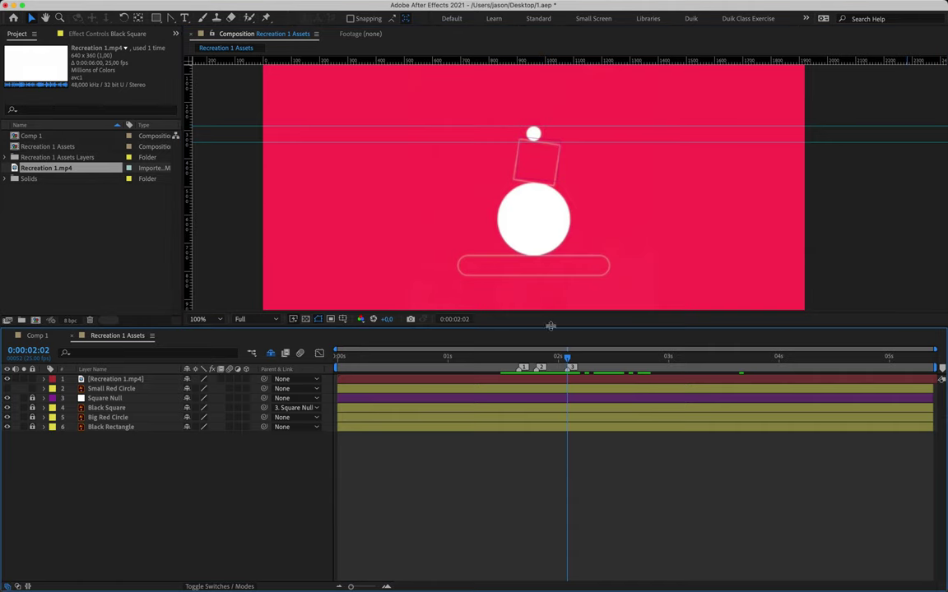
- Add marker 4 at 0:00:02:22 and marker 5 at 0:00:03:05 to bound the small circle's pause near the square's corner
drag(564, 358, 650, 362)
scroll(533, 177, up, 2)
scroll(530, 165, up, 2)
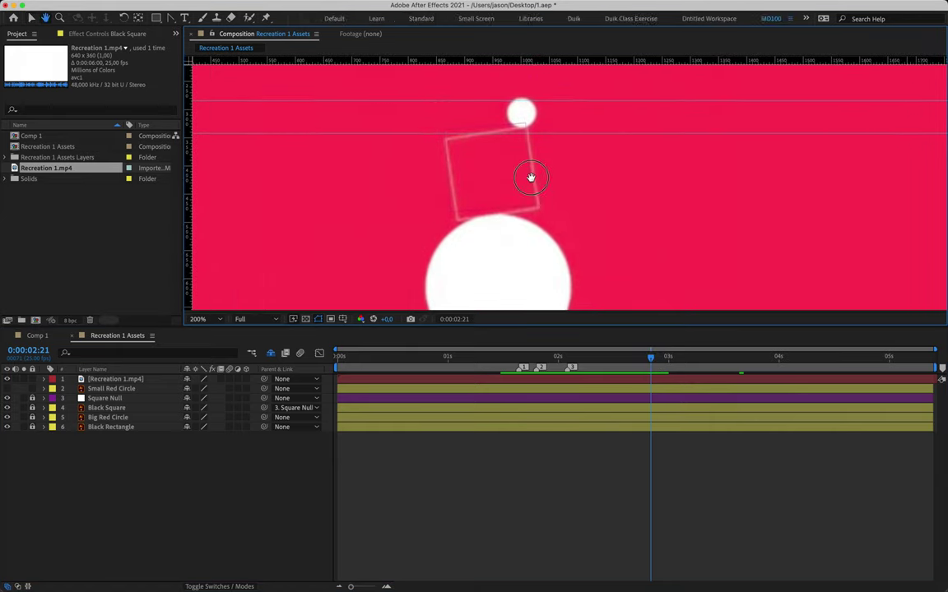
key(Page_Down)
key(Page_Down)
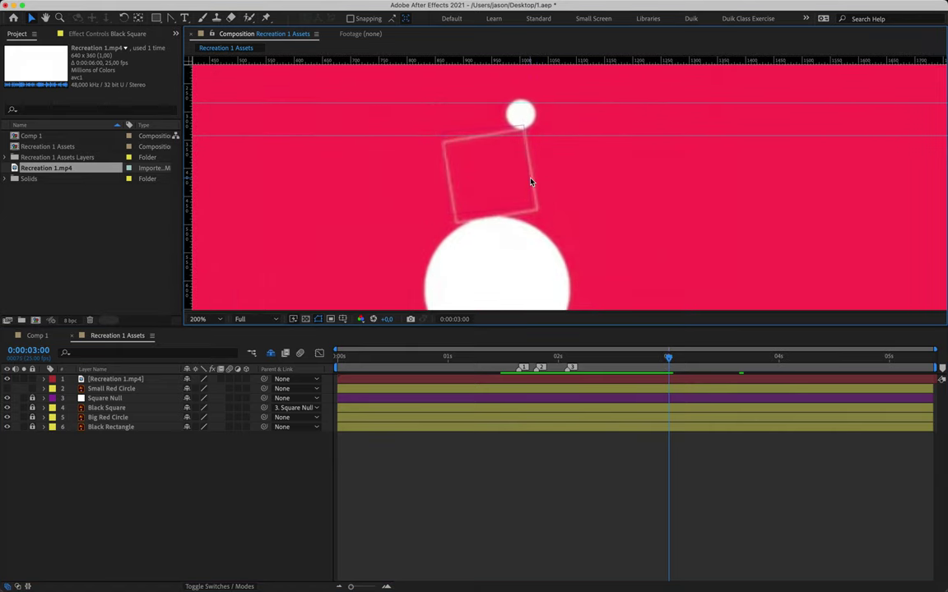
key(Page_Up)
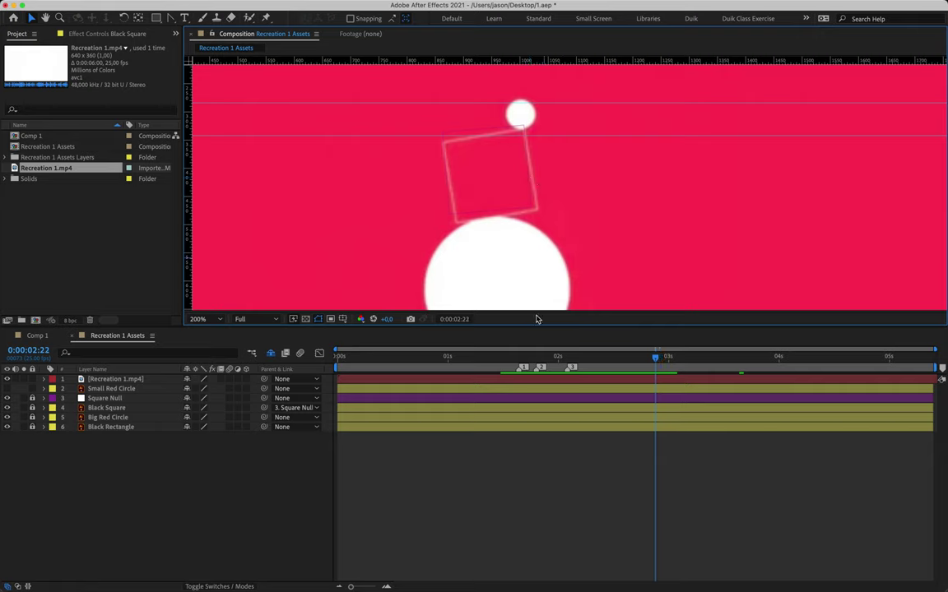
mouse_move(942, 369)
mouse_down()
mouse_move(660, 356)
mouse_move(695, 359)
mouse_up()
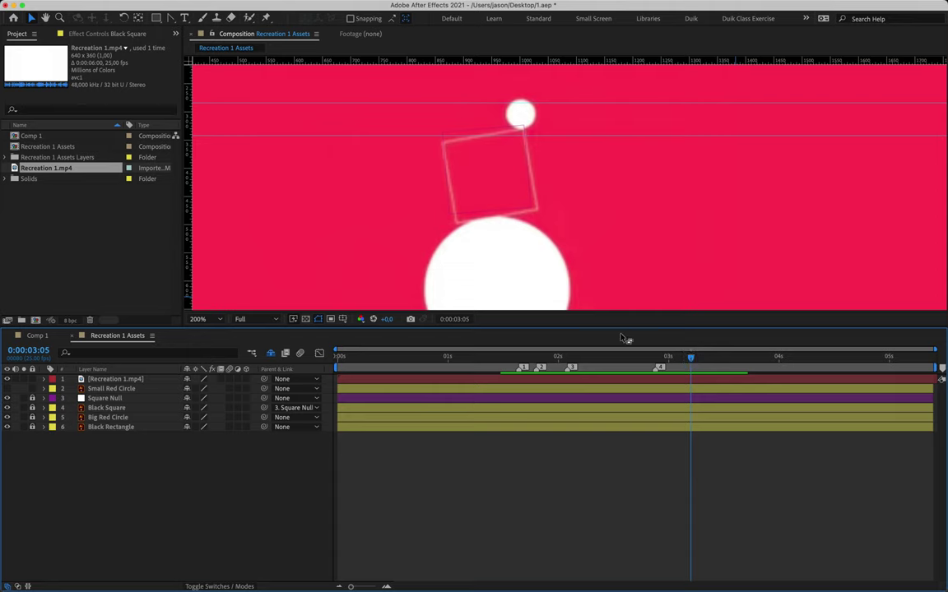
click(941, 367)
- Step frame by frame from 0:00:03:05 to 0:00:04:00 to find where the small circle comes to rest centred on the square
key(Page_Down)
key(Page_Down)
key(Page_Down)
key(Page_Down)
key(Page_Down)
key(Page_Down)
key(Page_Down)
key(Page_Down)
key(Page_Down)
key(Page_Down)
key(Page_Down)
key(Page_Down)
key(Page_Down)
key(Page_Down)
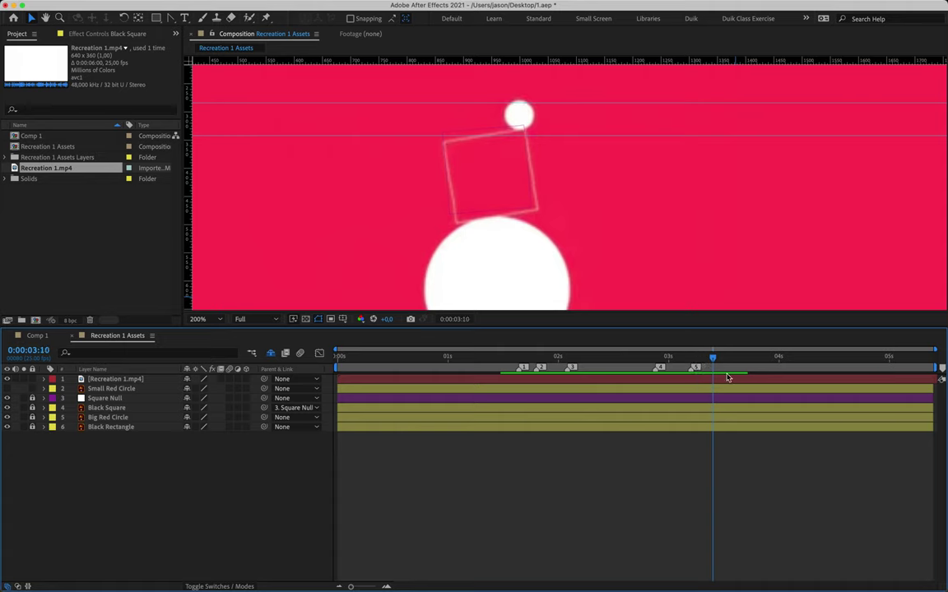
key(Page_Down)
key(Page_Down)
key(Page_Down)
key(Page_Down)
key(Page_Down)
key(Page_Down)
key(Page_Down)
key(Page_Down)
key(Page_Down)
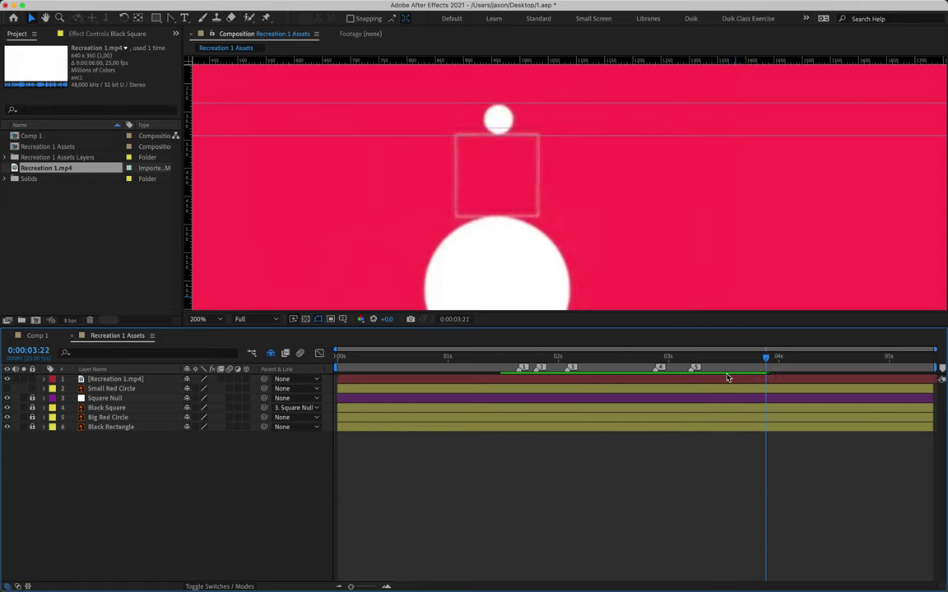
key(Page_Up)
key(Page_Up)
key(Page_Up)
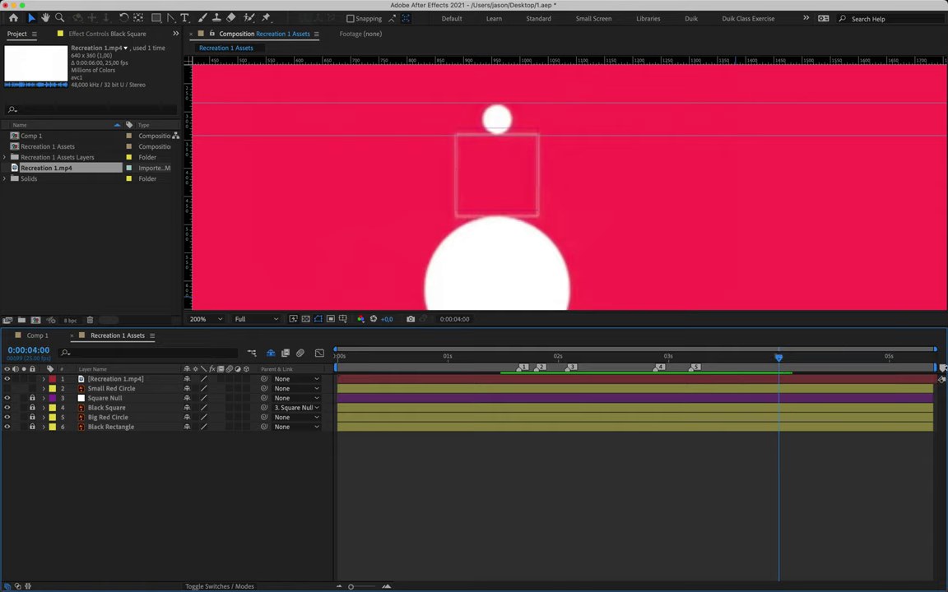
- Add composition marker 6 at 0:00:04:00
drag(942, 369, 778, 367)
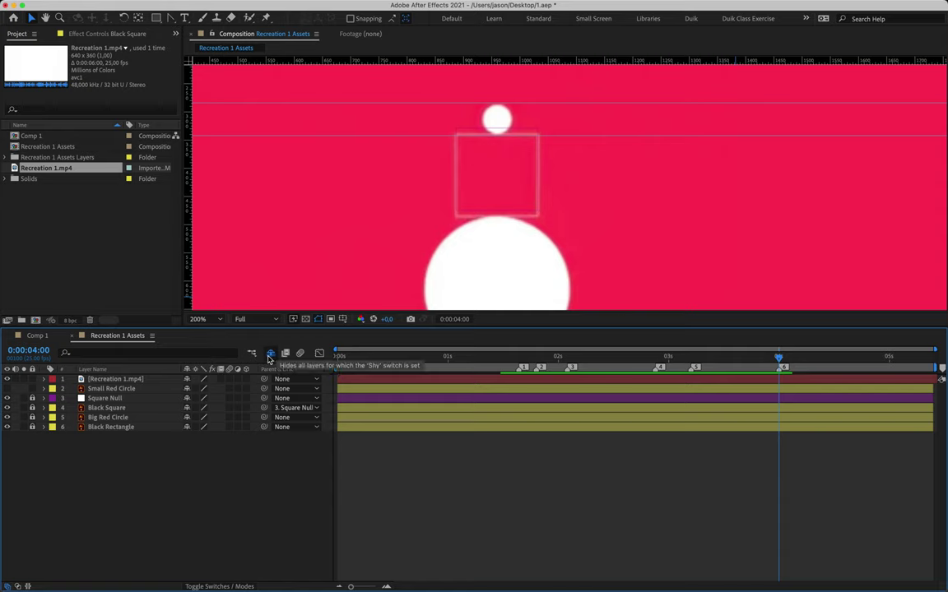
- Hide the Recreation 1.mp4 reference layer and make the Small Red Circle layer visible and selected
click(7, 380)
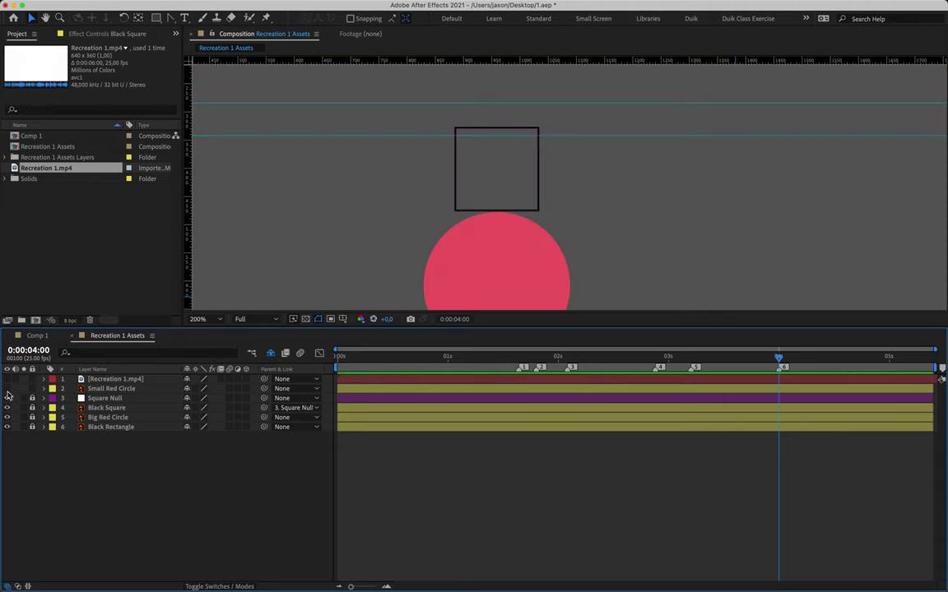
click(7, 389)
click(111, 389)
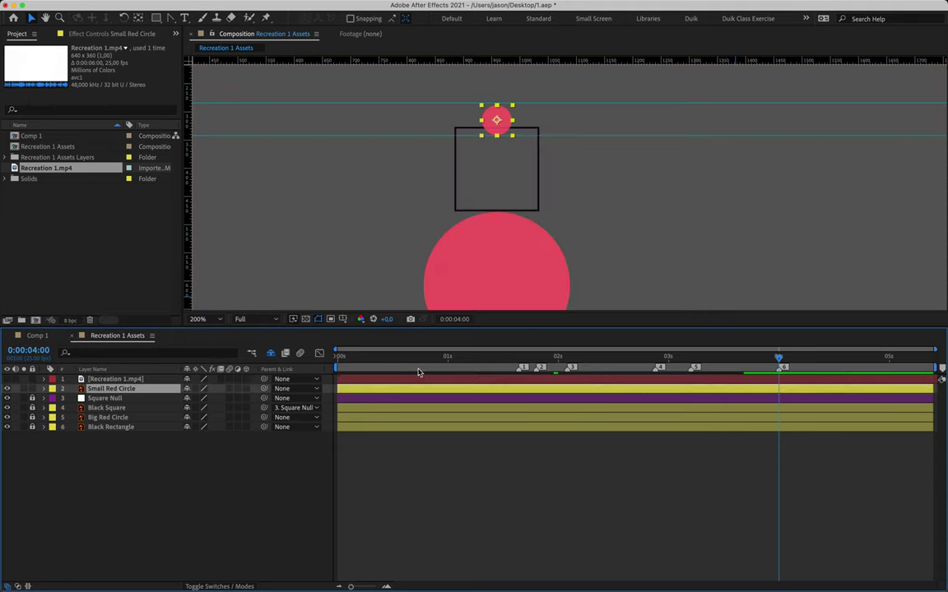
- Set a starting Position keyframe for the Small Red Circle at marker 1, 0:00:01:16
click(519, 360)
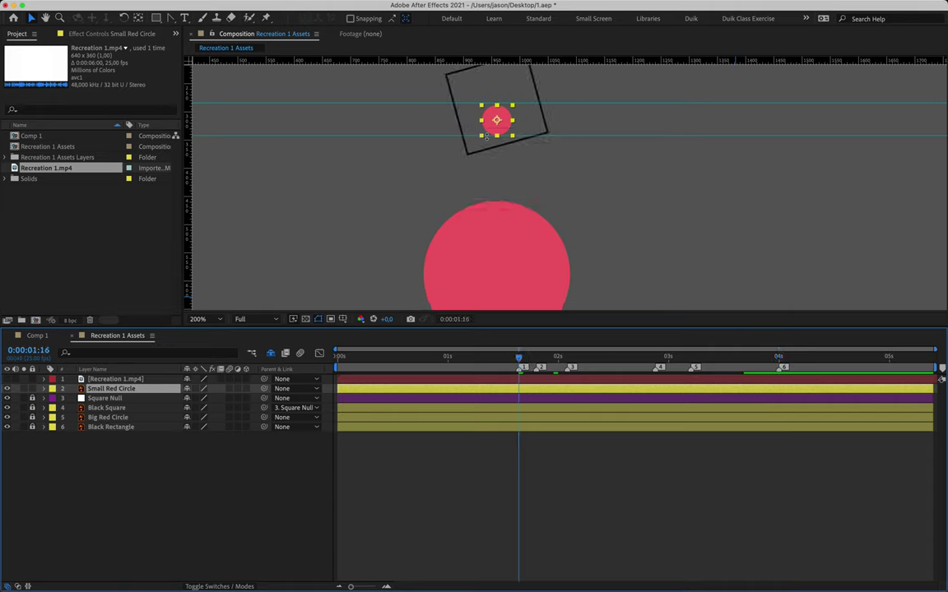
key(Return)
key(Up)
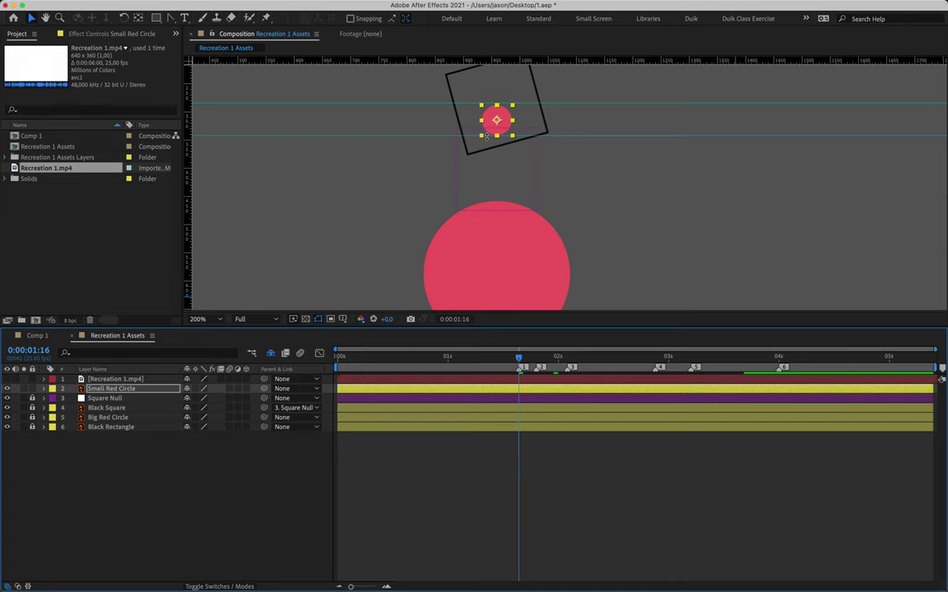
key(p)
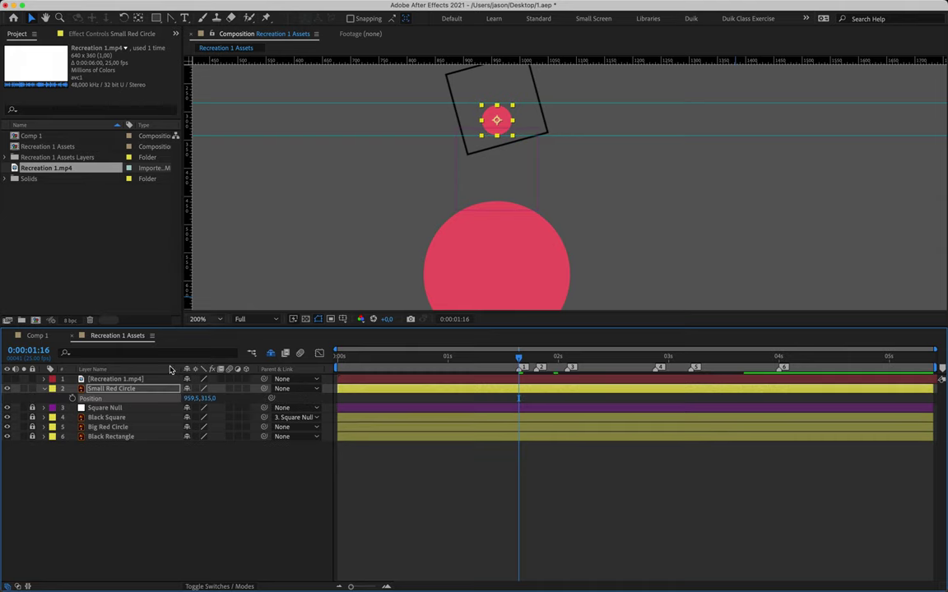
click(71, 398)
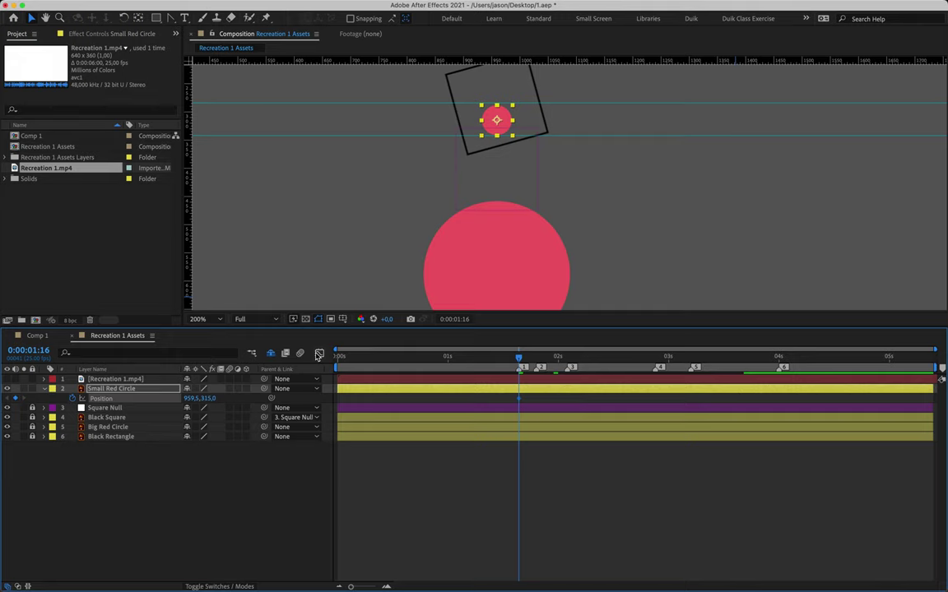
- Keyframe the Small Red Circle's Opacity at 100% on 0:00:01:16 and 0% one frame earlier
key(shift+t)
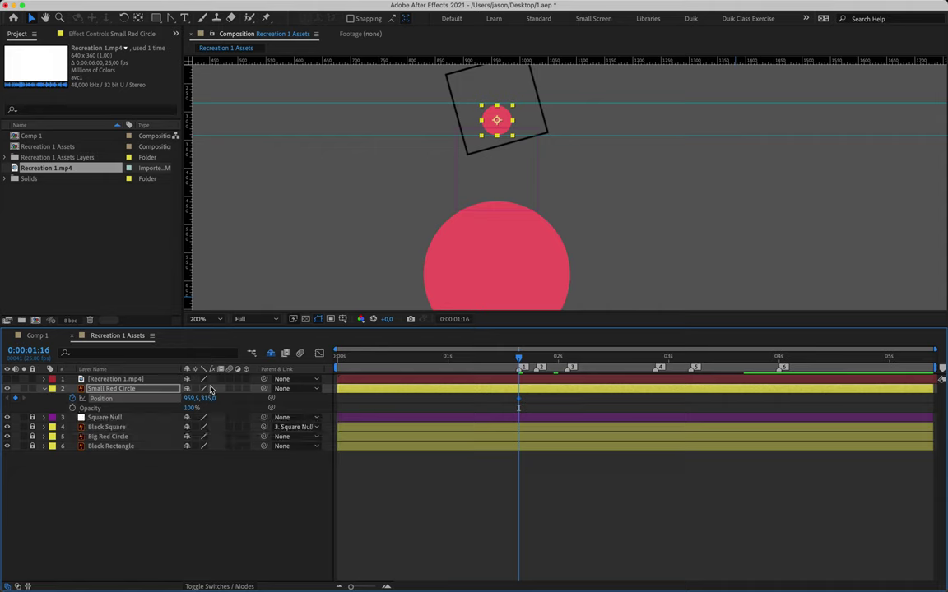
click(71, 408)
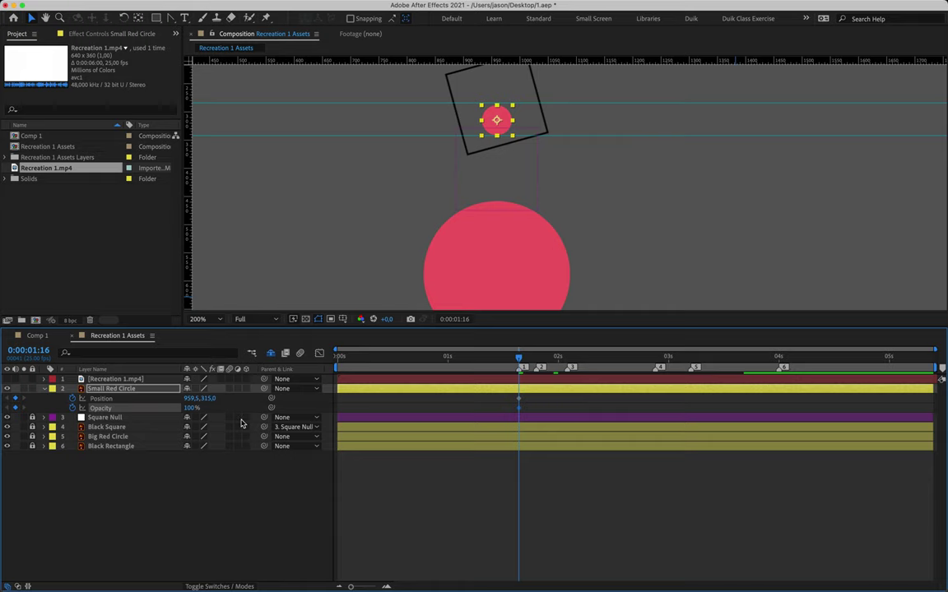
key(Page_Up)
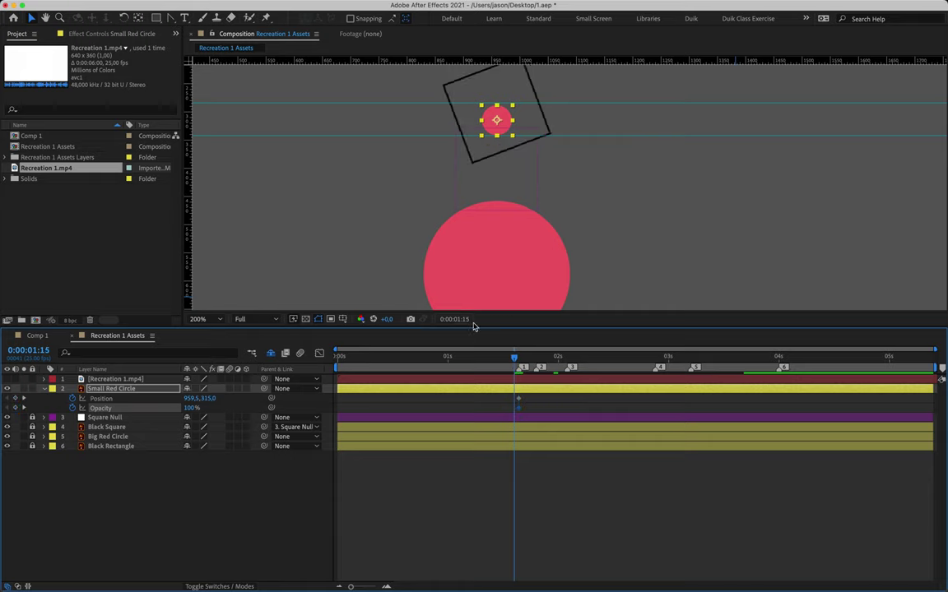
click(190, 408)
text(0)
key(Return)
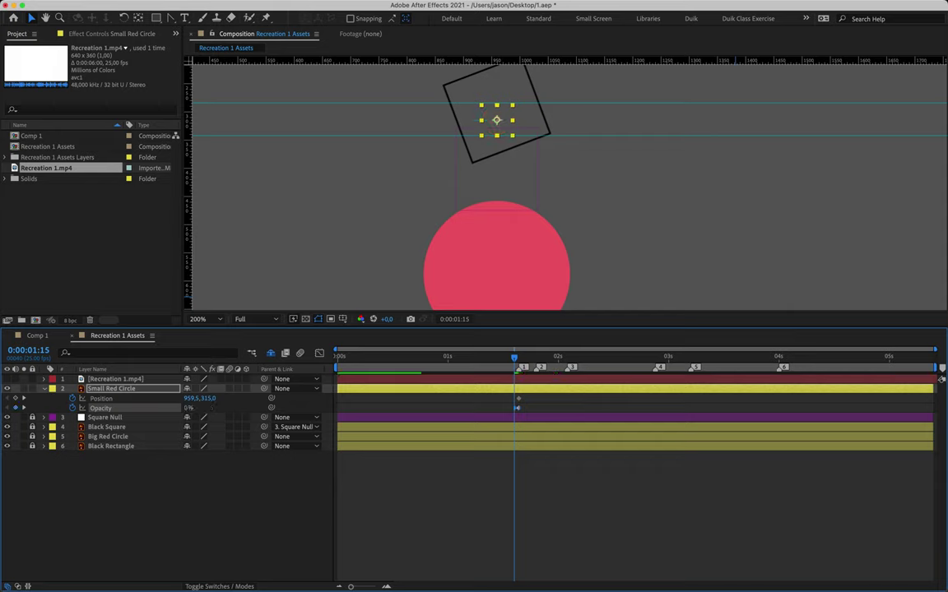
click(533, 410)
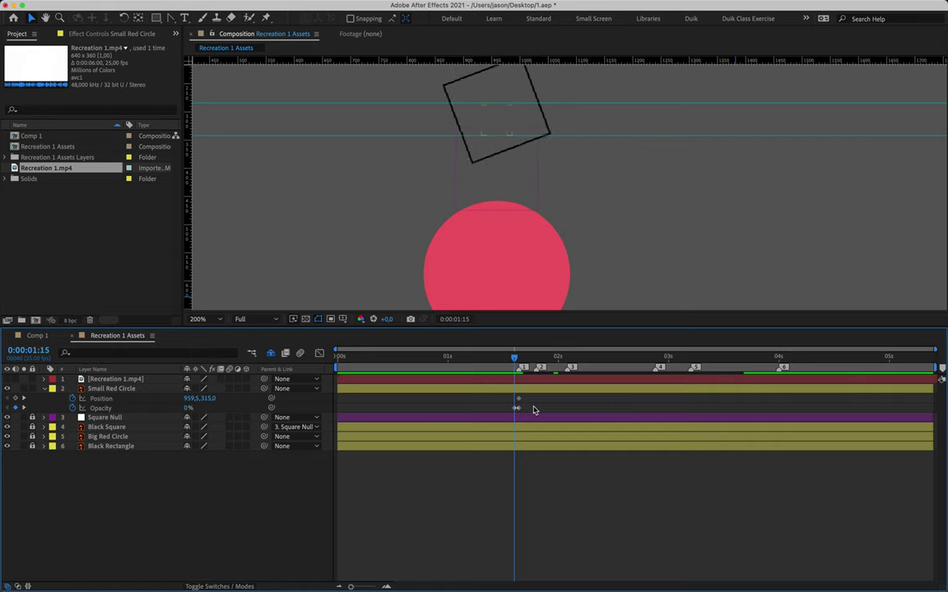
- At marker 2, 0:00:01:20, raise the Small Red Circle to Position 959.5, 258.0
key(Page_Down)
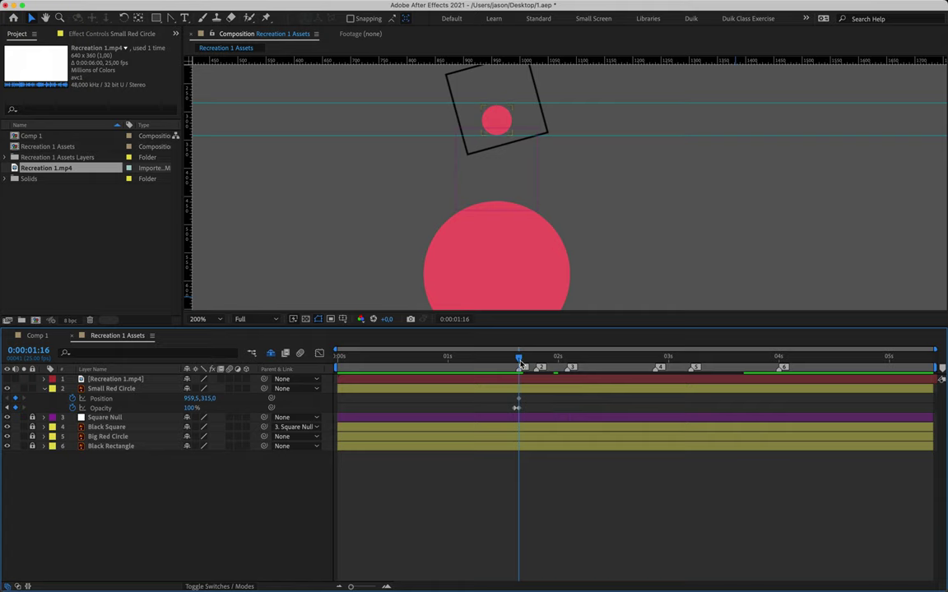
drag(520, 362, 539, 364)
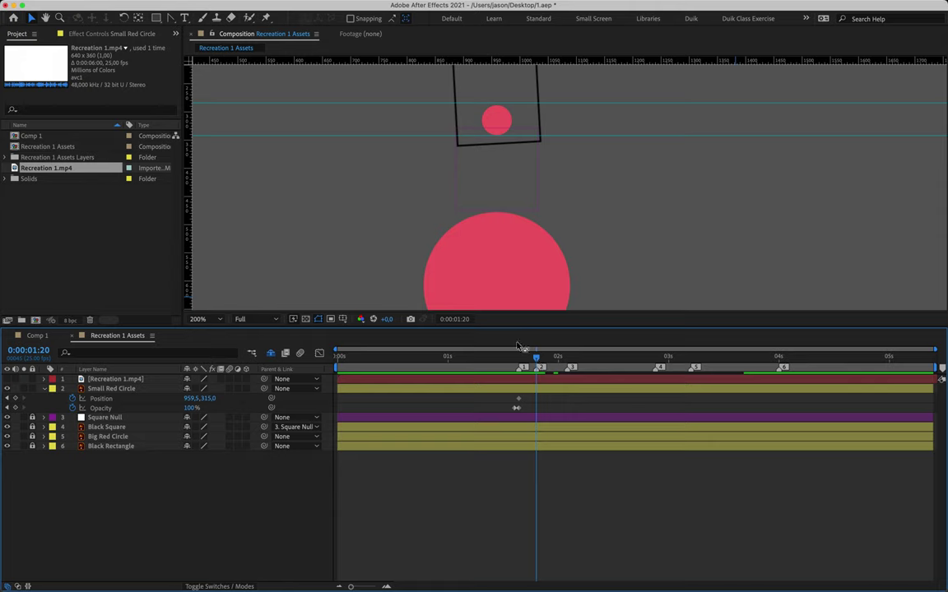
click(496, 121)
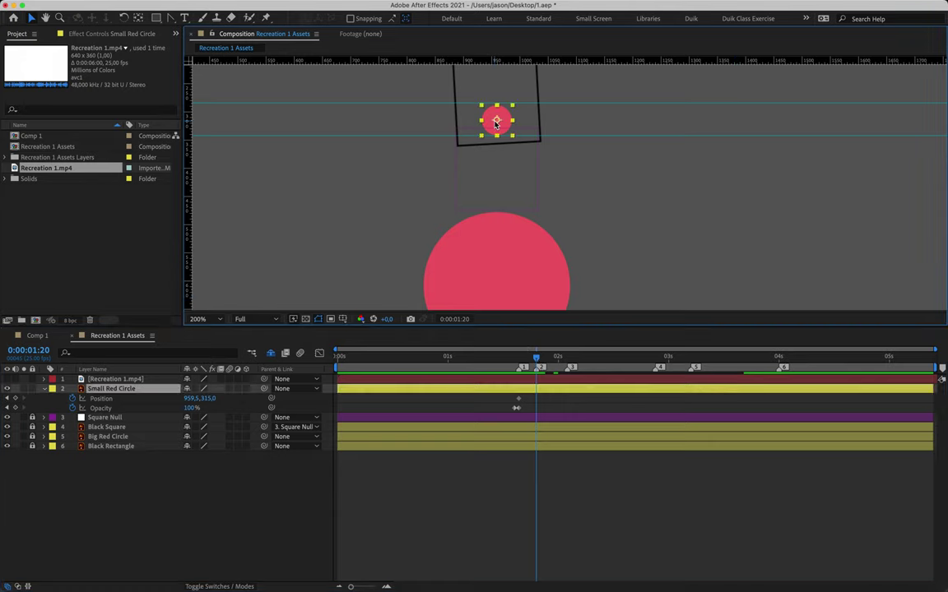
key(shift+Up)
key(shift+Up)
key(shift+Up)
key(shift+Up)
key(shift+Up)
key(Up)
key(Up)
key(Up)
key(Up)
key(Up)
key(Up)
key(Up)
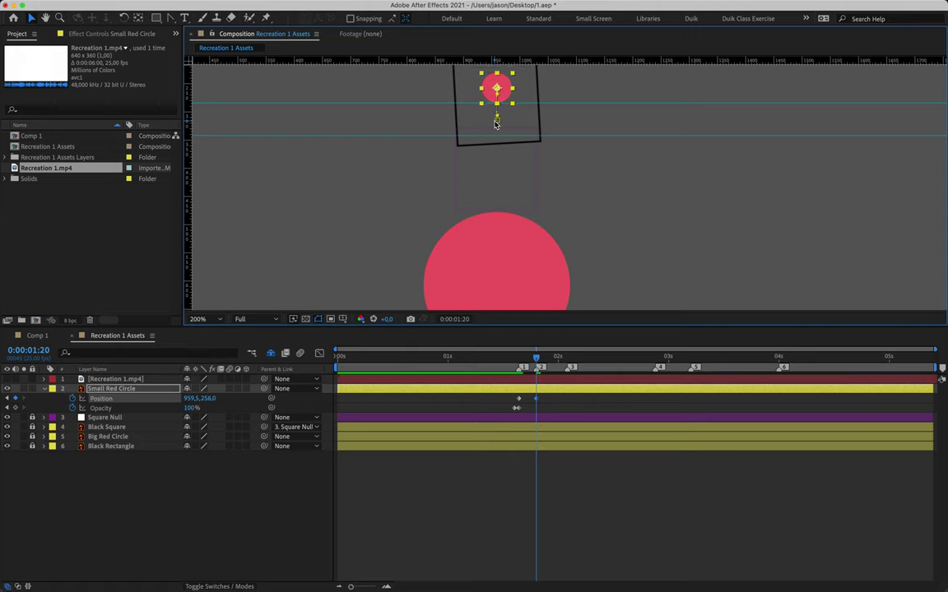
- Straighten the Small Red Circle's motion path by converting its two path points with the Convert Vertex tool
scroll(571, 116, up, 5)
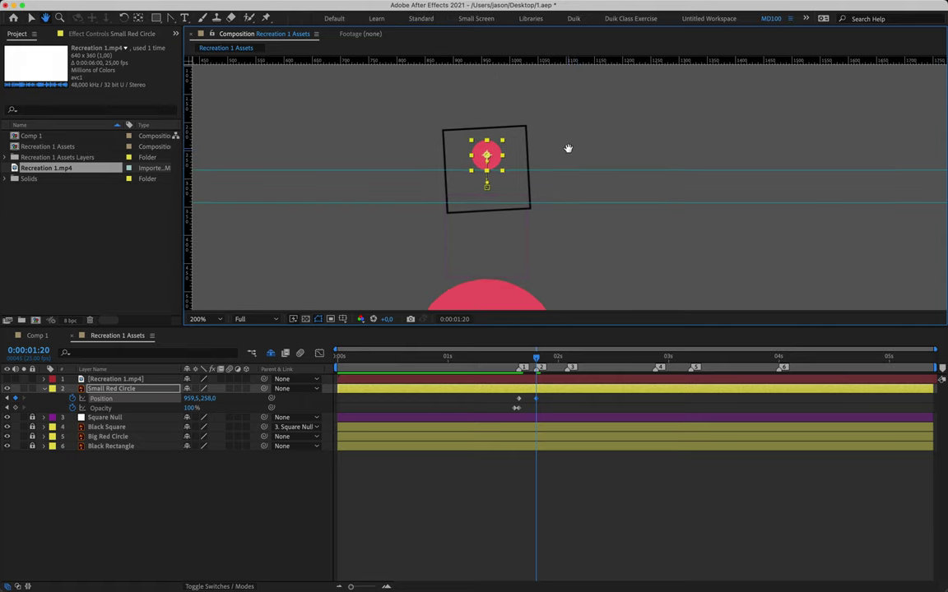
click(169, 18)
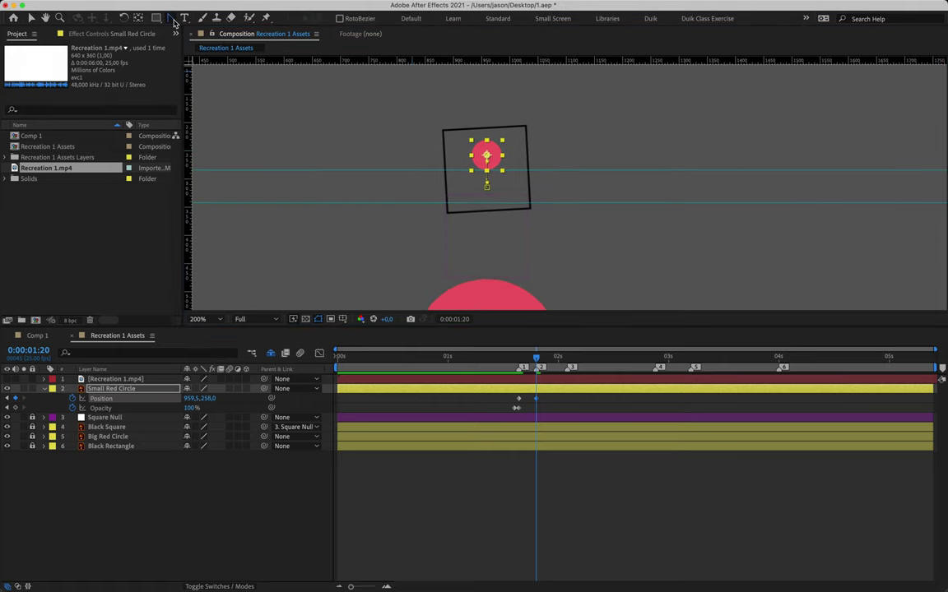
click(487, 156)
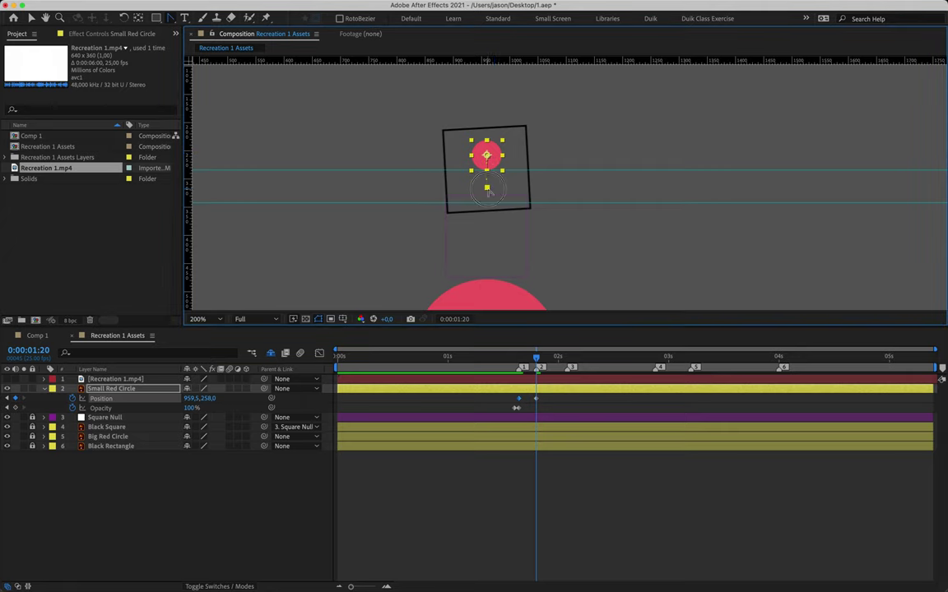
click(31, 17)
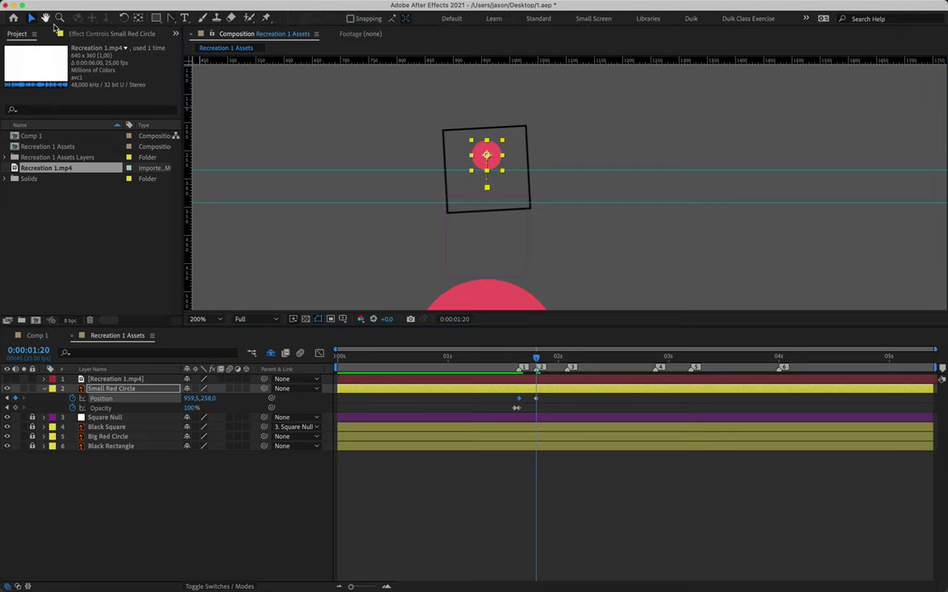
- At marker 3, 0:00:02:02, lower the Small Red Circle onto the tilted square at Position 959.5, 298.0
drag(536, 359, 567, 362)
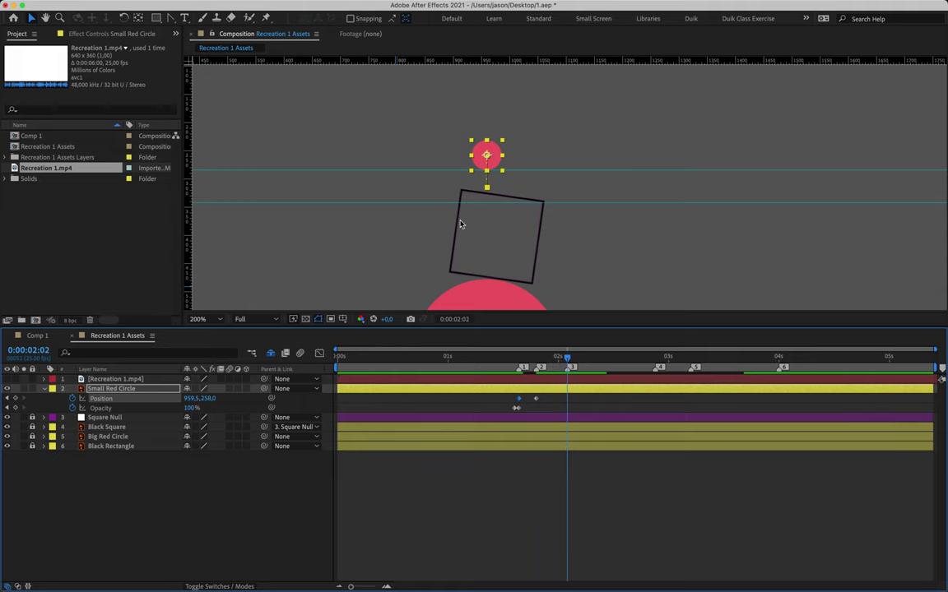
key(shift+Down)
key(shift+Down)
key(shift+Down)
key(shift+Down)
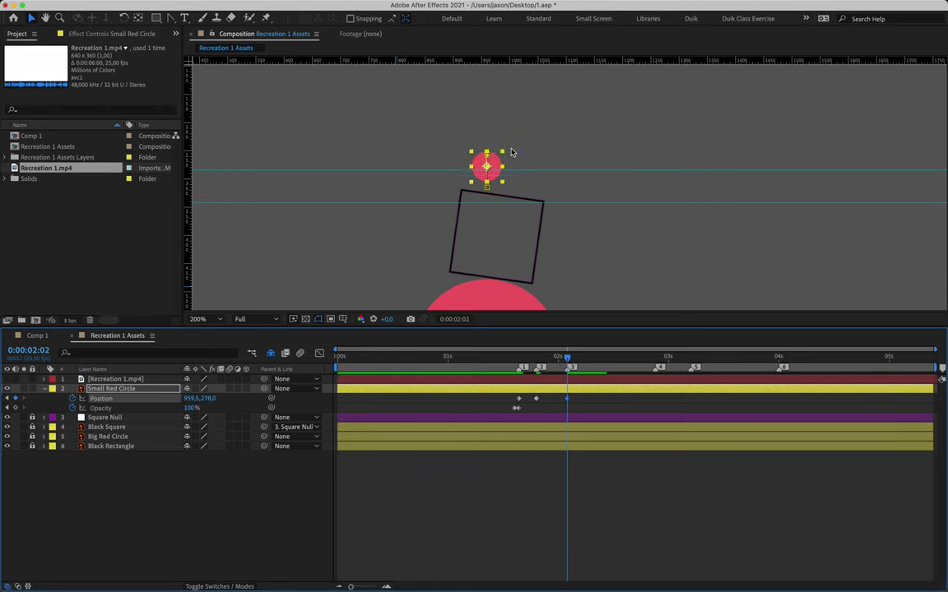
key(period)
drag(463, 206, 541, 204)
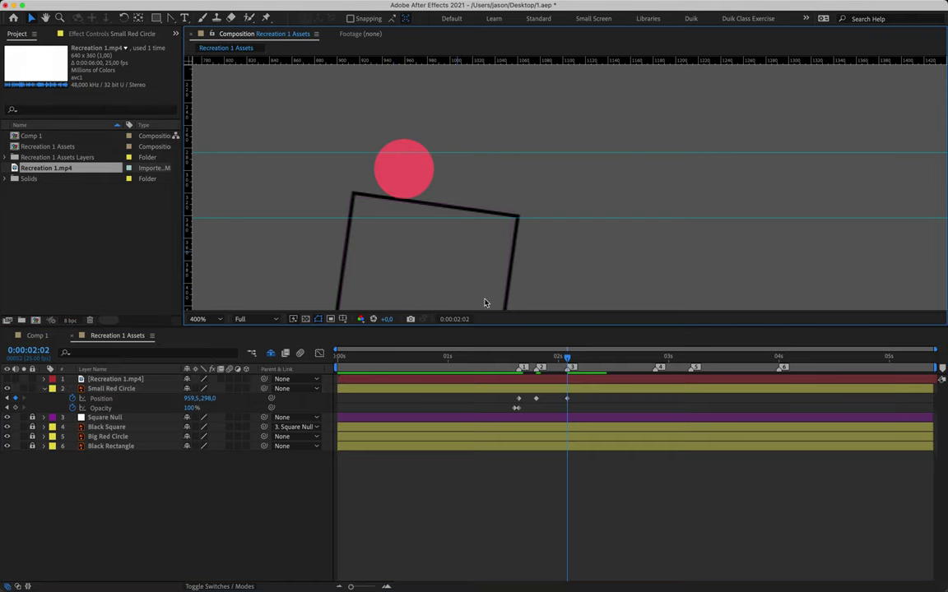
mouse_move(567, 356)
mouse_down()
mouse_move(518, 357)
mouse_move(577, 356)
mouse_move(567, 356)
mouse_up()
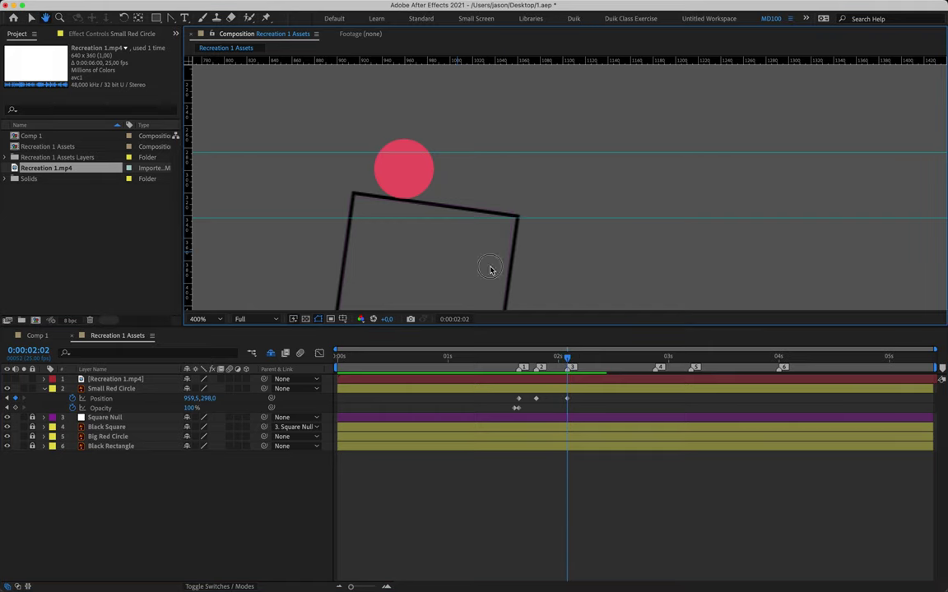
drag(493, 266, 599, 252)
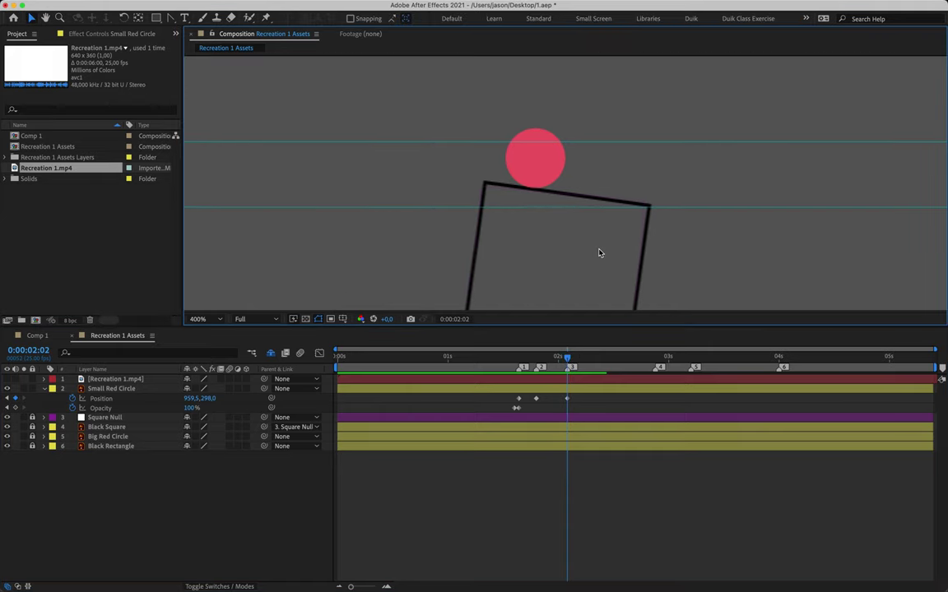
- Clear all guides from the composition view
mouse_move(477, 4)
click(309, 6)
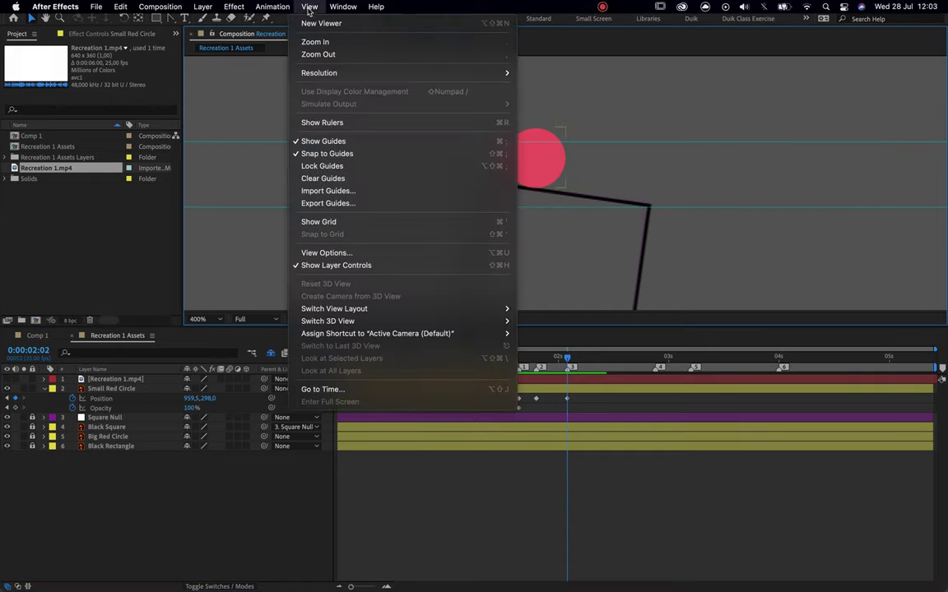
click(346, 178)
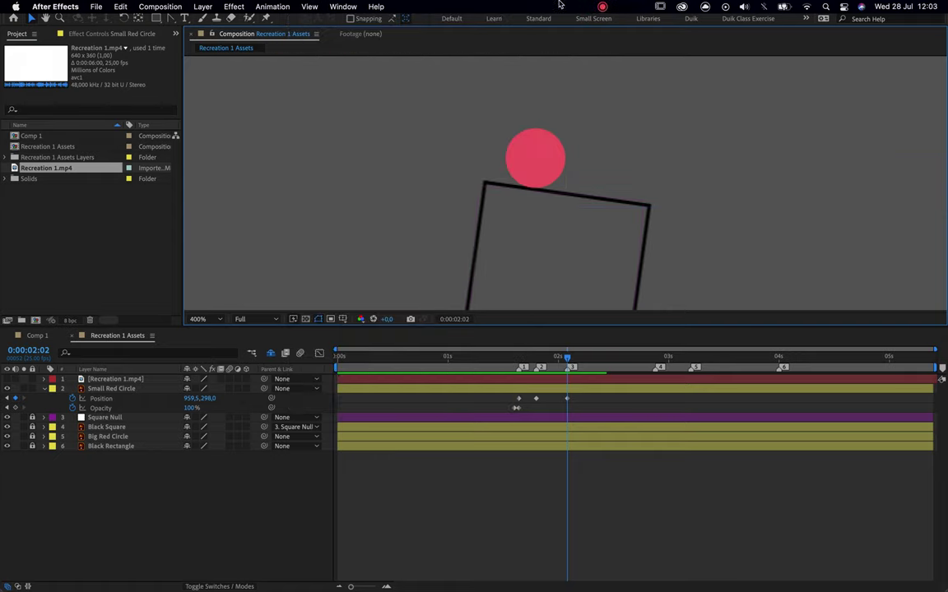
click(604, 7)
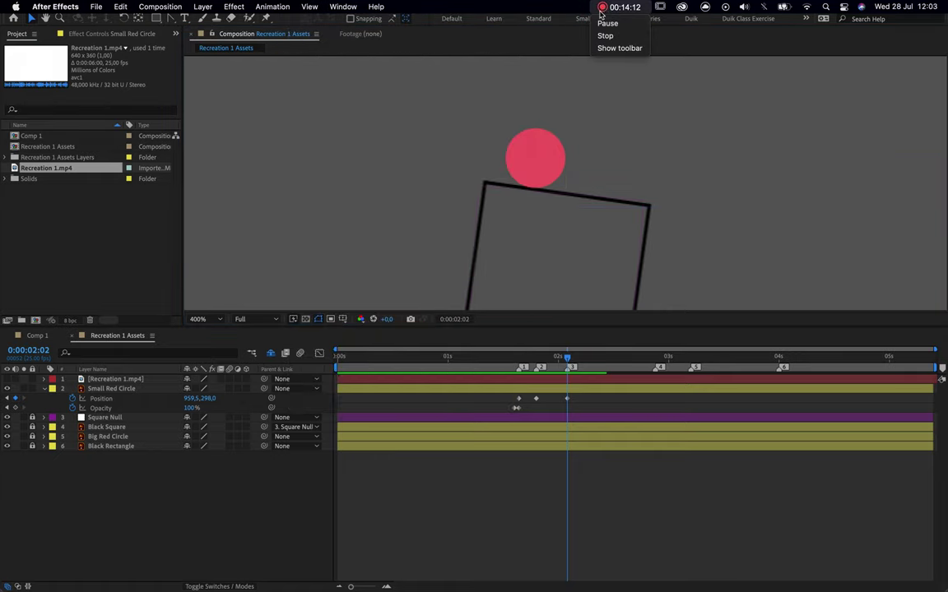
click(474, 129)
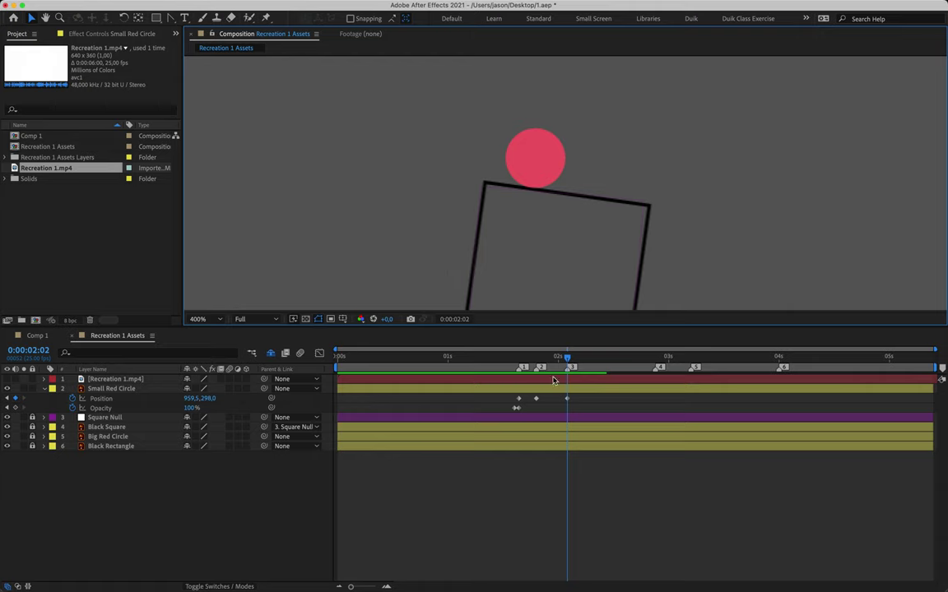
- Apply Easy Ease to all three Position keyframes of the Small Red Circle
drag(568, 363, 658, 370)
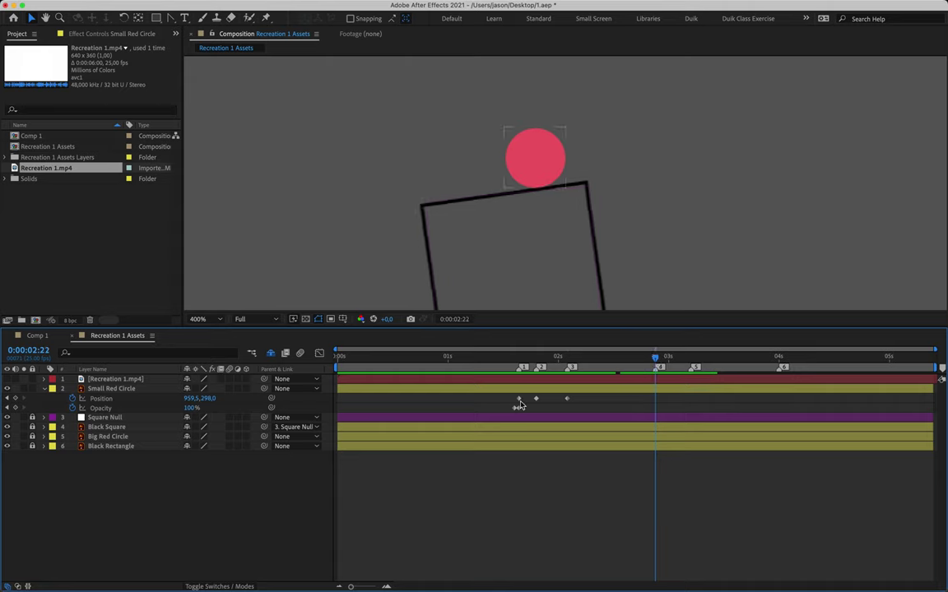
drag(508, 394, 584, 404)
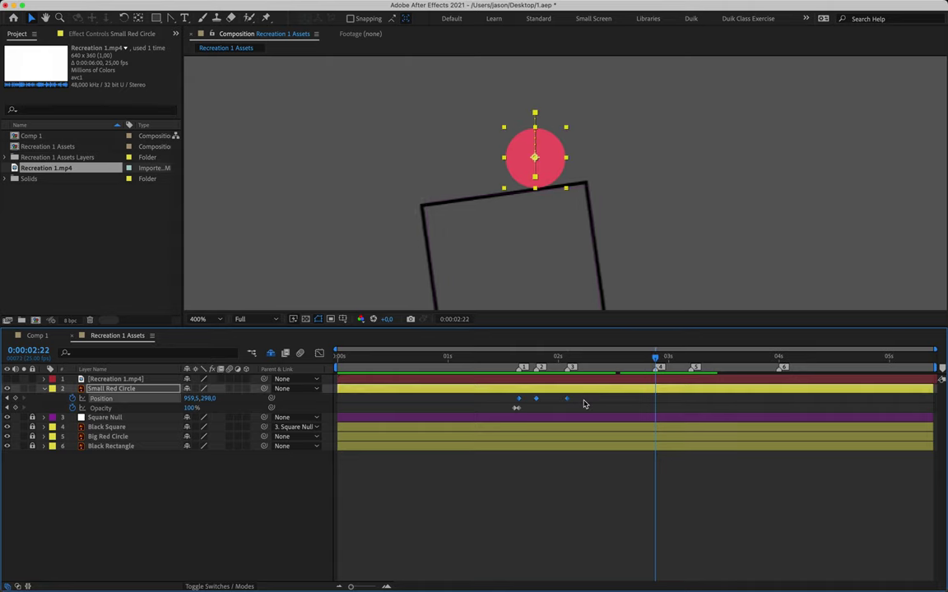
key(F9)
drag(527, 363, 517, 362)
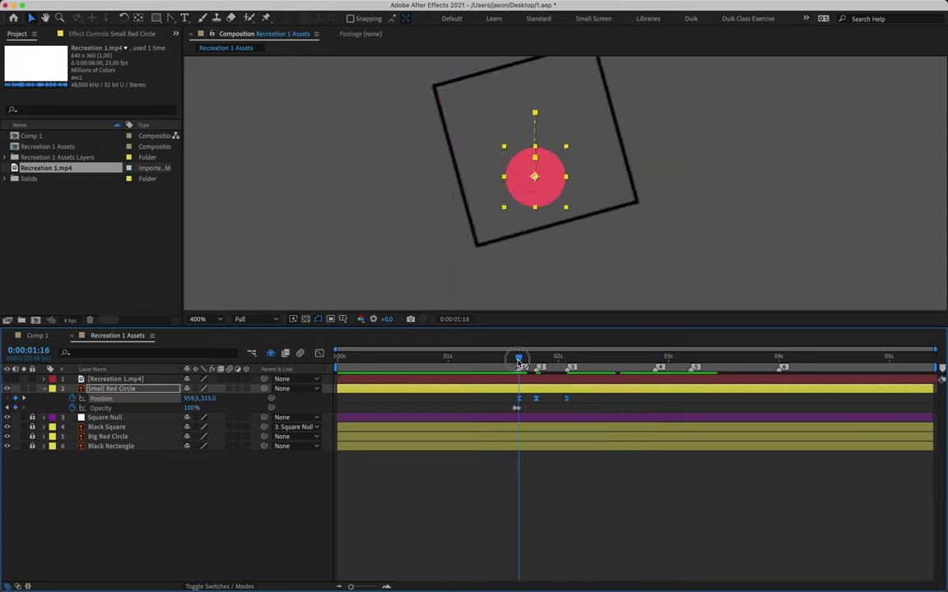
click(547, 412)
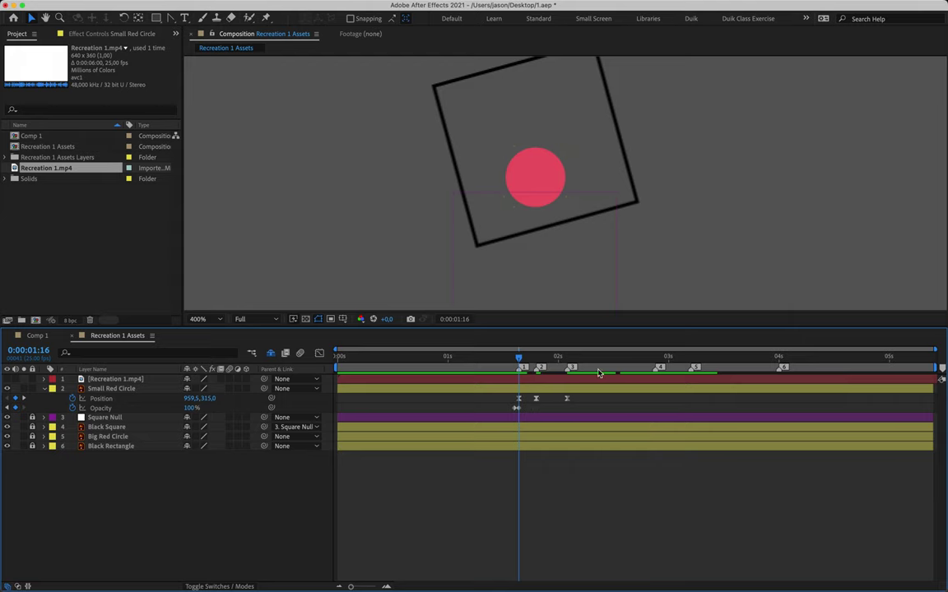
- Sharpen the Small Red Circle's pop-up and fall in the speed graph by lengthening the easing around the marker 2 keyframe, and preview it
click(518, 399)
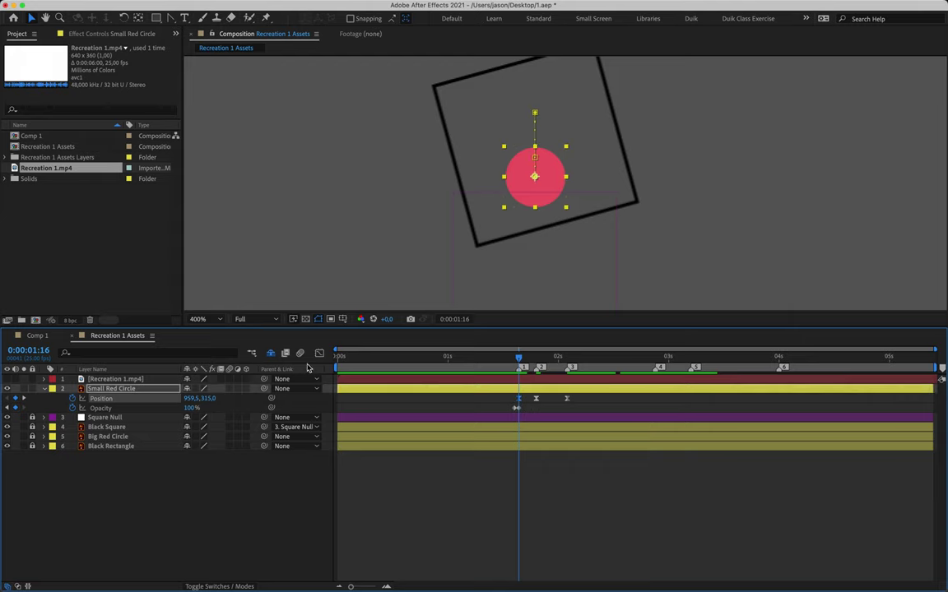
key(shift+F3)
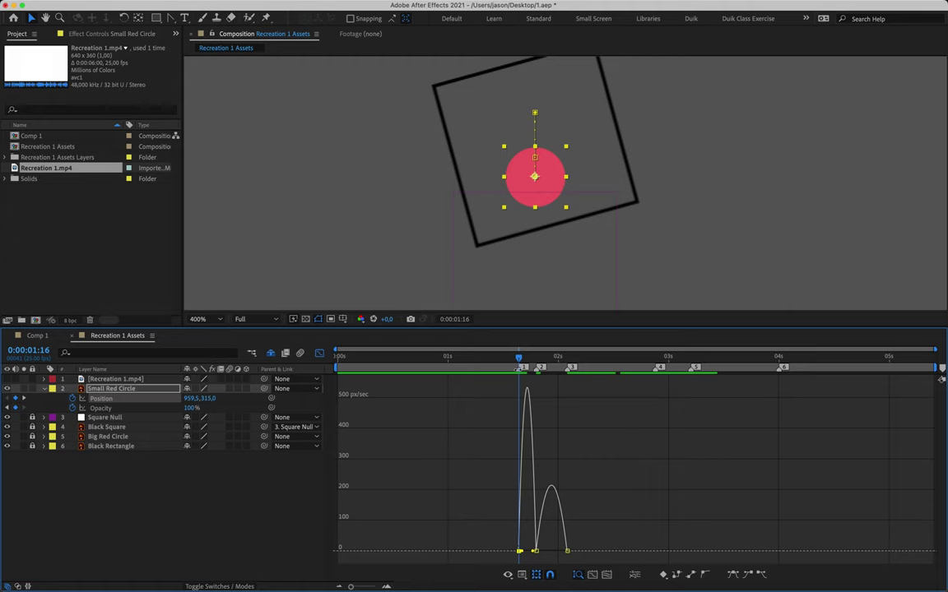
drag(518, 359, 541, 365)
mouse_move(535, 550)
mouse_down()
mouse_move(551, 550)
mouse_move(523, 552)
mouse_up()
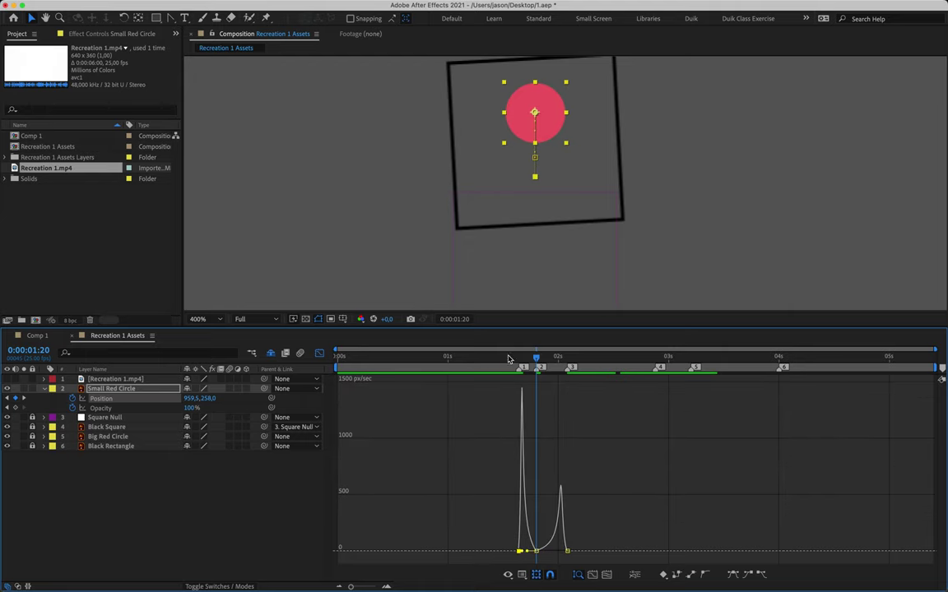
drag(535, 365, 508, 365)
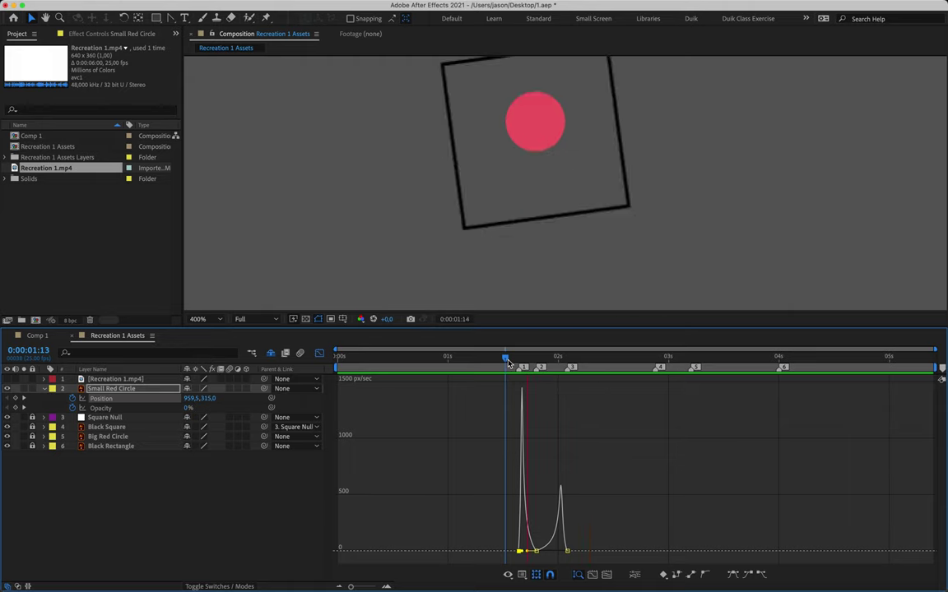
key(space)
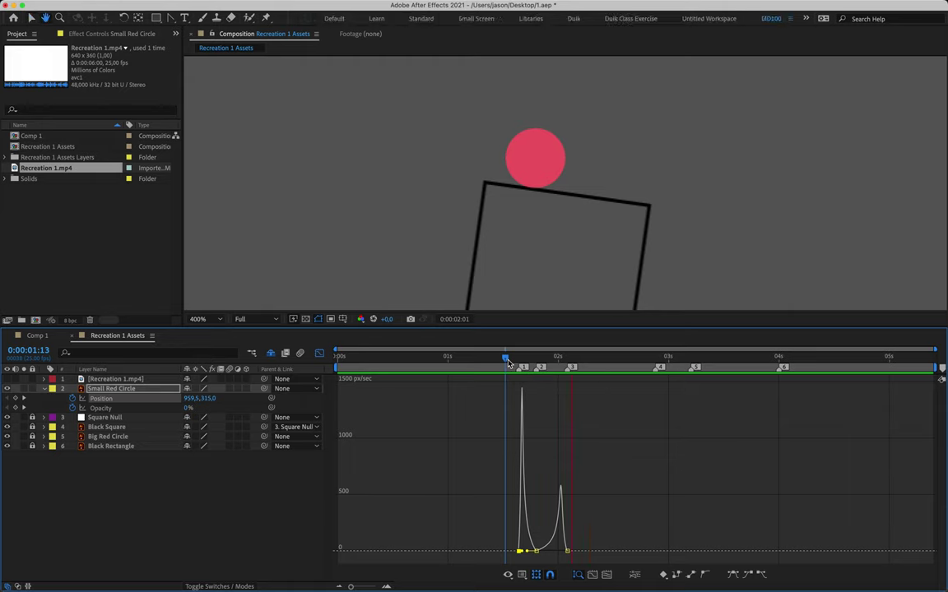
- At marker 4, 0:00:02:22, place the Small Red Circle near the square's raised corner at Position 999.0, 293.0 and make that a hold keyframe
drag(517, 367, 655, 368)
key(Home)
click(319, 352)
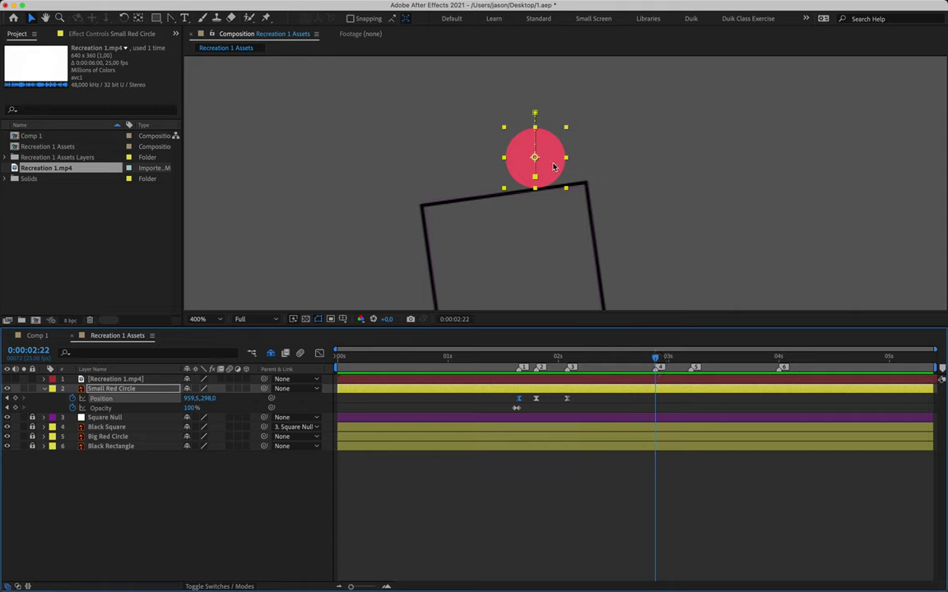
drag(556, 160, 597, 162)
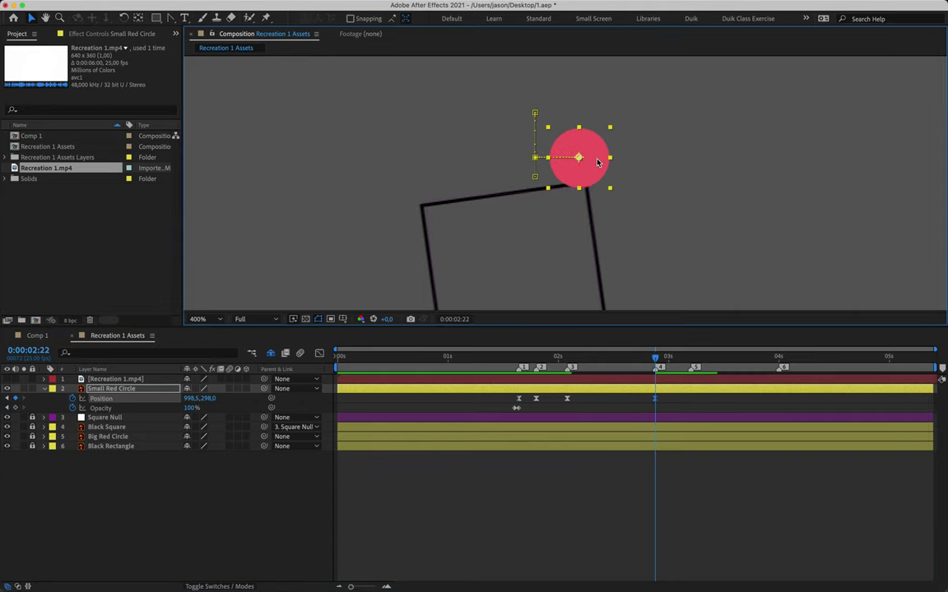
key(Up)
key(Up)
key(Up)
key(Up)
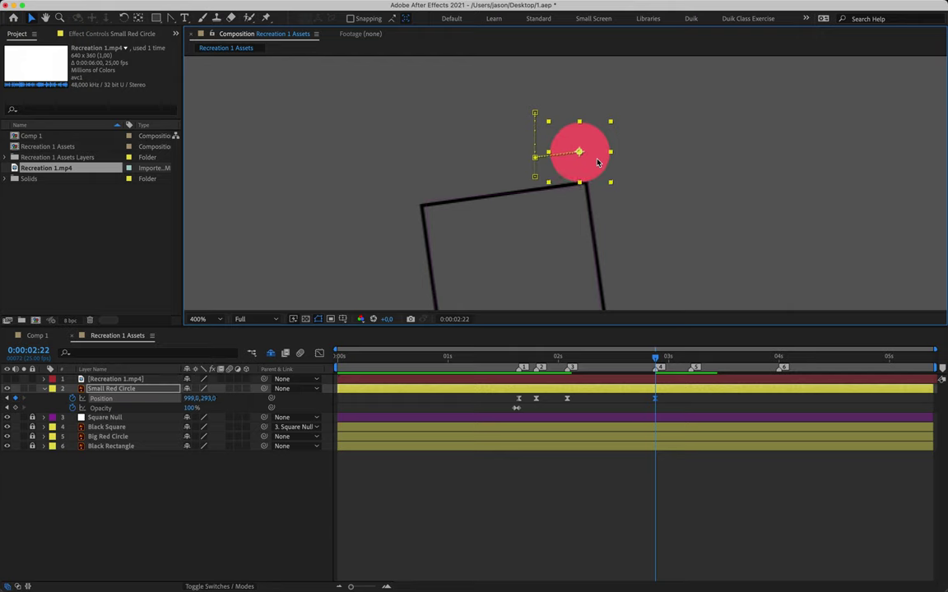
right_click(655, 400)
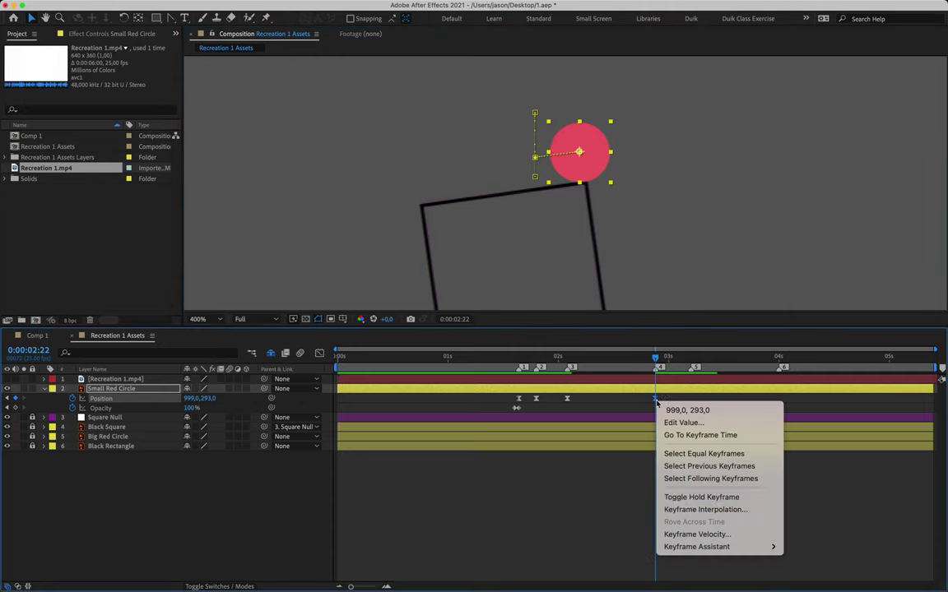
click(689, 498)
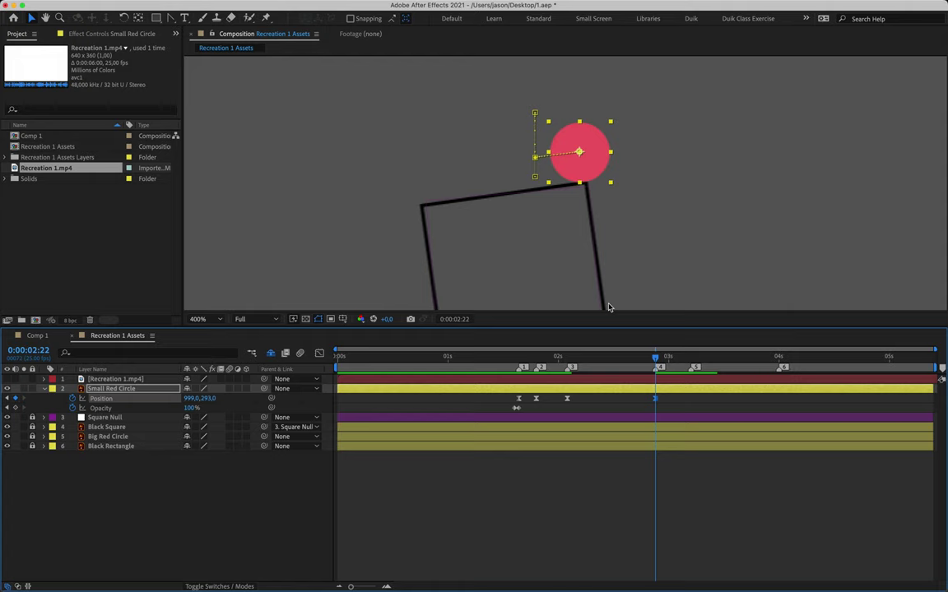
- Curve the Small Red Circle's motion path downward between markers 3 and 4 by pulling a handle from the marker 4 point with the Convert Vertex tool
drag(656, 357, 657, 389)
key(period)
click(173, 19)
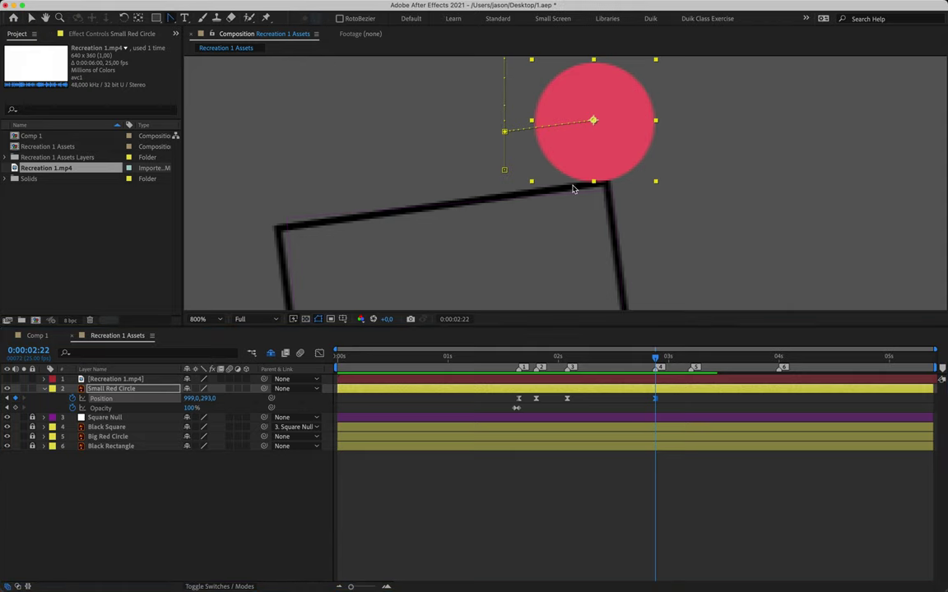
drag(593, 121, 557, 150)
alt+super+click(592, 121)
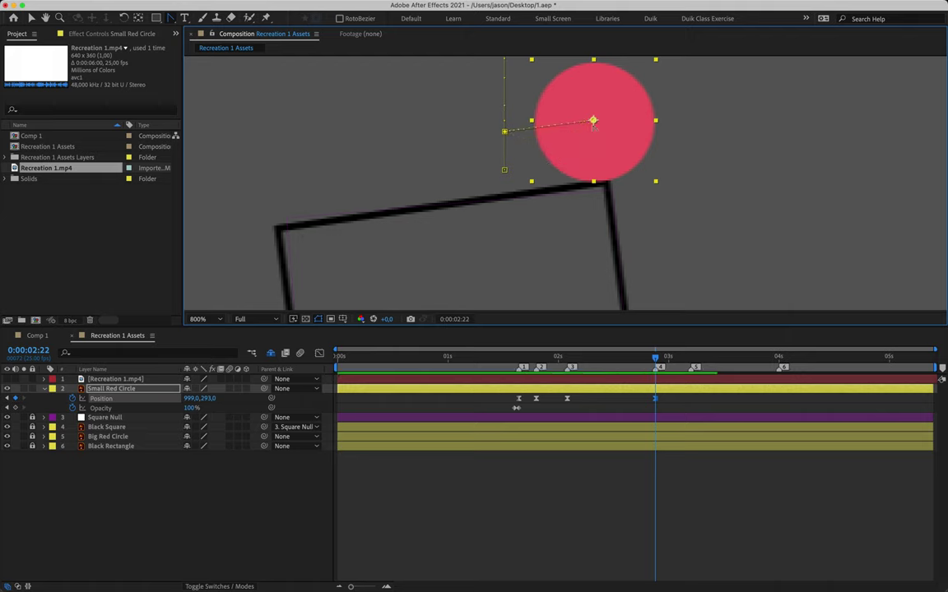
drag(656, 357, 625, 360)
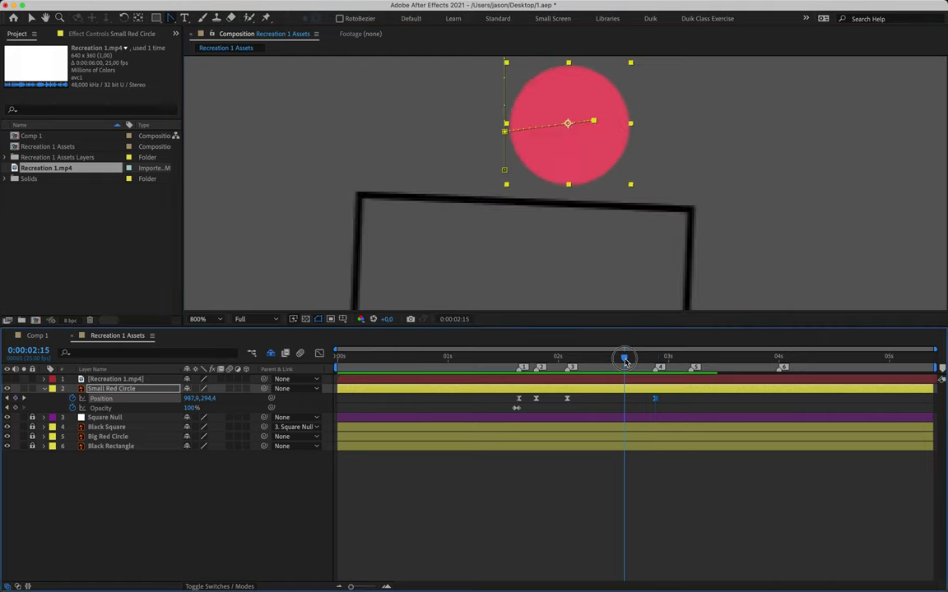
drag(594, 121, 557, 162)
mouse_move(622, 359)
mouse_down()
mouse_move(568, 359)
mouse_move(656, 359)
mouse_move(560, 359)
mouse_move(651, 359)
mouse_move(639, 360)
mouse_up()
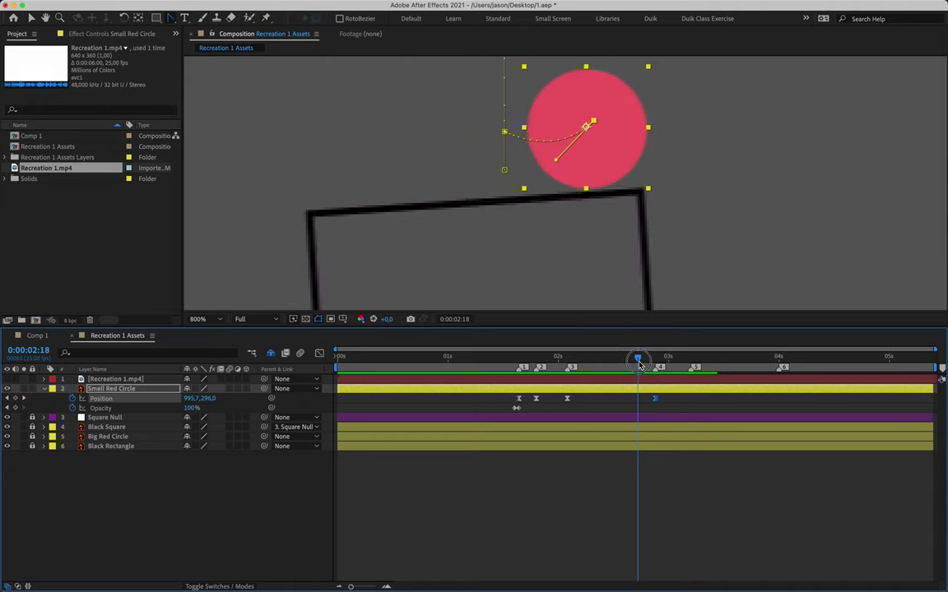
drag(556, 159, 550, 175)
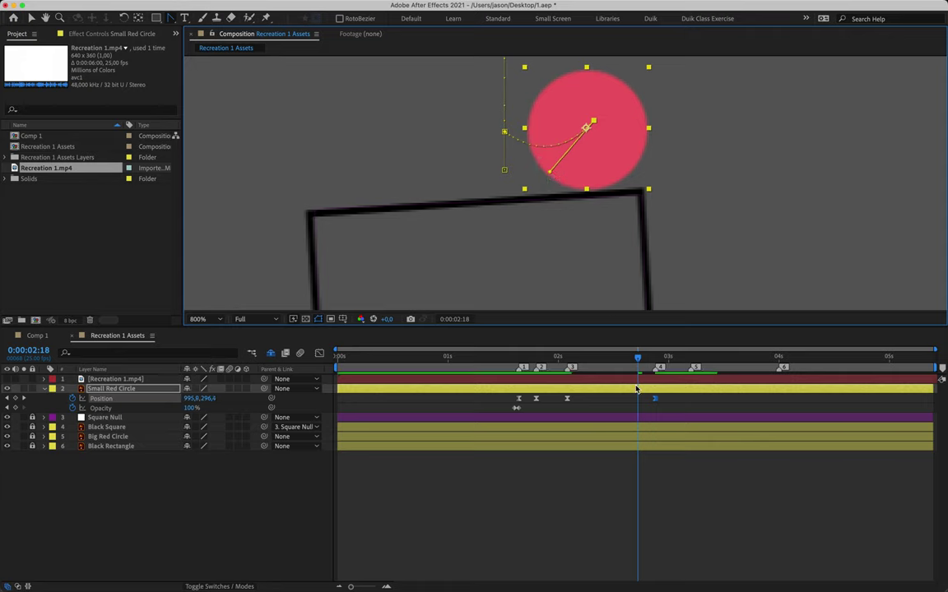
drag(637, 359, 660, 373)
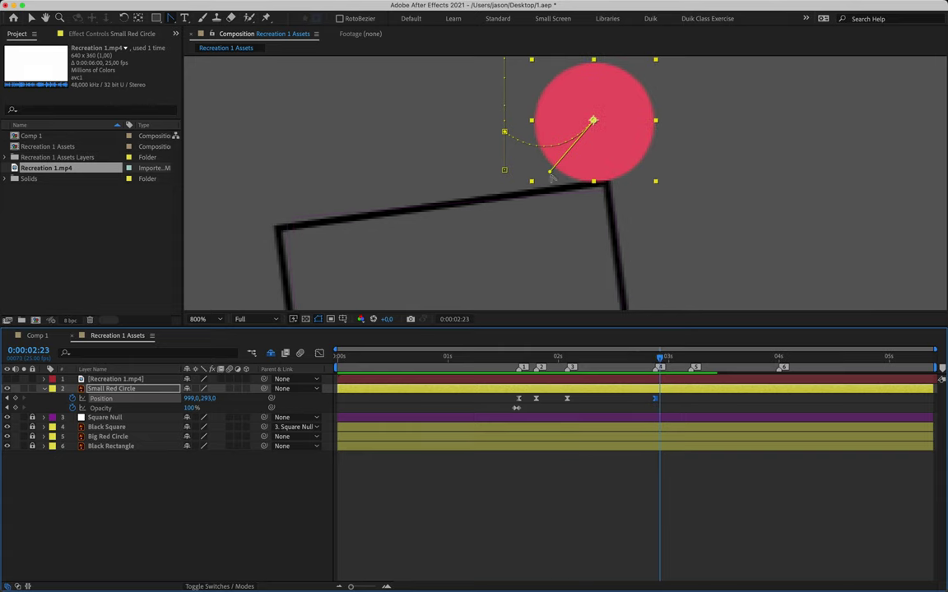
- Add a Position keyframe for the Small Red Circle at marker 5, 0:00:03:05, keeping its current location
drag(660, 362, 691, 364)
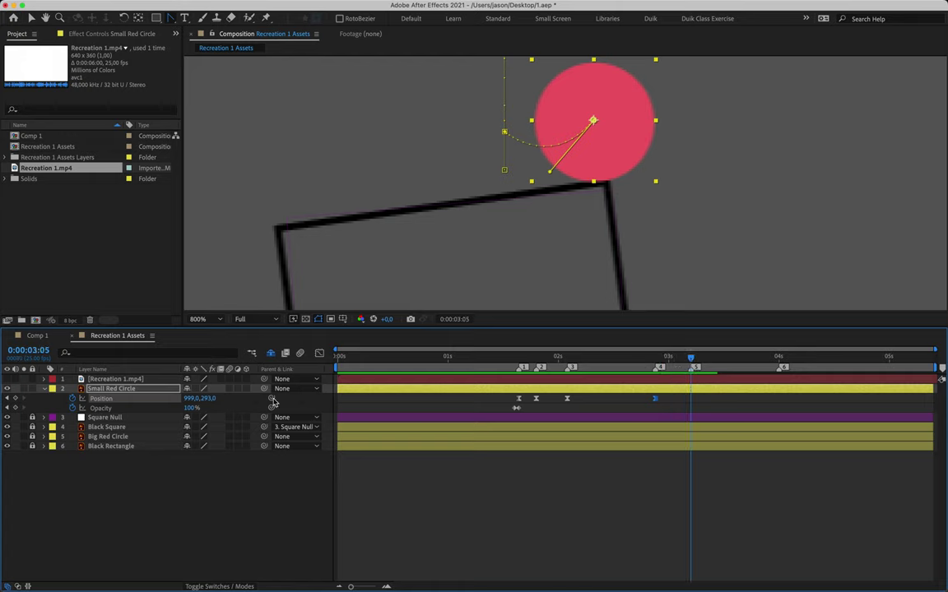
click(16, 398)
mouse_move(692, 400)
- At marker 6, 0:00:04:00, move the Small Red Circle back onto the middle of the level square at Position 959.8, 301.2
drag(691, 362, 778, 360)
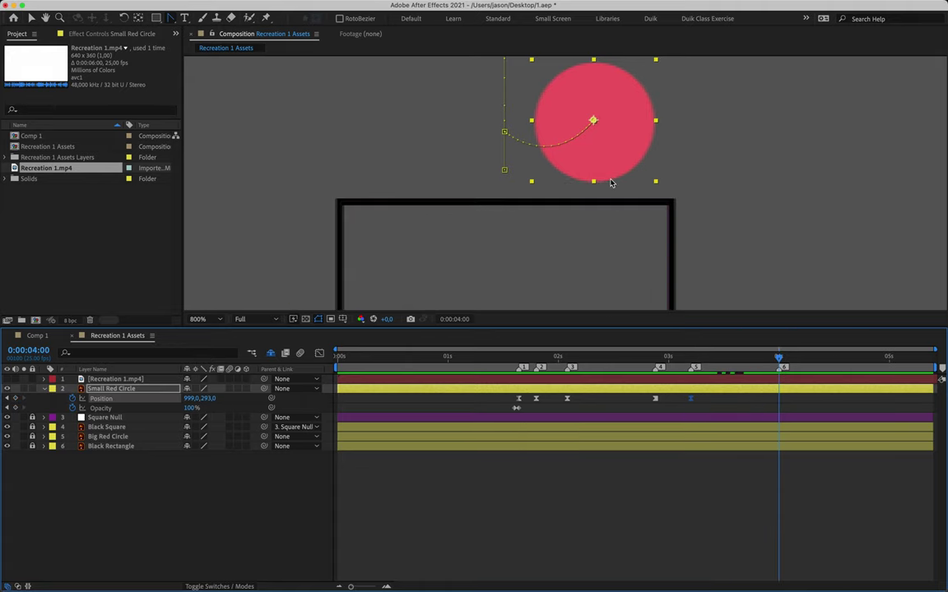
drag(618, 162, 530, 167)
key(Down)
key(Down)
key(Down)
key(Down)
key(Down)
key(Down)
key(Down)
key(Down)
key(Down)
key(Down)
key(Down)
key(Up)
key(Up)
key(Up)
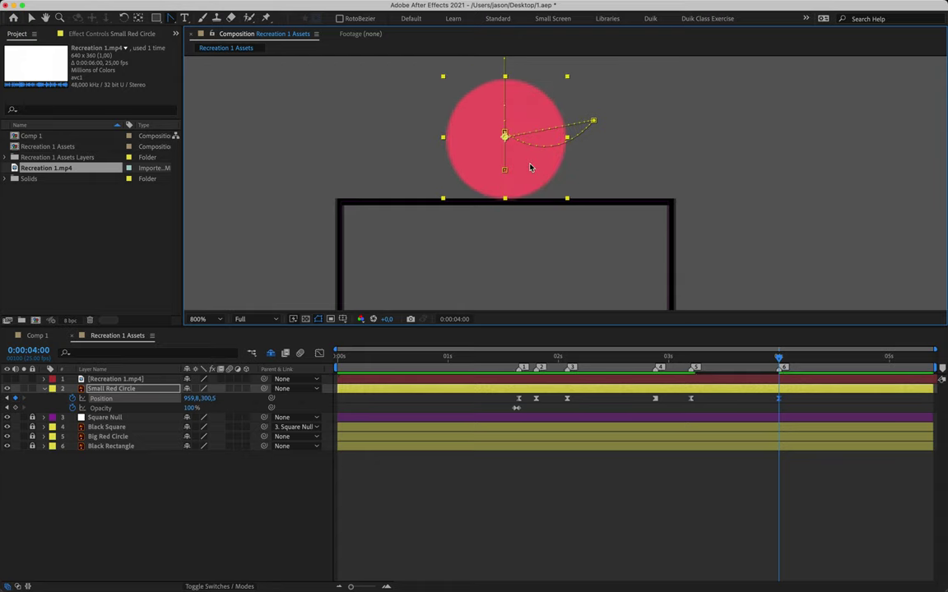
key(Down)
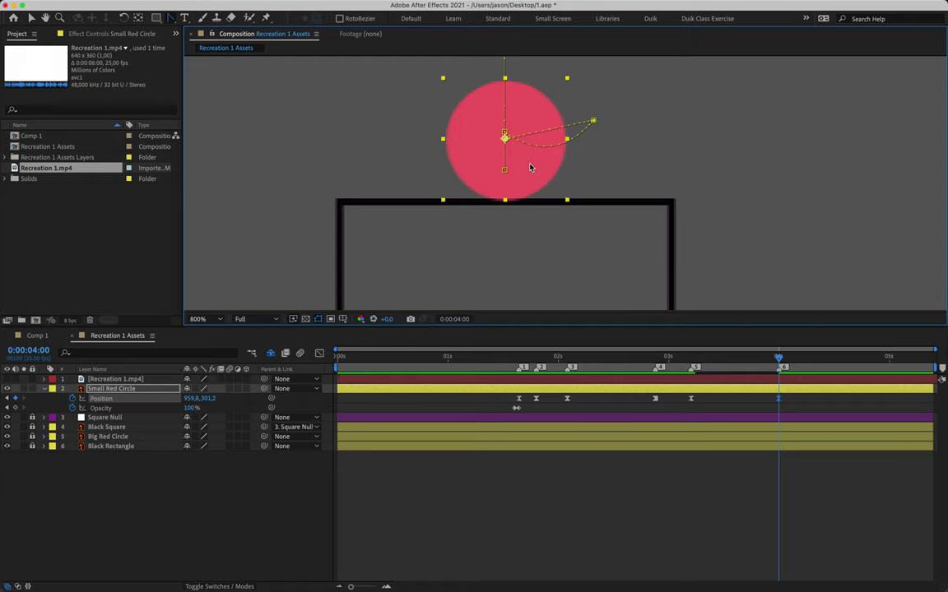
- Curve the return motion path between markers 5 and 6 downward by pulling a handle from the marker 6 point with the Convert Vertex tool
key(period)
drag(492, 138, 498, 218)
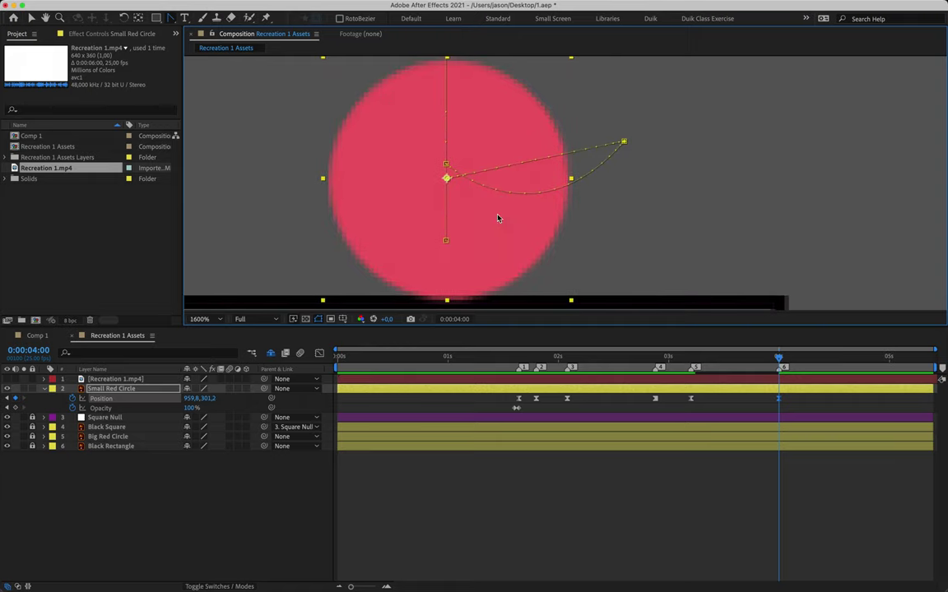
drag(786, 353, 742, 367)
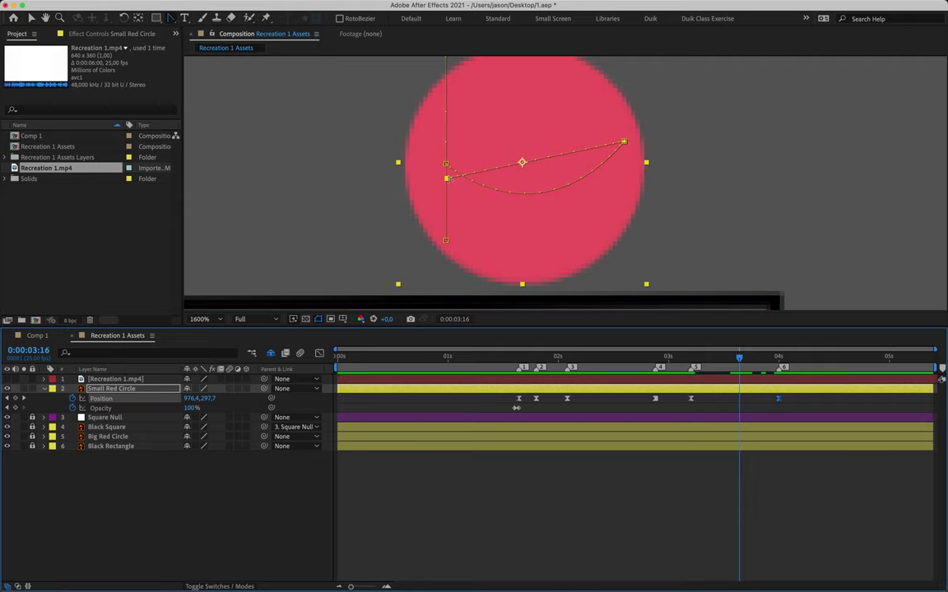
drag(447, 179, 537, 219)
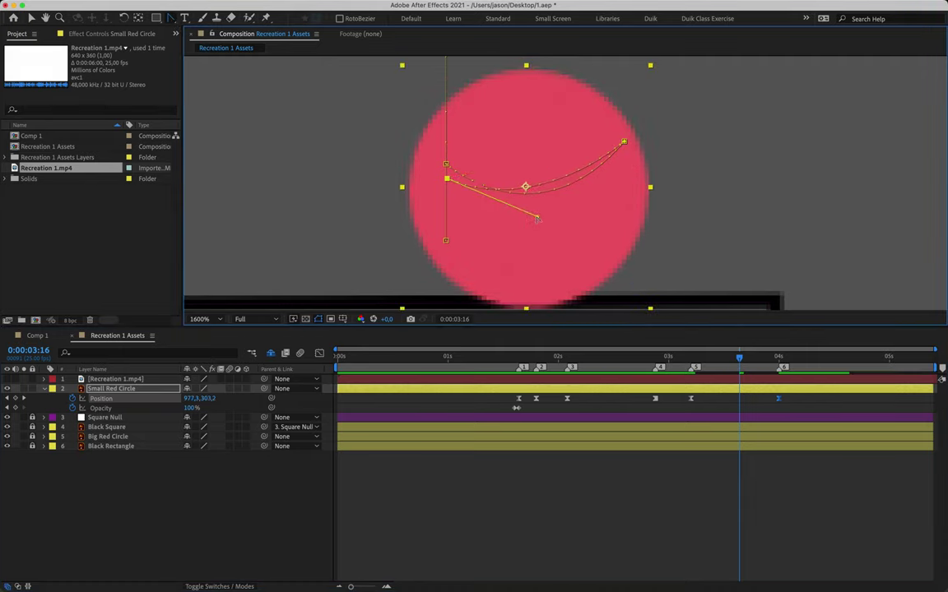
key(comma)
drag(740, 362, 778, 376)
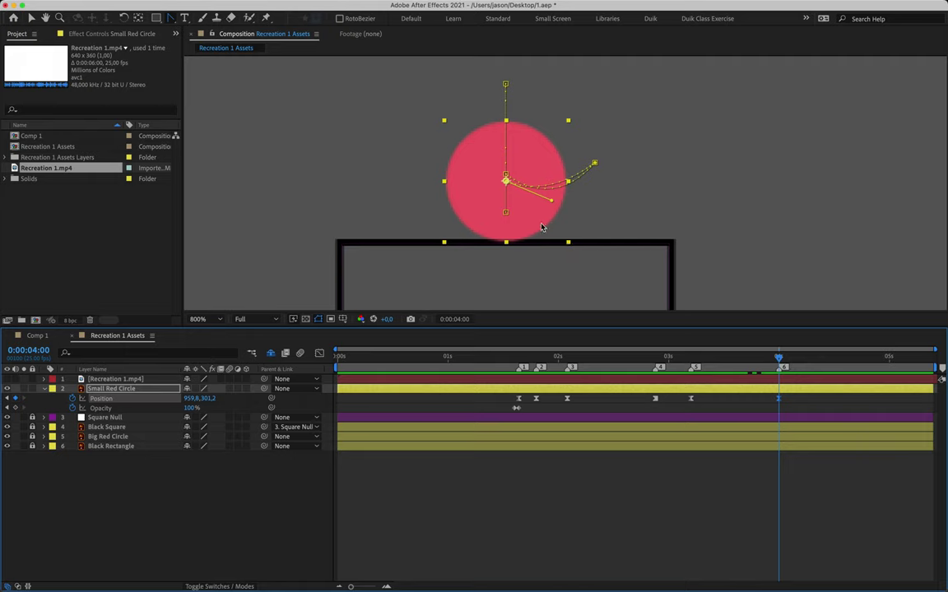
key(v)
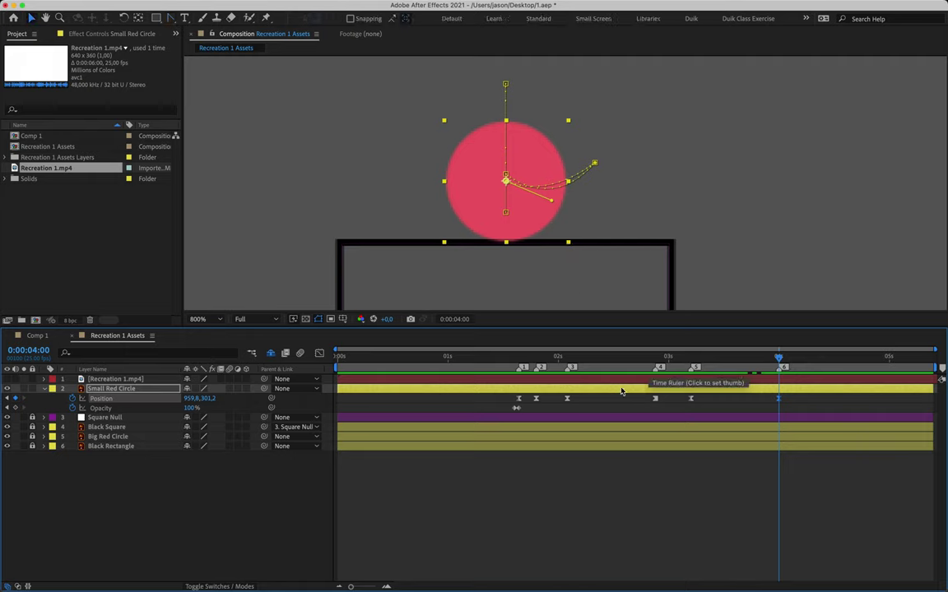
- In the Position speed graph, lengthen the outgoing ease at marker 3 and the incoming ease at marker 4
key(shift+F3)
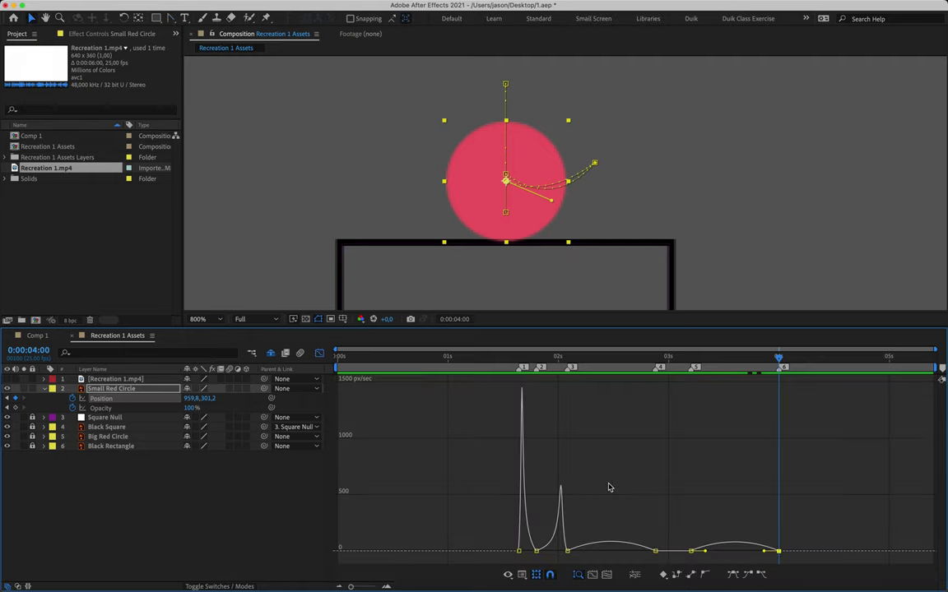
drag(539, 357, 568, 356)
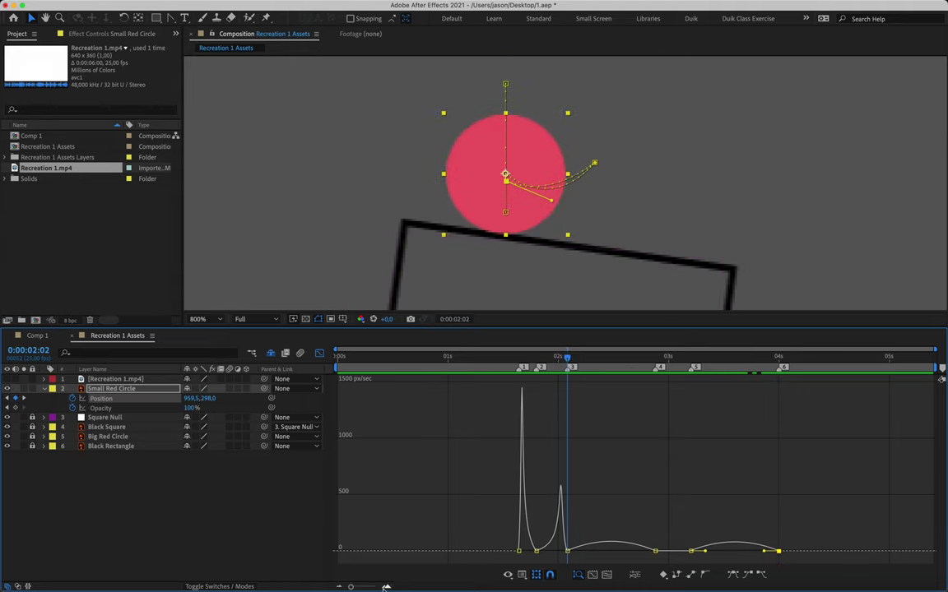
scroll(626, 498, up, 8)
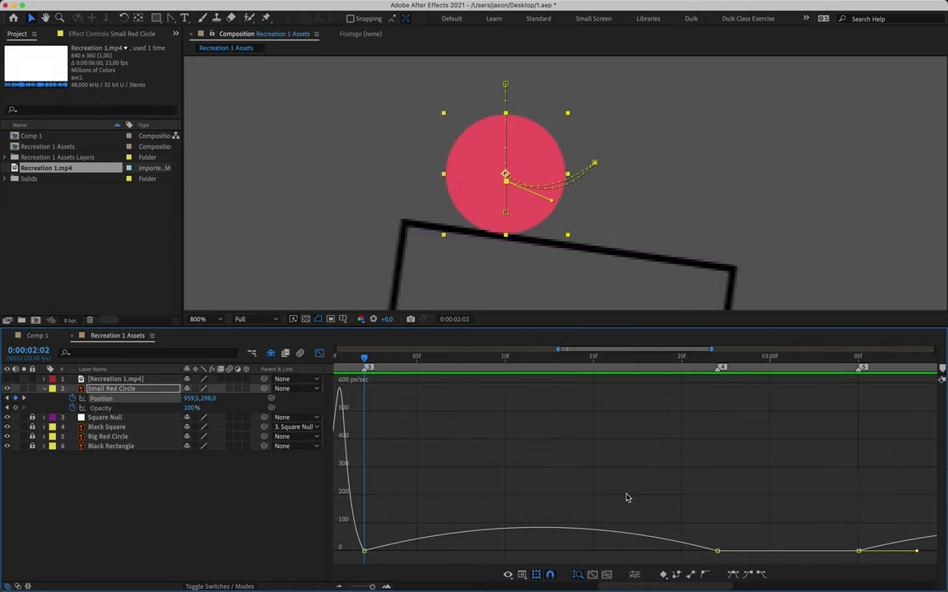
scroll(626, 498, right, 1)
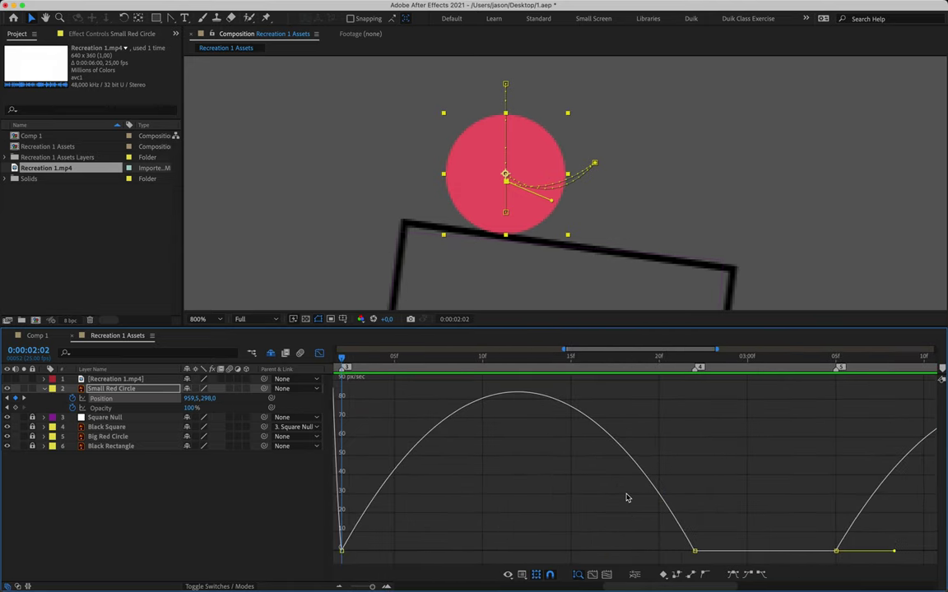
click(342, 551)
drag(399, 552, 426, 554)
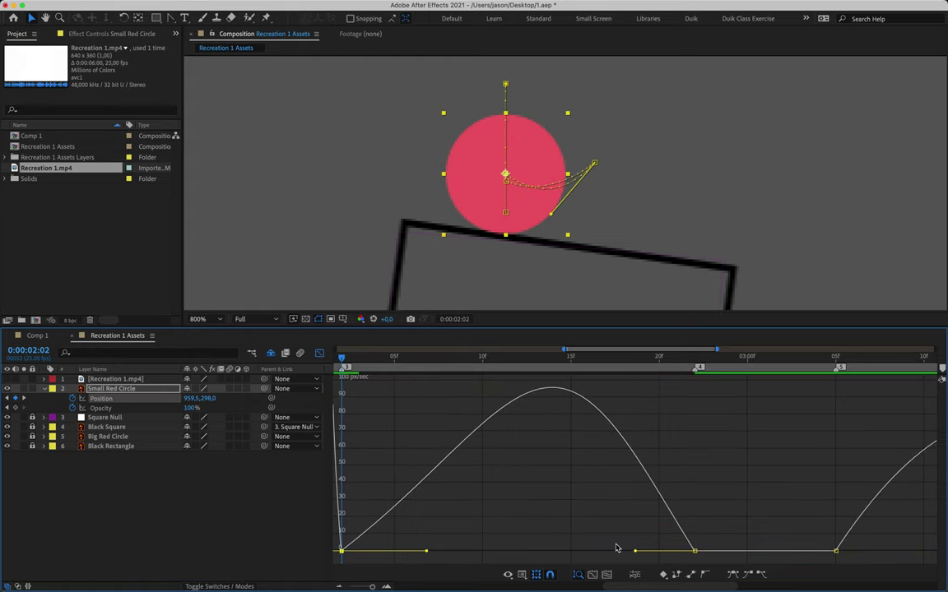
drag(635, 554, 599, 552)
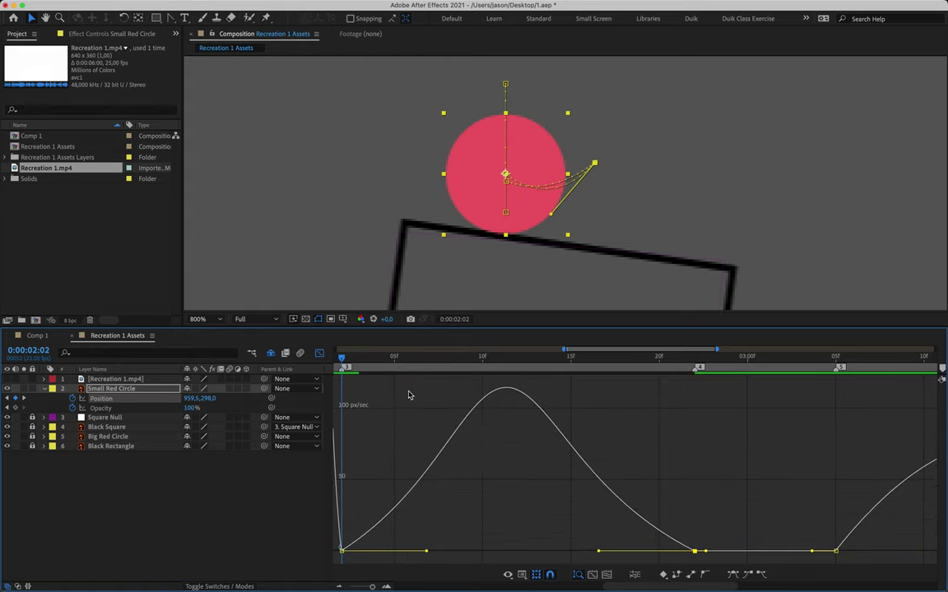
- Reshape the marker 4 path handle so the Small Red Circle rides on the rocking square between markers 3 and 4, checking it across those frames
drag(344, 362, 599, 393)
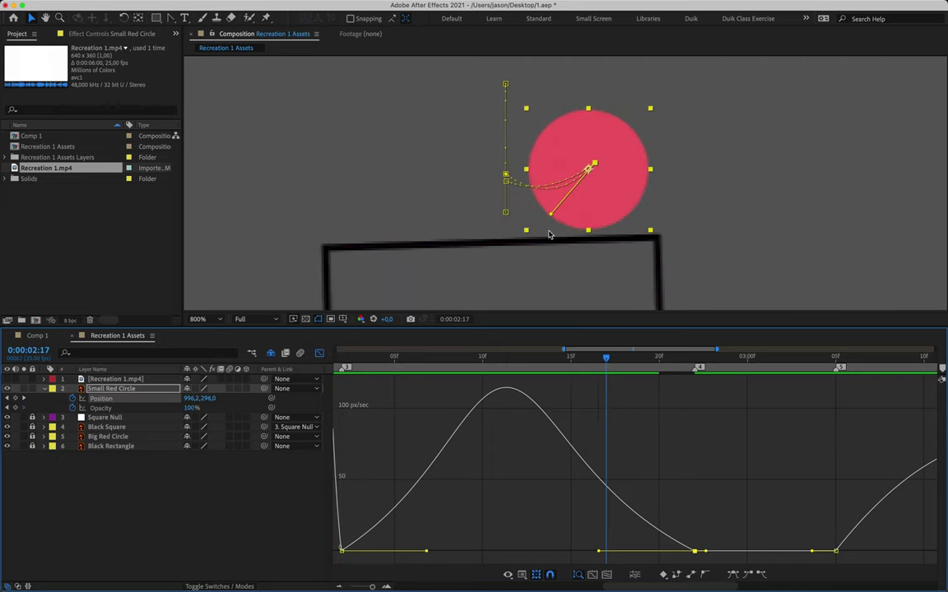
mouse_move(606, 361)
mouse_down()
mouse_move(526, 362)
mouse_move(621, 361)
mouse_move(597, 362)
mouse_up()
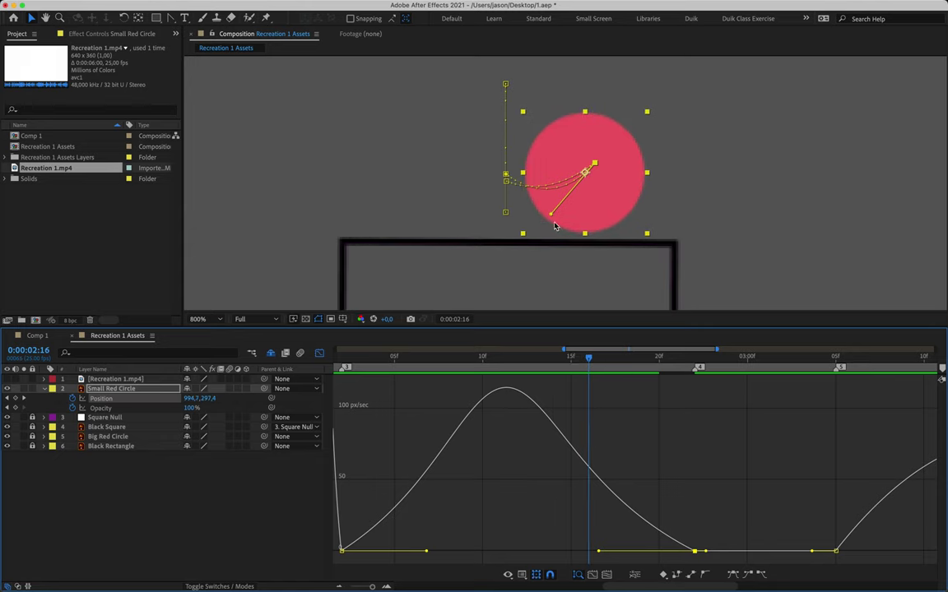
drag(551, 218, 594, 239)
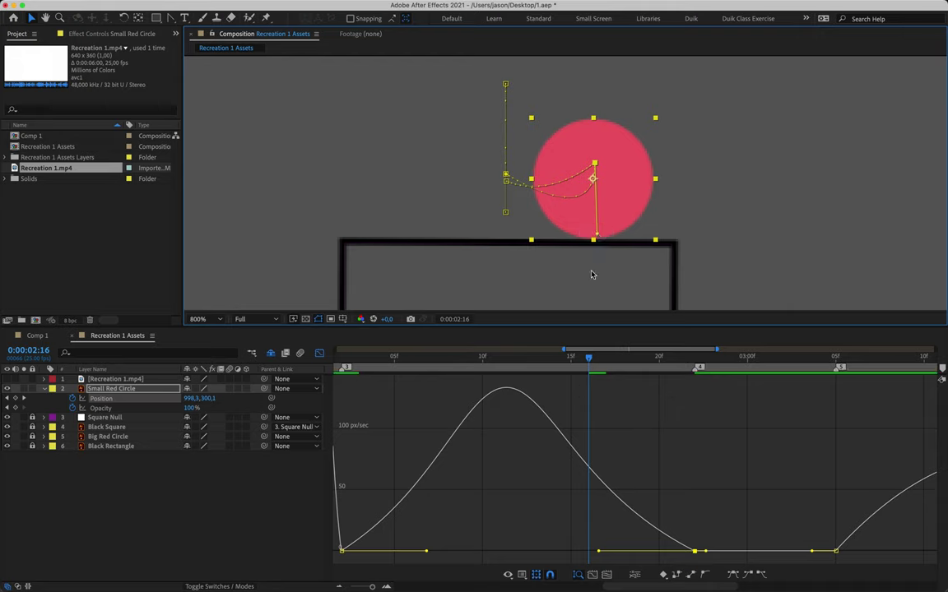
drag(589, 365, 444, 382)
drag(597, 236, 605, 199)
drag(445, 361, 659, 449)
click(604, 451)
scroll(656, 442, right, 5)
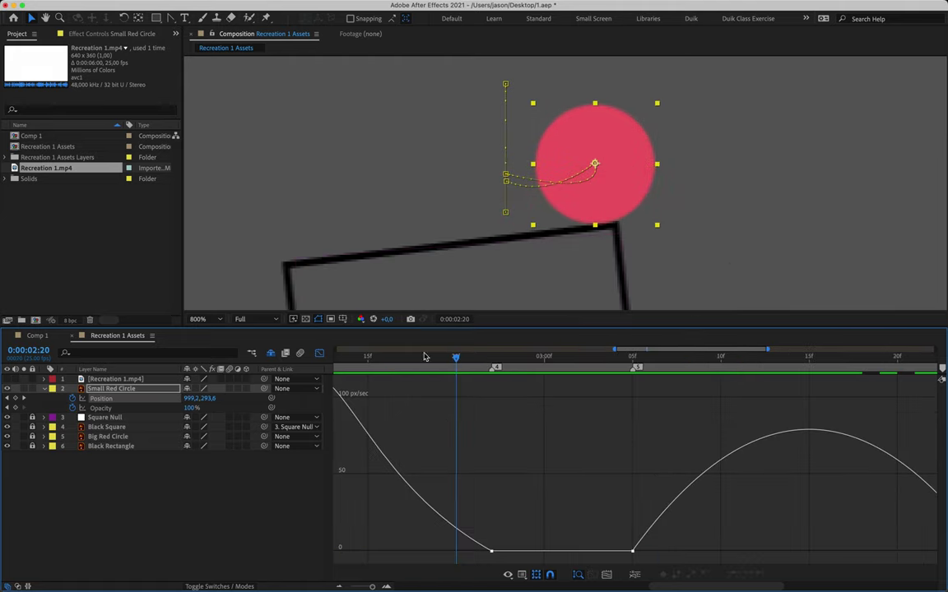
- In the Small Red Circle's Position speed graph, lengthen the outgoing ease at marker 5 and the incoming ease at marker 6
drag(456, 360, 632, 361)
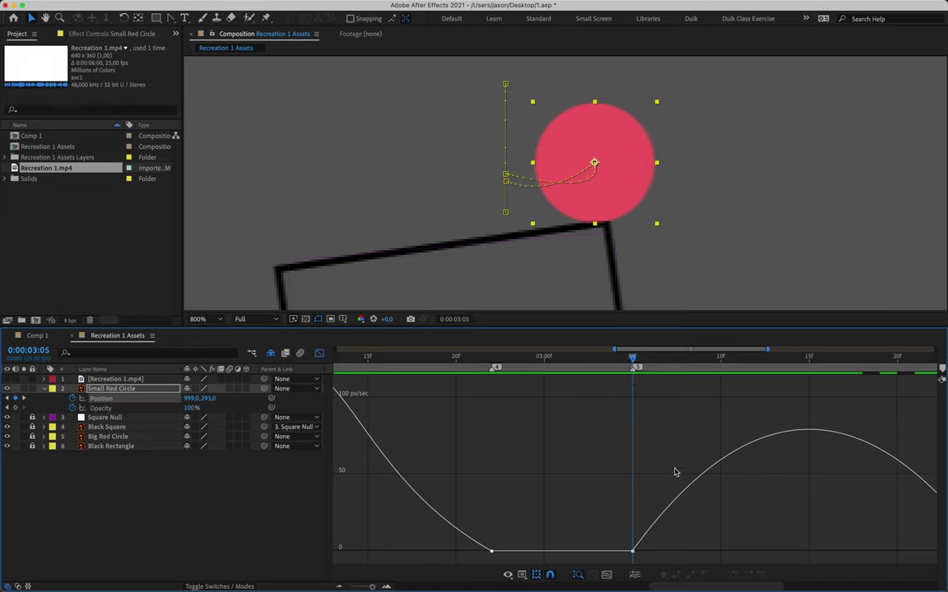
scroll(673, 470, right, 5)
click(429, 550)
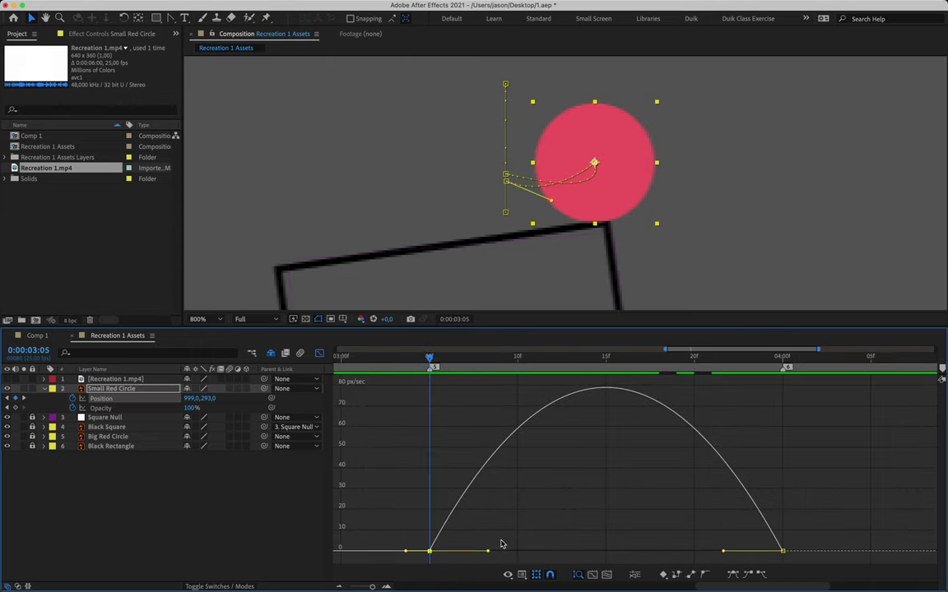
drag(489, 551, 521, 552)
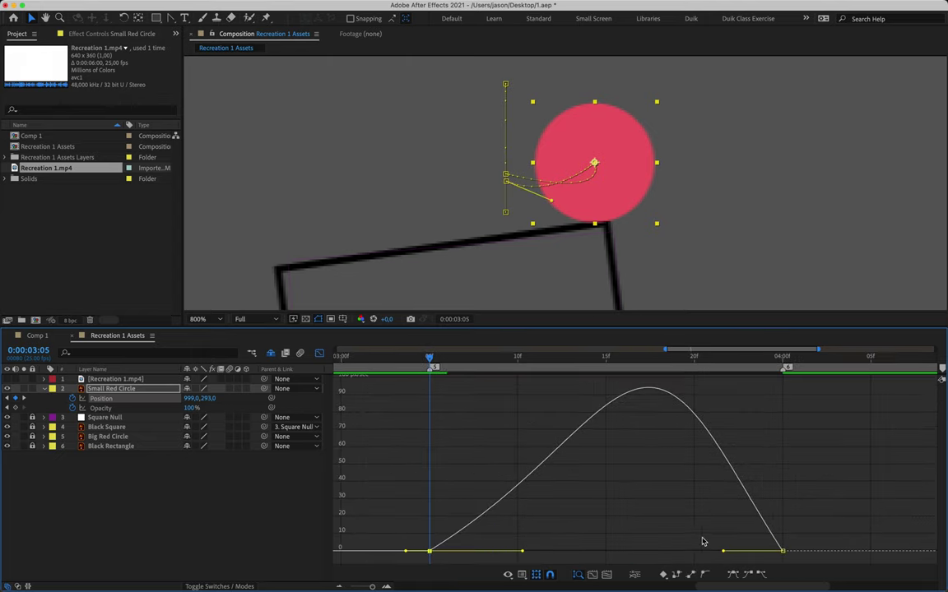
drag(722, 552, 690, 552)
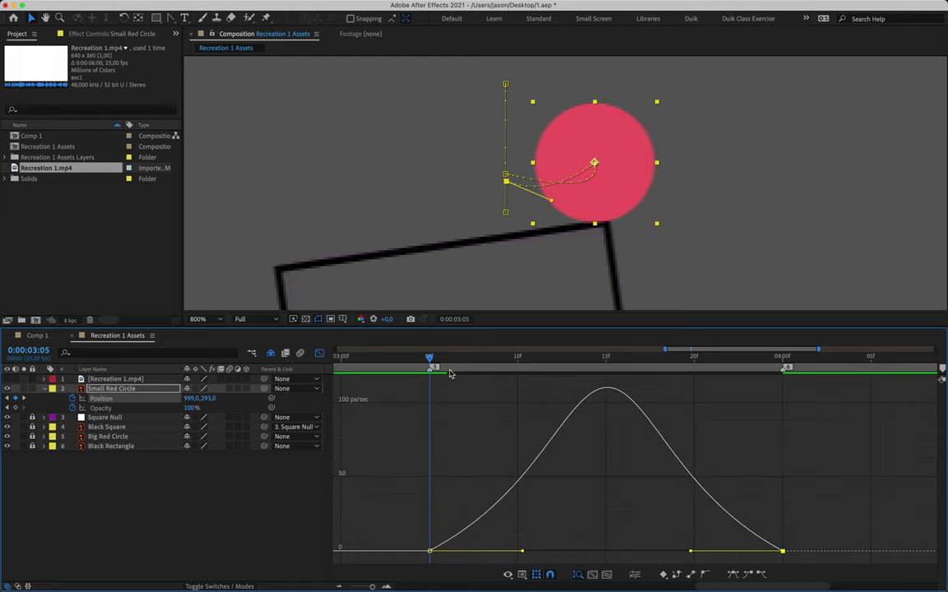
- Raise the marker 6 motion path handle slightly so the Small Red Circle stays on the square between markers 5 and 6
drag(428, 359, 639, 392)
drag(550, 200, 552, 196)
drag(640, 356, 785, 402)
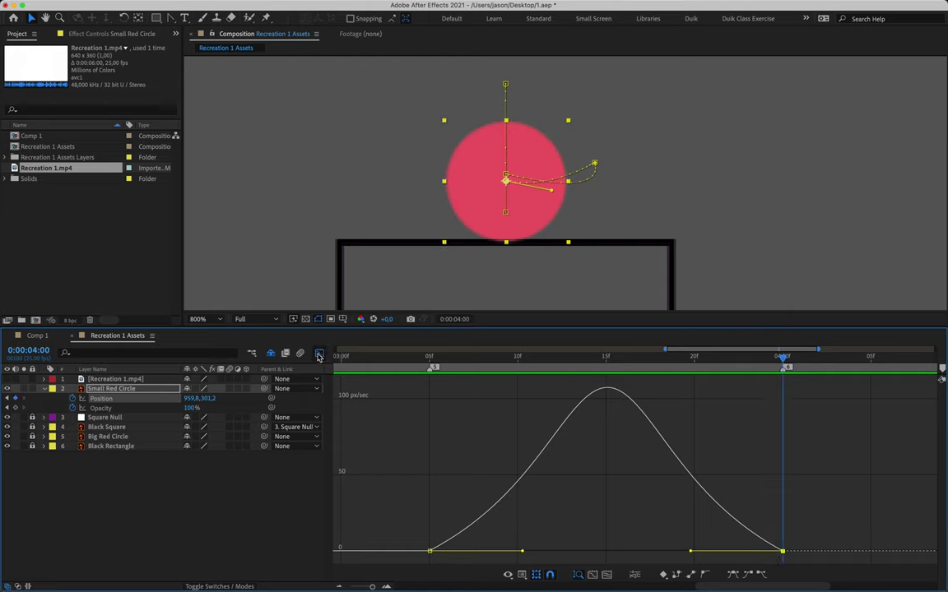
- Leave the graph editor, show the whole timeline with all keyframes, and save the project
click(319, 354)
key(comma)
key(minus)
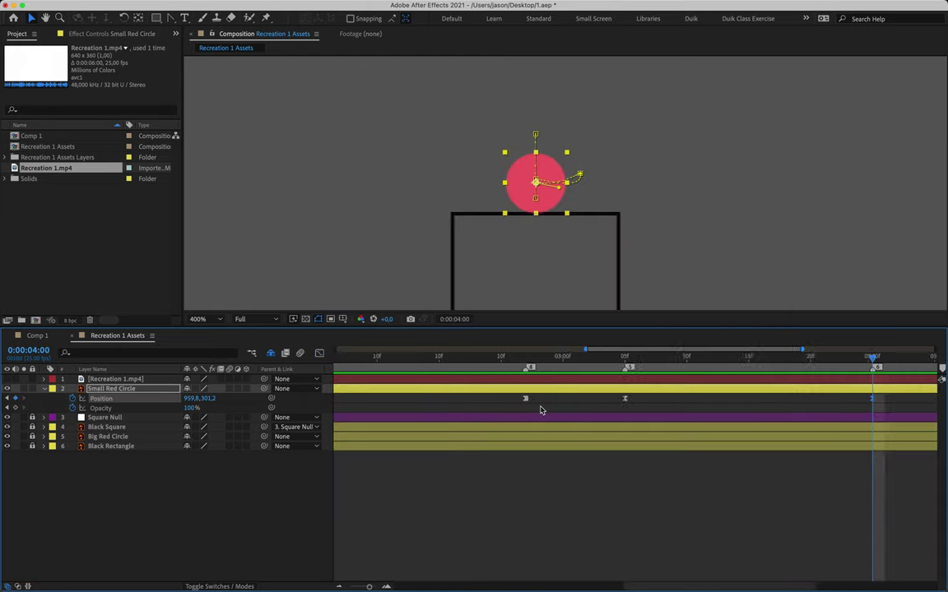
key(minus)
click(560, 473)
key(super+s)
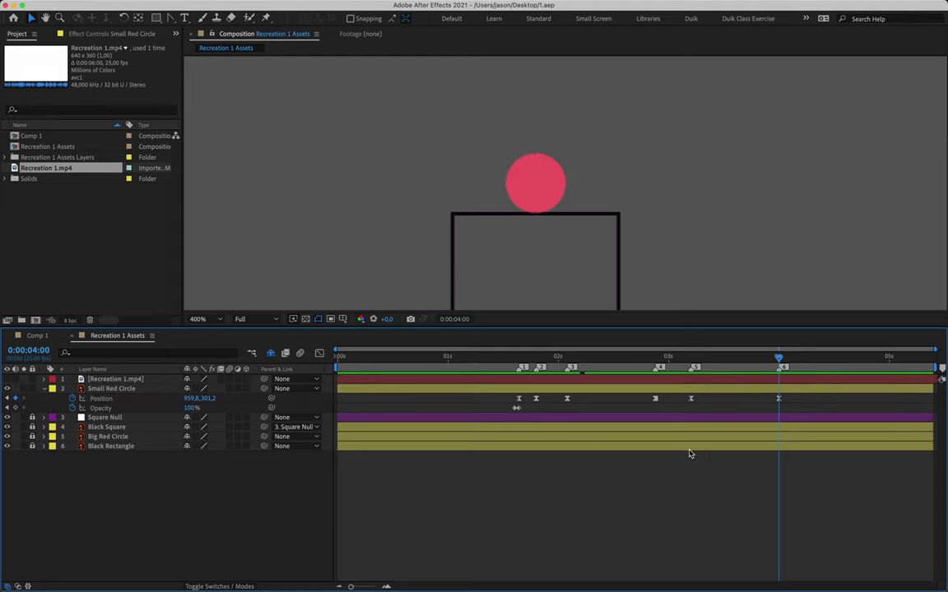
- Turn the Small Red Circle's last Position keyframe at 0:00:04:00 into a hold keyframe
click(751, 410)
click(779, 401)
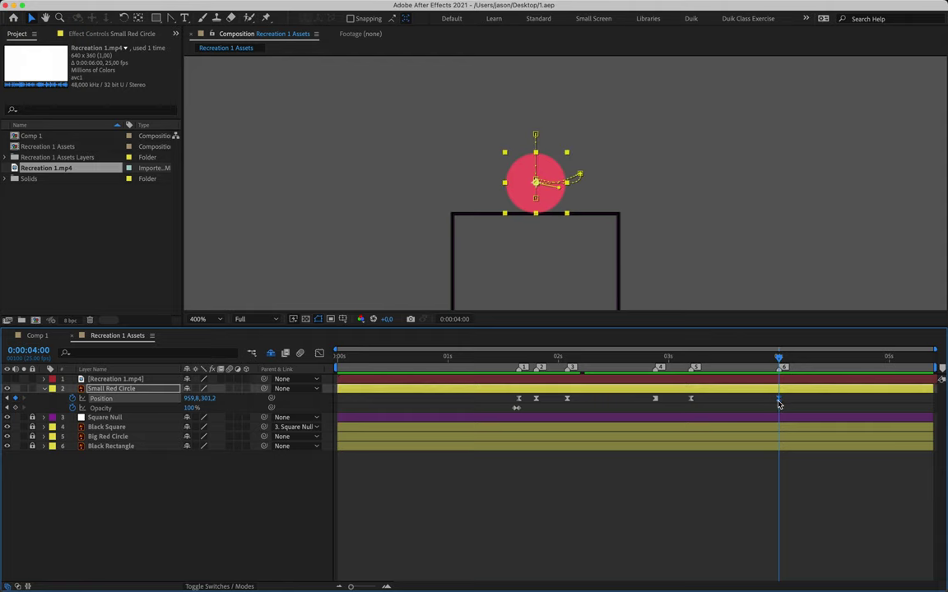
right_click(779, 401)
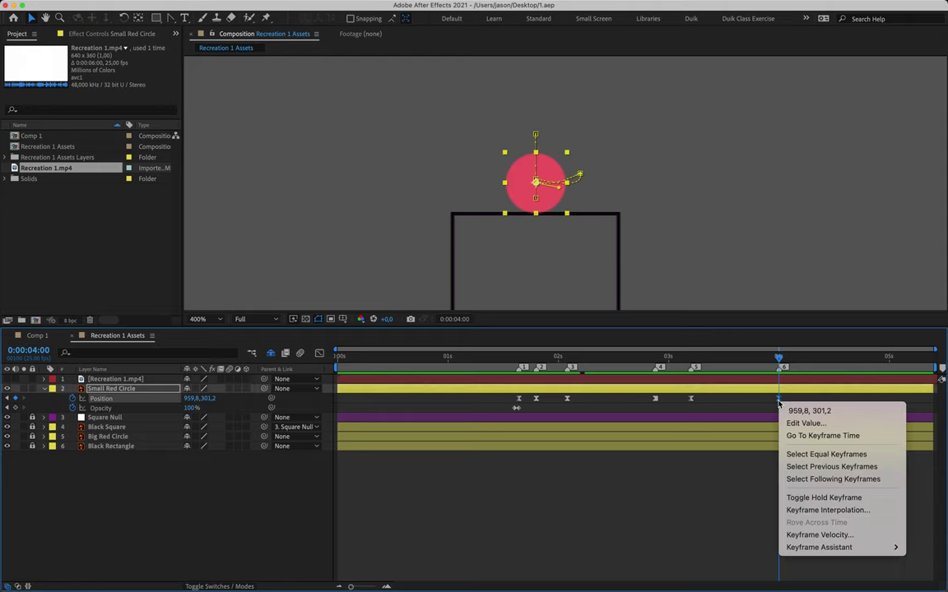
click(814, 498)
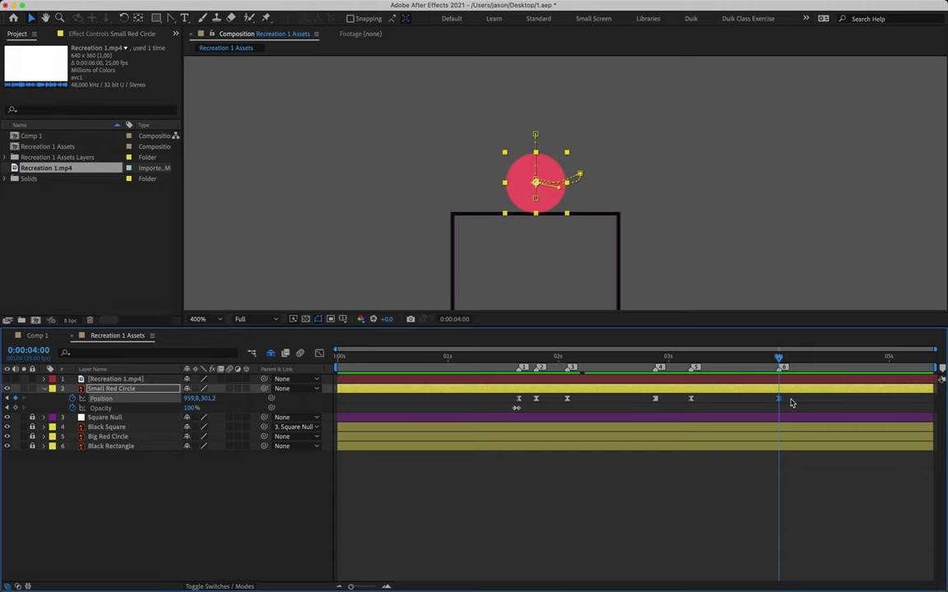
- Make the Recreation 1.mp4 reference layer visible and examine the whole frame just after 0:00:04:00
click(7, 379)
click(730, 455)
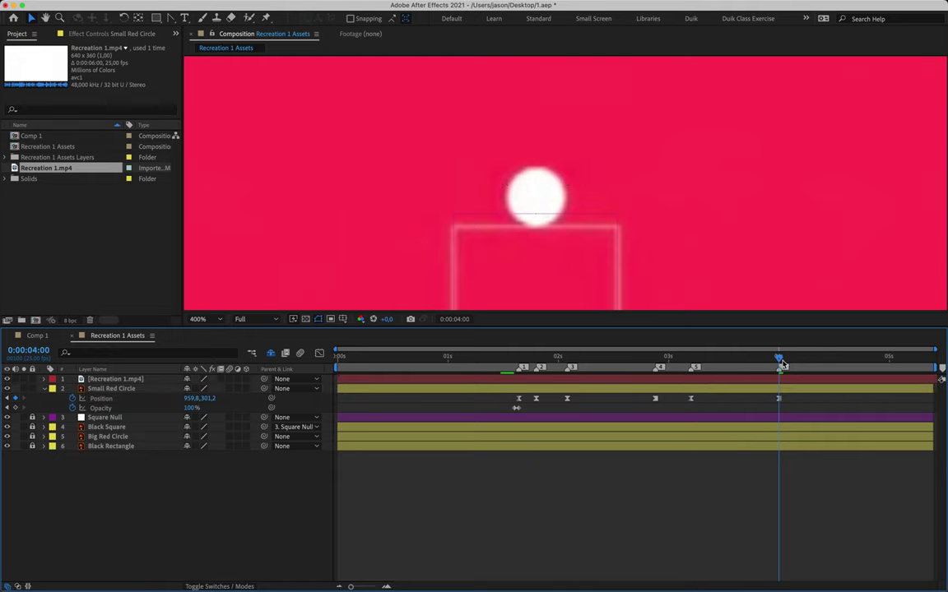
scroll(688, 260, down, 2)
drag(687, 256, 687, 188)
key(v)
drag(779, 359, 805, 358)
- Remove the six existing composition markers from the timeline
click(783, 359)
super+click(696, 367)
super+click(657, 367)
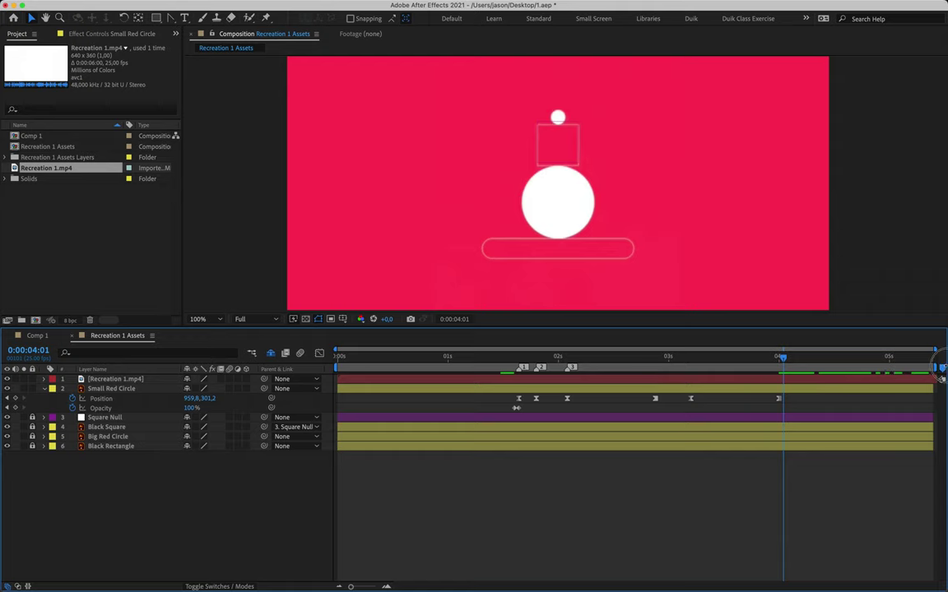
super+click(572, 366)
super+click(540, 367)
super+click(523, 367)
- Mark the reference shapes' growth with composition marker 1 at 0:00:04:08 and marker 2 at 0:00:04:18
drag(786, 360, 817, 354)
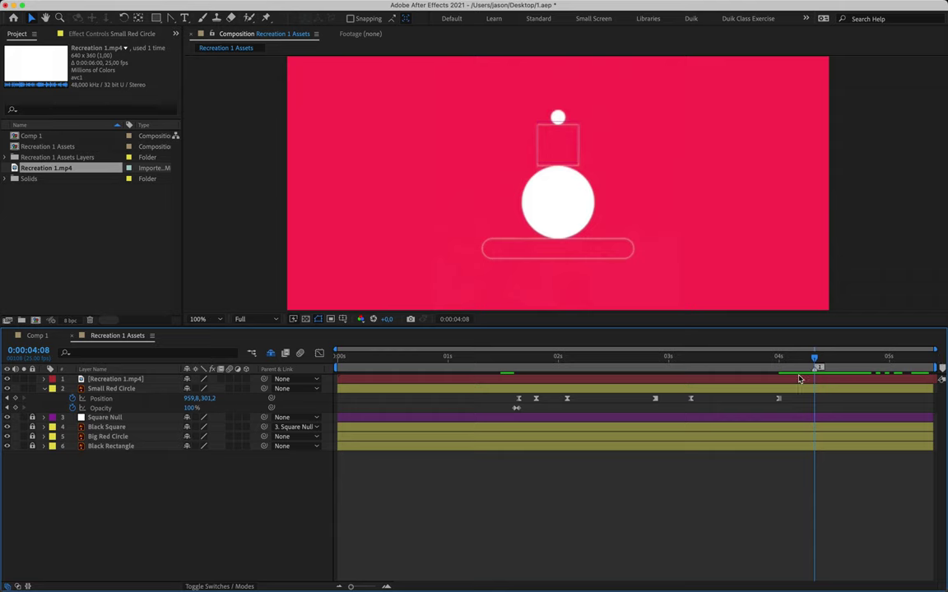
drag(814, 365, 850, 372)
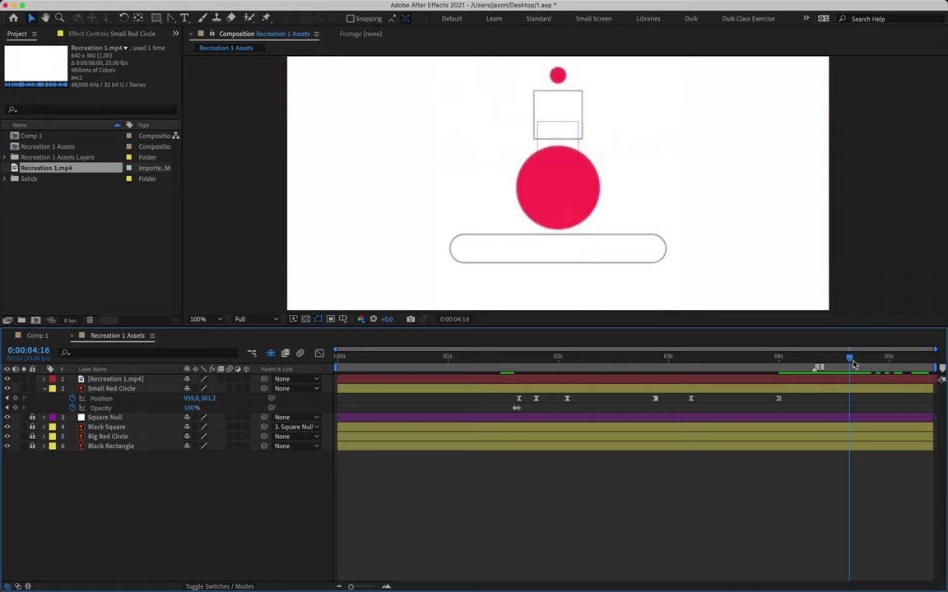
drag(851, 362, 864, 364)
drag(858, 362, 859, 364)
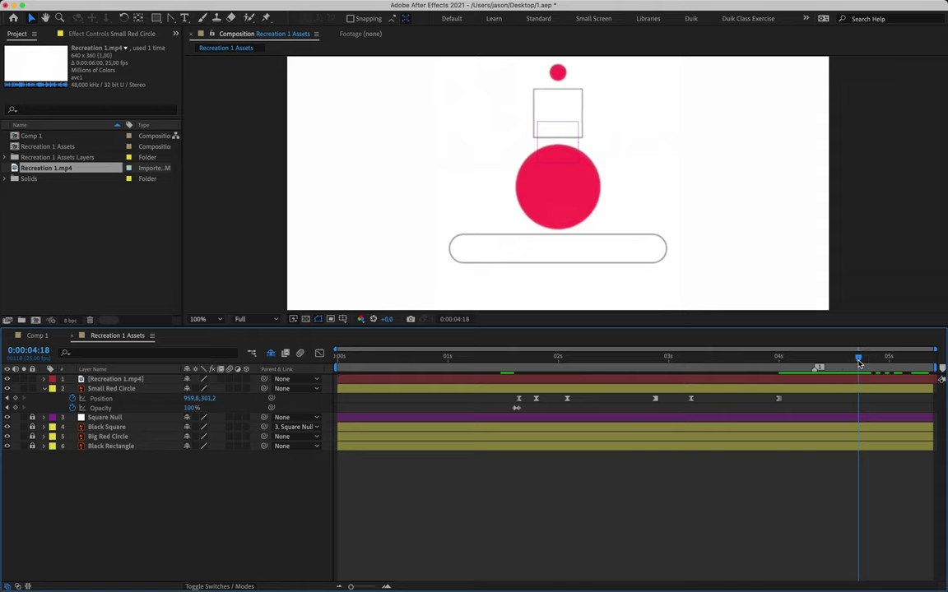
click(942, 369)
- Show the rulers and place a horizontal guide along the lower edge of the reference's enlarged rounded rectangle
key(super+r)
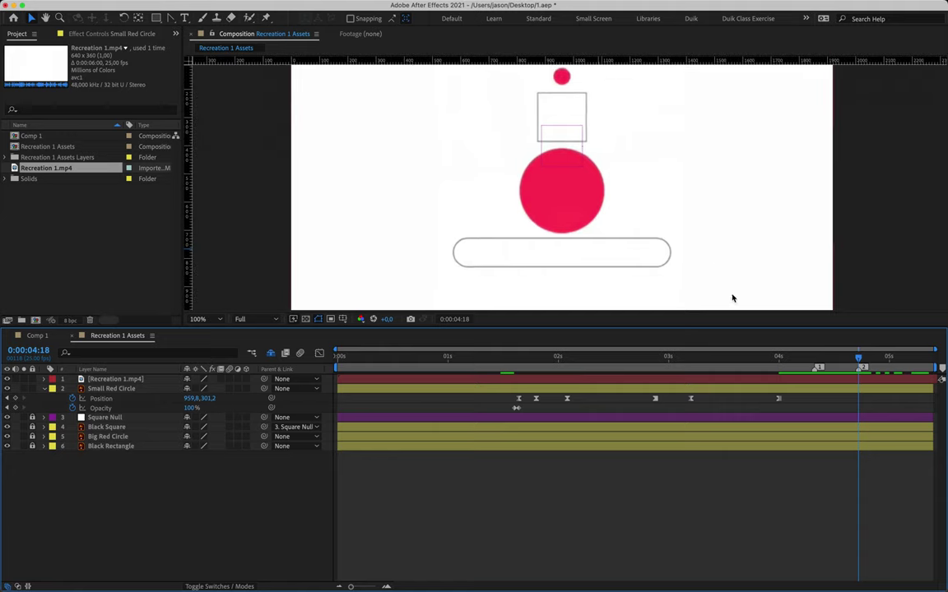
mouse_move(860, 362)
mouse_down()
mouse_move(882, 360)
mouse_move(859, 358)
mouse_up()
drag(629, 60, 626, 268)
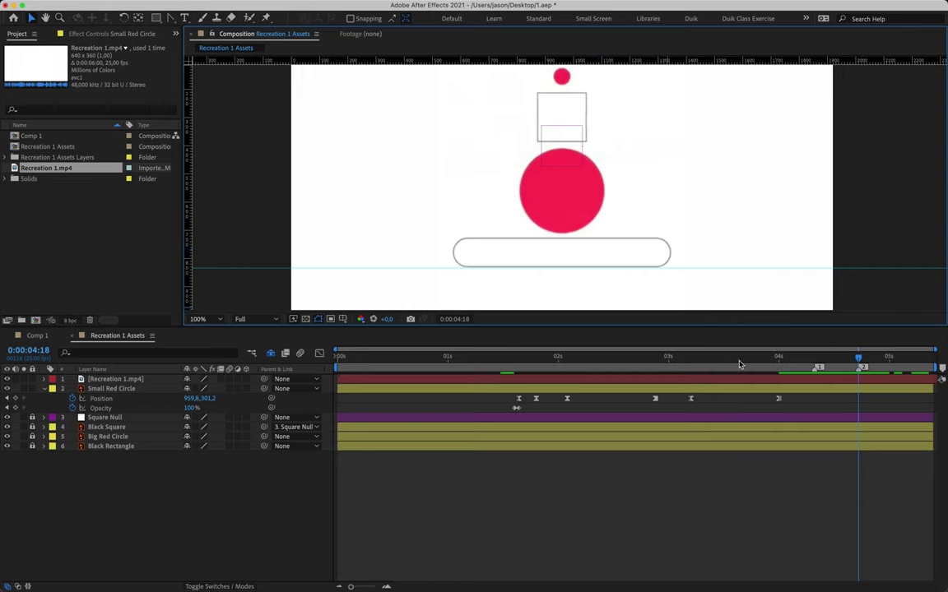
- Place composition marker 3 at 0:00:04:24, where the reference's rounded rectangle has disappeared
click(863, 362)
drag(863, 362, 886, 368)
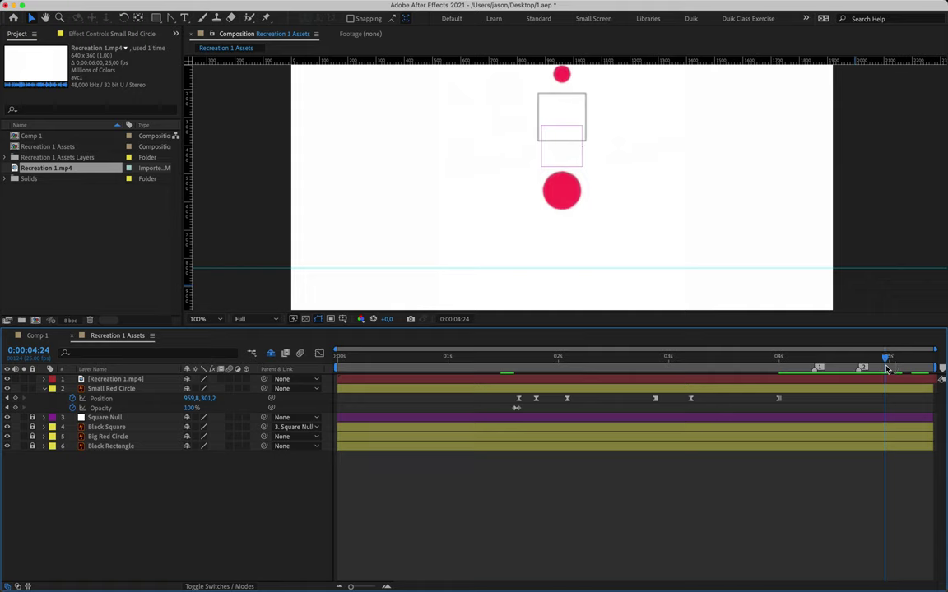
key(Page_Up)
key(Page_Down)
drag(942, 367, 886, 368)
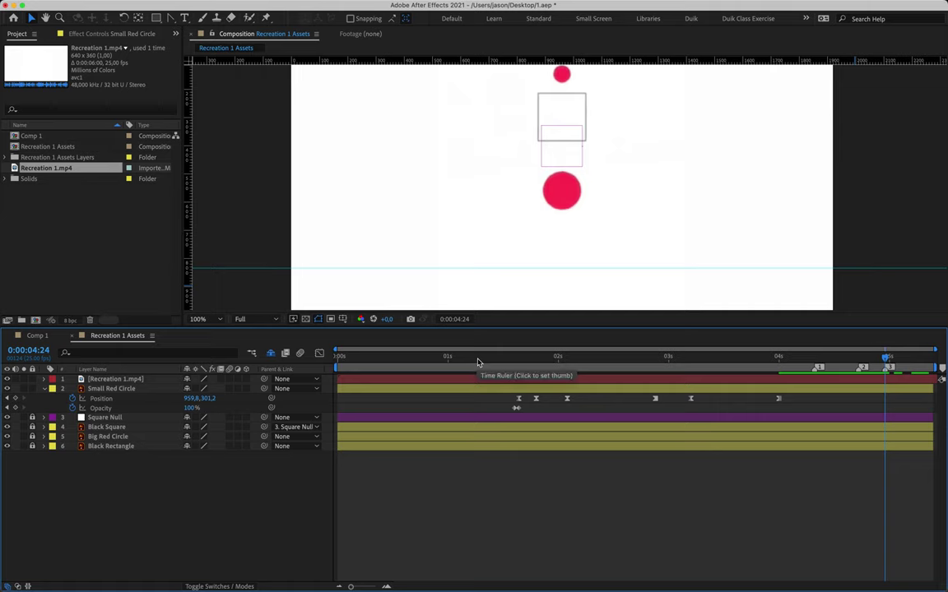
- Hide the reference layer, unlock the Black Rectangle, and add Position and Scale keyframes to it at marker 1, 0:00:04:08
click(7, 379)
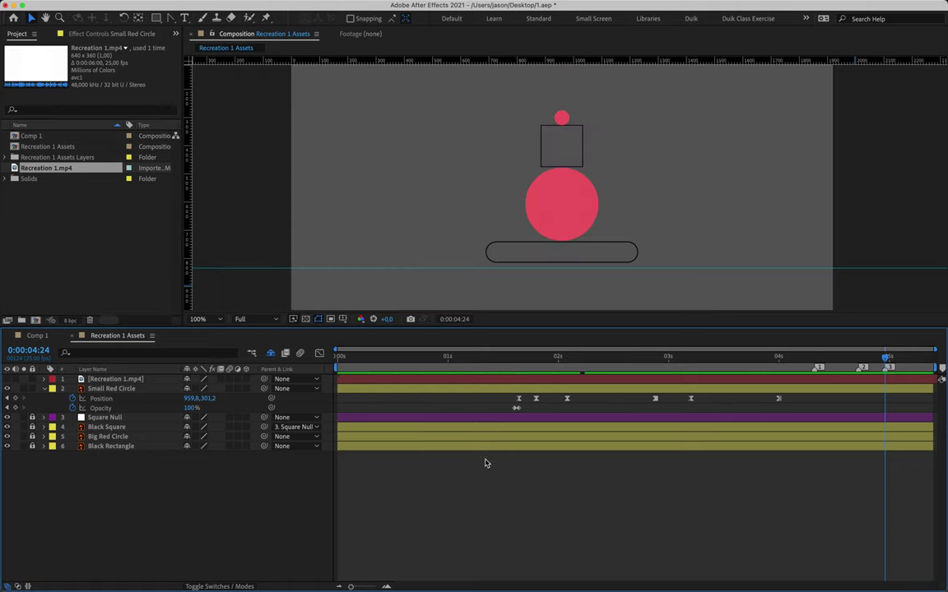
click(815, 357)
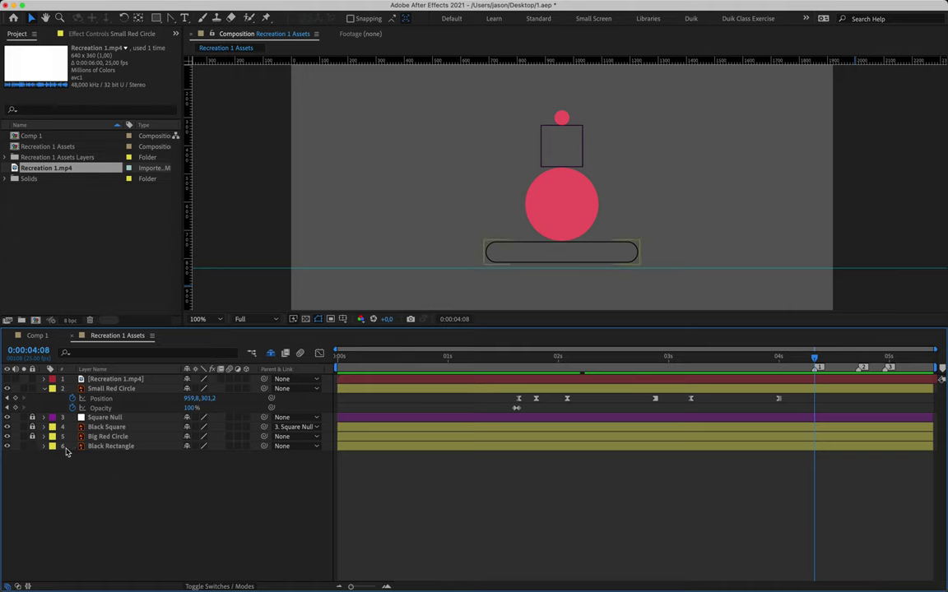
click(105, 446)
key(p)
key(shift+s)
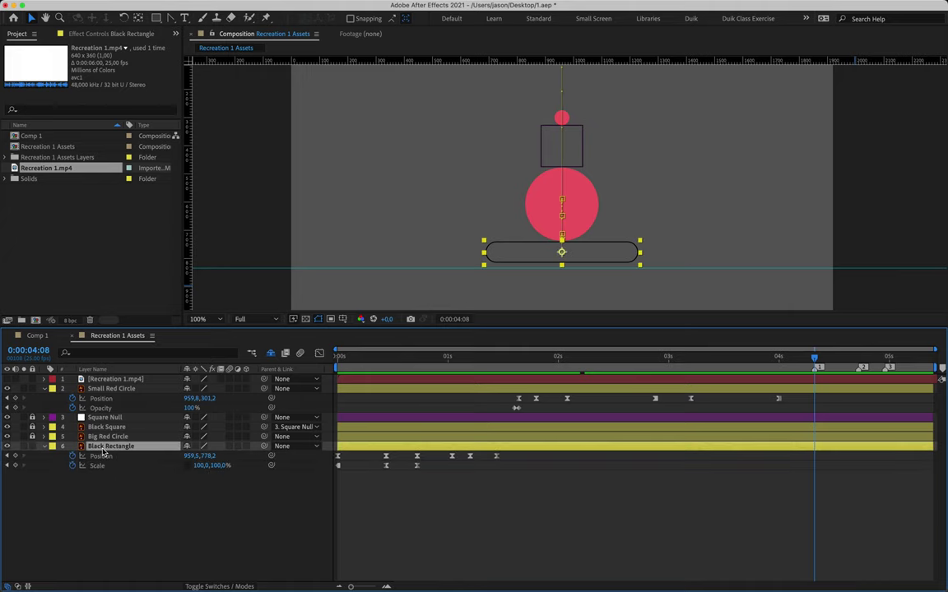
click(15, 456)
click(15, 465)
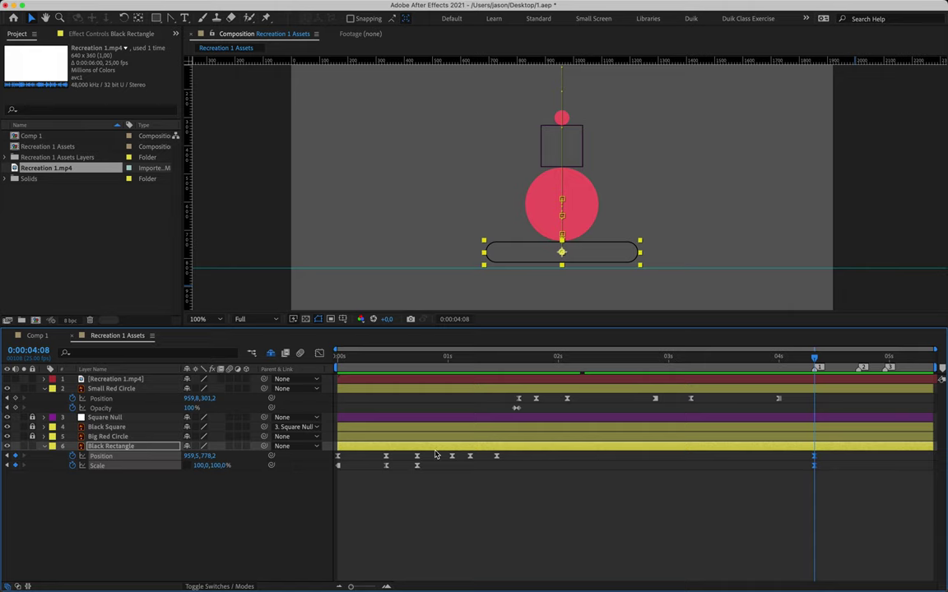
click(432, 503)
click(436, 445)
click(491, 492)
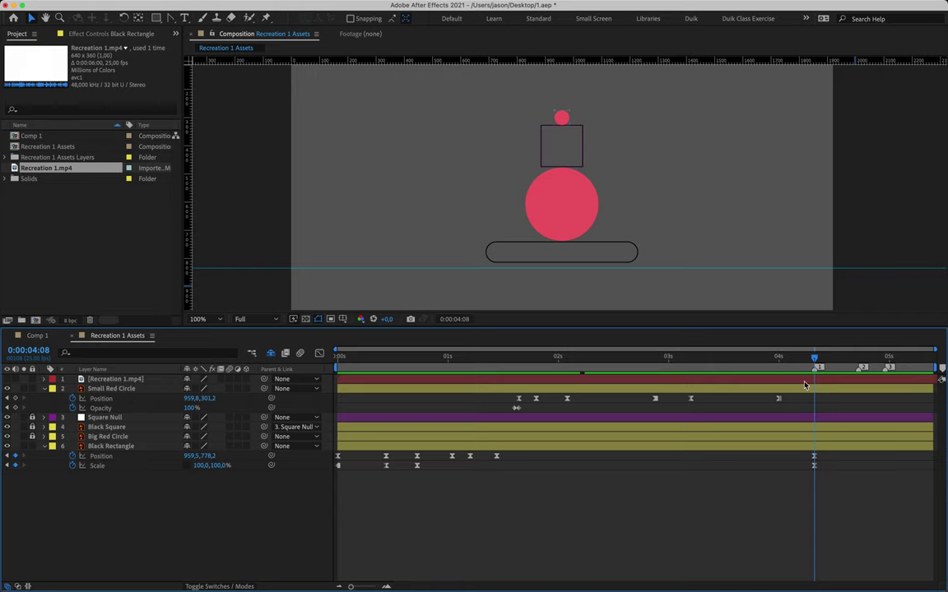
- At marker 2, 0:00:04:18, scale the Black Rectangle to 110% both ways and lower it to Position 959.5, 794.2
drag(816, 362, 861, 368)
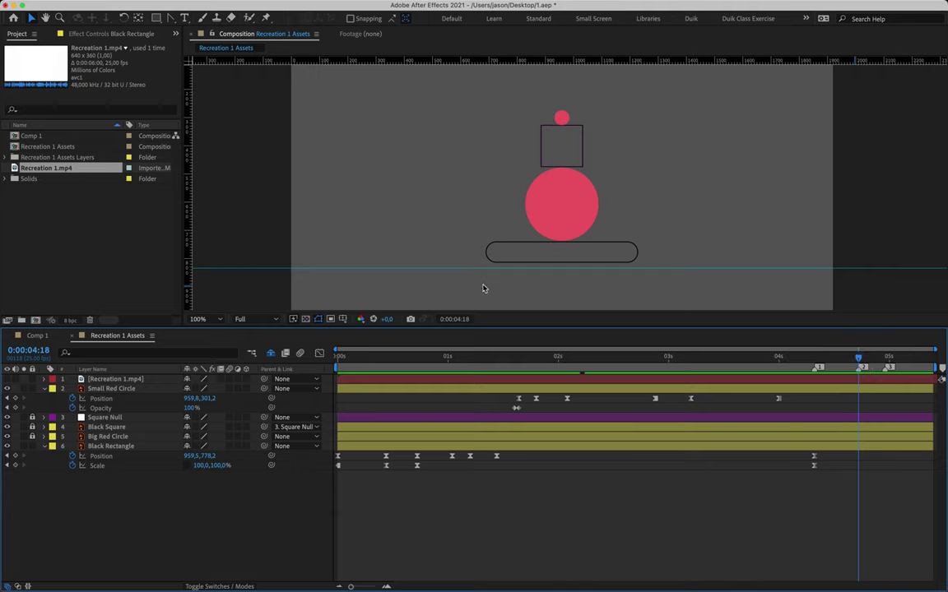
click(515, 245)
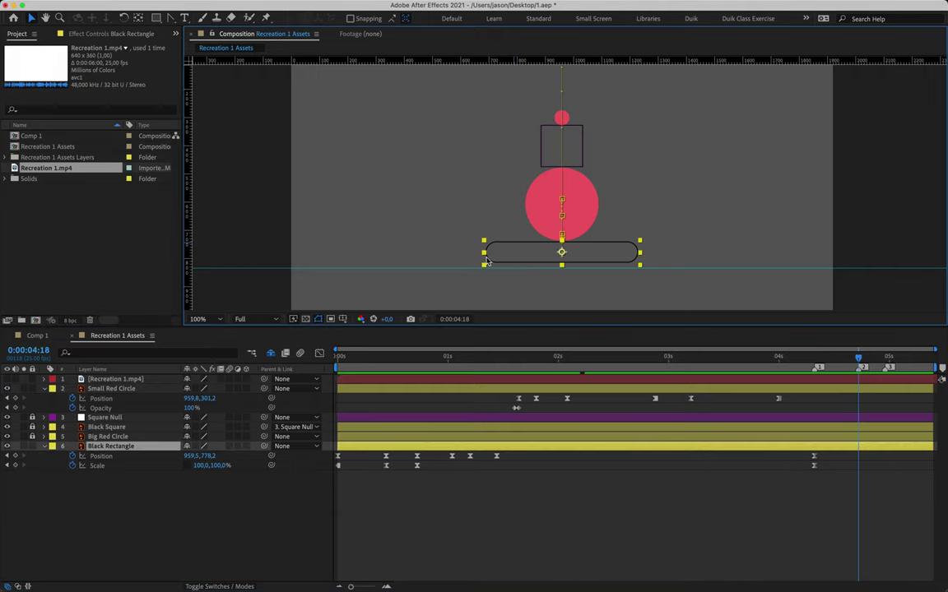
click(202, 466)
text(110)
key(Return)
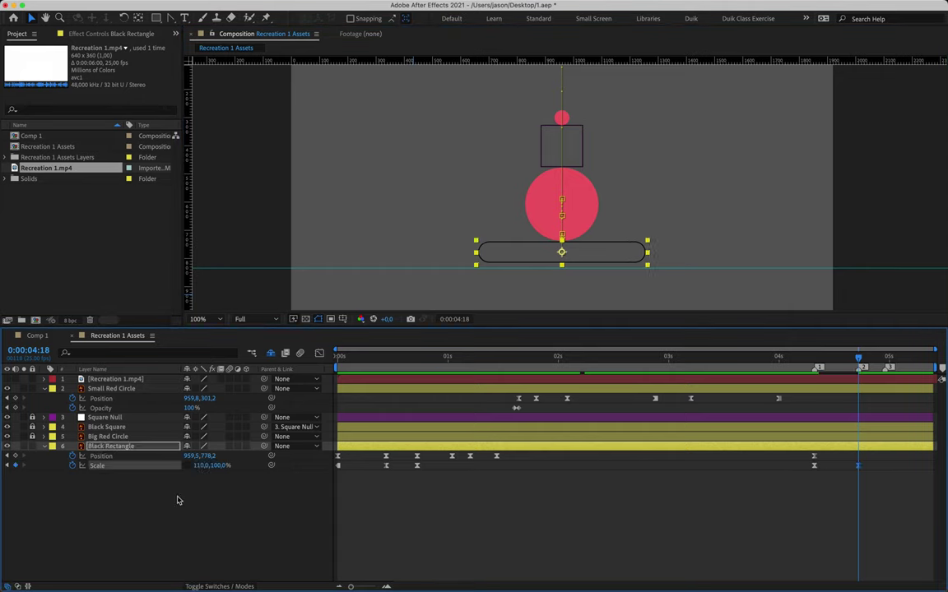
click(220, 467)
text(110)
key(Return)
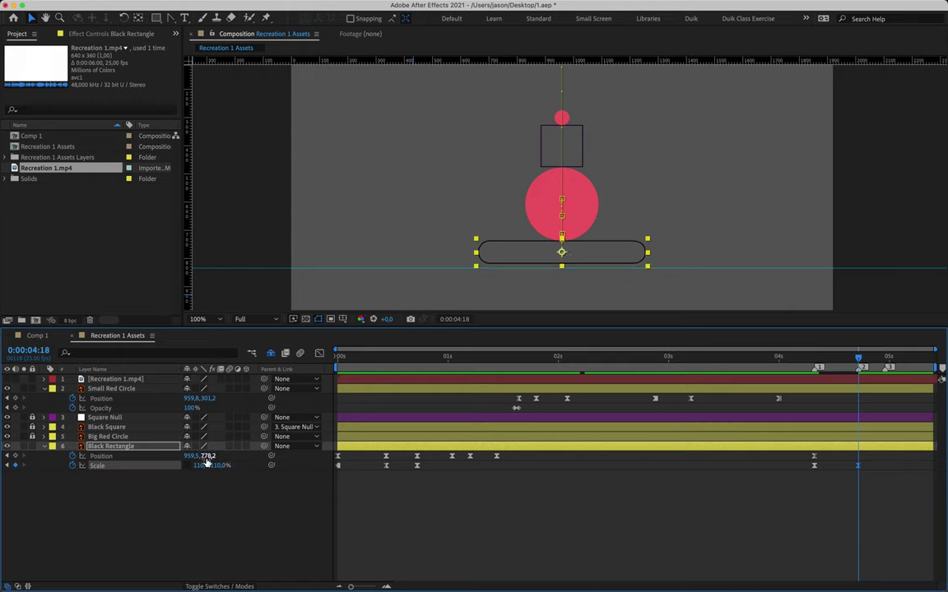
drag(206, 460, 204, 463)
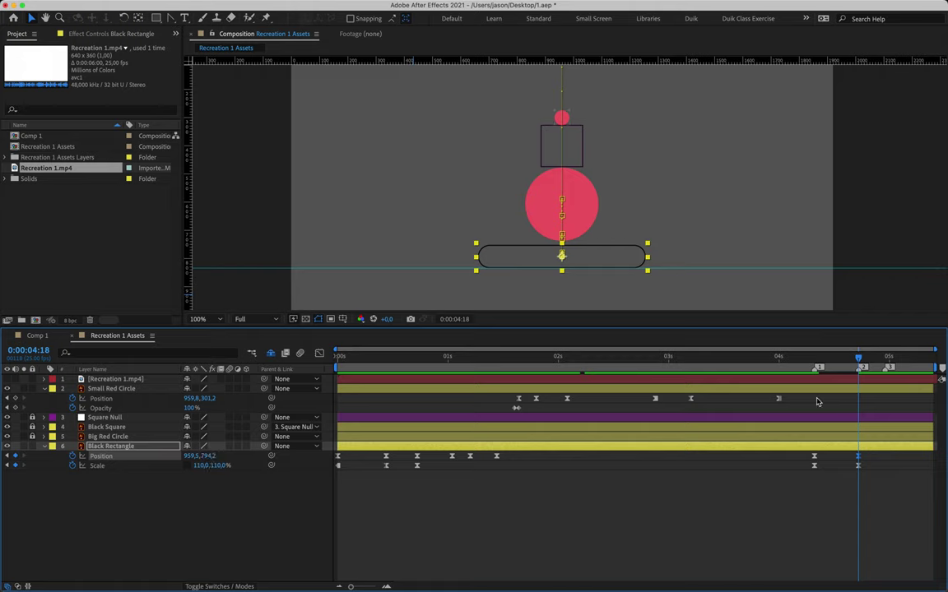
- At marker 3, 0:00:04:24, set the Black Rectangle's Scale to 0% in both dimensions
drag(861, 366, 886, 365)
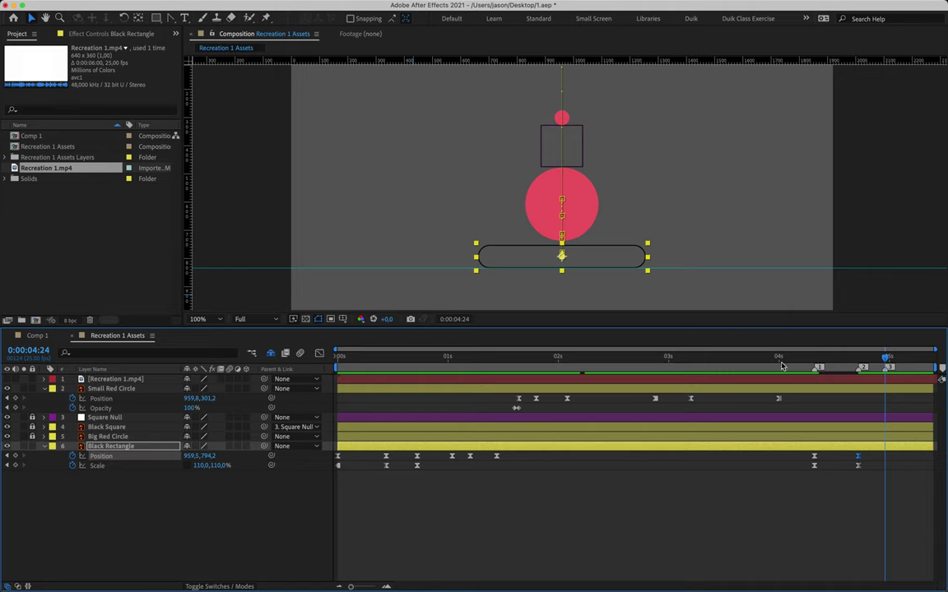
click(203, 465)
text(0)
key(Tab)
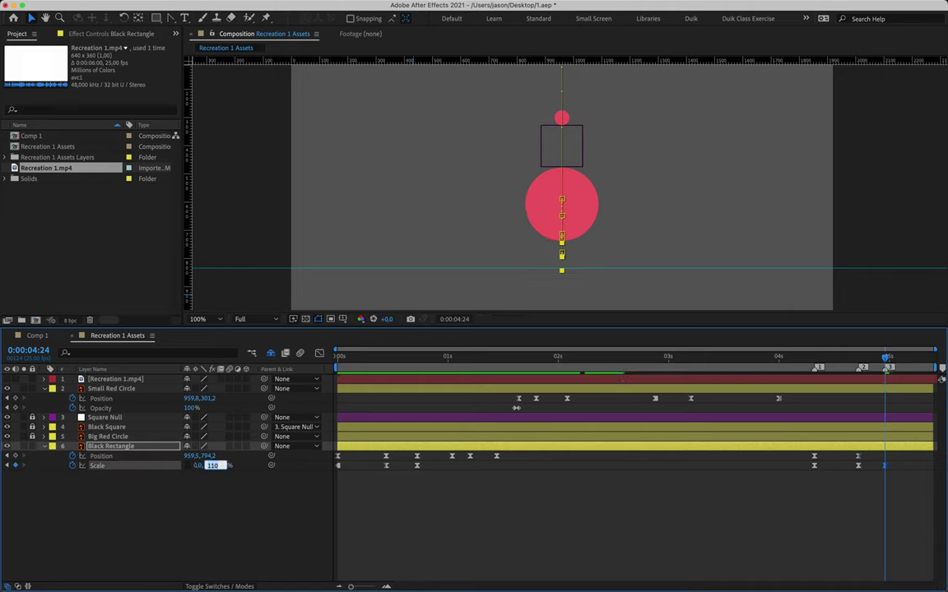
- Show the reference layer again, play from marker 1 to check the rectangle's timing, and move marker 2 to 0:00:04:21
click(9, 387)
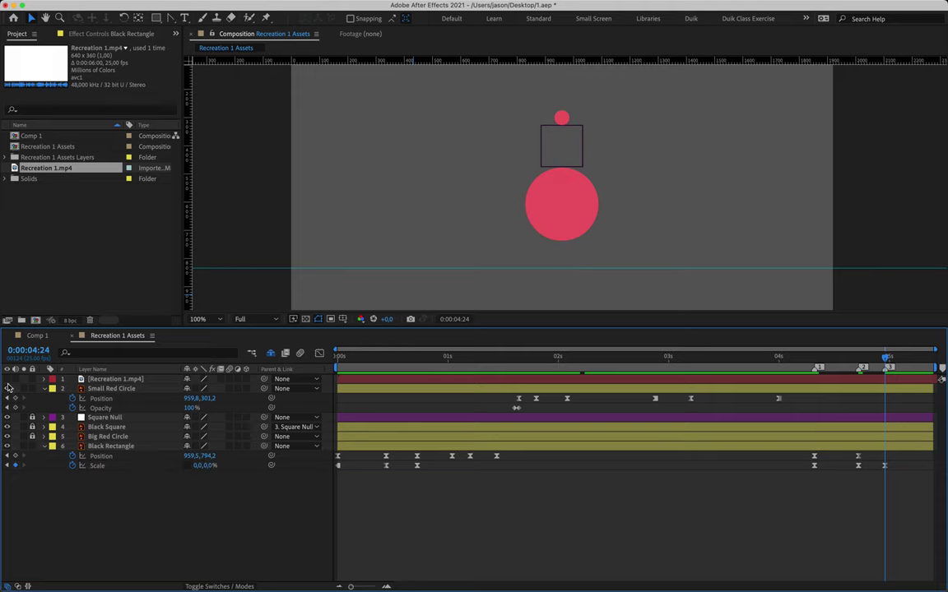
drag(842, 357, 819, 358)
key(space)
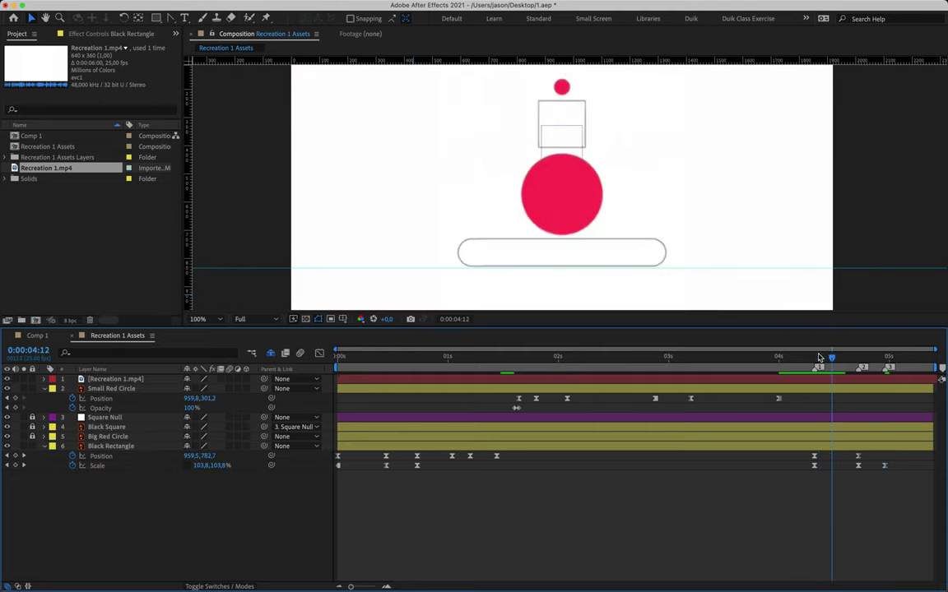
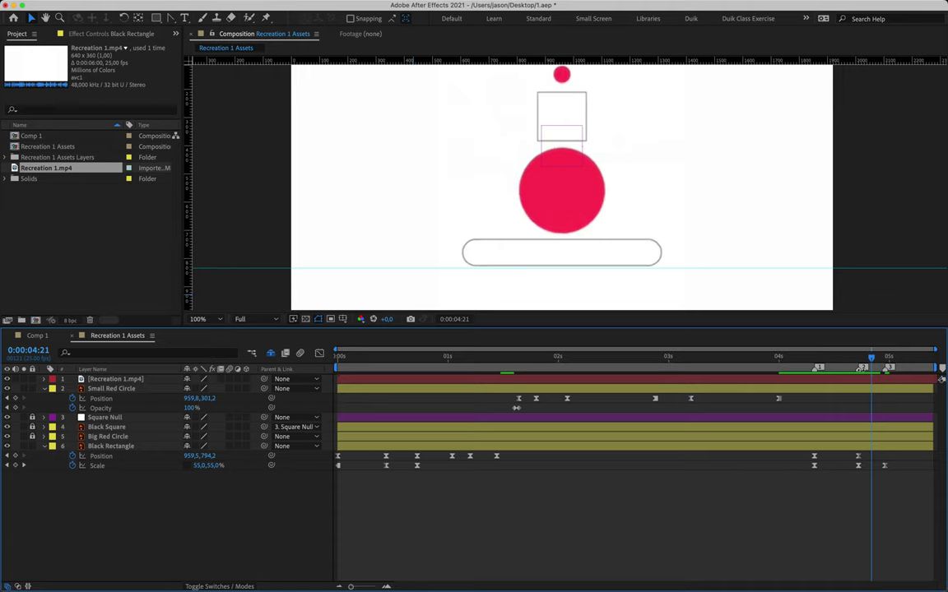
click(862, 369)
mouse_move(866, 368)
mouse_down()
mouse_move(855, 369)
mouse_move(866, 372)
mouse_up()
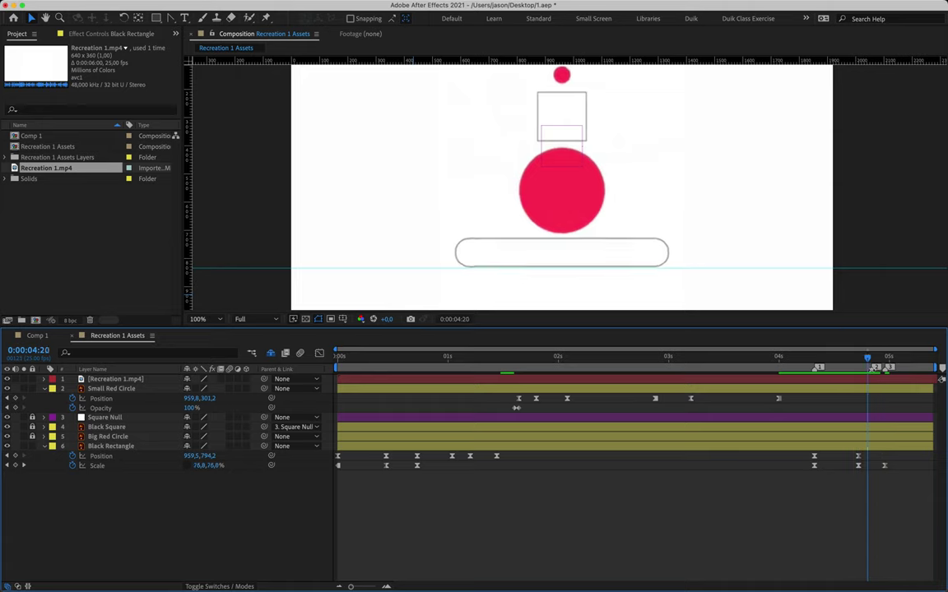
- Add a horizontal guide at the reference big circle's lower edge at 0:00:04:21, and move marker 3 to 0:00:05:01
click(871, 368)
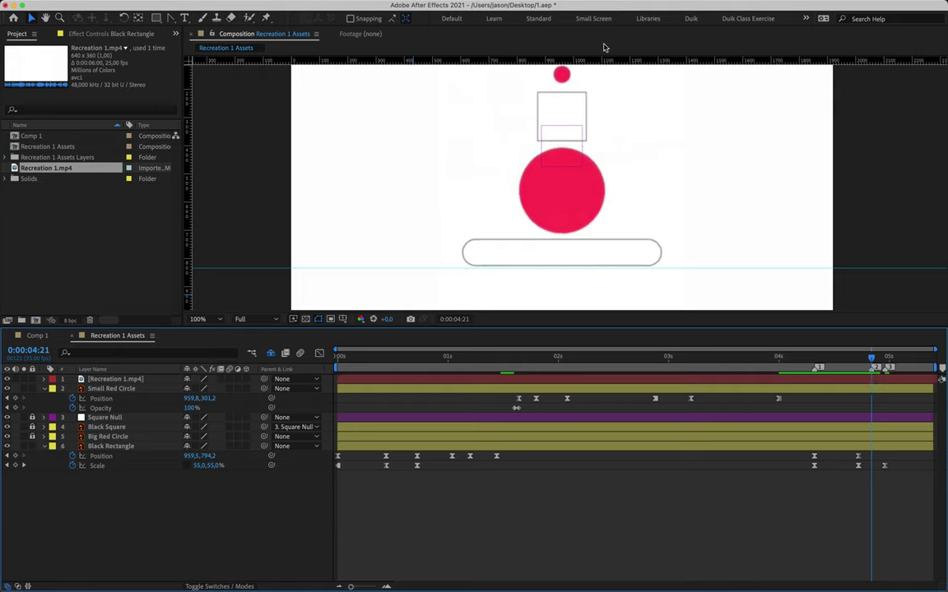
drag(603, 59, 603, 234)
key(space)
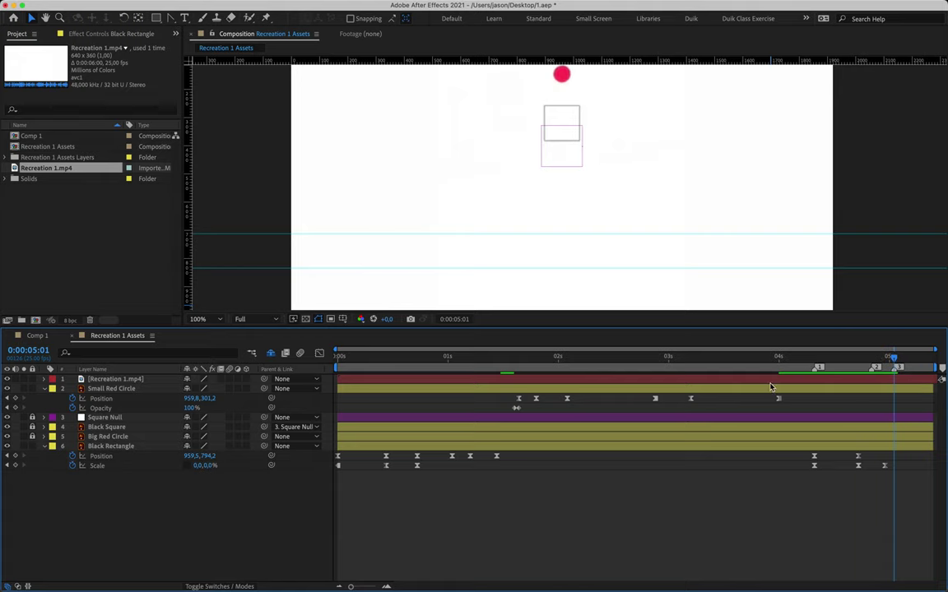
- Hide the reference layer, unlock the Big Red Circle, and add eased Position and Scale keyframes to it at marker 1, 0:00:04:08
click(819, 359)
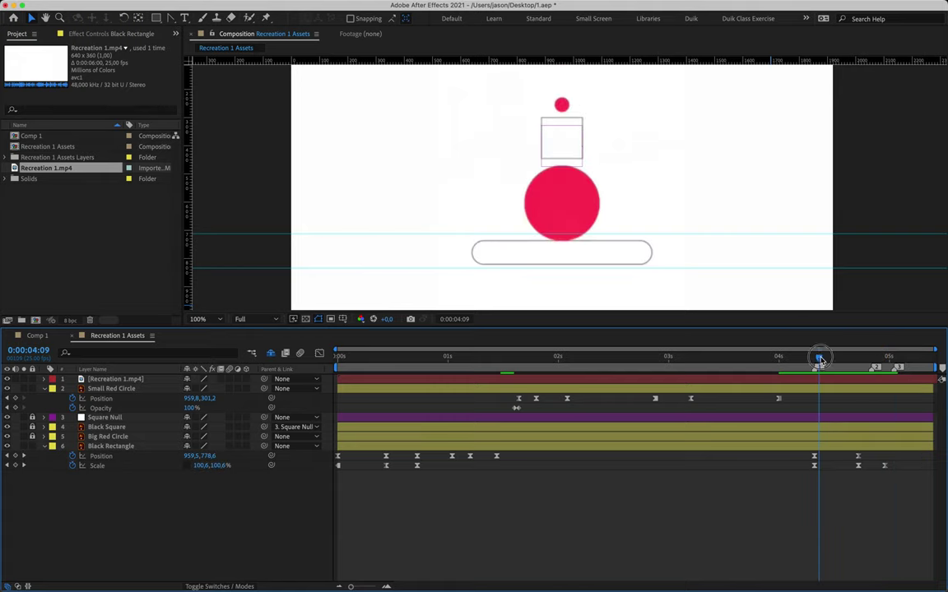
key(Page_Up)
click(6, 379)
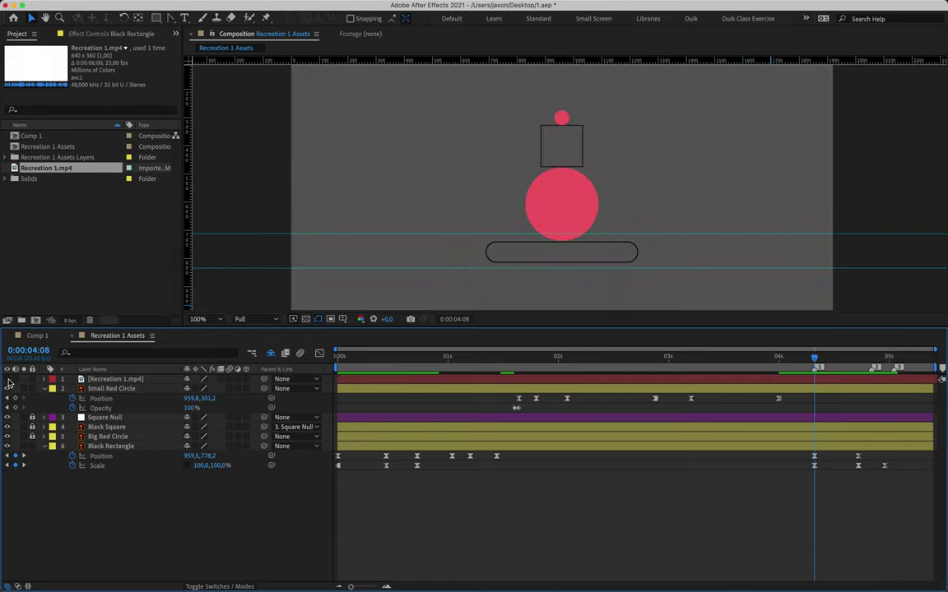
click(105, 437)
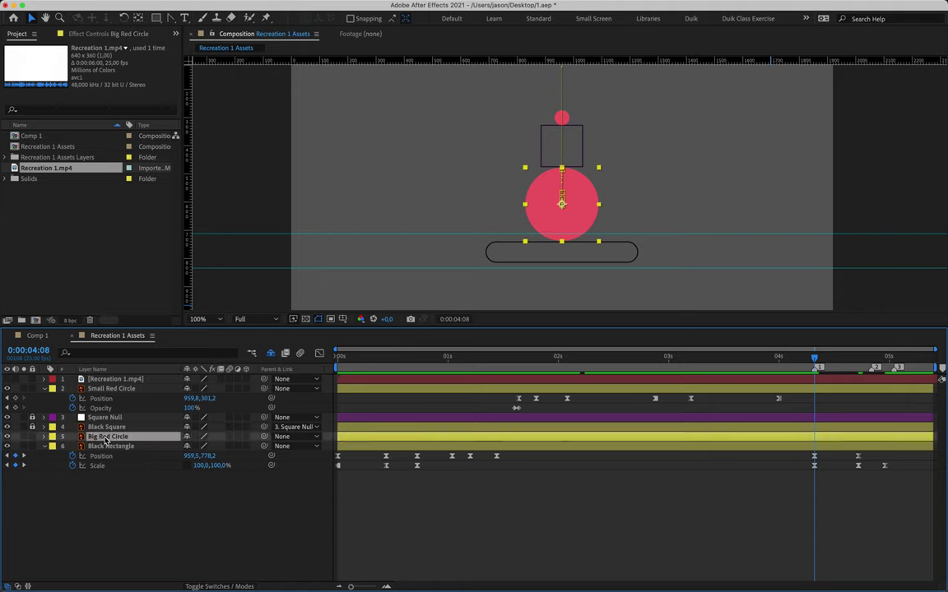
key(p)
key(shift+s)
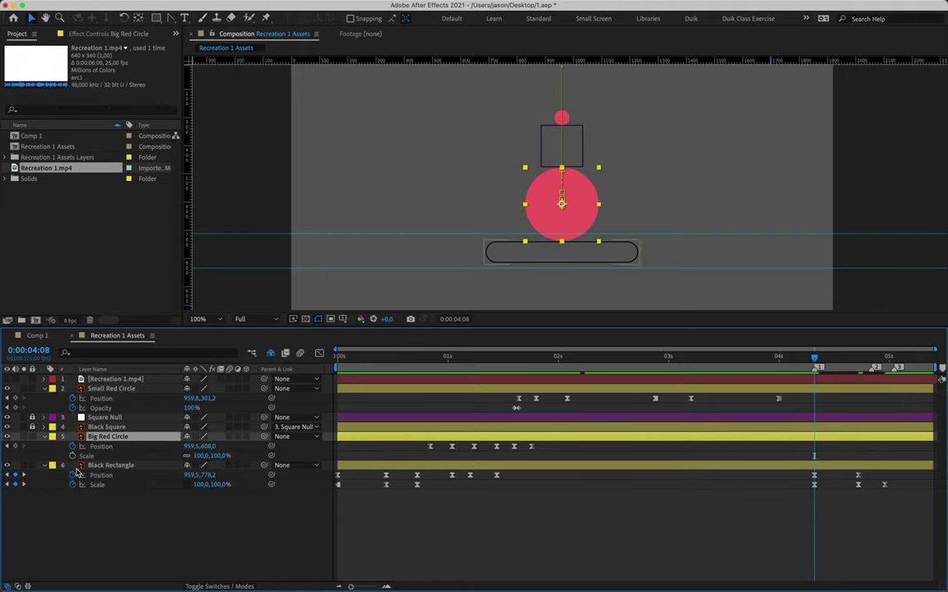
click(72, 456)
click(74, 458)
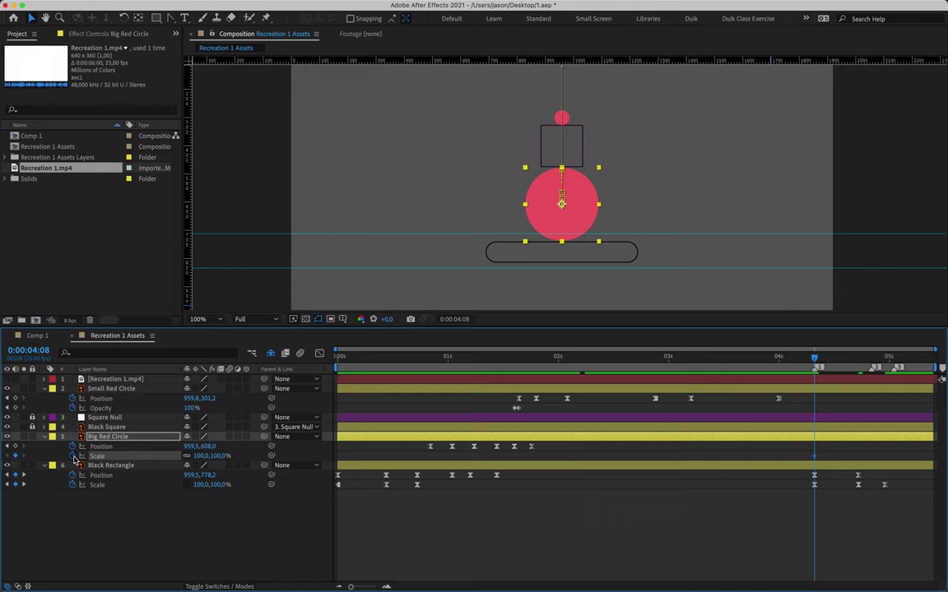
click(14, 446)
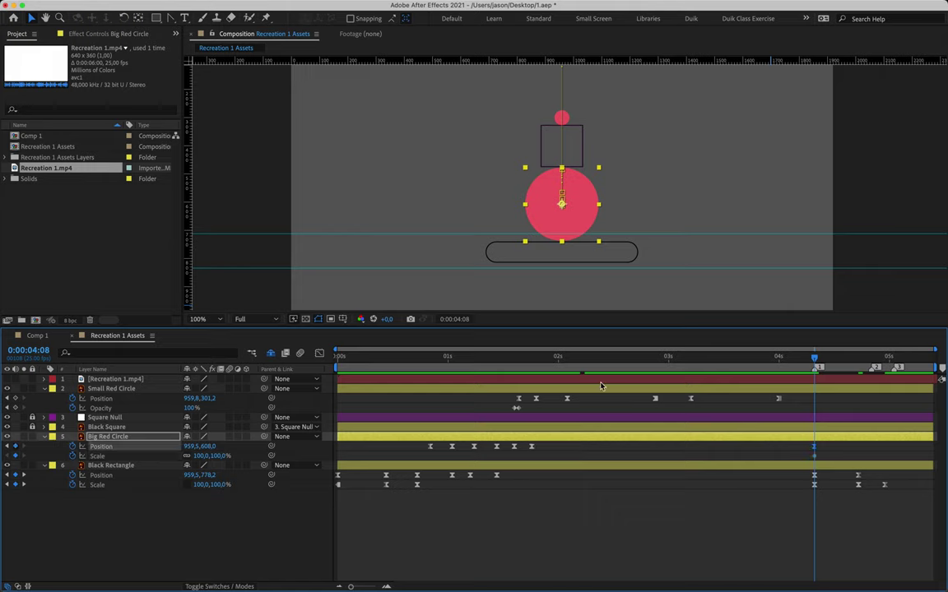
click(814, 457)
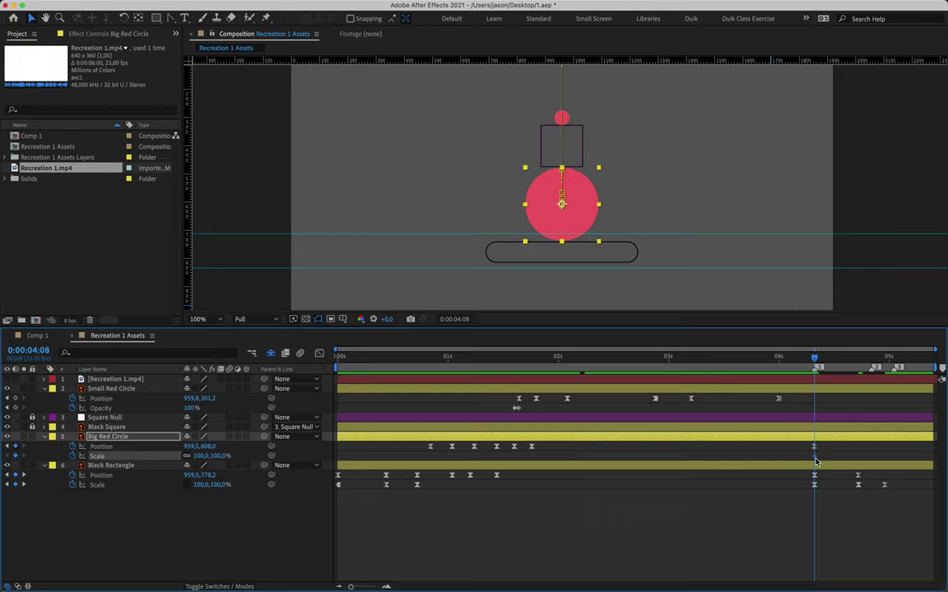
click(827, 455)
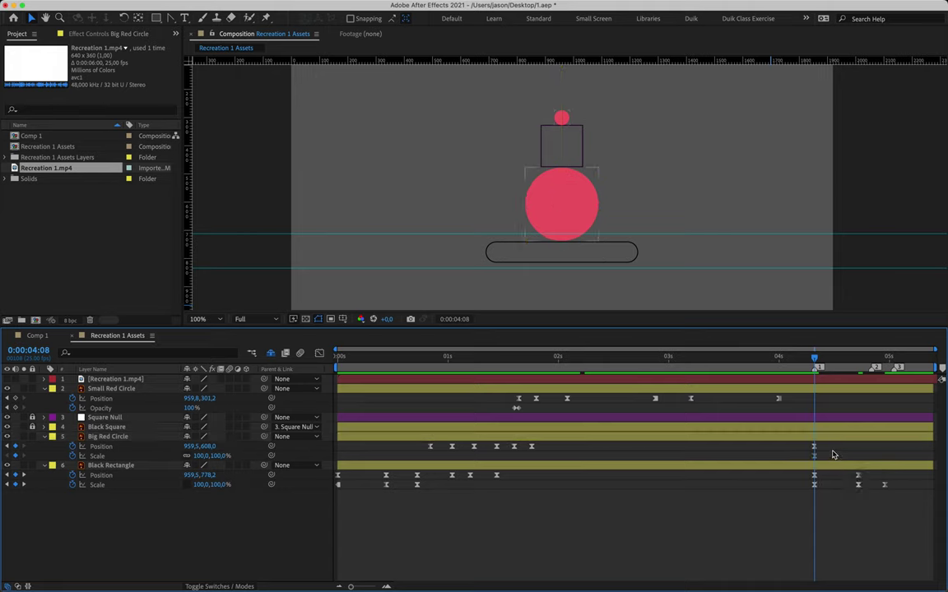
- At marker 2, 0:00:04:21, scale the Big Red Circle to 110% and raise it to Position 959.5, 570.0
drag(815, 362, 872, 365)
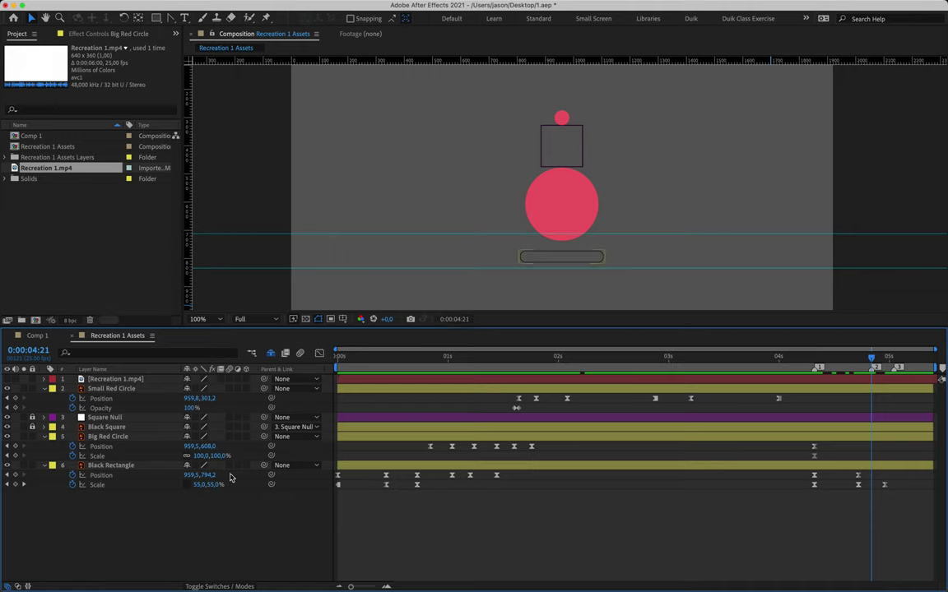
click(200, 456)
text(110)
key(Return)
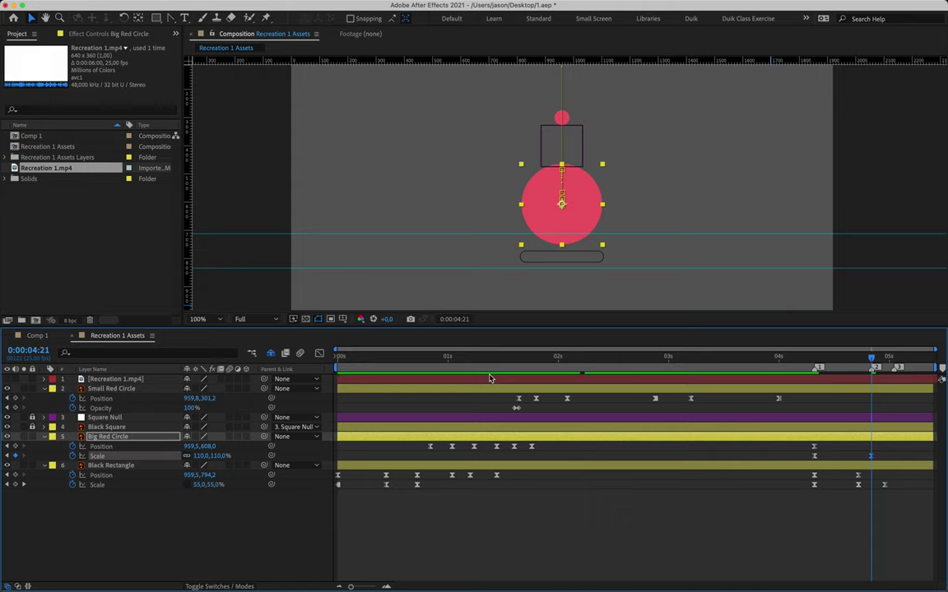
key(shift+Up)
key(shift+Up)
key(shift+Up)
key(shift+Up)
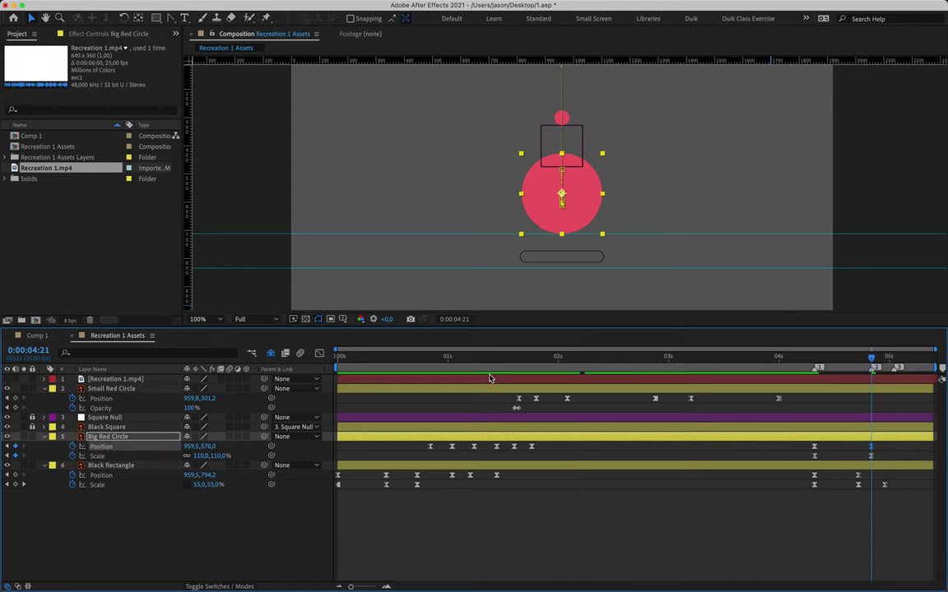
- At marker 3, 0:00:05:01, set the Big Red Circle's Scale to 0% in both dimensions
click(886, 359)
click(893, 362)
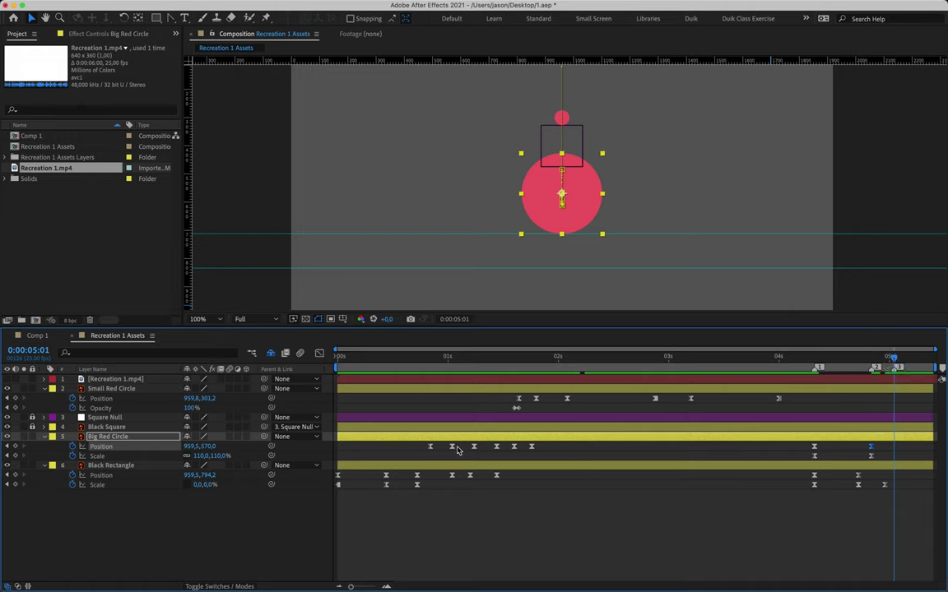
click(200, 456)
text(0)
key(Return)
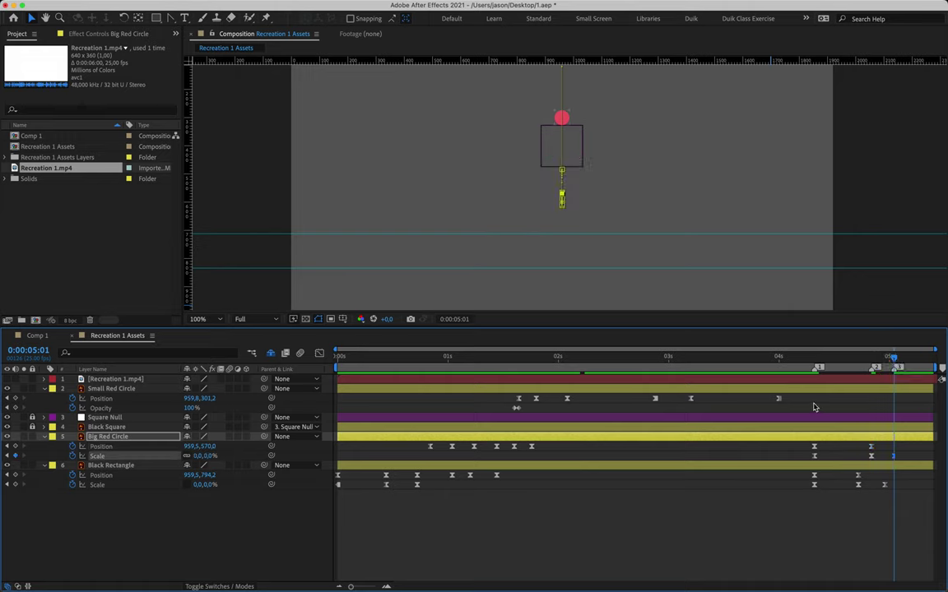
- Show the reference layer, replace marker 2 with marker 4 at 0:00:04:23, and place a horizontal guide at the reference square's lower edge
mouse_move(817, 362)
mouse_down()
mouse_move(895, 366)
mouse_move(816, 380)
mouse_up()
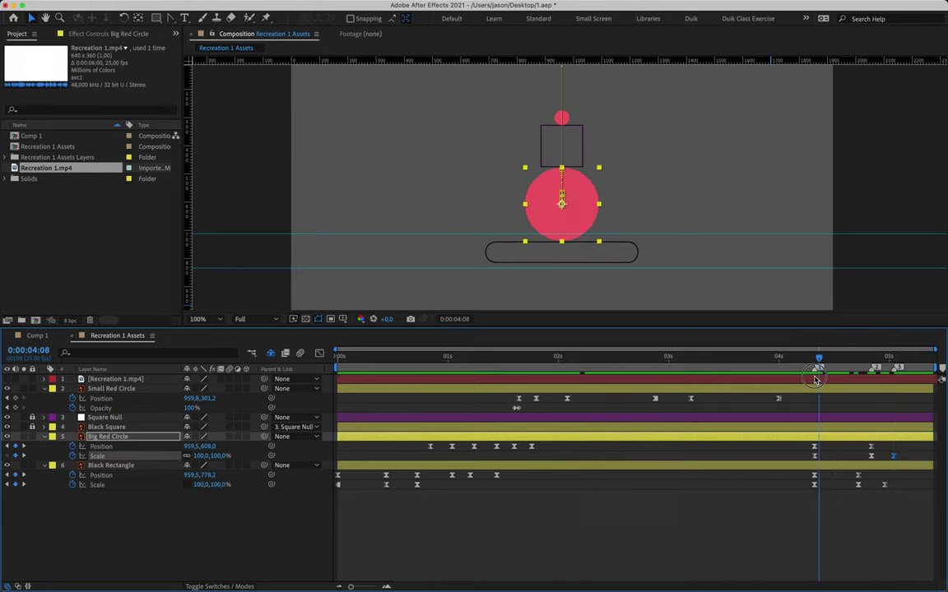
click(7, 379)
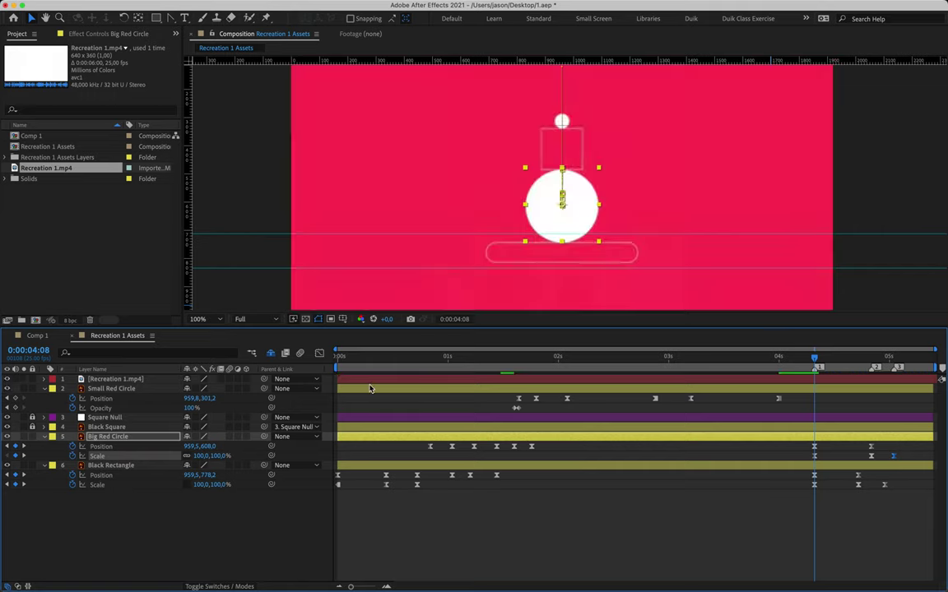
drag(814, 363, 881, 376)
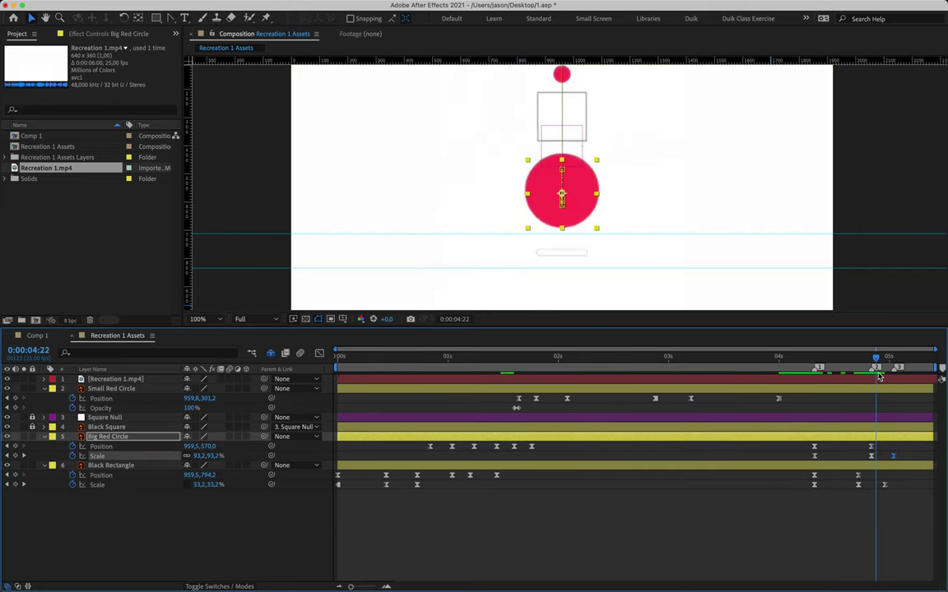
key(Page_Down)
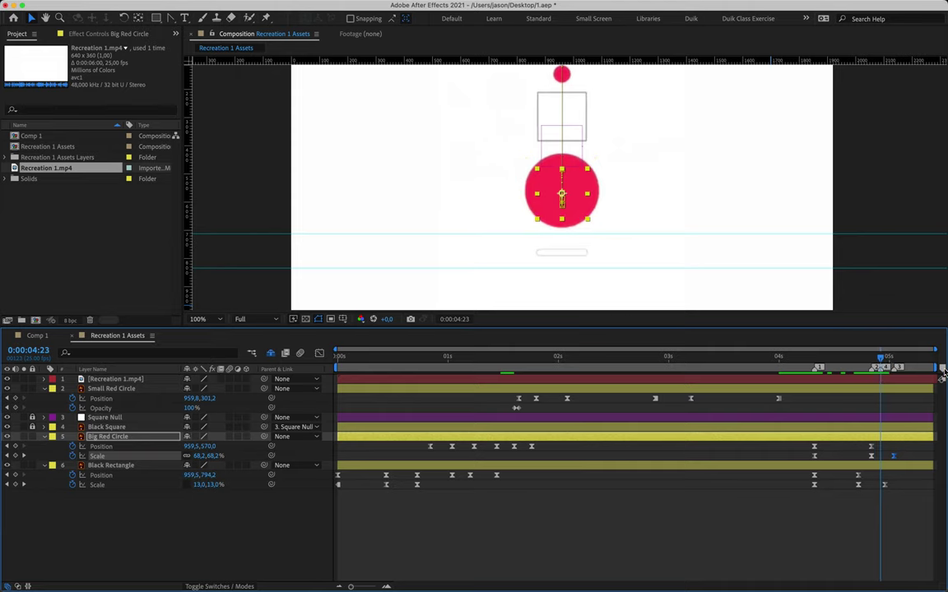
drag(615, 60, 615, 141)
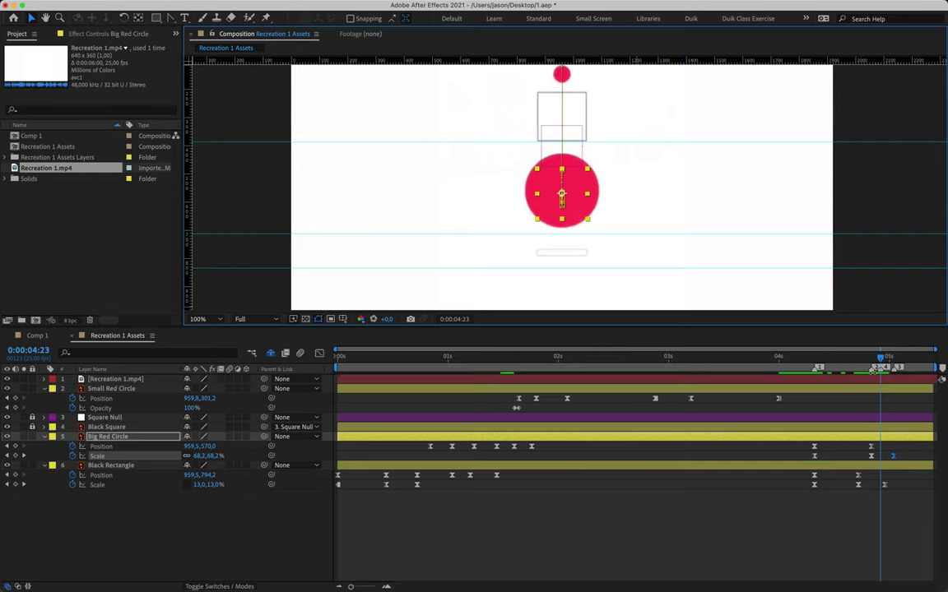
- Hide the reference layer, unlock the Black Square, and give it eased Position and Scale keyframes at marker 1, 0:00:04:08
click(6, 379)
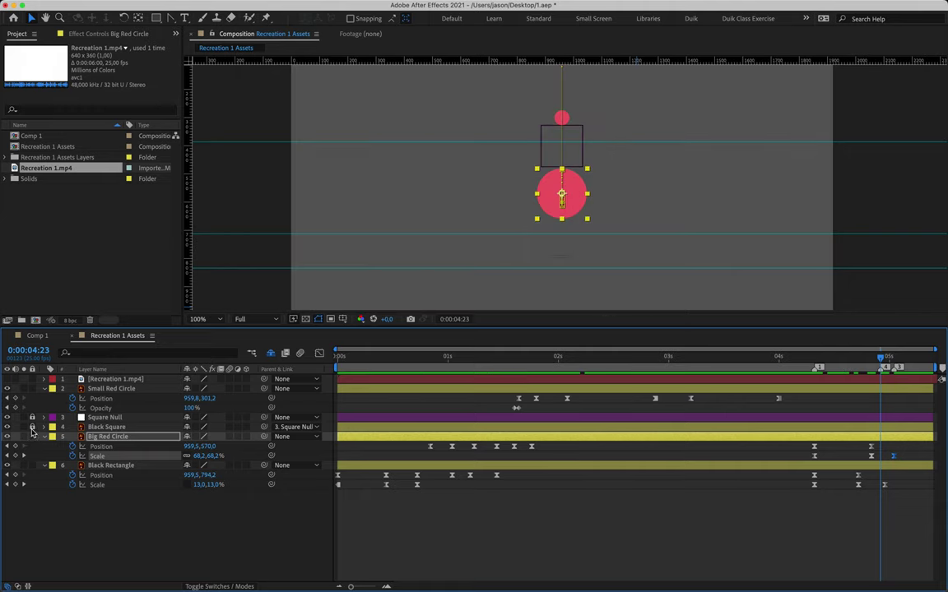
click(120, 428)
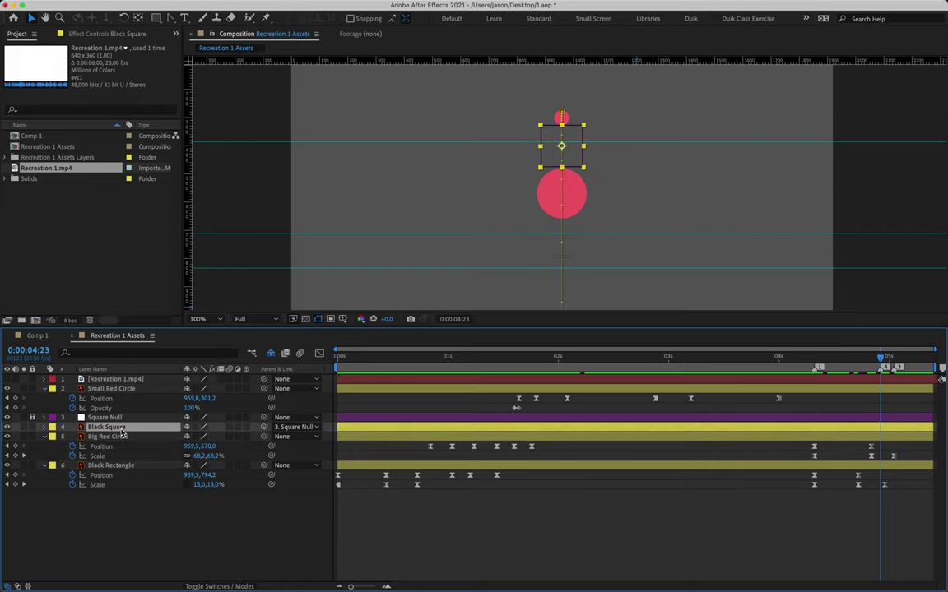
key(u)
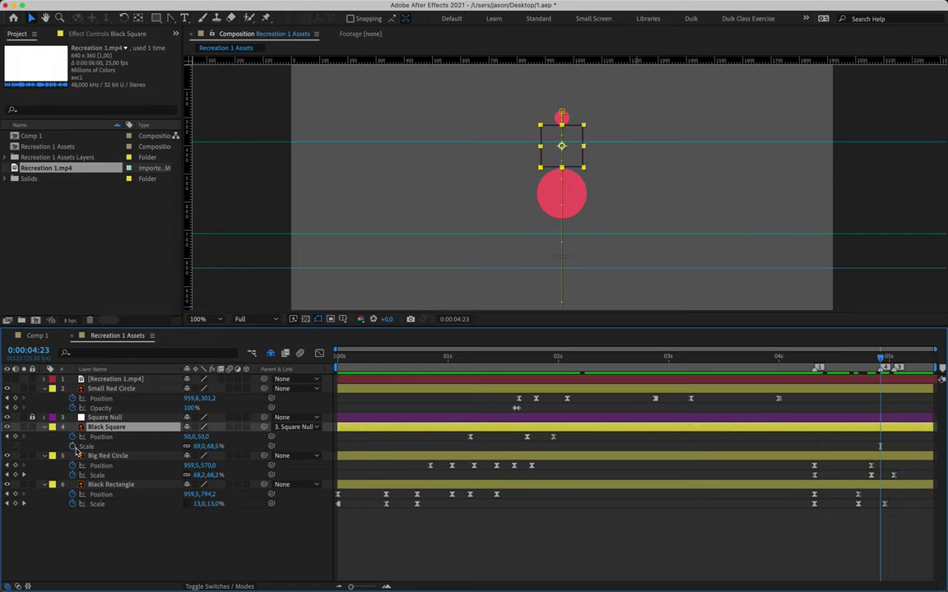
click(15, 436)
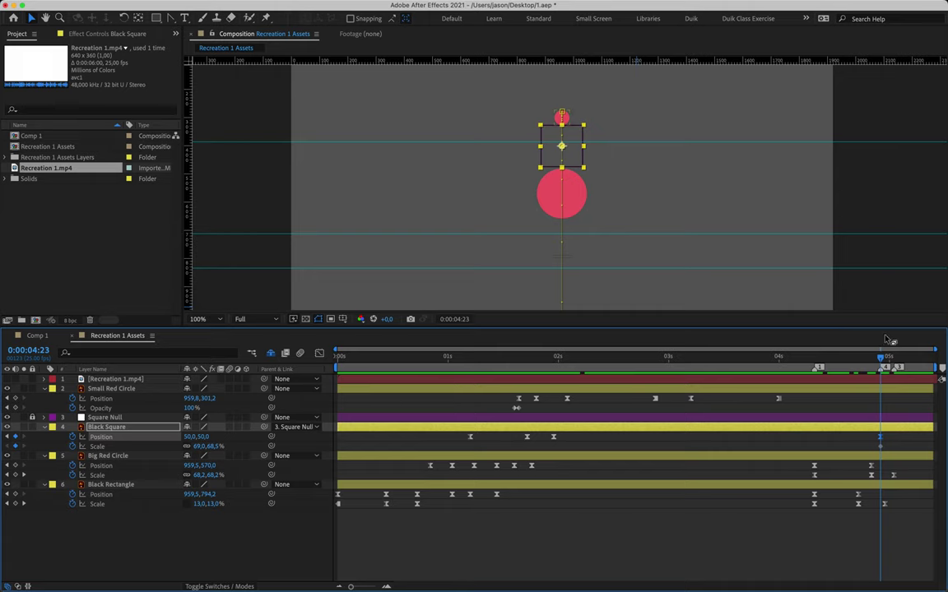
click(880, 447)
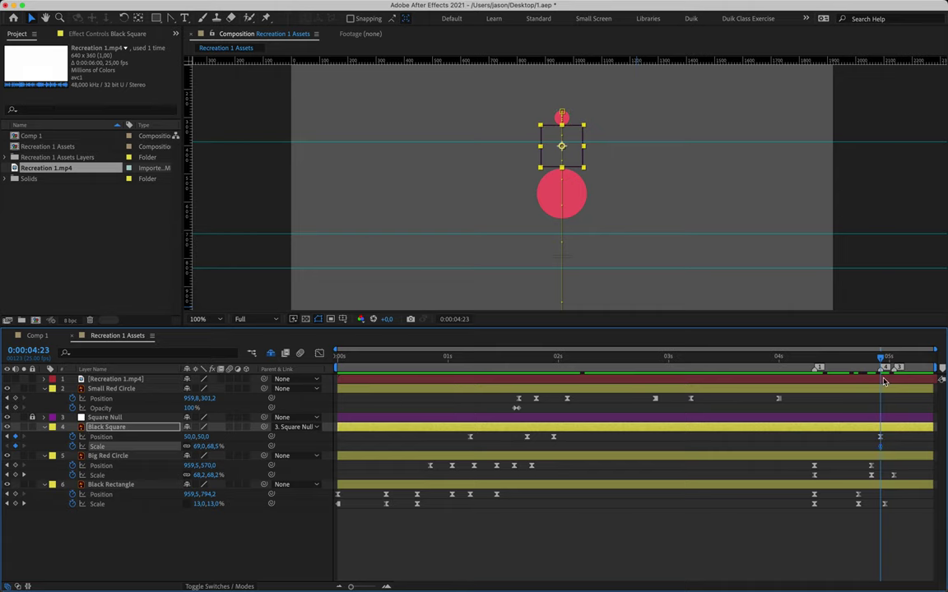
click(815, 363)
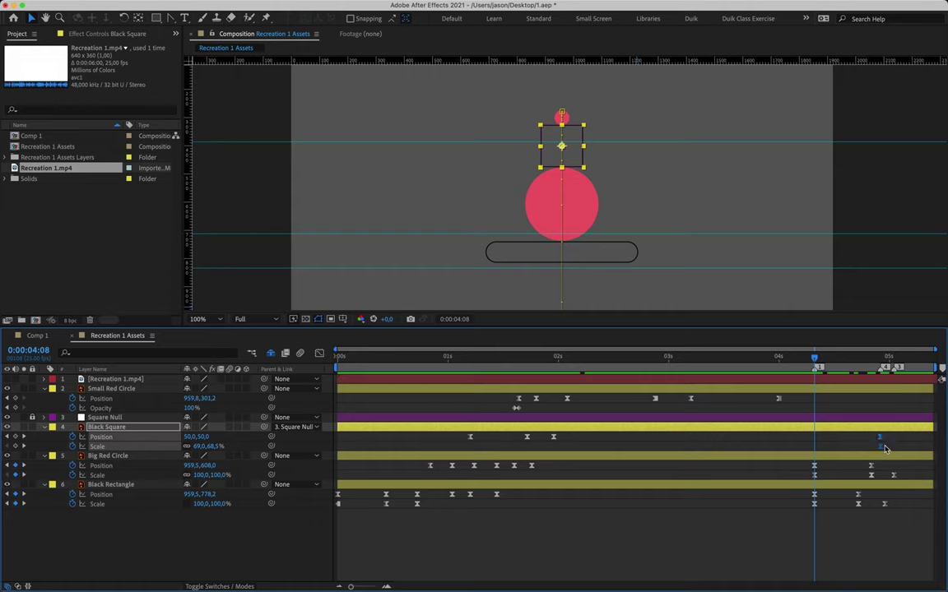
drag(880, 438, 816, 438)
- At marker 4, 0:00:04:23, set the Black Square's Scale to 79.0, 78.5% and raise it to Position 50.0, -18.5
drag(817, 362, 881, 363)
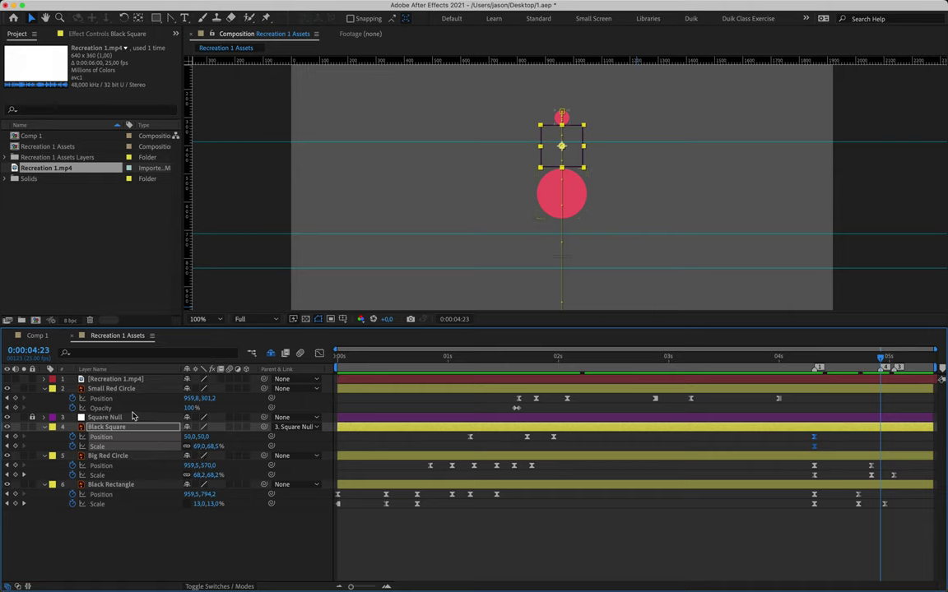
click(202, 447)
text(7)
key(Return)
key(shift+Up)
key(shift+Up)
key(shift+Up)
key(shift+Up)
key(shift+Up)
key(shift+Up)
key(shift+Up)
key(shift+Up)
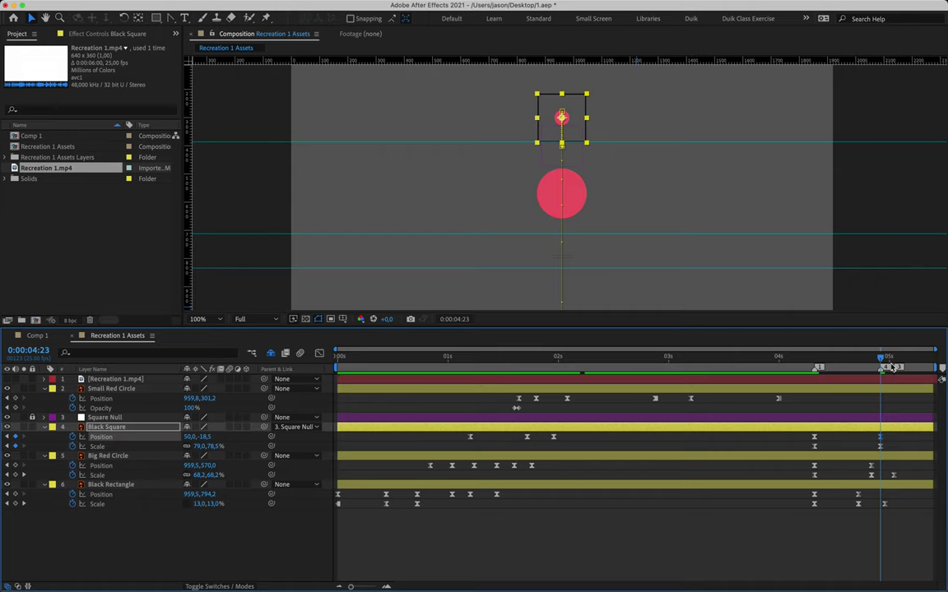
- Show the reference layer, compare the frames around marker 3, and move marker 3 to 0:00:05:02
drag(881, 359, 893, 359)
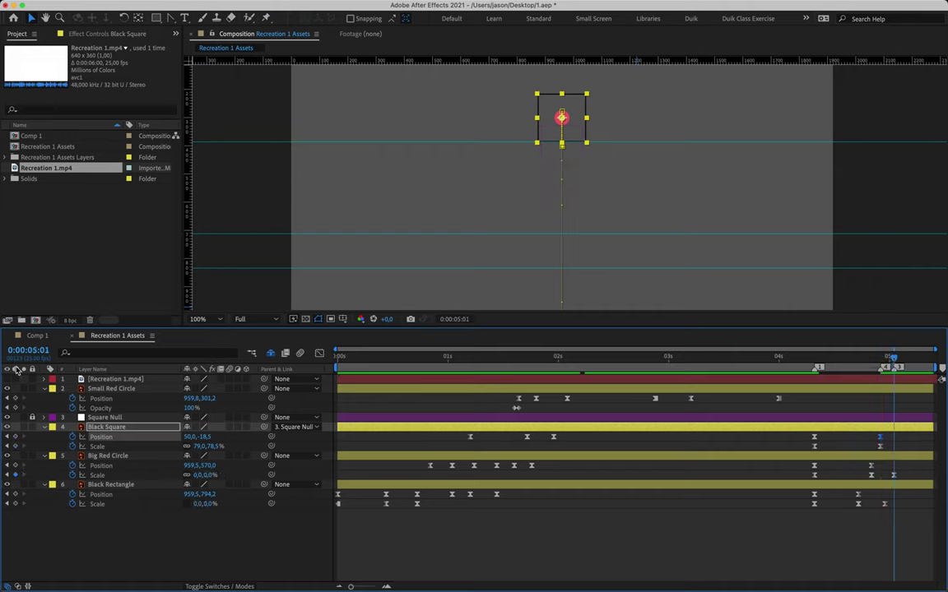
click(7, 379)
key(Page_Down)
key(Page_Up)
key(Page_Down)
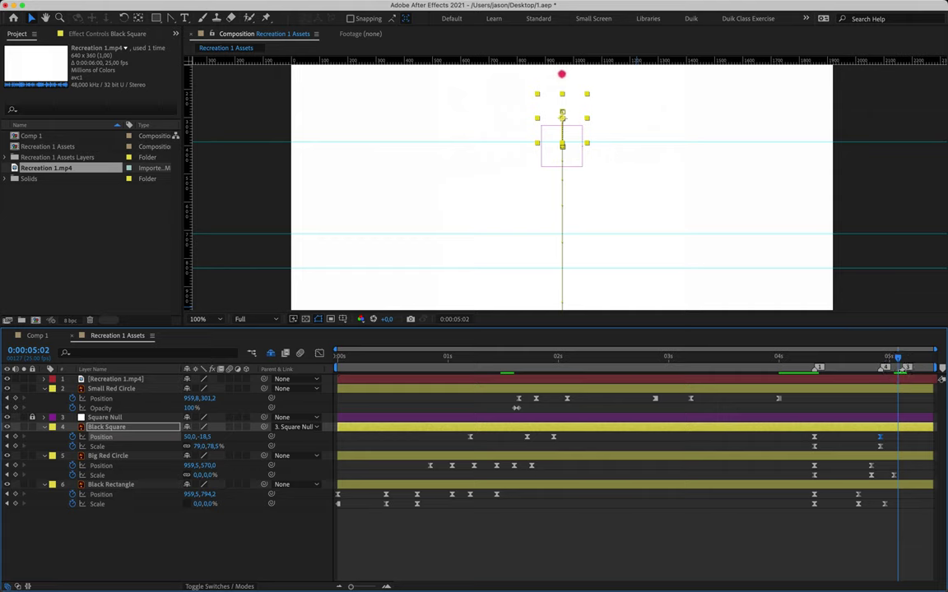
- Hide the reference layer and set the Black Square's Scale to 0% in both dimensions at marker 3, 0:00:05:02
click(7, 380)
click(201, 446)
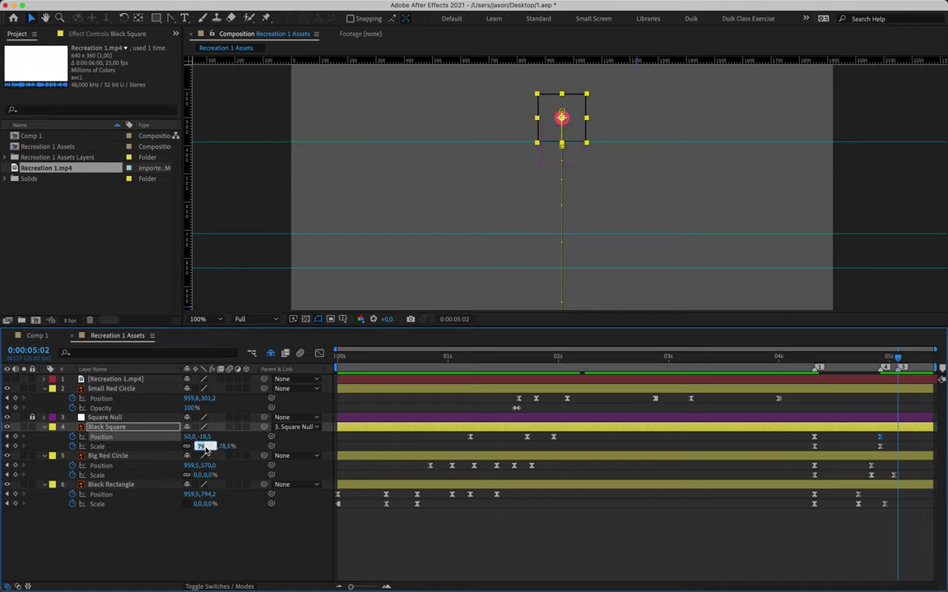
text(0)
key(Return)
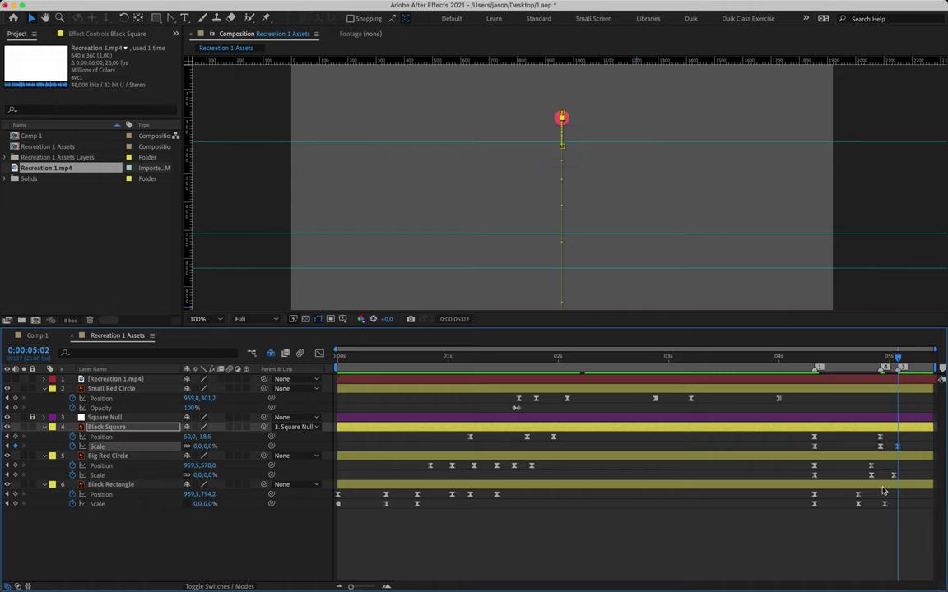
click(907, 440)
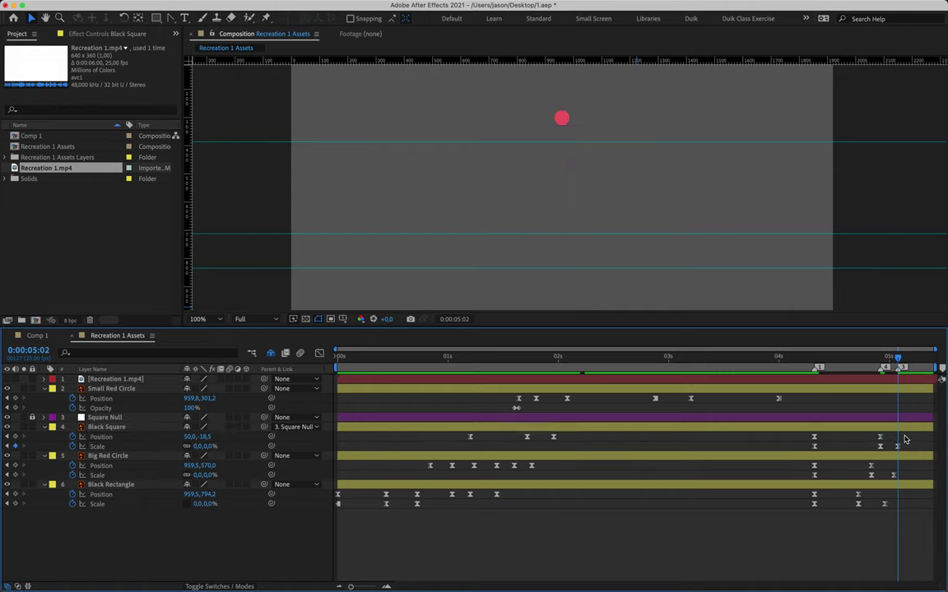
- Show the reference layer, play it from marker 1, and move marker 4 to 0:00:05:00 and marker 3 to 0:00:05:04
click(816, 364)
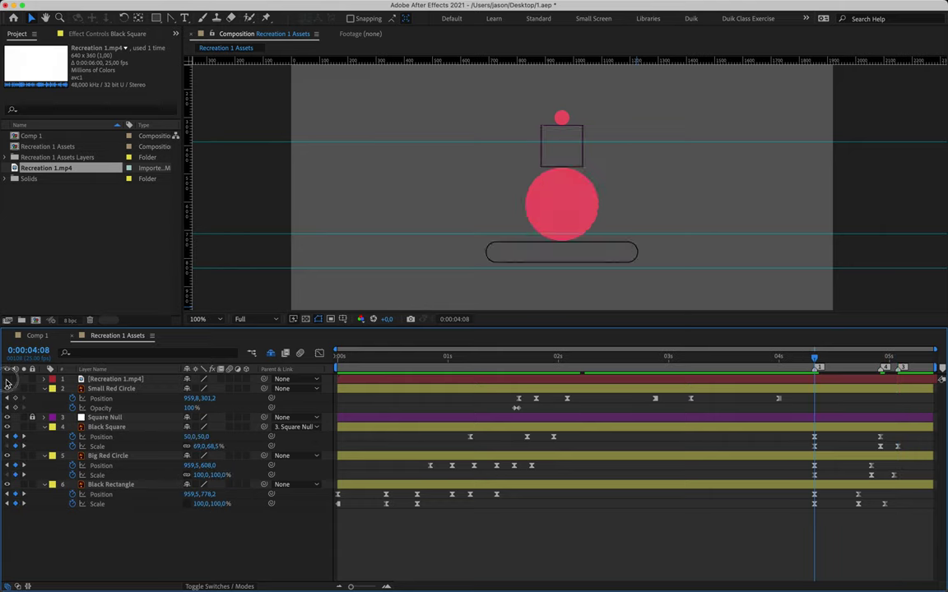
click(7, 379)
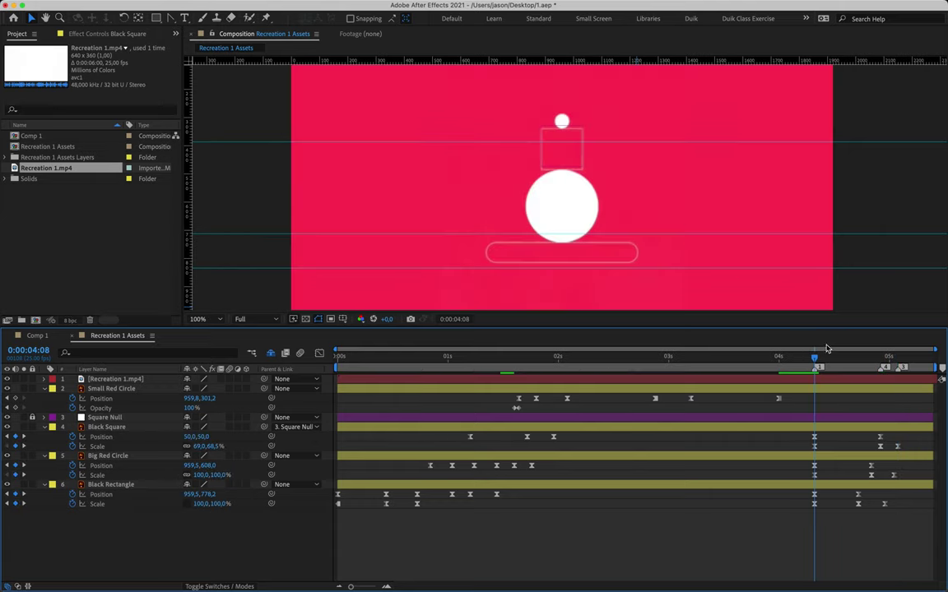
key(space)
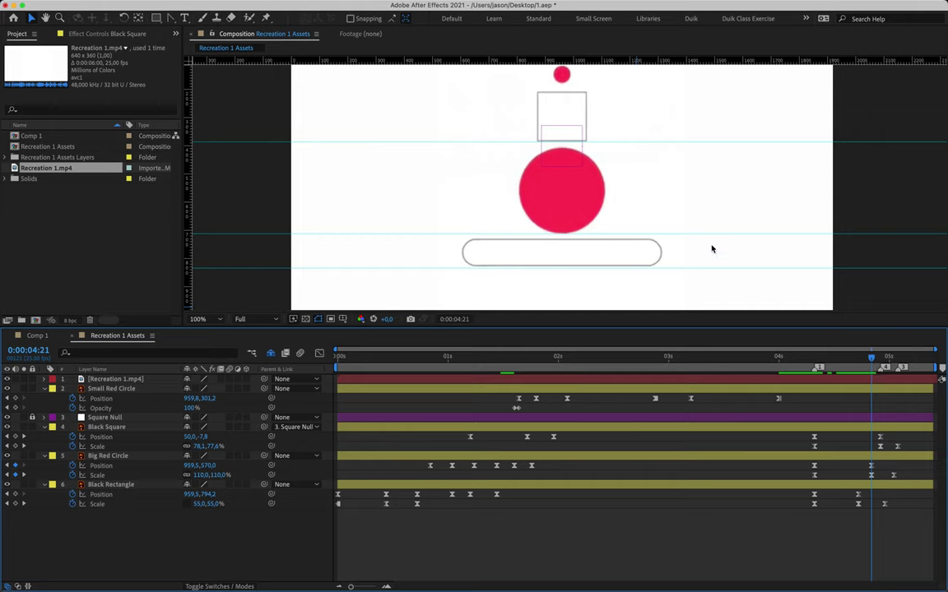
scroll(660, 253, up, 3)
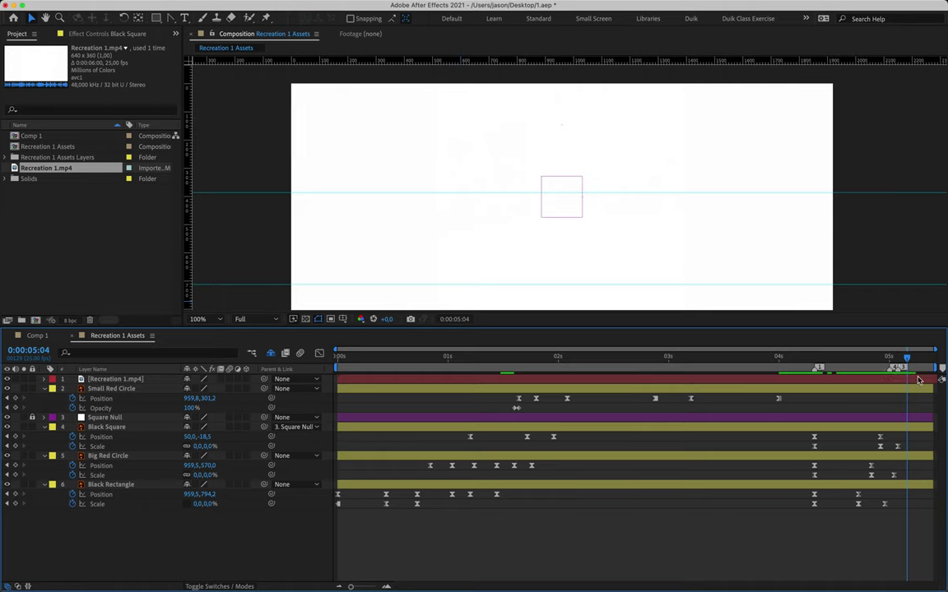
drag(896, 368, 910, 368)
click(889, 360)
- Hide the reference layer and give the Small Red Circle eased Position and Scale keyframes at marker 1, 0:00:04:08
click(814, 361)
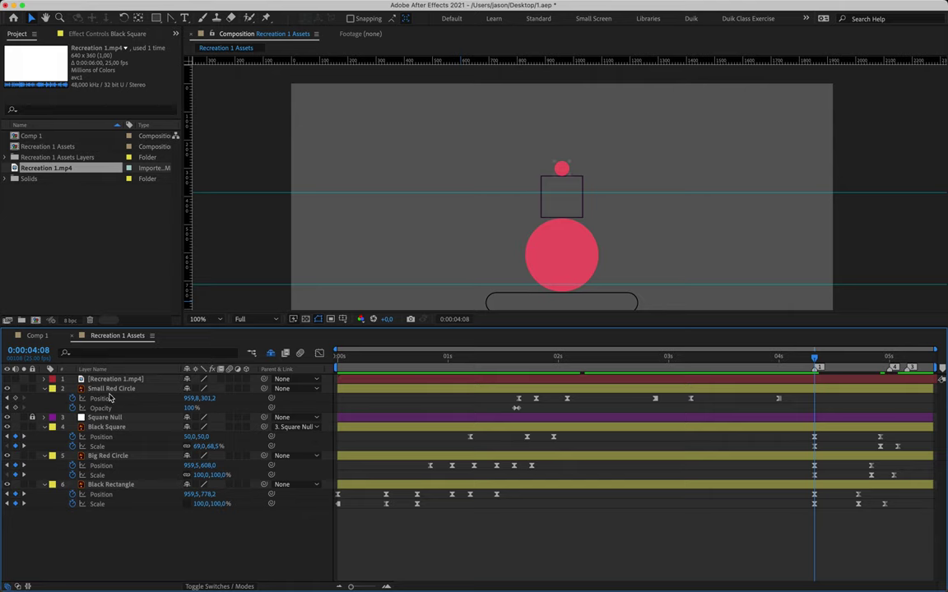
click(16, 398)
key(alt+shift+s)
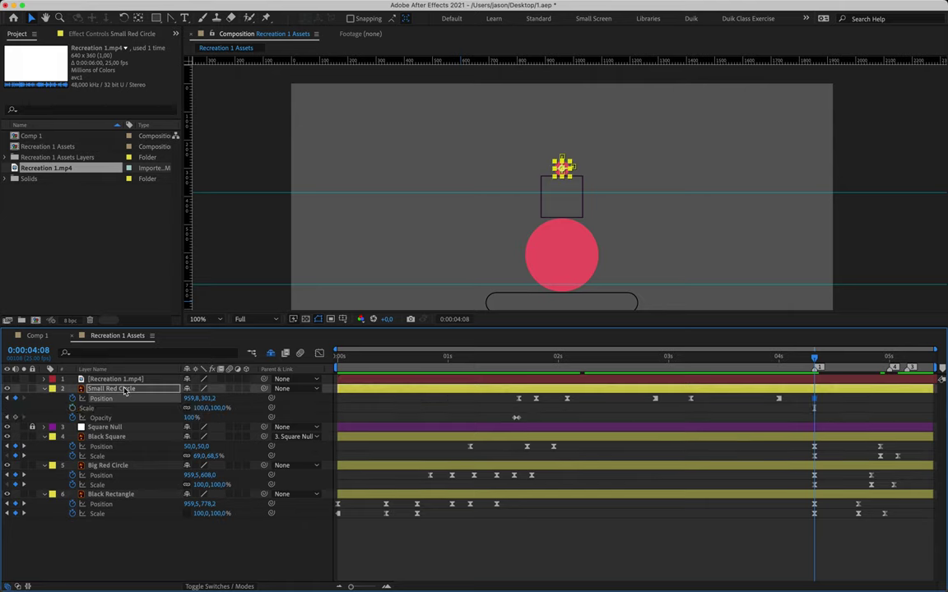
click(70, 408)
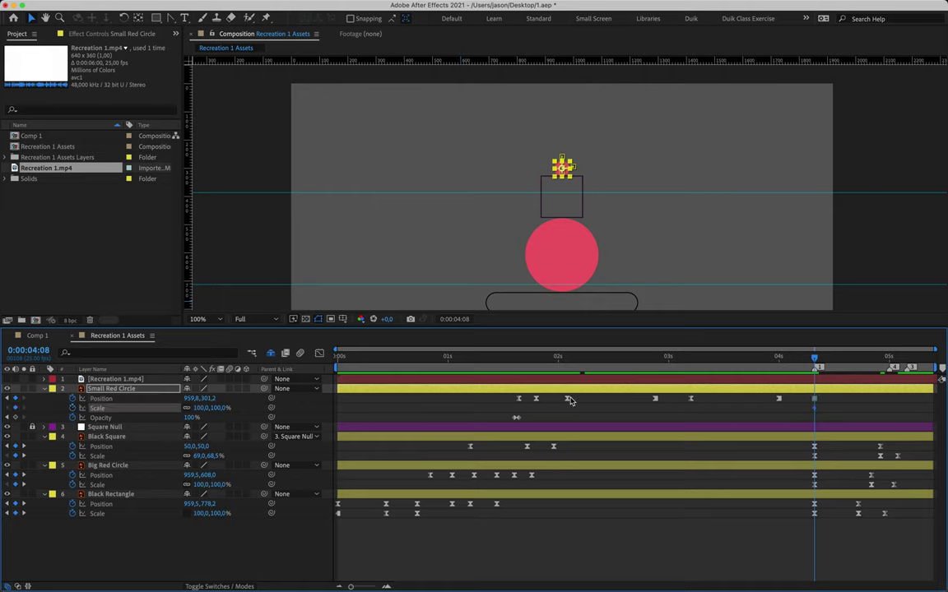
click(812, 399)
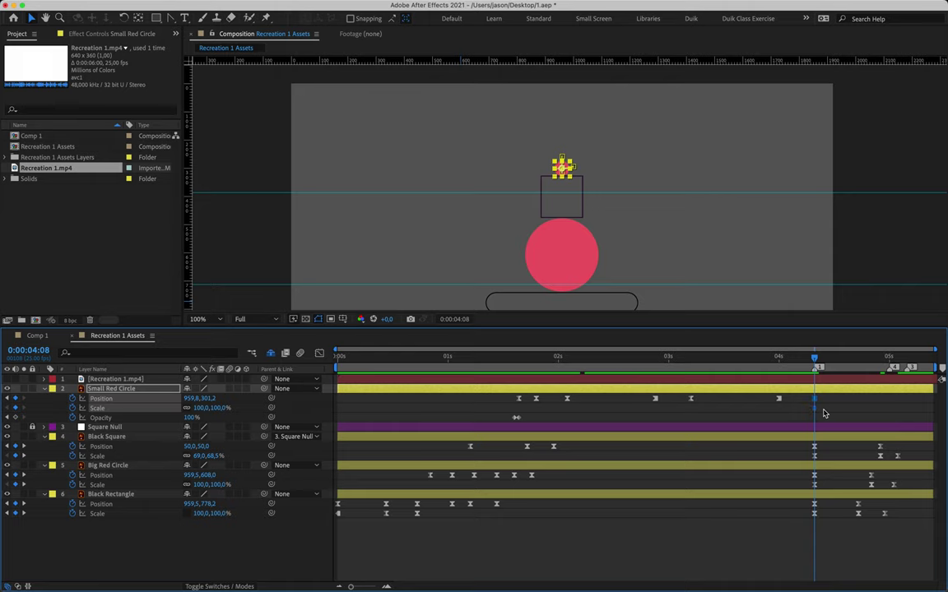
click(778, 399)
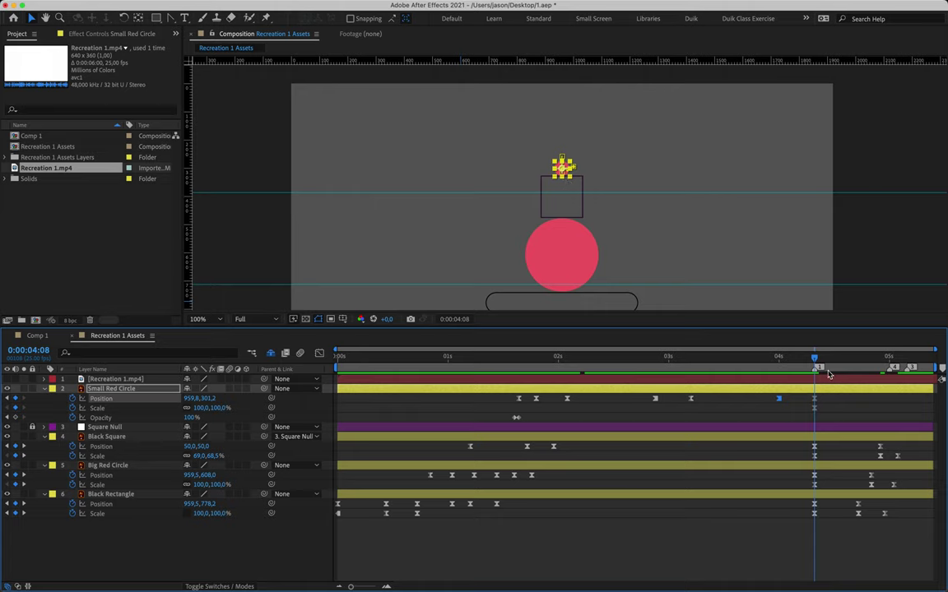
key(F2)
- Set the Small Red Circle's Scale to 110% in both dimensions at 0:00:04:24
drag(816, 362, 885, 362)
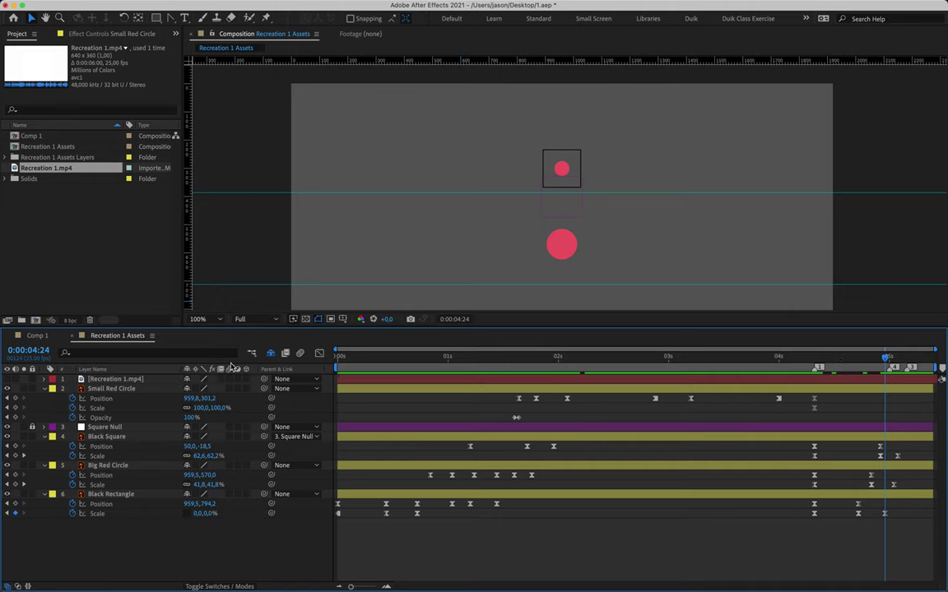
click(115, 388)
click(202, 408)
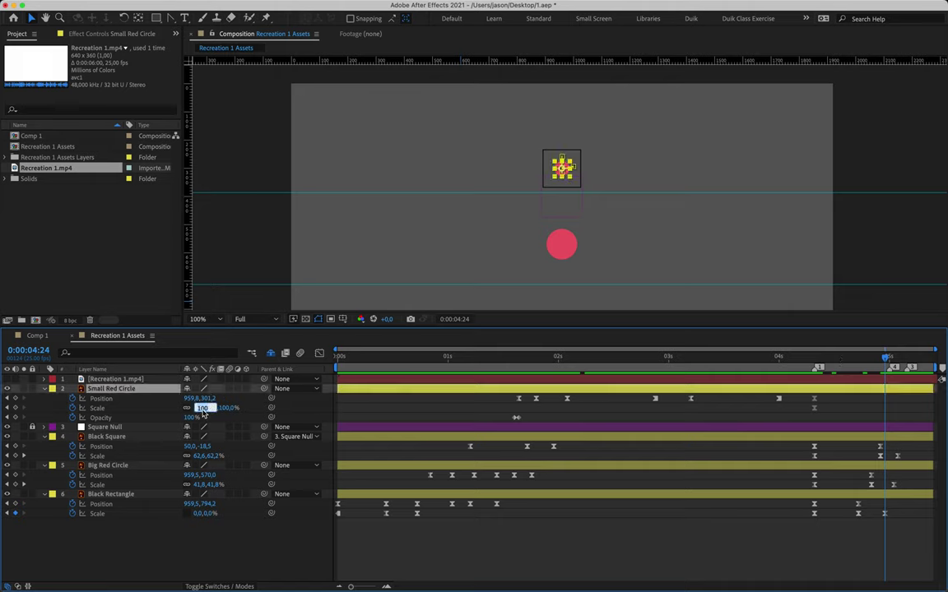
key(Return)
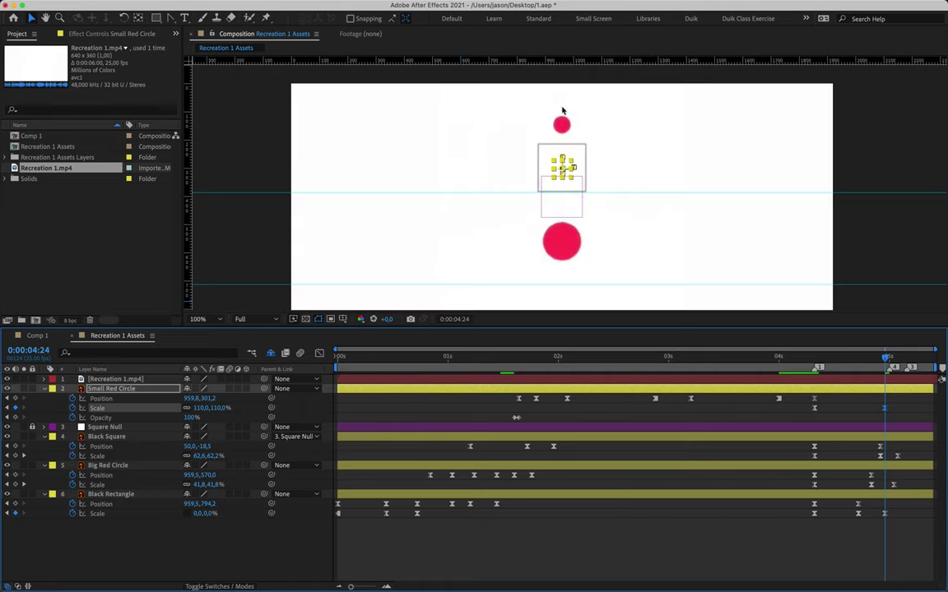
- Add a horizontal guide beneath the reference's small circle, hide the reference, and raise the Small Red Circle to Position 959.8, 147.2 at 0:00:04:24
drag(585, 61, 586, 133)
click(7, 380)
key(shift+Up)
key(shift+Up)
key(shift+Up)
key(shift+Up)
key(shift+Up)
key(shift+Up)
key(shift+Up)
key(shift+Up)
key(shift+Up)
key(shift+Up)
key(shift+Up)
key(shift+Up)
key(shift+Up)
key(shift+Up)
key(shift+Up)
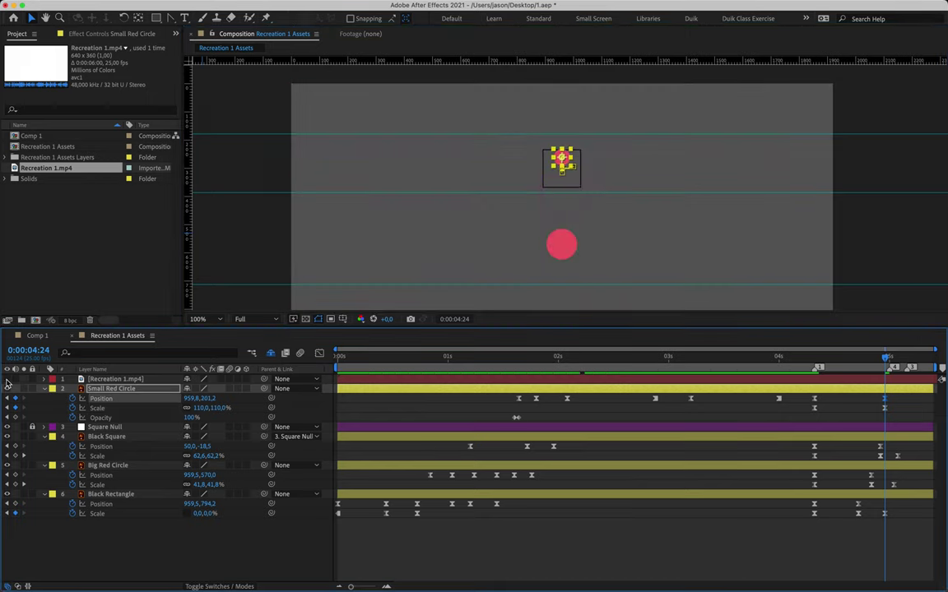
key(Down)
key(Down)
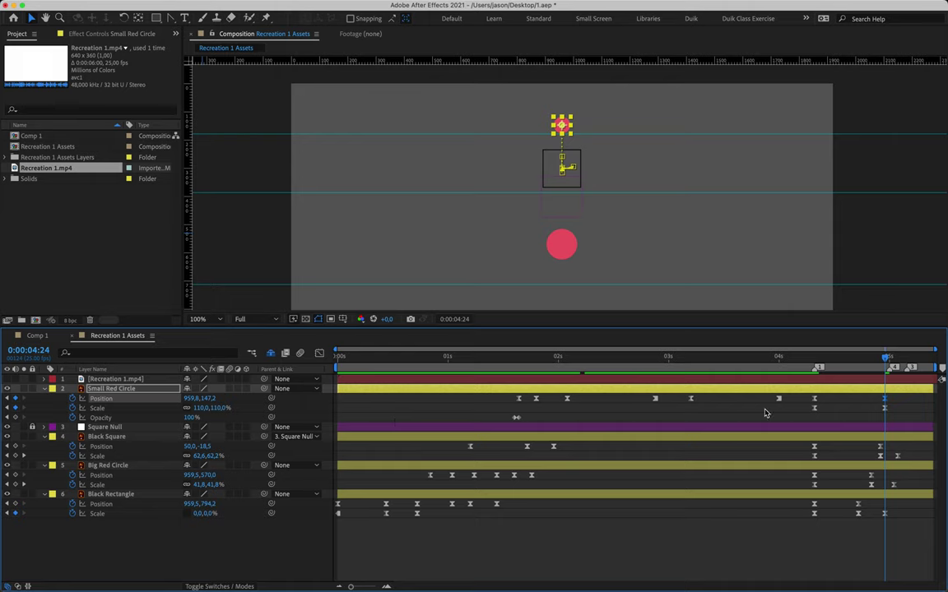
- Set the Small Red Circle's Scale to 0% in both dimensions at marker 3, 0:00:05:04
drag(885, 356, 907, 360)
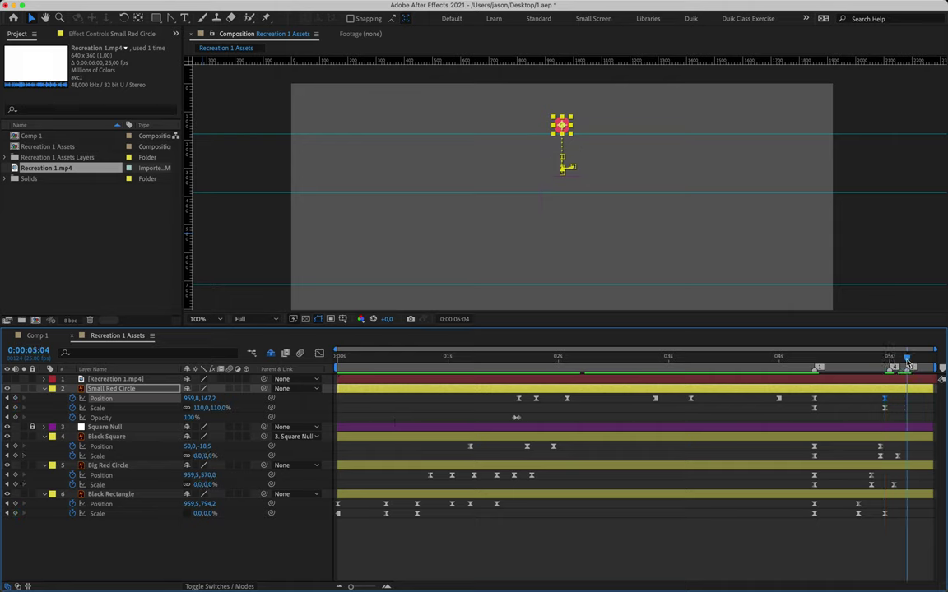
click(200, 408)
text(0)
key(Return)
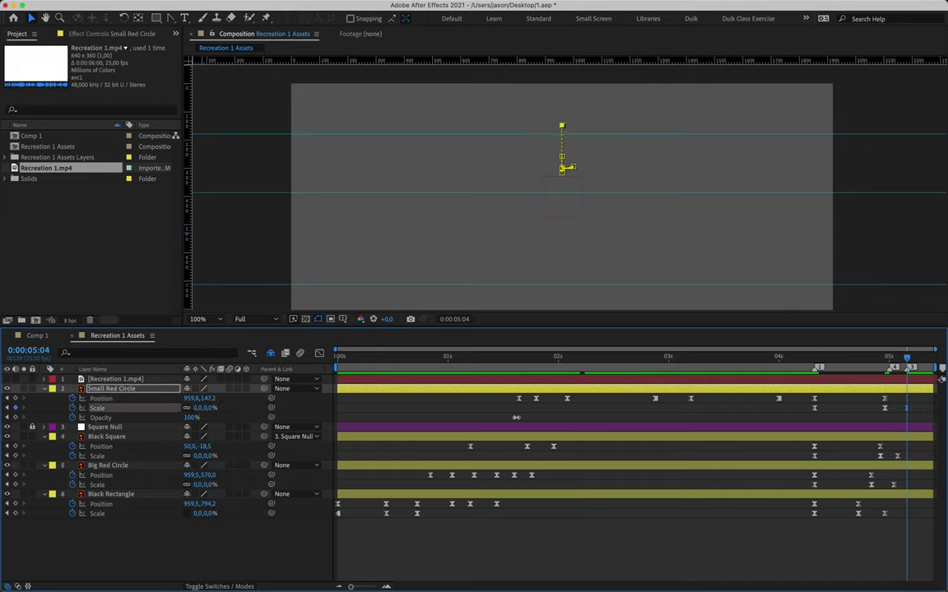
- Save the project and preview the whole animation from the start
click(545, 552)
key(cmd+s)
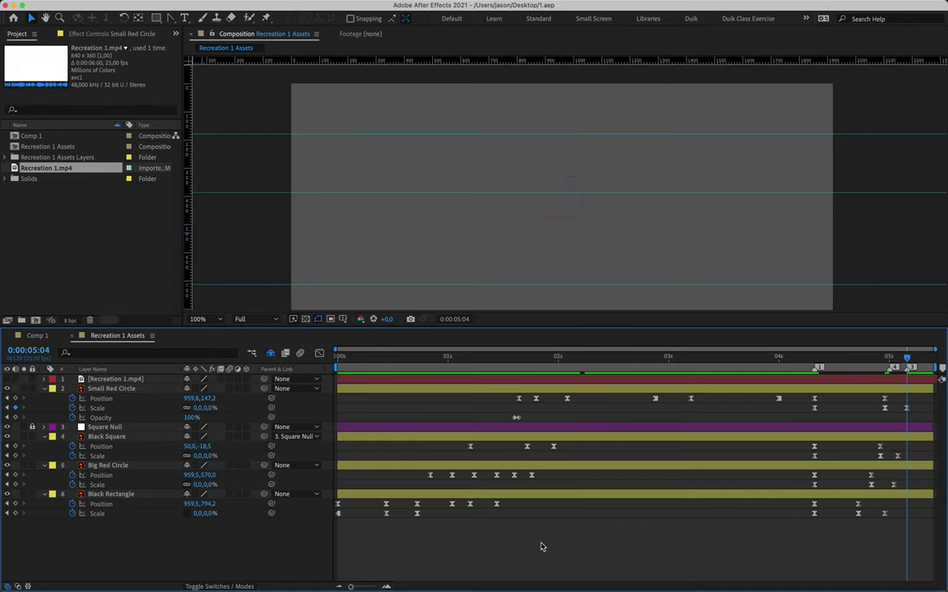
key(Home)
key(space)
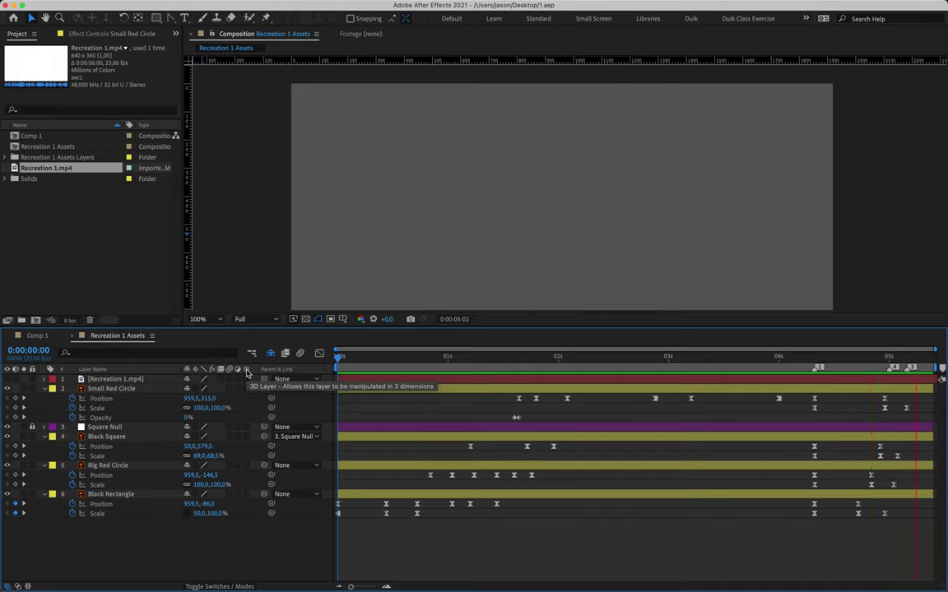
- Display the speed curves of the Black Rectangle's Position and Scale keyframes at marker 1, enlarged around its exit
click(813, 358)
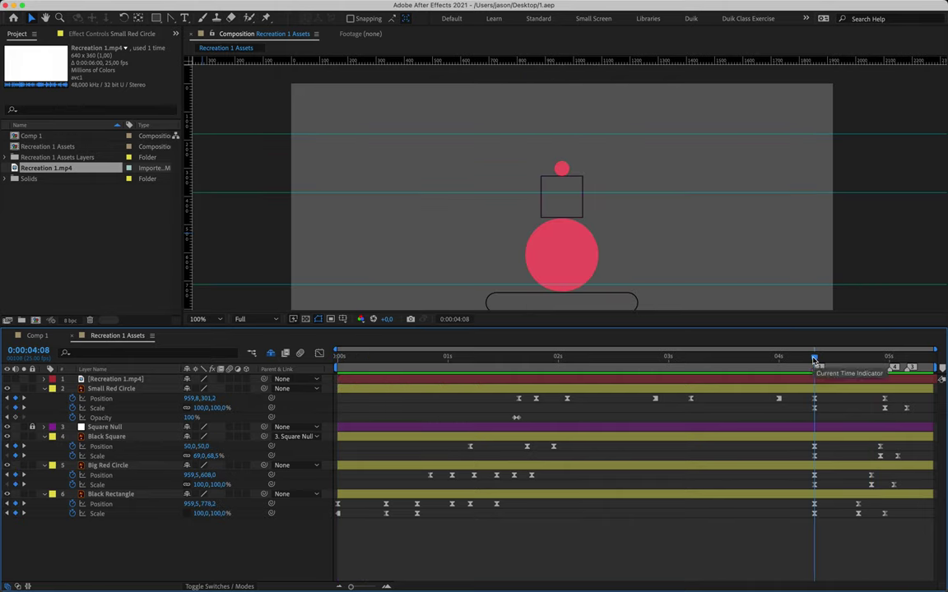
click(801, 511)
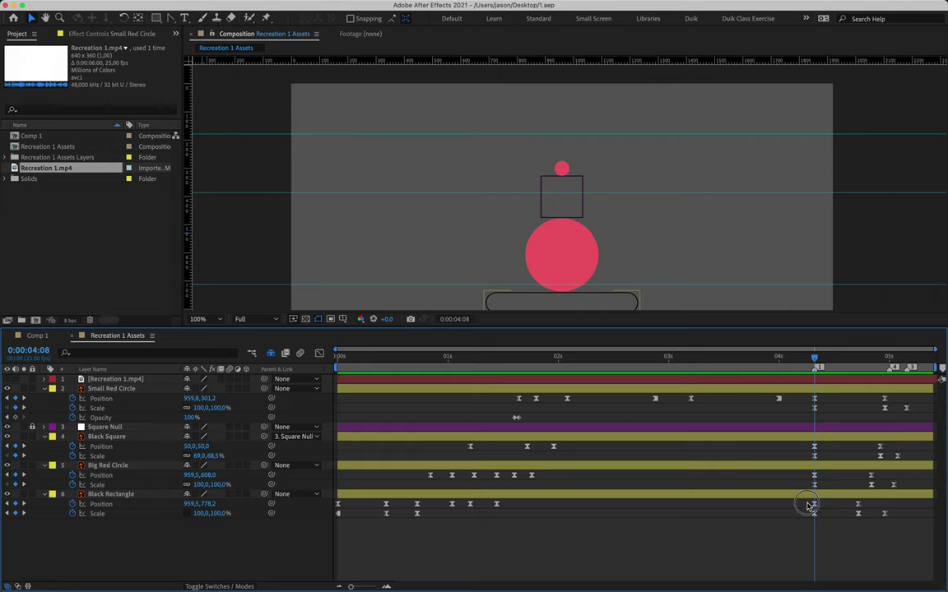
drag(804, 499, 831, 524)
click(319, 354)
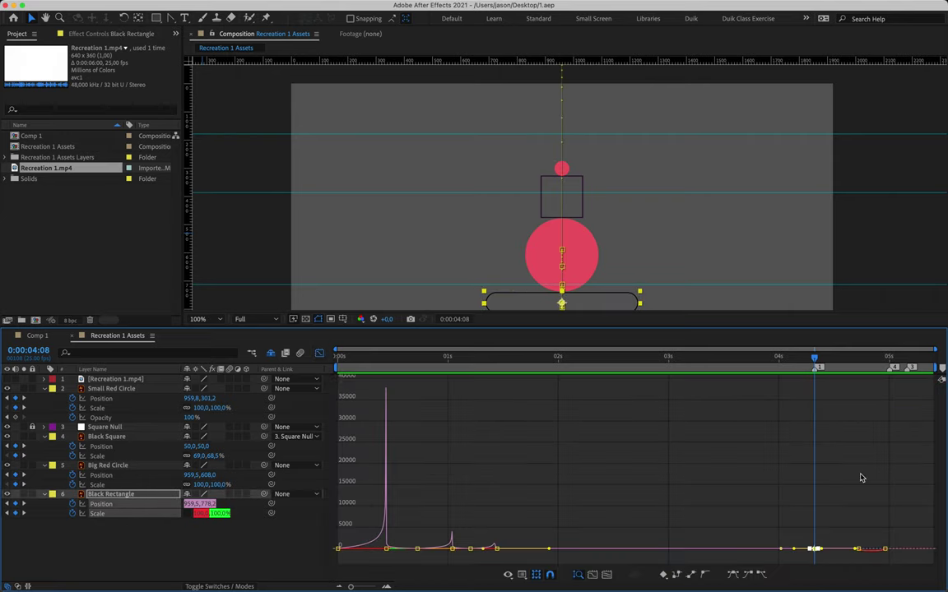
mouse_move(348, 530)
click(388, 587)
click(389, 588)
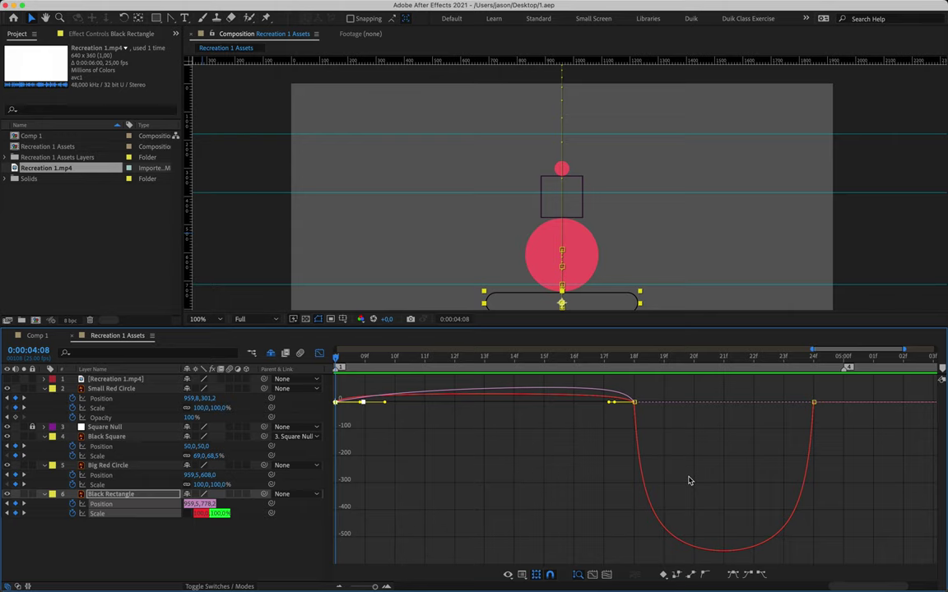
- Lengthen the incoming ease of the Black Rectangle's Position and Scale keyframes at 0:00:04:18 back to about 0:00:04:13
drag(647, 394, 623, 408)
key(k)
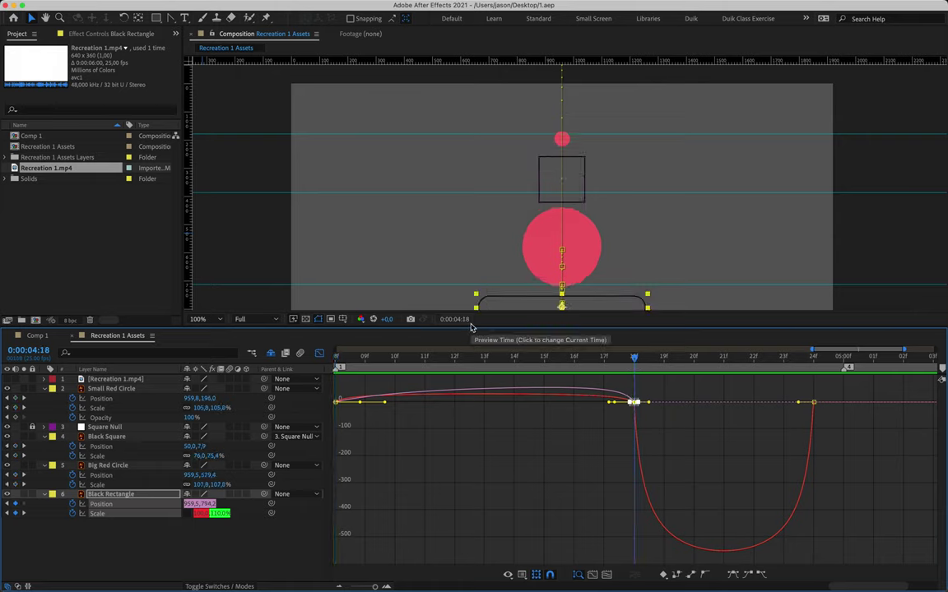
drag(615, 405, 472, 412)
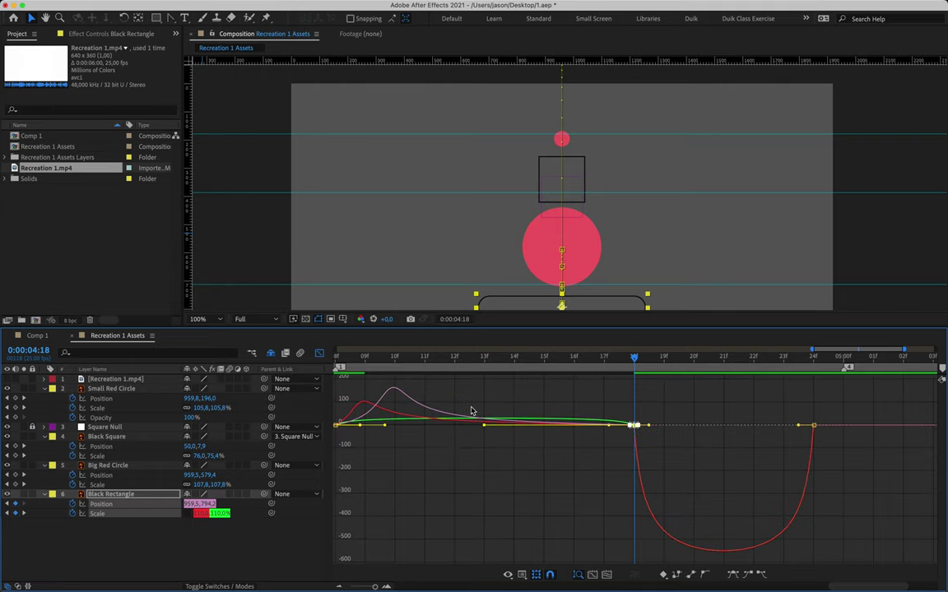
click(386, 427)
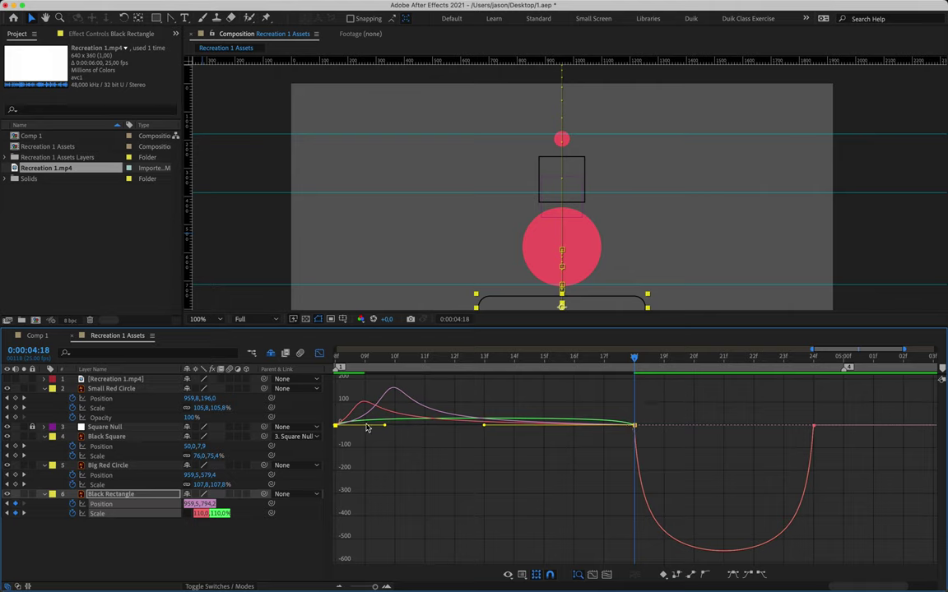
double_click(387, 425)
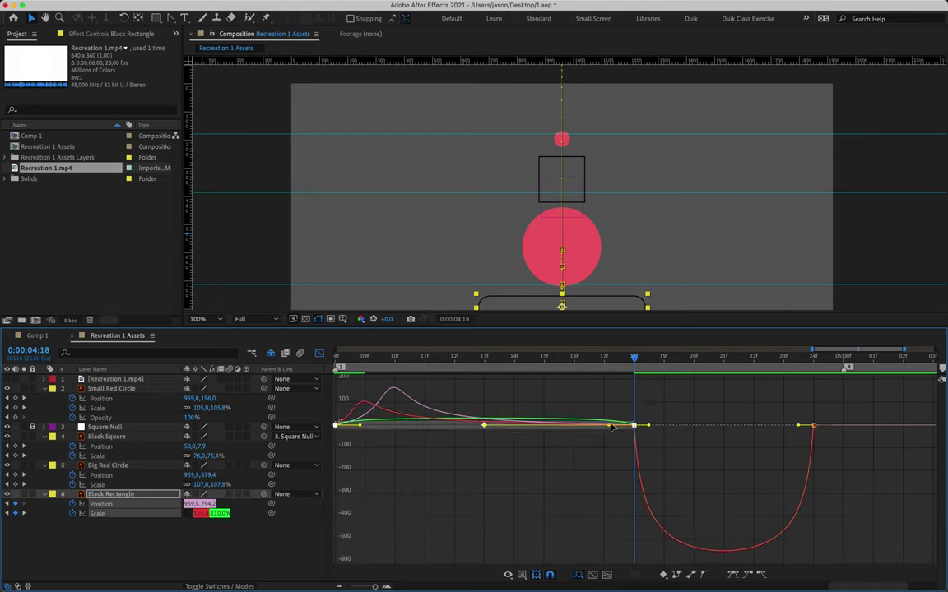
drag(609, 431, 485, 429)
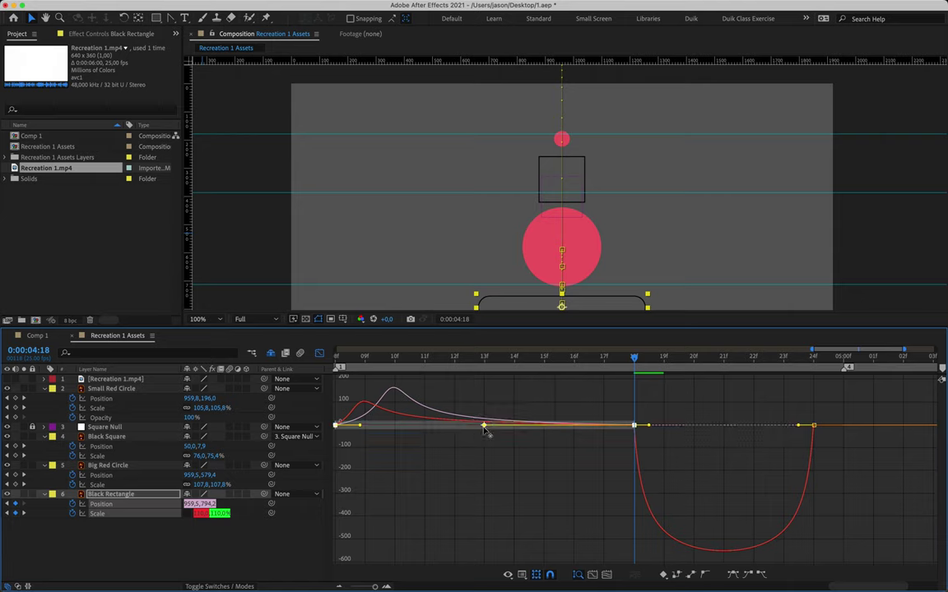
- Extend the outgoing ease of both Black Rectangle Scale curves from 0:00:04:18 to about 0:00:04:21, so the shrink speeds up towards its end
click(633, 425)
drag(634, 427, 733, 425)
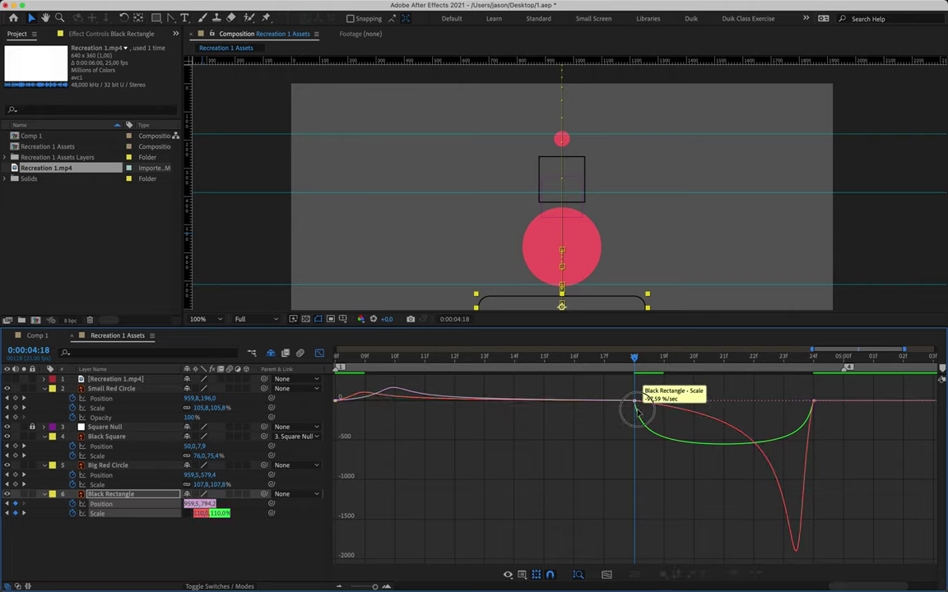
click(647, 401)
drag(647, 401, 724, 401)
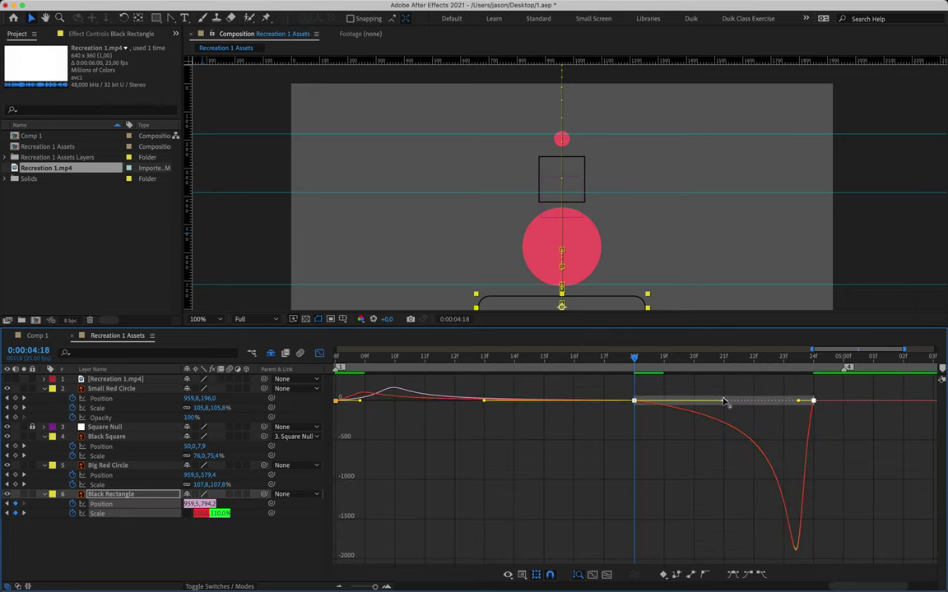
- Preview the Black Rectangle's exit from just before marker 1 to check its new easing
click(304, 357)
key(space)
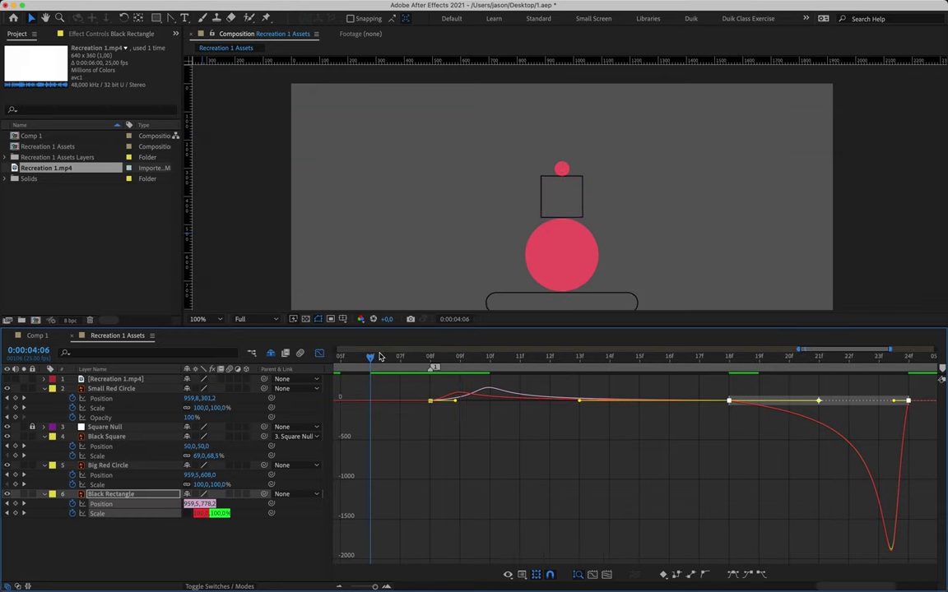
key(space)
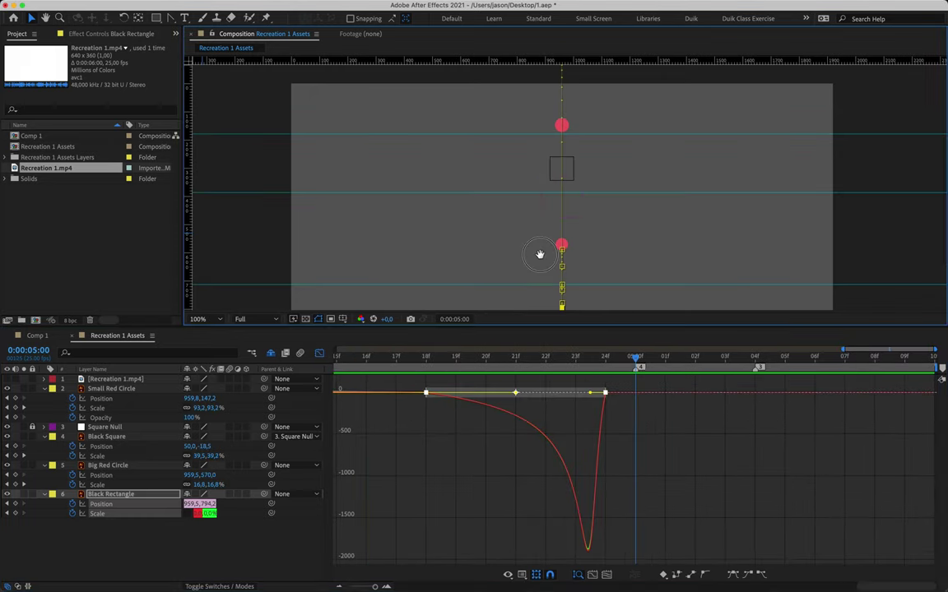
drag(537, 256, 560, 141)
scroll(486, 437, left, 5)
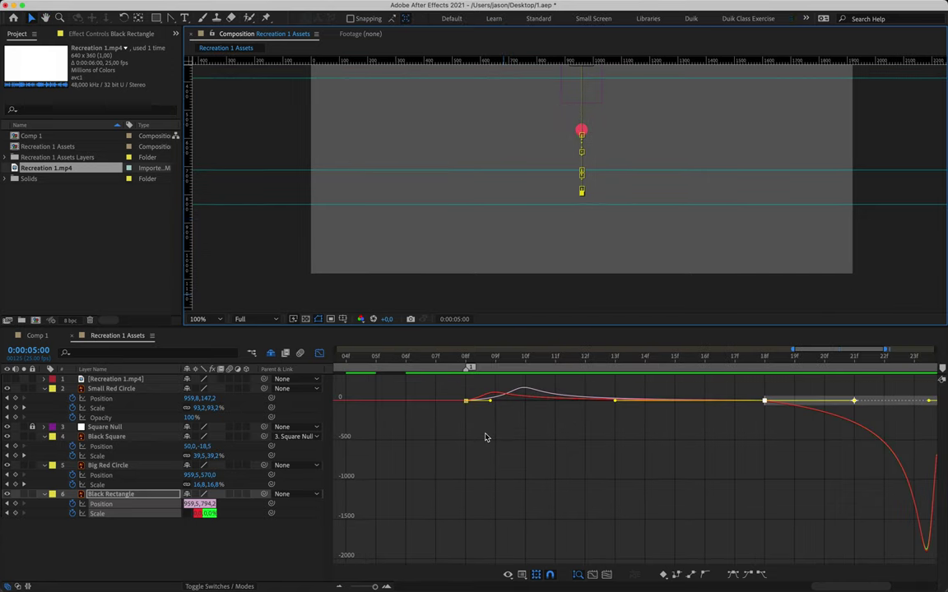
scroll(485, 438, down, 5)
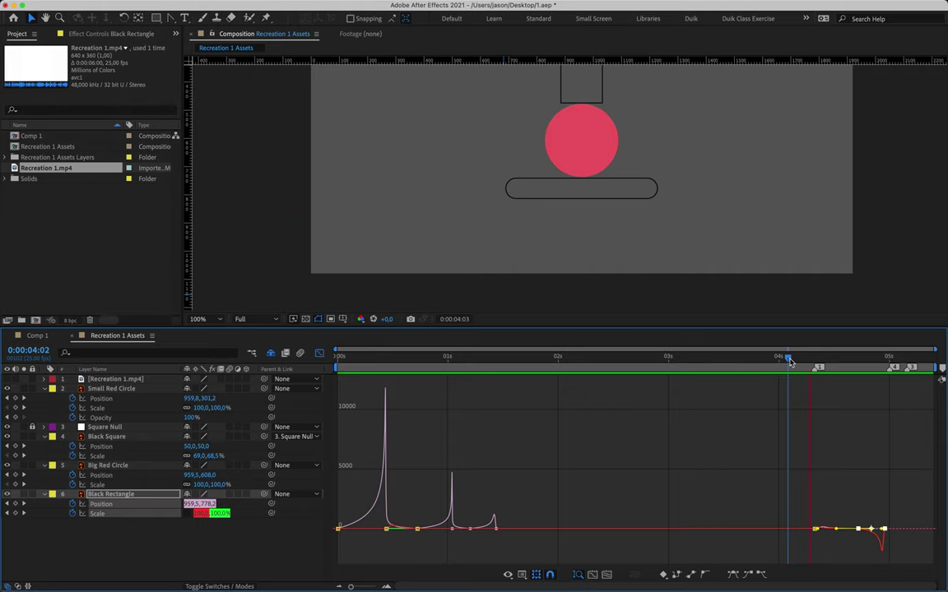
key(space)
- Lengthen the Big Red Circle's Position and Scale easing at 0:00:04:21, incoming back to about 0:00:04:14 and outgoing to about 0:00:05:01
click(319, 353)
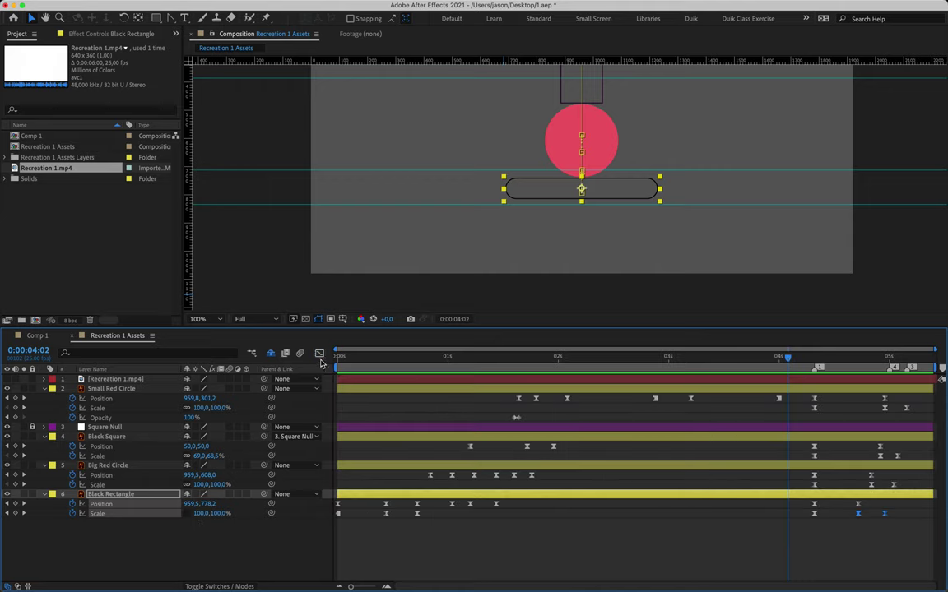
drag(824, 469, 802, 489)
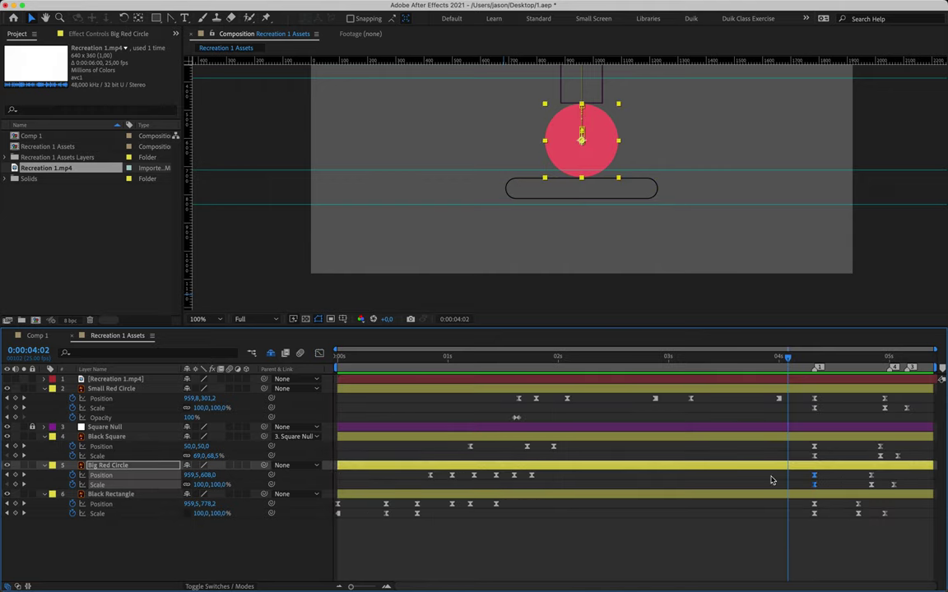
click(319, 353)
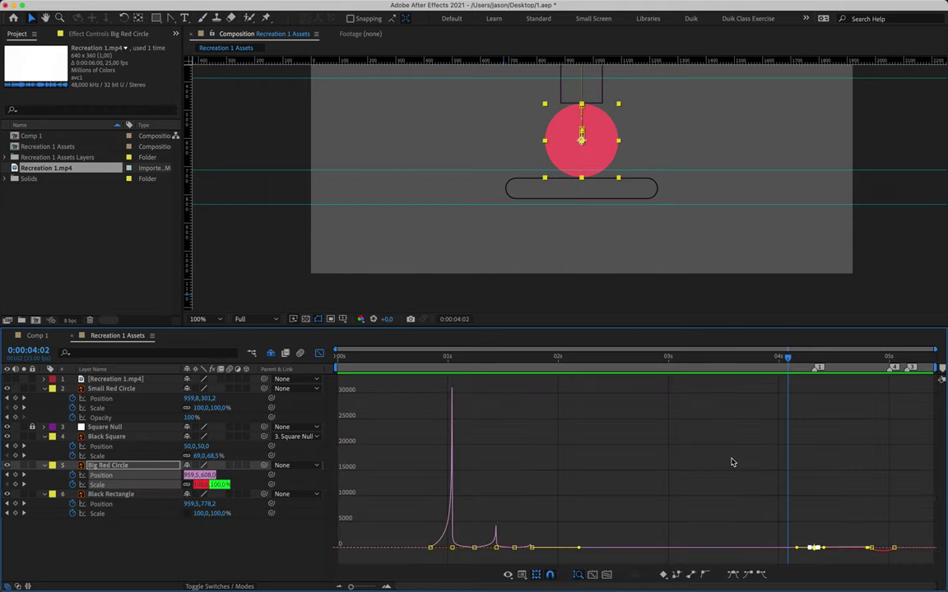
click(387, 588)
click(387, 587)
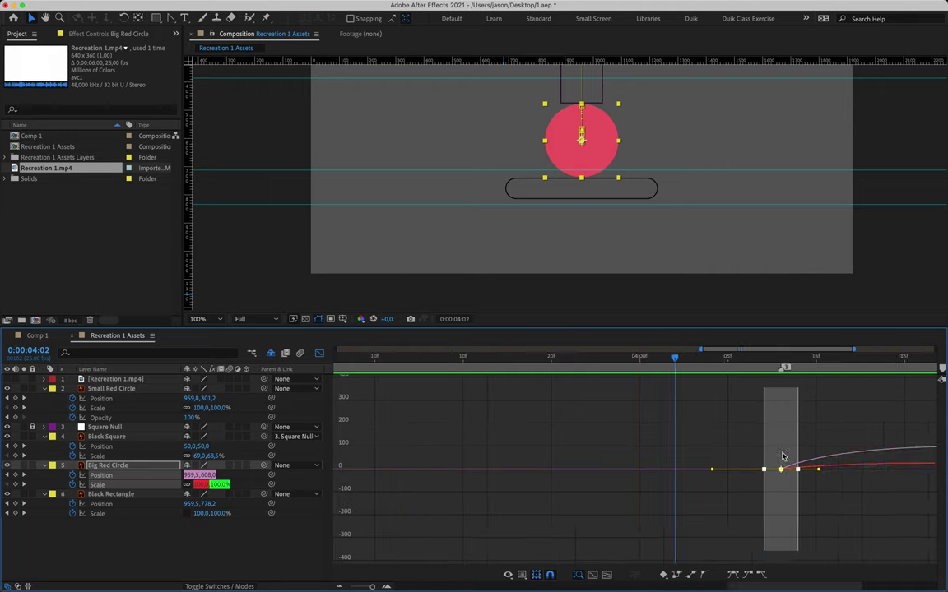
click(387, 587)
click(688, 360)
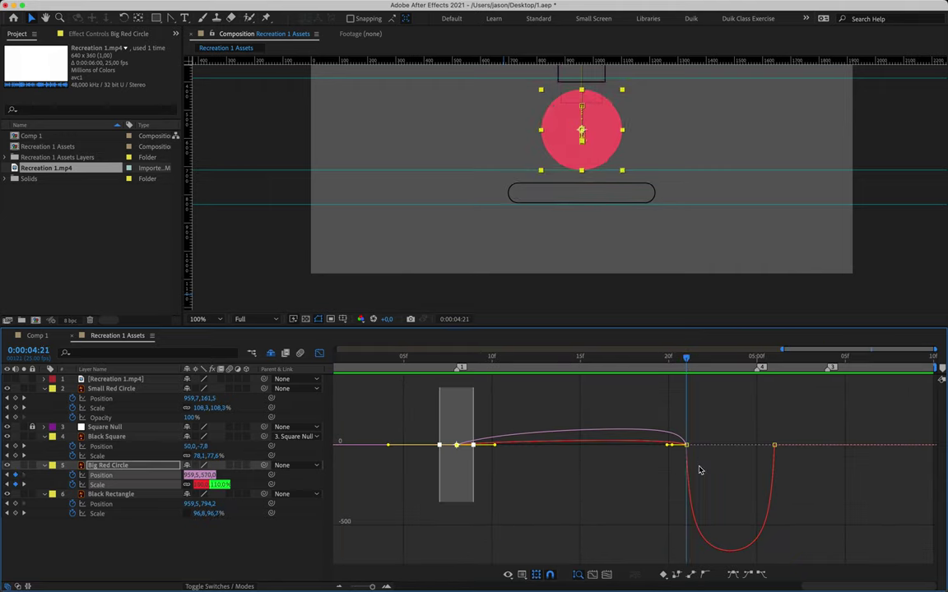
click(685, 445)
drag(673, 414, 563, 414)
drag(693, 436, 795, 431)
key(shift+F3)
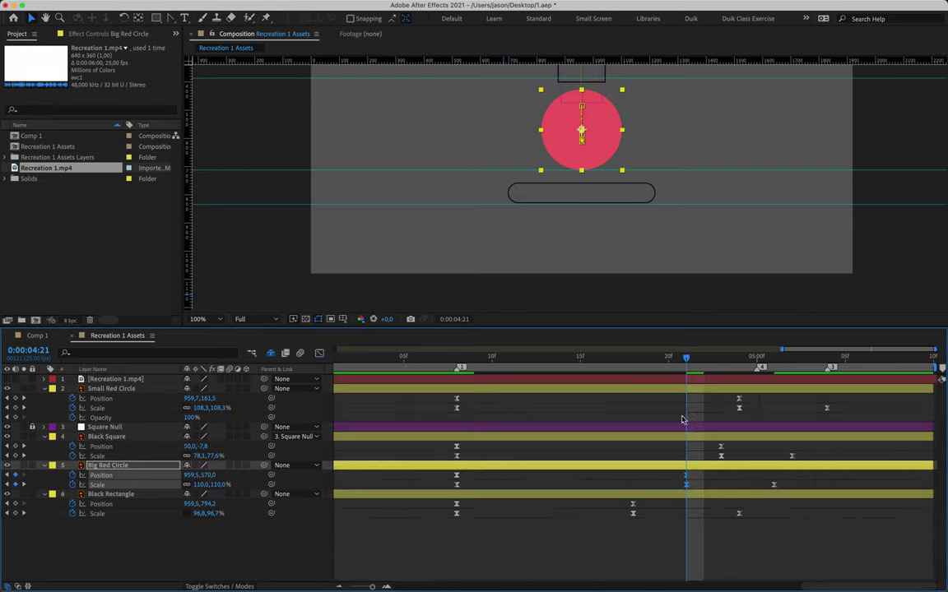
- Lengthen the incoming and outgoing ease of the Black Square's Position and Scale keyframes at 0:00:04:23
click(101, 446)
key(shift+F3)
key(Page_Down)
key(Page_Down)
key(equal)
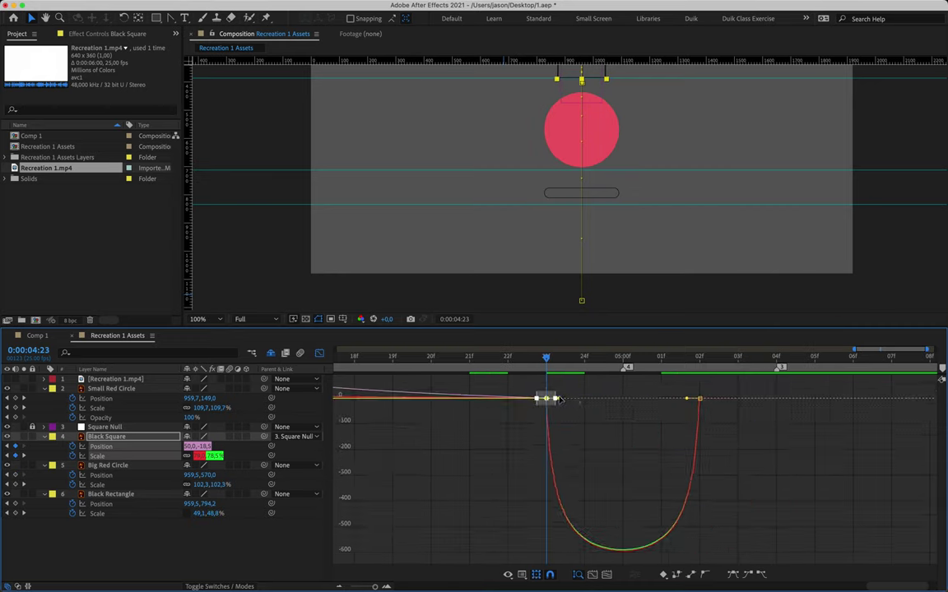
key(shift+F3)
- Extend the ease of the Small Red Circle's Position and Scale keyframes at 0:00:04:24, incoming to about 0:00:04:16, outgoing to about 0:00:05:01
click(101, 399)
key(shift+F3)
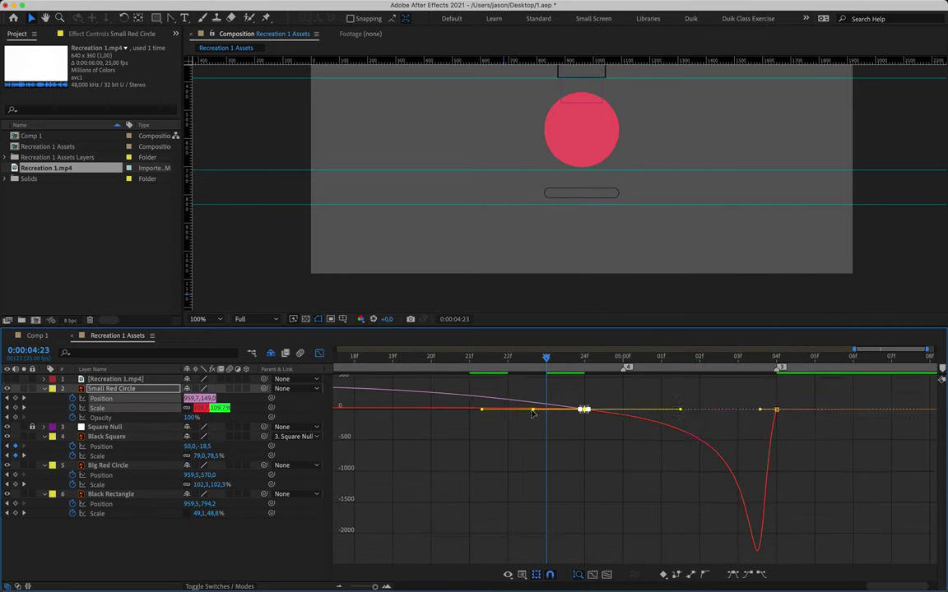
scroll(717, 514, left, 5)
key(minus)
key(minus)
key(minus)
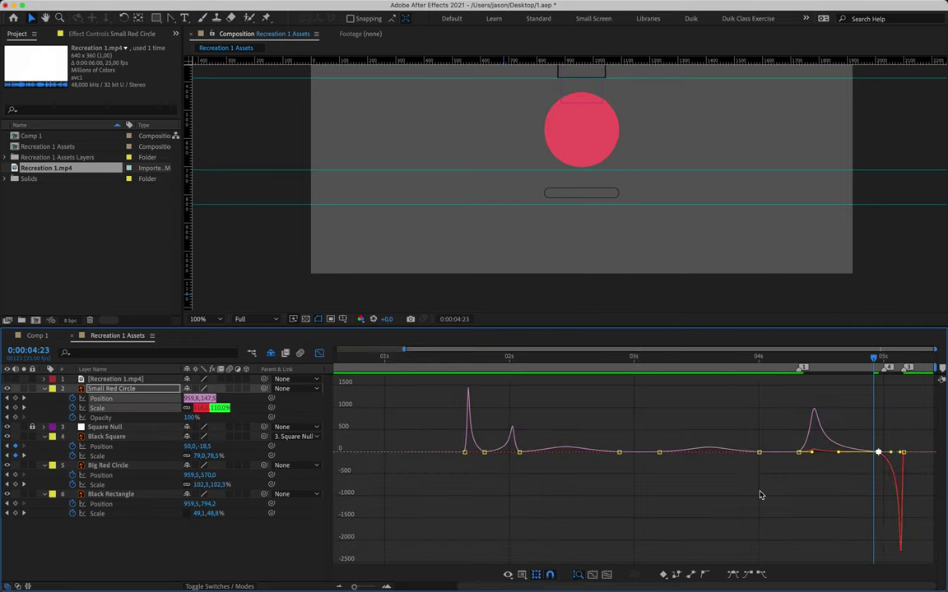
key(shift+F3)
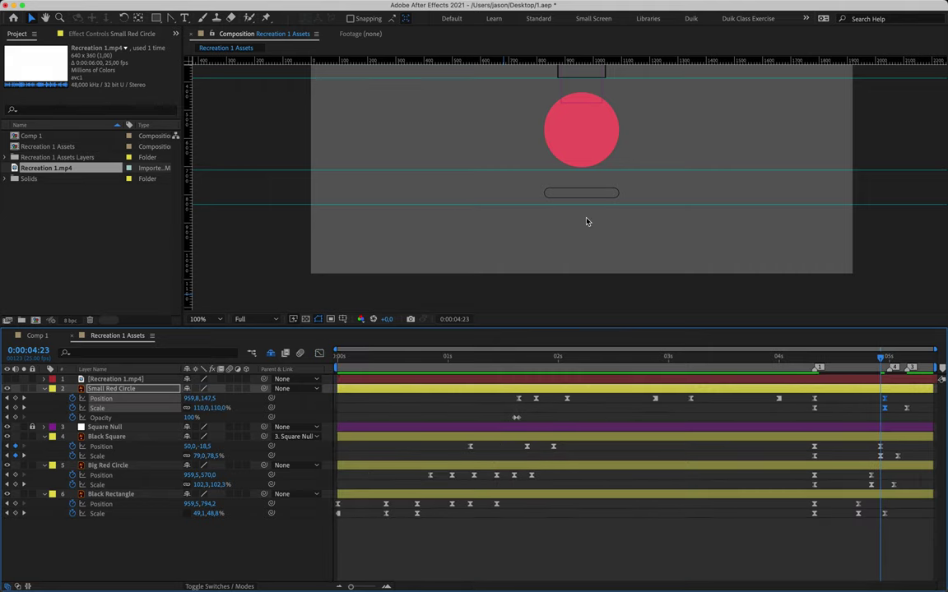
- Preview the shapes' exits from 0:00:04:00 and examine the Small Red Circle against the Black Square at 0:00:04:11
scroll(592, 215, up, 4)
click(778, 365)
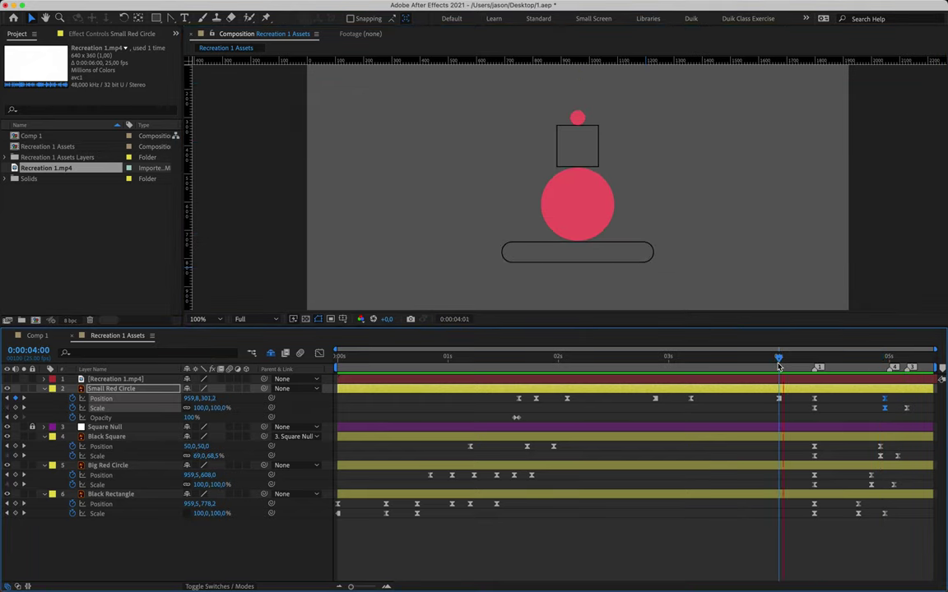
click(856, 372)
drag(855, 372, 827, 369)
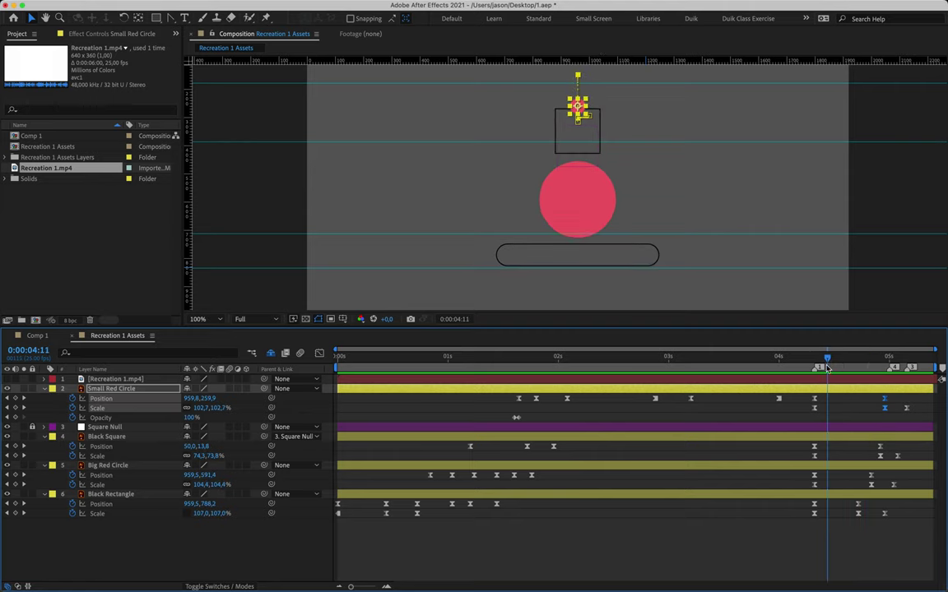
key(period)
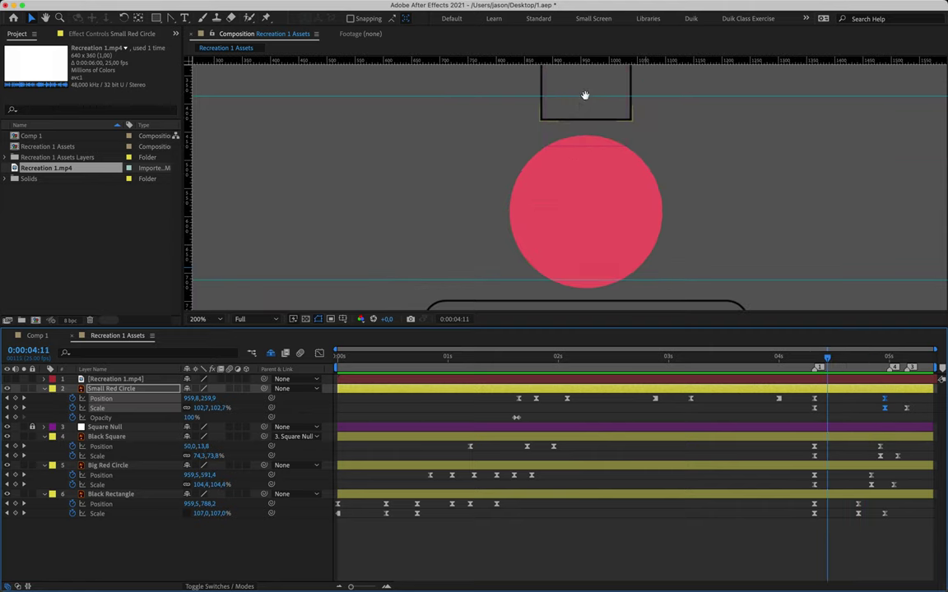
drag(584, 93, 559, 181)
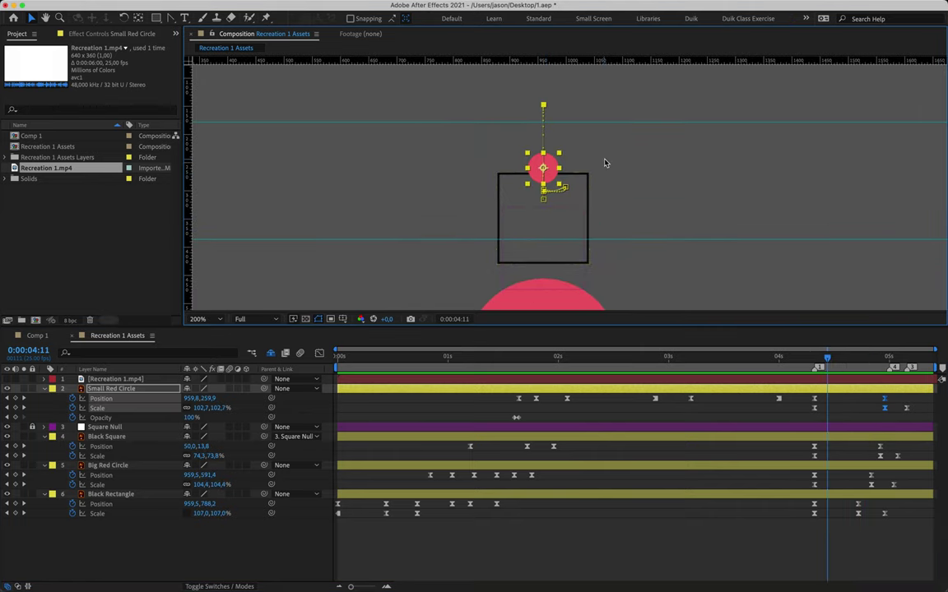
- Shorten the outgoing ease of the Small Red Circle's Position and Scale keyframes at marker 1 to almost nothing
click(605, 163)
click(543, 168)
click(812, 400)
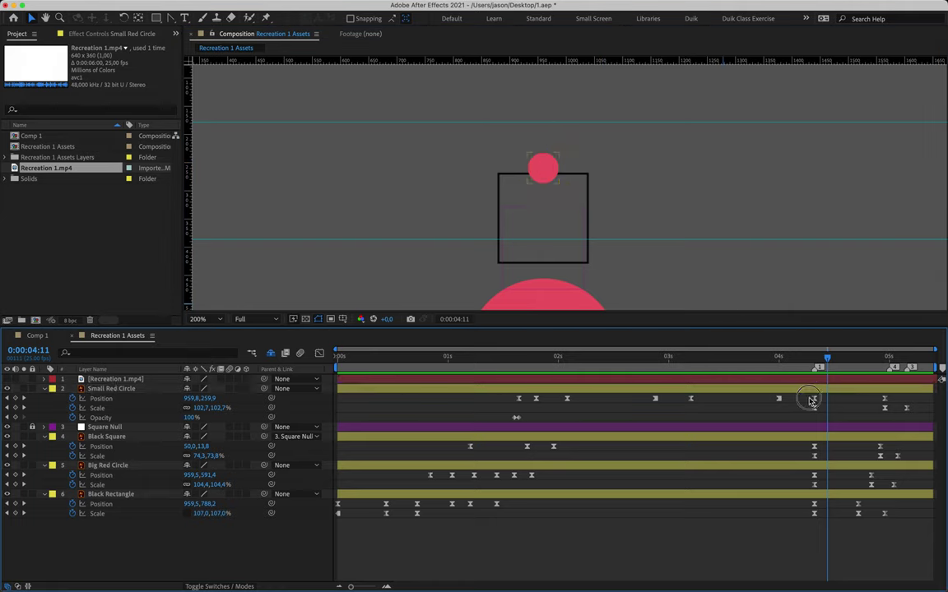
click(319, 353)
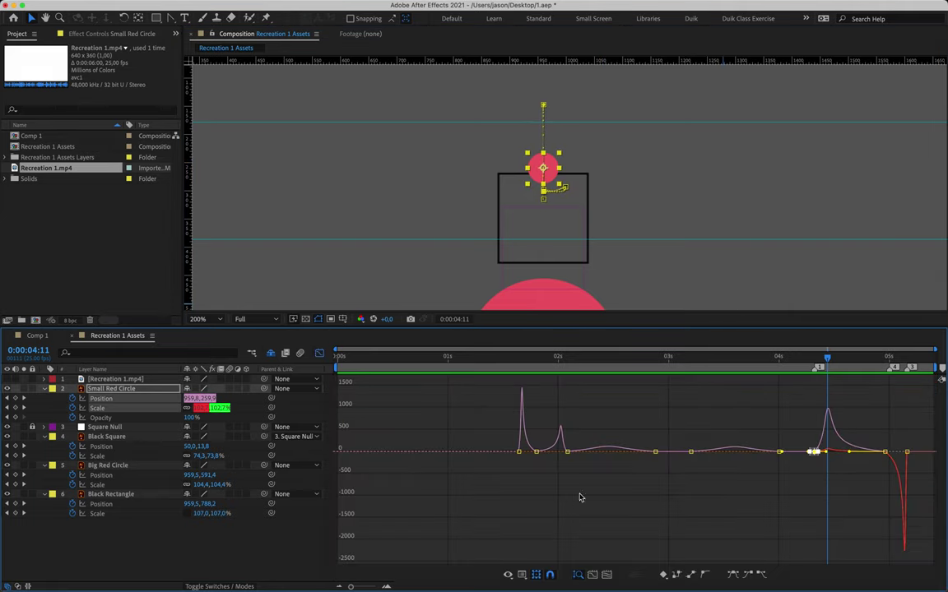
click(387, 587)
click(386, 588)
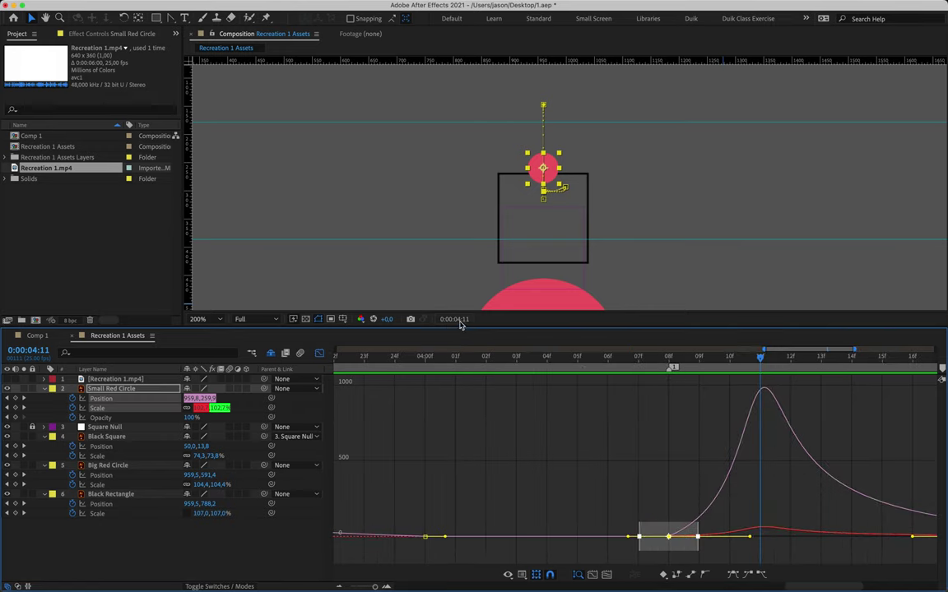
click(750, 539)
drag(751, 538, 668, 549)
- Preview the Small Red Circle's faster exit from 0:00:04:07 and the whole animation, then return to the full layer timeline
click(638, 357)
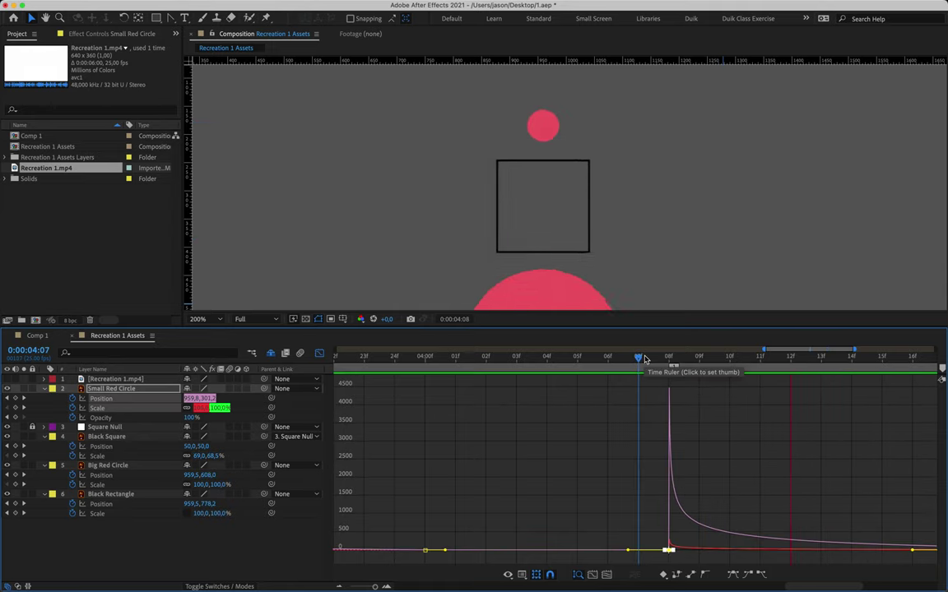
key(space)
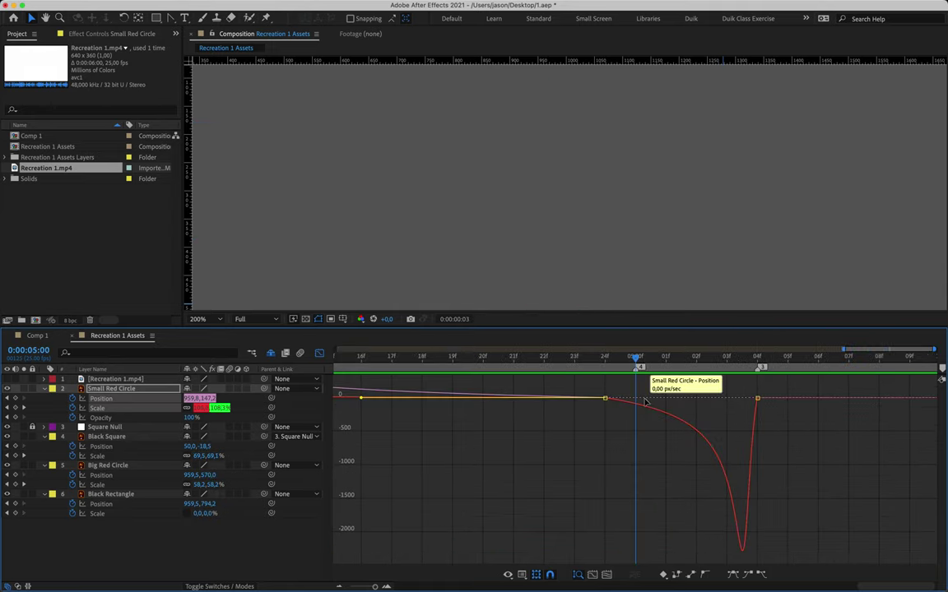
scroll(608, 185, down, 4)
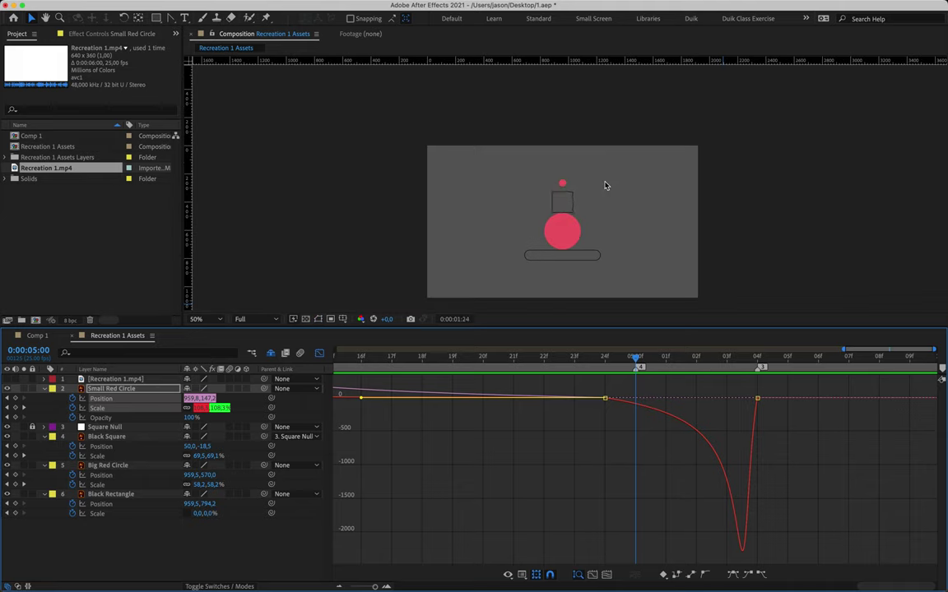
key(space)
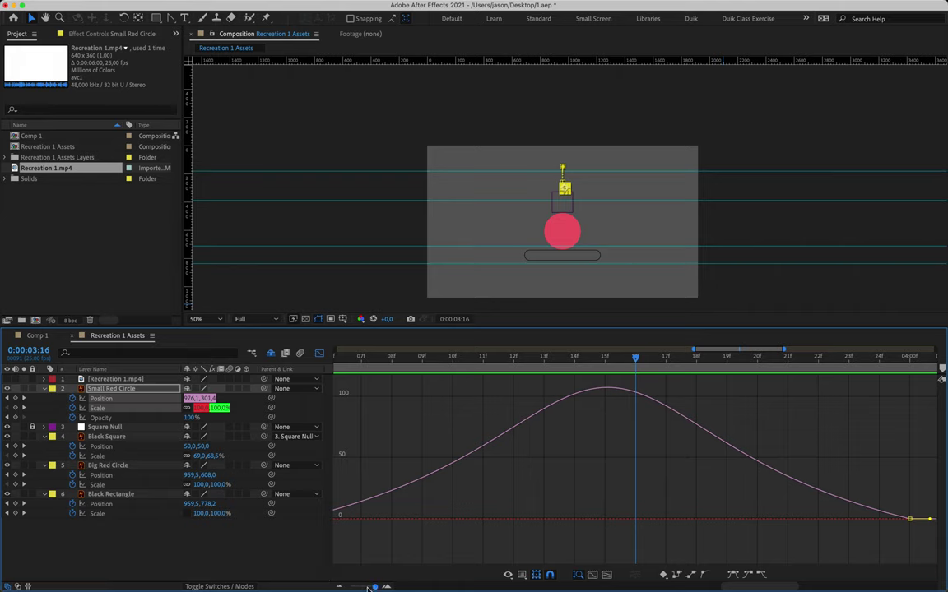
drag(367, 587, 333, 582)
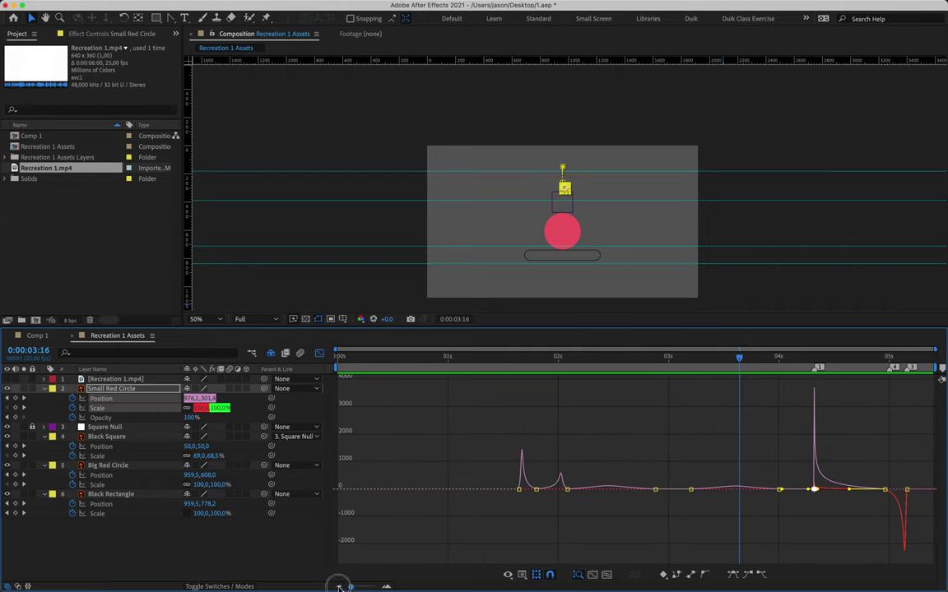
click(319, 353)
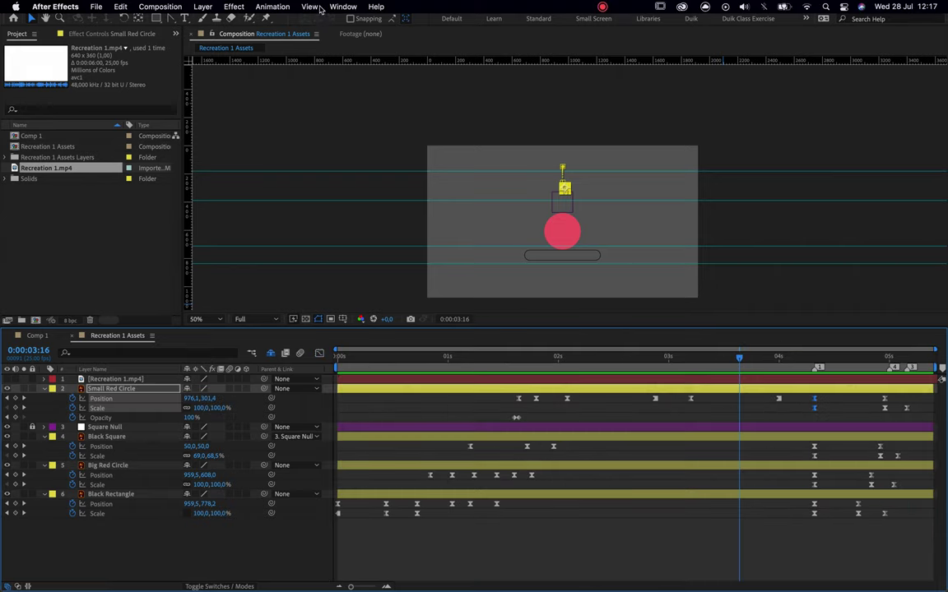
- Hide the composition's guides and rulers, and save the project
click(311, 7)
click(334, 181)
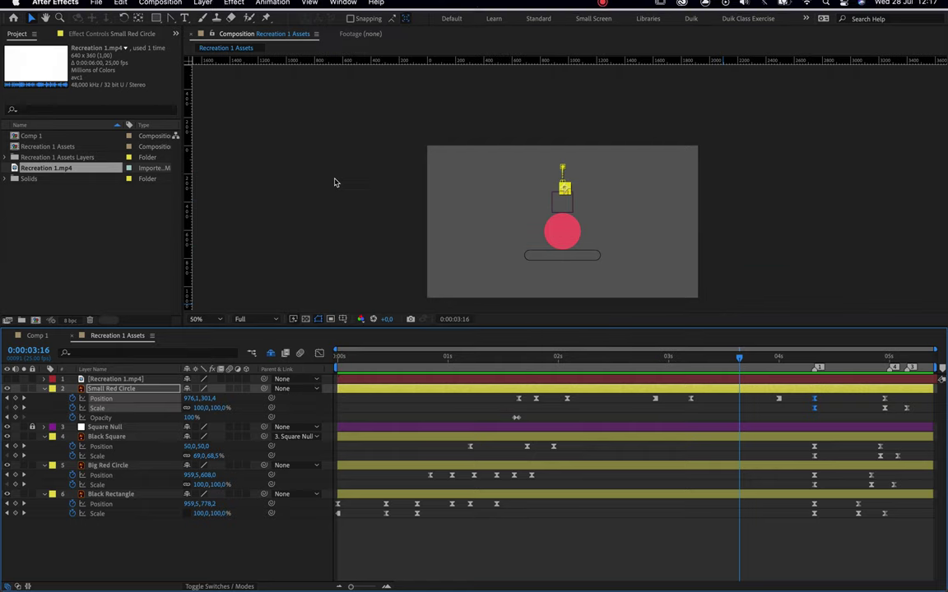
key(super+r)
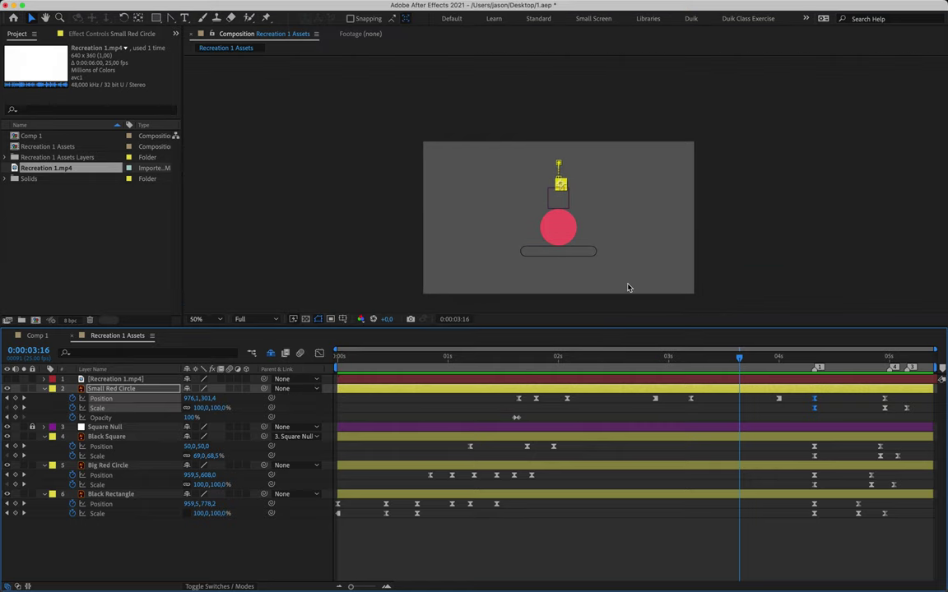
key(super+s)
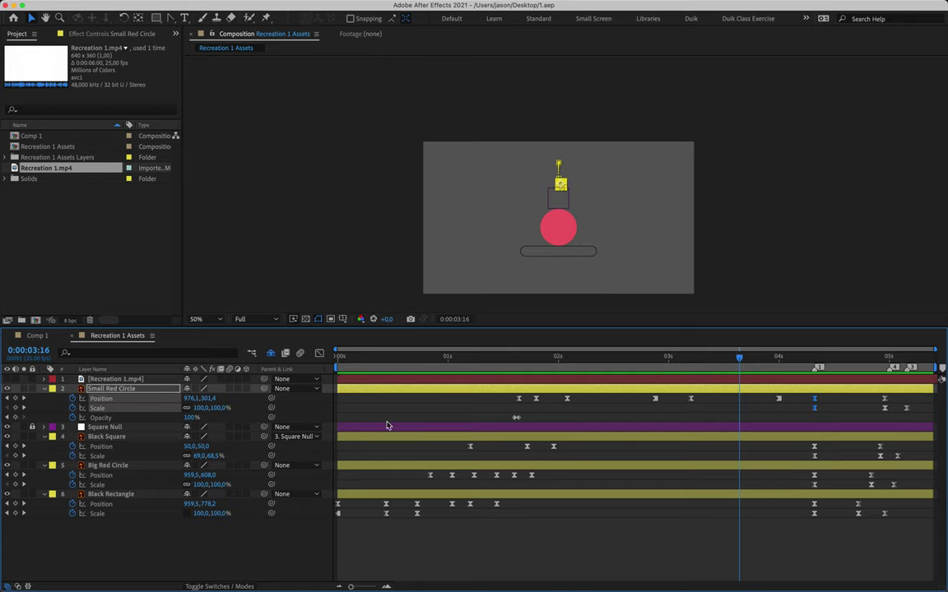
- Unlock the Square Null, lock the Recreation 1.mp4 layer, and collapse the properties of all shape layers
click(33, 427)
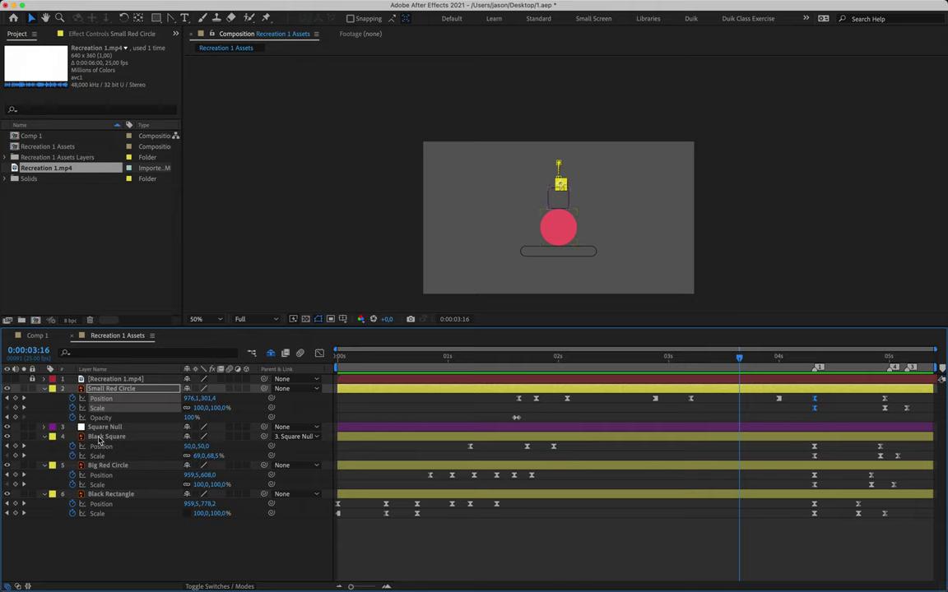
key(super+a)
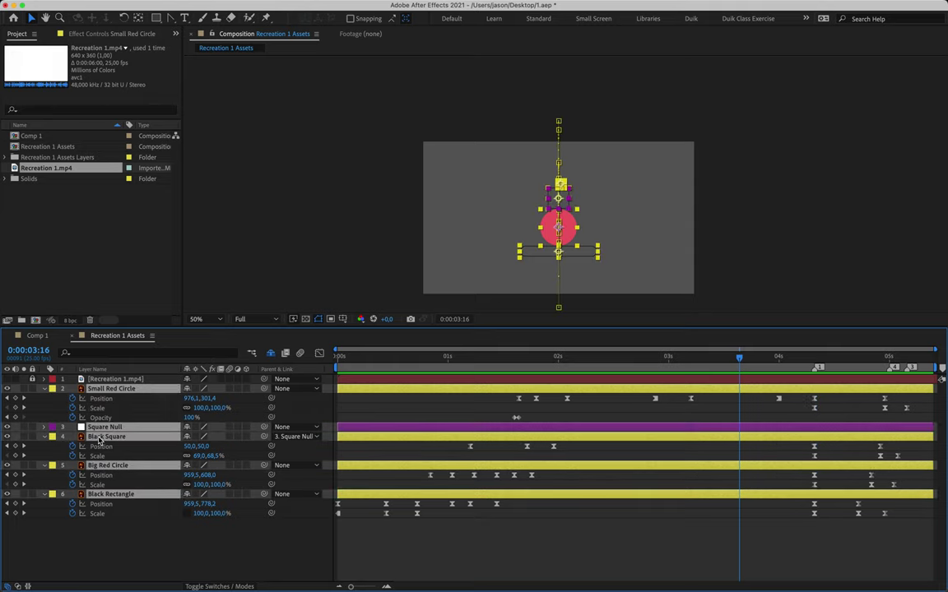
click(45, 390)
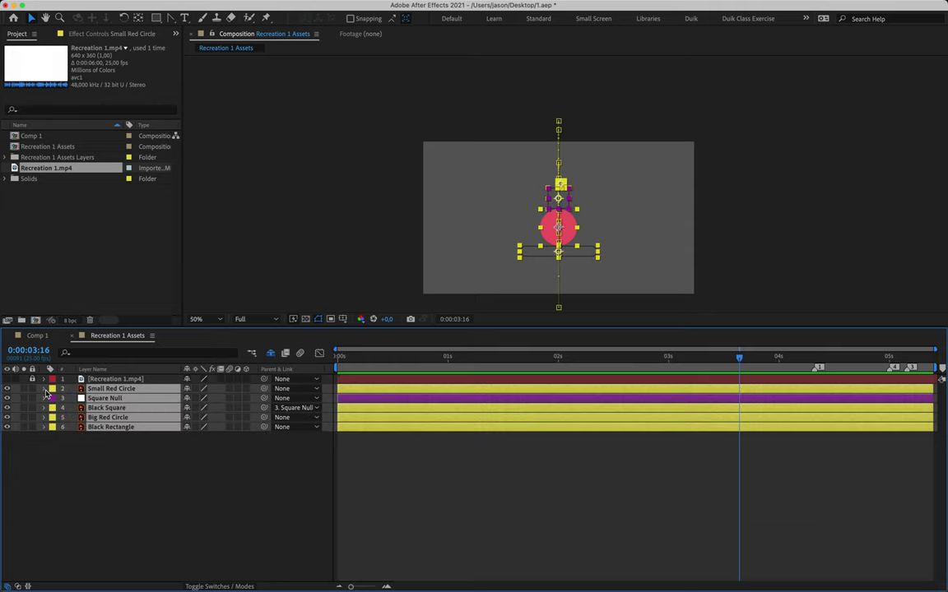
click(436, 483)
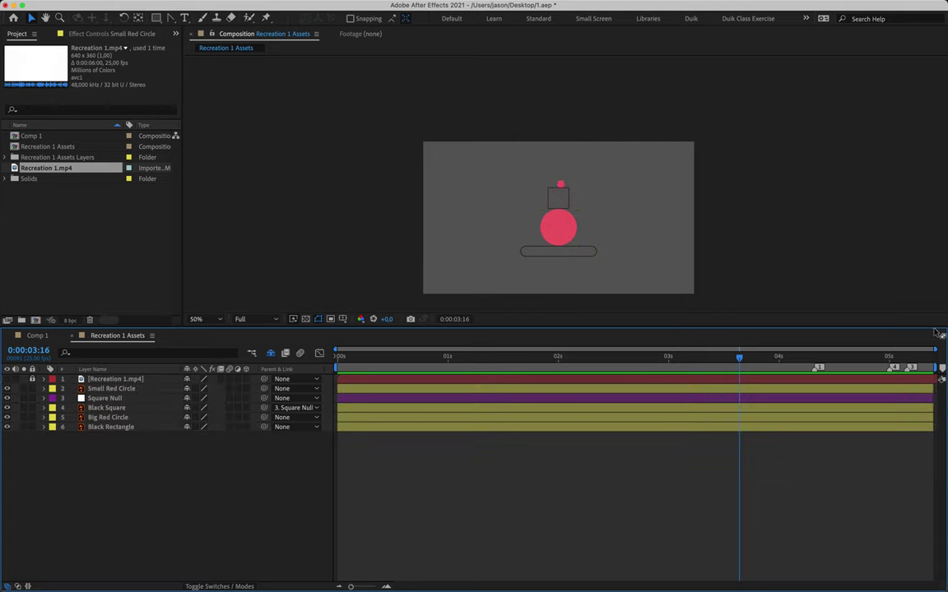
- Remove the timeline markers from the composition and change the Square Null's label colour to yellow
drag(911, 367, 942, 368)
click(103, 399)
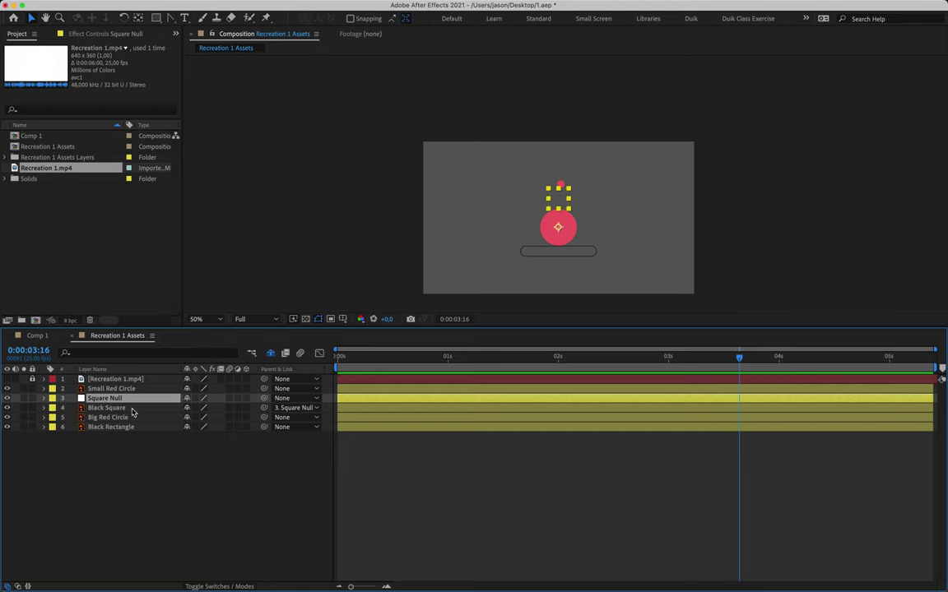
- Reveal the hidden shy layers and turn on the visibility of the four white shape layers
click(135, 539)
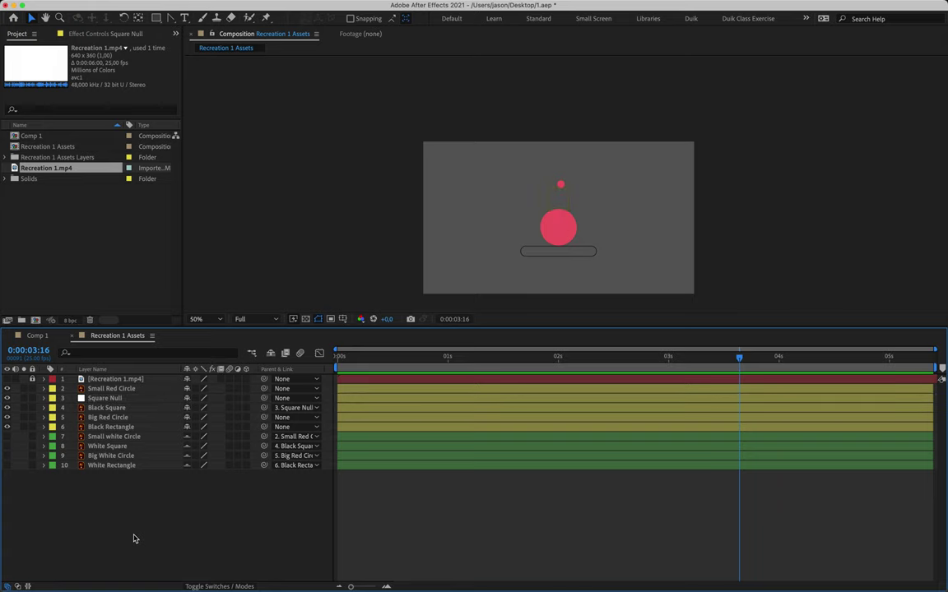
drag(7, 436, 7, 465)
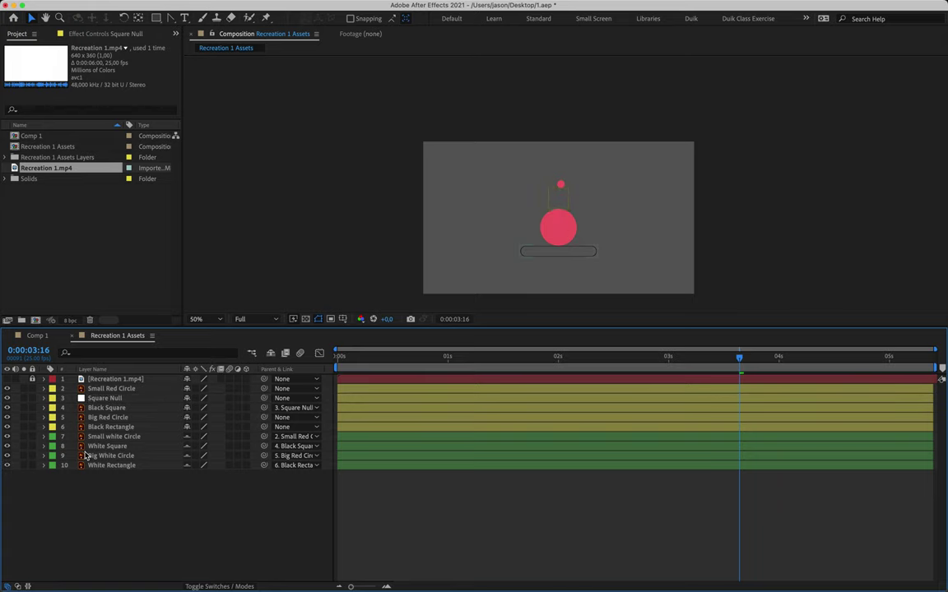
- Reveal the Opacity properties of the Small white Circle and Small Red Circle layers near 0:00:01:14
drag(377, 360, 510, 360)
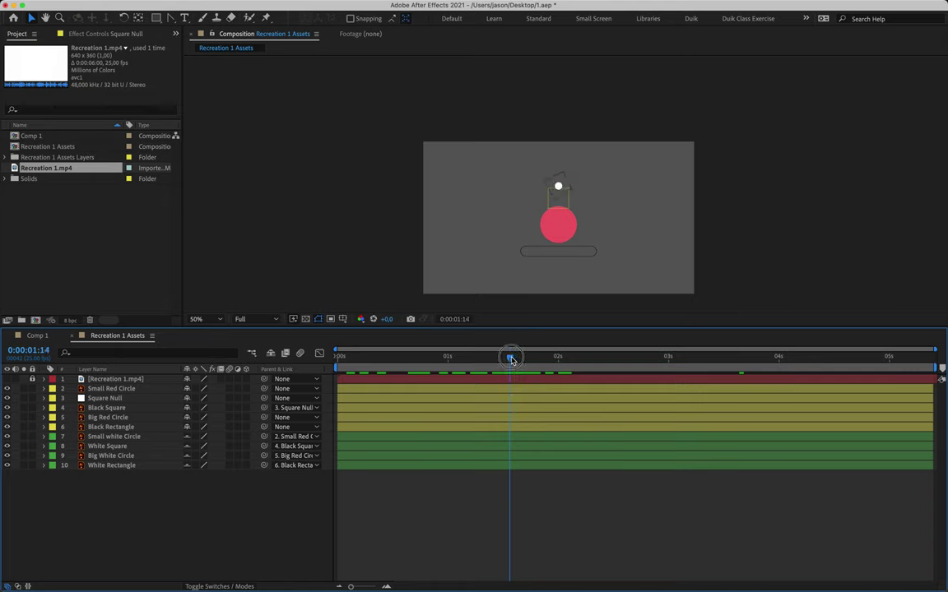
click(112, 437)
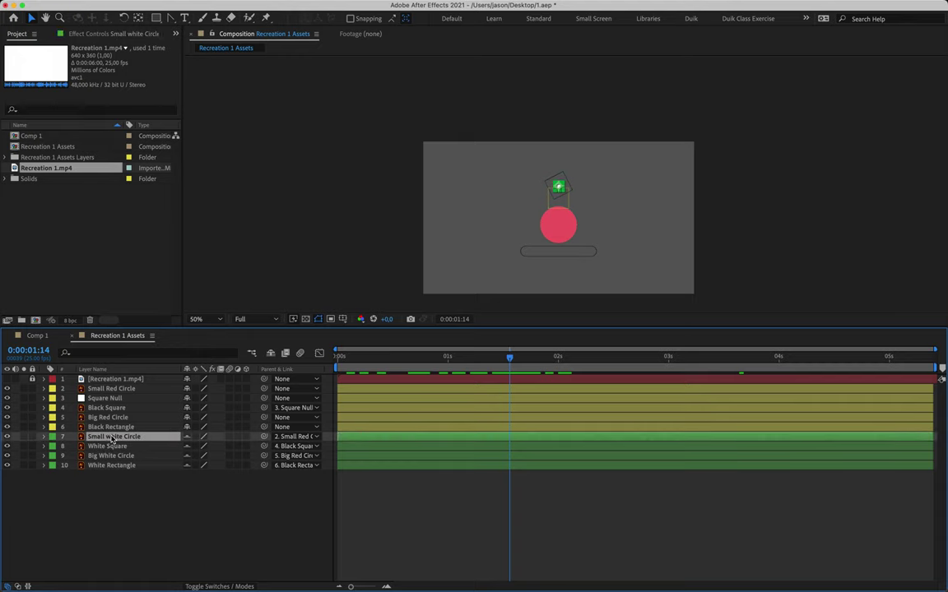
key(t)
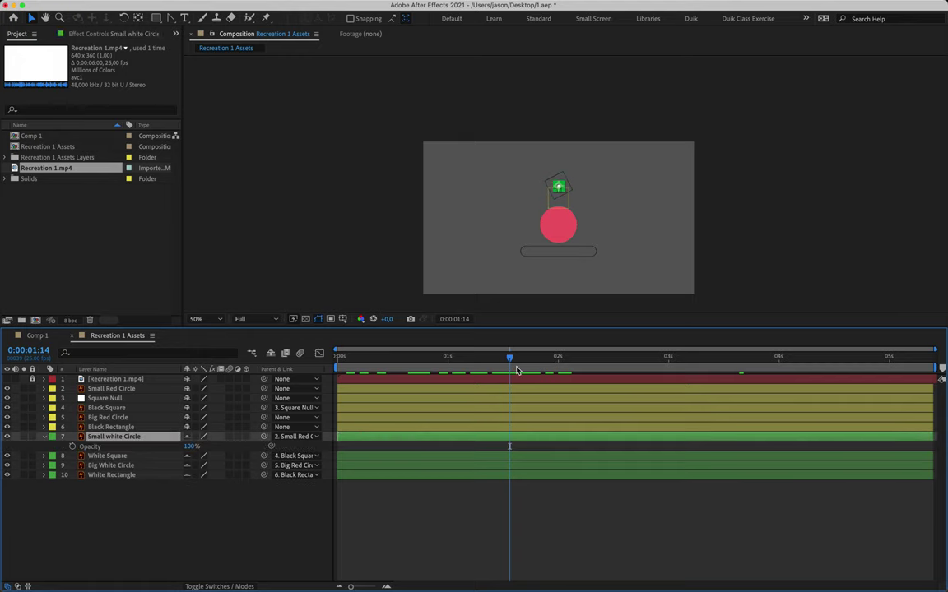
scroll(562, 196, up, 5)
scroll(560, 194, down, 1)
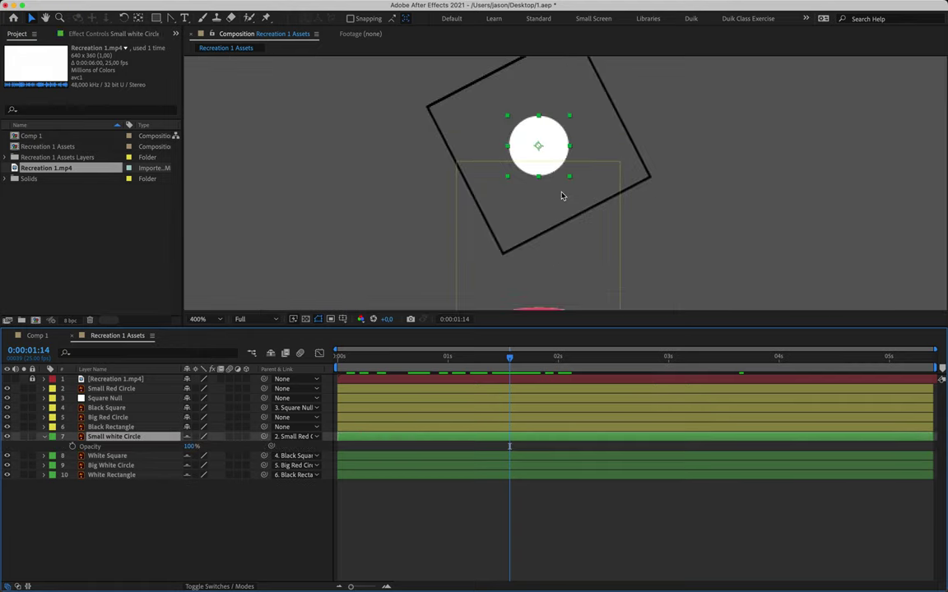
click(112, 389)
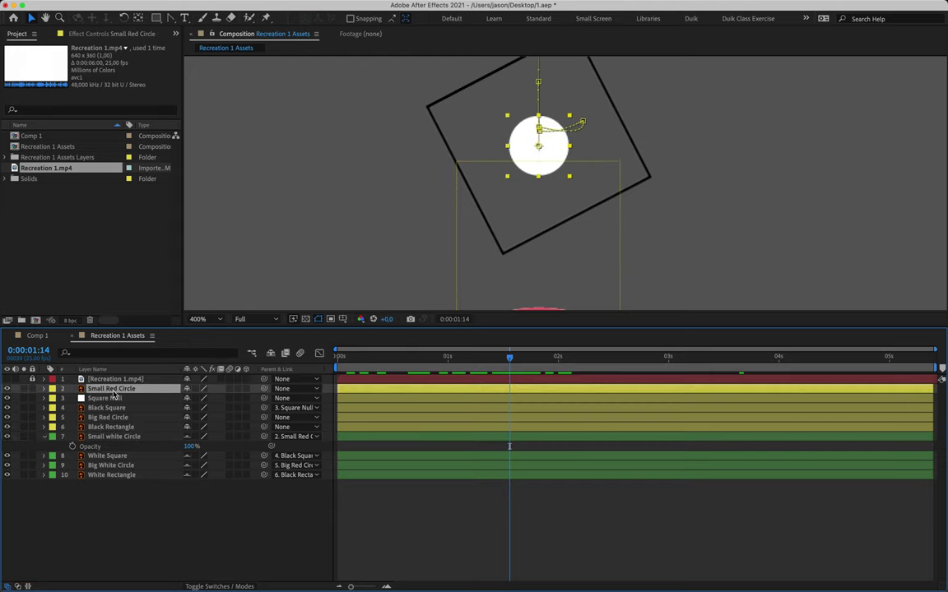
key(t)
- Keyframe the Small white Circle's opacity at 0% on 0:00:01:15 and 100% on 0:00:01:16
drag(510, 358, 515, 358)
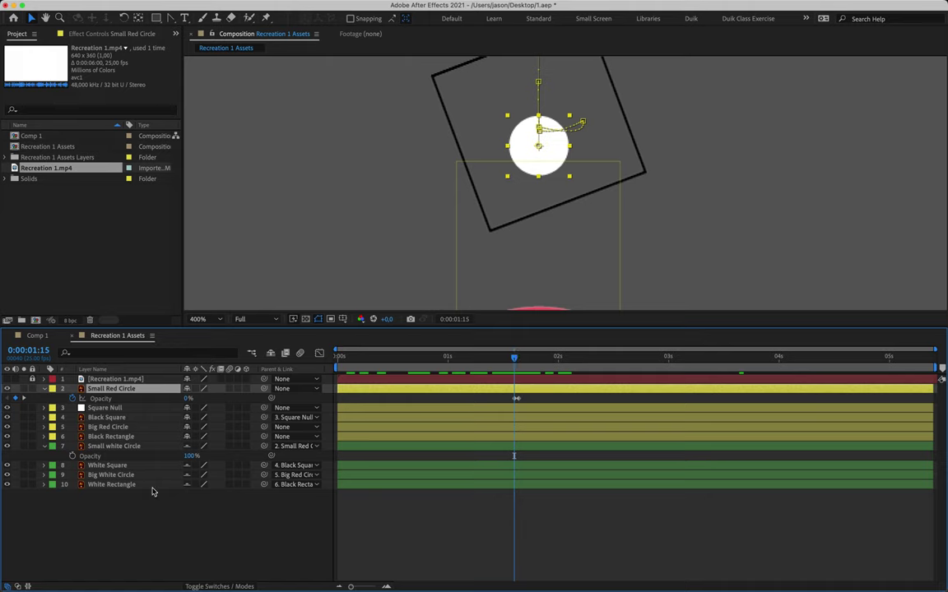
click(143, 459)
click(73, 457)
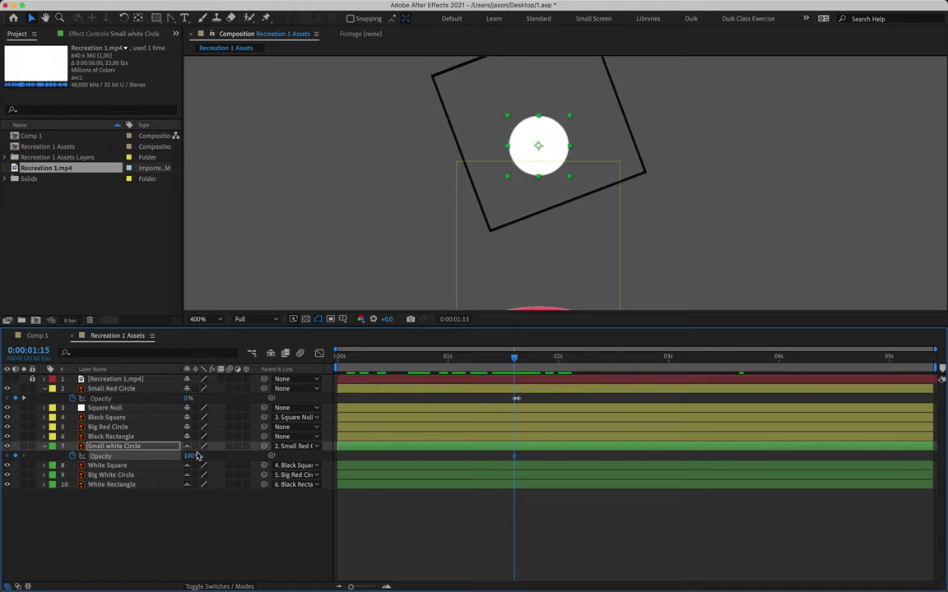
drag(189, 456, 103, 459)
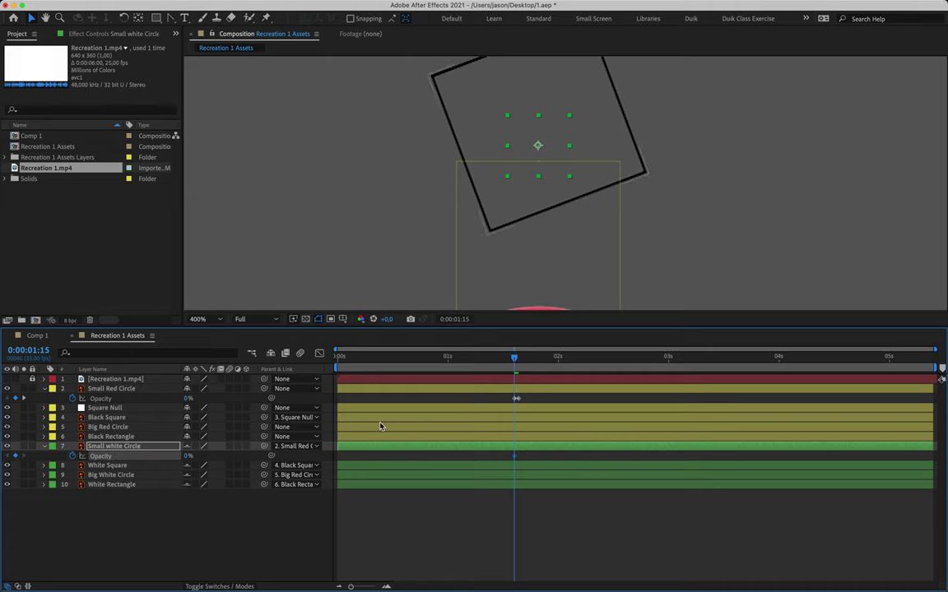
key(Page_Down)
drag(187, 459, 362, 460)
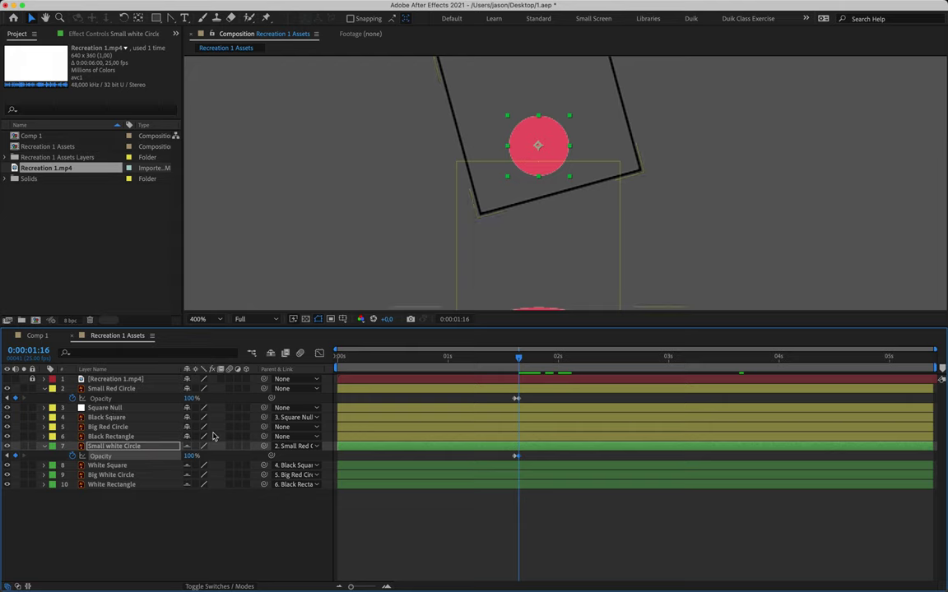
- Collapse the Opacity properties of both small circle layers, return to 0:00:00:00 and deselect all layers
click(44, 389)
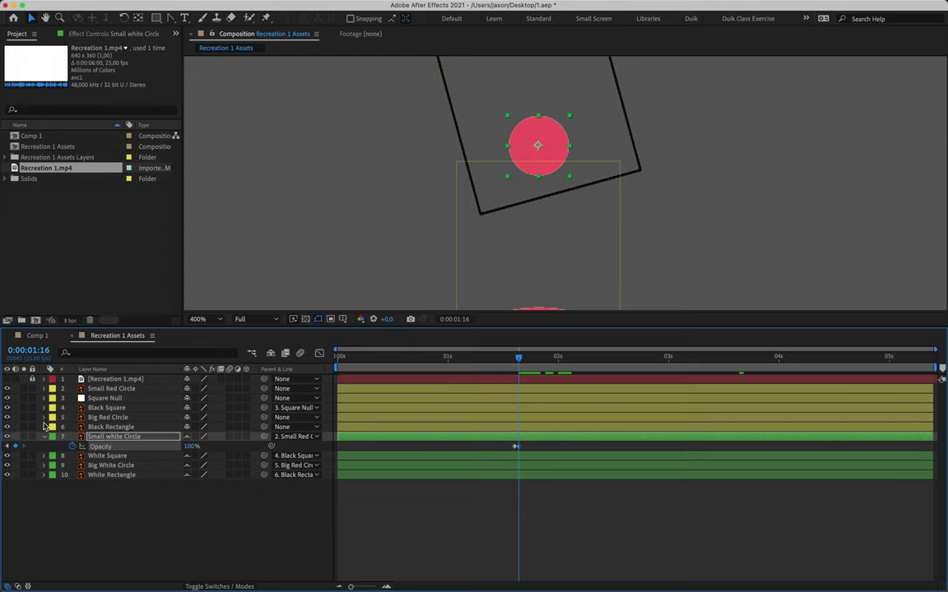
click(44, 437)
key(slash)
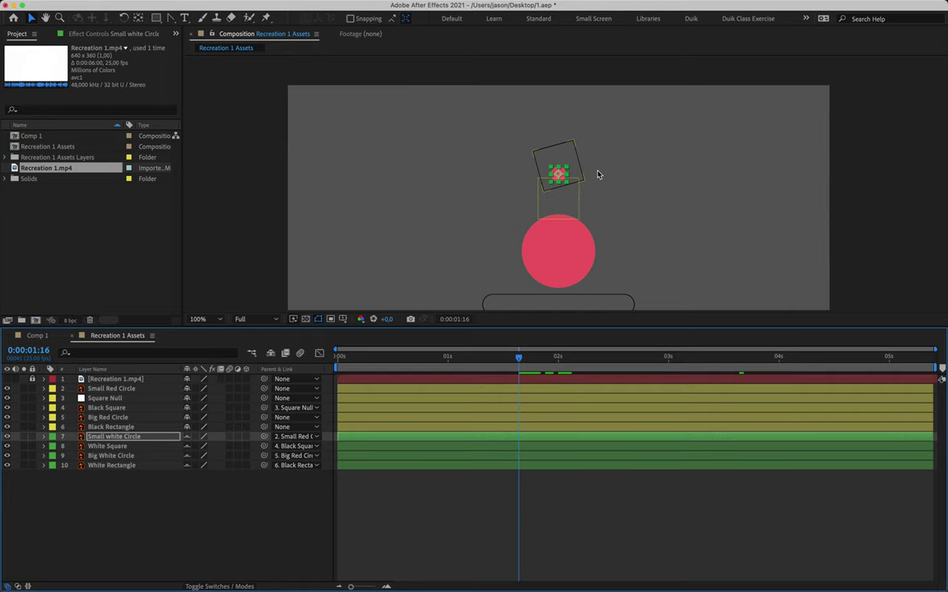
drag(520, 362, 271, 332)
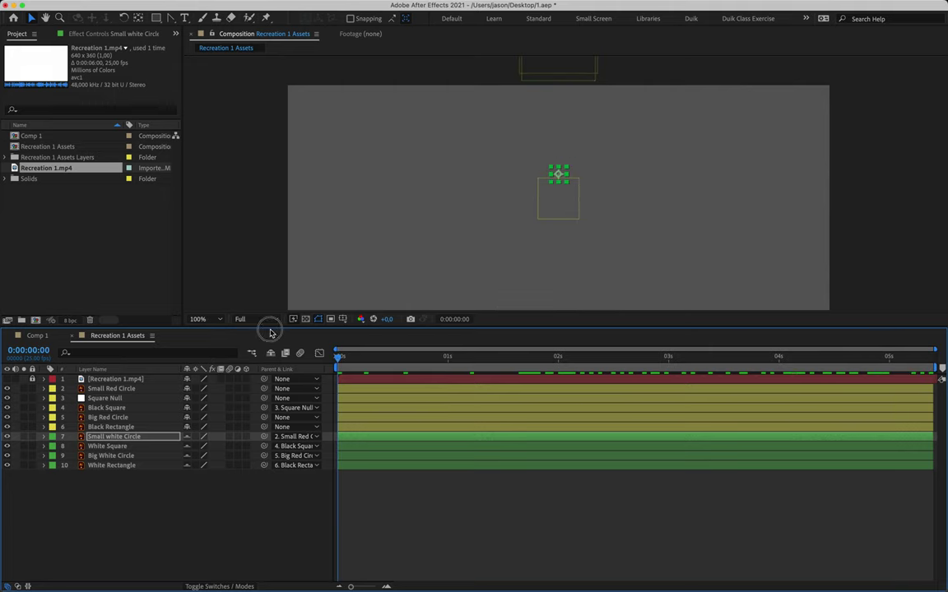
click(368, 510)
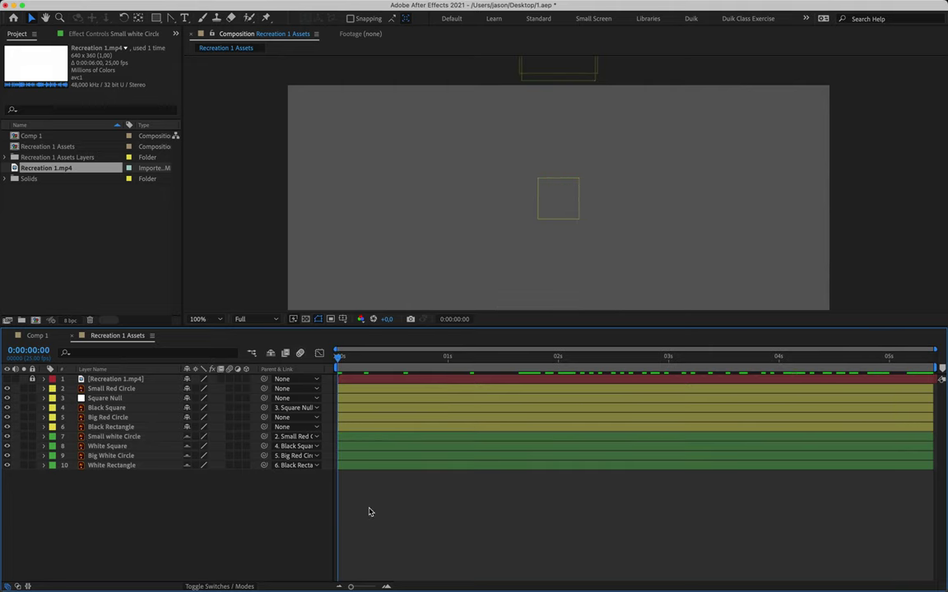
- Show the Recreation 1.mp4 reference layer and add a composition marker commented W at 0:00:00:00
click(24, 378)
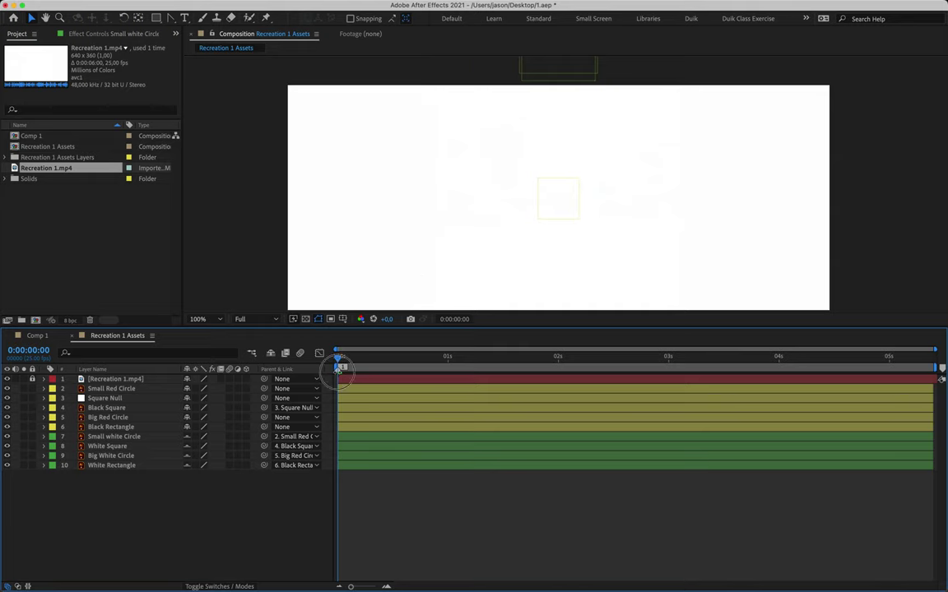
double_click(340, 369)
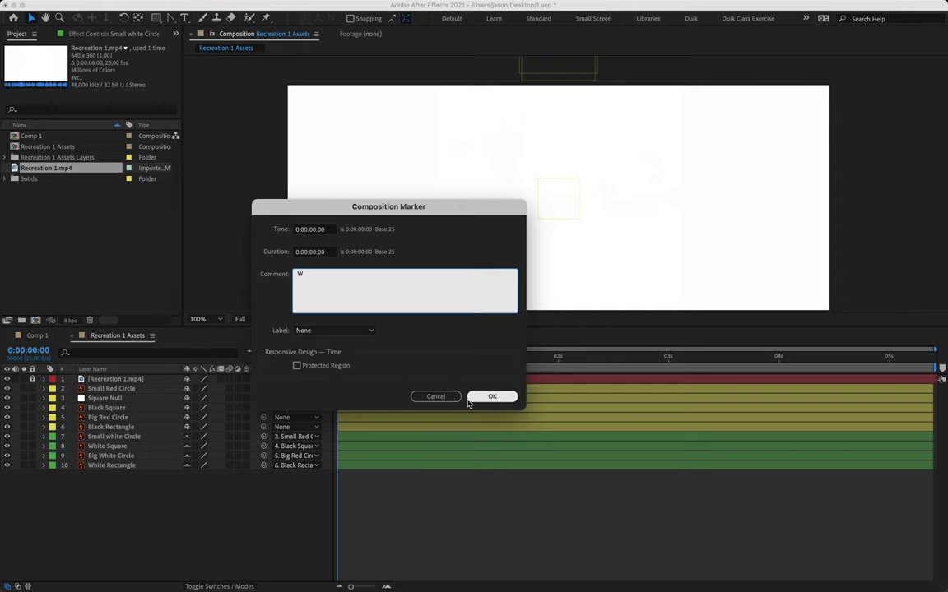
key(Return)
- Add a composition marker commented R at 0:00:01:01, where the reference background turns red
drag(339, 362, 450, 363)
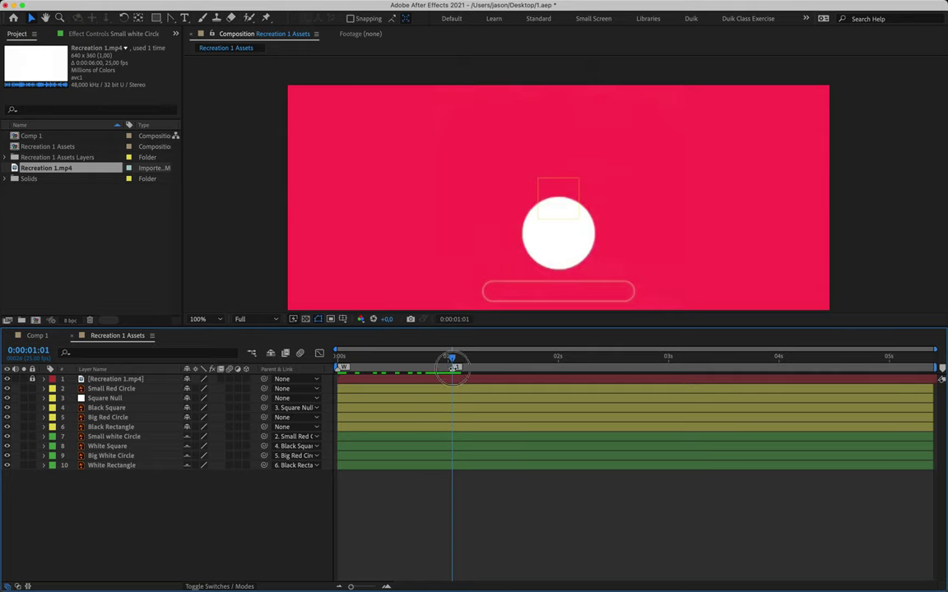
double_click(452, 367)
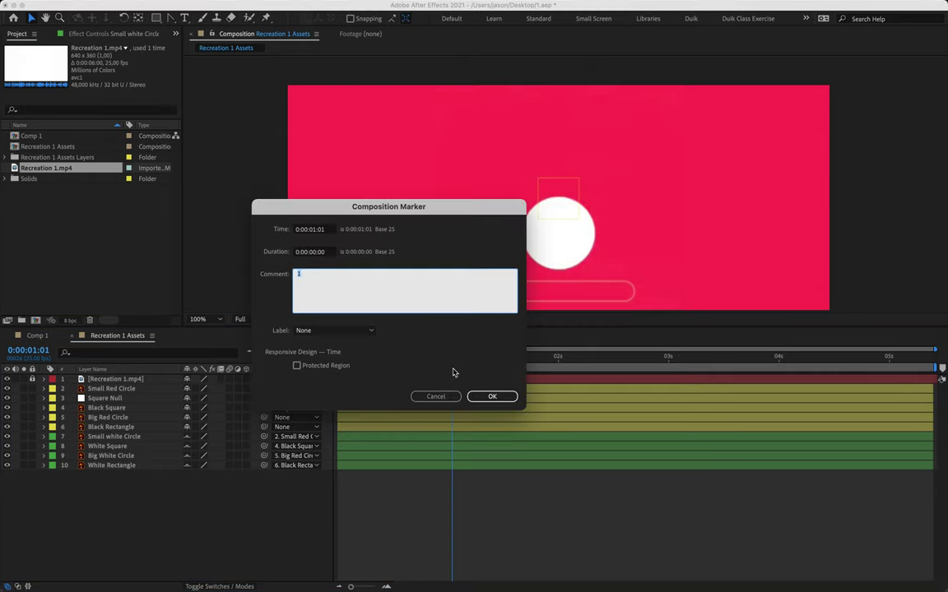
click(492, 397)
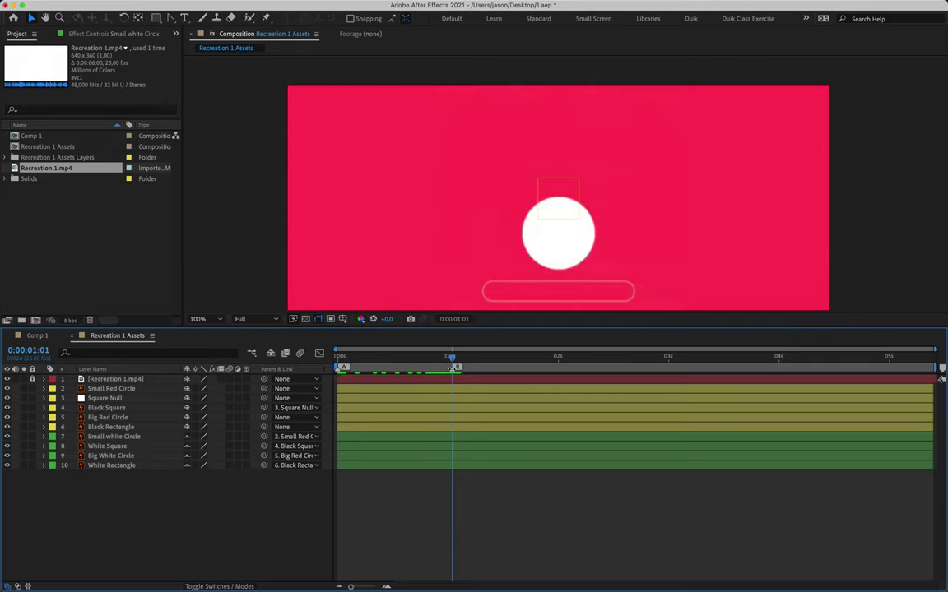
double_click(452, 367)
click(492, 396)
- Add a composition marker commented W at 0:00:01:11, where the reference background turns white again
mouse_move(451, 360)
mouse_down()
mouse_move(534, 372)
mouse_move(494, 367)
mouse_up()
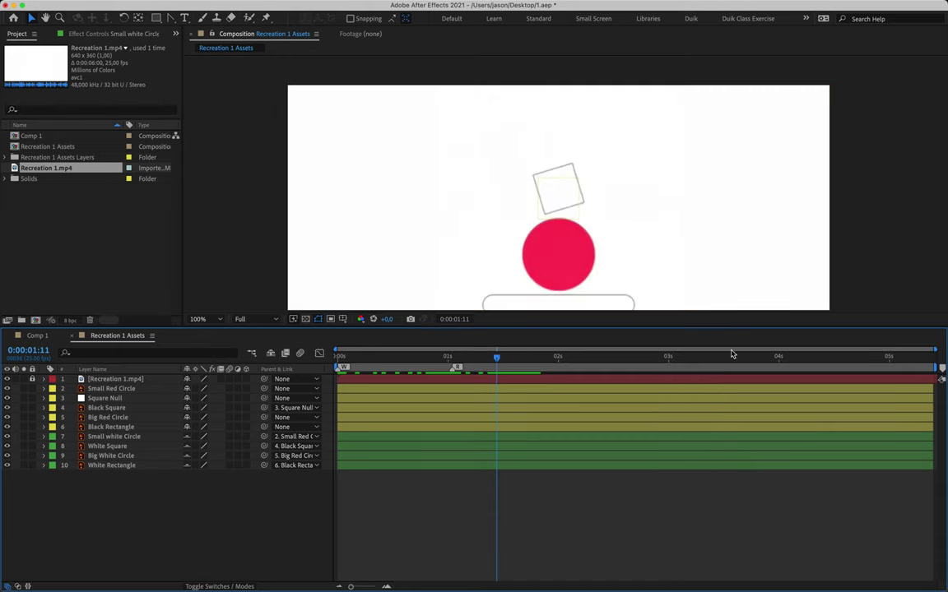
click(942, 368)
double_click(498, 367)
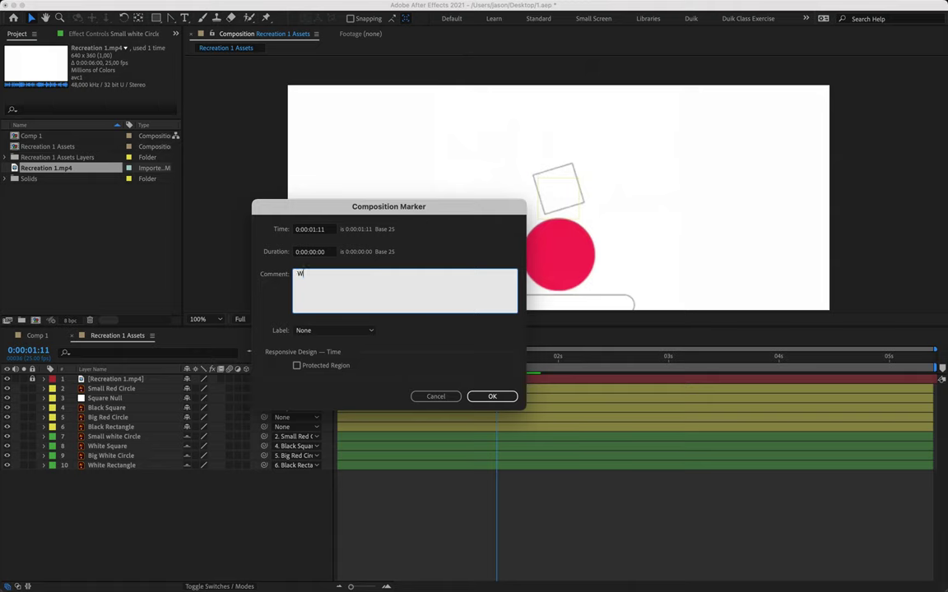
click(492, 396)
- Mark the remaining background changes with composition markers commented R at 0:00:02:02 and W at 0:00:04:09
mouse_move(496, 359)
mouse_down()
mouse_move(582, 362)
mouse_move(567, 366)
mouse_up()
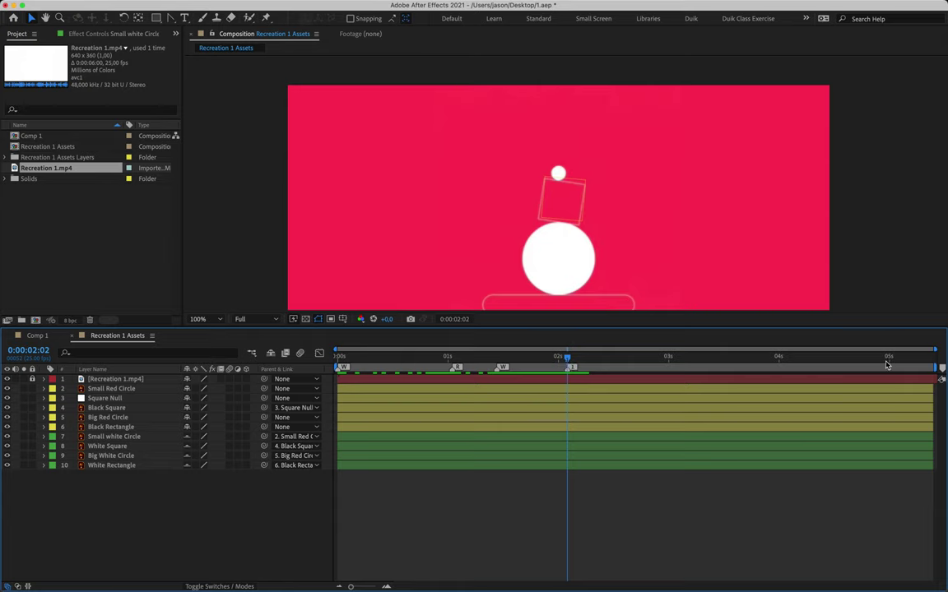
drag(580, 376, 818, 356)
drag(941, 368, 813, 363)
double_click(820, 368)
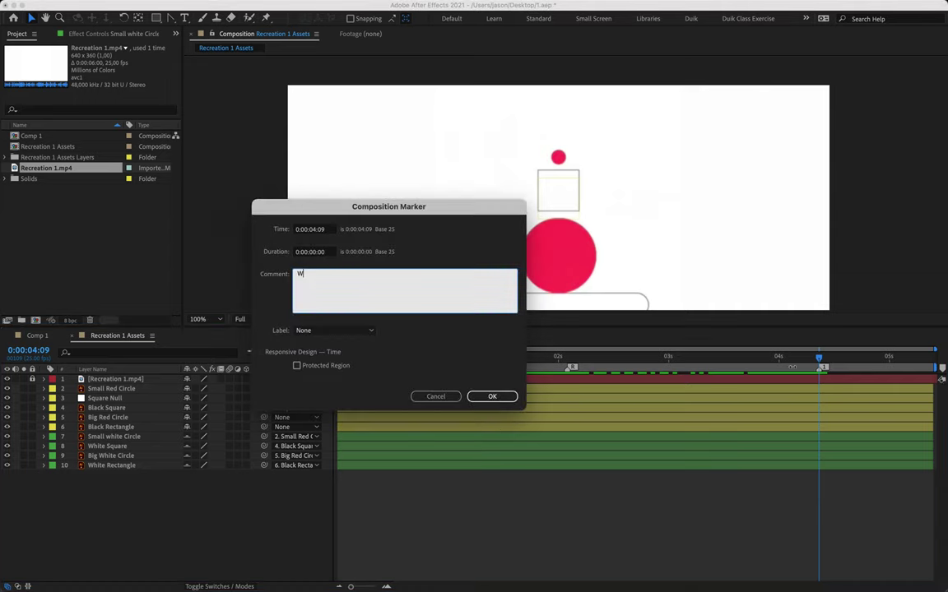
click(492, 395)
- Check the end of the reference for further background changes, return to 0:00:00:00 and hide the Recreation 1.mp4 layer
mouse_move(836, 359)
mouse_down()
mouse_move(942, 363)
mouse_move(853, 360)
mouse_up()
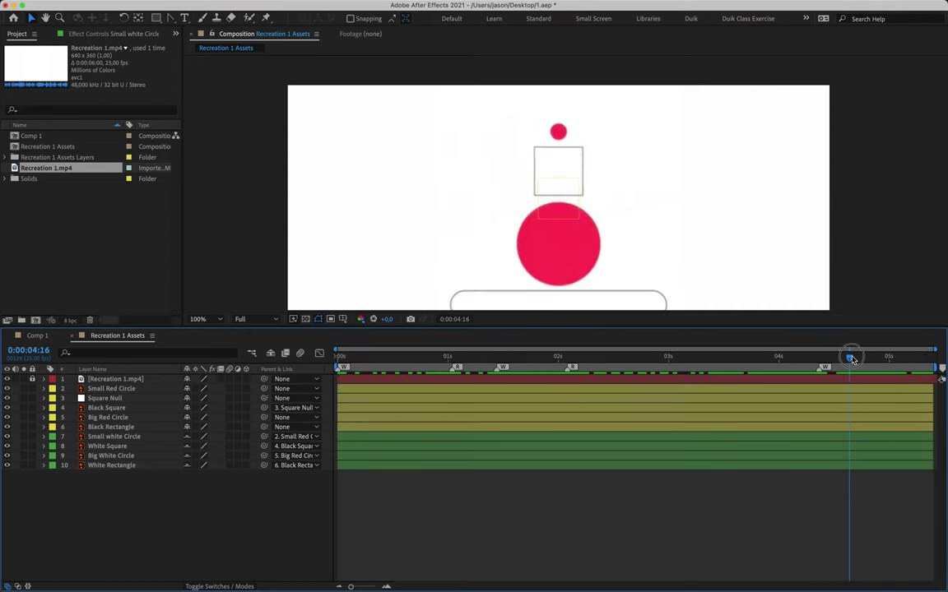
key(Home)
scroll(569, 227, down, 2)
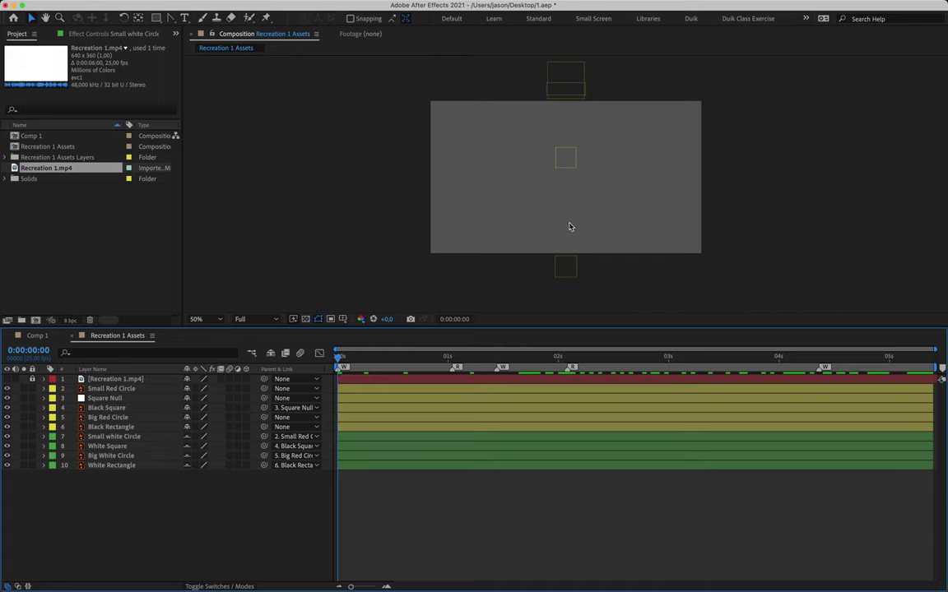
- Create a white 1920 x 1080 px solid layer named White Solid 1
mouse_move(260, 3)
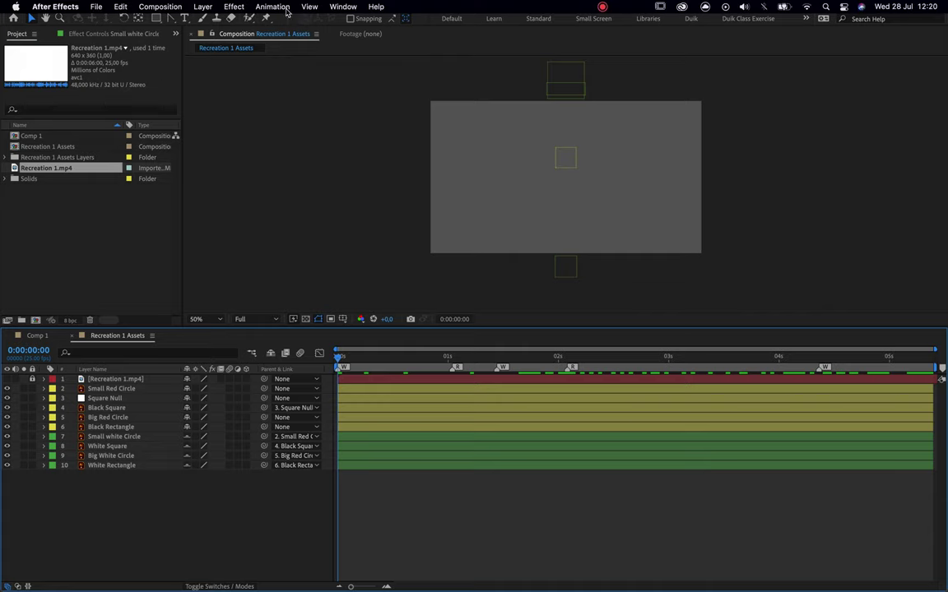
click(203, 7)
mouse_move(214, 23)
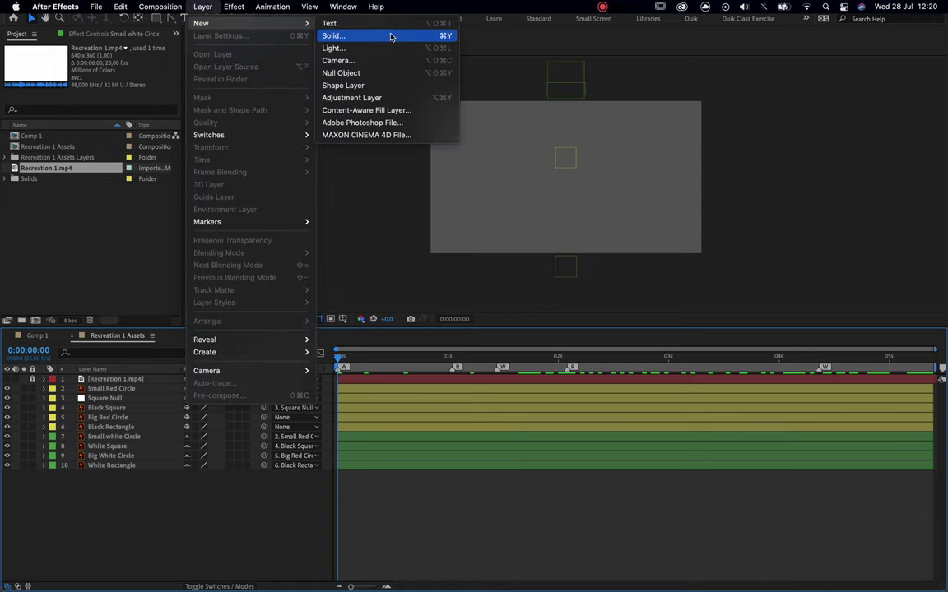
click(390, 36)
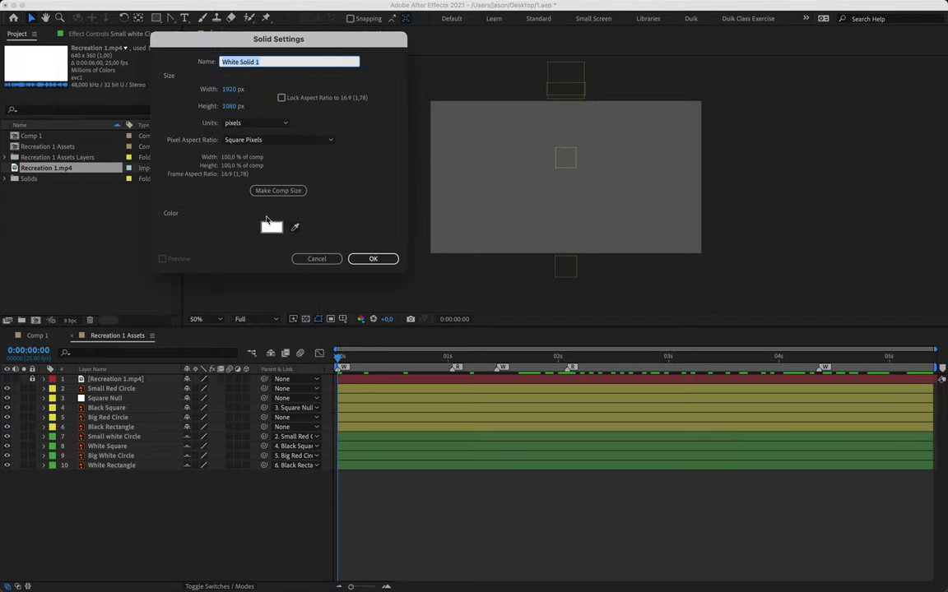
click(366, 259)
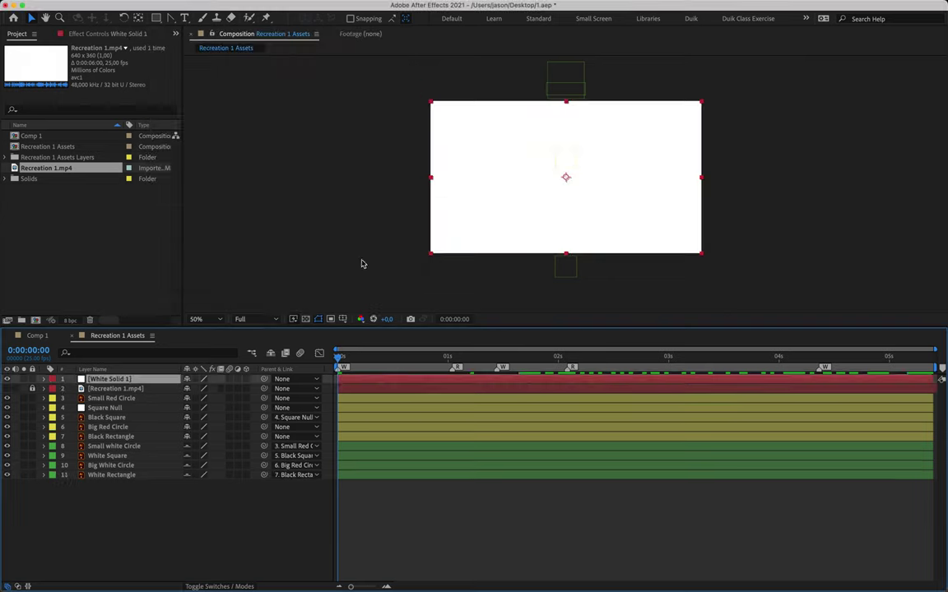
- Move White Solid 1 beneath all other layers and preview the shapes against it up to about 0:00:01:24
drag(339, 360, 430, 359)
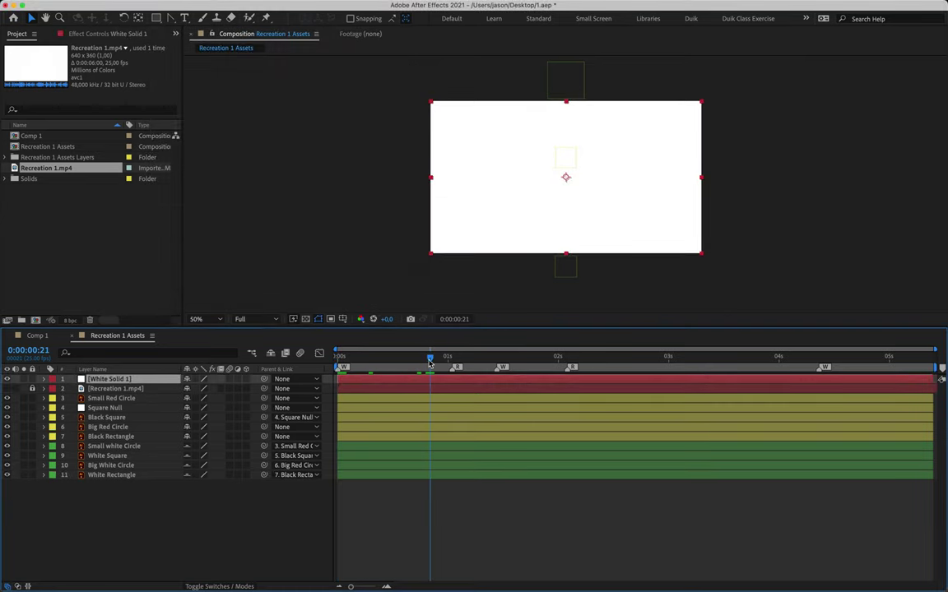
drag(115, 380, 128, 491)
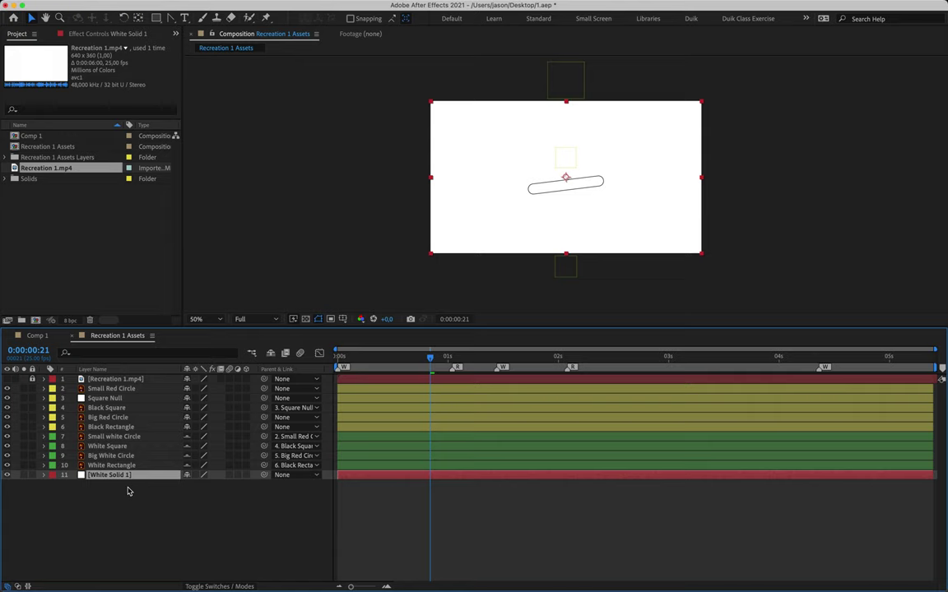
mouse_move(432, 360)
mouse_down()
mouse_move(394, 362)
mouse_move(427, 369)
mouse_up()
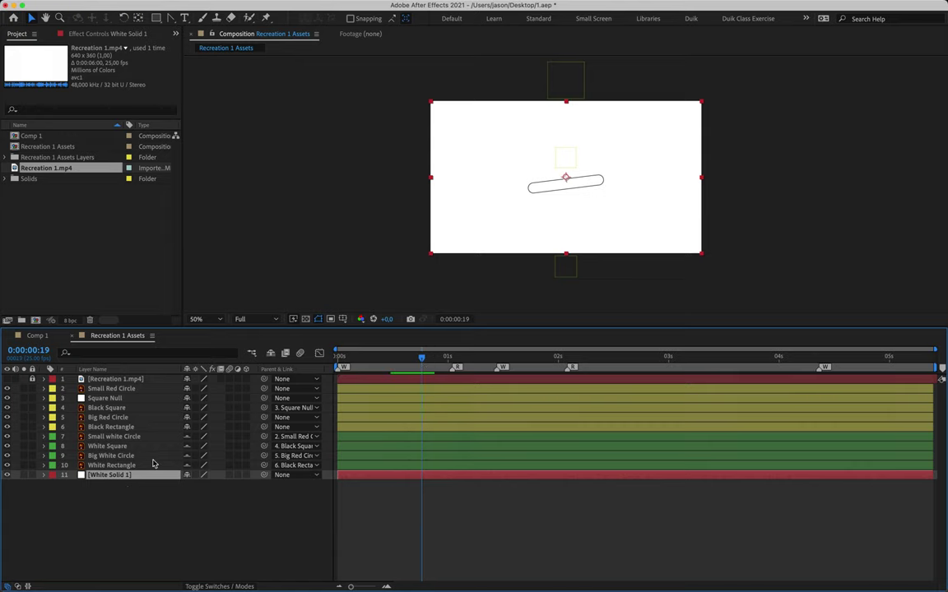
drag(421, 359, 558, 364)
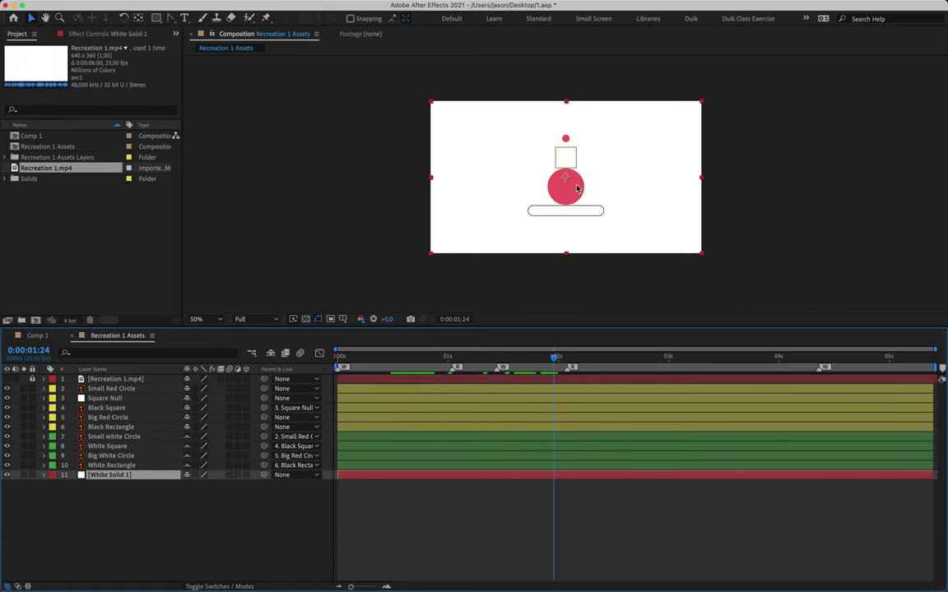
- Create a 1920 x 1080 px solid named Medium Red Solid 1 in the big circle's red and place it beneath all other layers
click(151, 537)
mouse_move(201, 12)
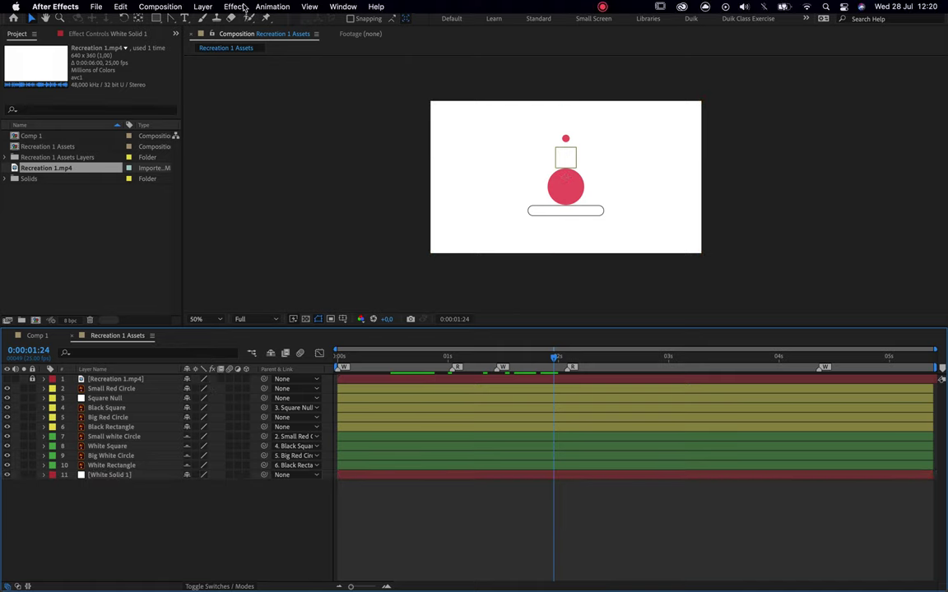
click(203, 7)
click(203, 6)
click(203, 7)
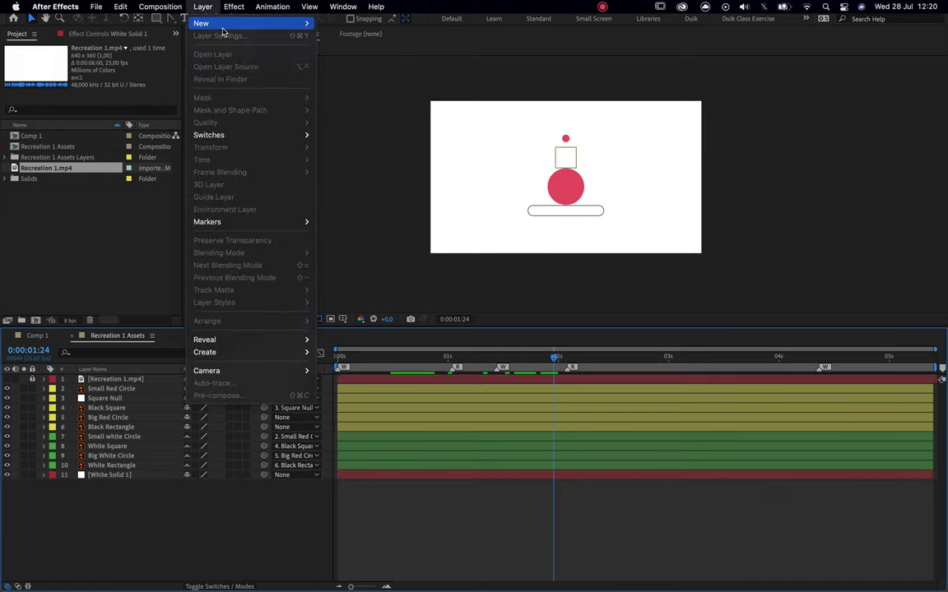
mouse_move(214, 23)
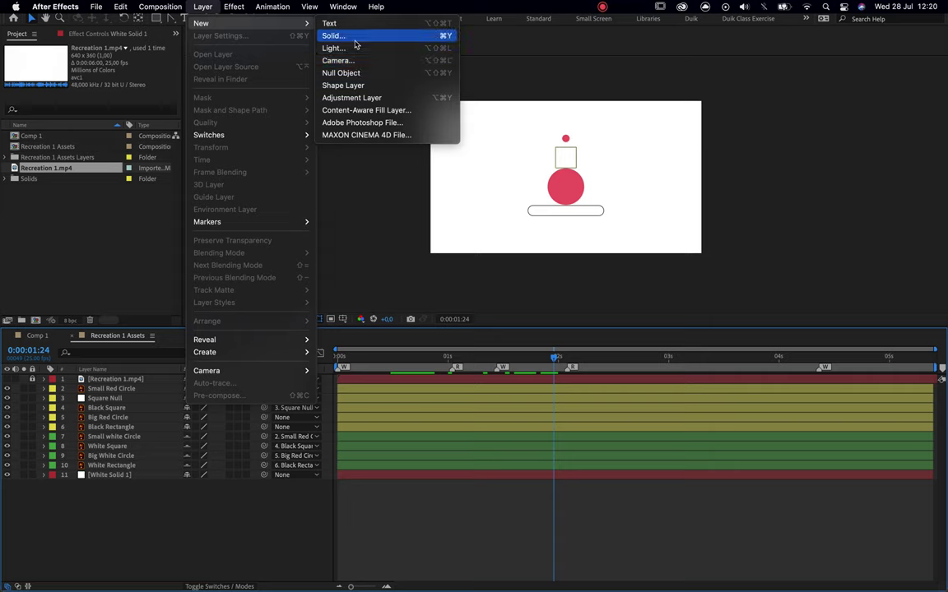
click(402, 125)
click(295, 228)
click(271, 203)
click(565, 186)
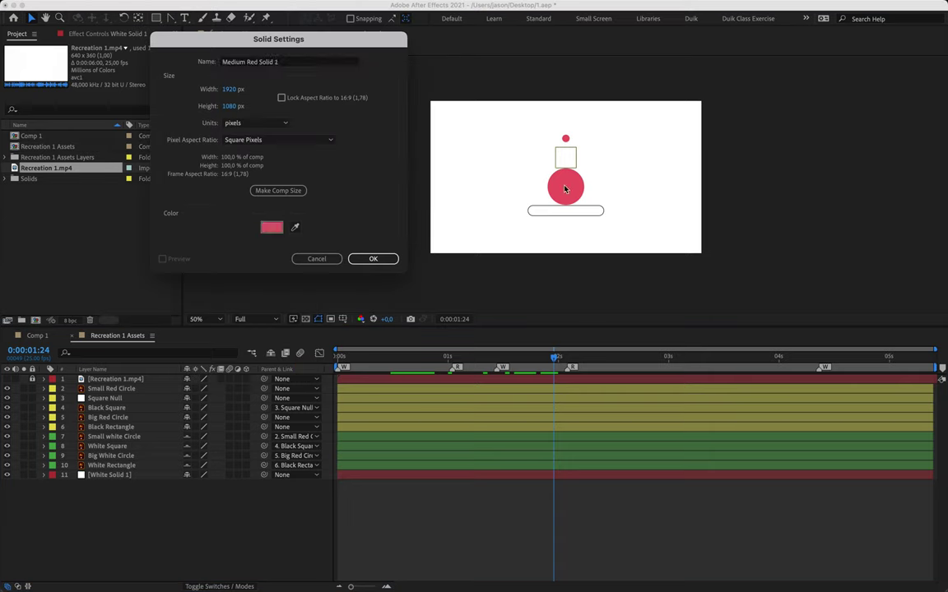
click(374, 258)
drag(120, 379, 127, 497)
click(153, 514)
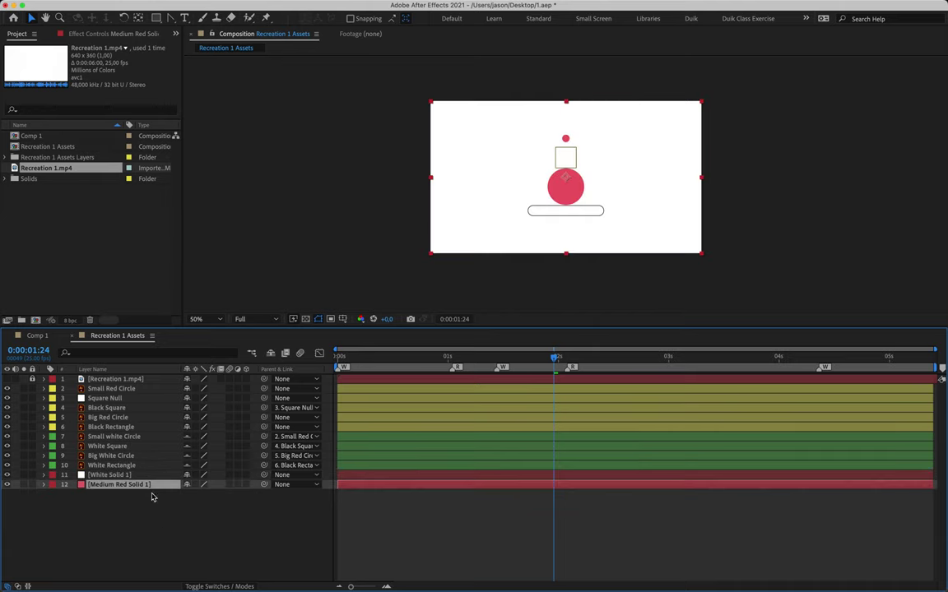
- Rename the White Solid 1 layer as W and the Medium Red Solid 1 layer as R
click(117, 476)
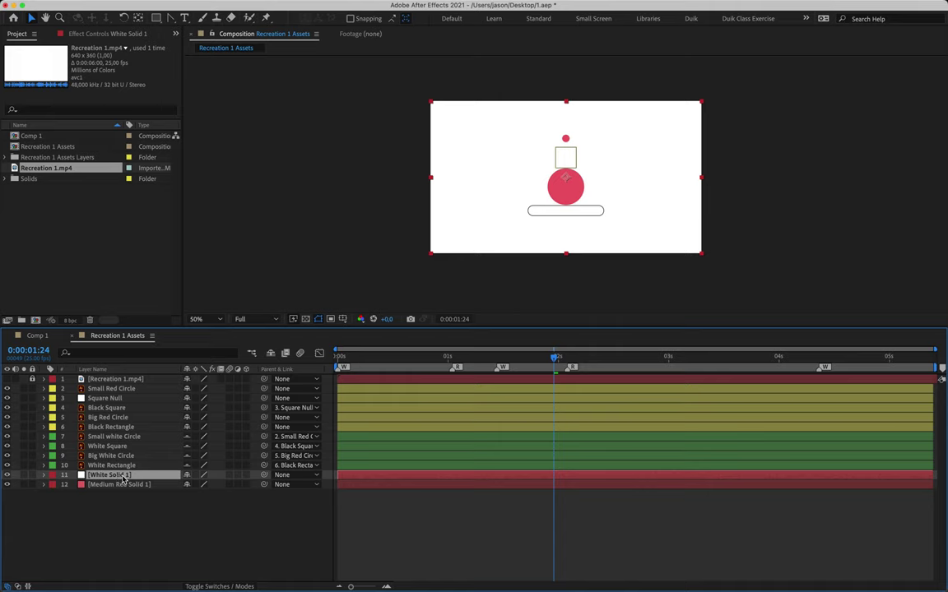
key(Return)
text(W)
click(113, 486)
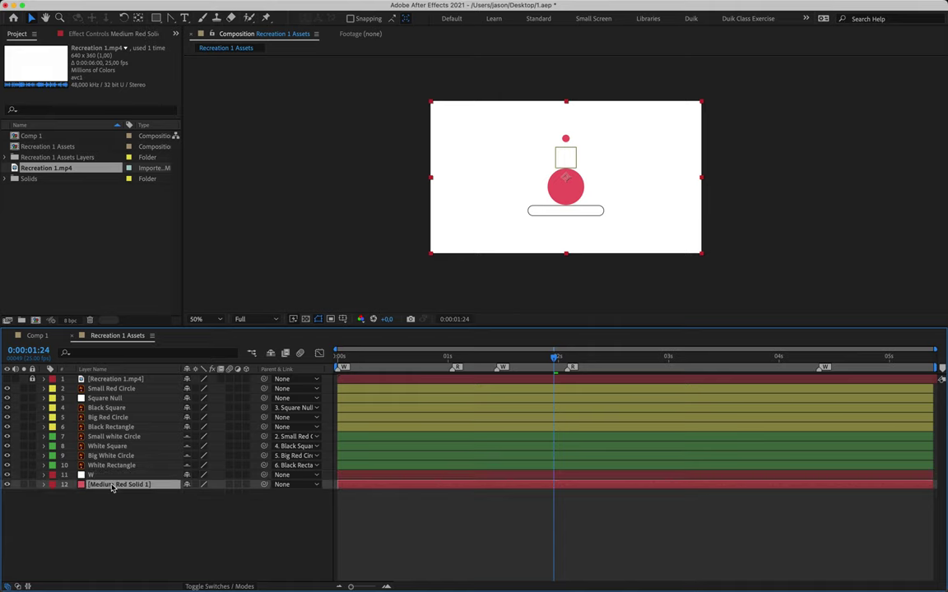
key(Return)
text(R)
key(Return)
- Split layer W at 0:00:01:01 and trim its second part to start at the W marker at 0:00:01:11
key(Home)
click(136, 476)
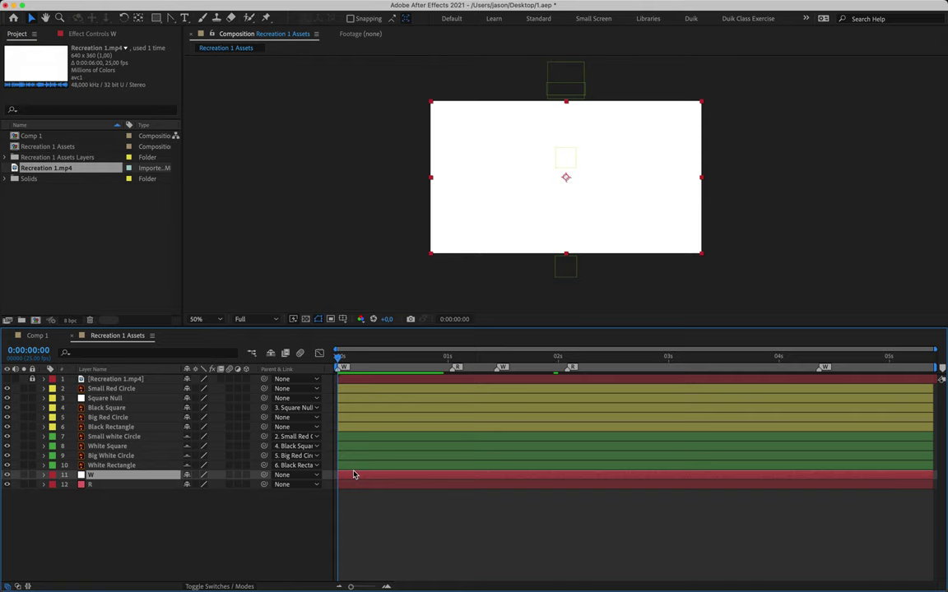
drag(337, 360, 455, 371)
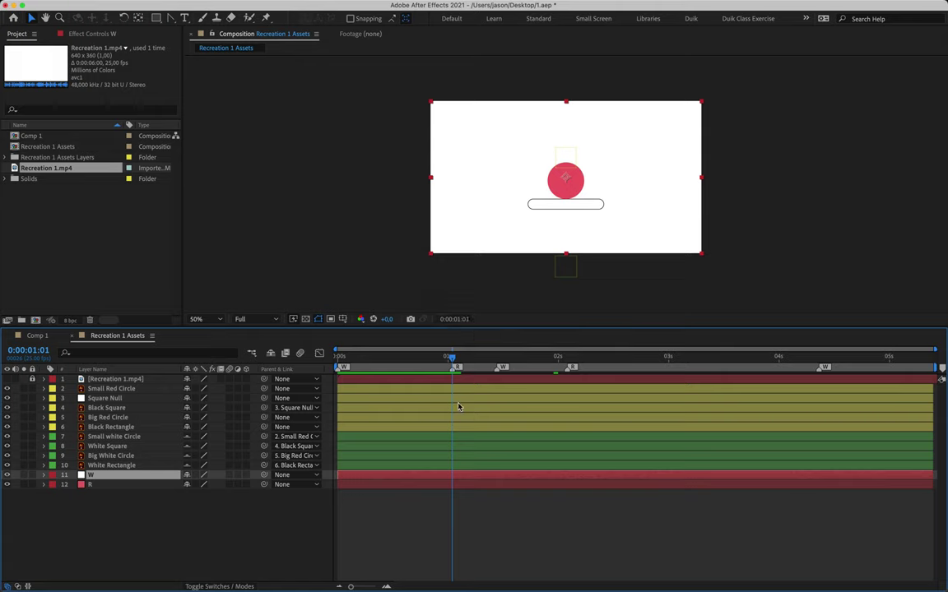
key(super+shift+d)
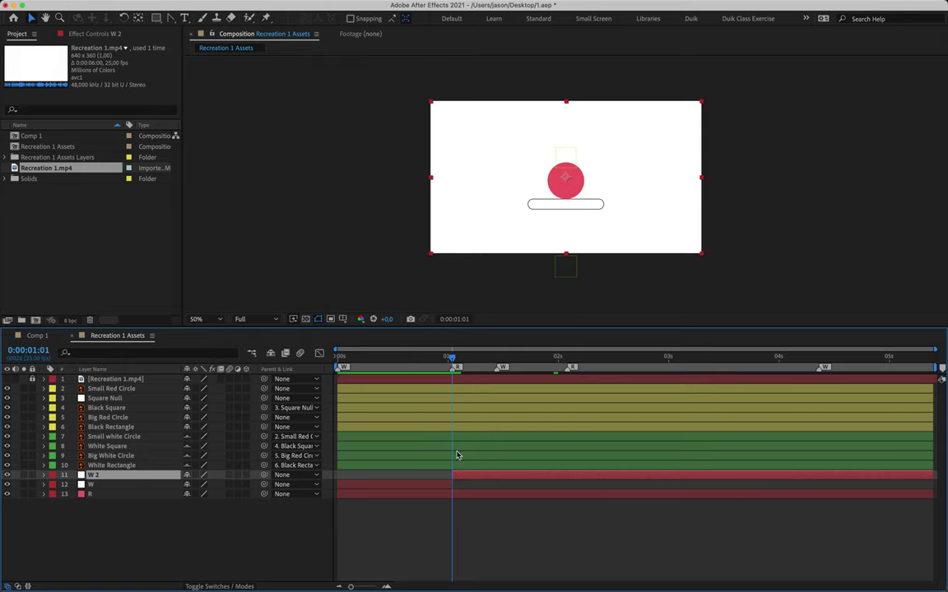
drag(452, 360, 496, 362)
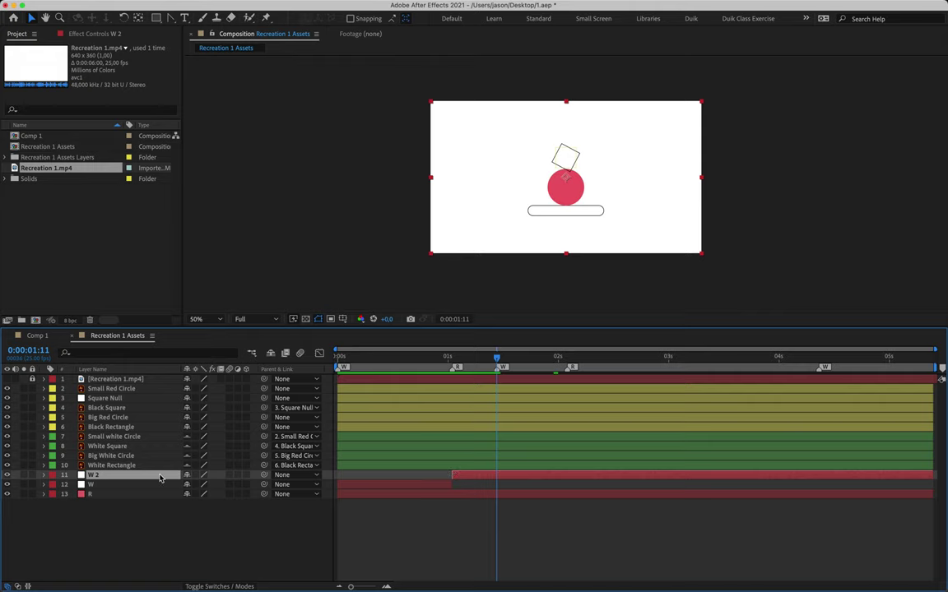
drag(451, 474, 496, 479)
- Split layer W 2 at 0:00:02:02 and trim the new part to start at 0:00:04:09
drag(496, 359, 566, 363)
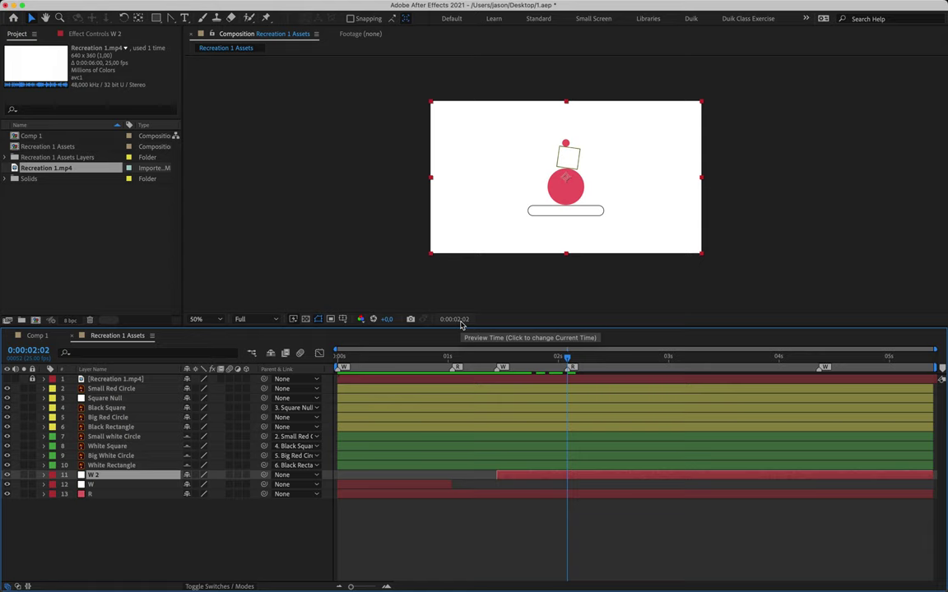
key(super+shift+d)
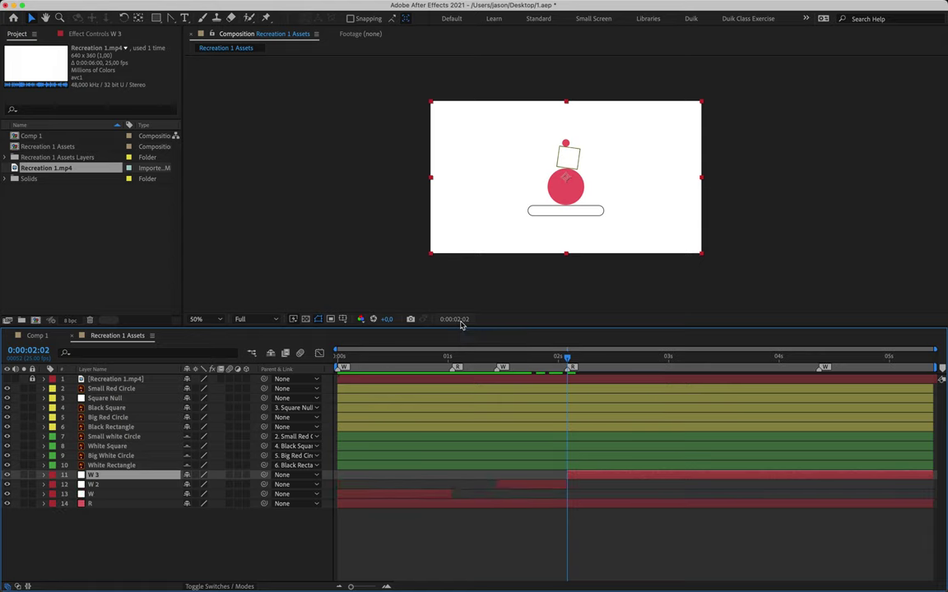
key(k)
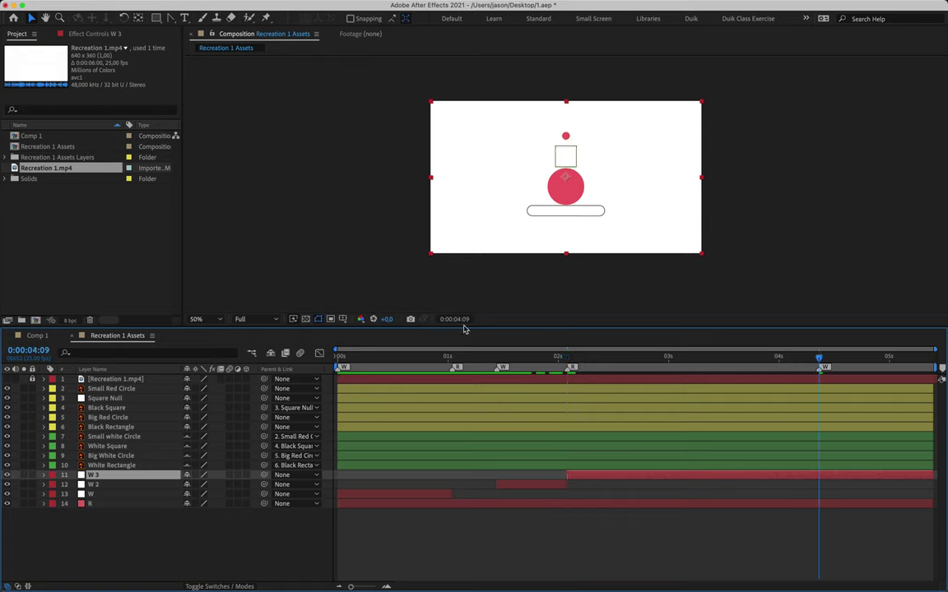
drag(567, 474, 820, 476)
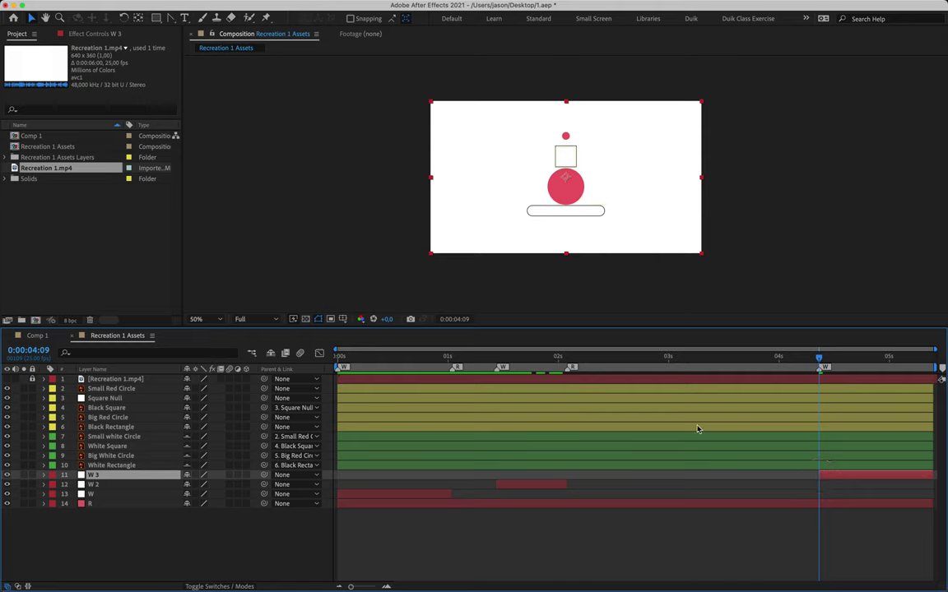
- Preview the background changes from the start and check the frames leading up to the first R marker
drag(736, 362, 628, 366)
key(space)
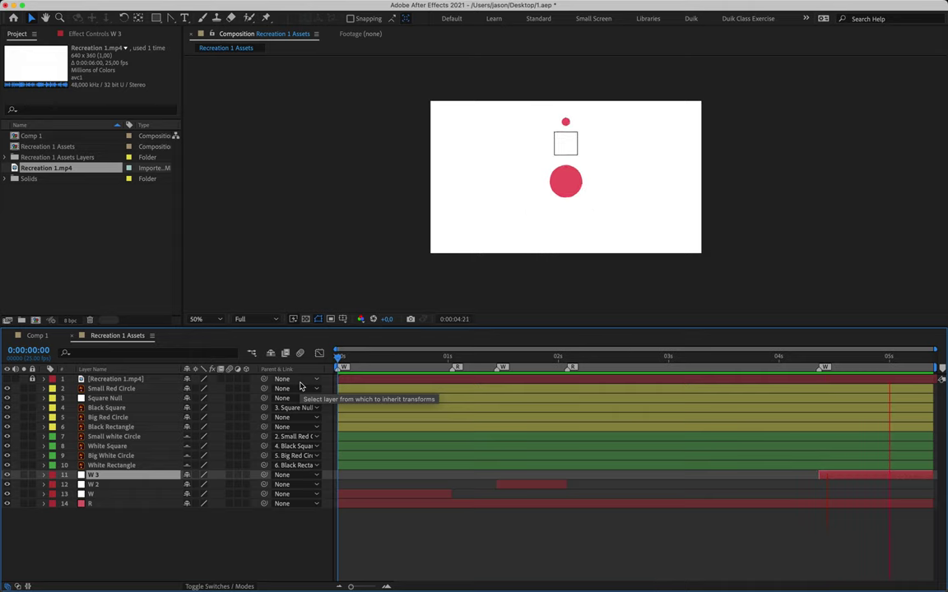
drag(356, 362, 448, 363)
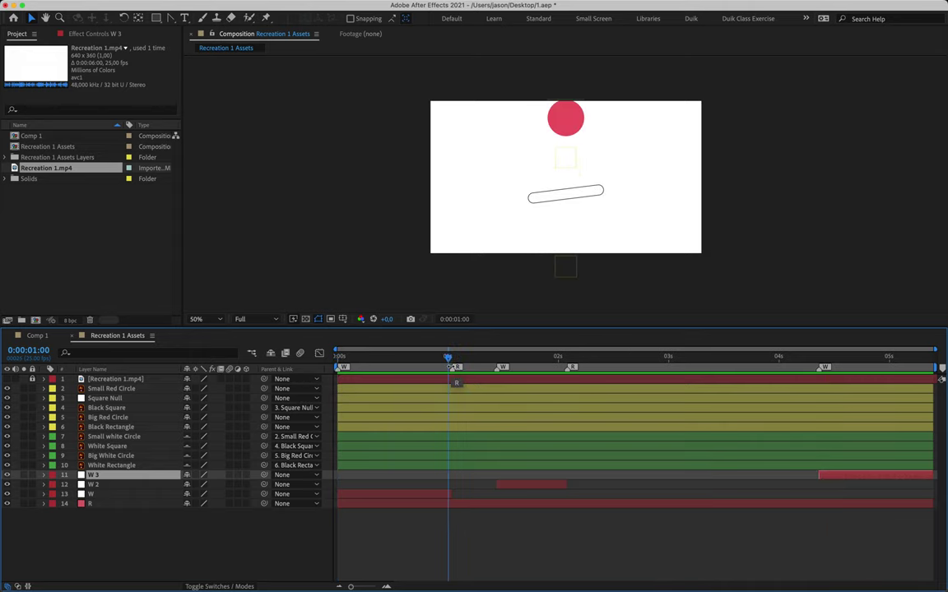
- Split the five yellow-labelled shape and null layers at 0:00:01:01 and group the new parts above the originals
click(110, 427)
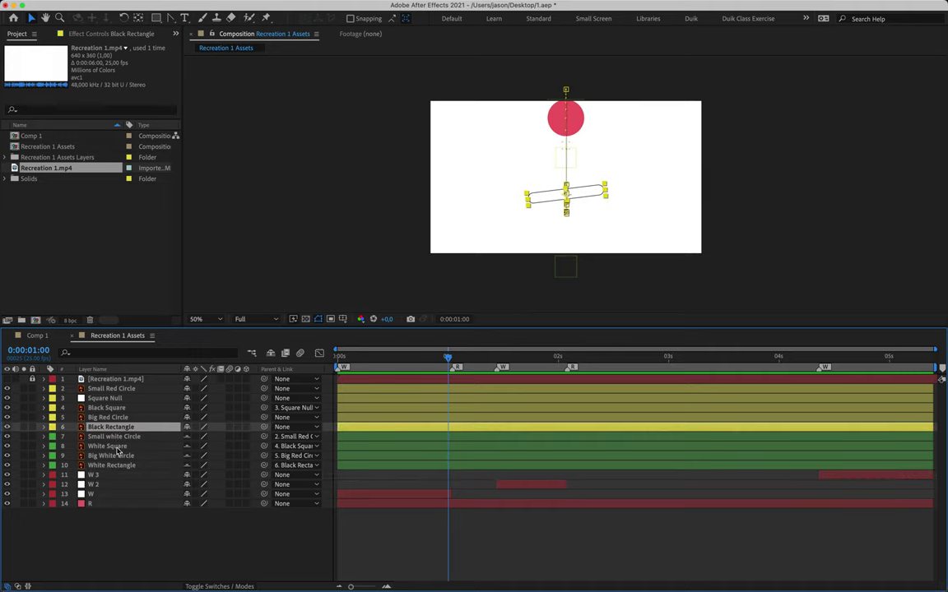
click(114, 436)
shift+click(111, 465)
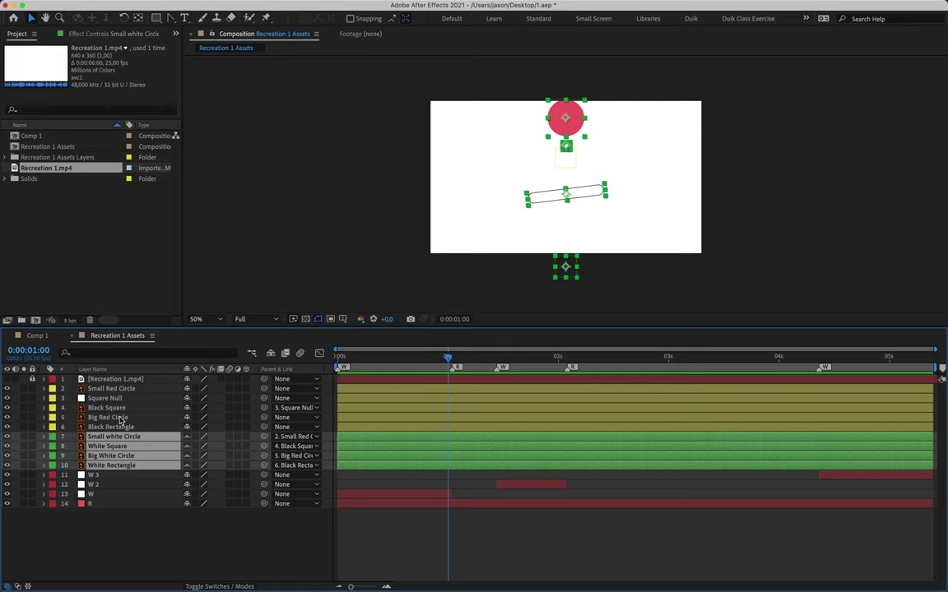
click(111, 389)
shift+click(123, 428)
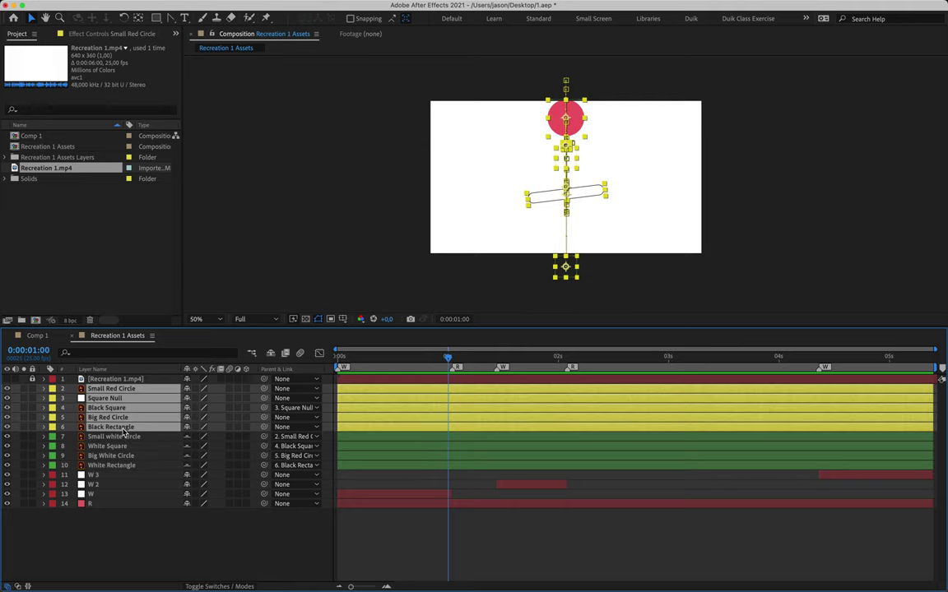
click(451, 358)
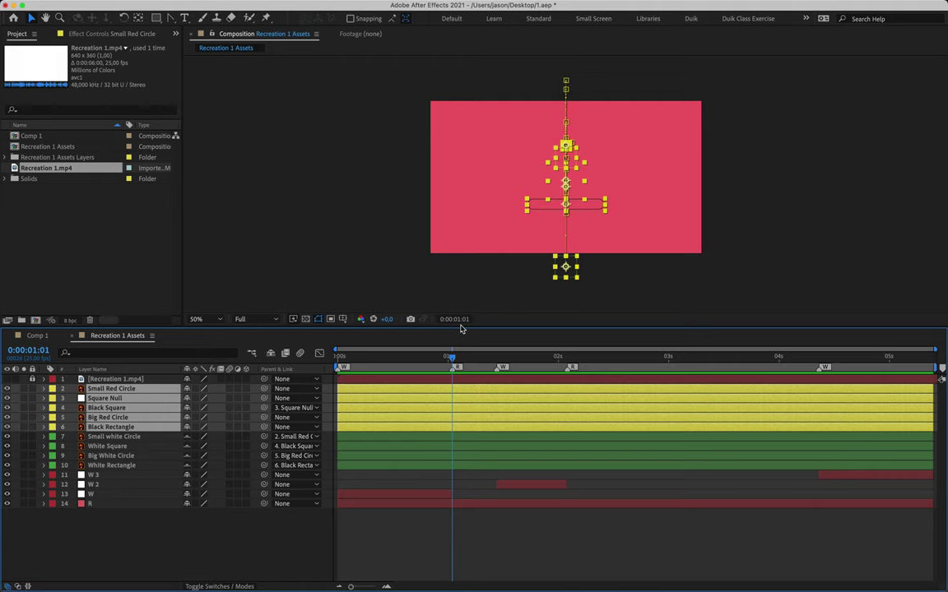
key(super+shift+d)
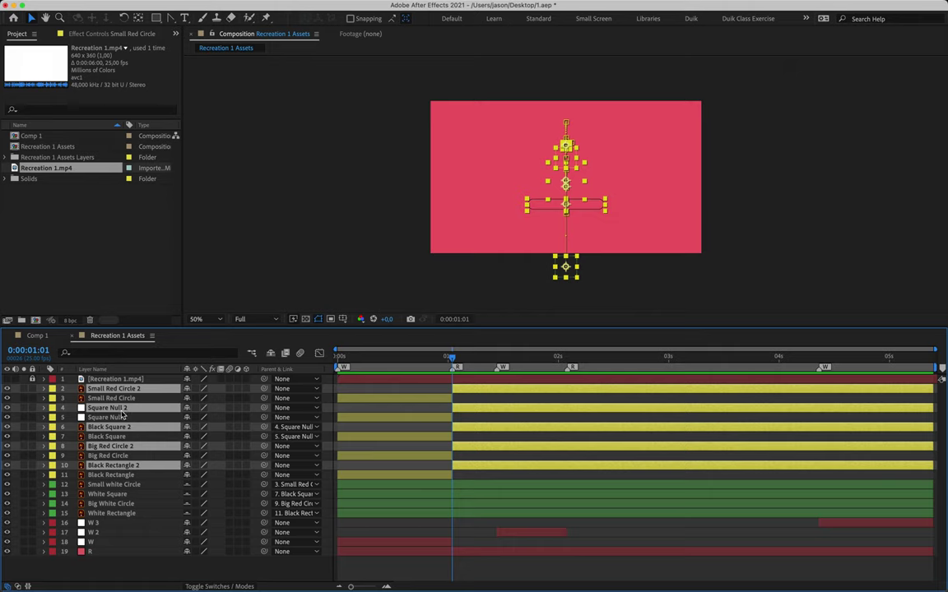
drag(125, 414, 125, 387)
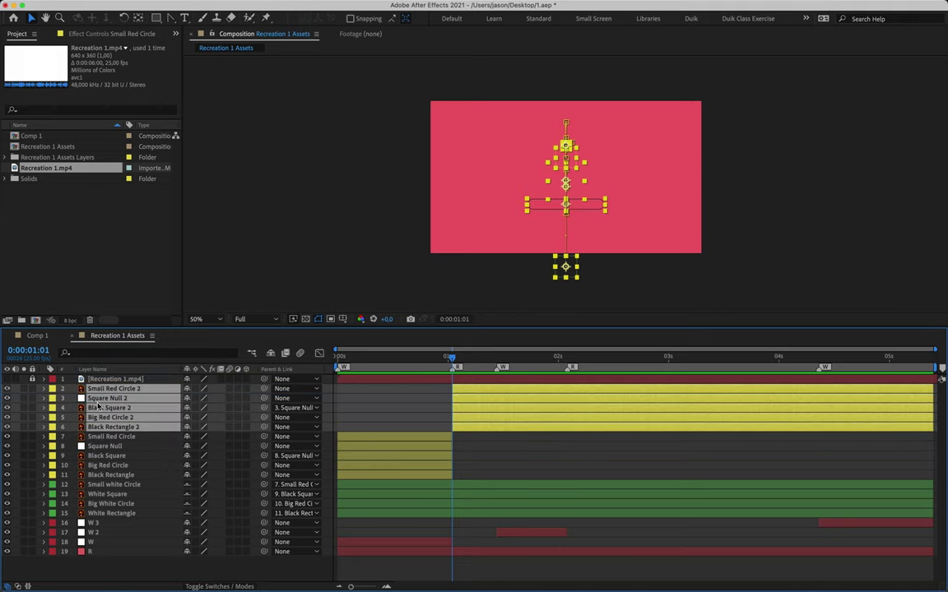
- Trim the second set of yellow-labelled layers, Small Red Circle 2 to Black Rectangle 2, to start at 0:00:01:11
key(Page_Down)
key(Page_Down)
key(Page_Down)
key(Page_Down)
key(Page_Down)
key(Page_Down)
key(Page_Down)
key(Page_Down)
key(Page_Down)
key(Page_Down)
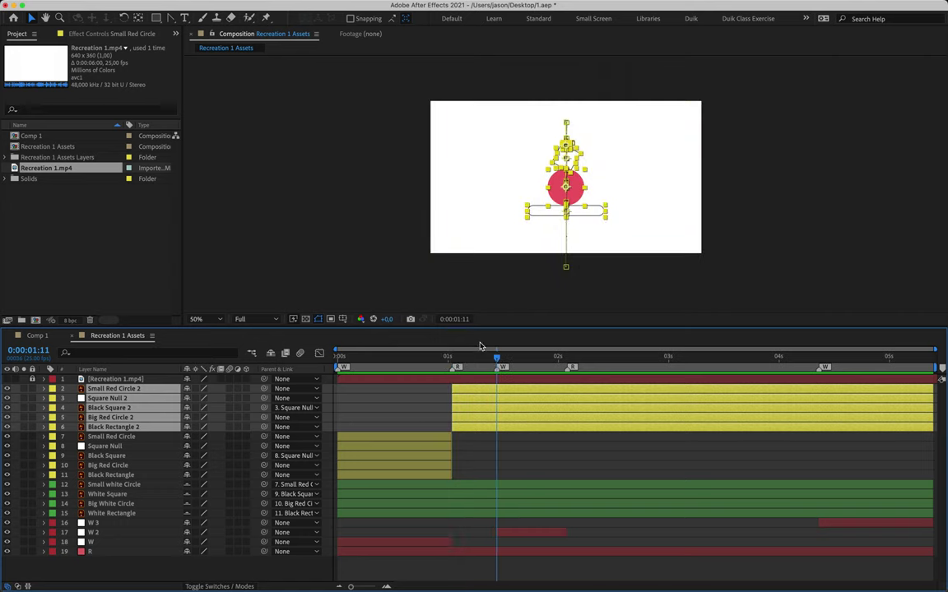
click(454, 388)
mouse_move(454, 389)
mouse_down()
mouse_move(504, 392)
mouse_move(482, 358)
mouse_move(465, 358)
mouse_move(567, 359)
mouse_up()
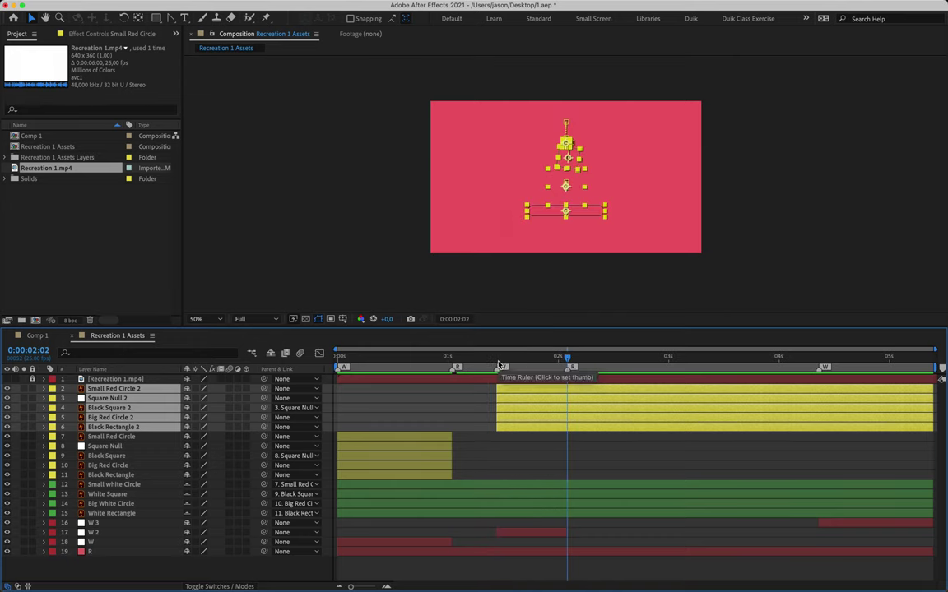
- Split the second set of yellow-labelled layers at 0:00:02:02 and group the new parts above it
key(super+shift+d)
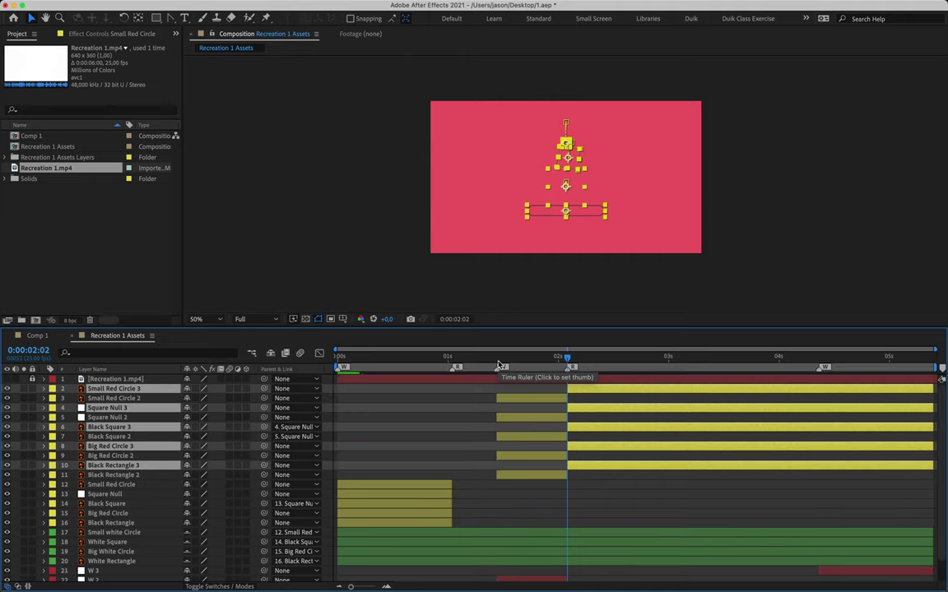
drag(162, 393, 145, 390)
drag(130, 423, 131, 437)
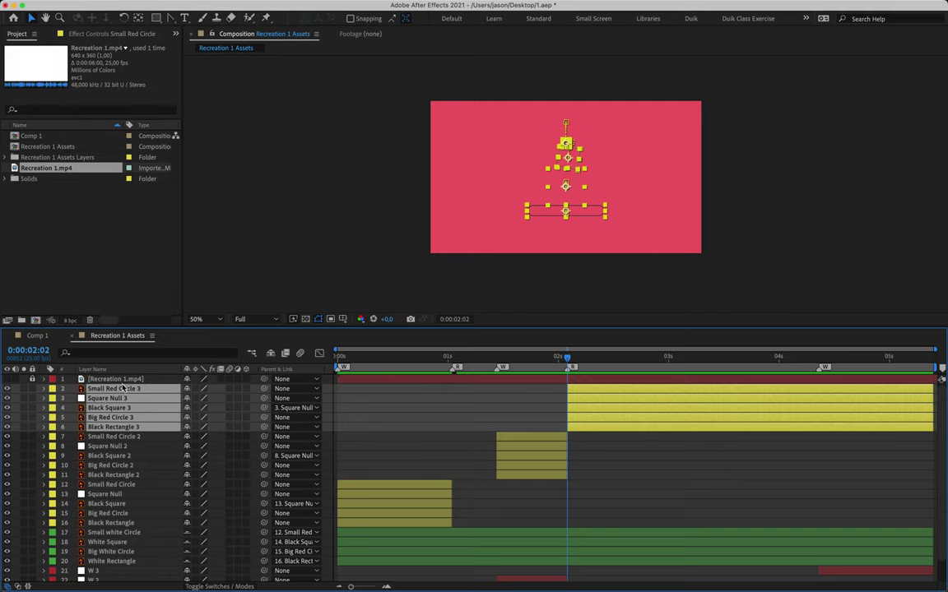
- Trim the third set, Small Red Circle 3 to Black Rectangle 3, to start at 0:00:04:09 and enlarge the timeline area
click(819, 358)
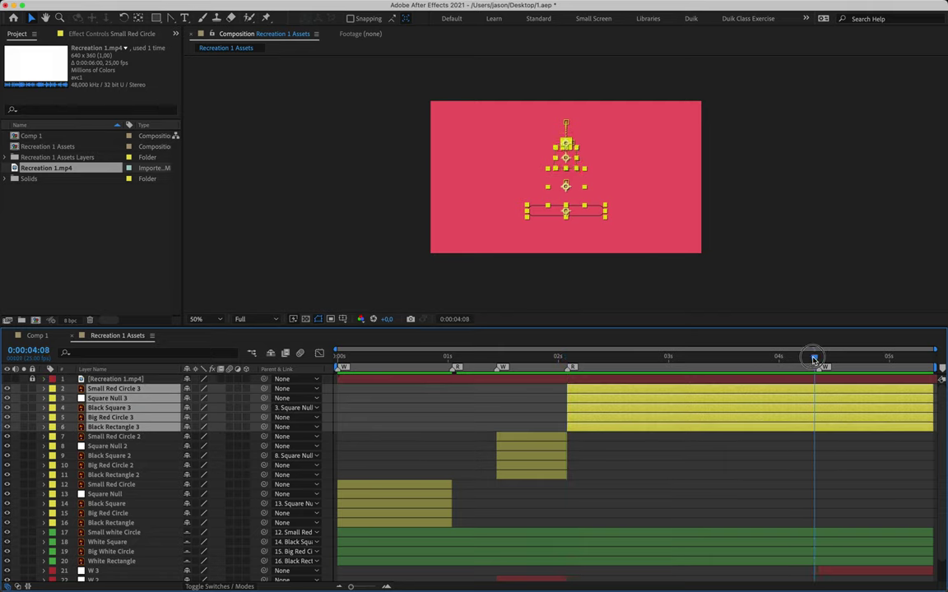
drag(566, 391, 817, 392)
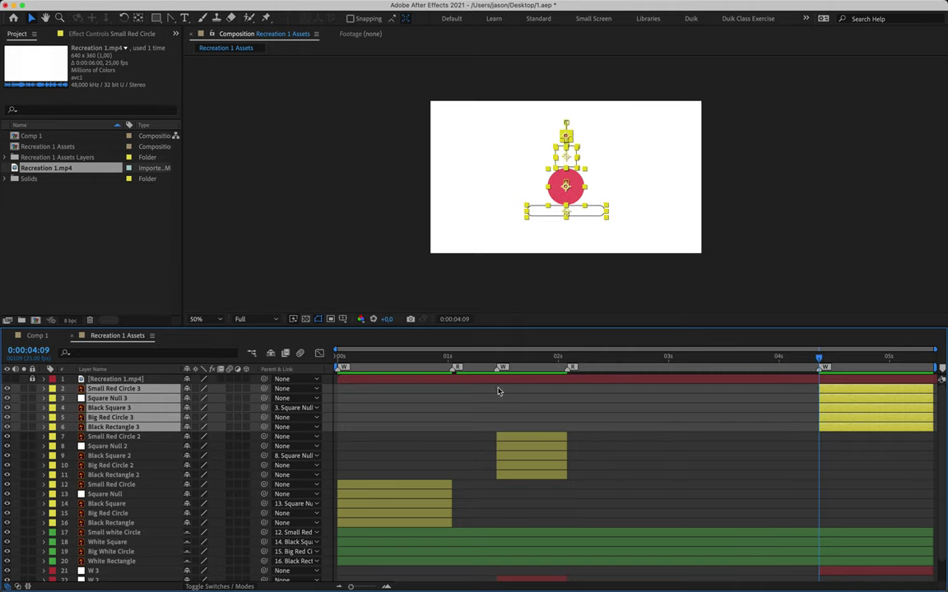
drag(371, 327, 430, 237)
- Check the shape and background colours from the start through the markers at 0:00:01:01, 0:00:02:02 and 0:00:04:09
drag(374, 263, 321, 260)
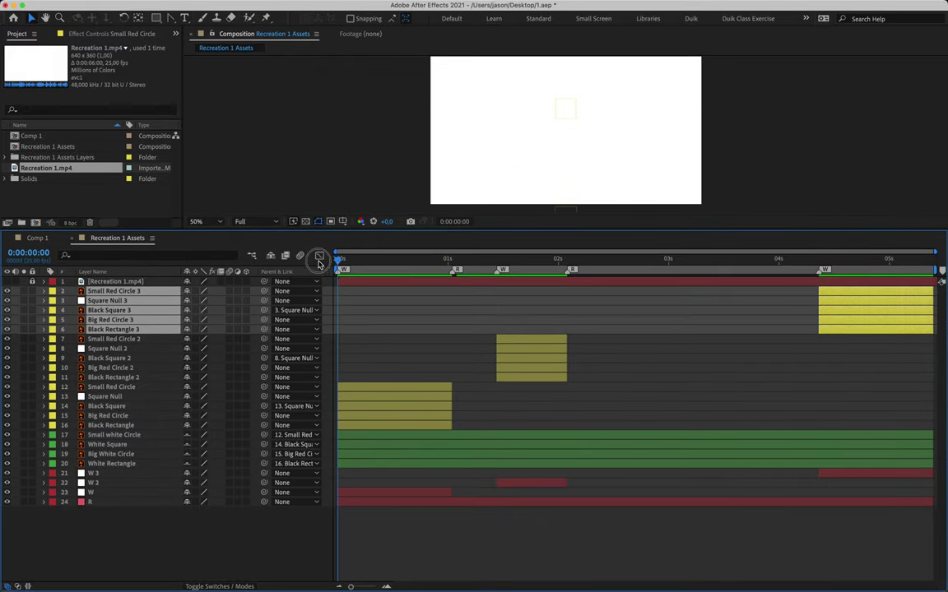
click(360, 389)
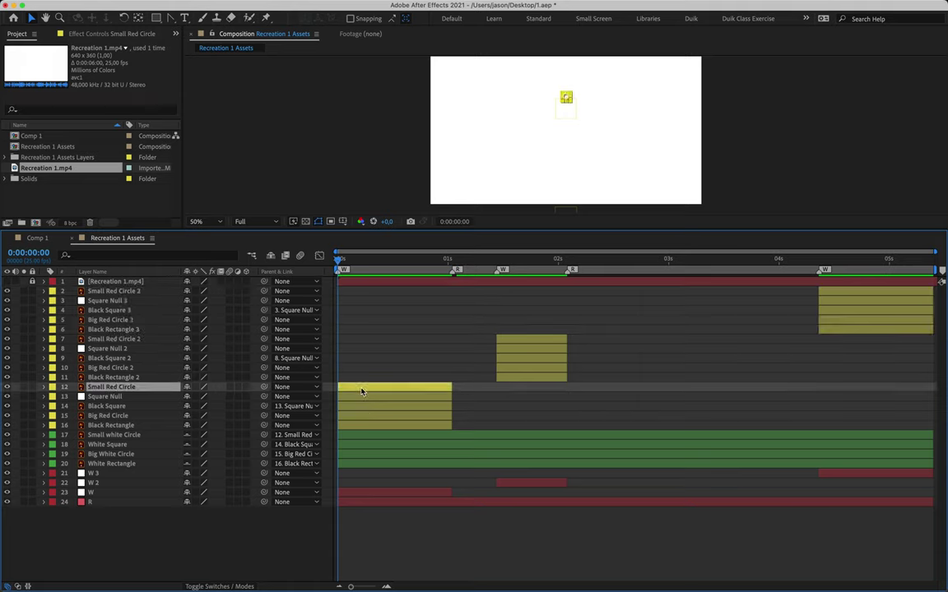
shift+click(388, 428)
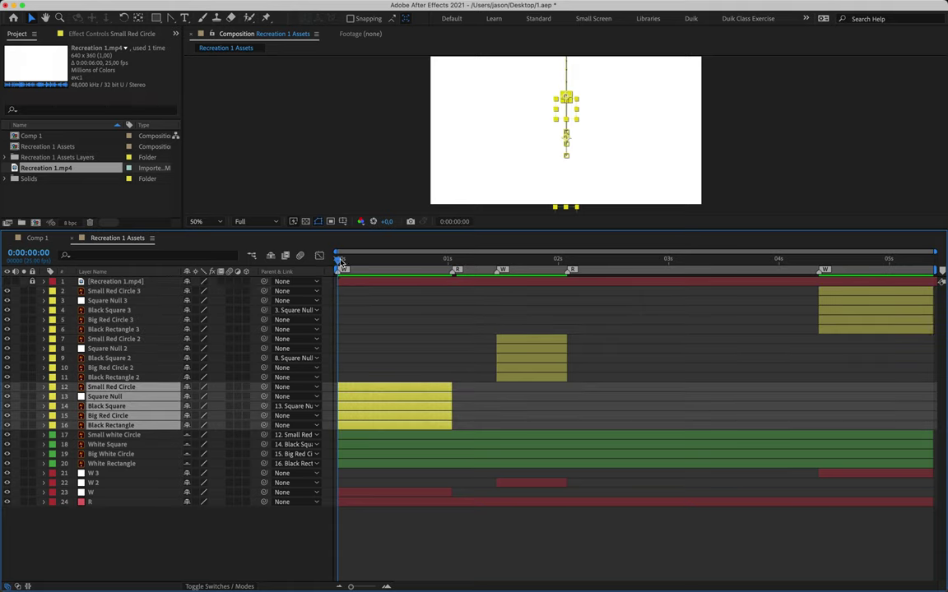
drag(341, 260, 451, 281)
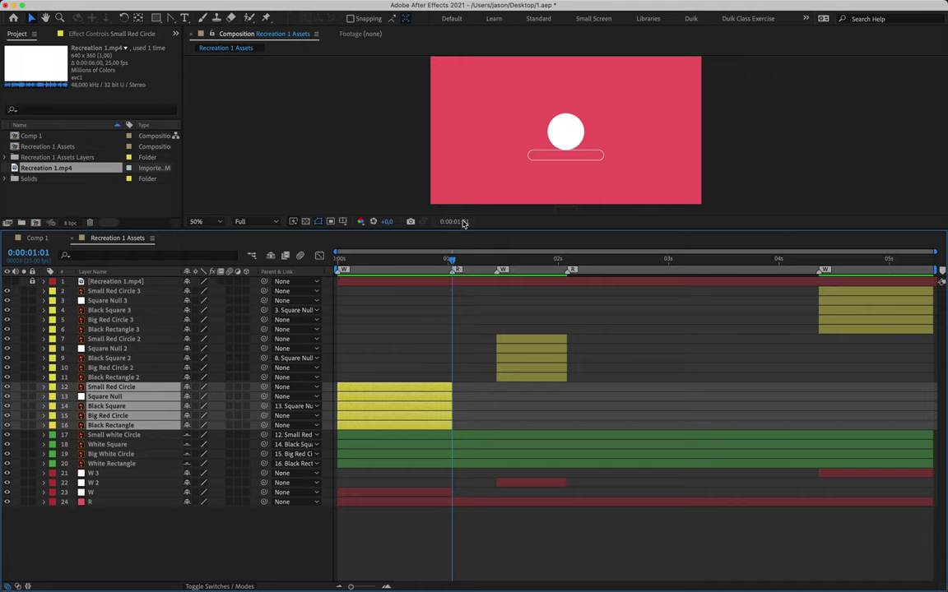
drag(452, 261, 568, 272)
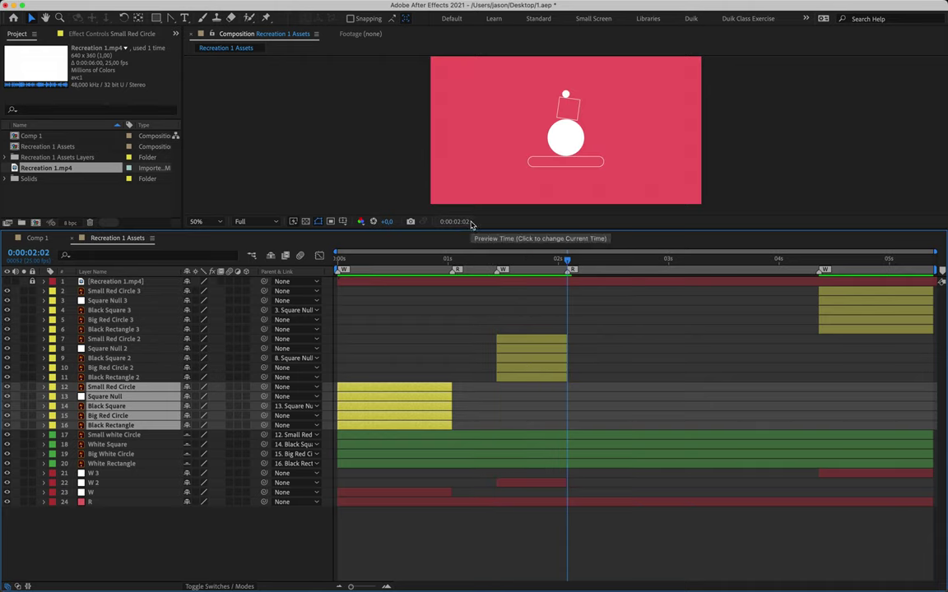
drag(568, 259, 818, 262)
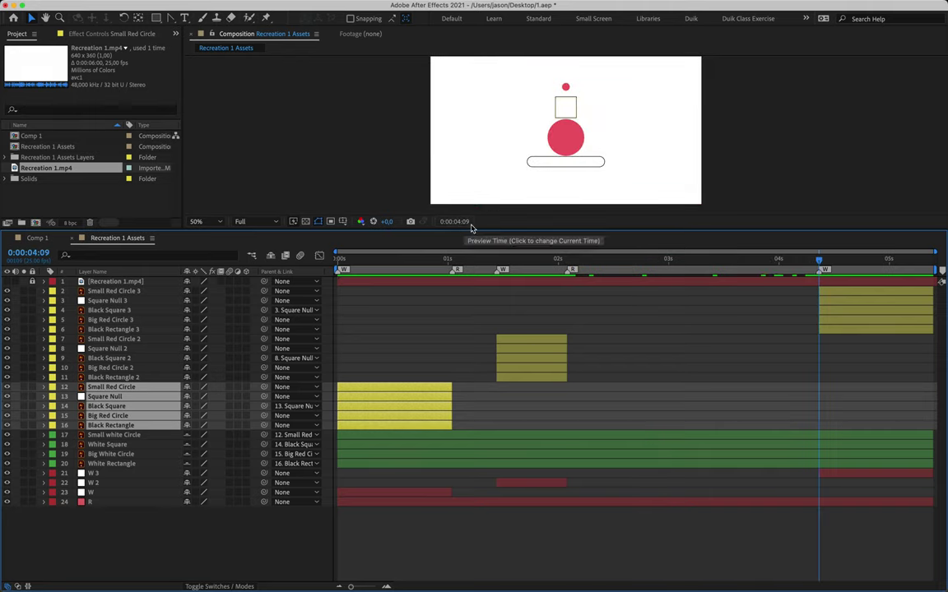
- Check the colours in the last section at 0:00:05:09 and in the second white section at 0:00:01:20
drag(844, 260, 938, 263)
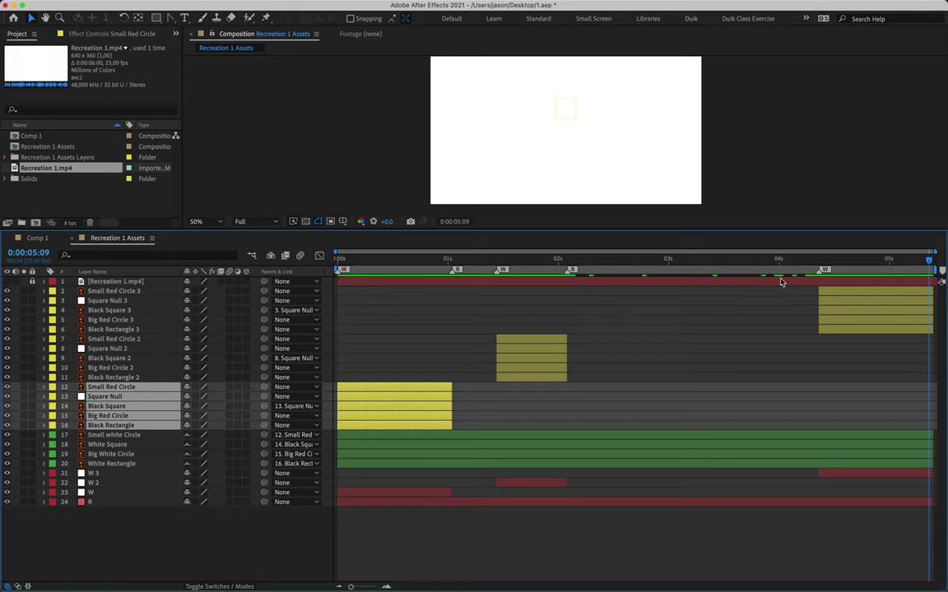
click(502, 482)
click(514, 260)
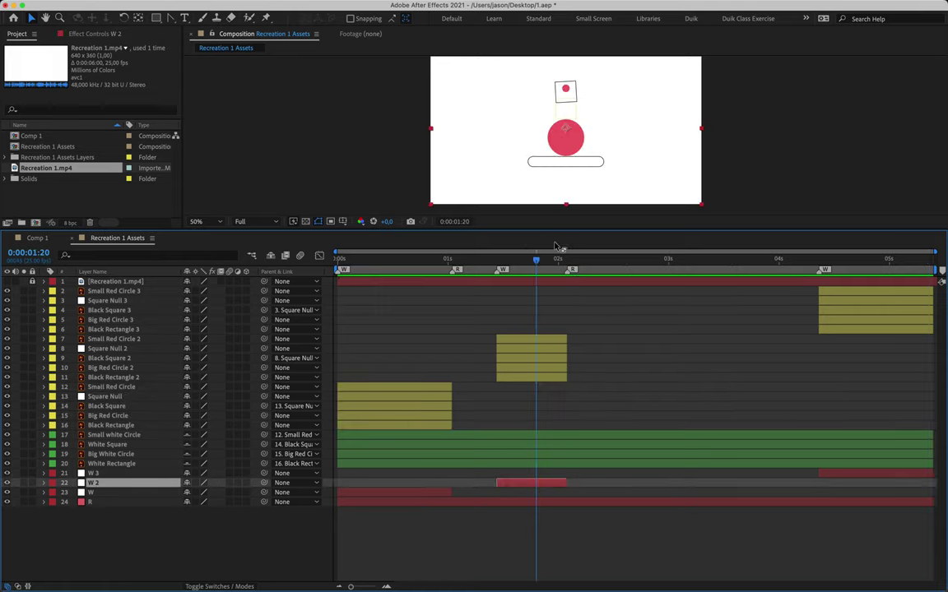
- At 0:00:01:06, with no layer selected, set the Rectangle tool's fill colour by sampling the red background
drag(501, 266, 474, 264)
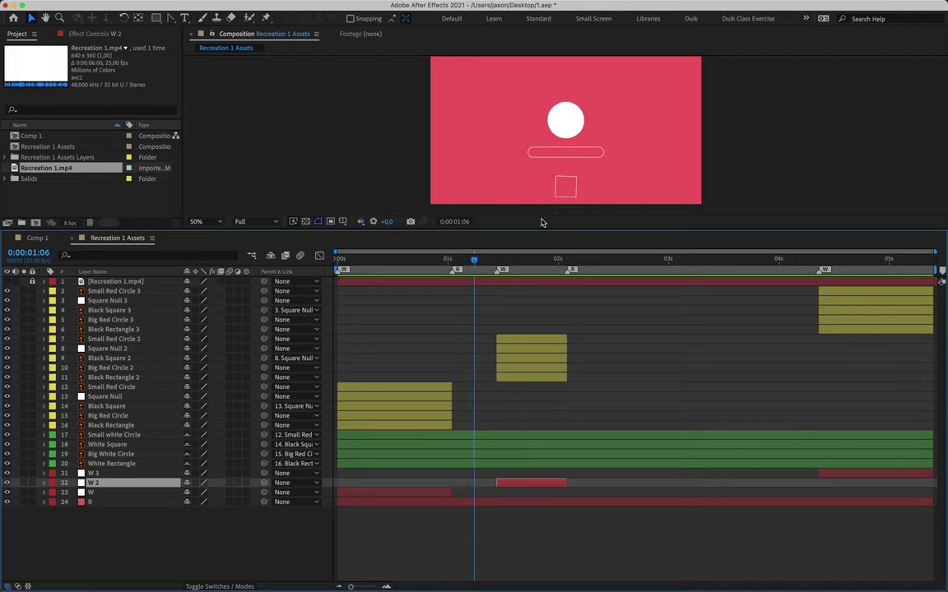
click(284, 160)
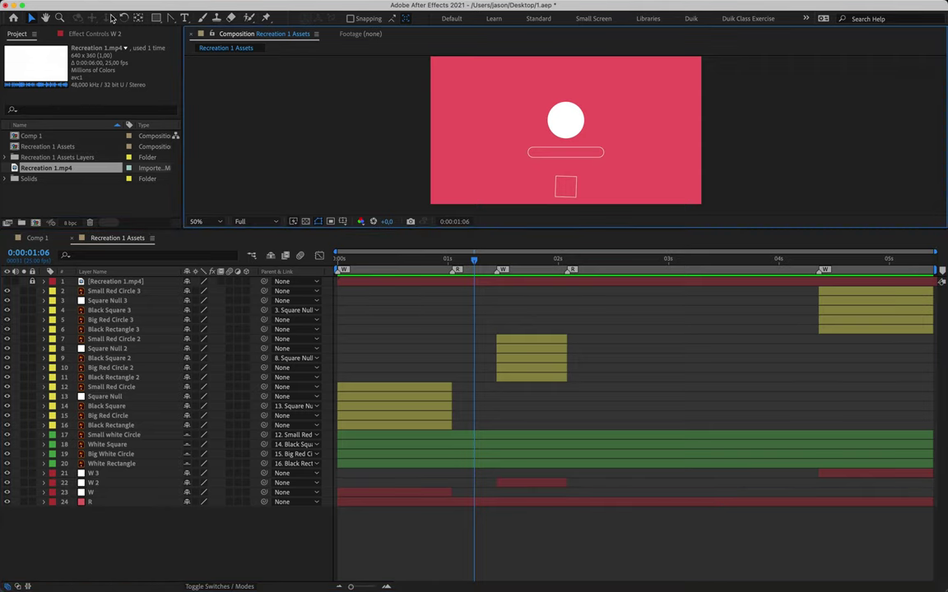
click(156, 18)
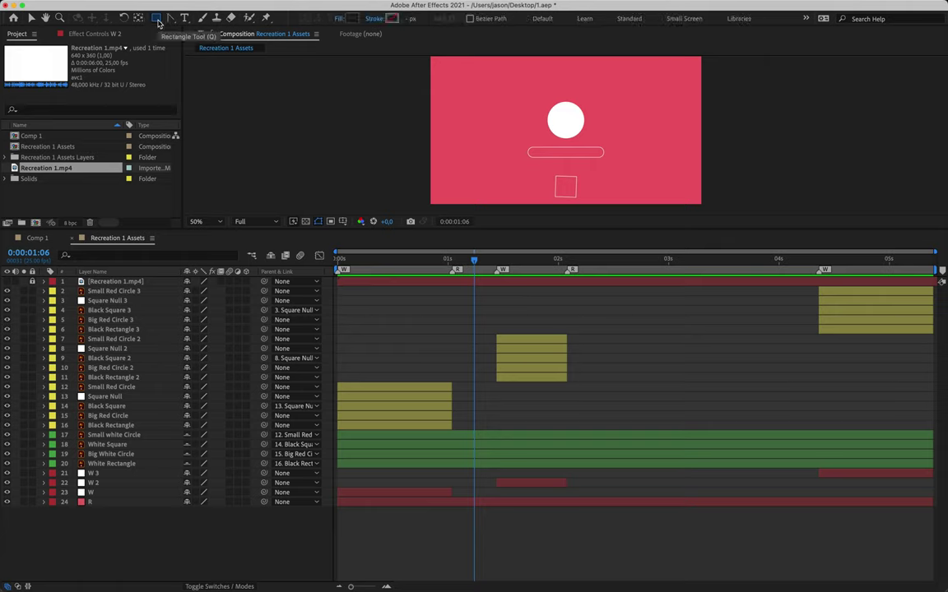
click(352, 18)
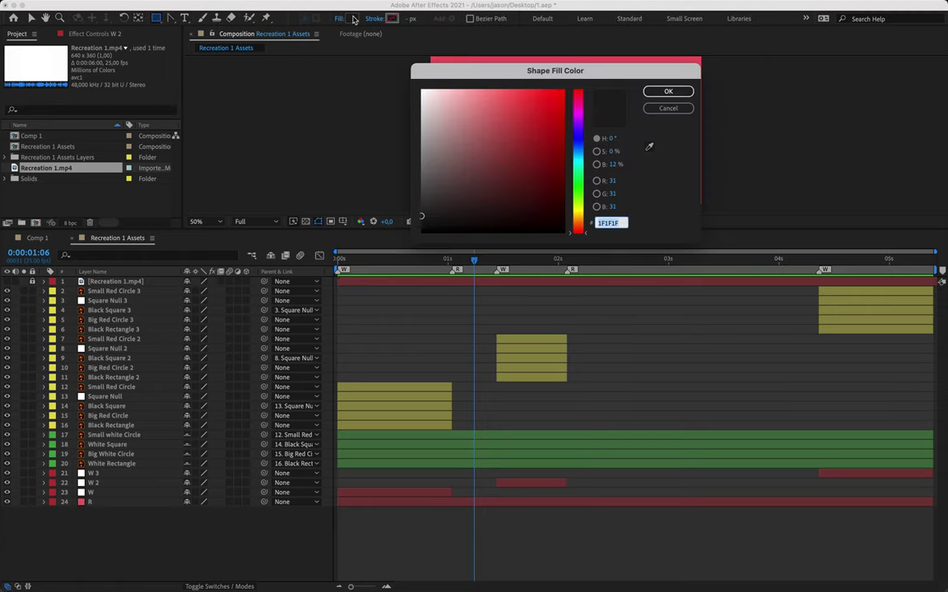
click(649, 146)
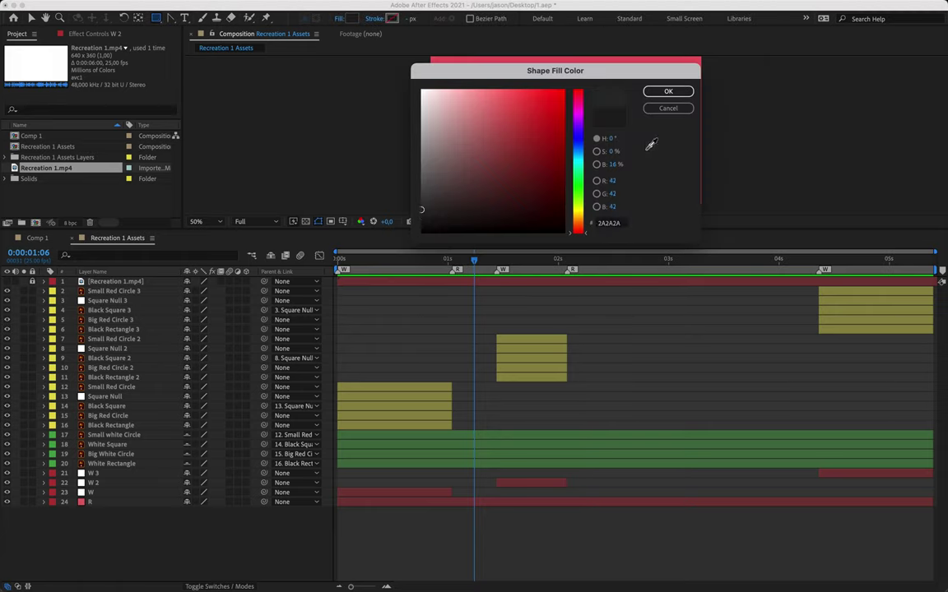
click(605, 59)
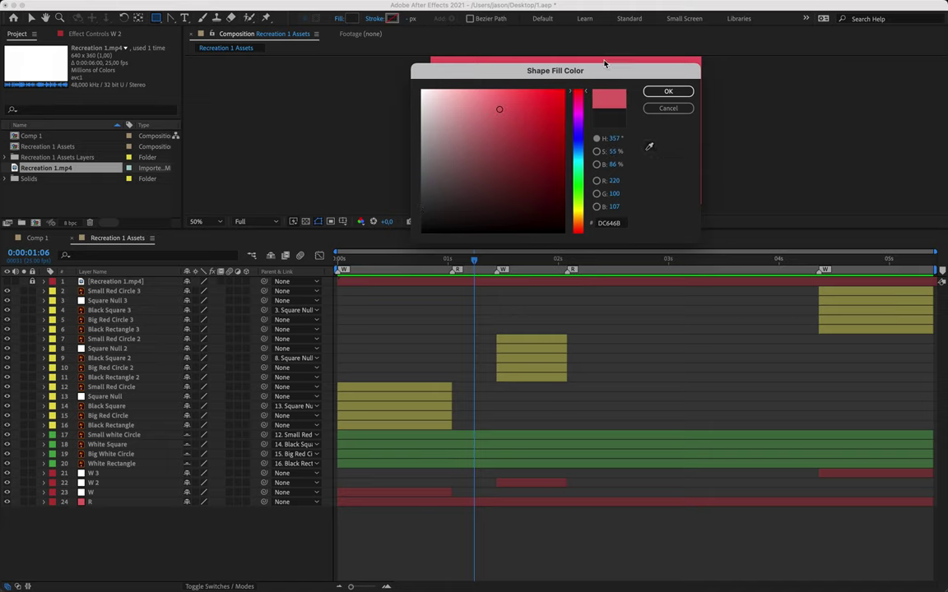
drag(656, 81, 494, 115)
click(501, 121)
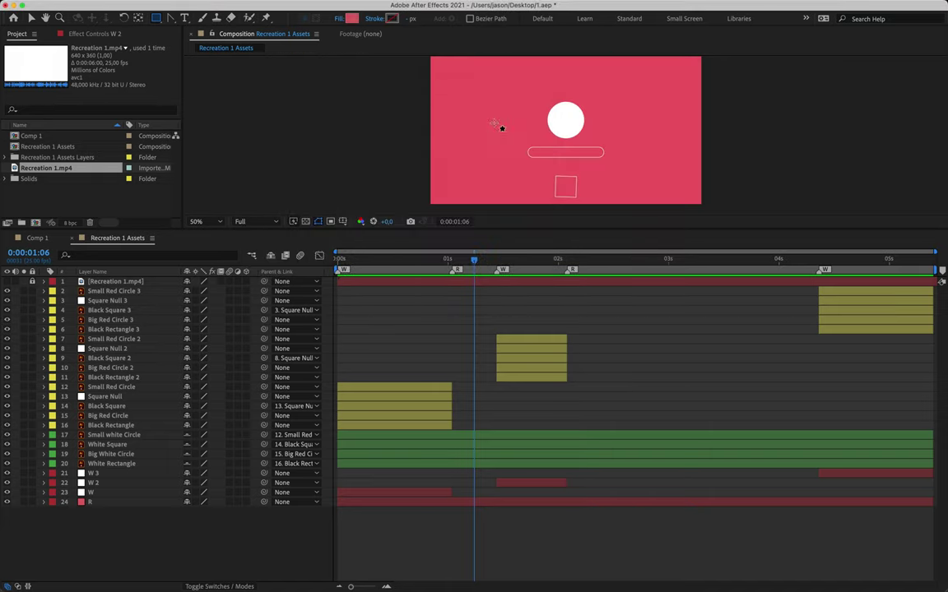
- Draw a red rectangle over the lower part of the white square and extend it slightly past the frame's bottom edge
drag(539, 191, 595, 205)
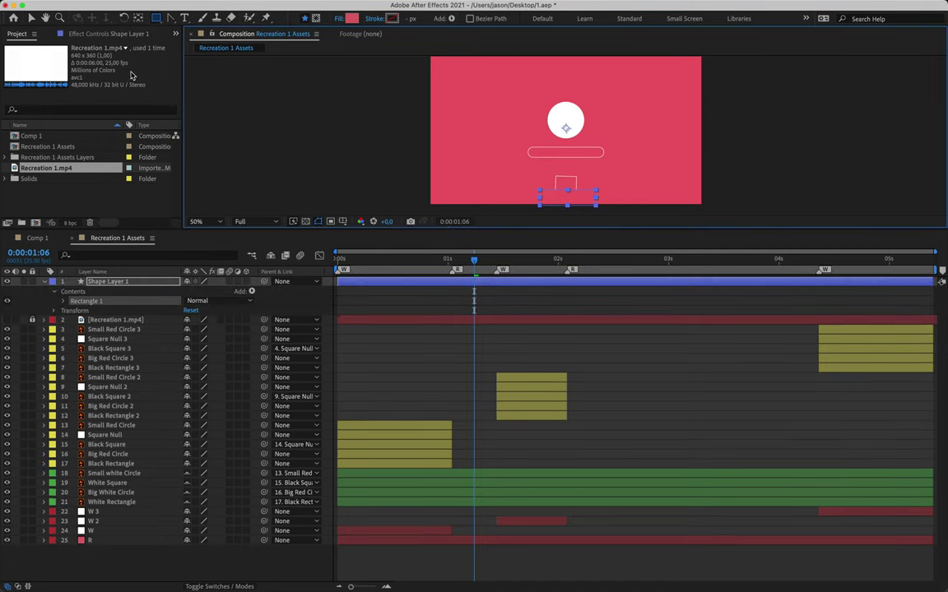
click(31, 17)
drag(567, 197, 566, 195)
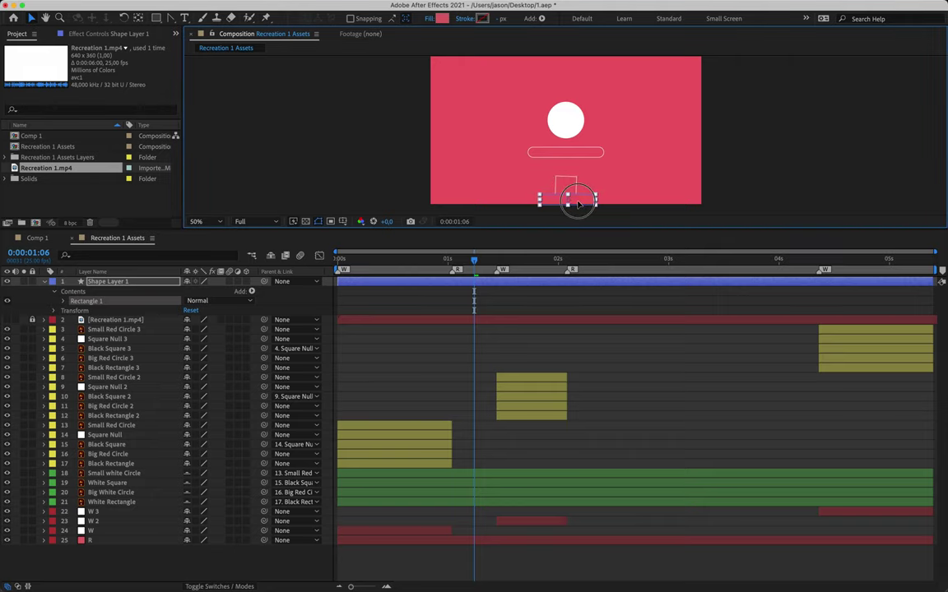
key(period)
drag(579, 205, 567, 96)
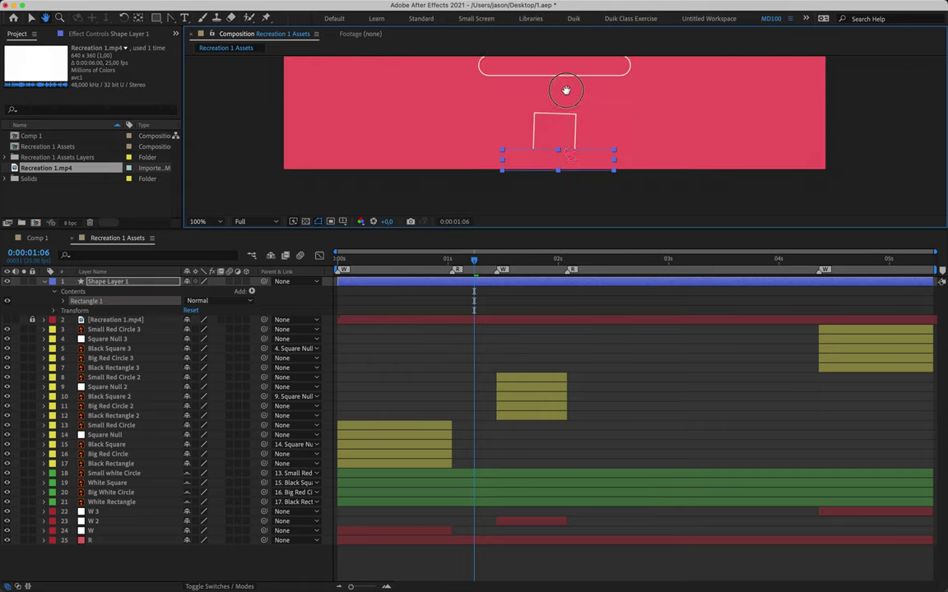
drag(558, 163, 557, 164)
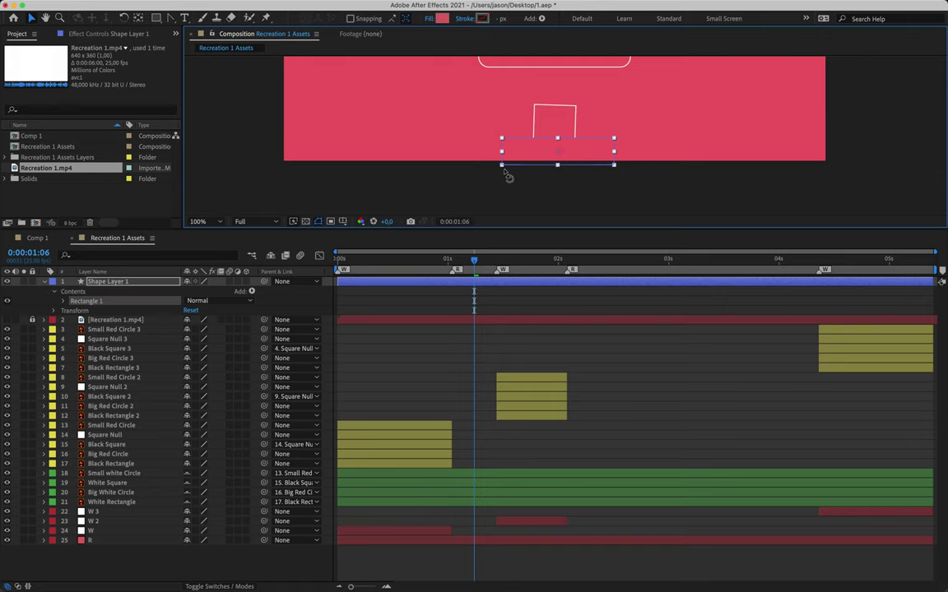
- Split the red rectangle's shape layer at 0:00:01:01 and delete the part before that marker
key(Return)
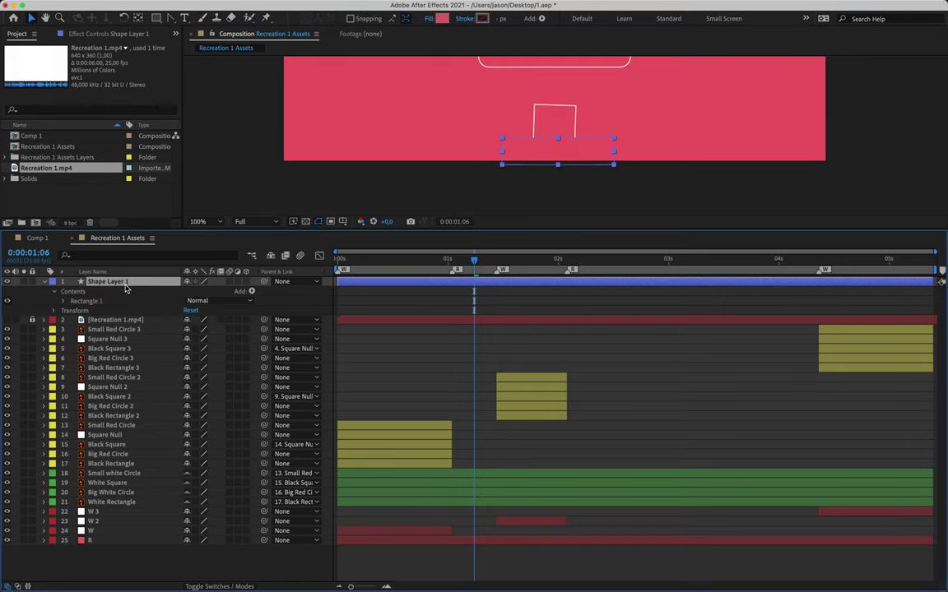
drag(474, 260, 452, 261)
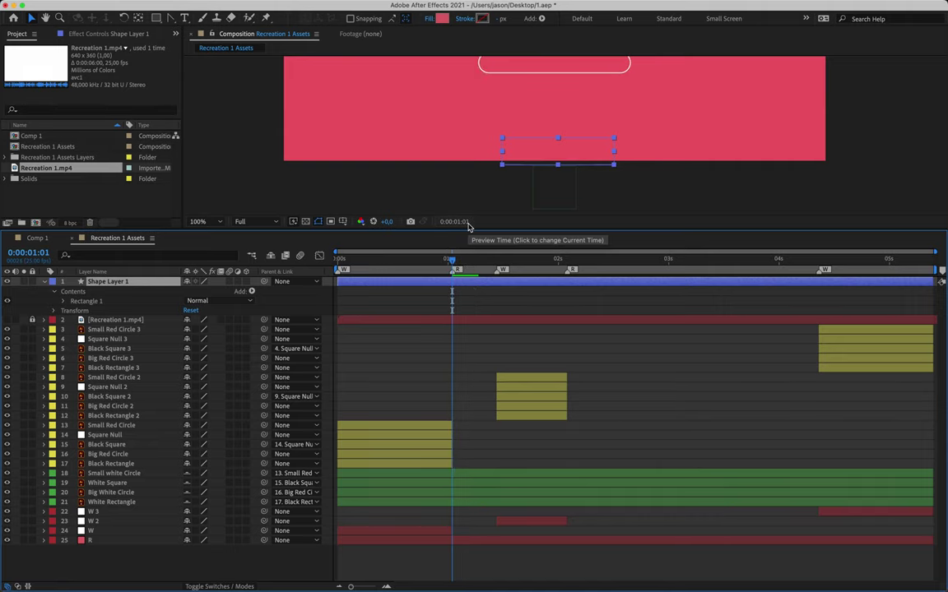
key(super+shift+d)
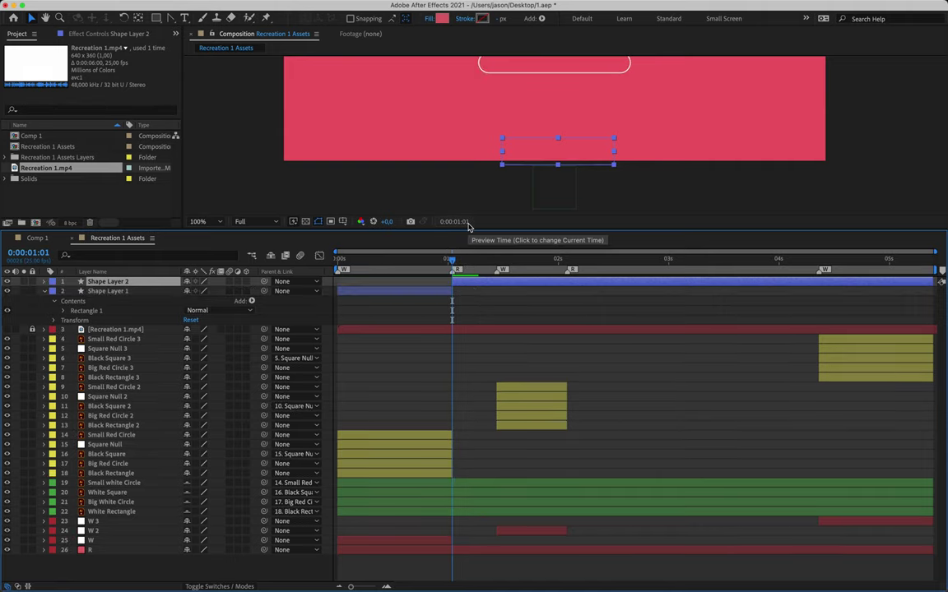
click(427, 293)
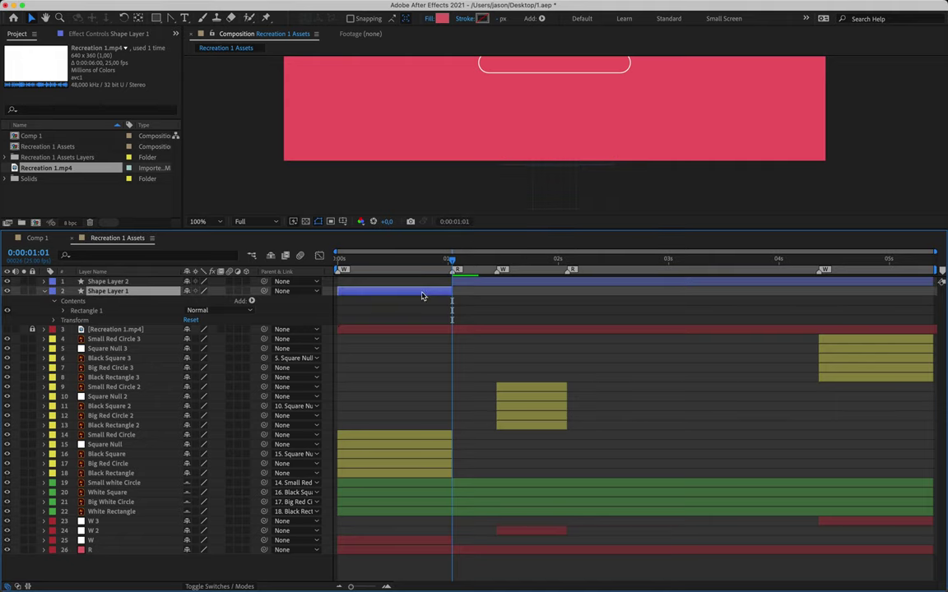
drag(451, 260, 392, 260)
key(Delete)
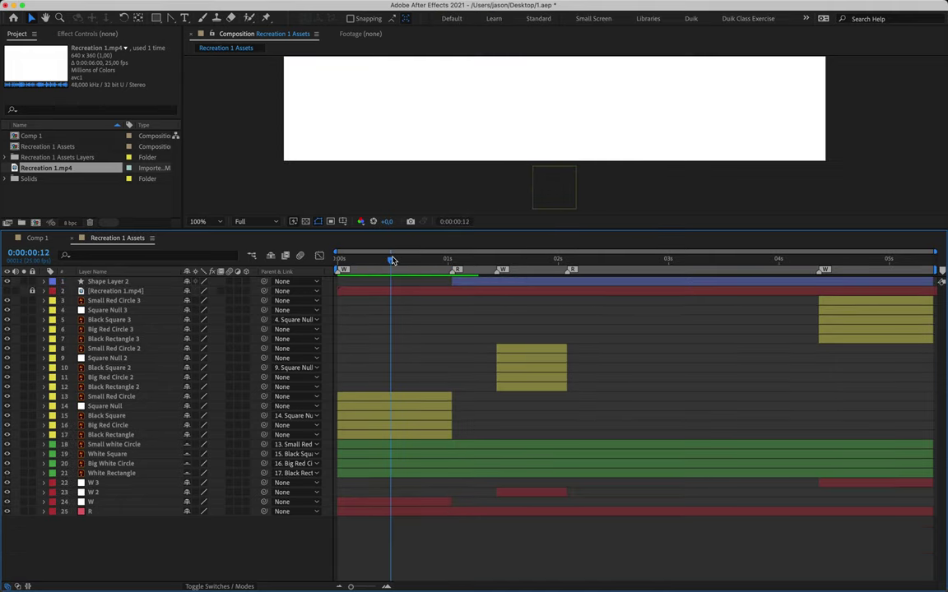
- Split the remaining red rectangle layer at 0:00:01:11 and delete the part after that marker
drag(451, 260, 497, 265)
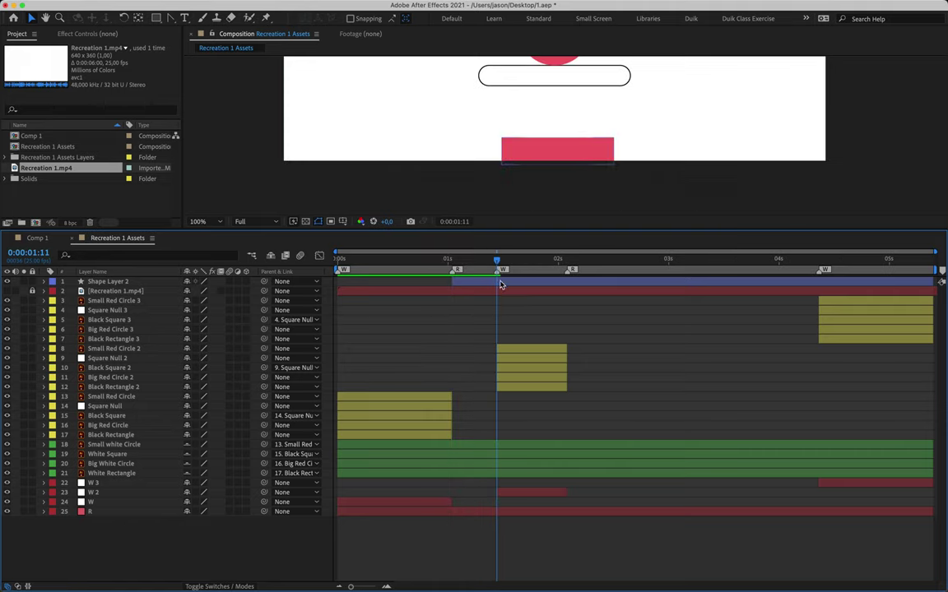
click(502, 284)
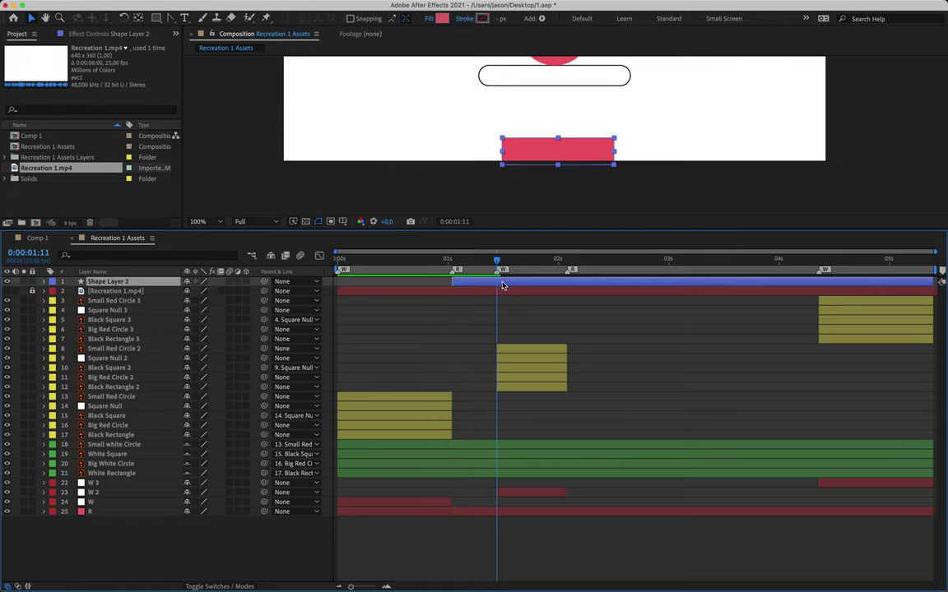
key(super+shift+d)
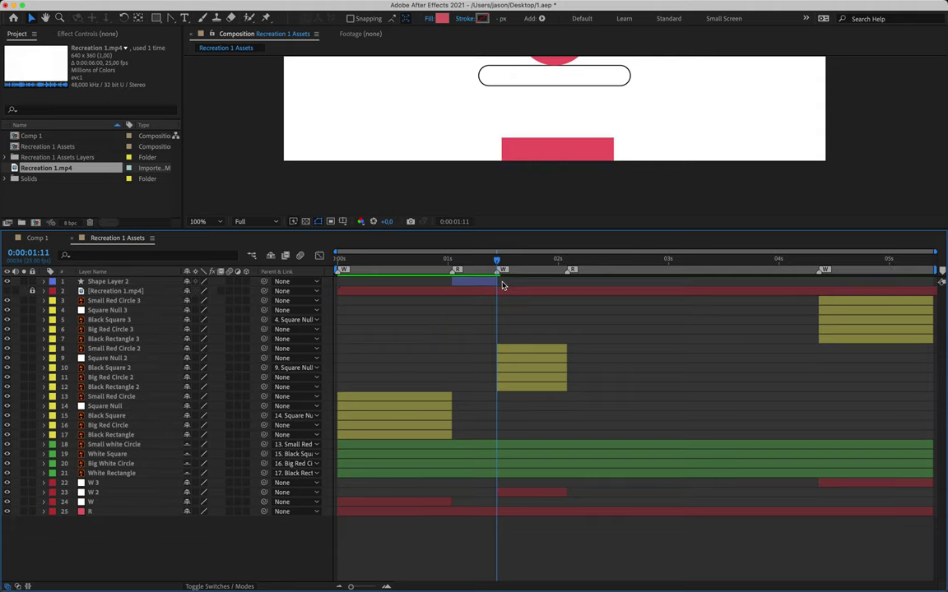
key(Delete)
- Move Shape Layer 2 between Black Rectangle and Small white Circle in the layer stack, and enlarge the timeline area
click(466, 260)
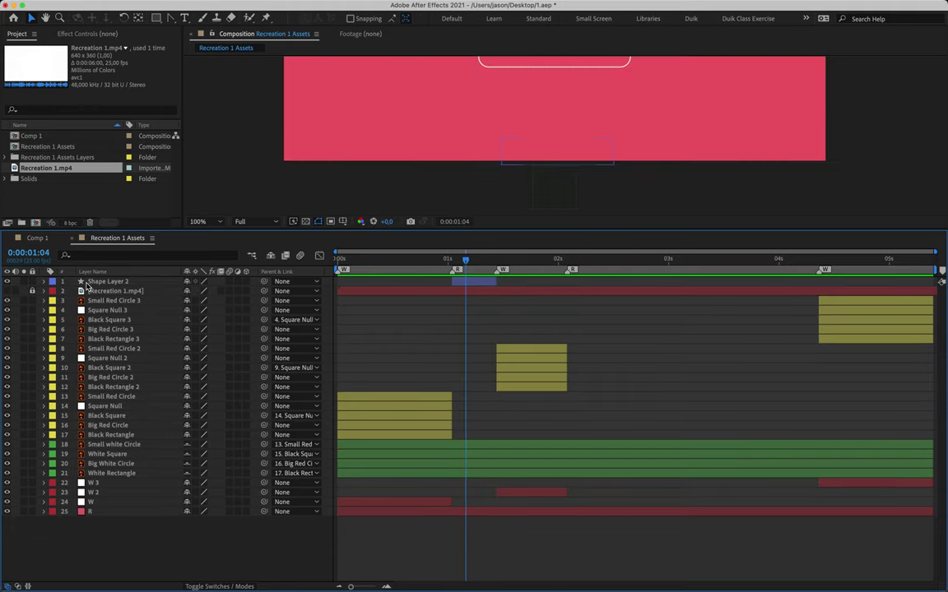
click(107, 281)
drag(107, 281, 121, 443)
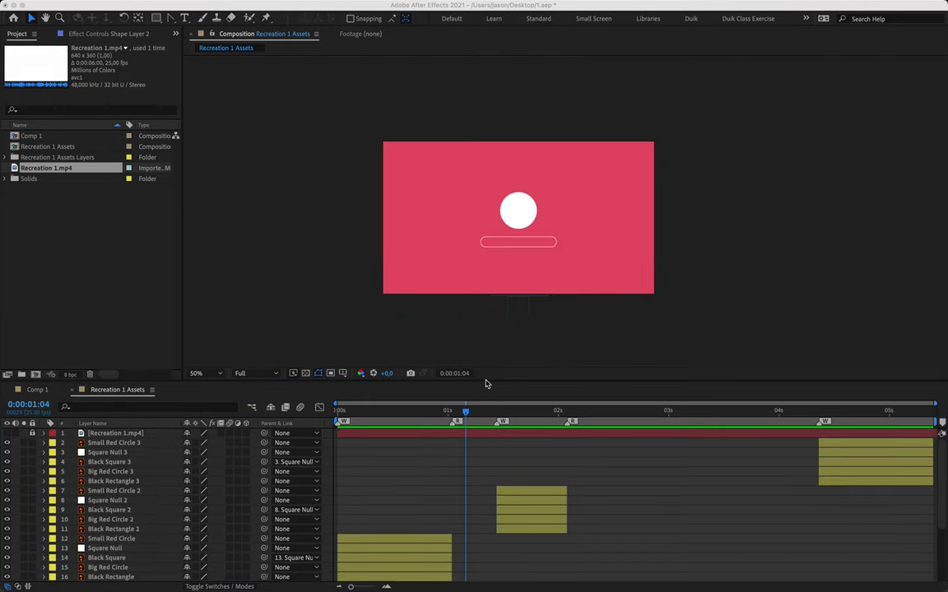
click(485, 380)
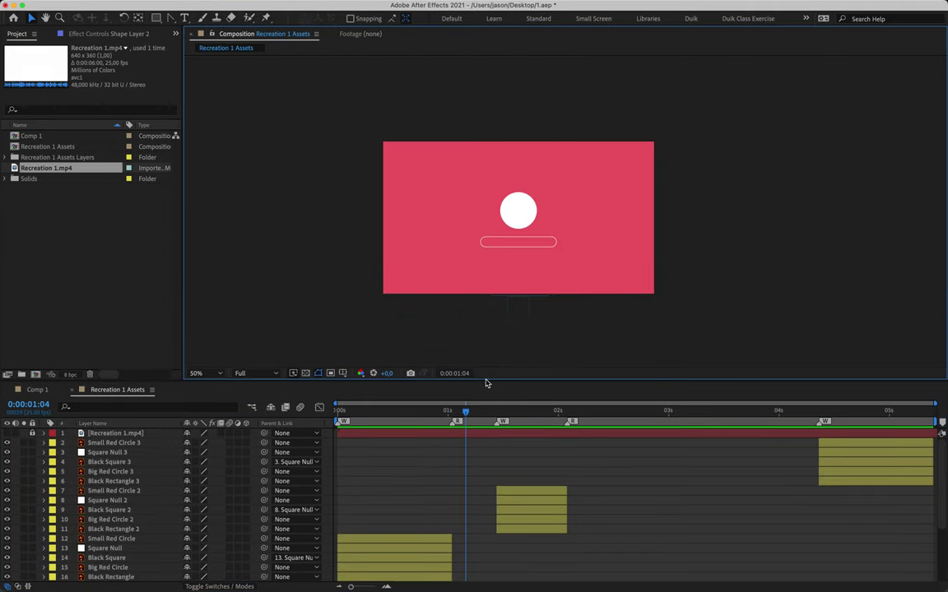
drag(486, 381, 543, 252)
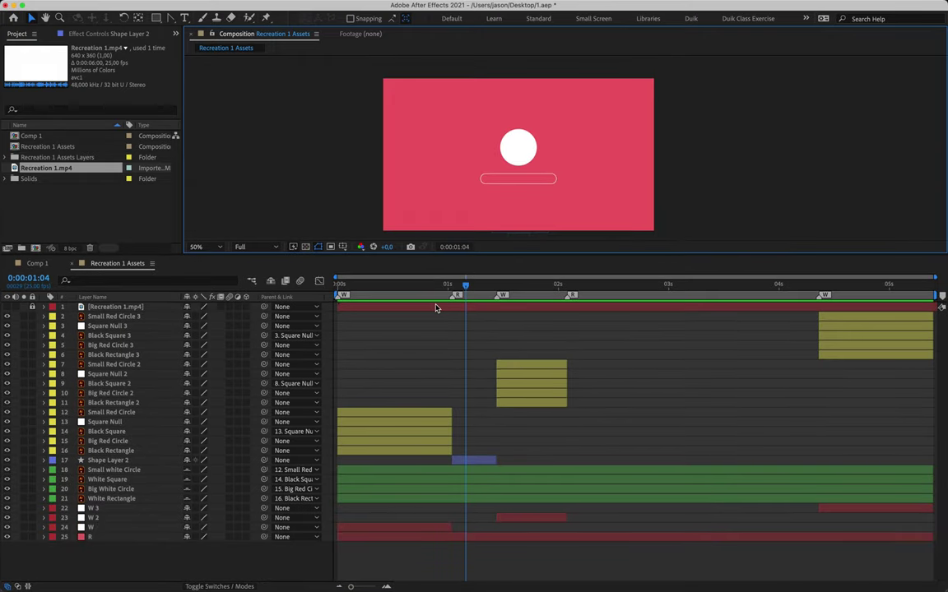